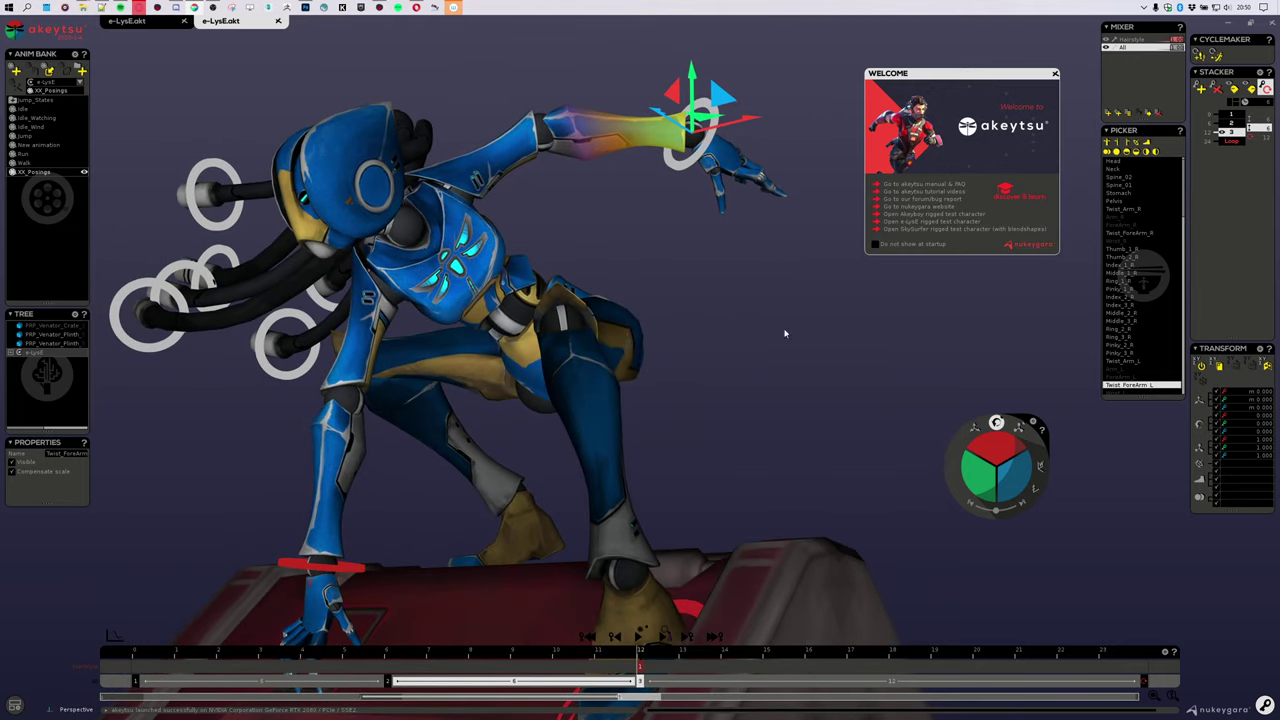
Step: Rotate the Twist_ForeArm_L joint freehand to about -7.4, -15.5 and 7.7 degrees, checking the forearm's deformation
middle_drag(783, 329, 674, 274)
middle_drag(809, 271, 726, 254)
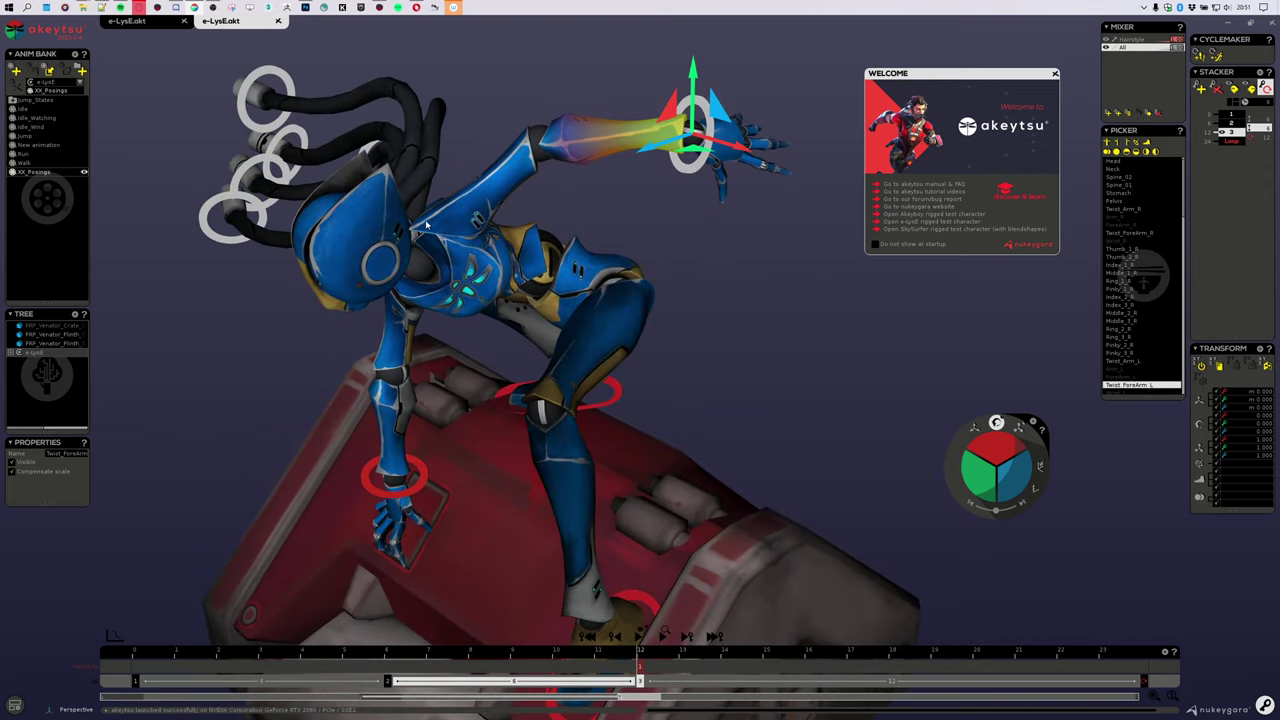
middle_drag(684, 131, 950, 346)
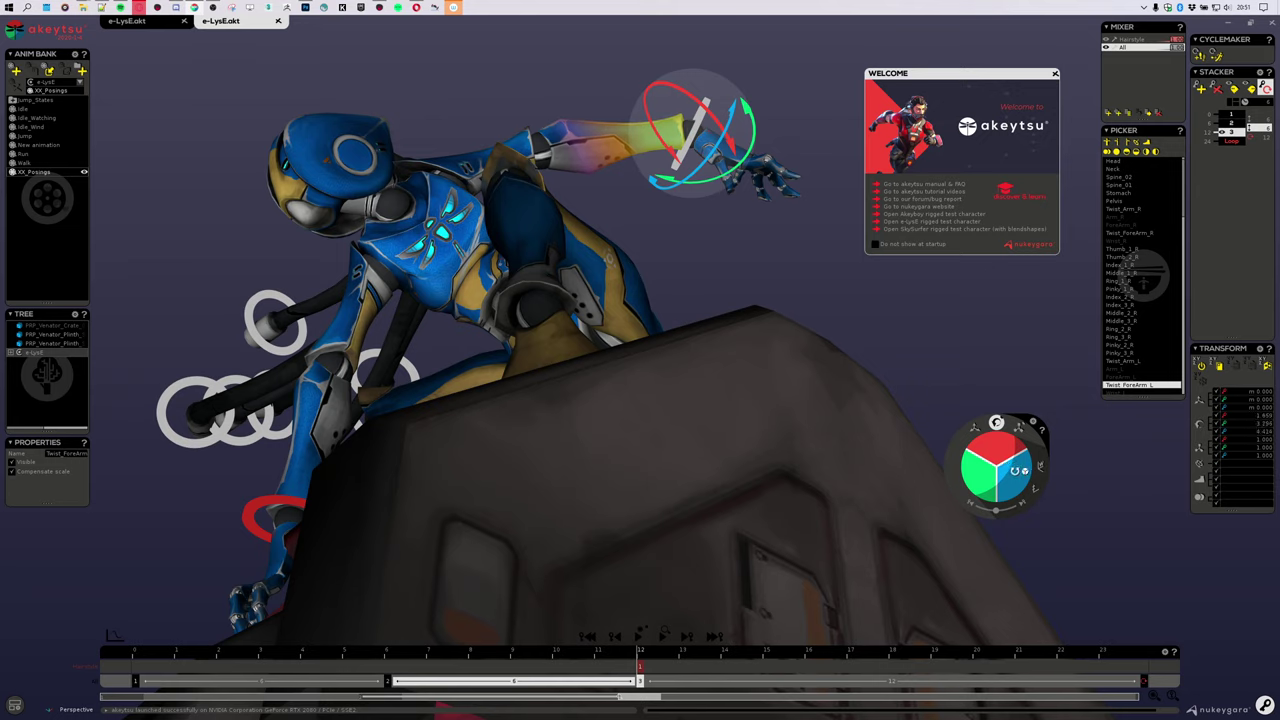
drag(982, 477, 986, 478)
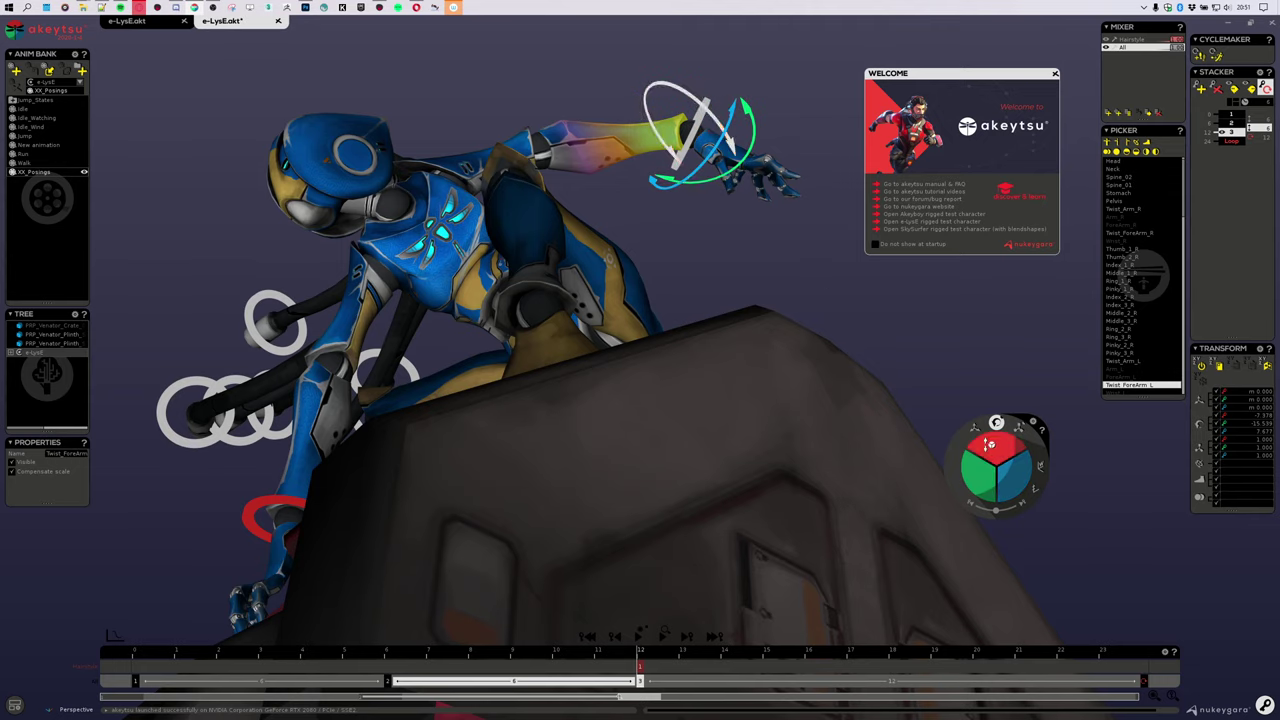
key(w)
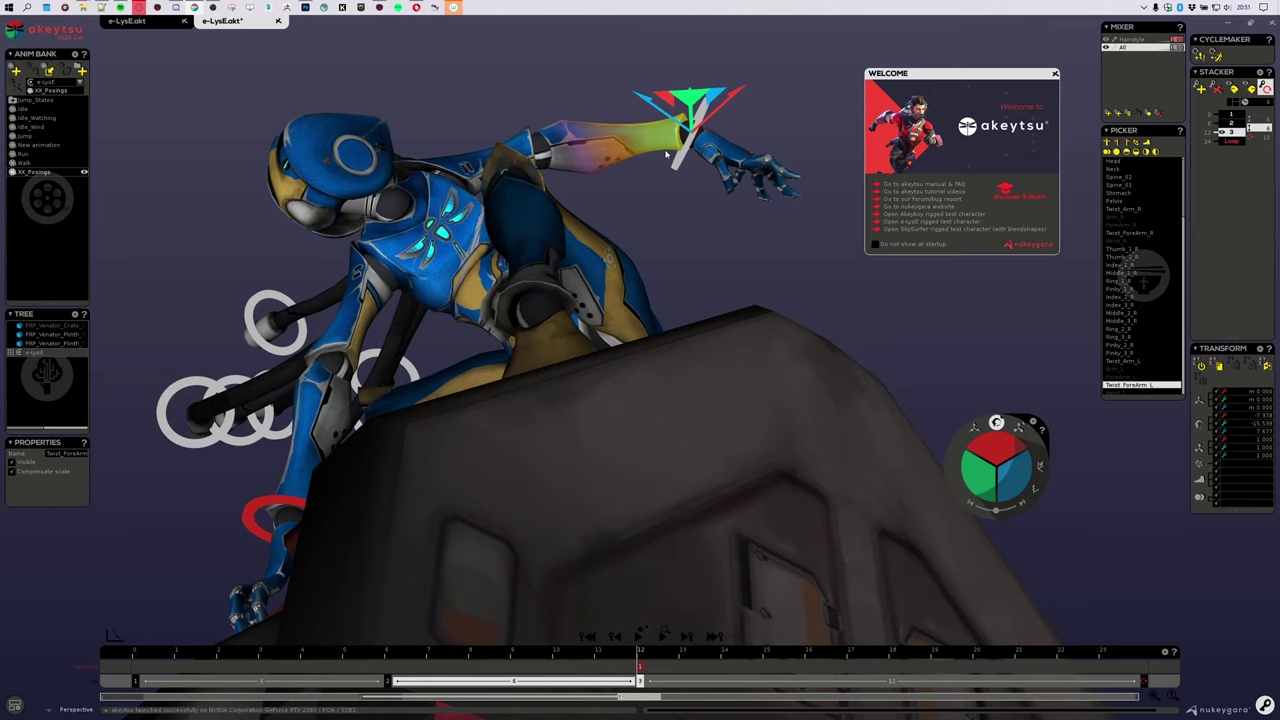
alt+drag(606, 92, 618, 210)
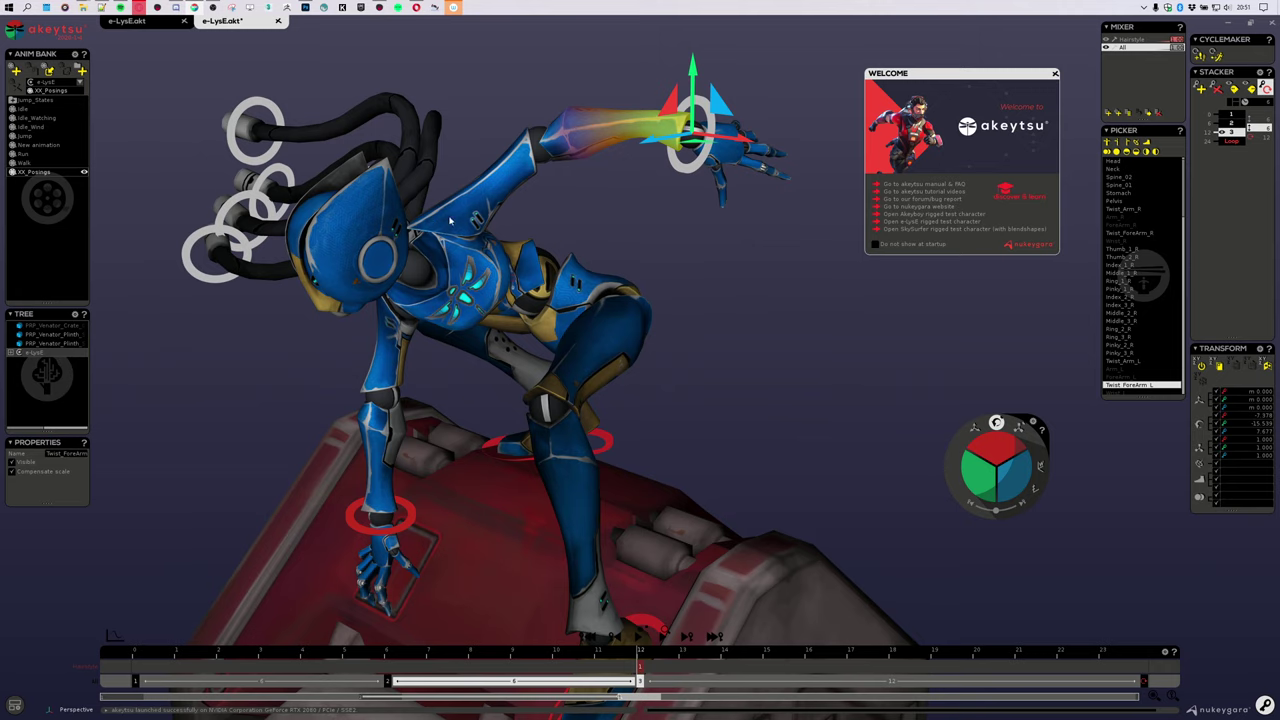
Step: Rotate the Twist_Arm_L joint to about -15.3, 5.5 and -5.7 degrees, checking the upper arm's deformation
click(450, 220)
middle_drag(743, 349, 622, 263)
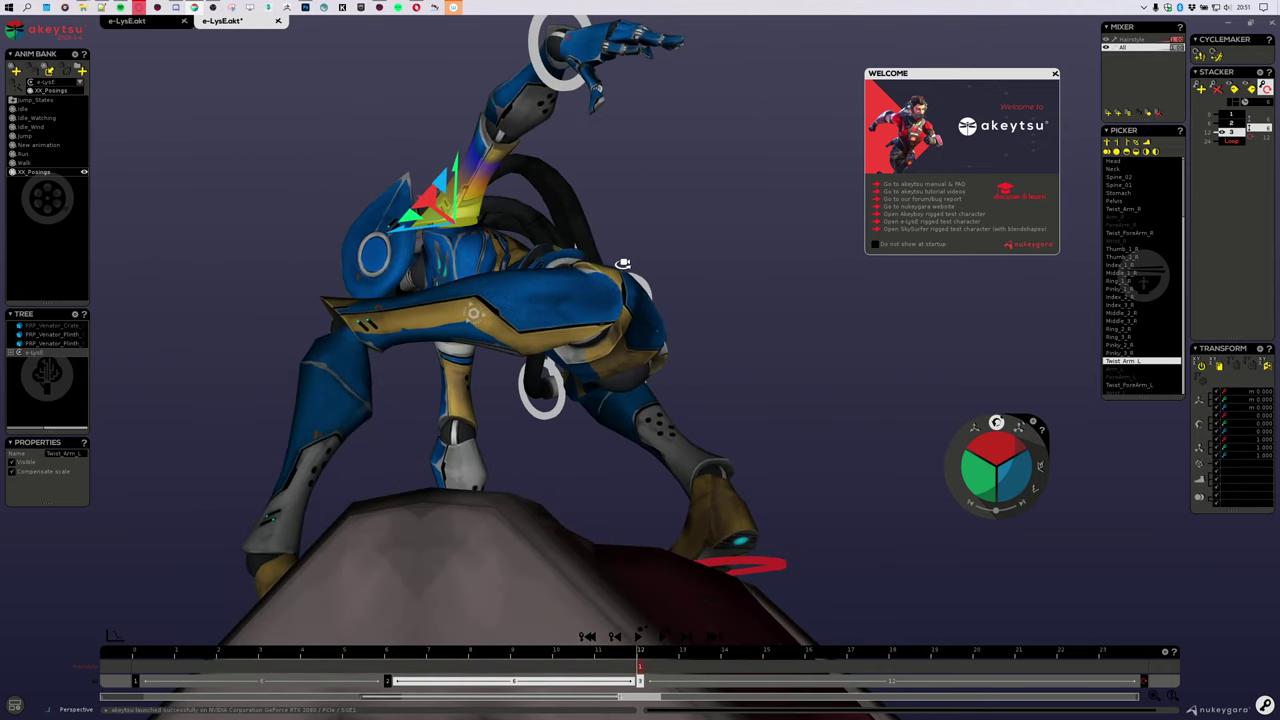
key(e)
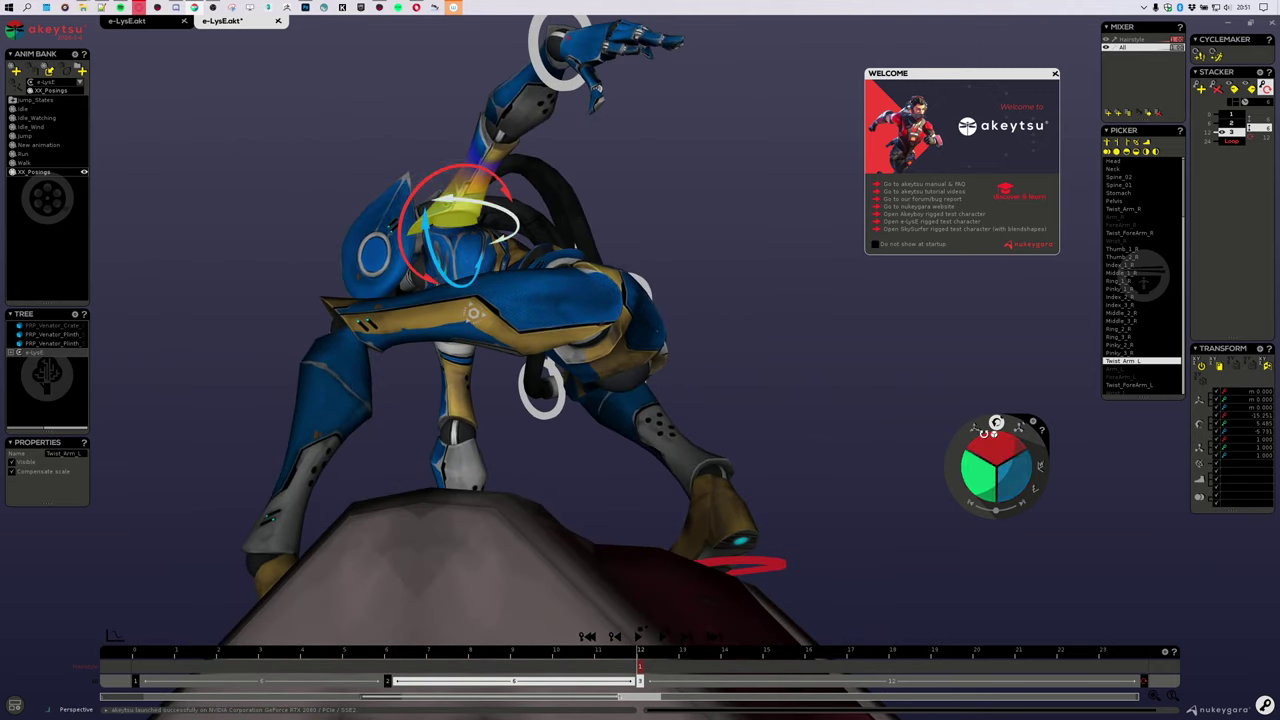
alt+drag(690, 220, 729, 243)
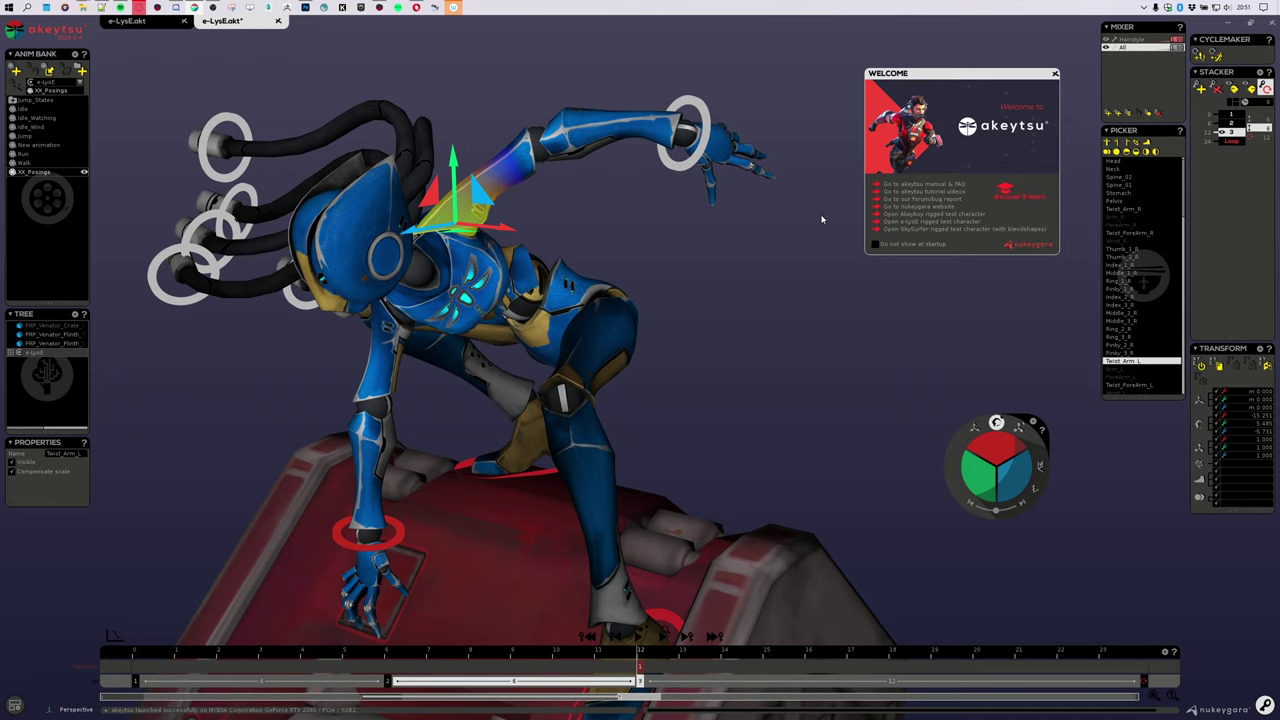
middle_drag(840, 218, 743, 335)
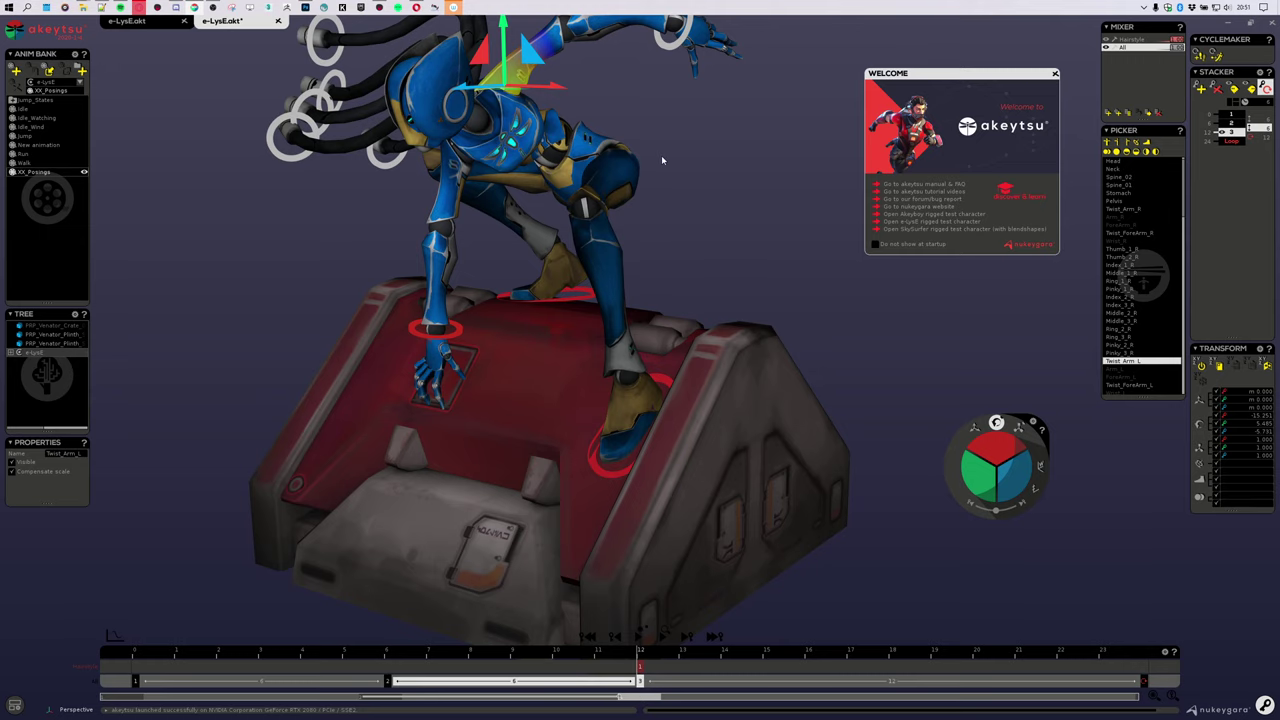
middle_drag(661, 158, 408, 323)
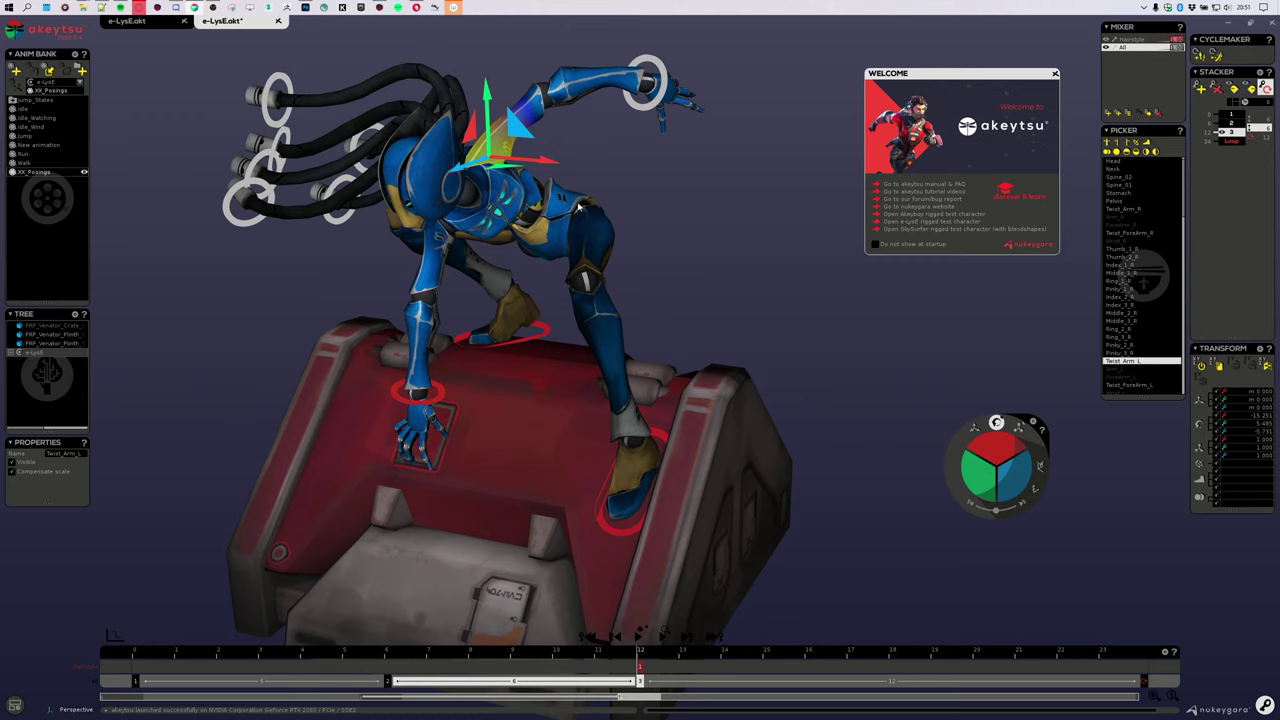
Step: Switch to the other open e-LysE scene and enter rigging mode with the character in its bind pose
click(130, 21)
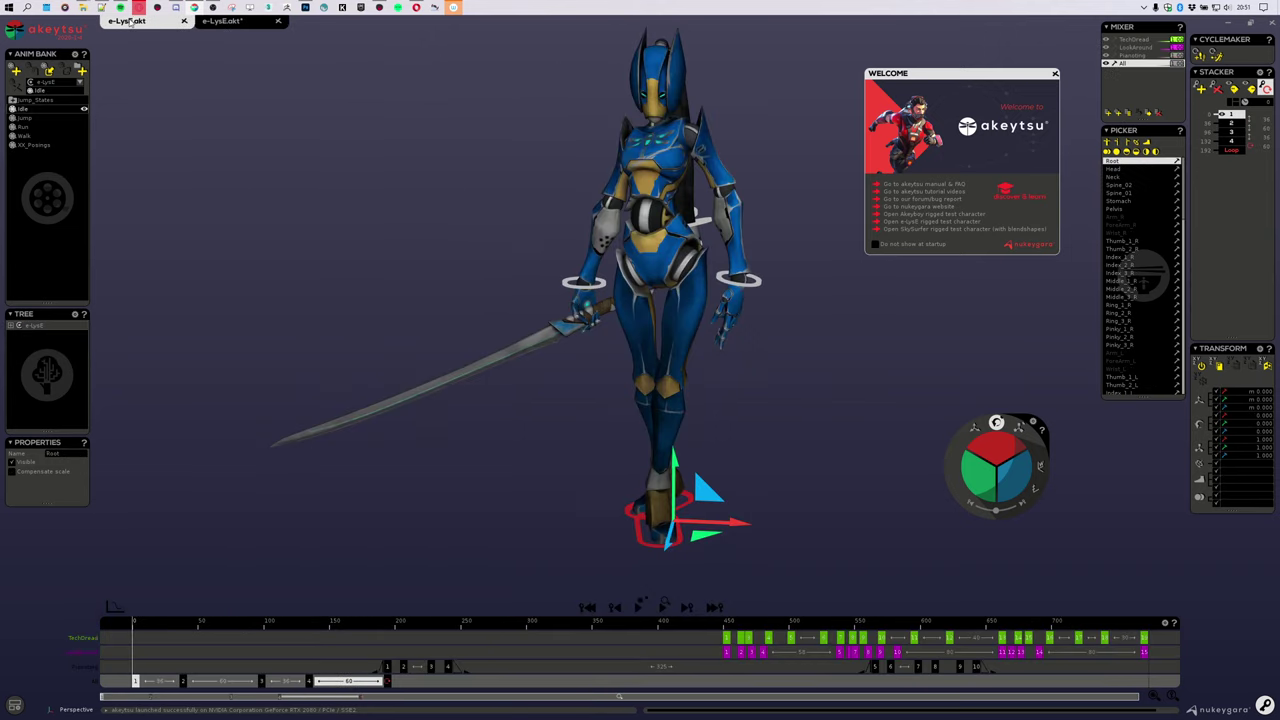
middle_drag(692, 300, 436, 256)
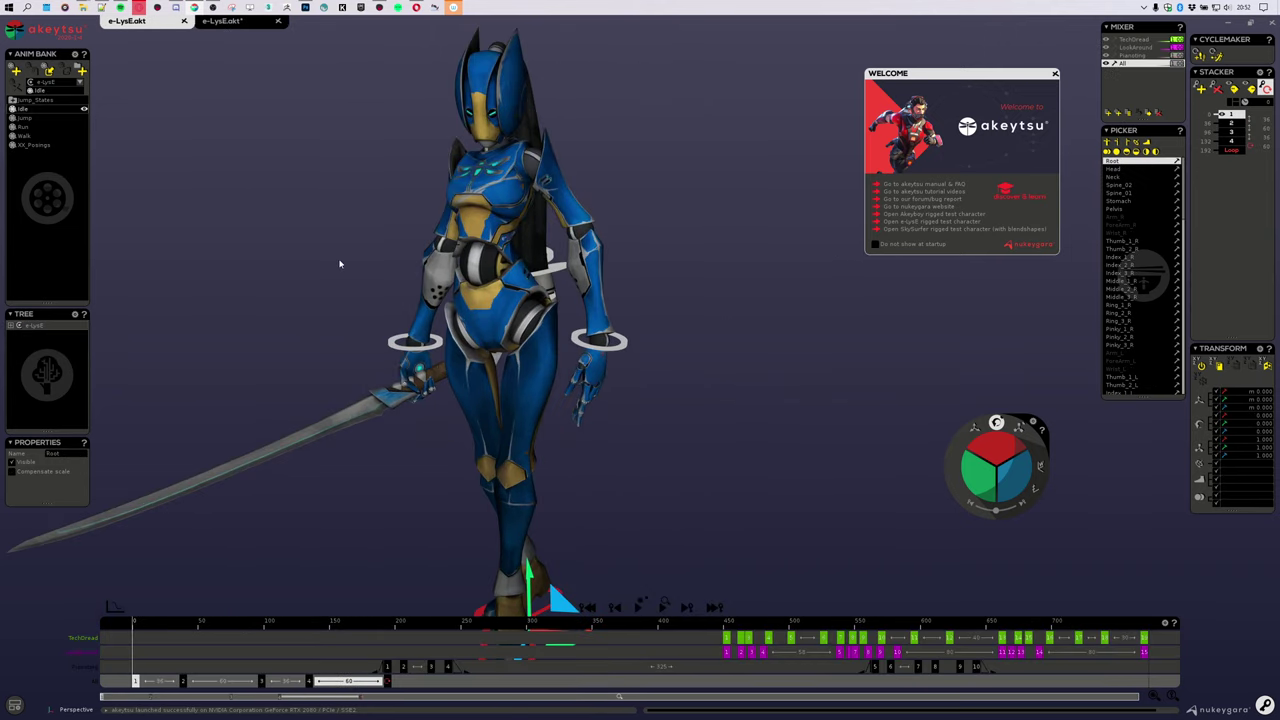
middle_drag(340, 264, 408, 252)
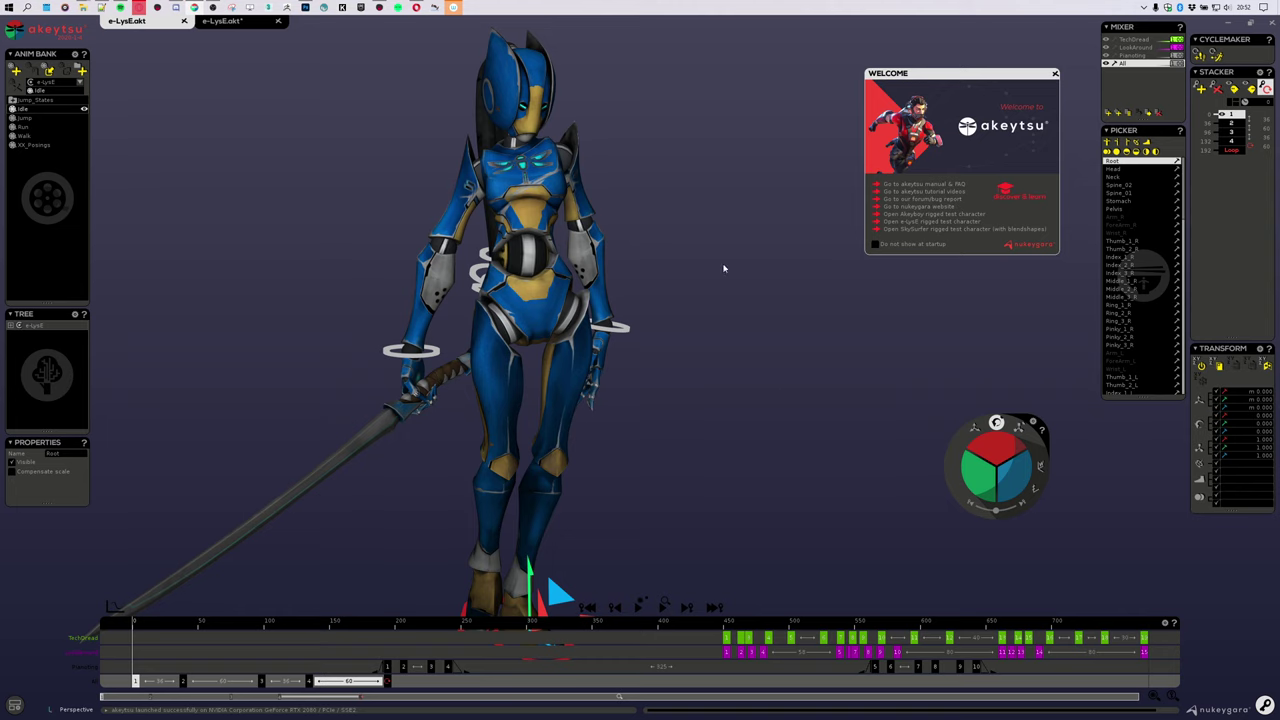
key(Tab)
middle_drag(610, 385, 687, 485)
scroll(567, 451, up, 3)
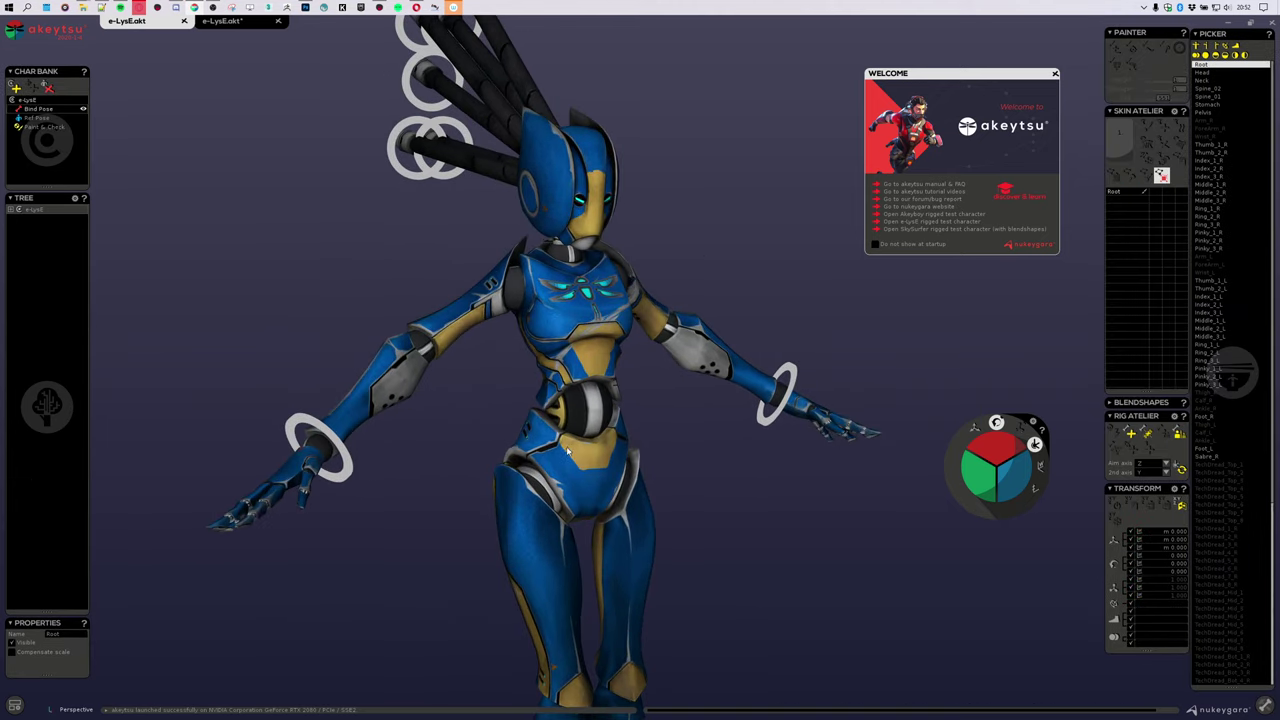
Step: Close the welcome window and display the skeleton's joints over the character
click(1053, 75)
middle_drag(620, 362, 594, 510)
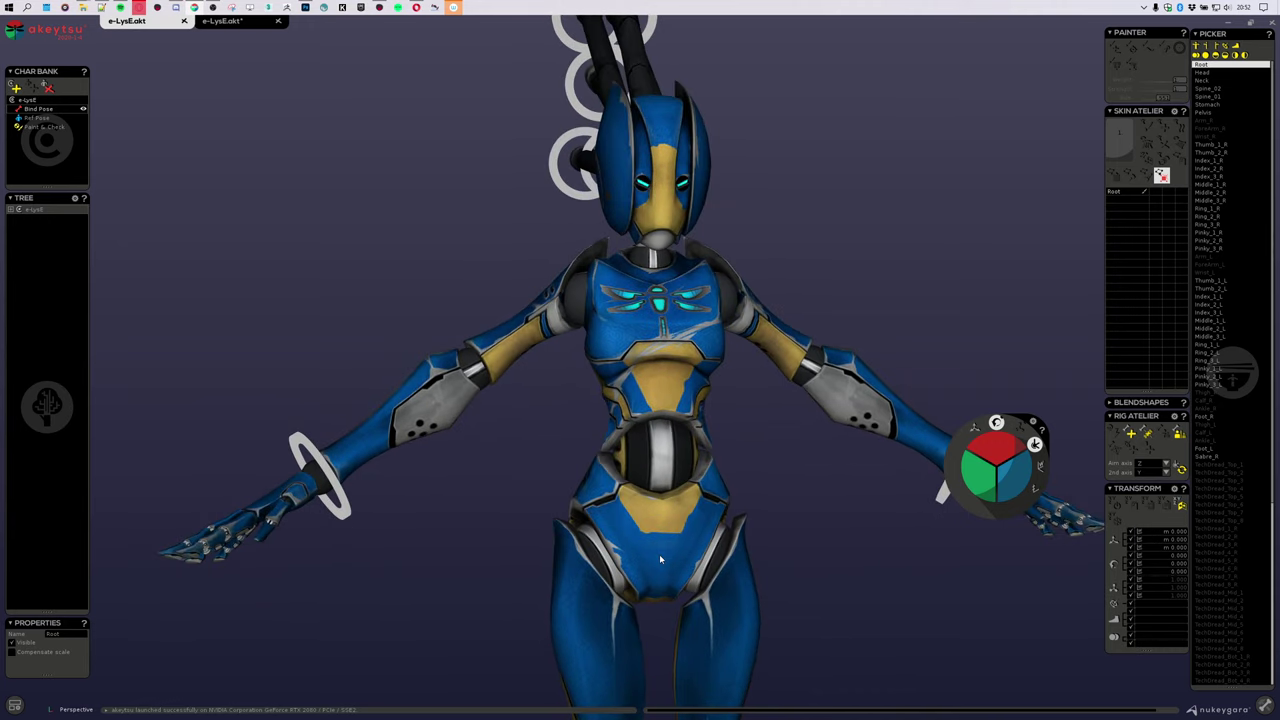
click(15, 705)
click(27, 539)
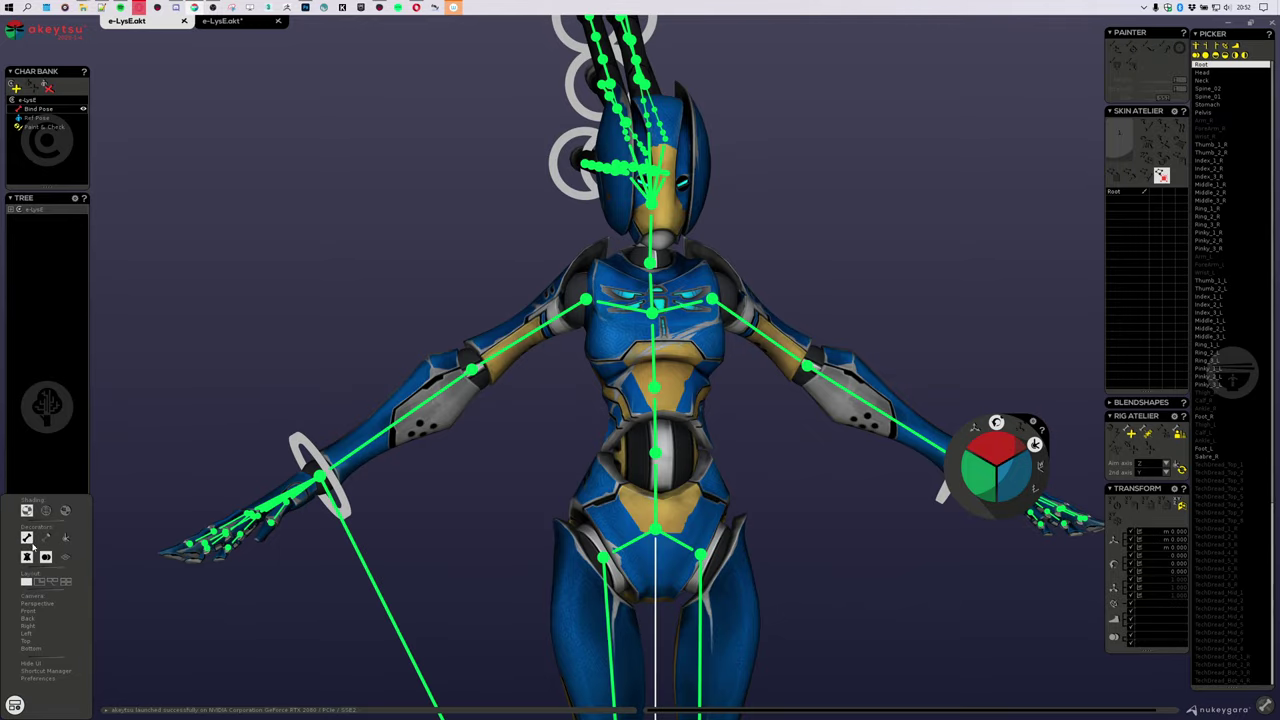
alt+drag(360, 349, 472, 347)
middle_drag(472, 347, 403, 372)
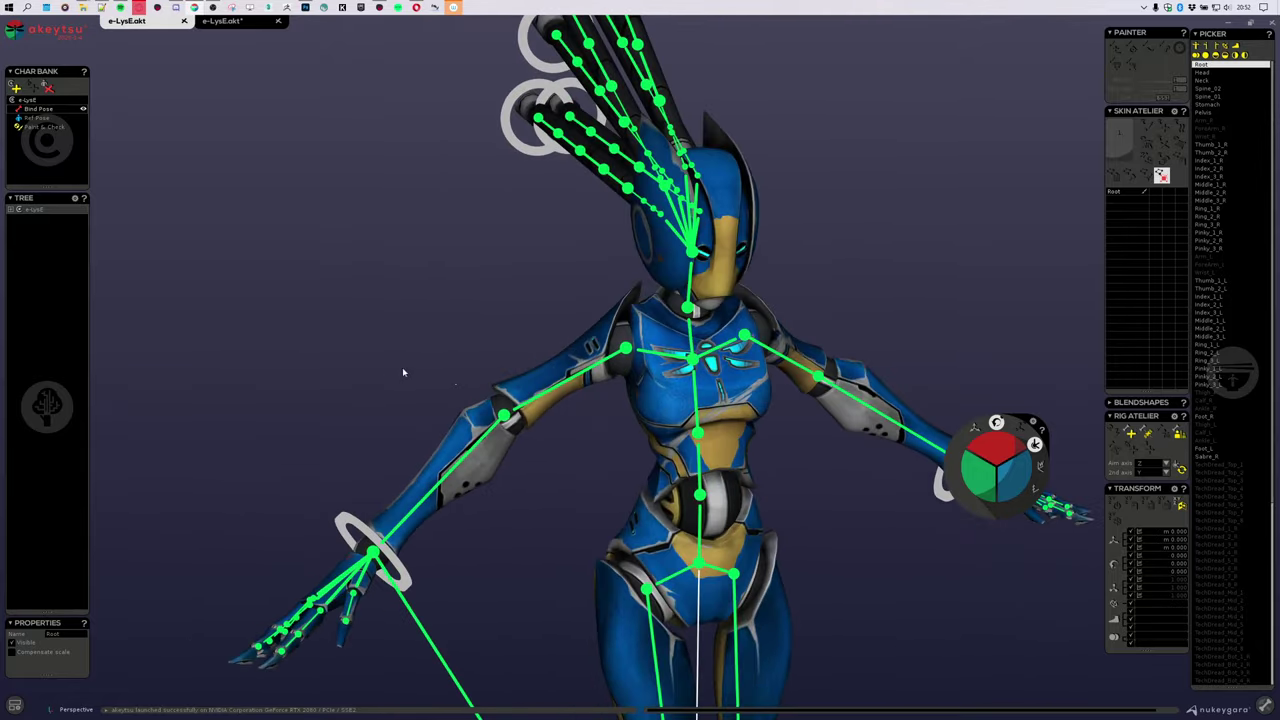
Step: Select the Arm_R joint and examine the right arm's joint chain from shoulder to wrist
click(625, 349)
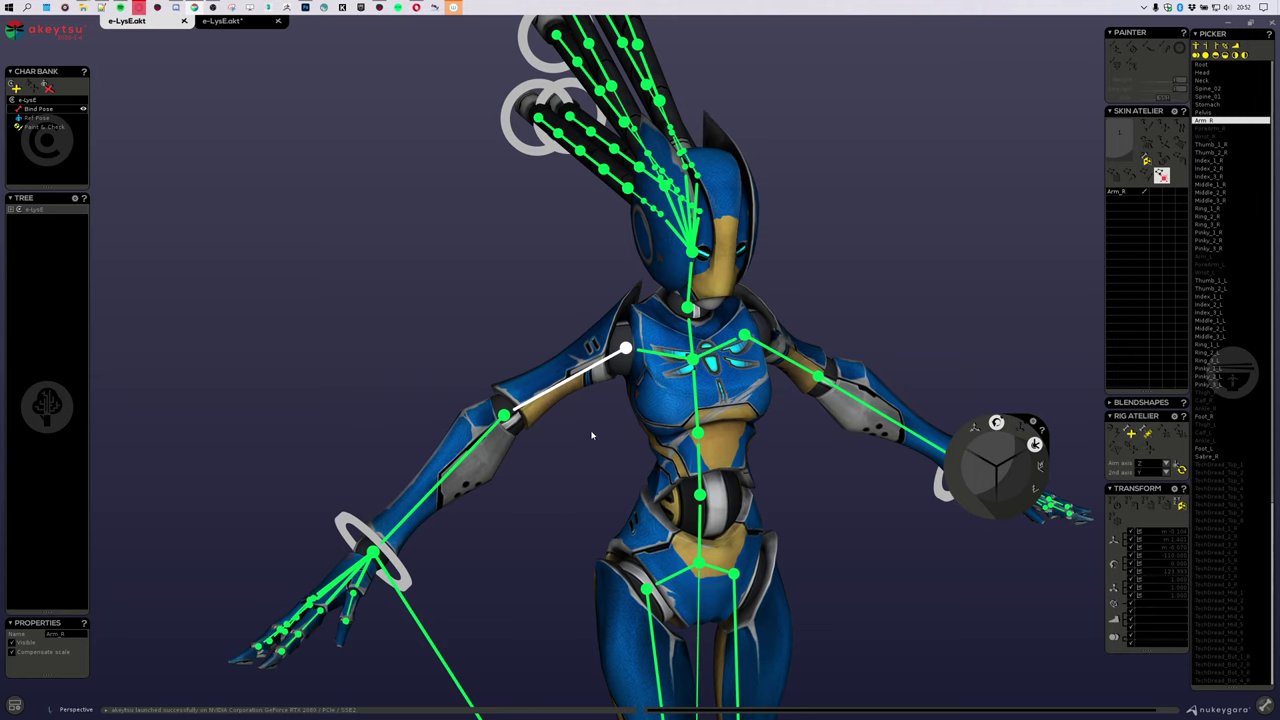
alt+drag(616, 392, 677, 394)
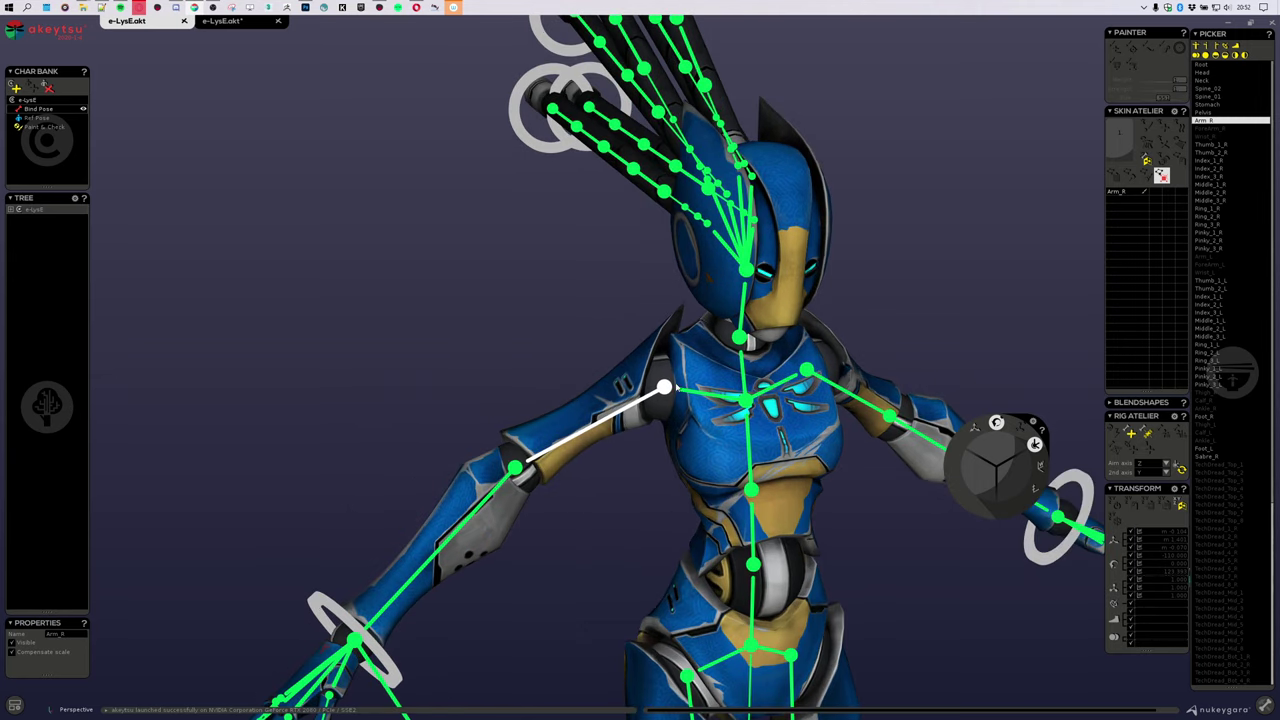
alt+middle_drag(566, 578, 683, 379)
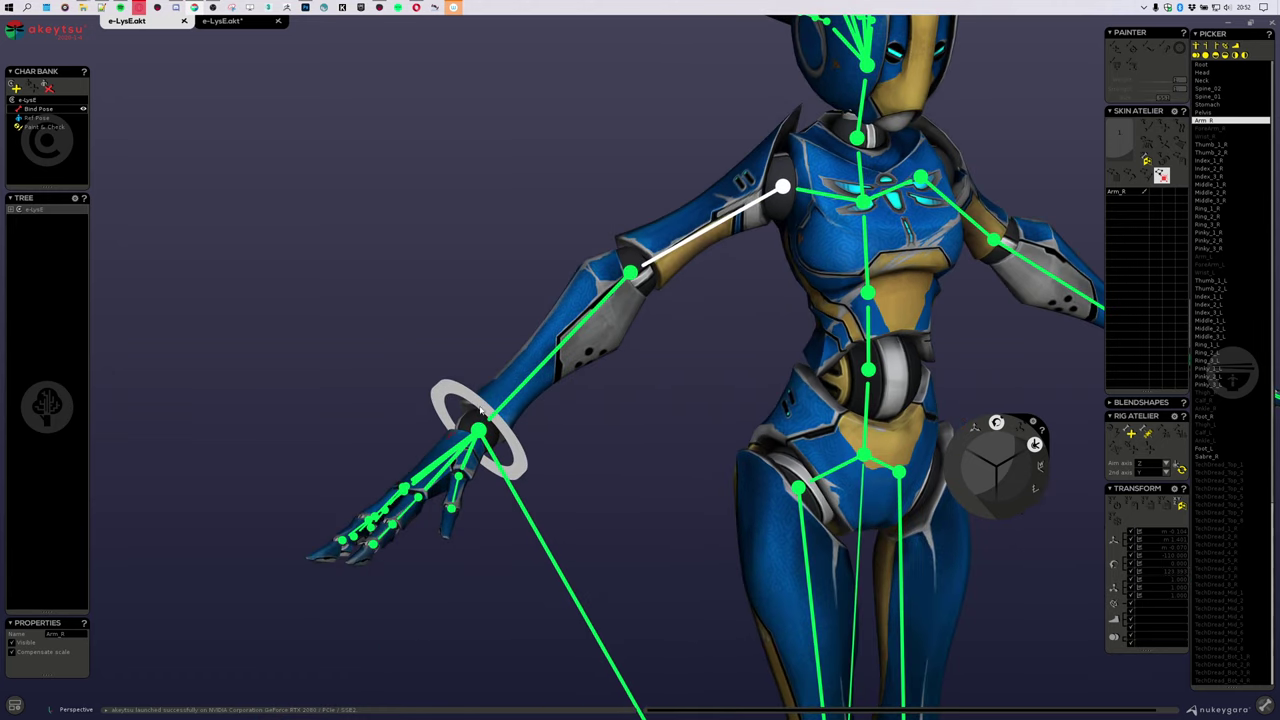
middle_drag(640, 425, 603, 322)
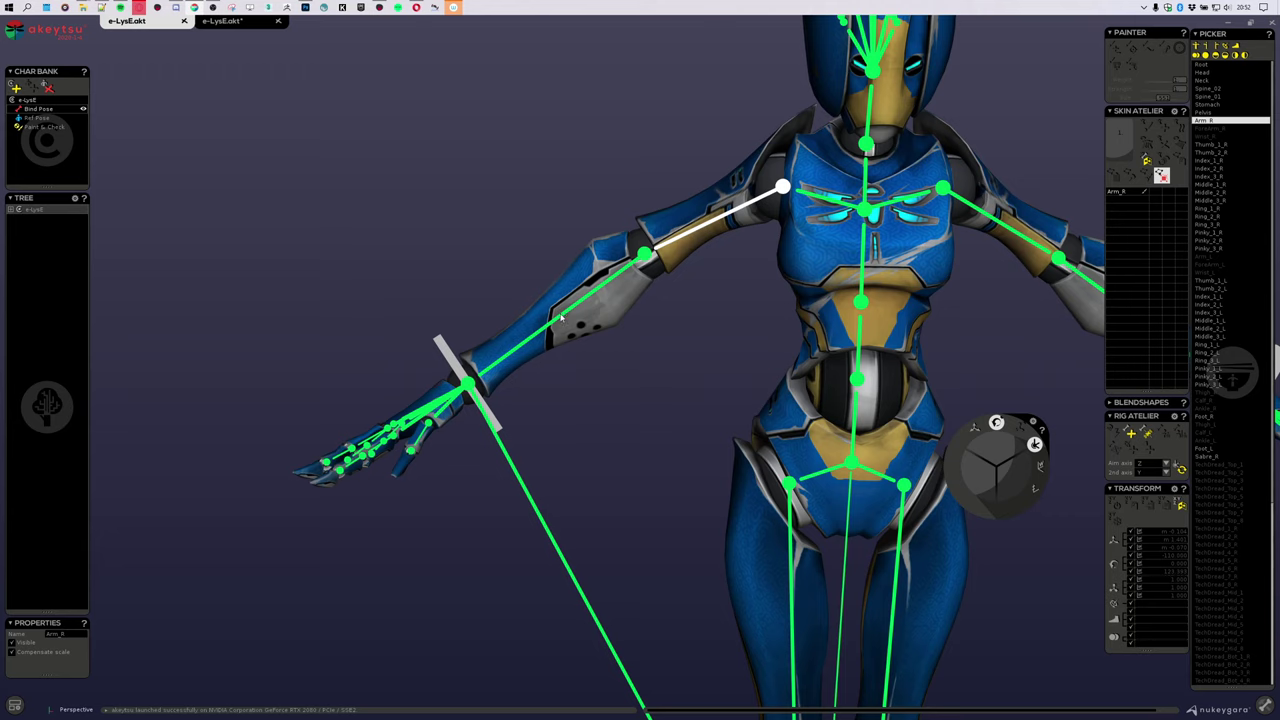
middle_drag(653, 352, 519, 387)
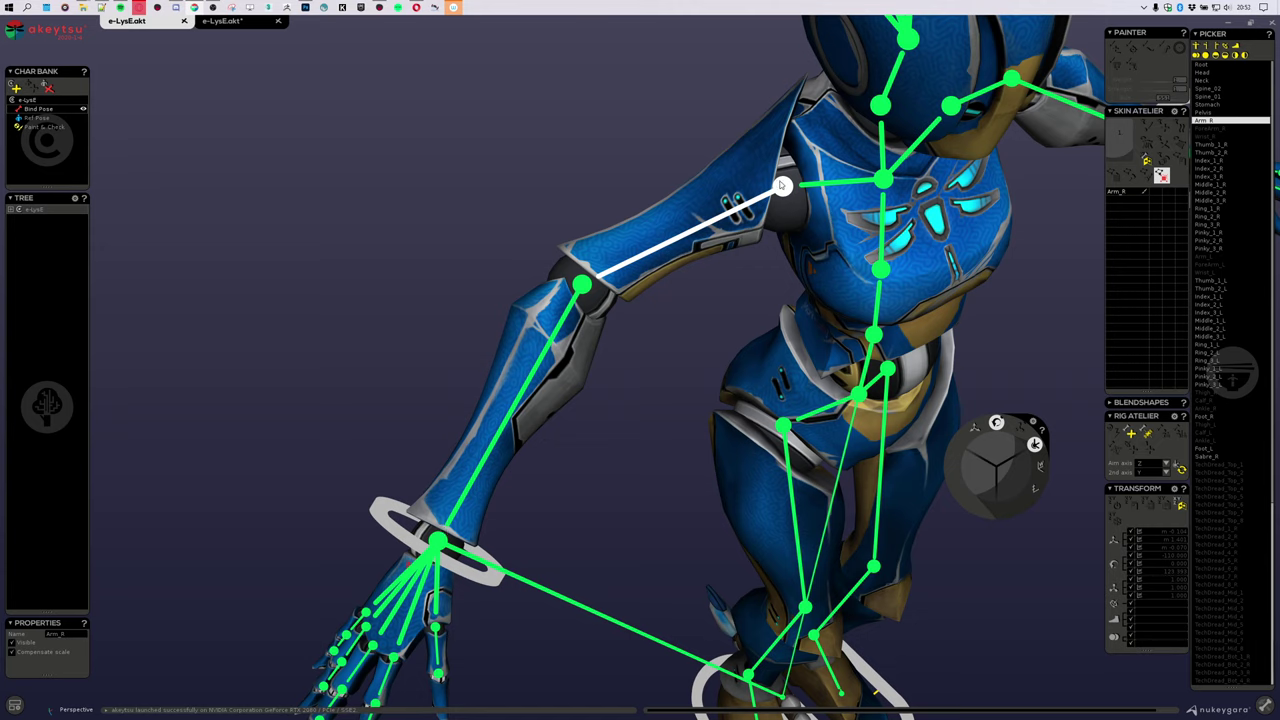
alt+drag(657, 369, 667, 252)
alt+middle_drag(706, 285, 617, 351)
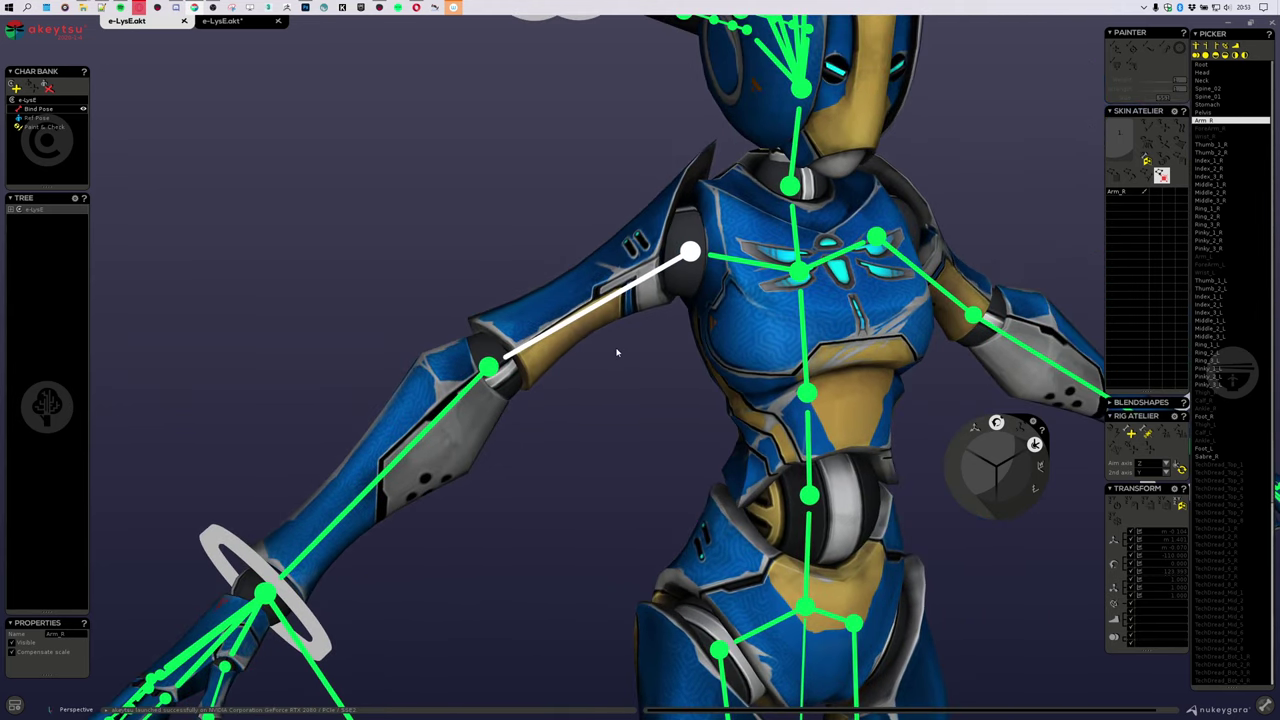
scroll(619, 353, up, 2)
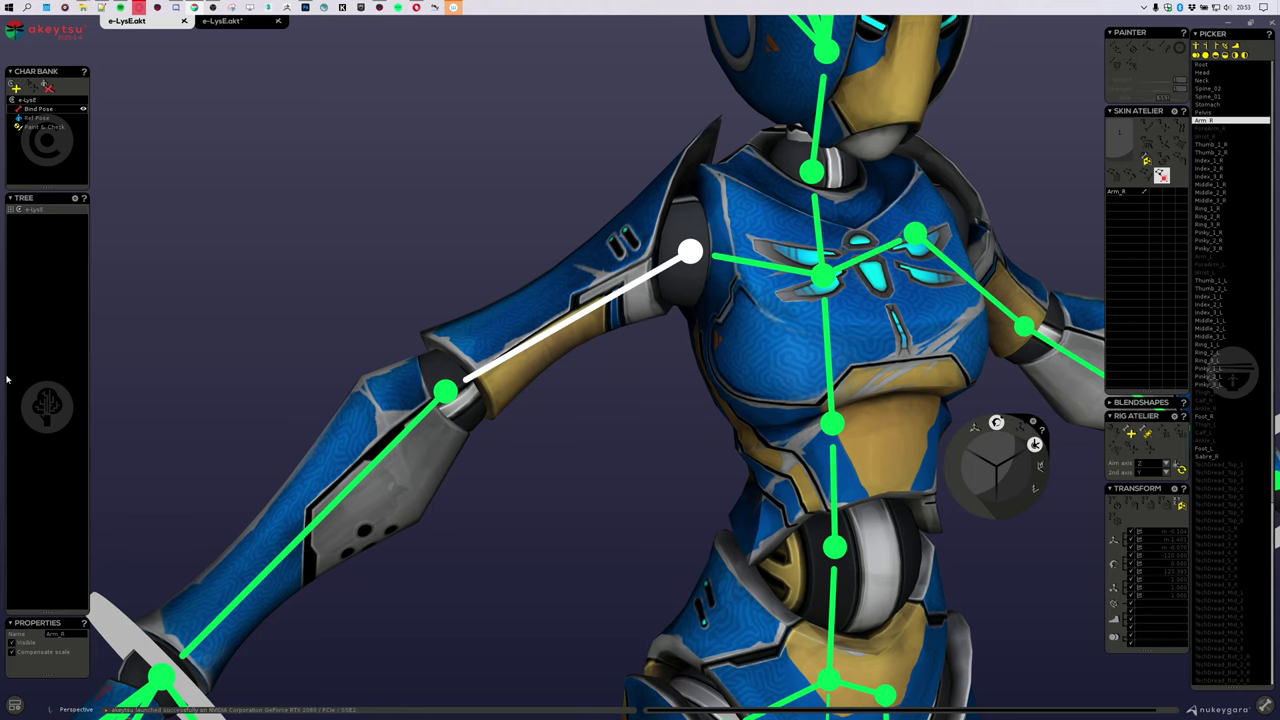
alt+middle_drag(563, 505, 694, 306)
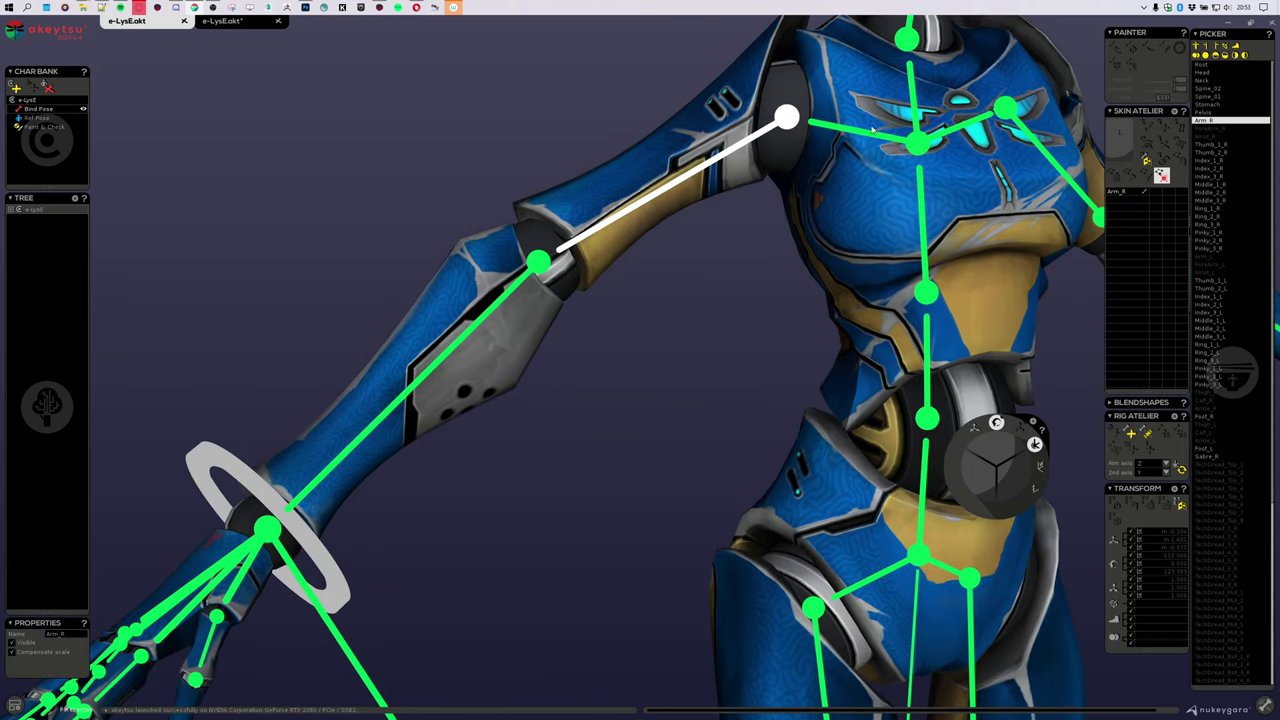
Step: Duplicate the whole e-LysE character in the scene tree
click(10, 209)
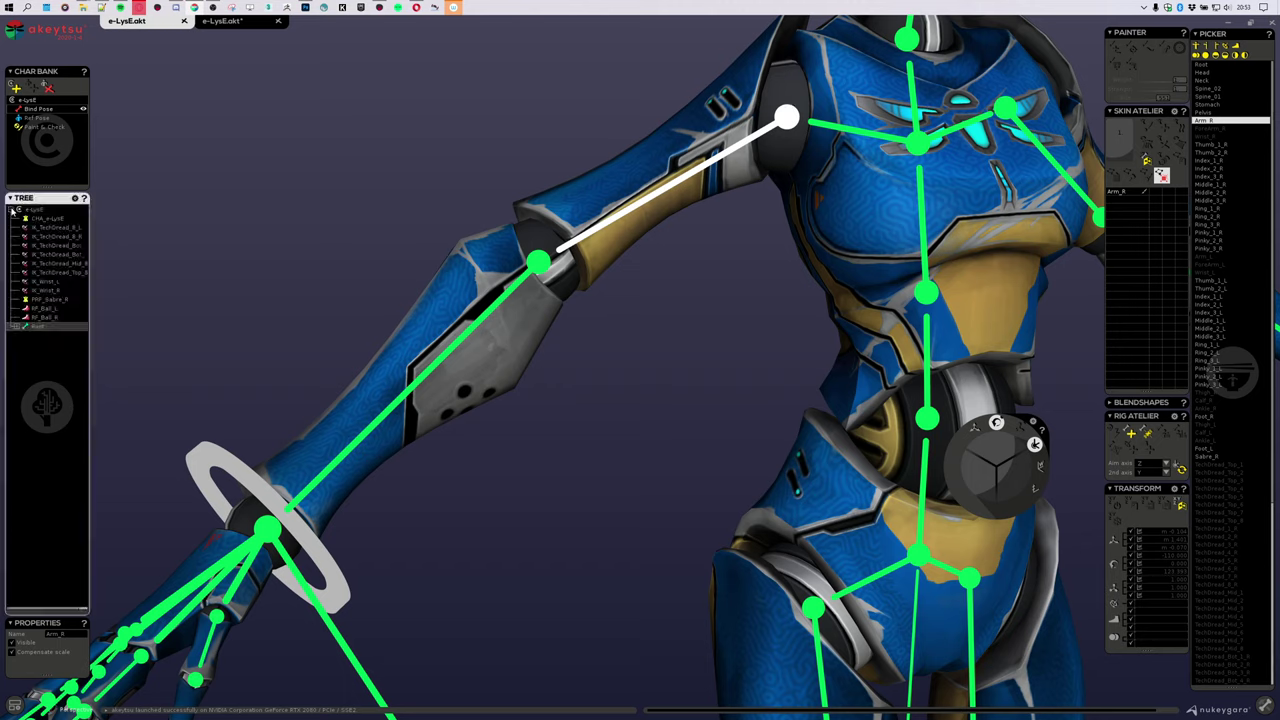
click(11, 210)
click(33, 212)
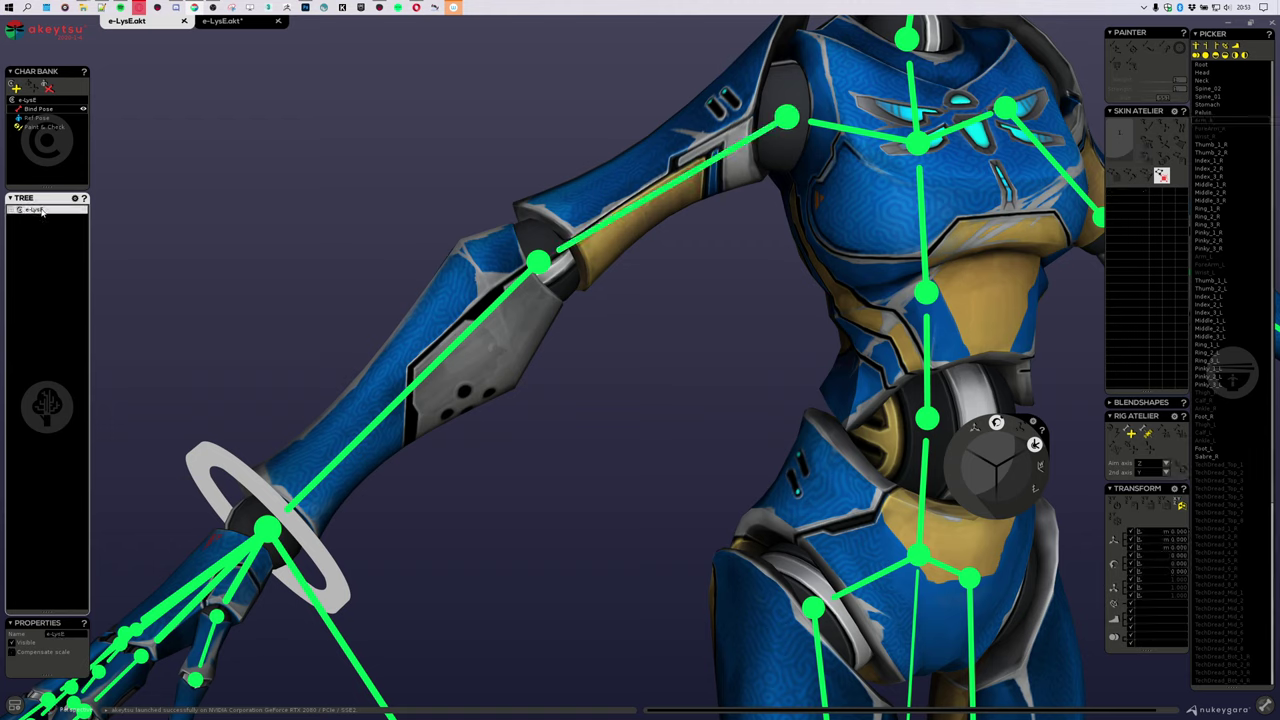
right_click(42, 211)
click(63, 230)
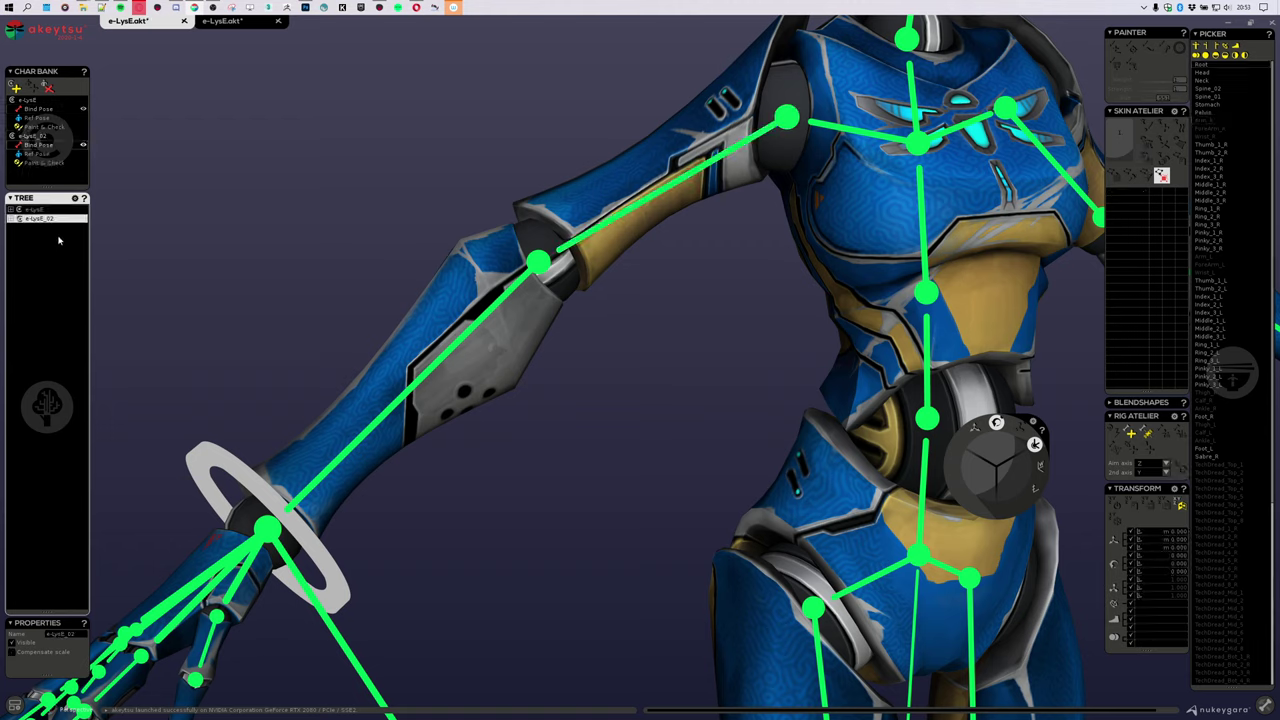
Step: Delete the IK_Wrist, RF_Ball and all IK_TechDread controls from the e-LysE_02 character
click(11, 218)
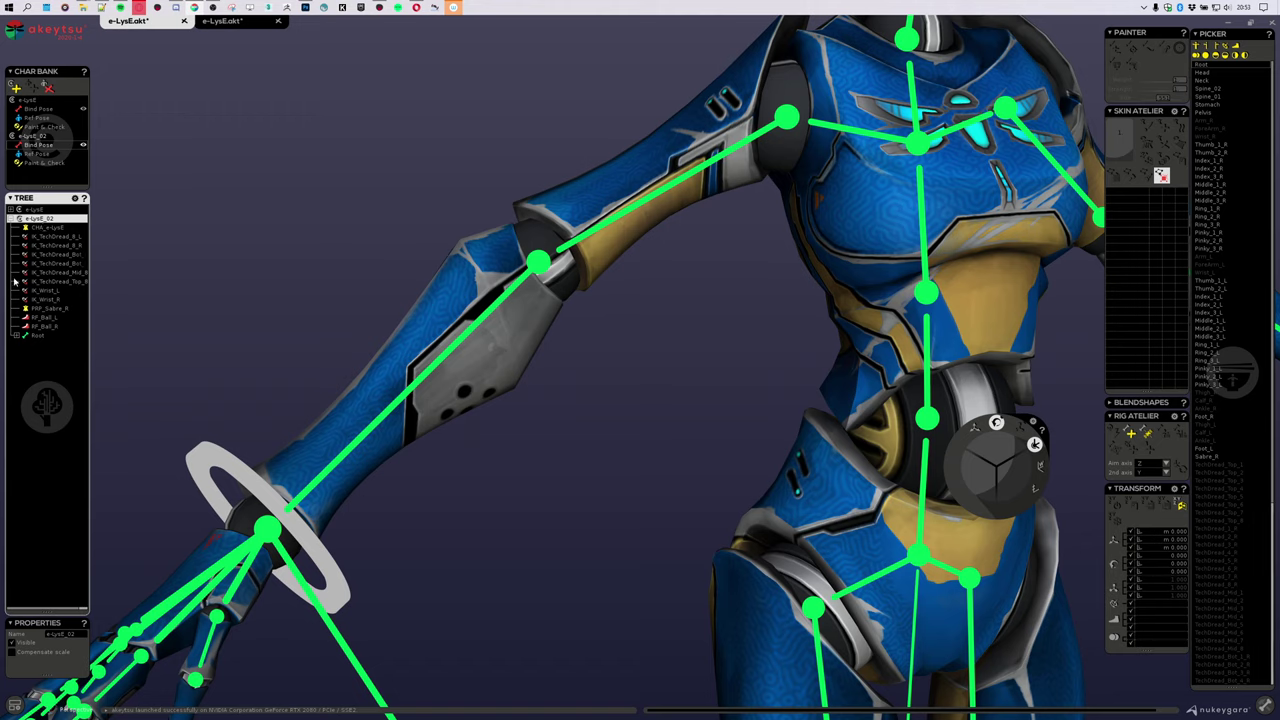
click(44, 328)
ctrl+click(44, 319)
ctrl+click(44, 301)
ctrl+click(46, 292)
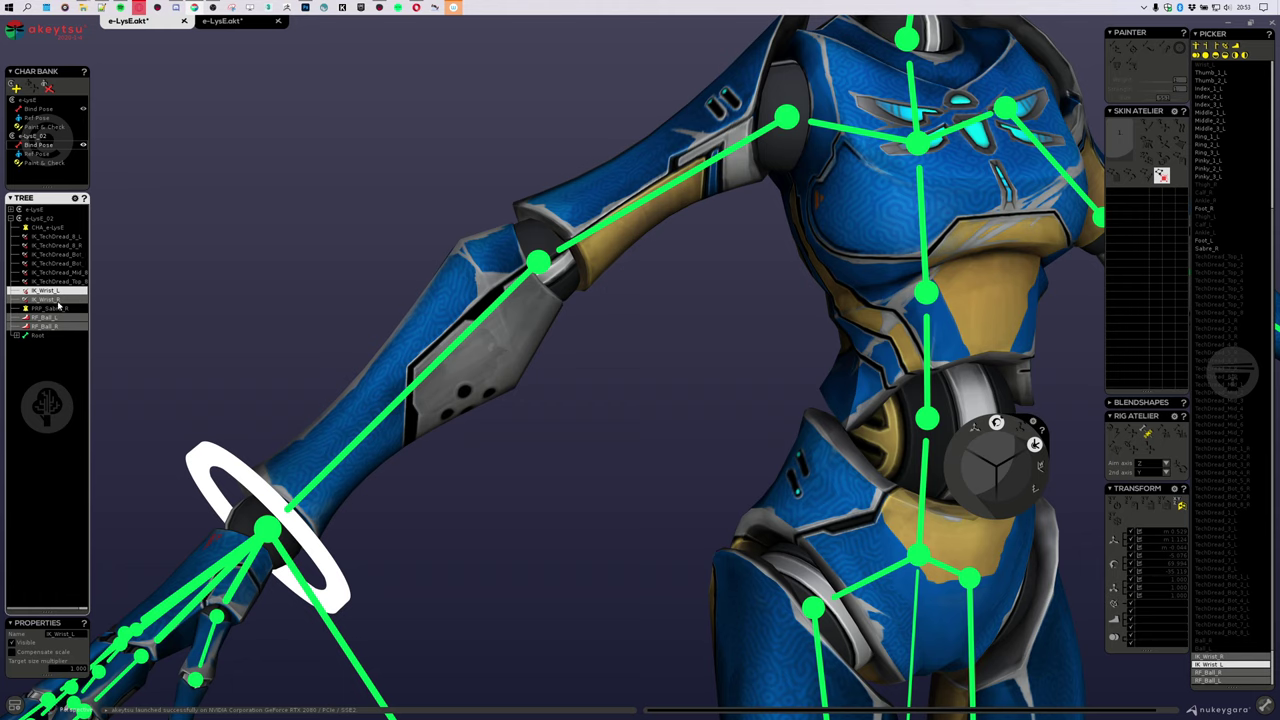
key(Delete)
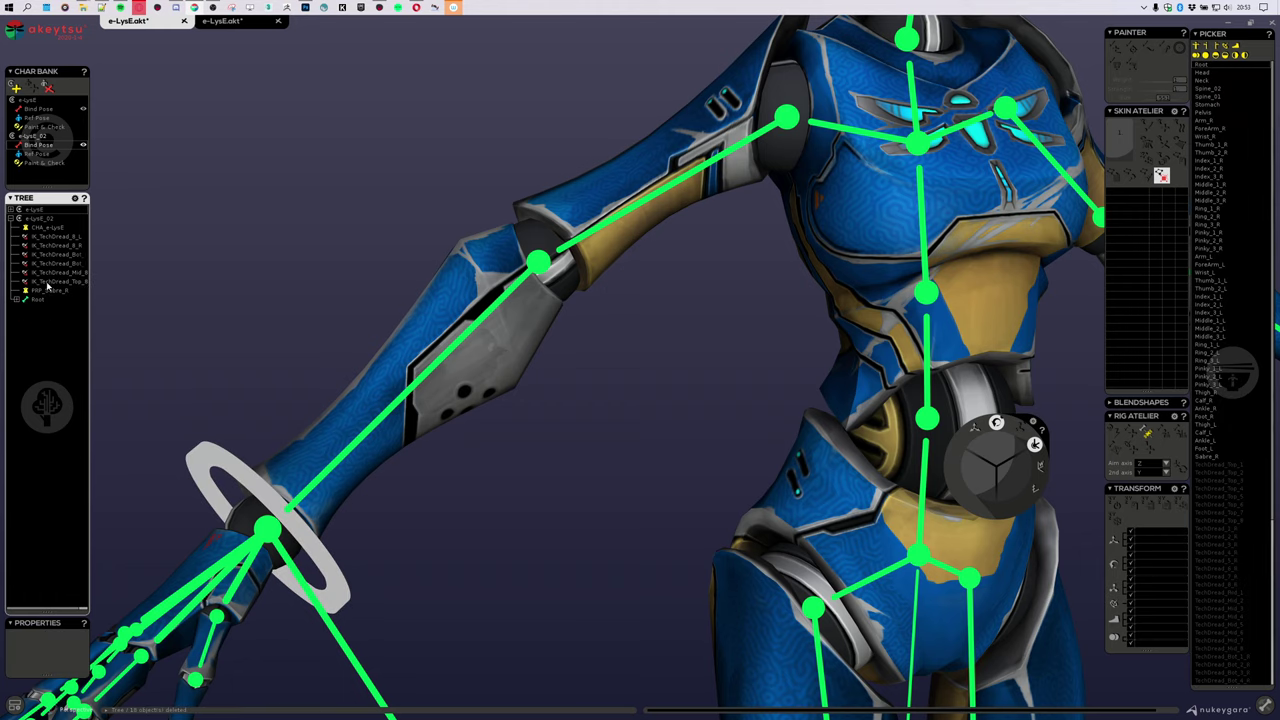
shift+click(55, 237)
key(Delete)
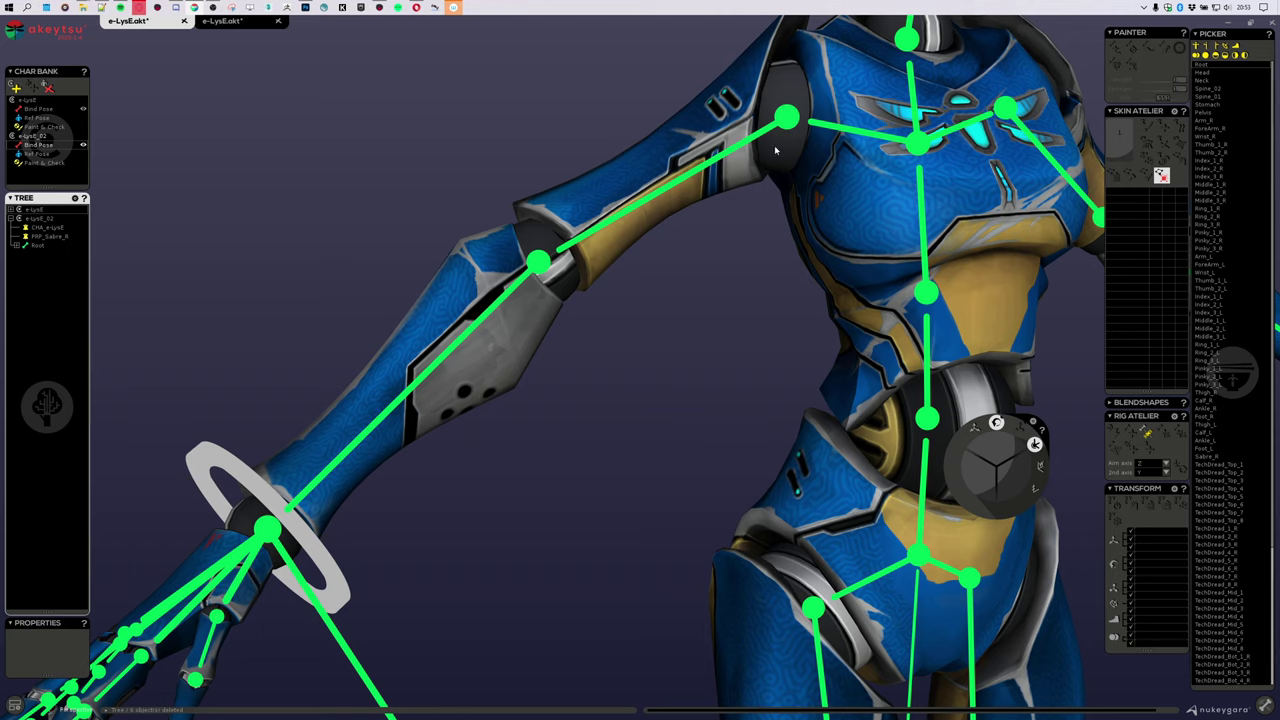
Step: Expand the e-LysE_02 hierarchy from Root through Pelvis, Stomach and the spine joints to the right forearm's child joint
click(16, 245)
click(22, 254)
click(28, 263)
click(35, 272)
click(41, 281)
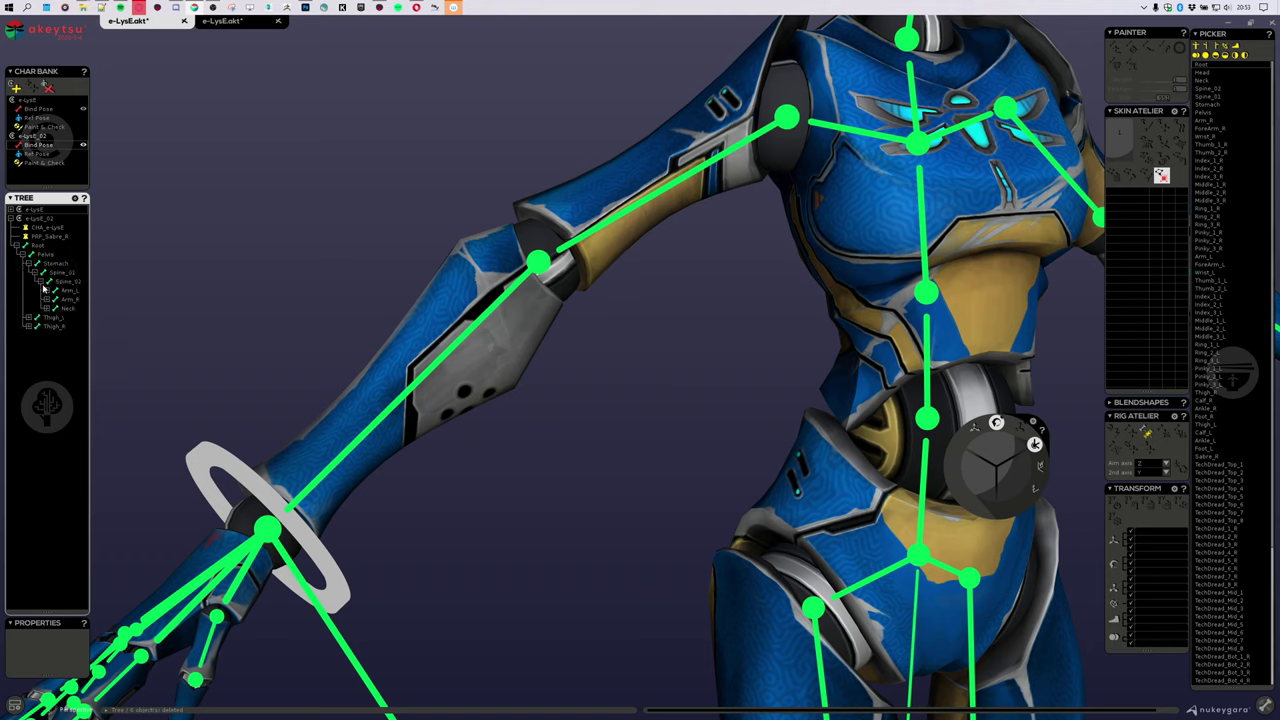
click(46, 299)
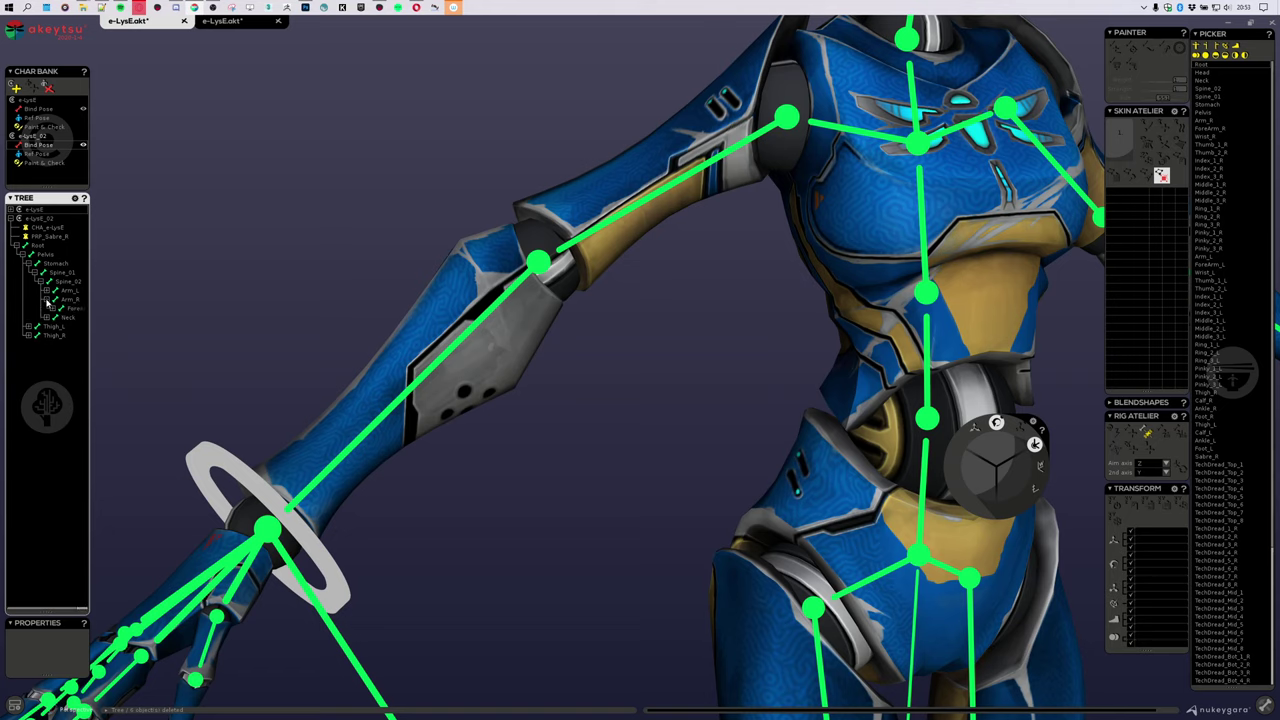
click(52, 309)
Step: Set the window resizement preference of the scene tree to (Frozen) x2
click(74, 198)
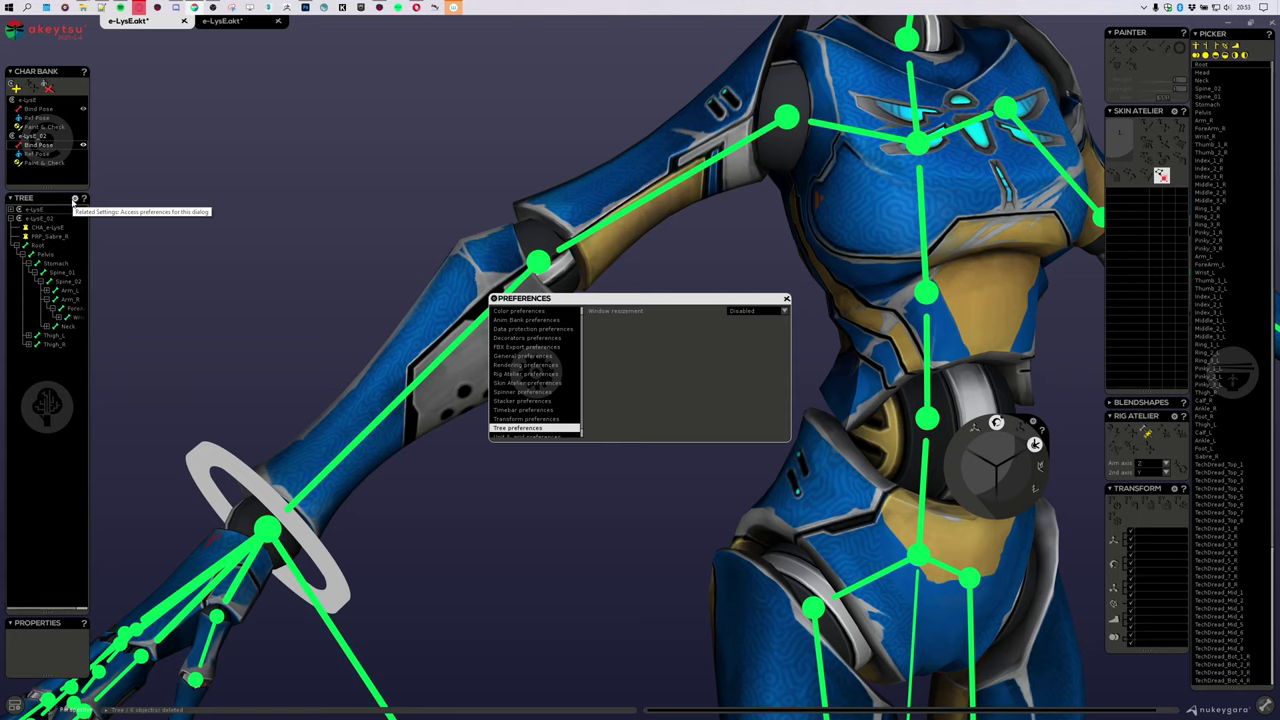
click(770, 311)
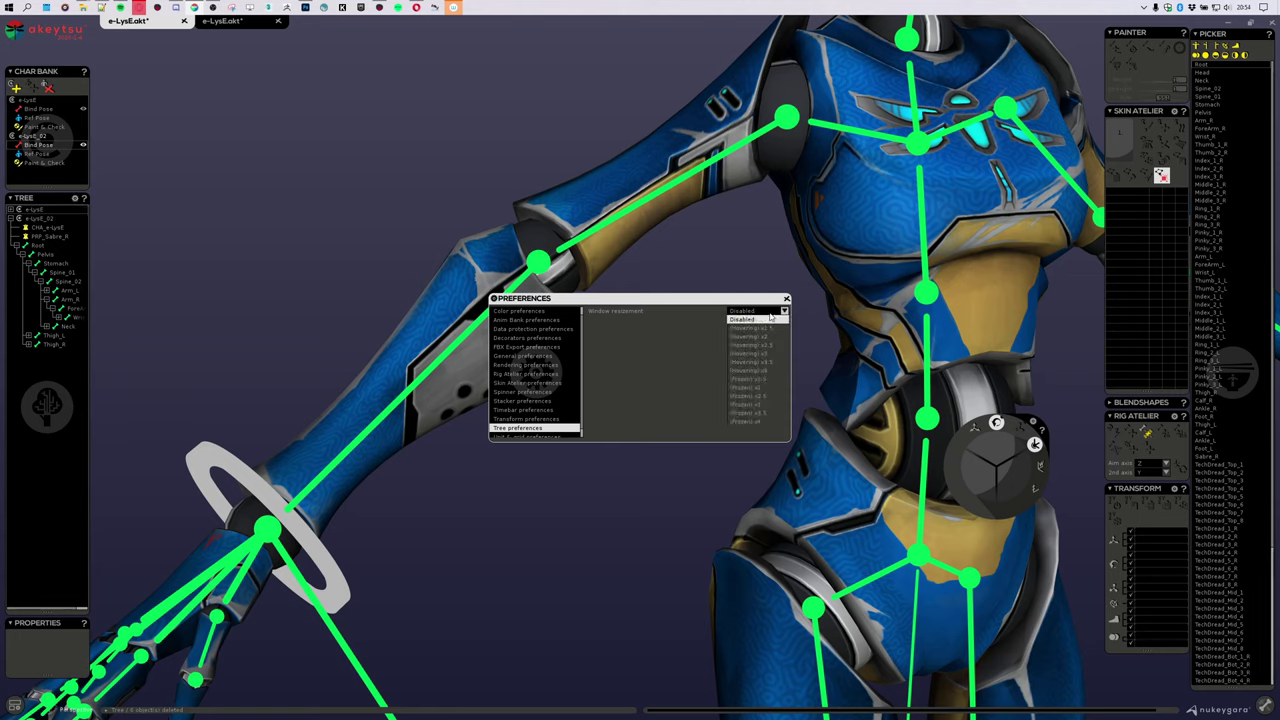
click(764, 392)
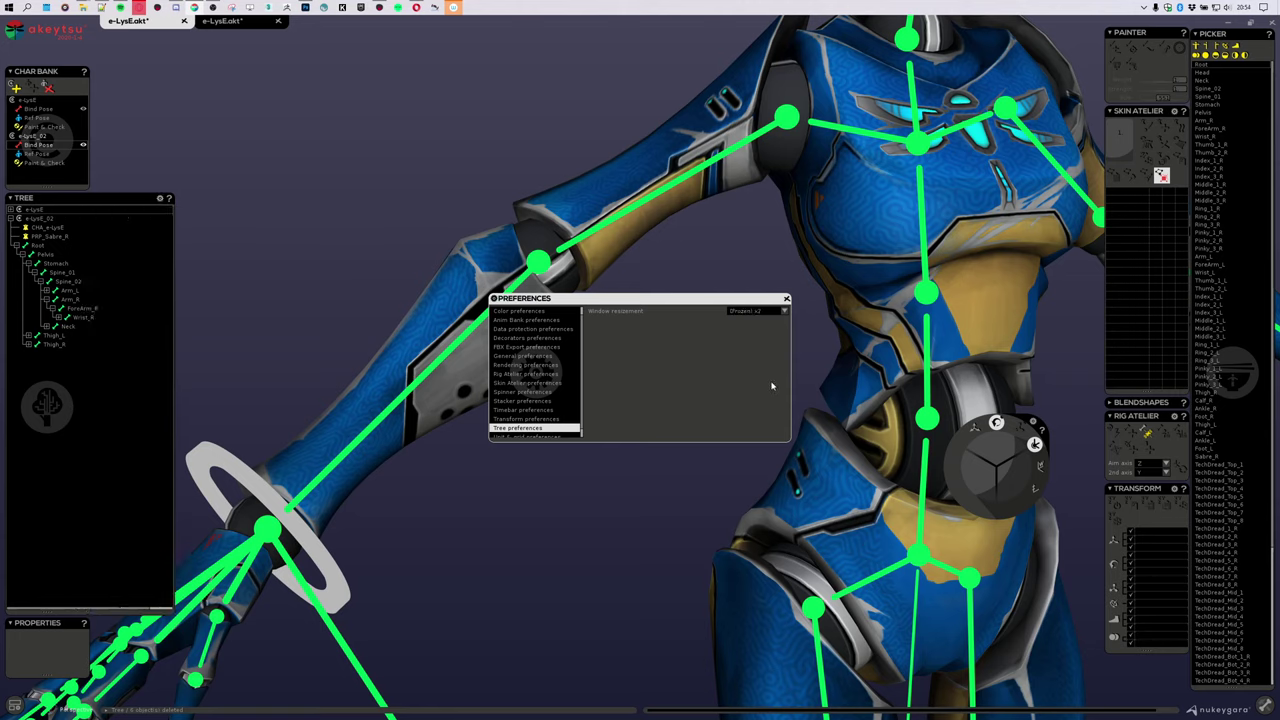
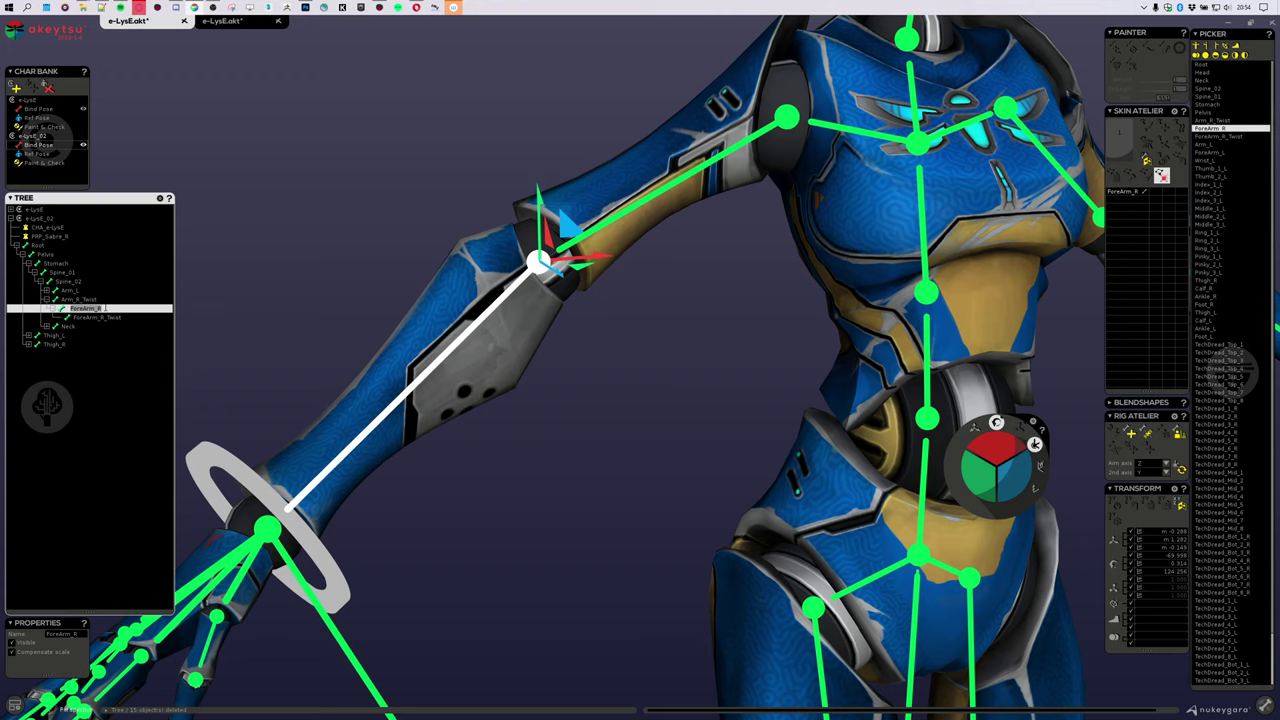
Step: Rename the e-LysE_02 joint between the two right-arm twist joints as 1230, and check the Arm_R_Twist and ForeArm_R_Twist joints
key(Return)
click(82, 300)
click(98, 318)
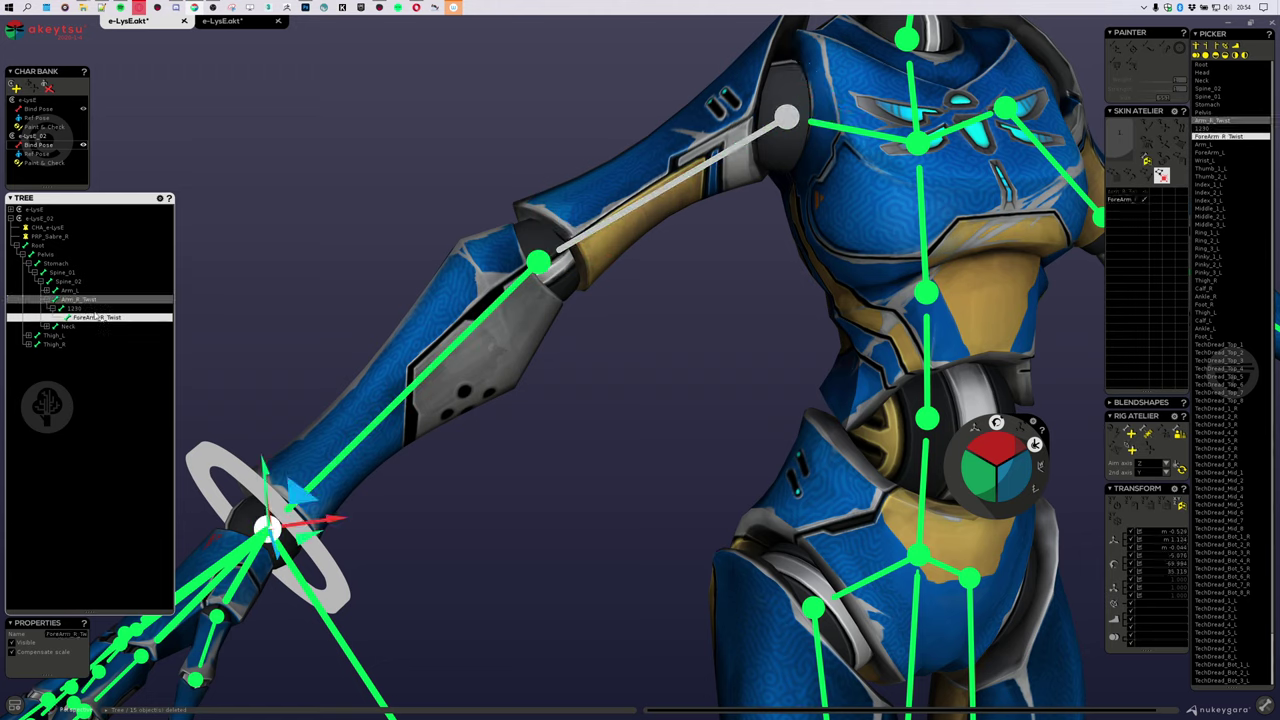
click(86, 309)
click(87, 301)
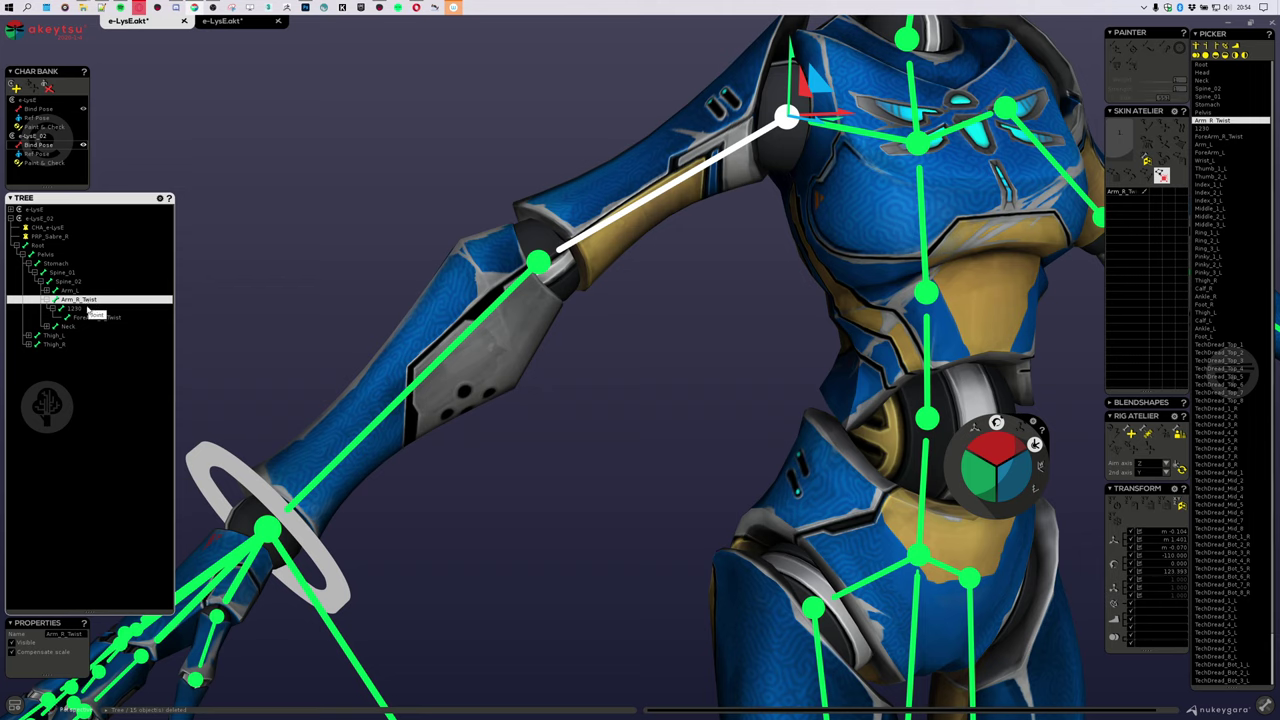
click(95, 317)
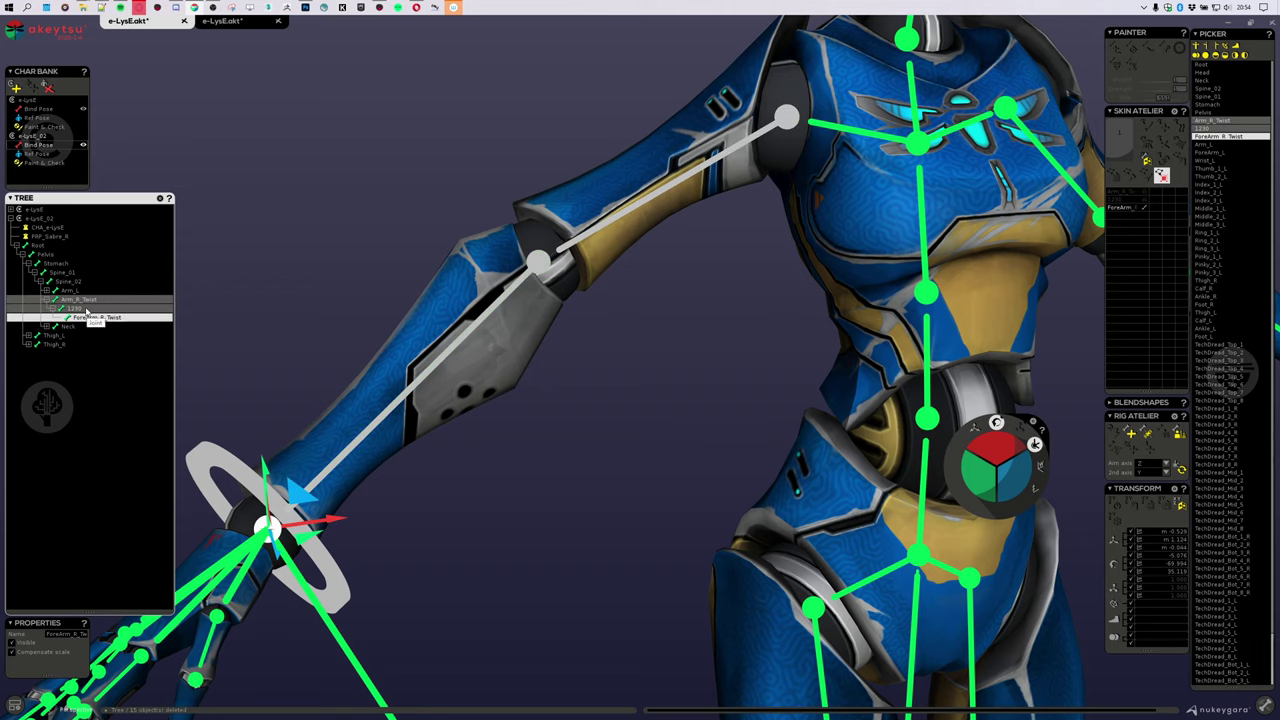
Step: Expand the original e-LysE hierarchy from Root through Pelvis, Stomach, the spine joints, Arm_R and ForeArm_R down to Wrist_R
click(12, 210)
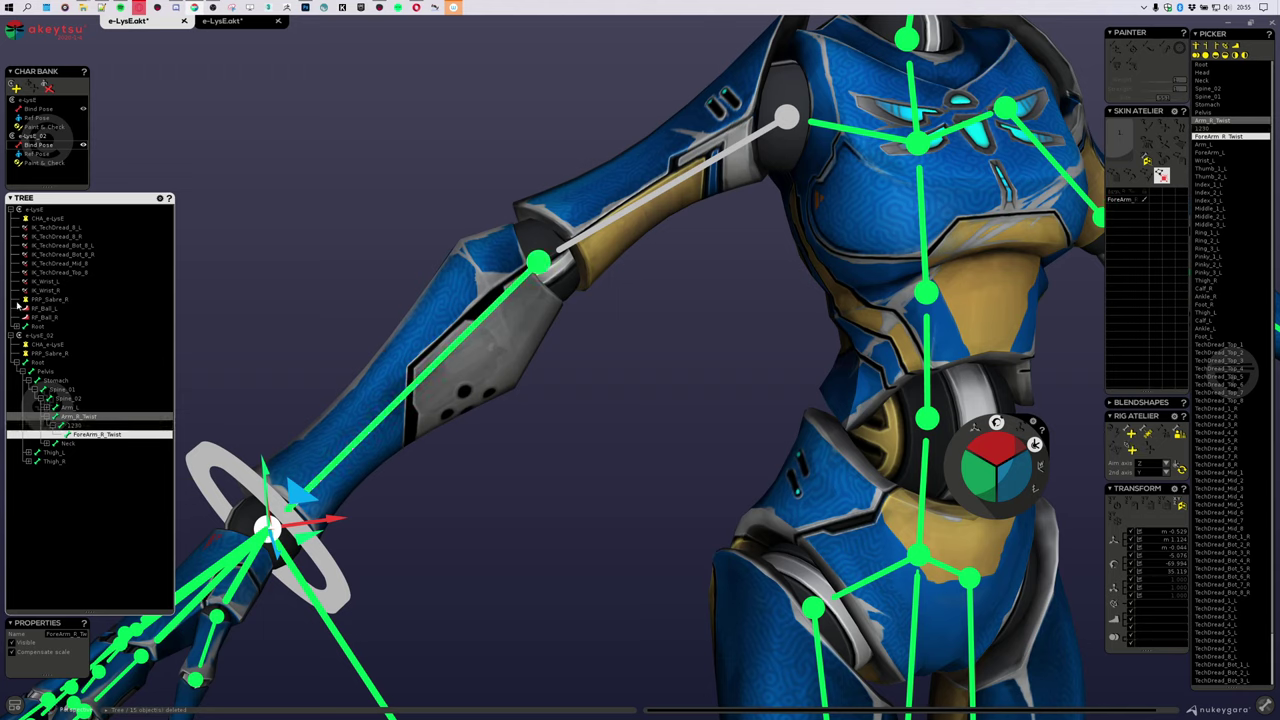
click(16, 327)
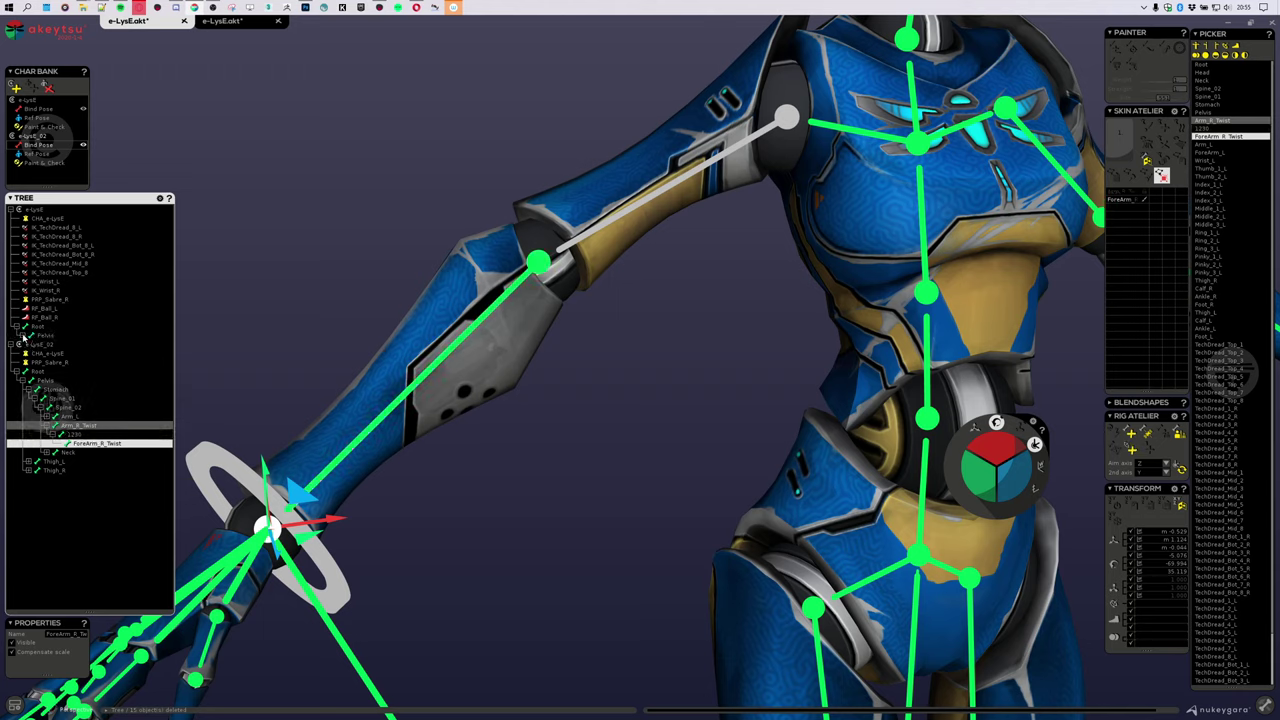
click(24, 336)
click(30, 345)
click(36, 354)
click(43, 363)
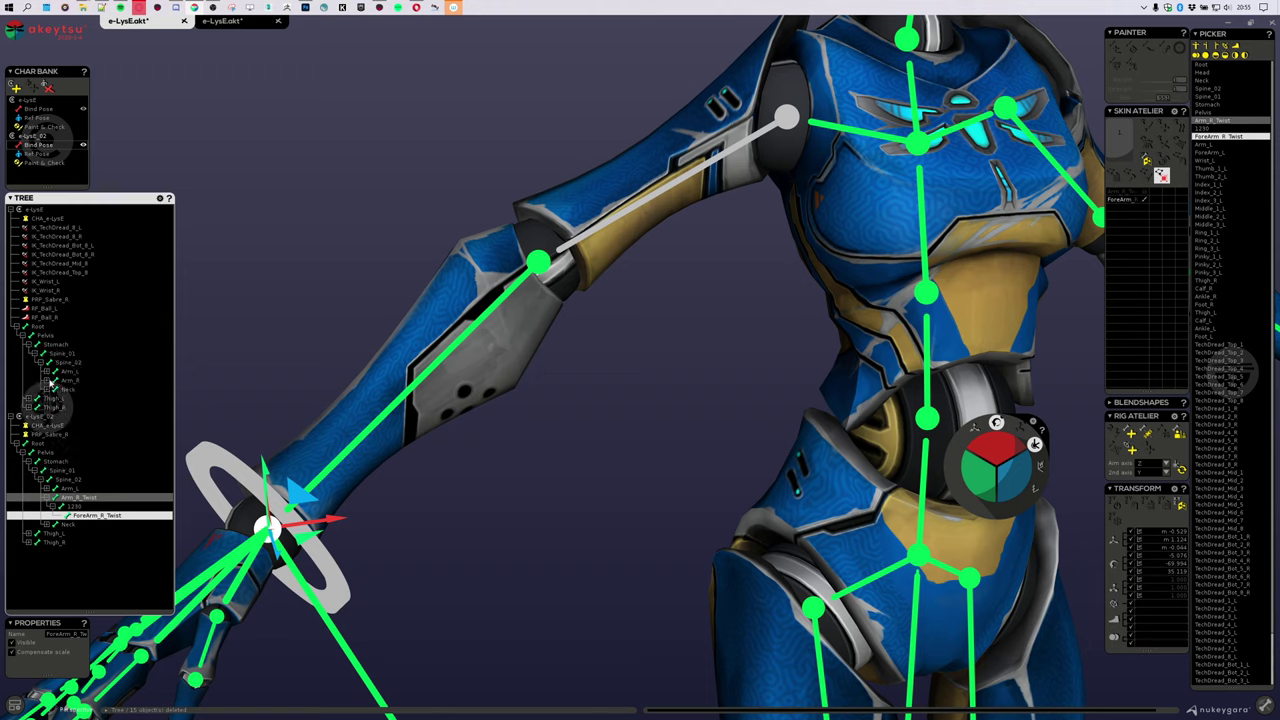
click(44, 380)
click(51, 389)
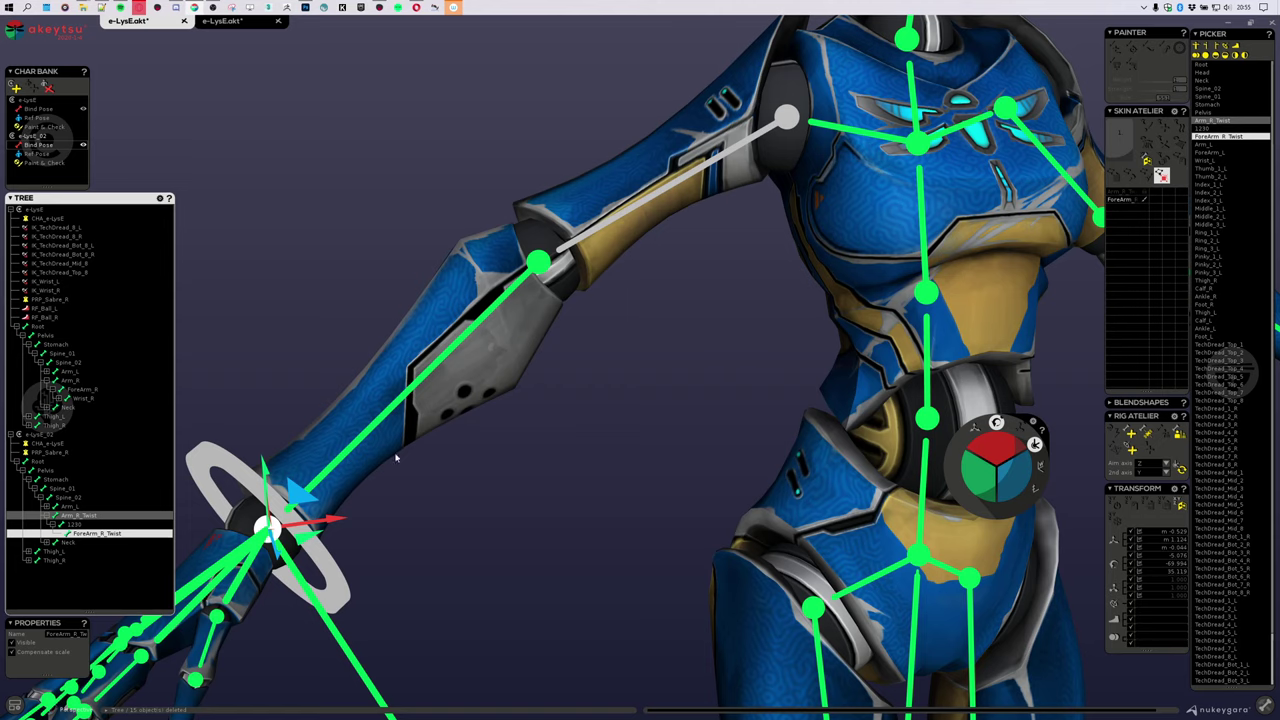
Step: Parent ForeArm_R_Twist from e-LysE_02 under the original character's ForeArm_R joint and delete the leftover 1230 joint
click(99, 516)
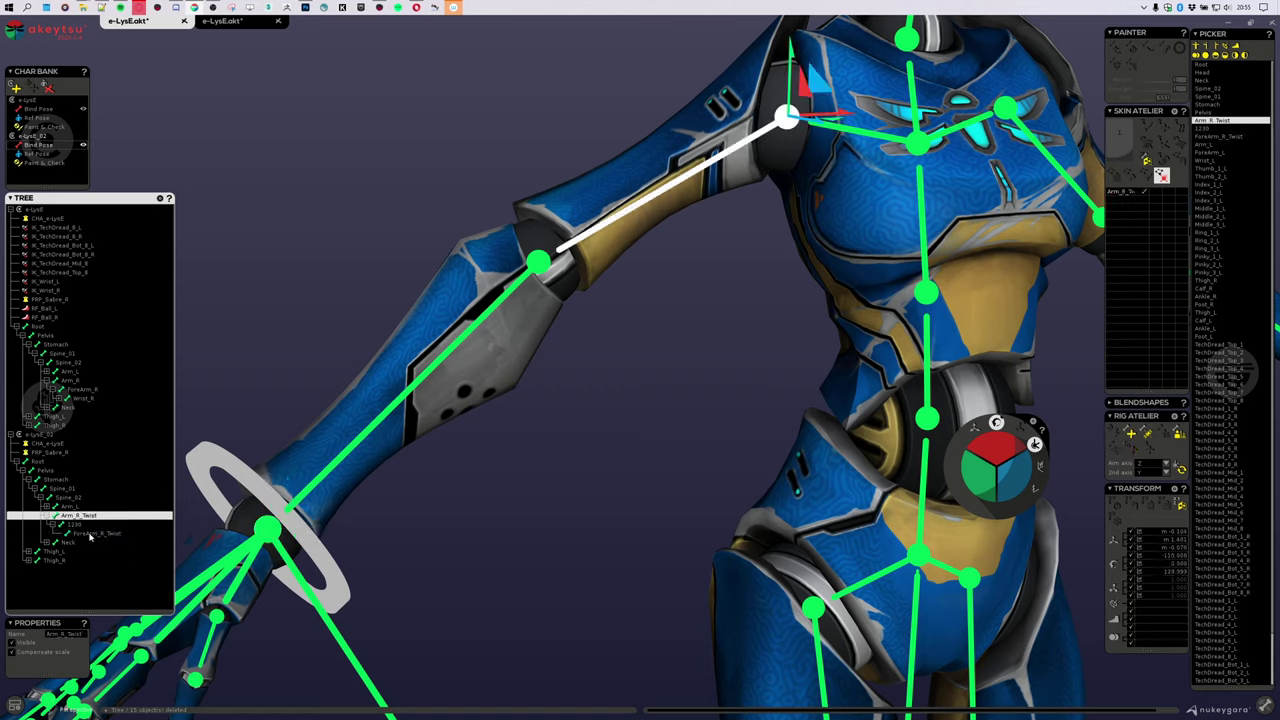
click(91, 534)
drag(91, 534, 91, 400)
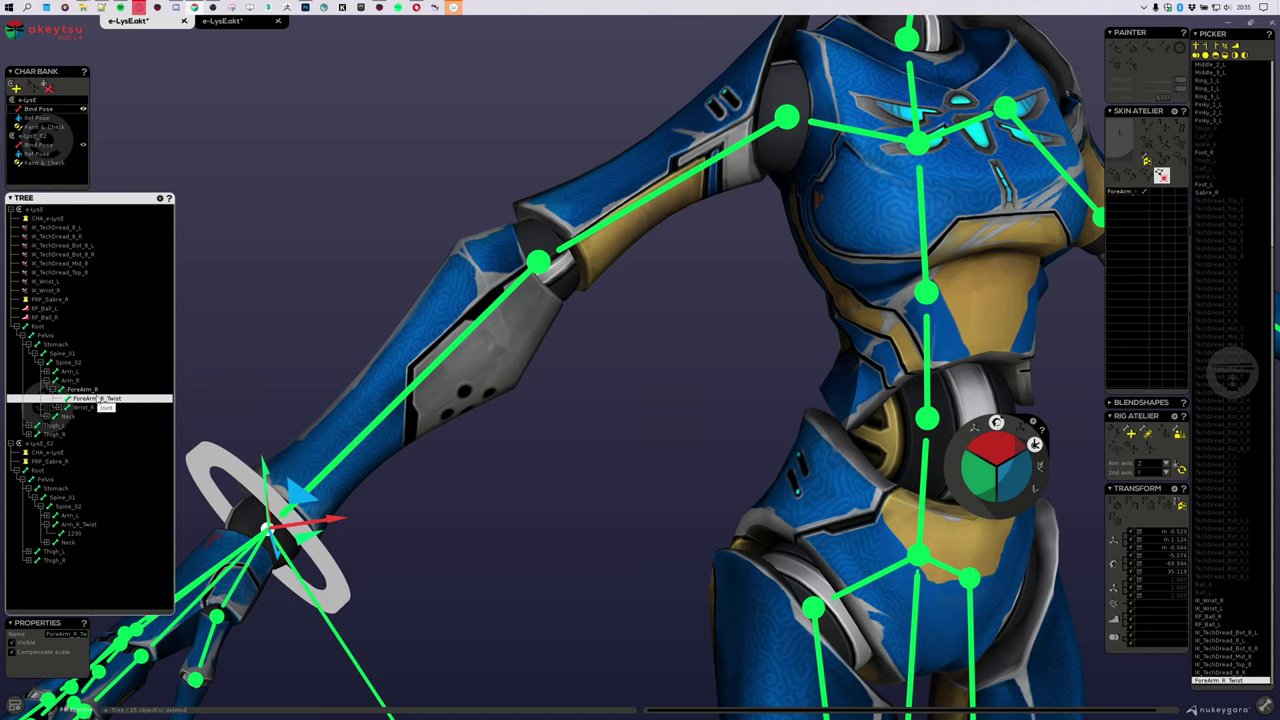
click(85, 534)
key(Delete)
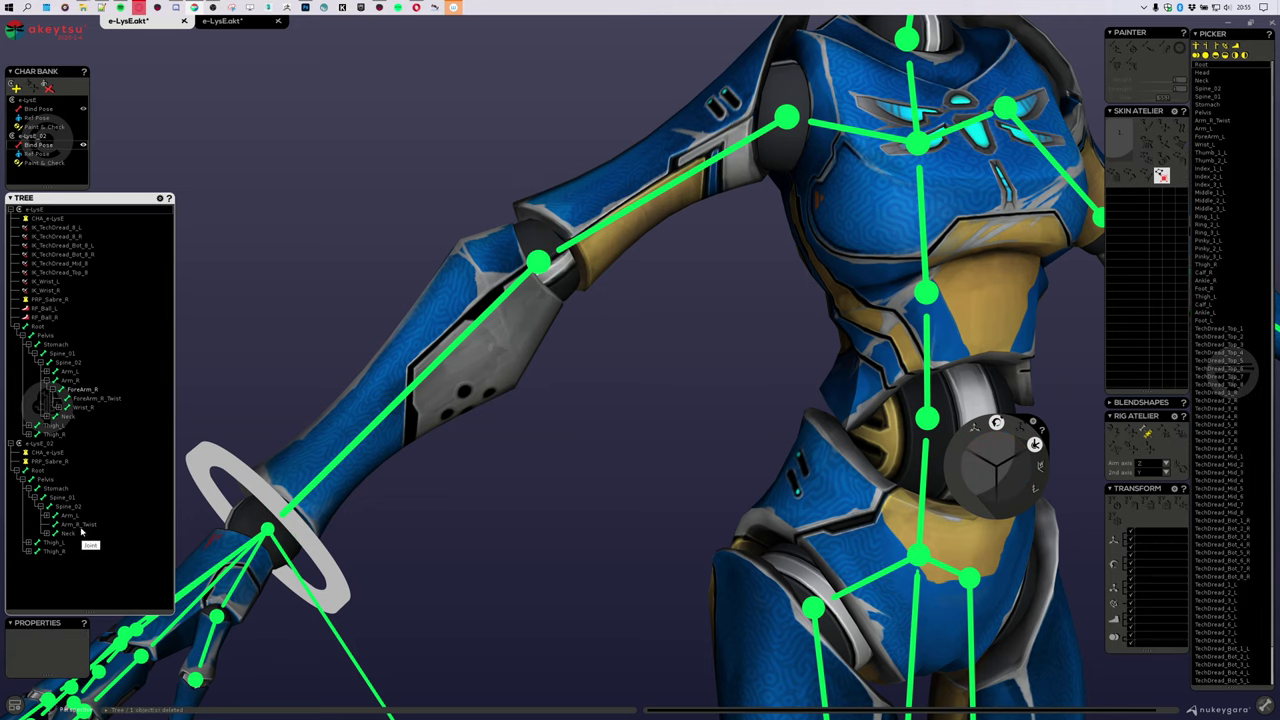
Step: Parent Arm_R_Twist from e-LysE_02 under the original character's Arm_R joint and compare the two joints' placement
drag(85, 525, 82, 384)
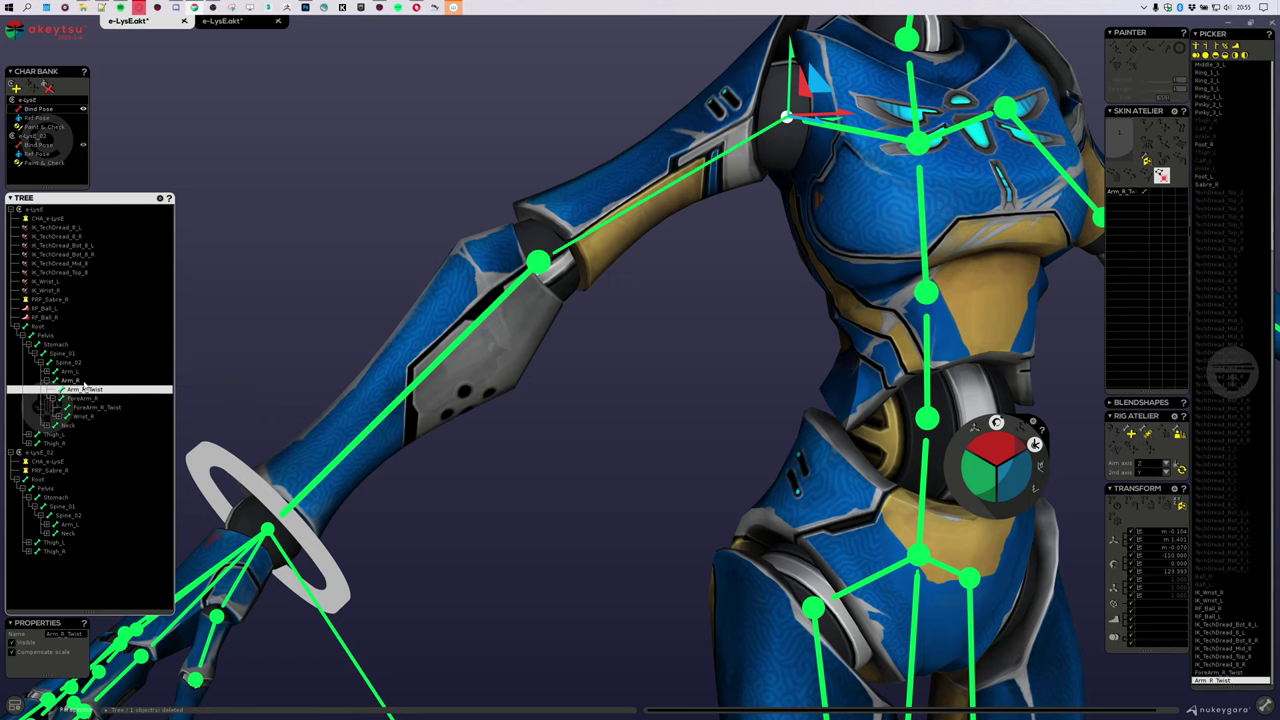
click(84, 381)
click(95, 391)
click(90, 382)
click(93, 390)
click(84, 381)
click(90, 390)
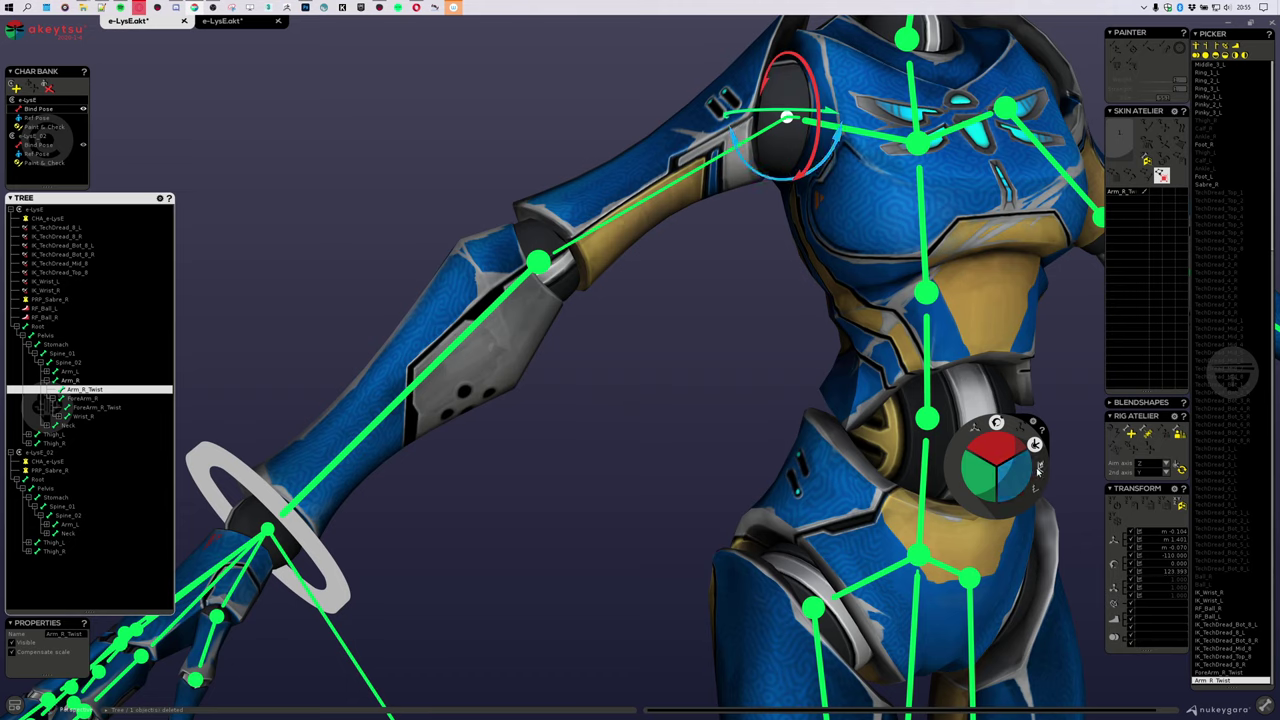
Step: Switch the manipulator to local orientation and check the rotation axes of the Arm_R and Arm_R_Twist joints
click(1040, 467)
click(974, 430)
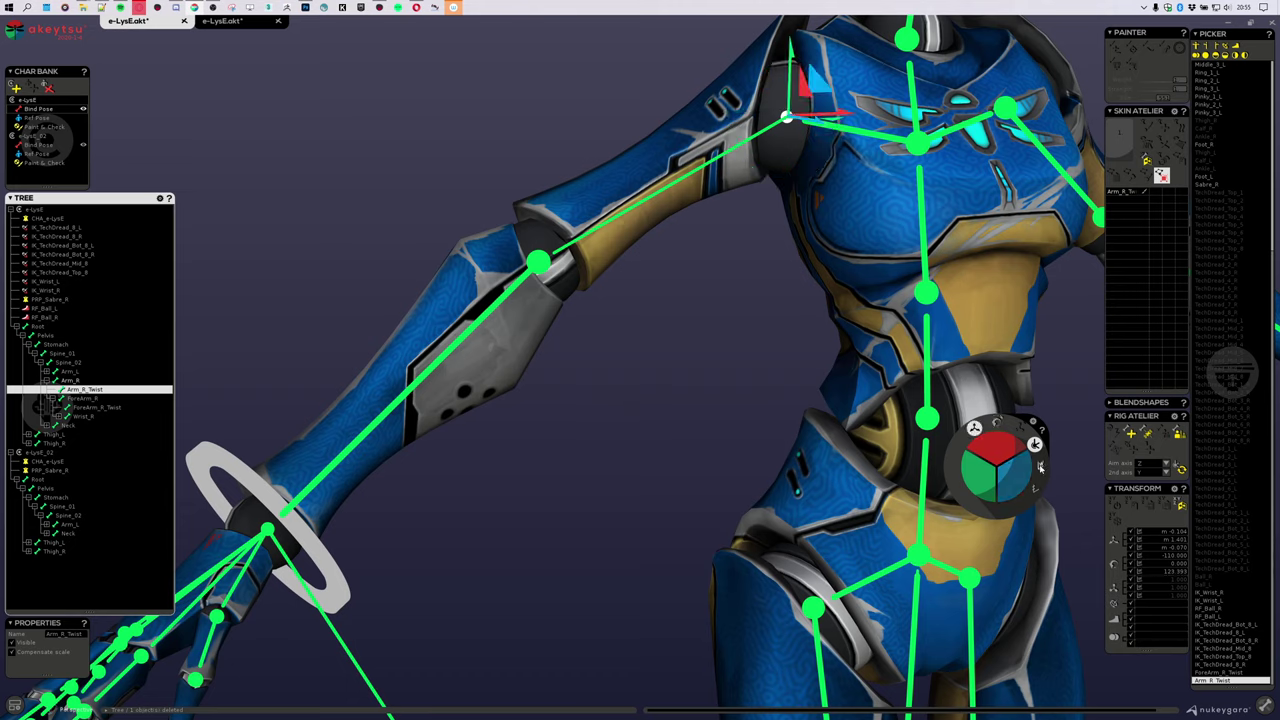
click(996, 424)
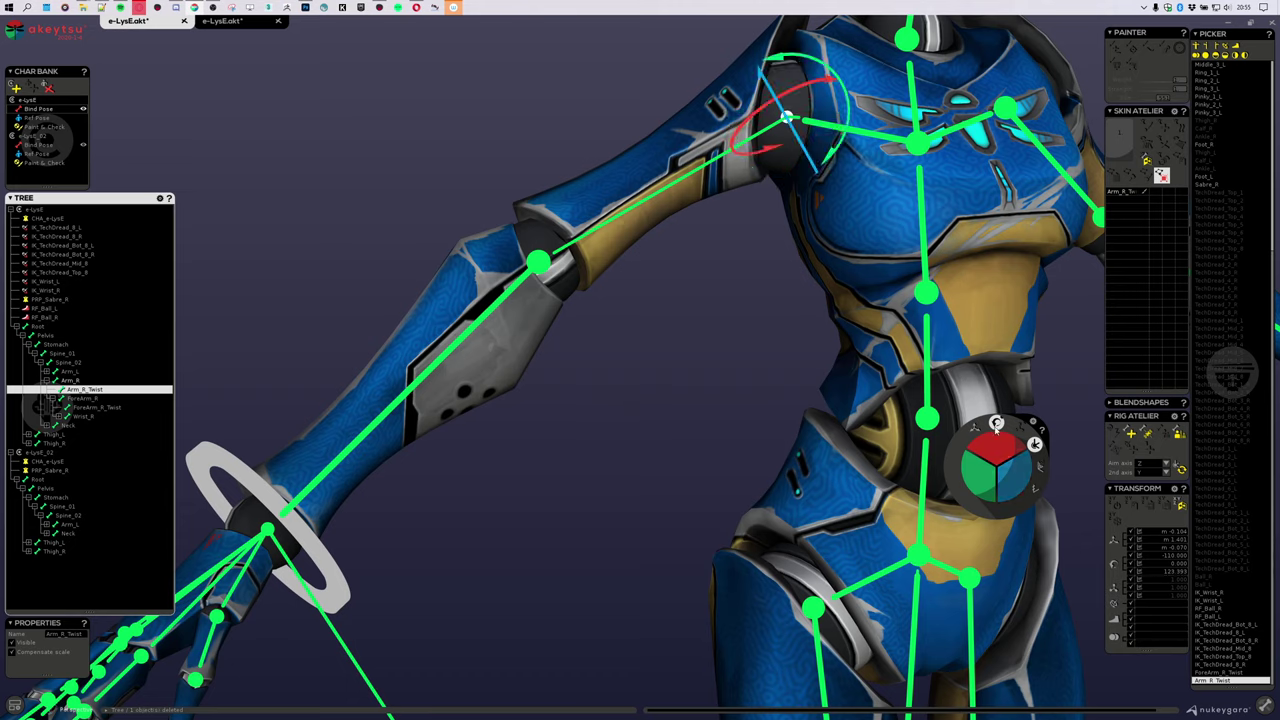
click(82, 382)
click(85, 392)
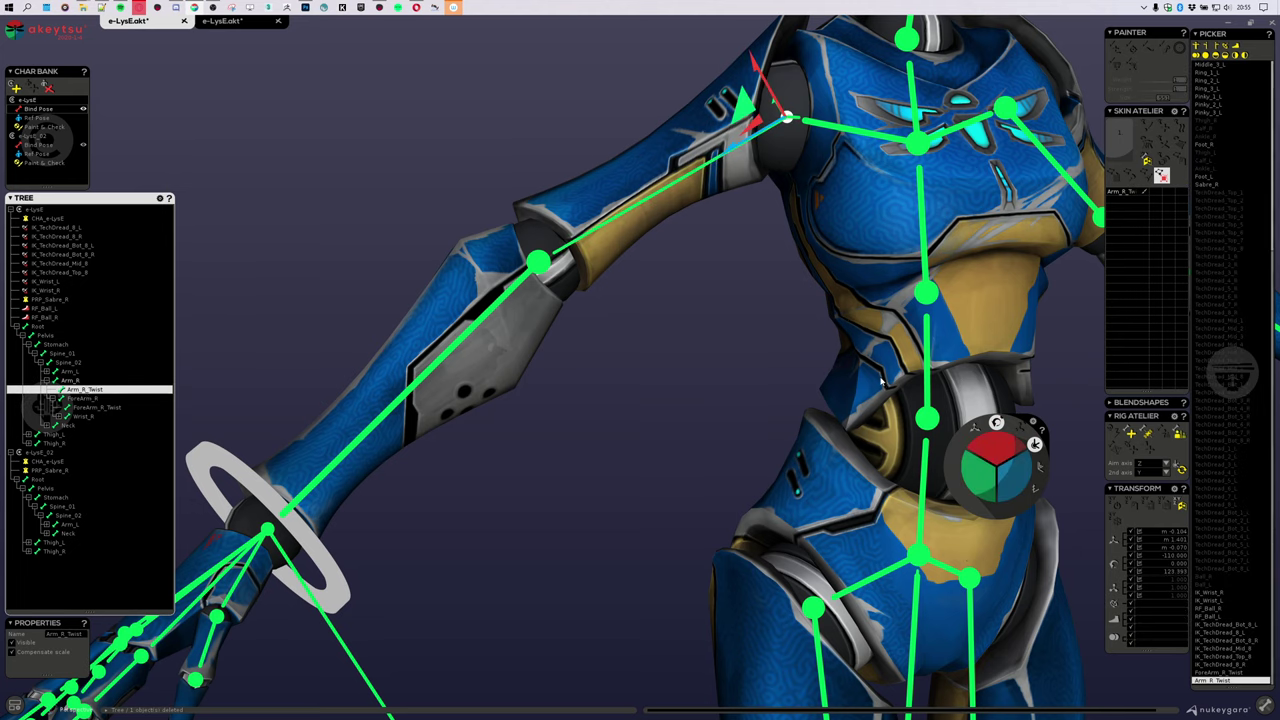
Step: Examine the Arm_R and Arm_R_Twist joints and the right arm down to the hand from several angles
alt+drag(742, 315, 738, 345)
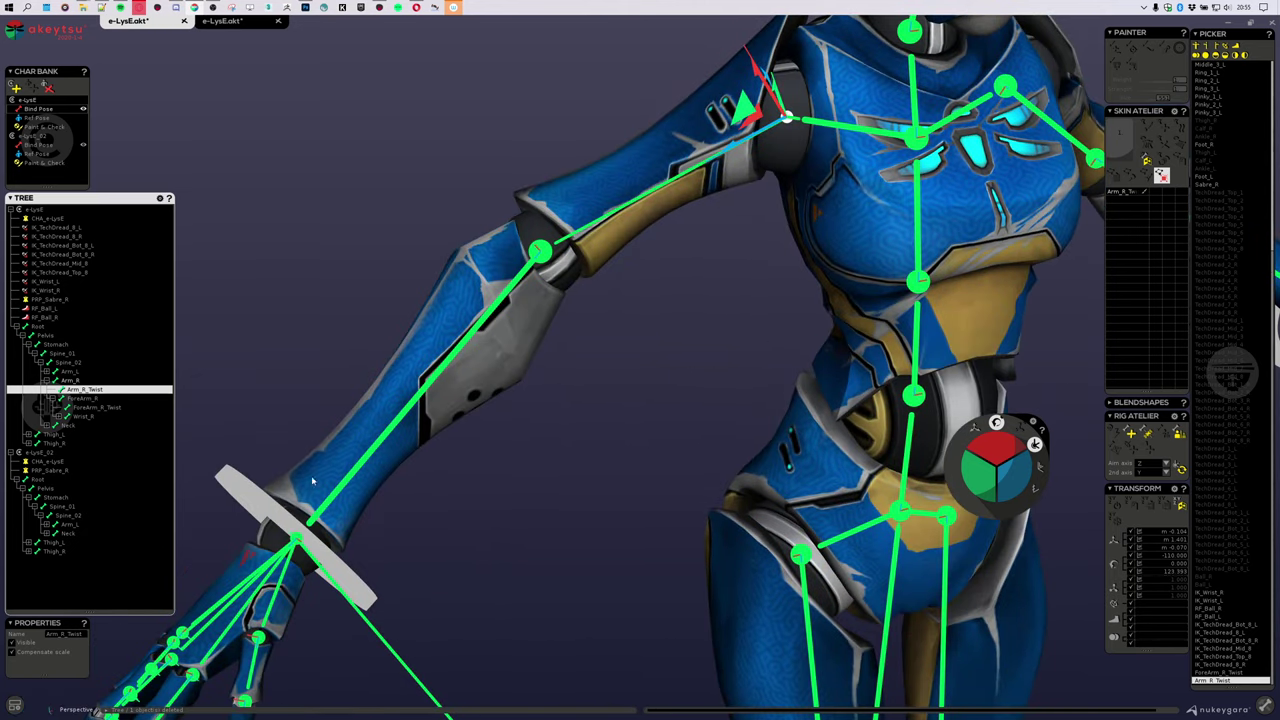
click(79, 384)
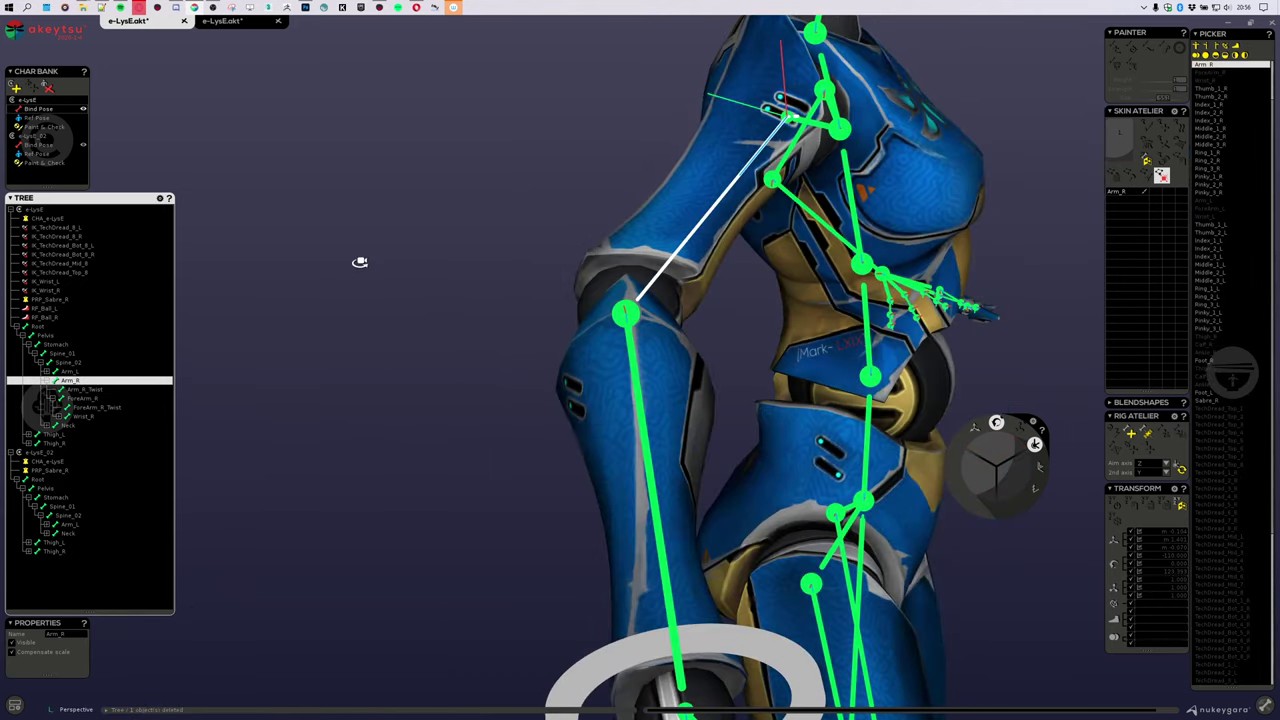
click(84, 389)
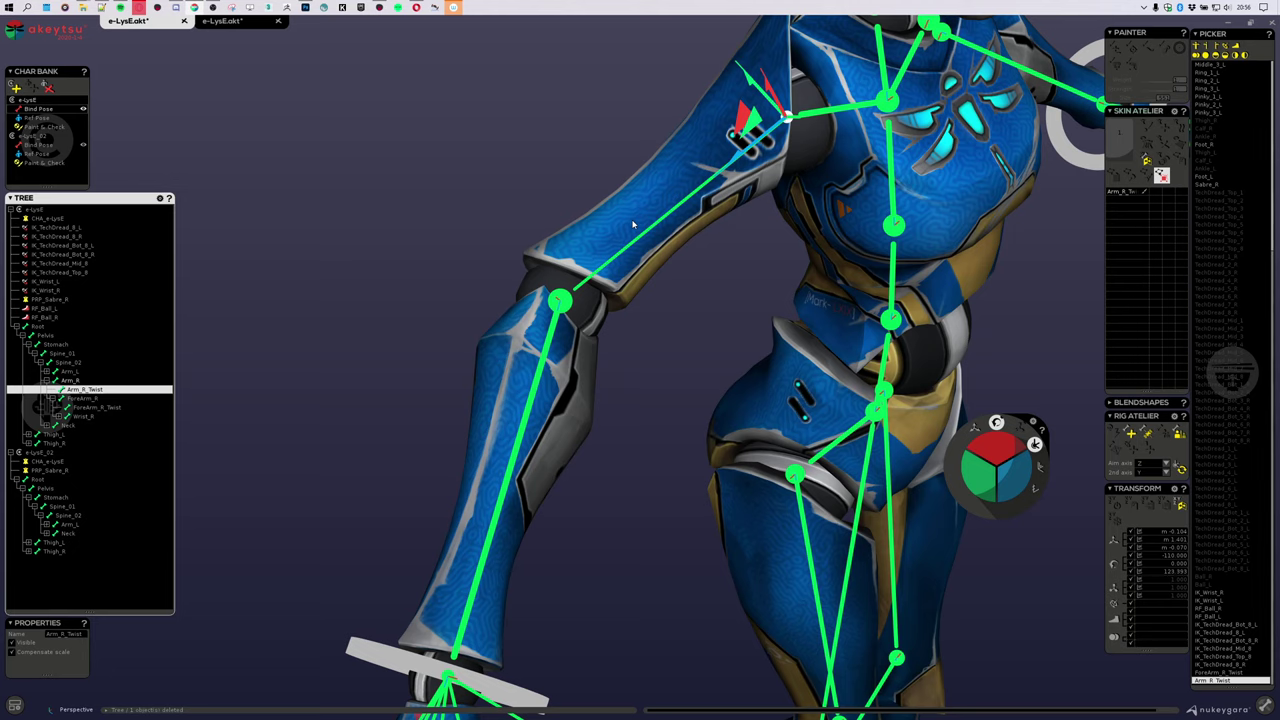
middle_drag(775, 362, 630, 288)
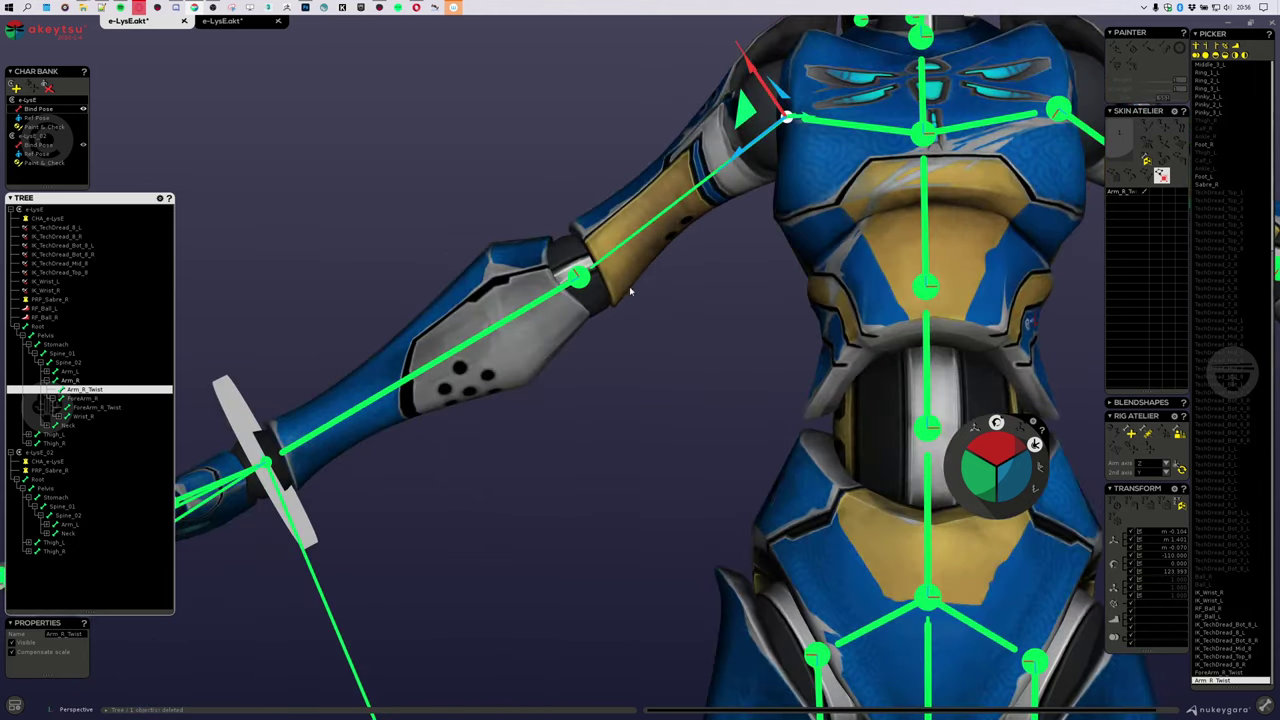
middle_drag(723, 210, 735, 408)
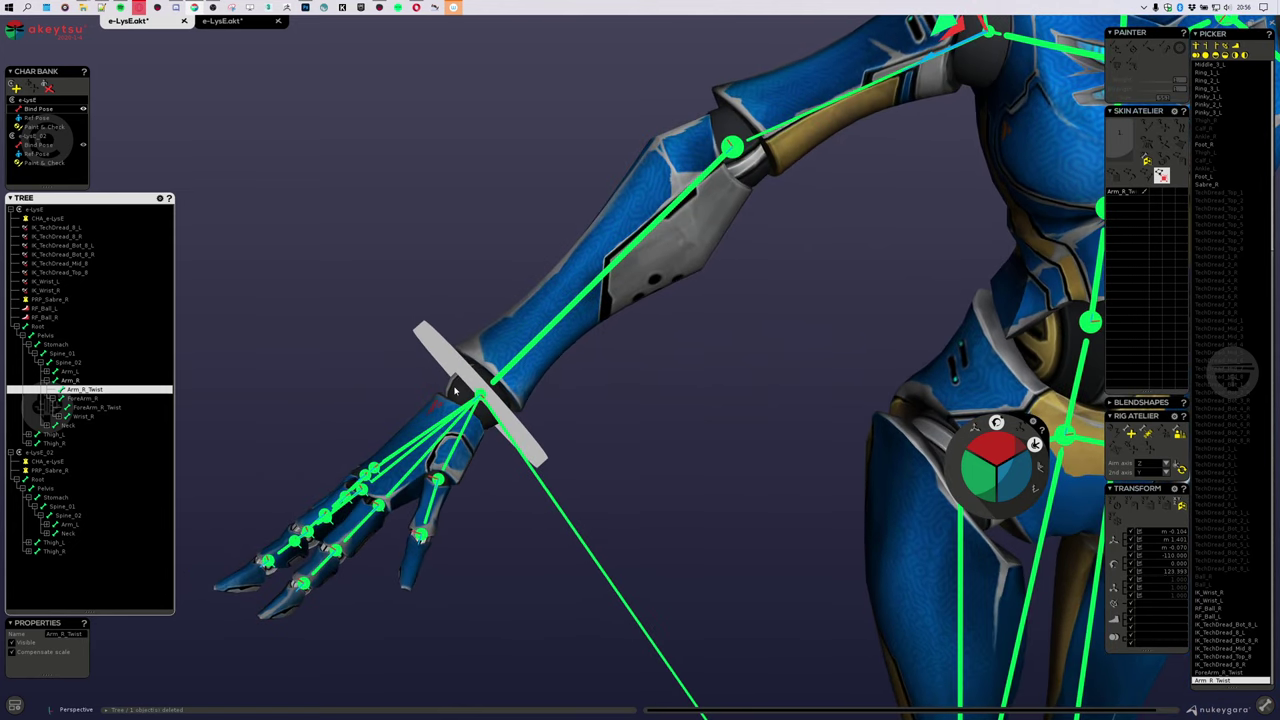
middle_drag(875, 257, 814, 328)
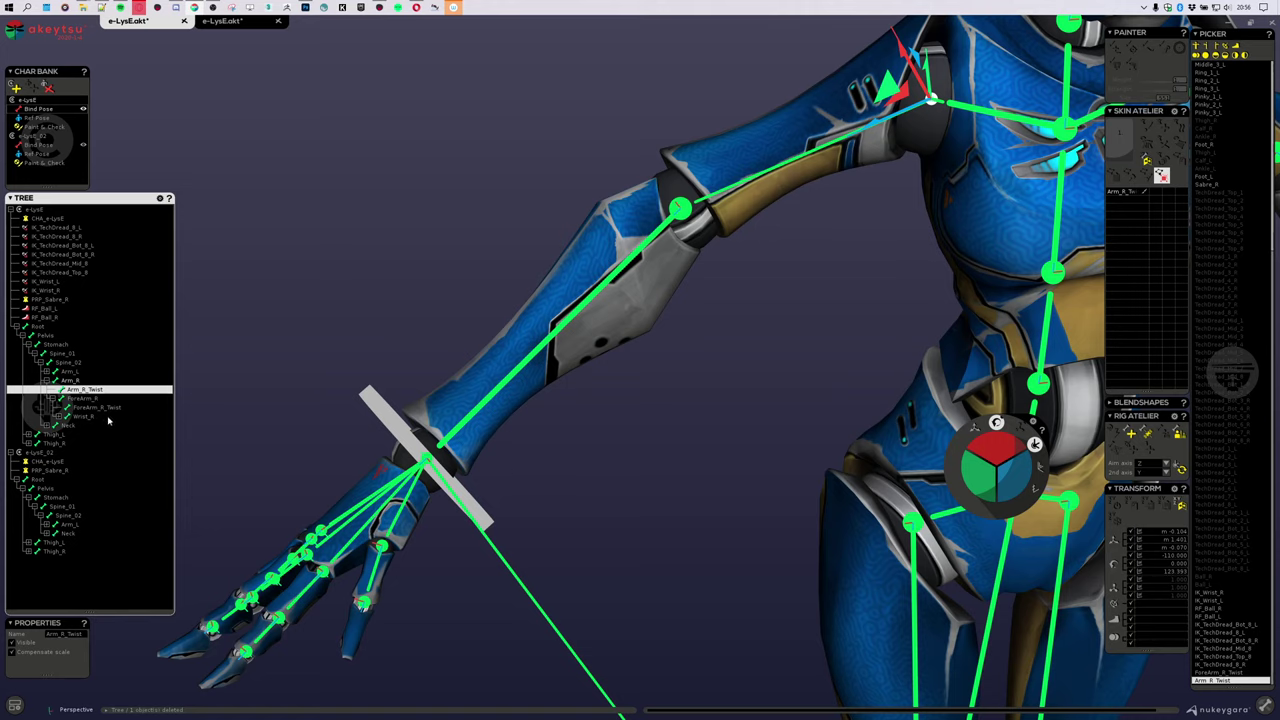
Step: Delete the e-LysE_02 duplicate character from the scene
click(45, 453)
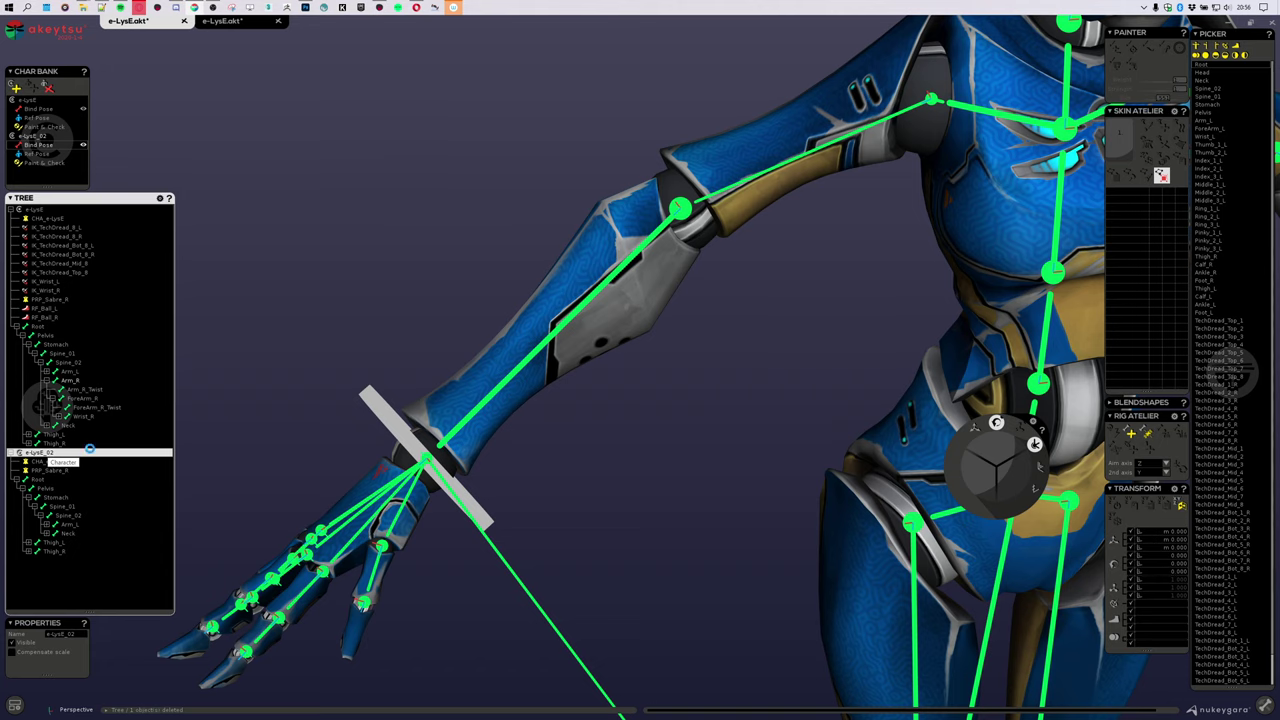
key(Delete)
scroll(781, 409, down, 3)
middle_drag(781, 409, 627, 401)
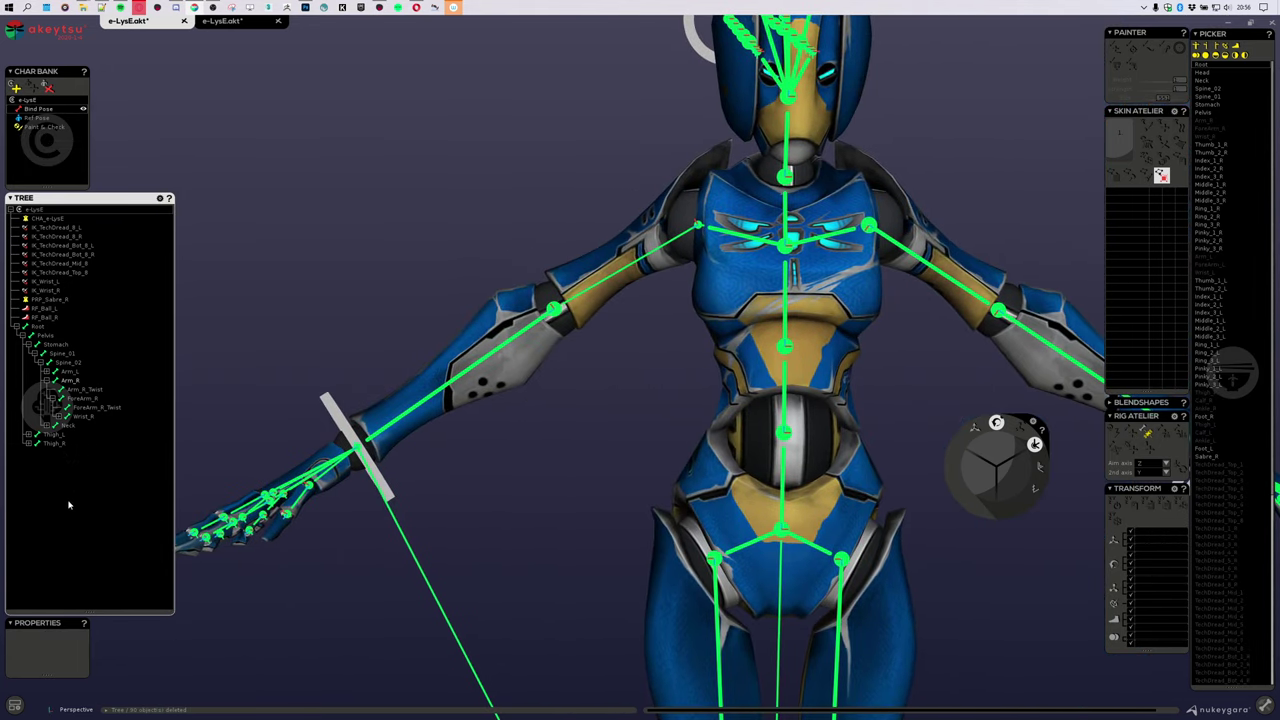
Step: Select the Arm_R_Twist and ForeArm_R_Twist joints to check their placement in the original right arm
click(95, 390)
click(98, 408)
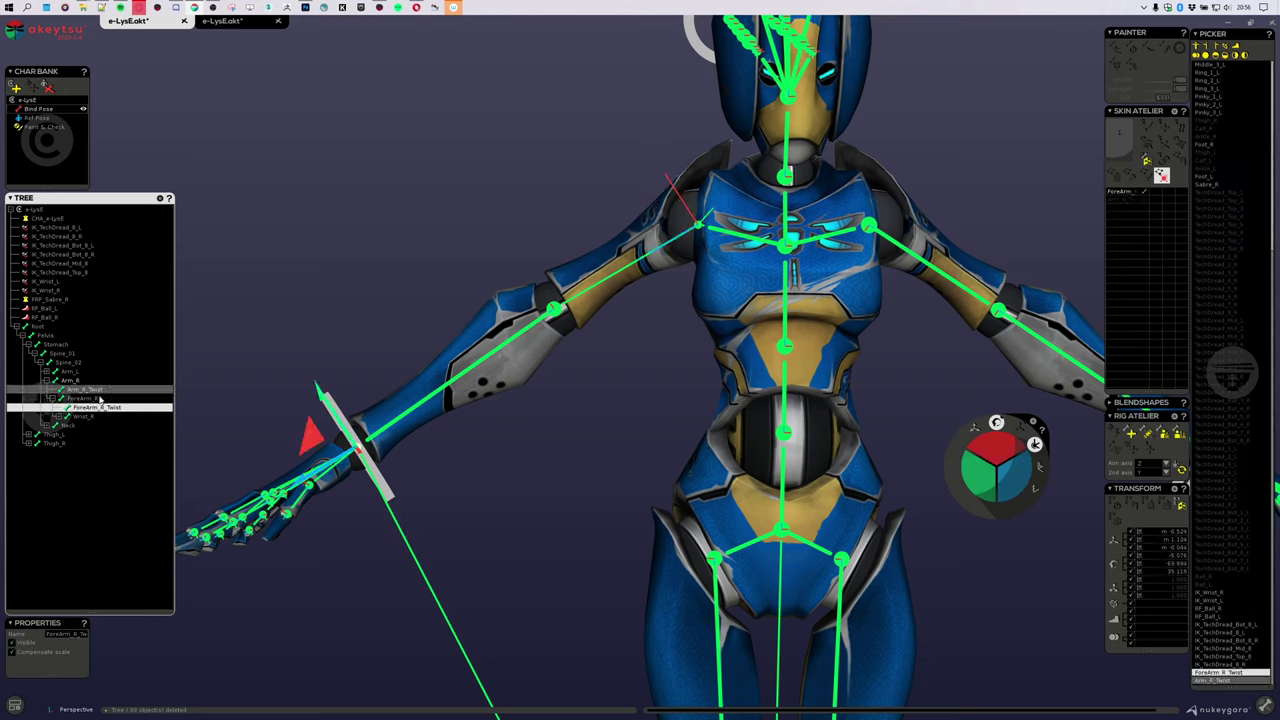
click(99, 391)
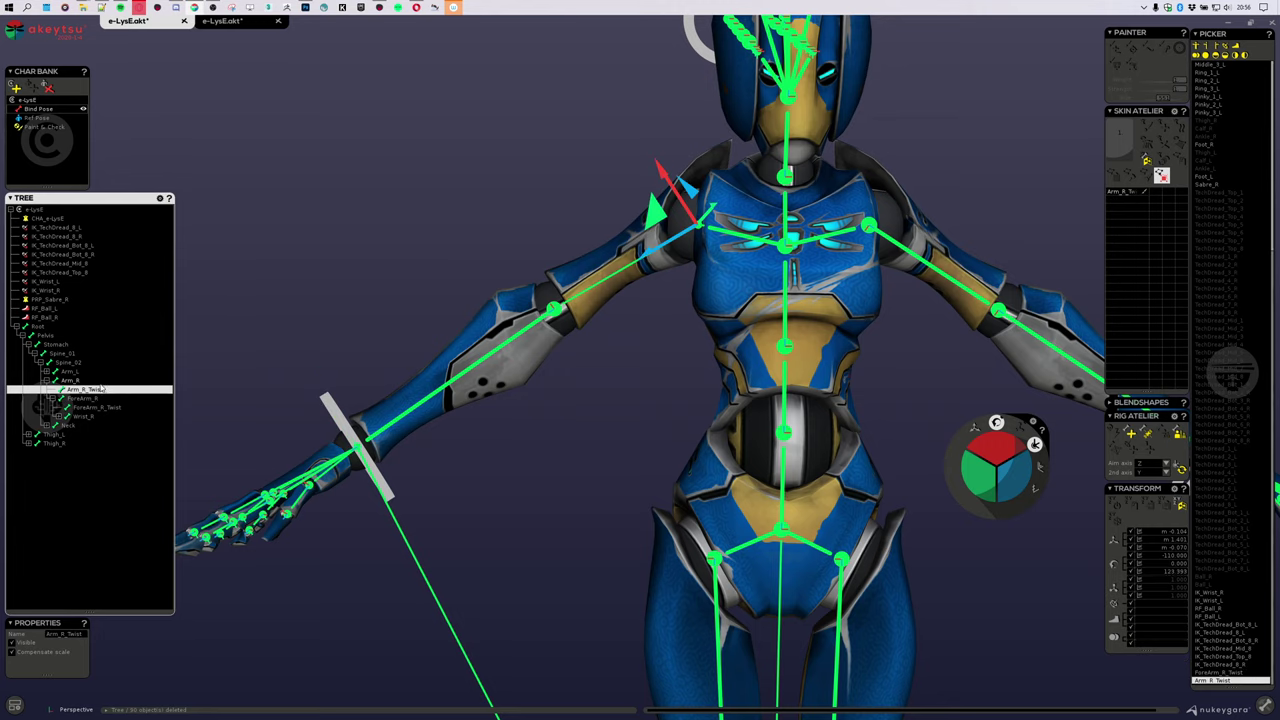
Step: Select the Arm_R joint and display its skin influence on the upper arm in Paint & Check mode
click(93, 381)
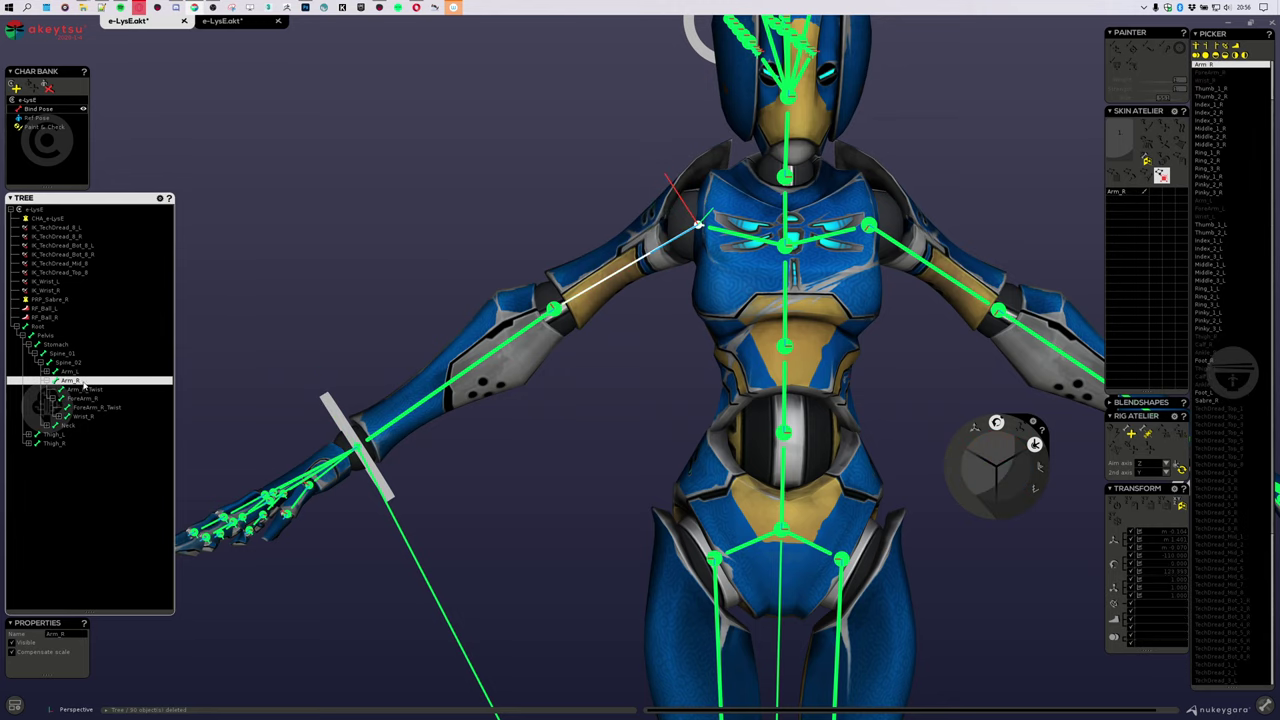
middle_drag(621, 321, 676, 340)
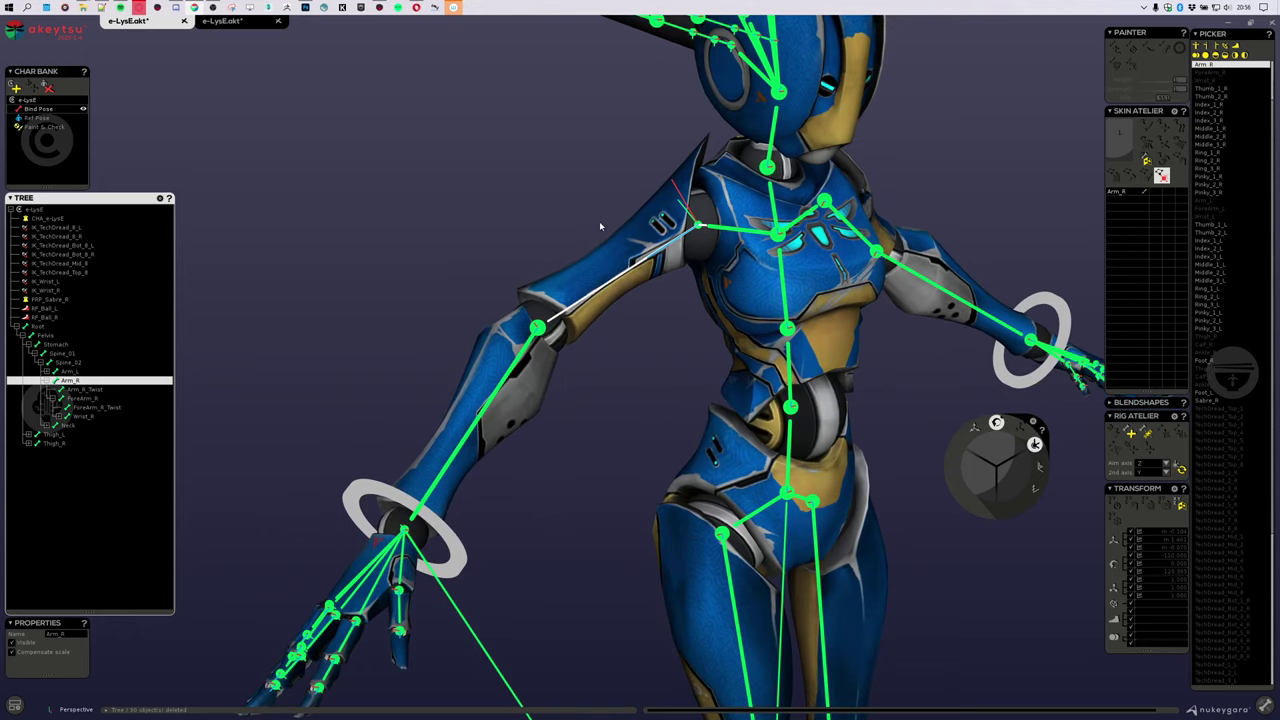
click(48, 128)
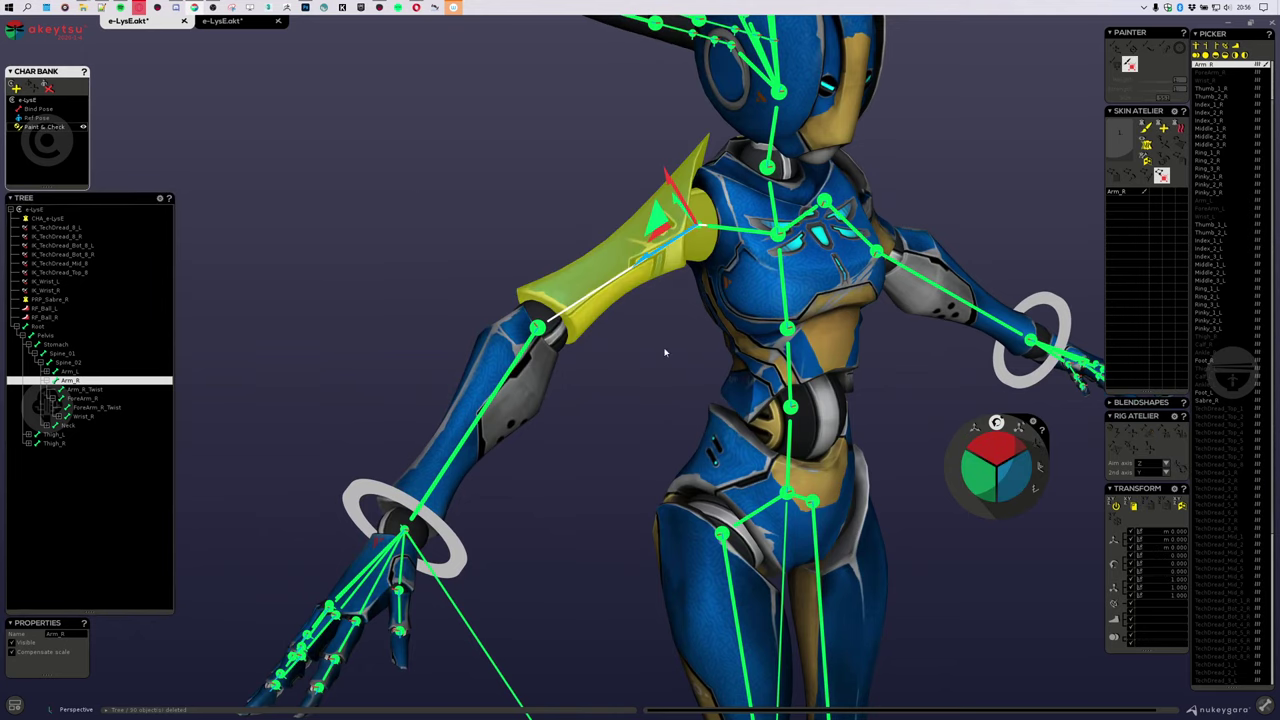
middle_drag(663, 354, 611, 360)
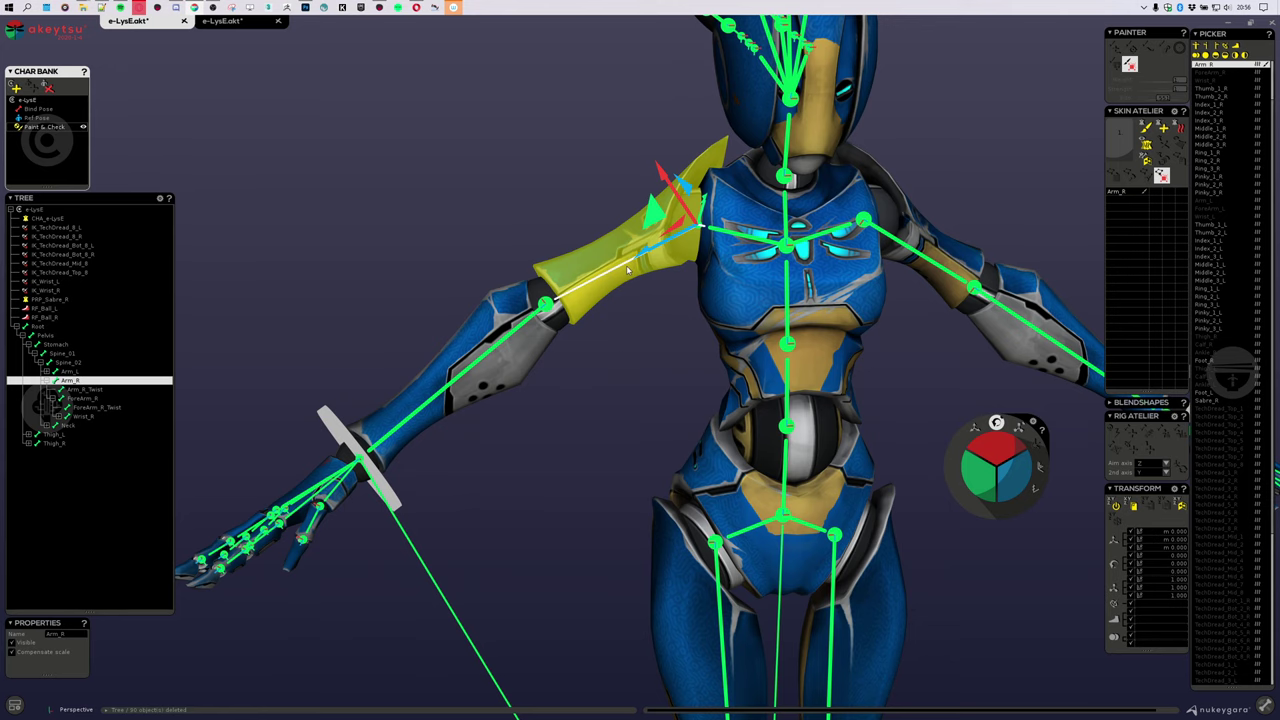
middle_drag(663, 291, 697, 283)
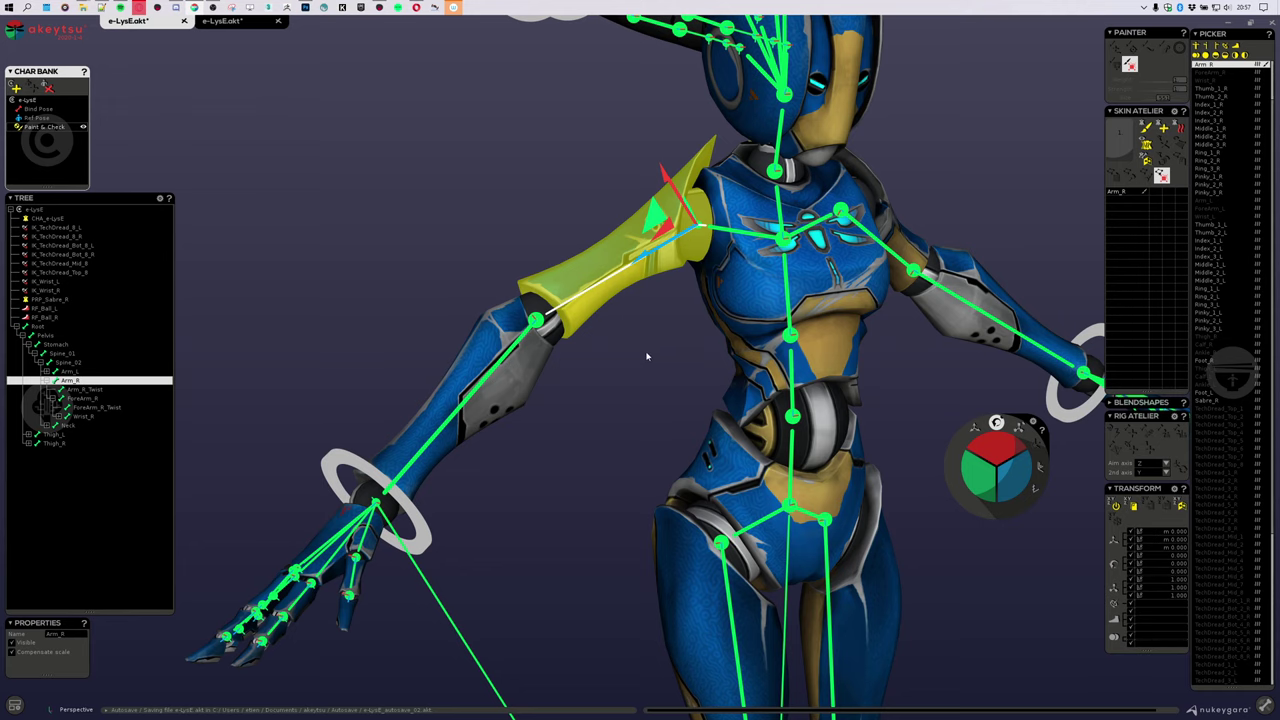
scroll(609, 320, up, 5)
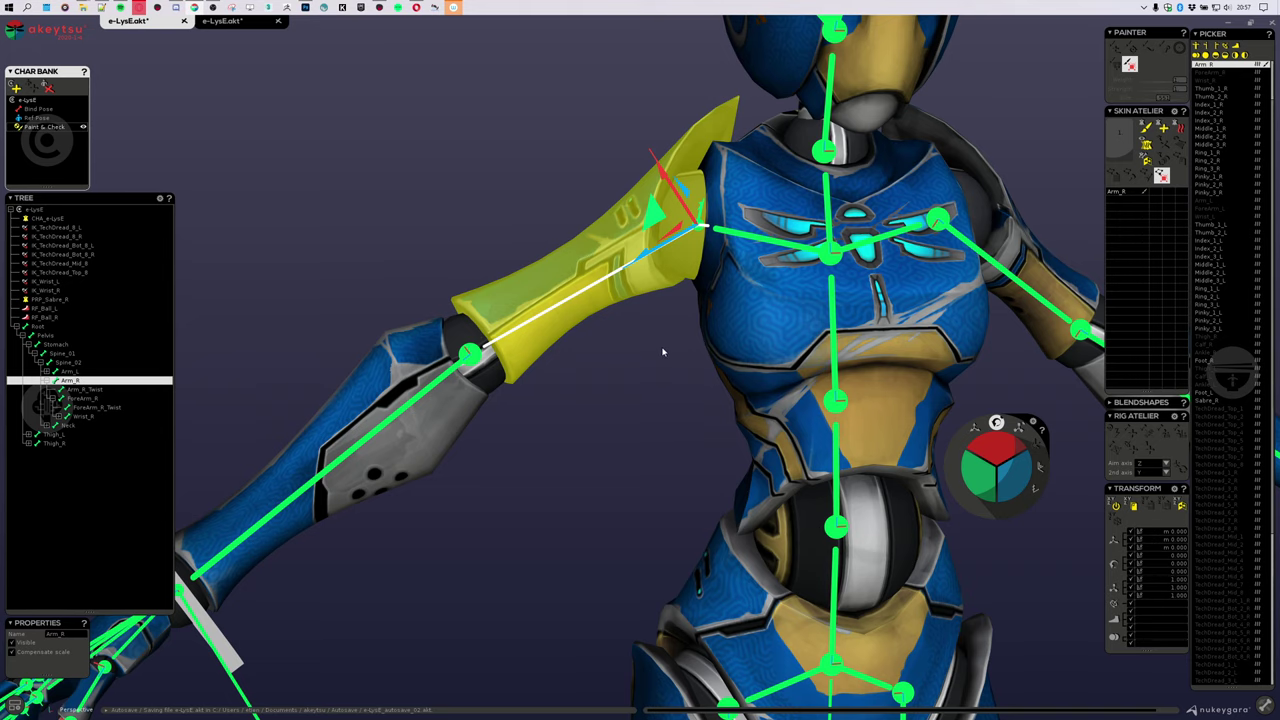
Step: Select all vertices influenced by the Arm_R joint and make Arm_R_Twist the active joint for skinning
mouse_move(663, 353)
middle_down()
mouse_move(681, 341)
mouse_move(650, 362)
middle_up()
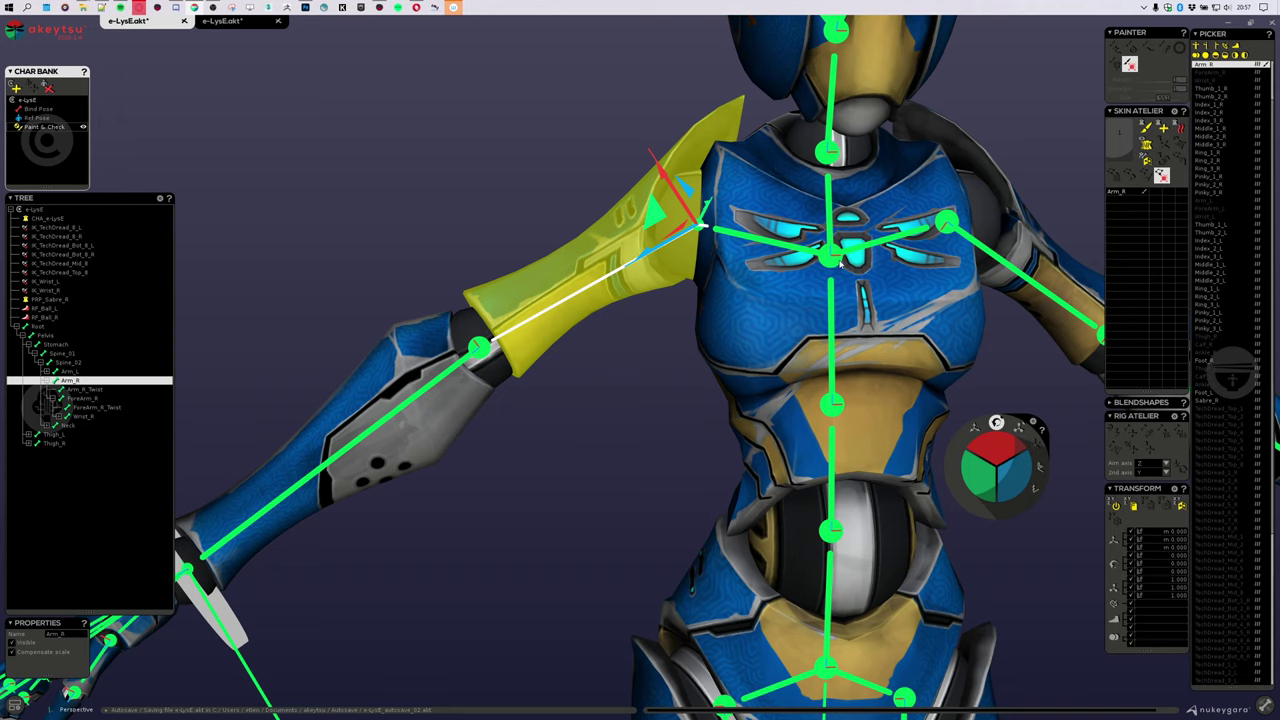
middle_drag(858, 402, 700, 463)
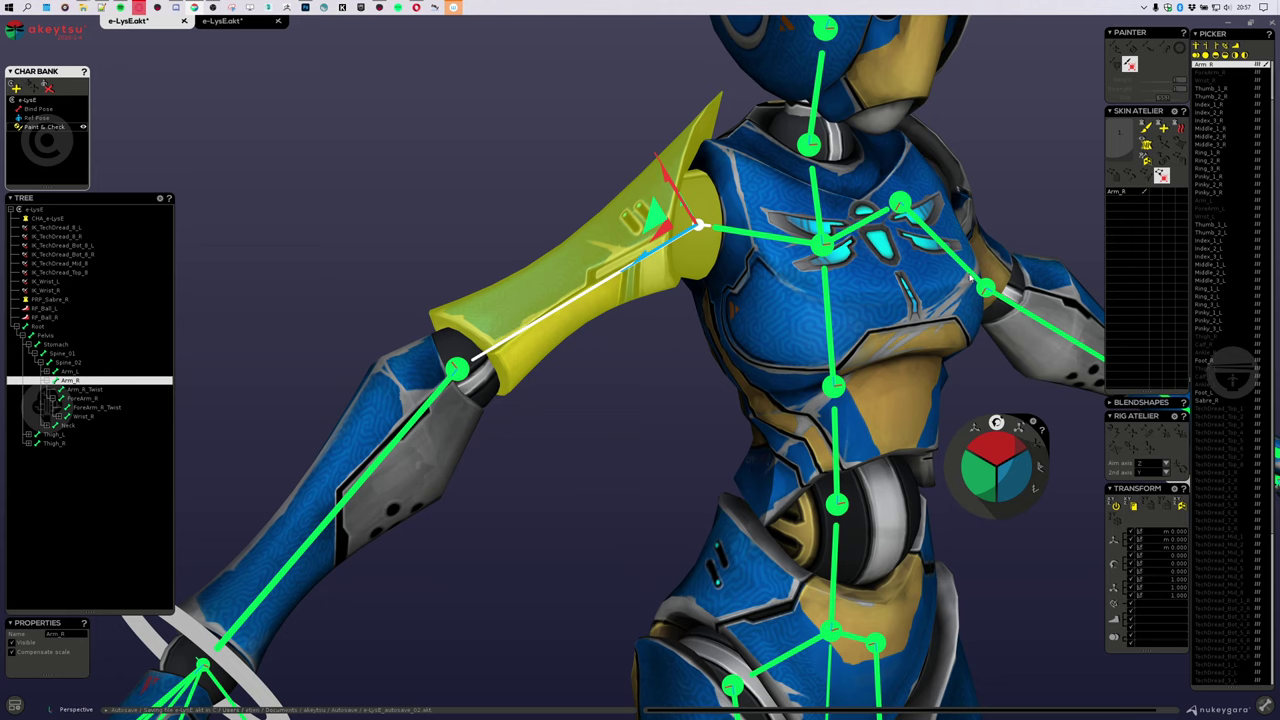
right_click(1125, 195)
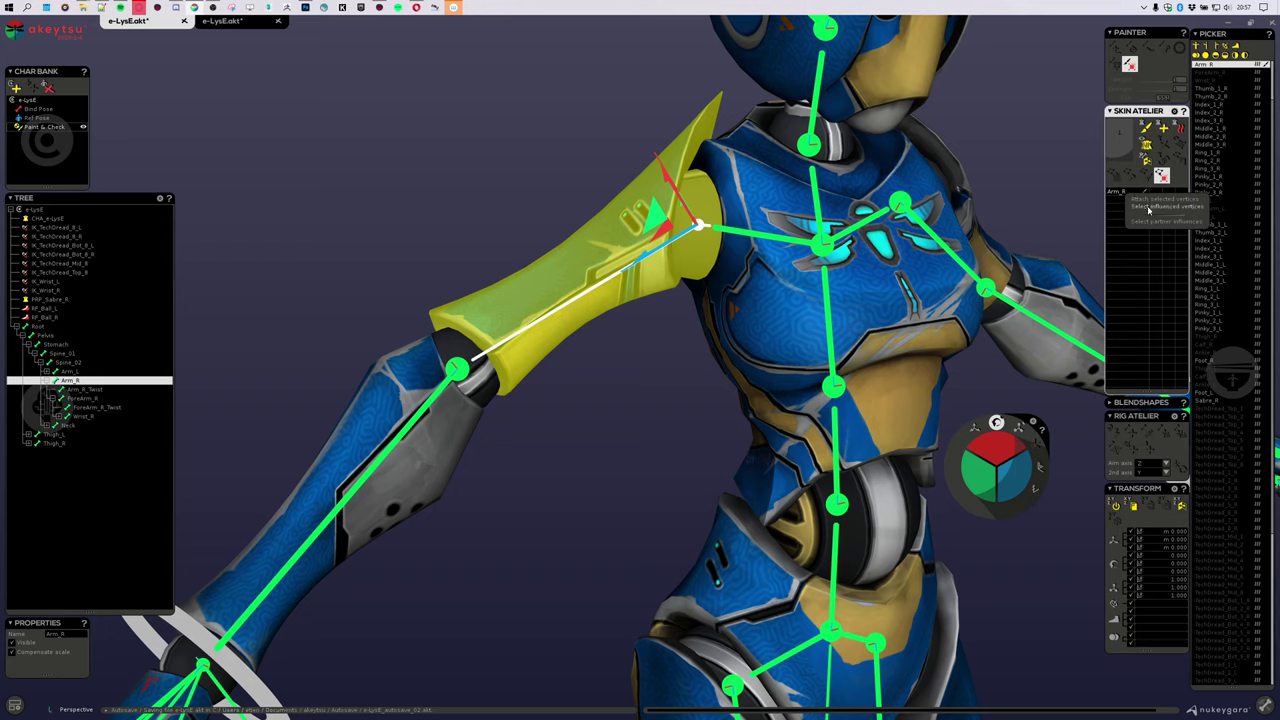
click(1148, 208)
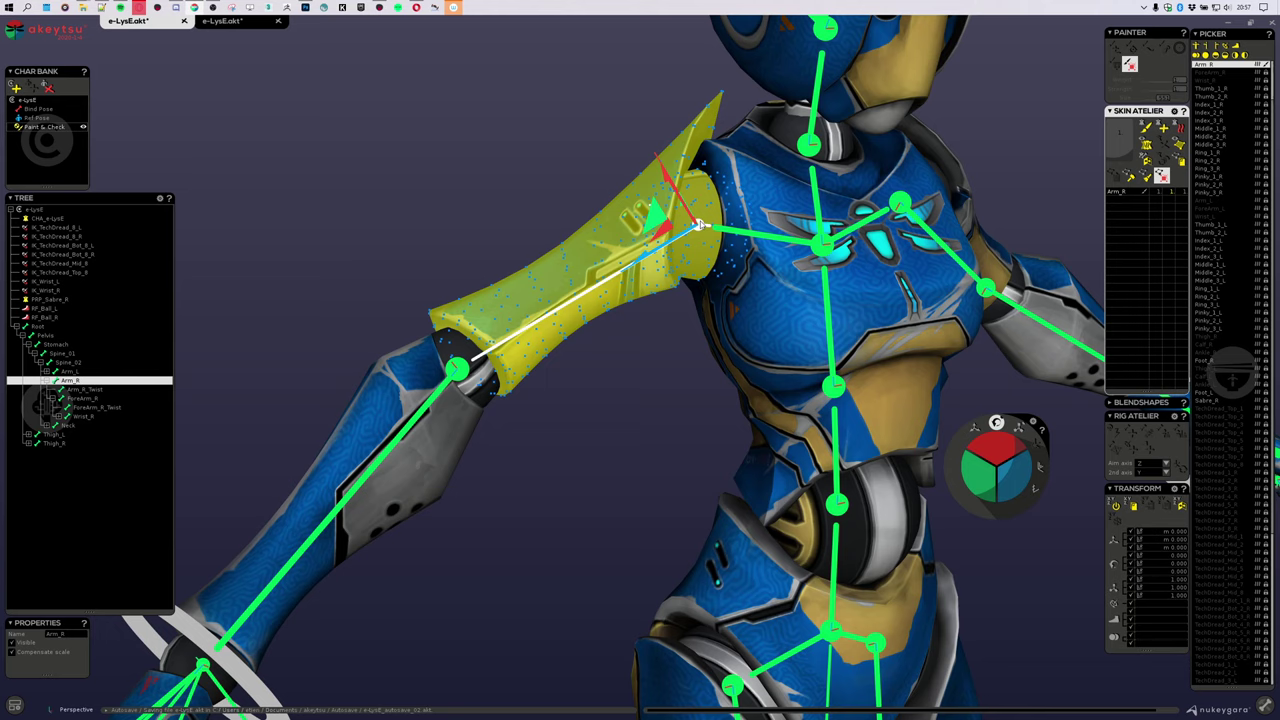
middle_drag(629, 366, 586, 316)
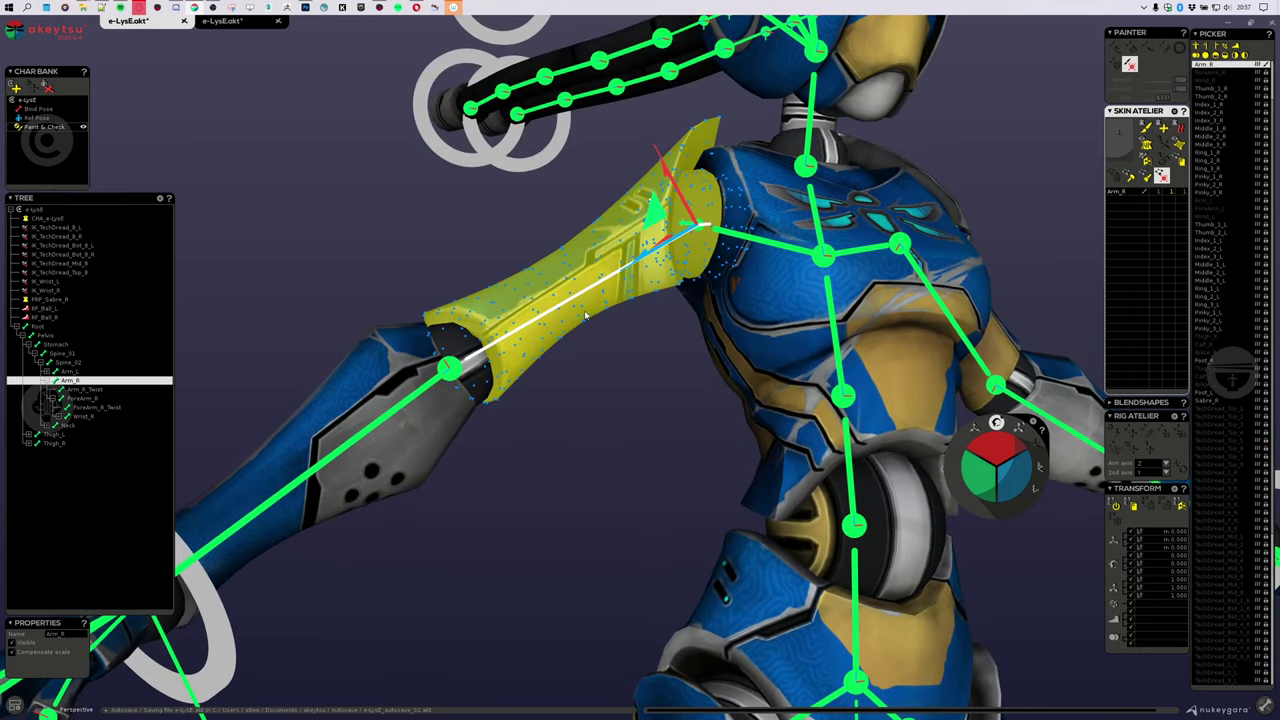
alt+drag(586, 316, 677, 236)
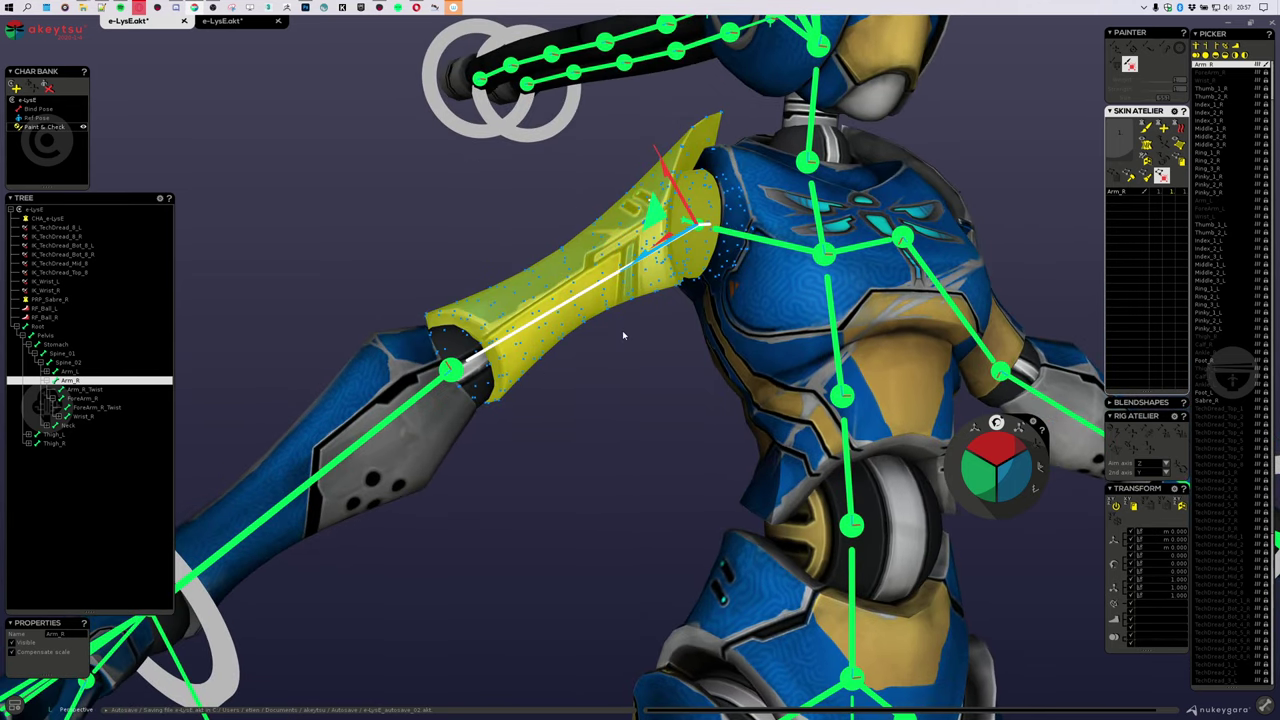
click(84, 391)
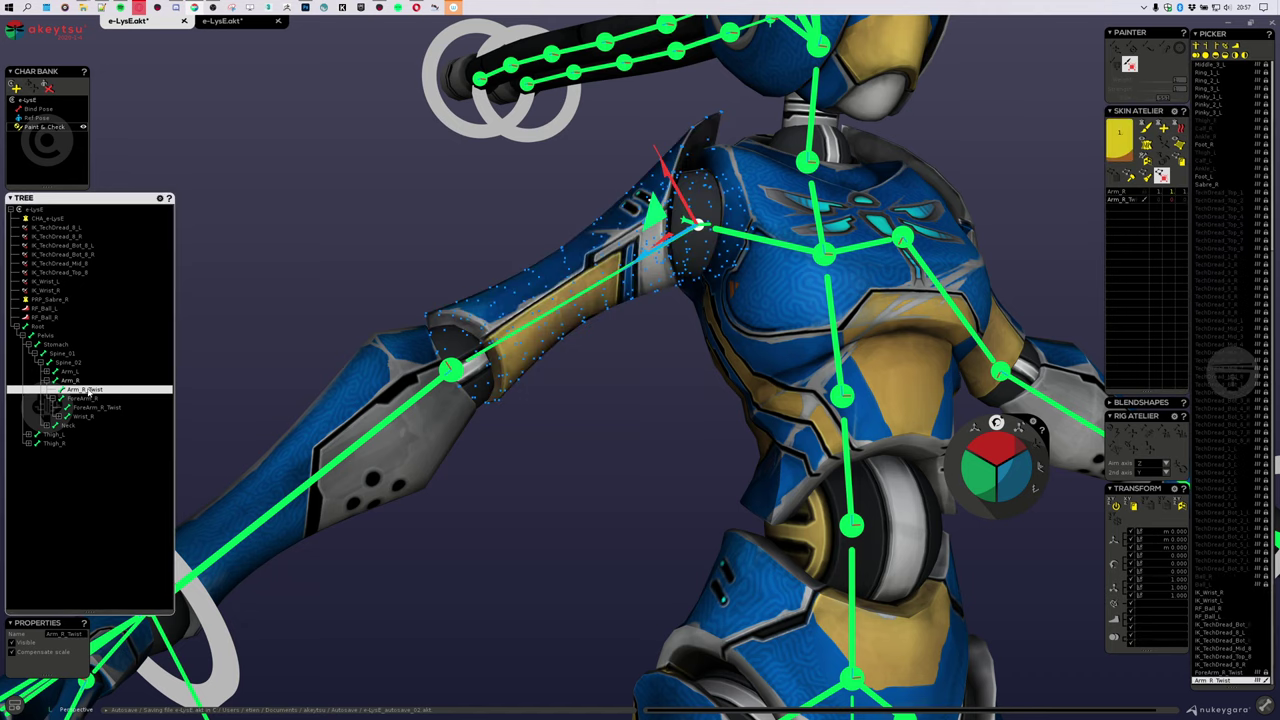
Step: Examine the selected upper-arm vertices between the right shoulder and elbow from several angles
middle_drag(728, 388, 713, 401)
mouse_move(713, 400)
alt+mouse_down()
mouse_move(712, 417)
mouse_move(690, 400)
alt+mouse_up()
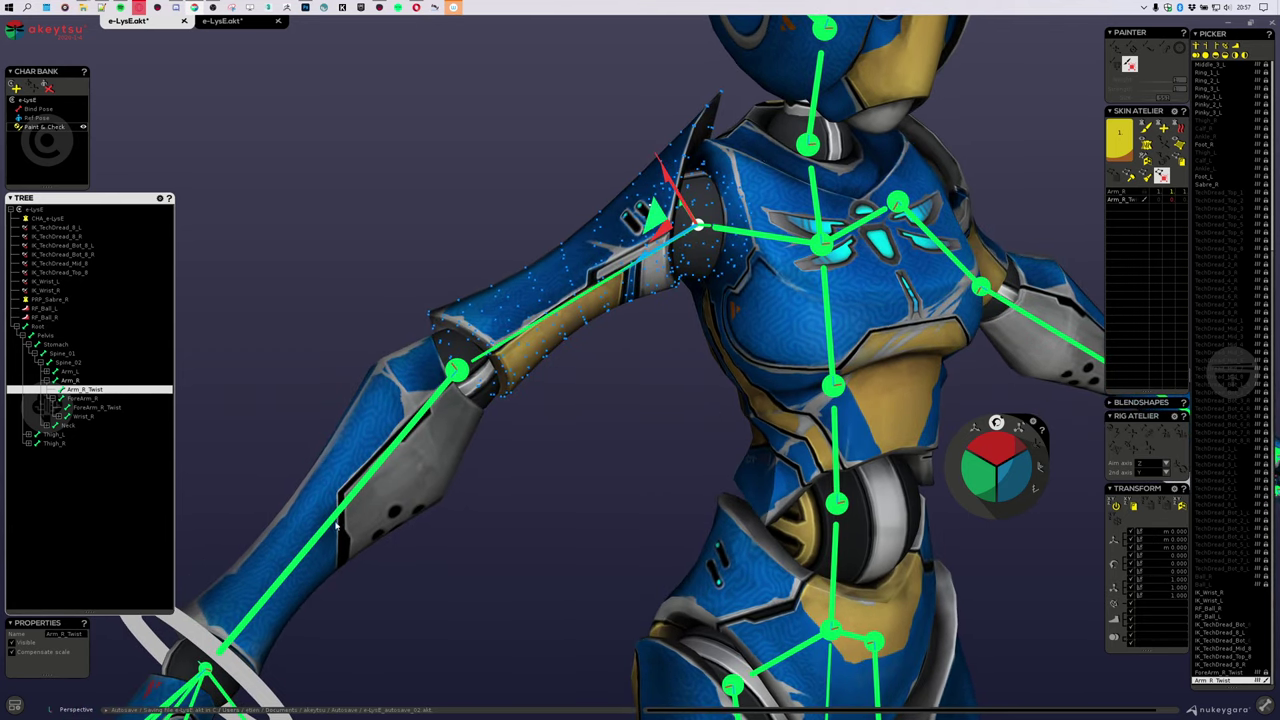
alt+drag(571, 491, 608, 466)
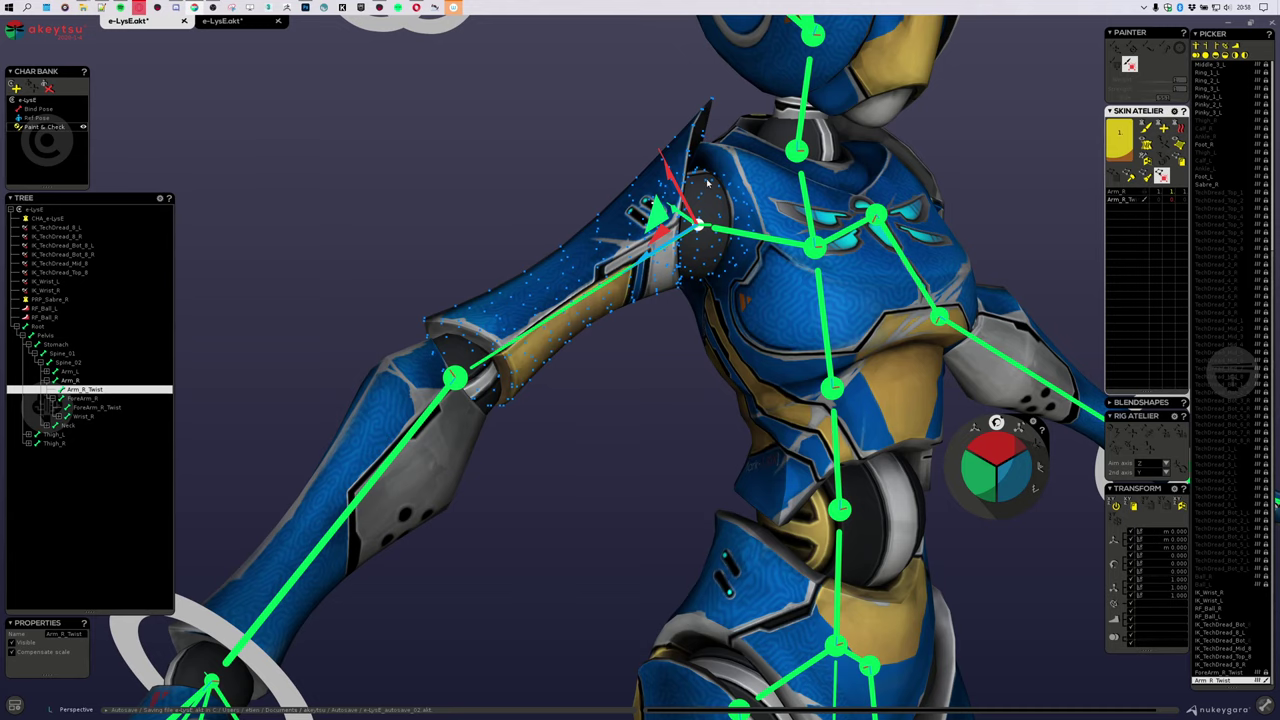
mouse_move(646, 402)
alt+mouse_down()
mouse_move(663, 404)
mouse_move(650, 409)
alt+mouse_up()
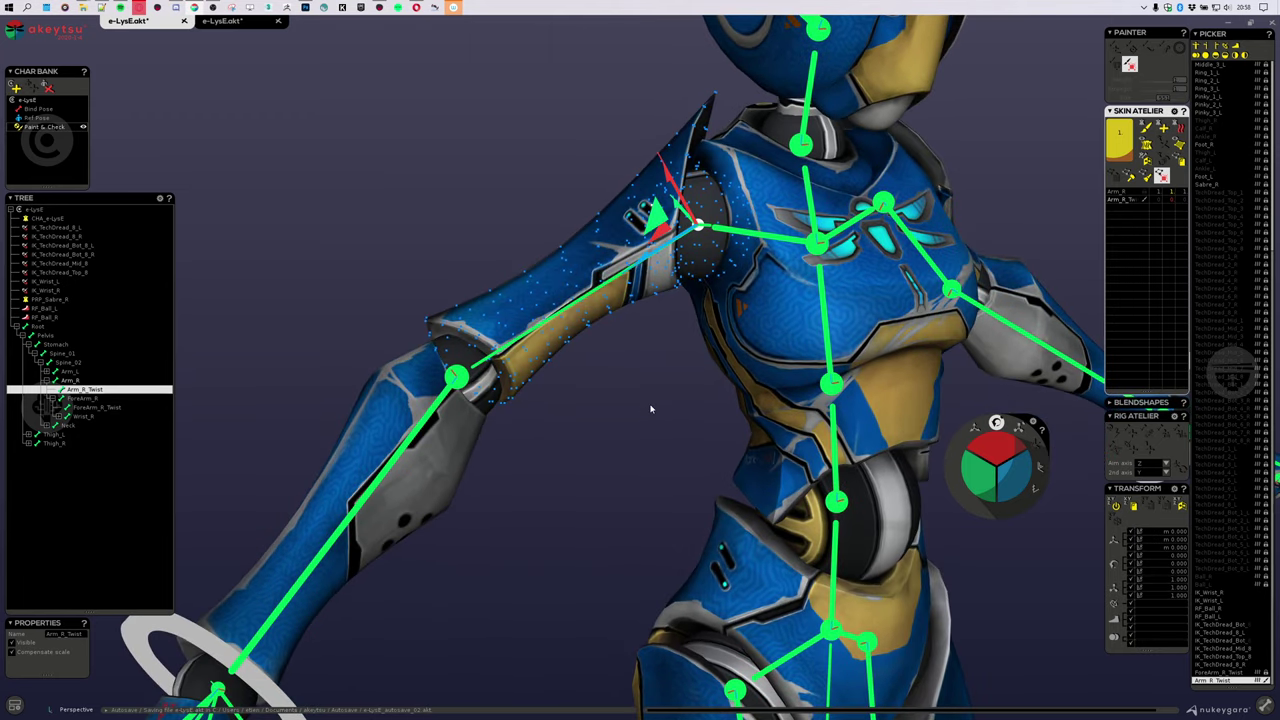
middle_drag(653, 403, 649, 374)
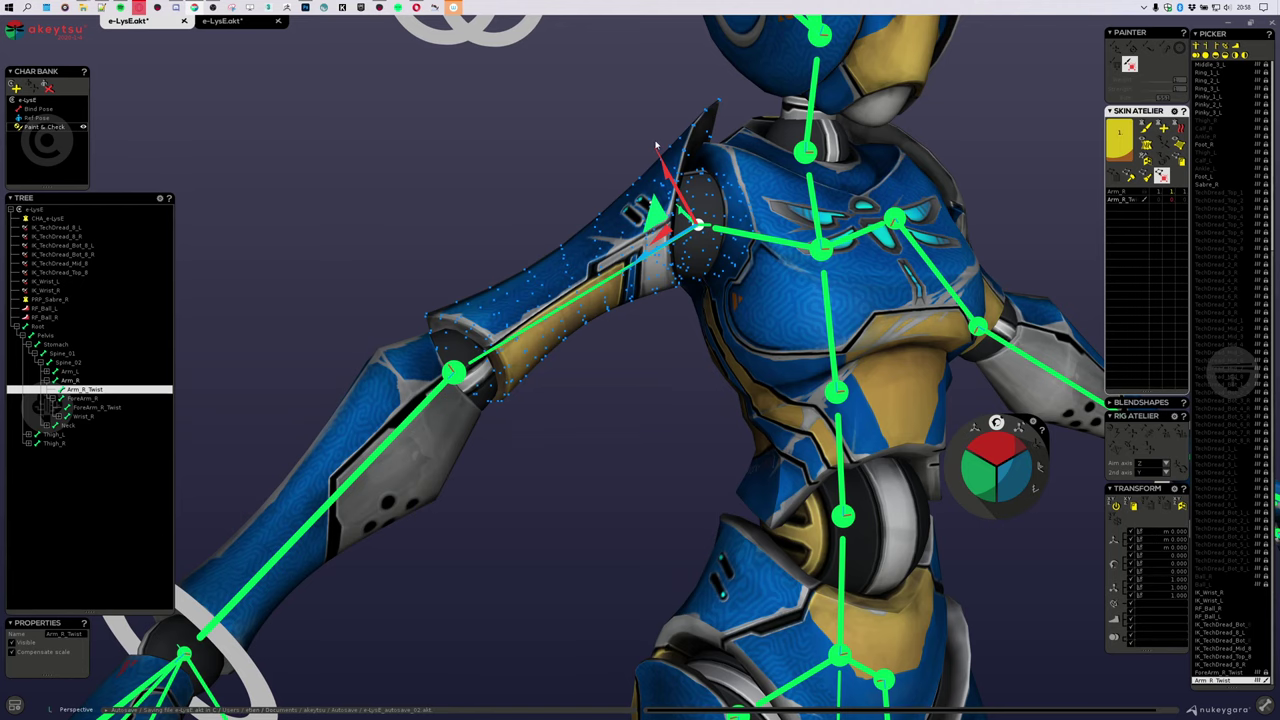
middle_drag(672, 298, 621, 399)
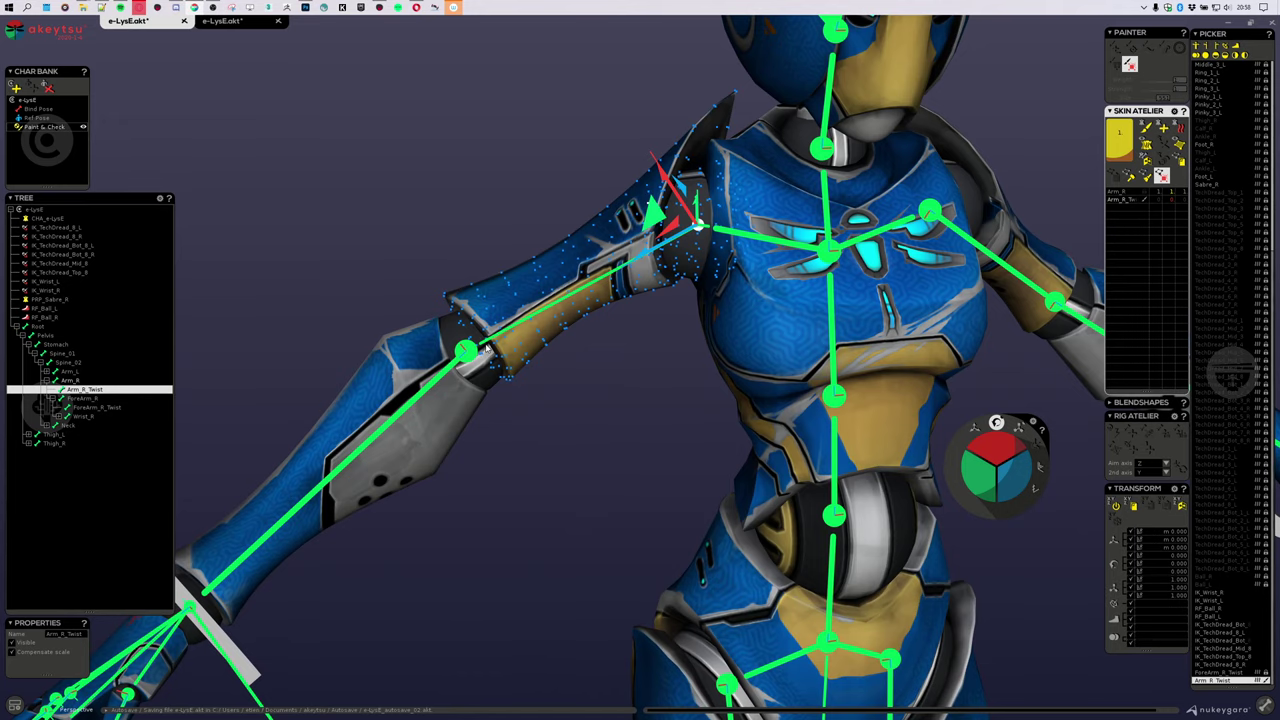
middle_drag(476, 218, 534, 290)
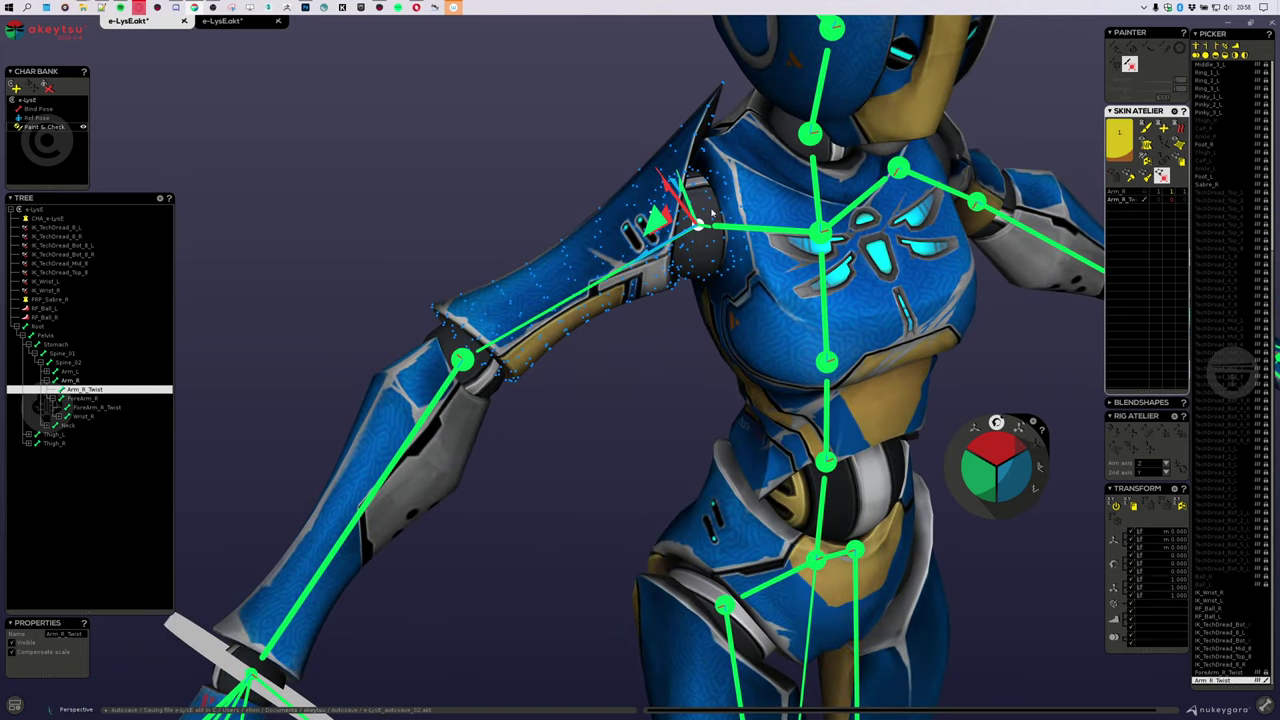
middle_drag(534, 530, 495, 491)
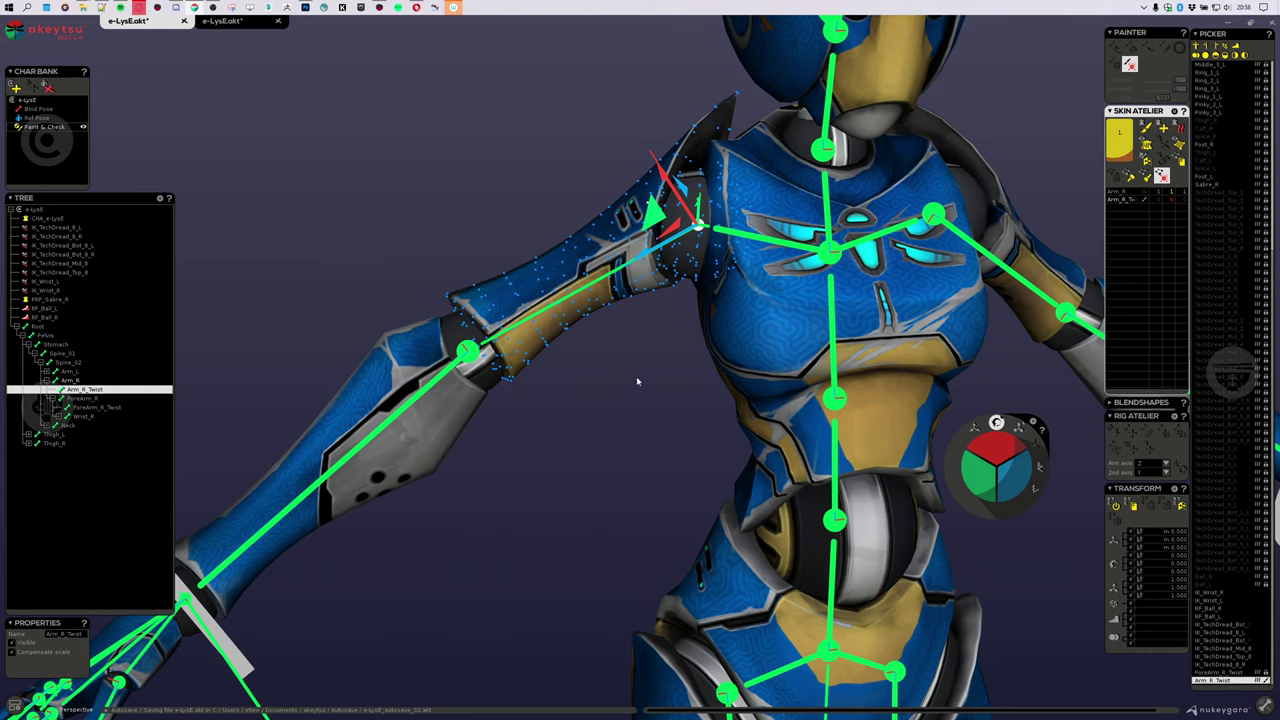
middle_drag(636, 380, 656, 353)
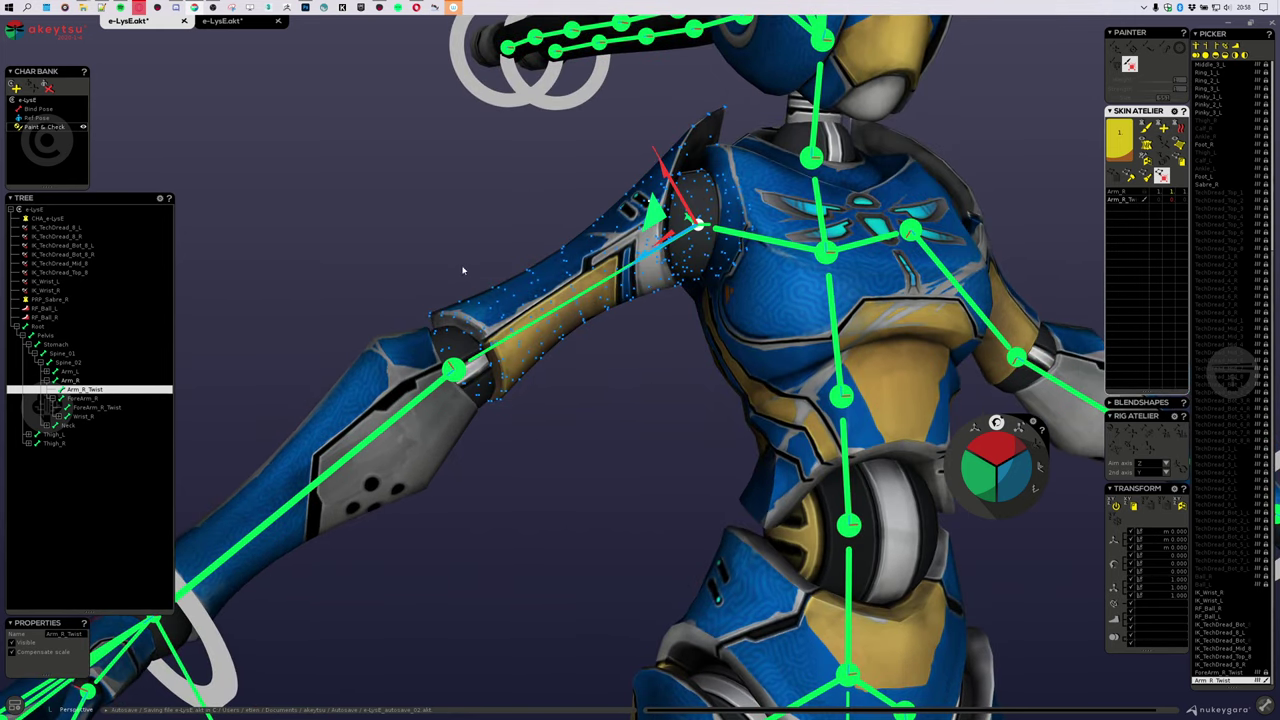
middle_drag(463, 270, 580, 470)
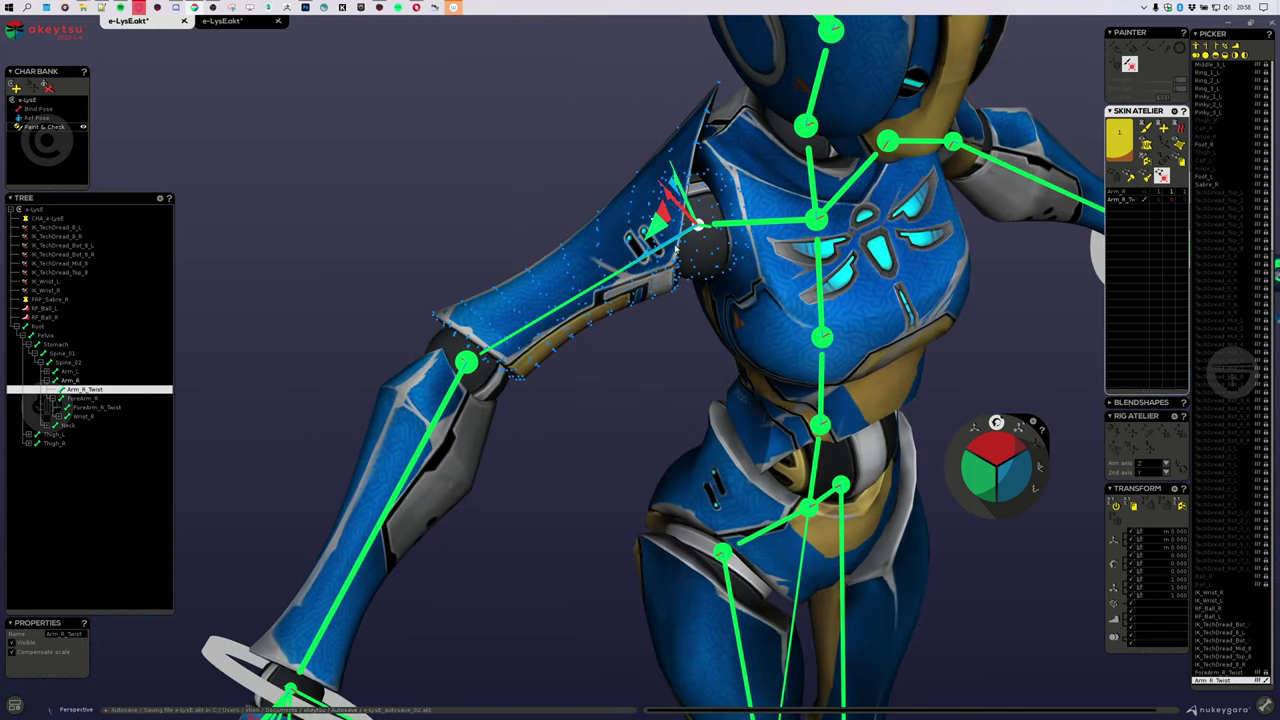
middle_drag(700, 360, 704, 236)
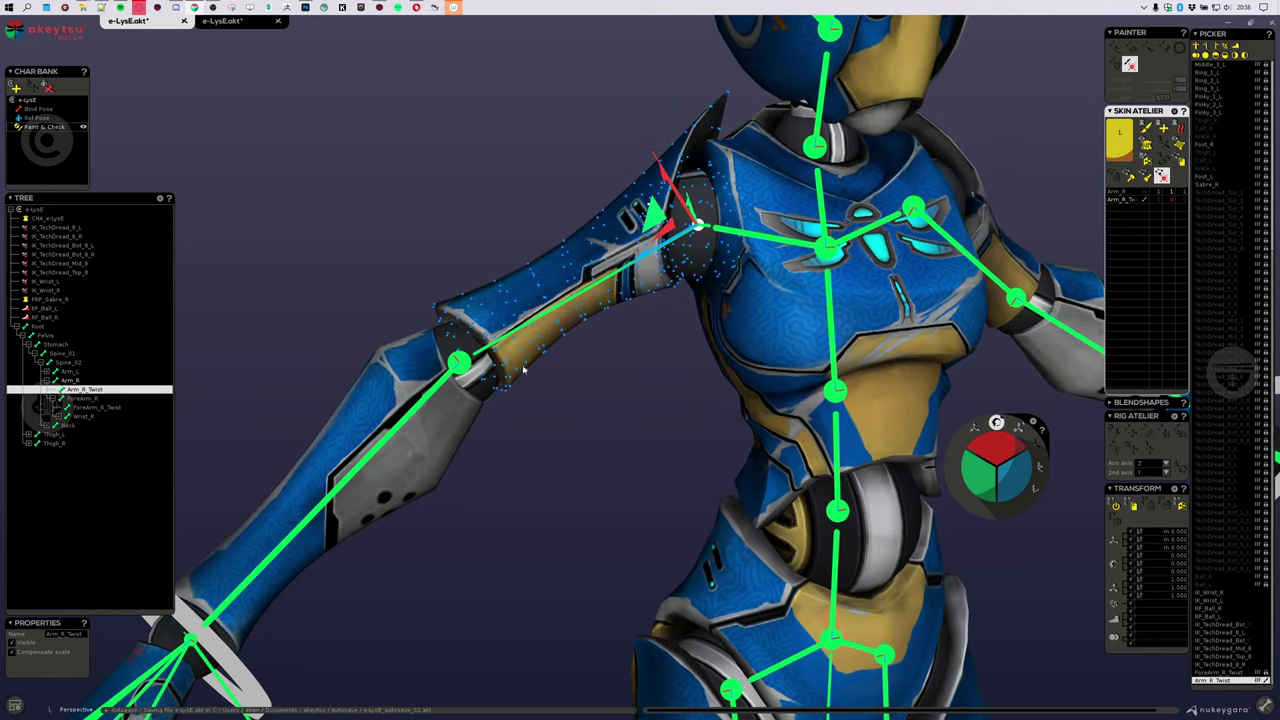
middle_drag(555, 438, 587, 432)
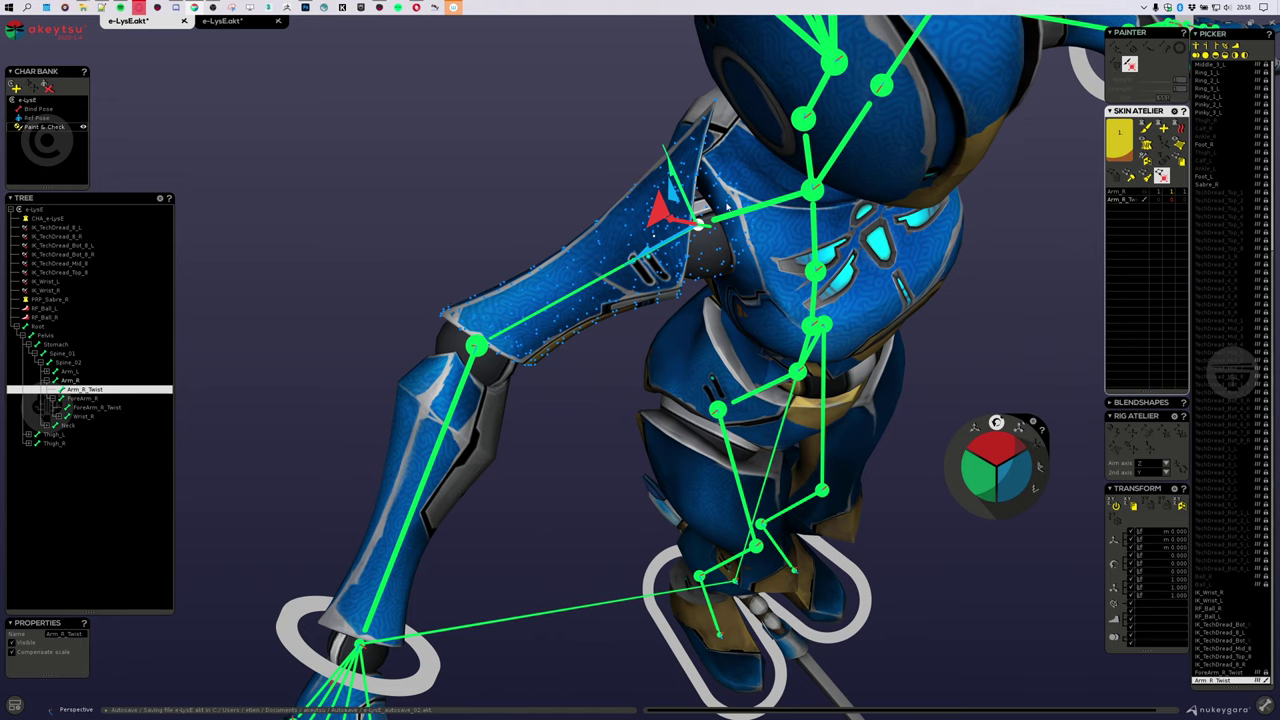
middle_drag(647, 288, 590, 294)
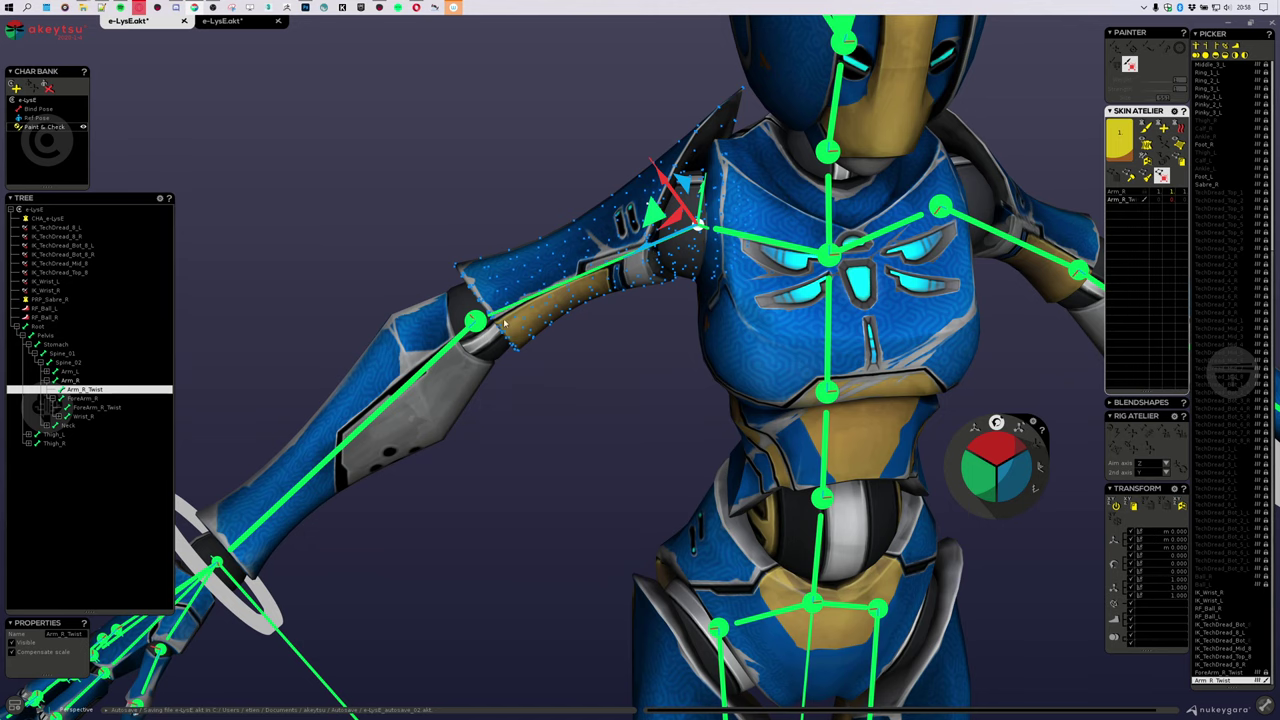
middle_drag(573, 428, 631, 362)
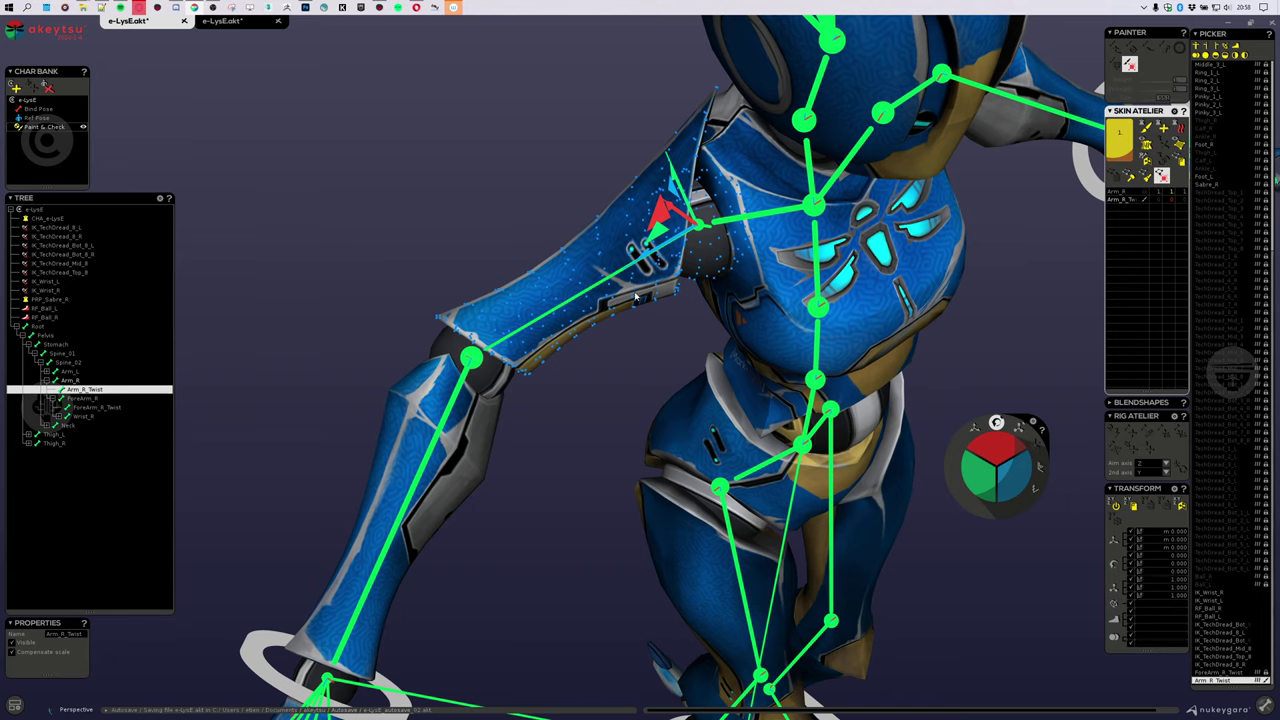
middle_drag(551, 403, 500, 271)
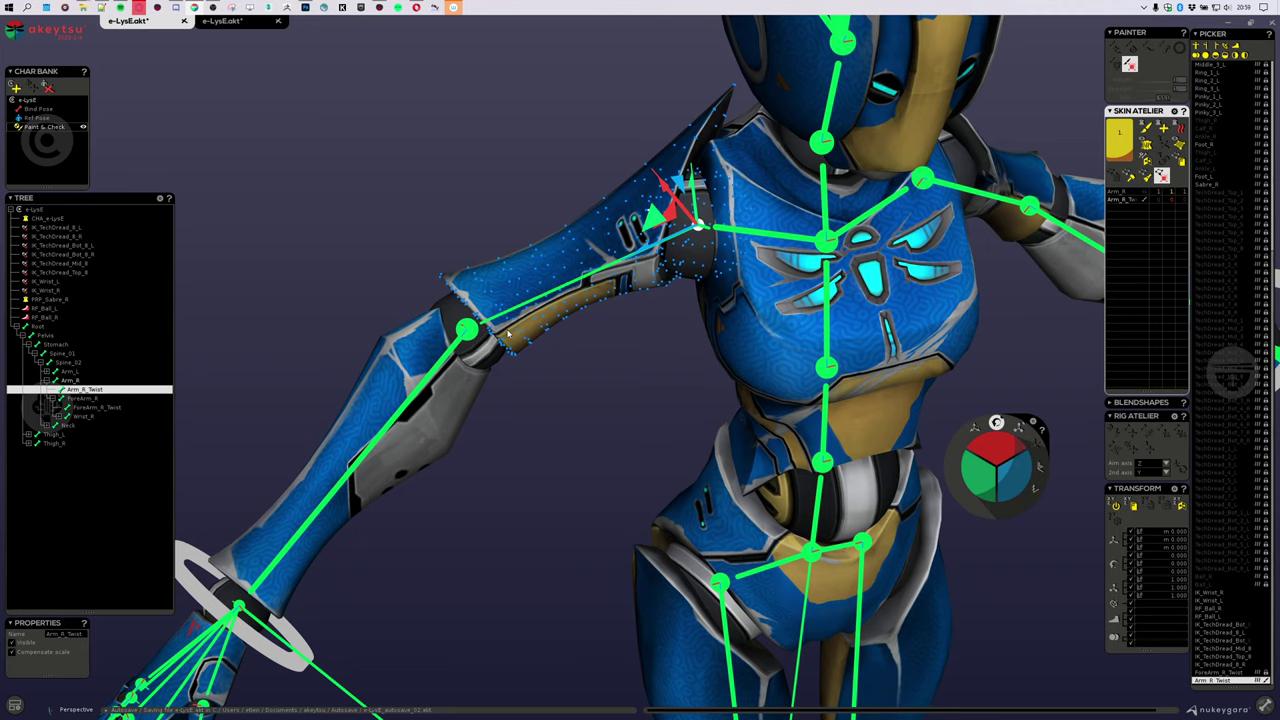
middle_drag(606, 380, 631, 461)
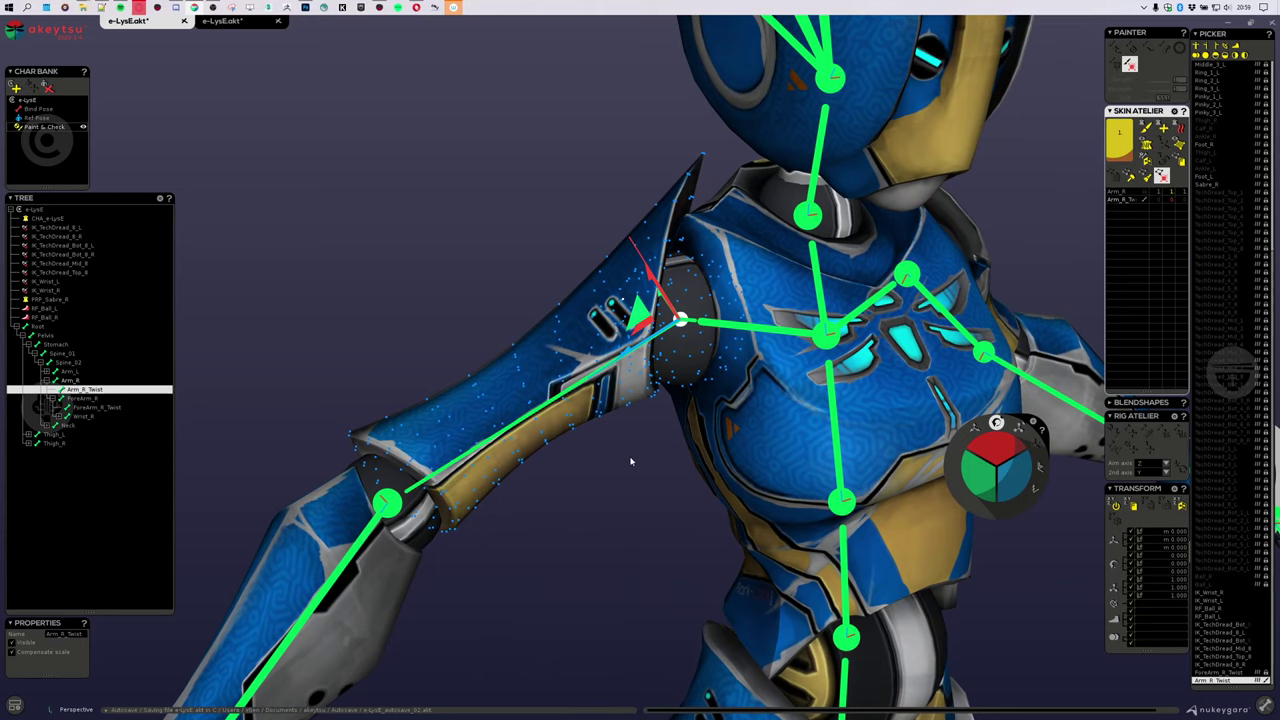
Step: Paint Arm_R_Twist weight onto the shoulder end of the right upper arm and smooth it gradually toward the elbow
click(1146, 125)
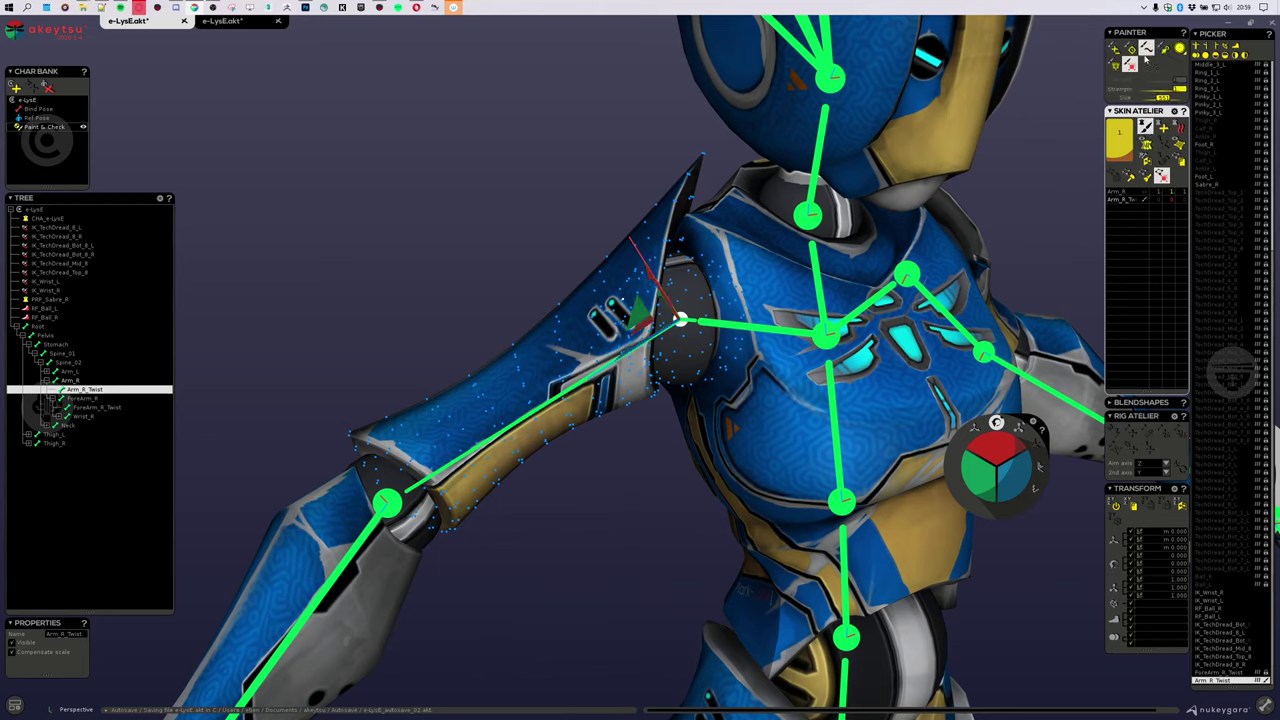
drag(700, 125, 677, 457)
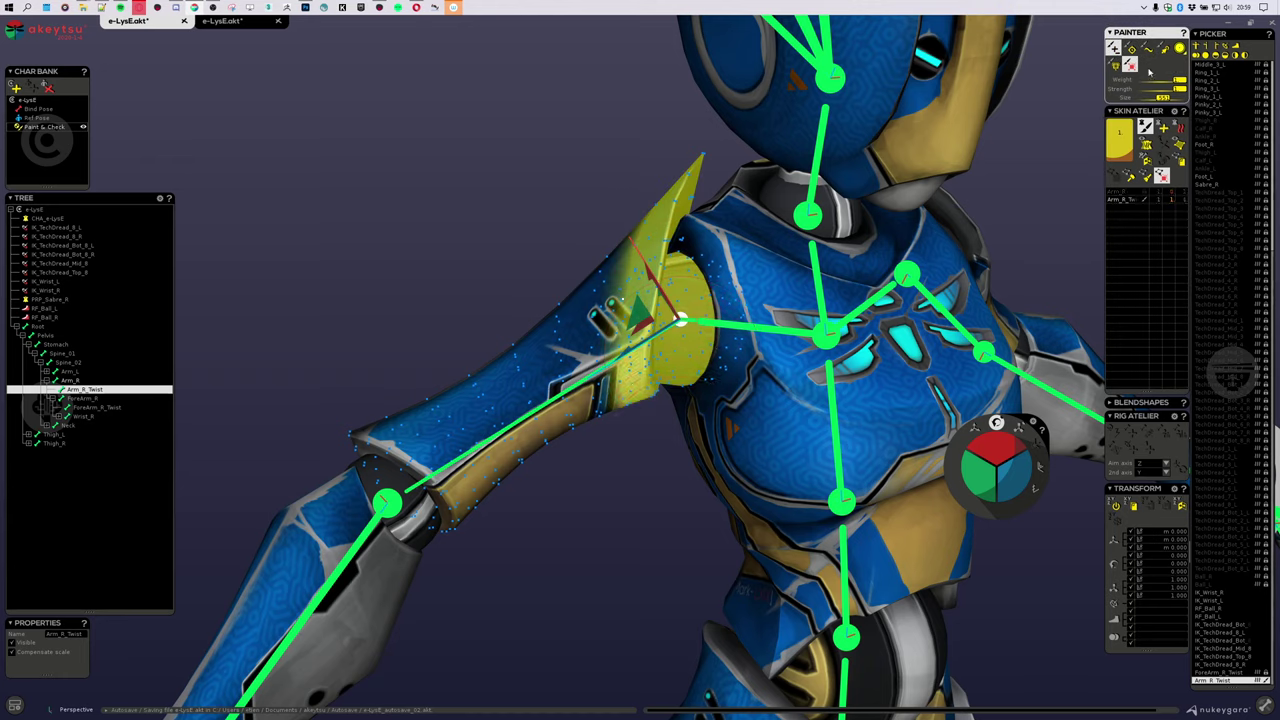
click(1148, 48)
mouse_move(523, 223)
mouse_down()
mouse_move(558, 410)
mouse_move(523, 257)
mouse_move(586, 457)
mouse_move(514, 251)
mouse_move(516, 308)
mouse_move(586, 457)
mouse_move(466, 343)
mouse_move(555, 375)
mouse_move(552, 265)
mouse_up()
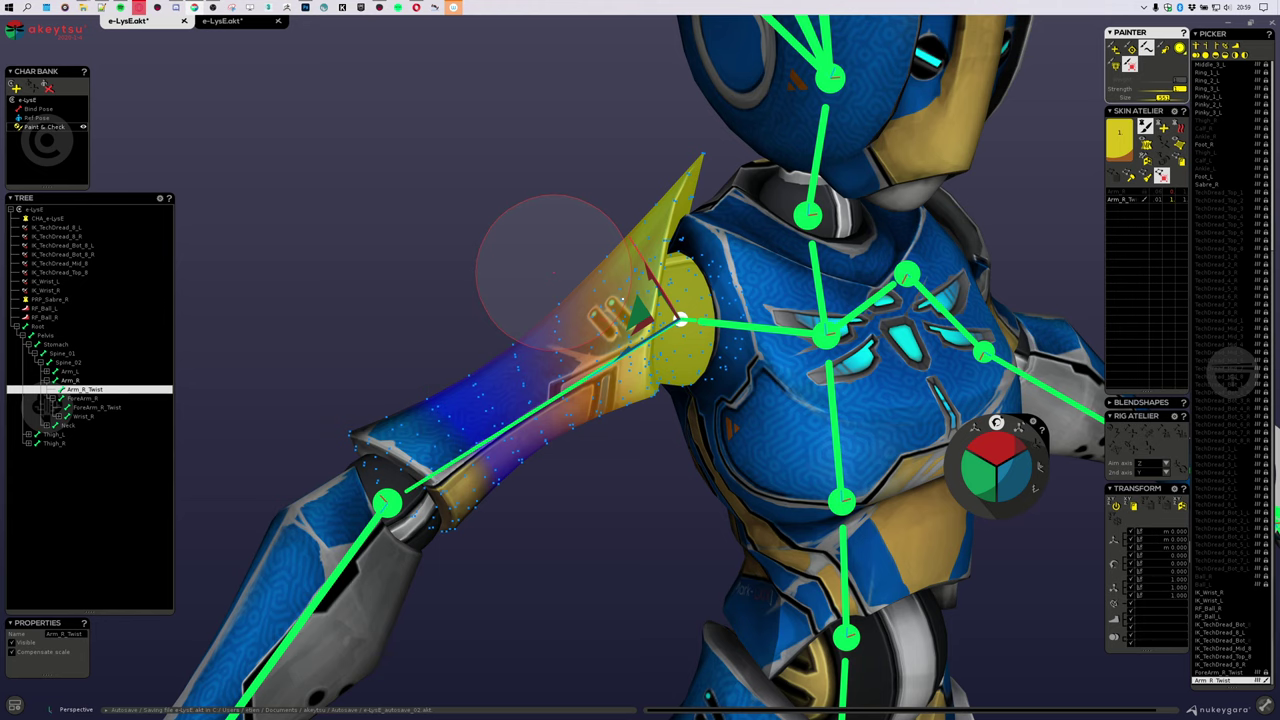
mouse_move(553, 270)
mouse_down()
mouse_move(500, 306)
mouse_move(556, 275)
mouse_up()
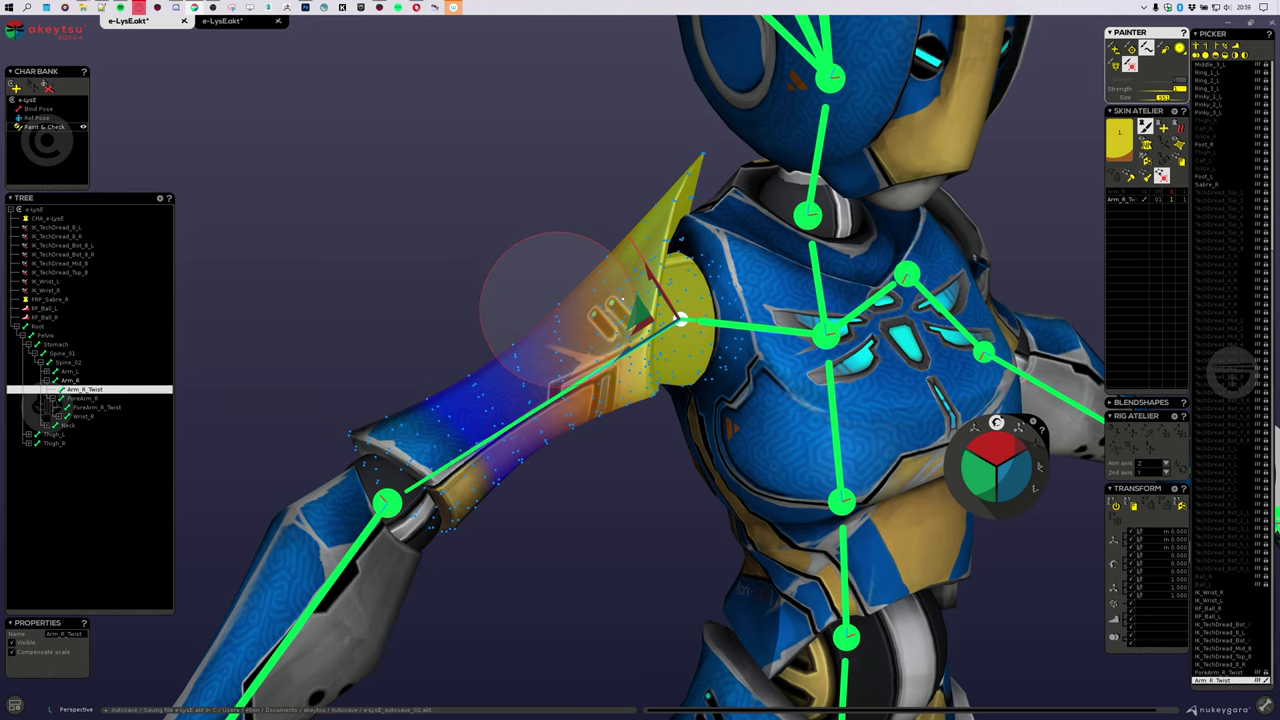
Step: Show the mesh wireframe and rotate the Arm_R_Twist joint about -64° around its Z axis to test the twist
key(F4)
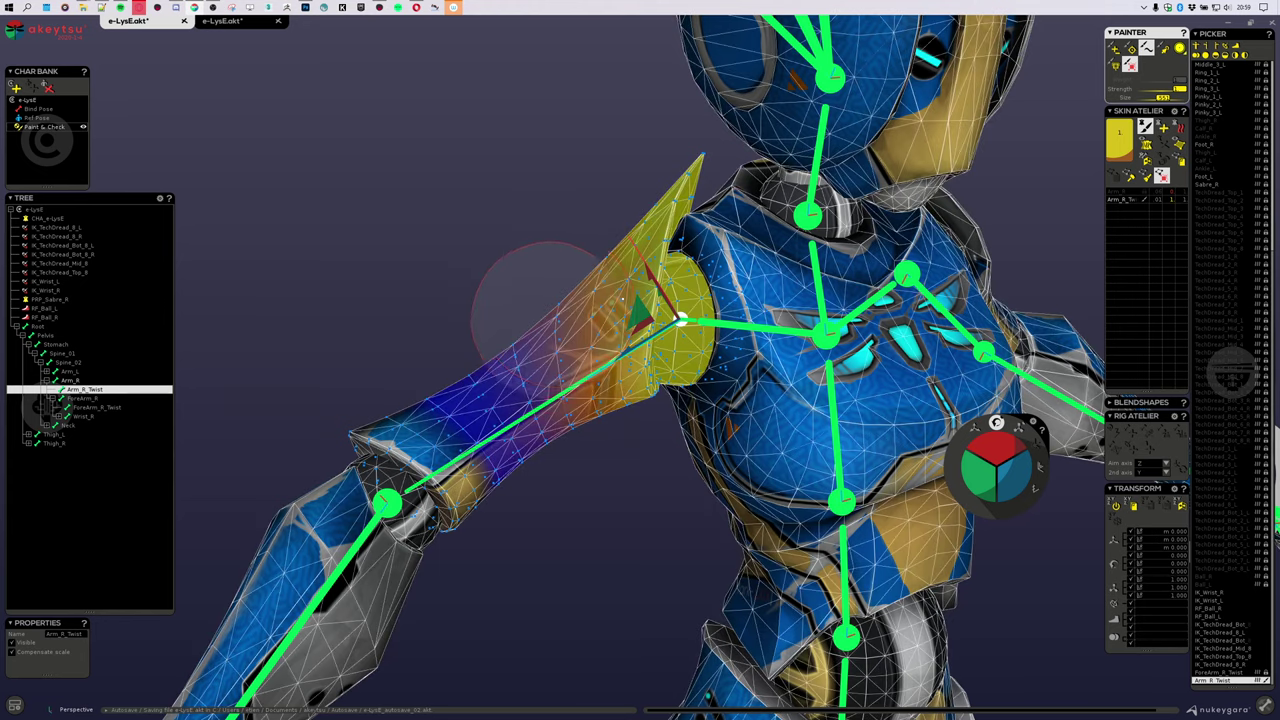
mouse_move(558, 347)
middle_down()
mouse_move(777, 346)
mouse_move(817, 263)
mouse_move(811, 290)
mouse_move(771, 240)
middle_up()
scroll(771, 240, up, 4)
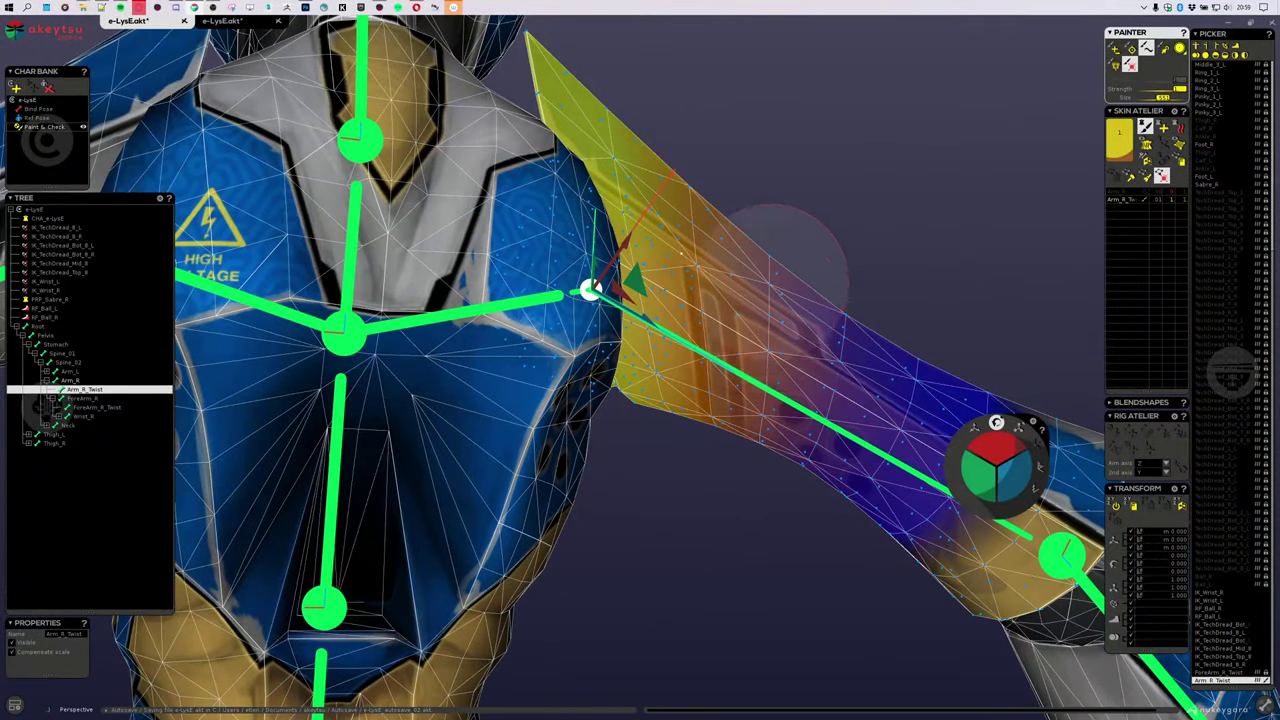
click(986, 450)
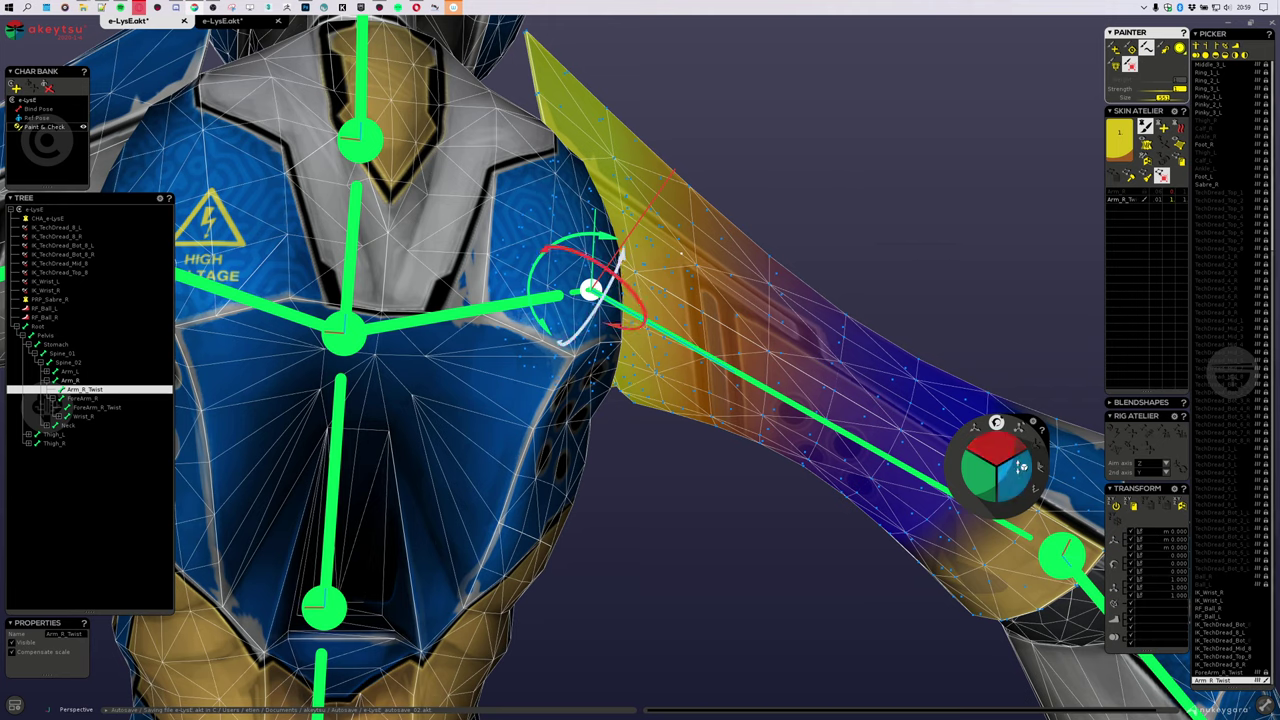
drag(1004, 449, 1021, 498)
Step: Examine the twisted right upper arm's deformation between the shoulder and elbow from several angles
middle_drag(863, 260, 500, 335)
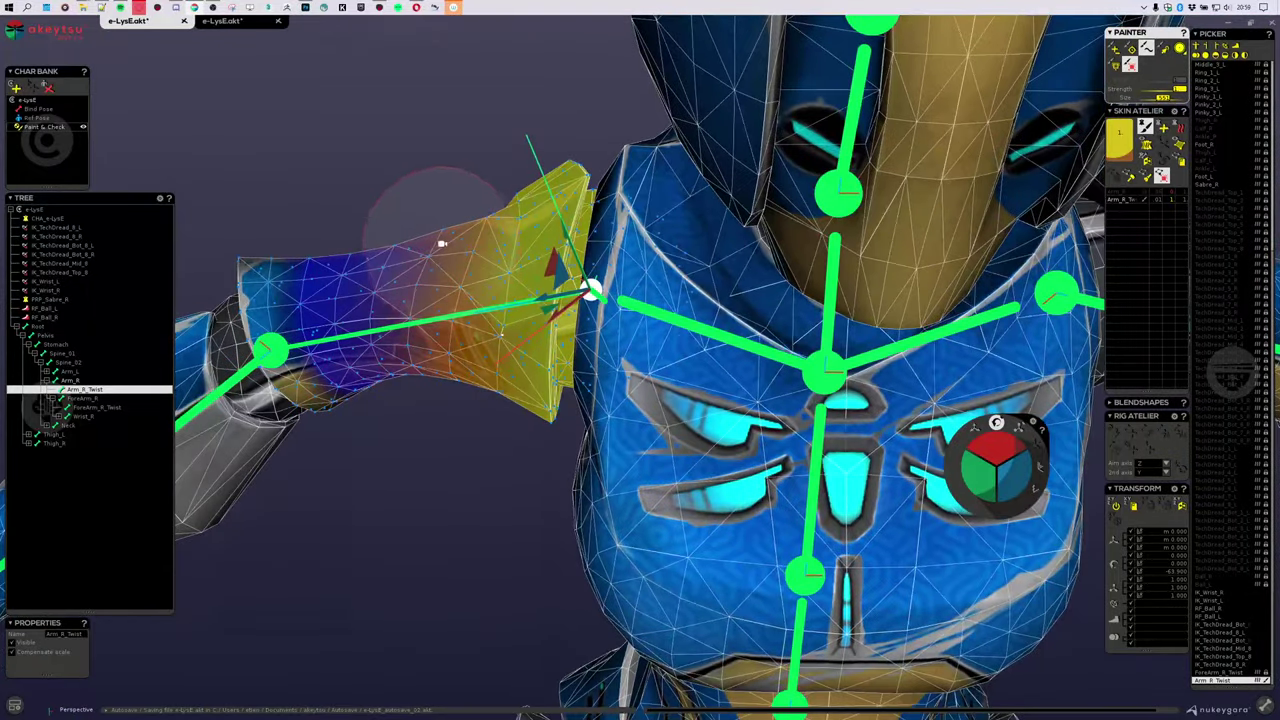
middle_drag(452, 190, 429, 214)
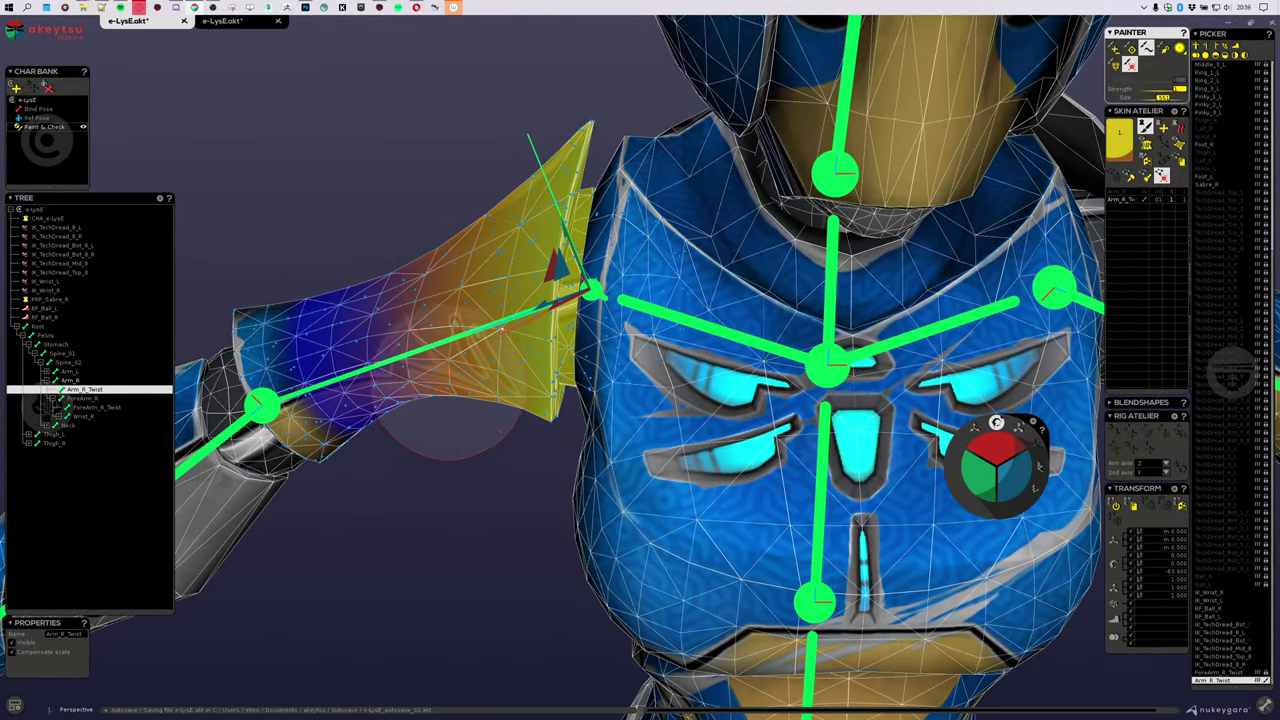
middle_drag(411, 429, 430, 215)
middle_drag(440, 451, 614, 449)
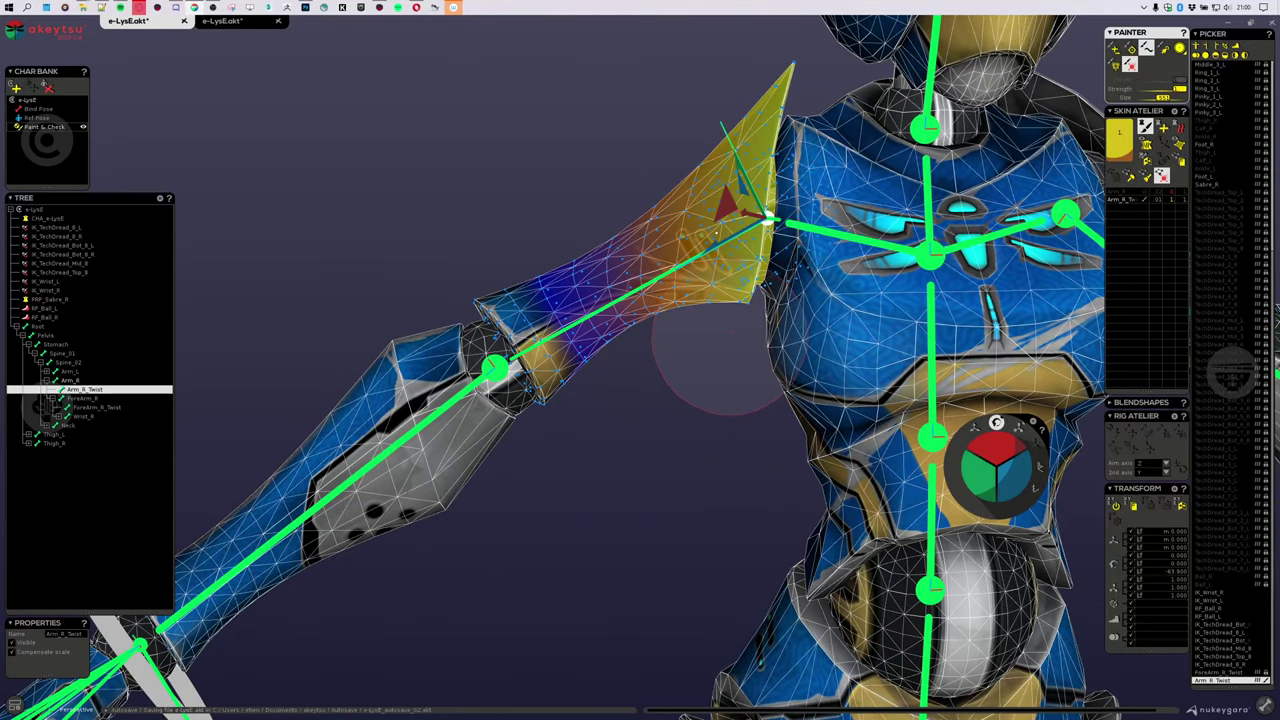
middle_drag(686, 310, 676, 388)
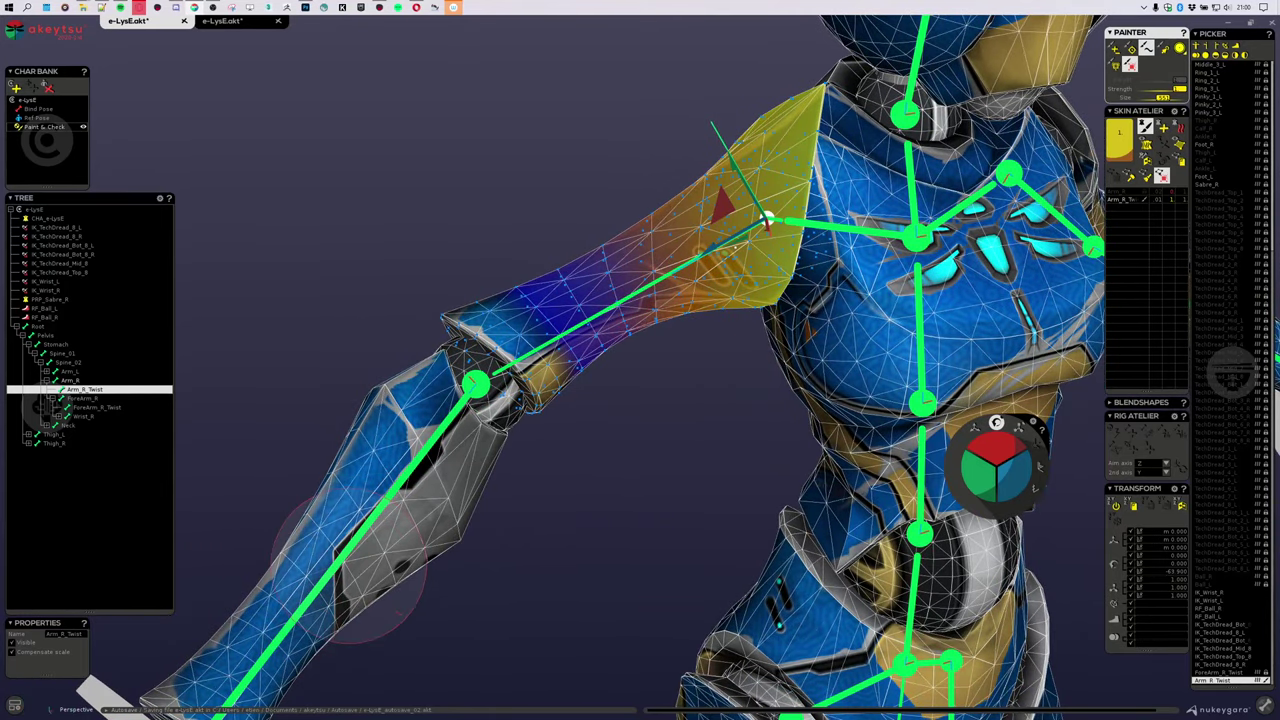
middle_drag(525, 460, 701, 404)
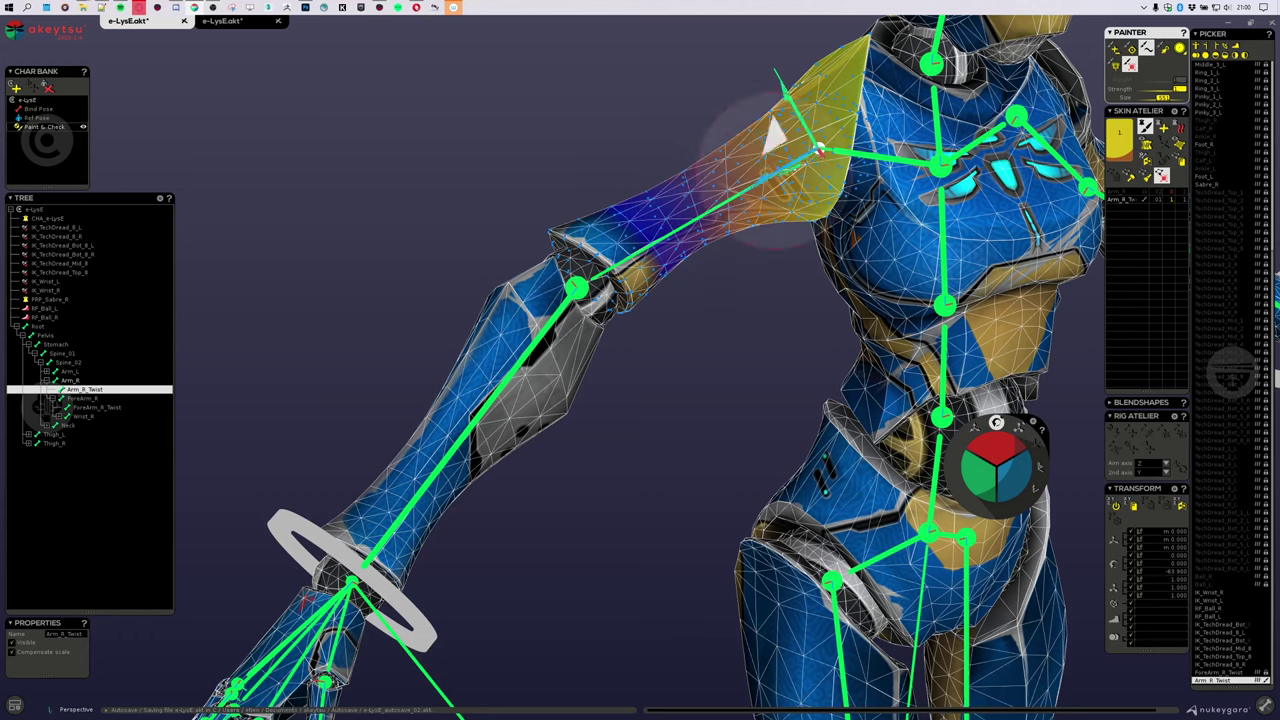
middle_drag(743, 337, 686, 457)
Step: Rotate the Arm_R_Twist joint around several axes and try smoothing its weights further toward the right elbow
drag(996, 424, 1002, 427)
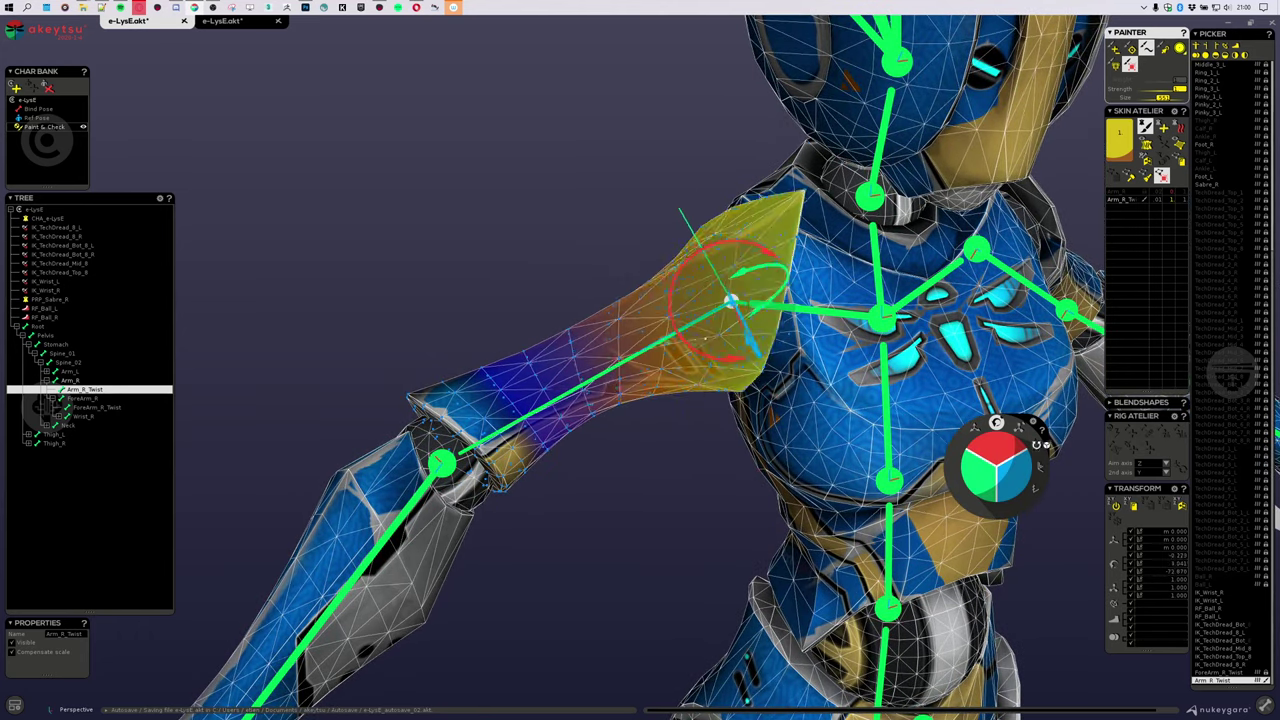
middle_drag(731, 302, 543, 528)
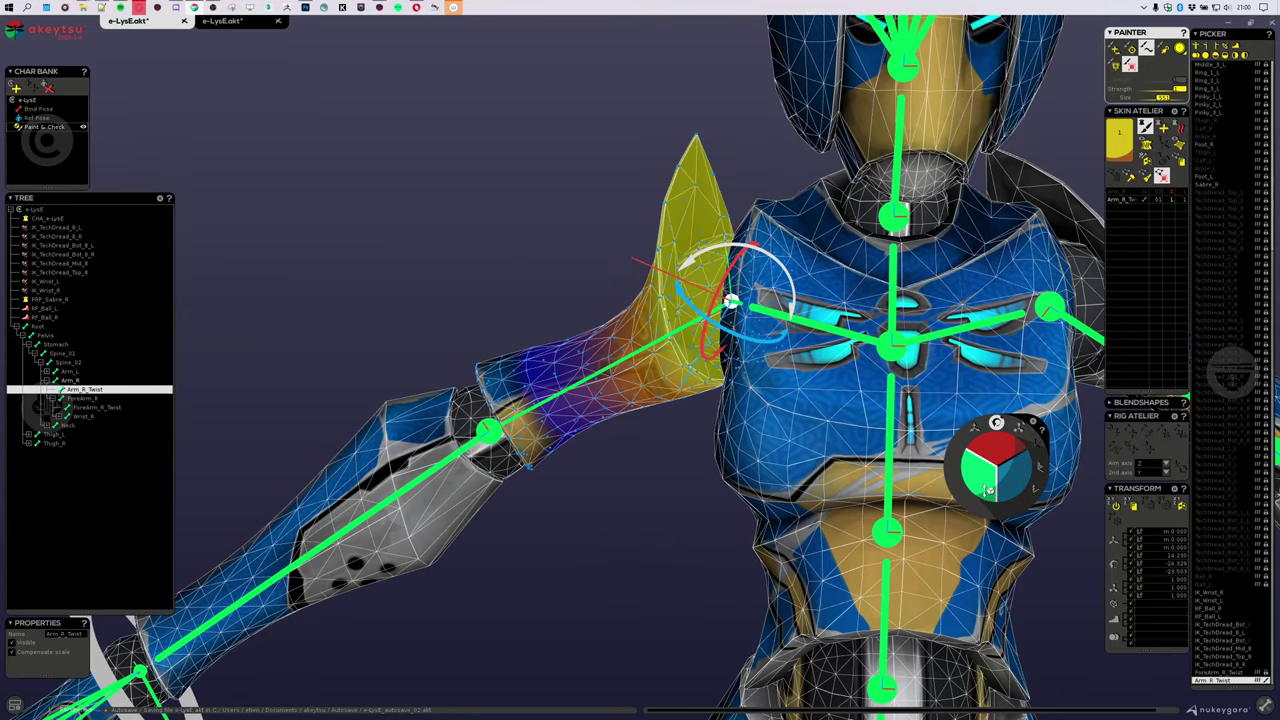
middle_drag(987, 462, 686, 537)
middle_drag(543, 429, 629, 304)
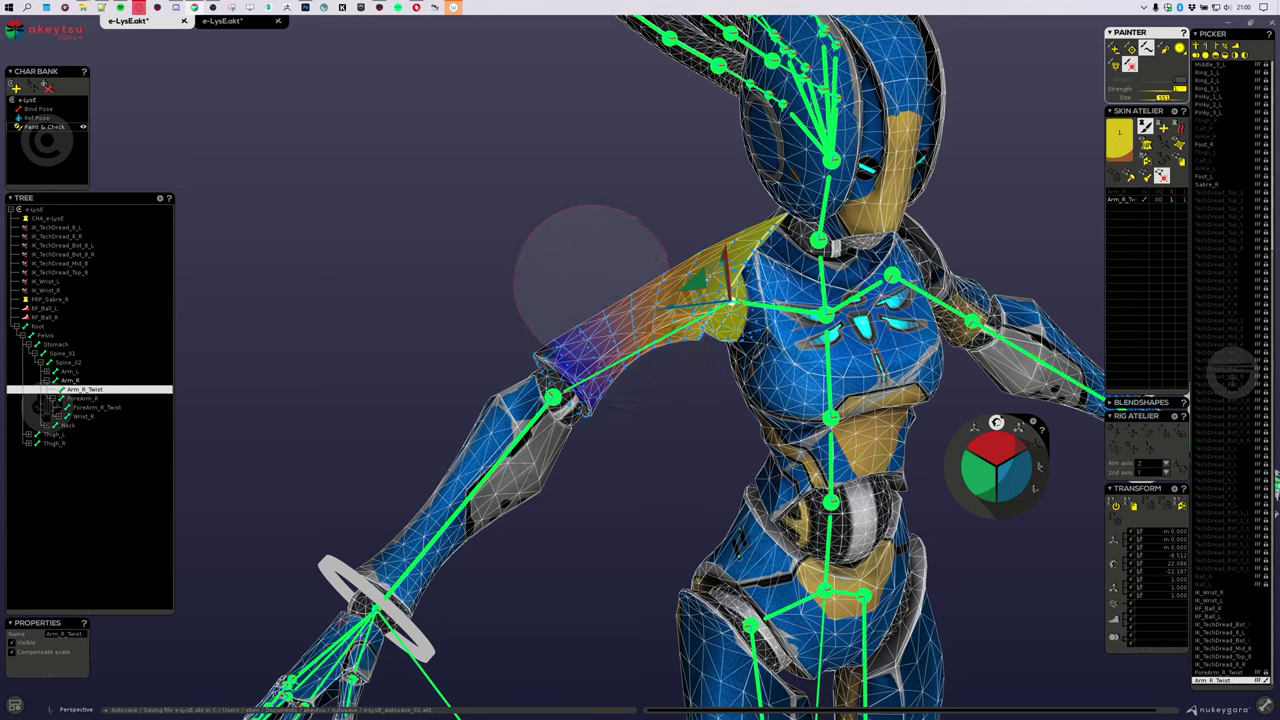
Step: Check the elbow end of the right upper arm and undo the last weight-smoothing strokes there
scroll(575, 300, up, 3)
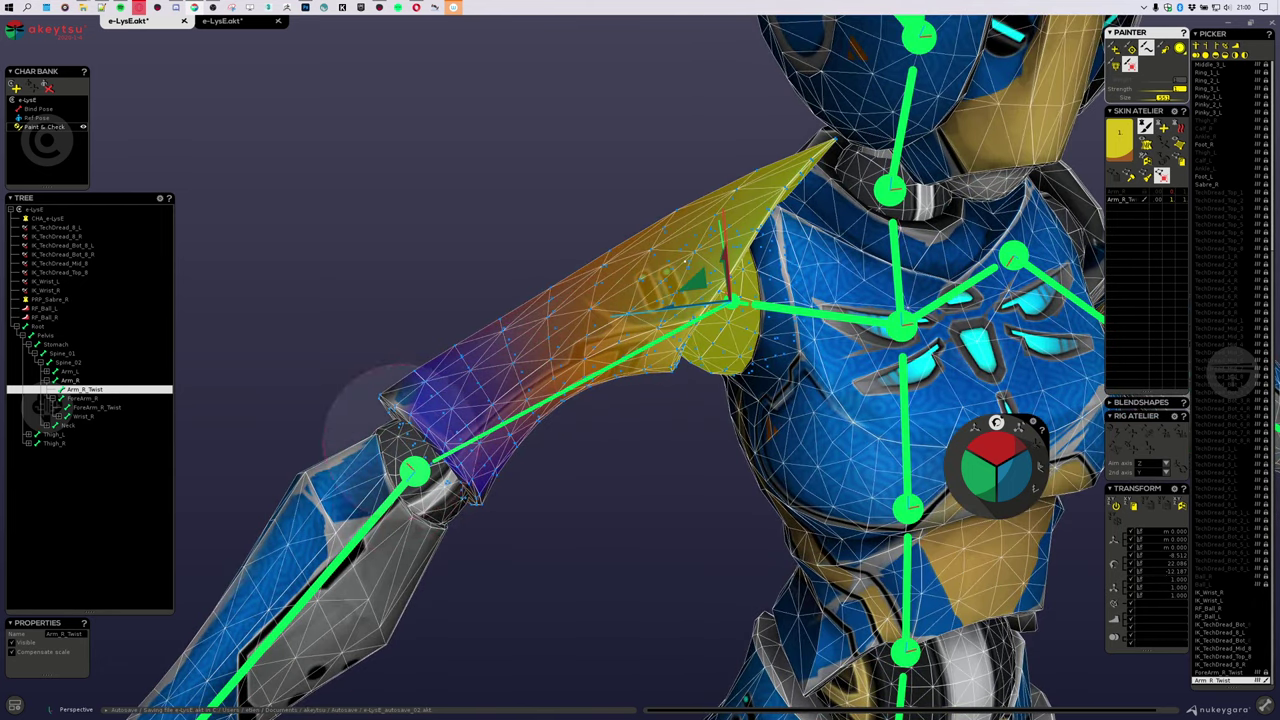
scroll(532, 434, down, 3)
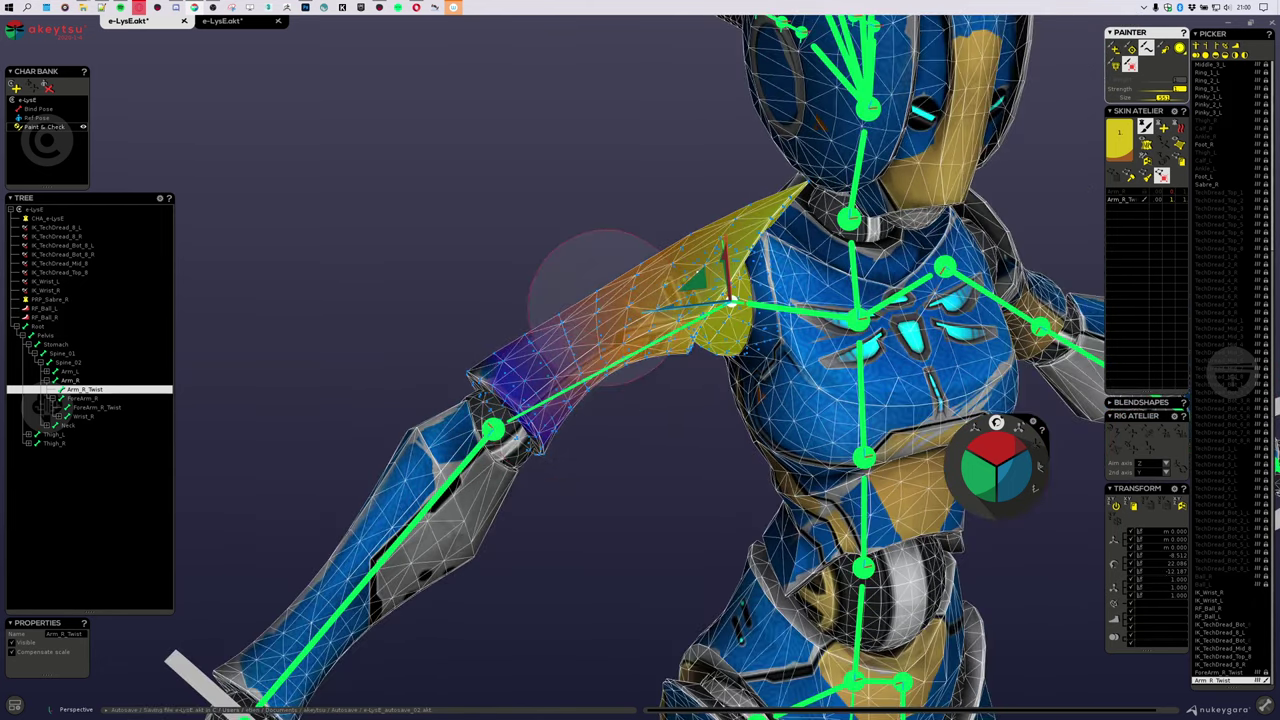
alt+drag(632, 450, 586, 480)
mouse_move(586, 480)
alt+middle_down()
mouse_move(711, 463)
mouse_move(517, 603)
mouse_move(691, 471)
mouse_move(722, 524)
alt+middle_up()
scroll(711, 463, up, 3)
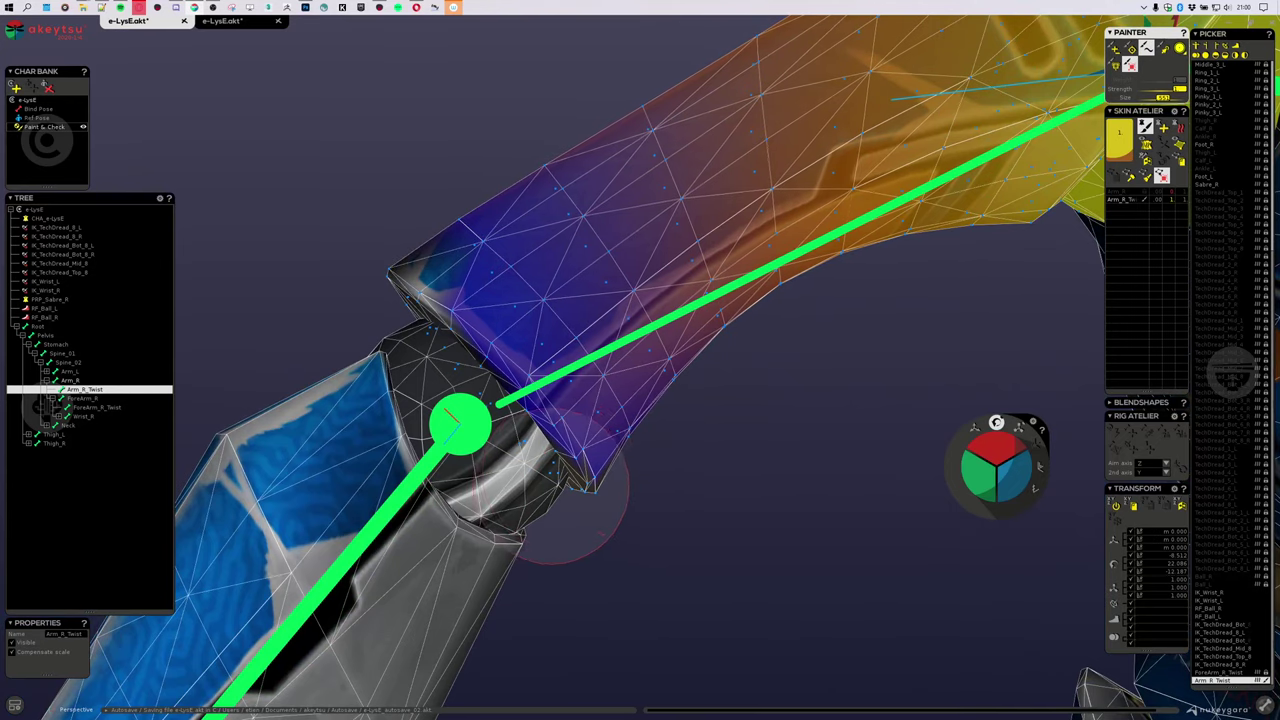
key(ctrl+z)
key(ctrl+z)
key(ctrl+z)
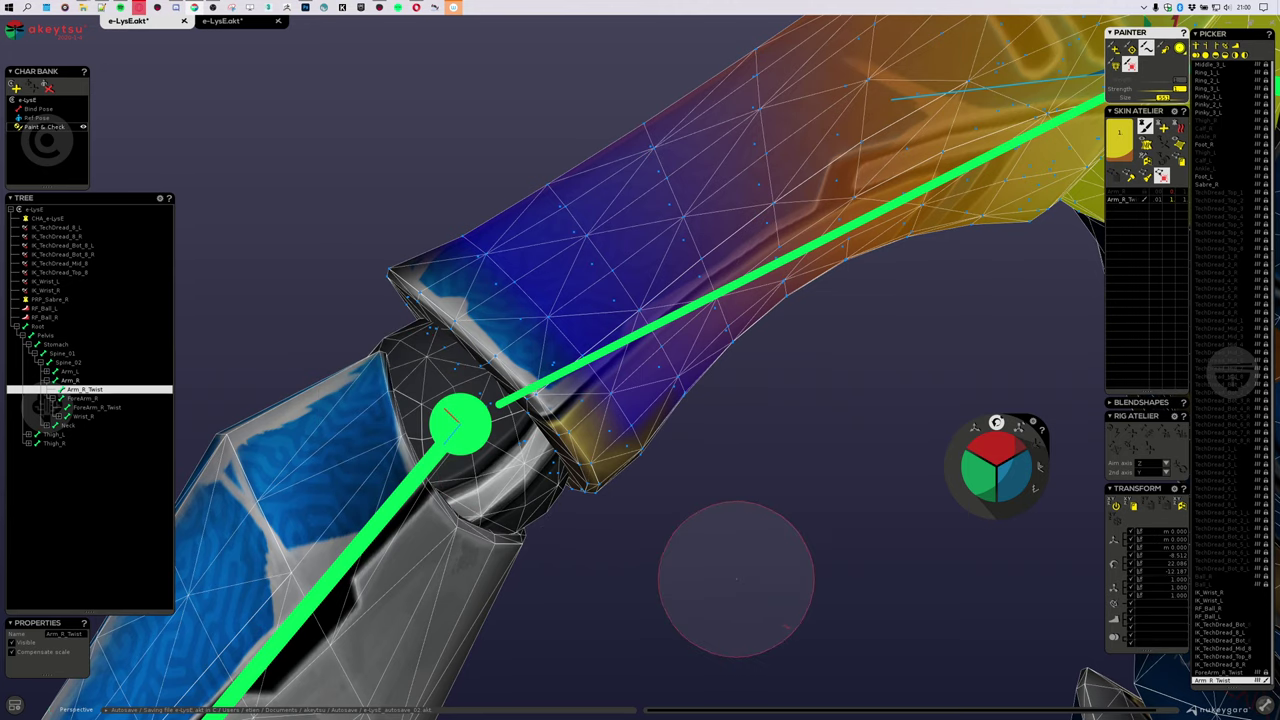
Step: Inspect the weights around the right elbow and undo the Arm_R_Twist test rotations to restore the joint's rest pose
mouse_move(680, 580)
middle_down()
mouse_move(746, 566)
mouse_move(697, 580)
mouse_move(668, 562)
mouse_move(566, 369)
middle_up()
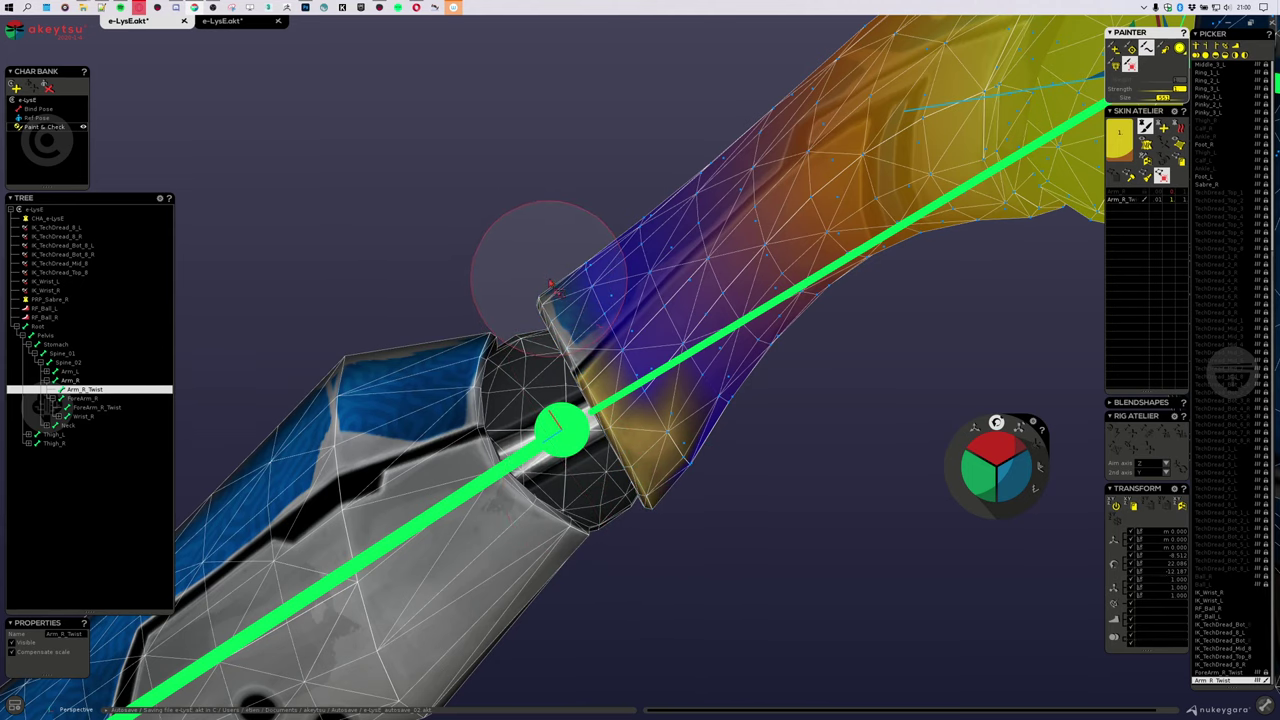
alt+drag(434, 239, 505, 217)
middle_drag(505, 217, 490, 250)
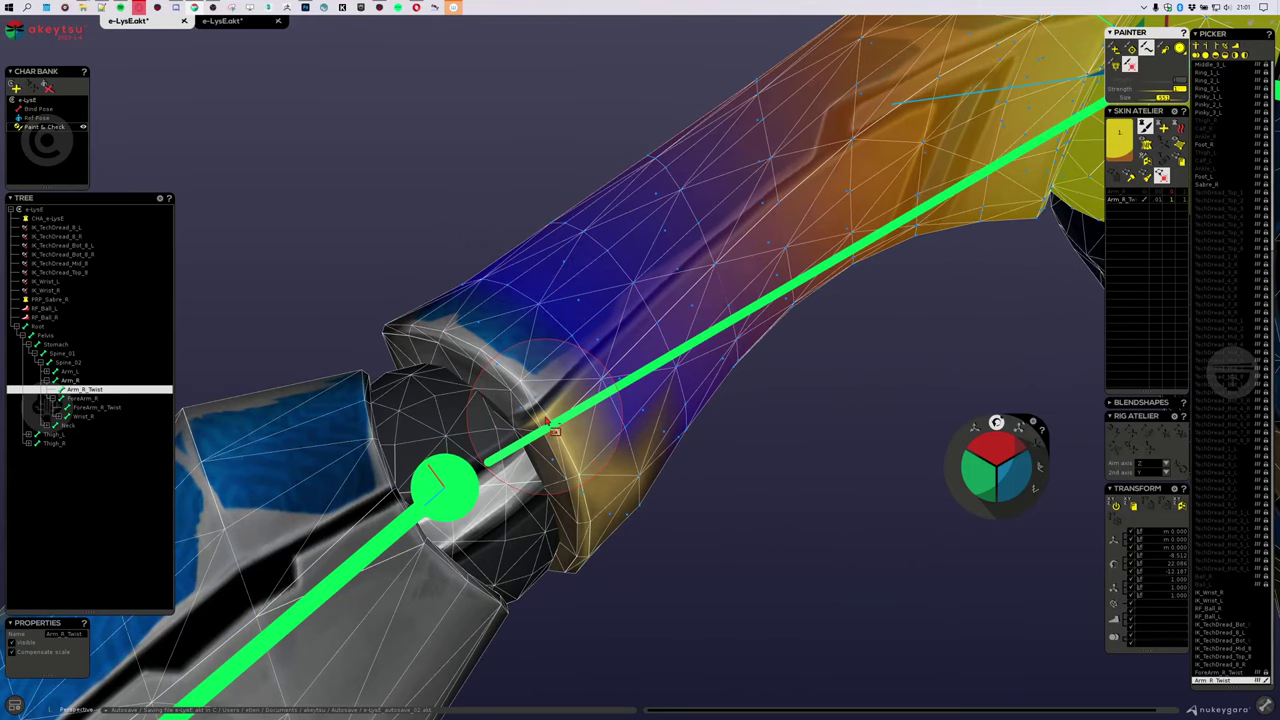
scroll(640, 400, down, 4)
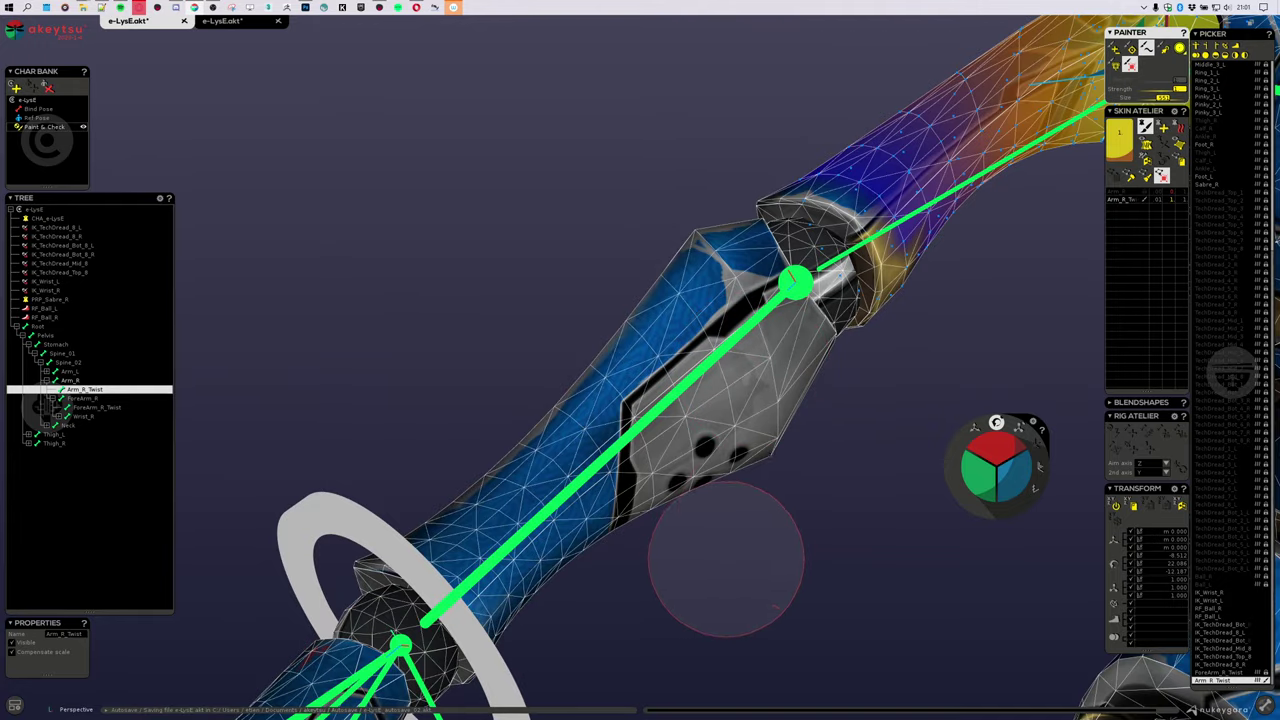
mouse_move(726, 559)
middle_down()
mouse_move(863, 486)
mouse_move(523, 586)
mouse_move(700, 429)
mouse_move(675, 402)
mouse_move(670, 500)
middle_up()
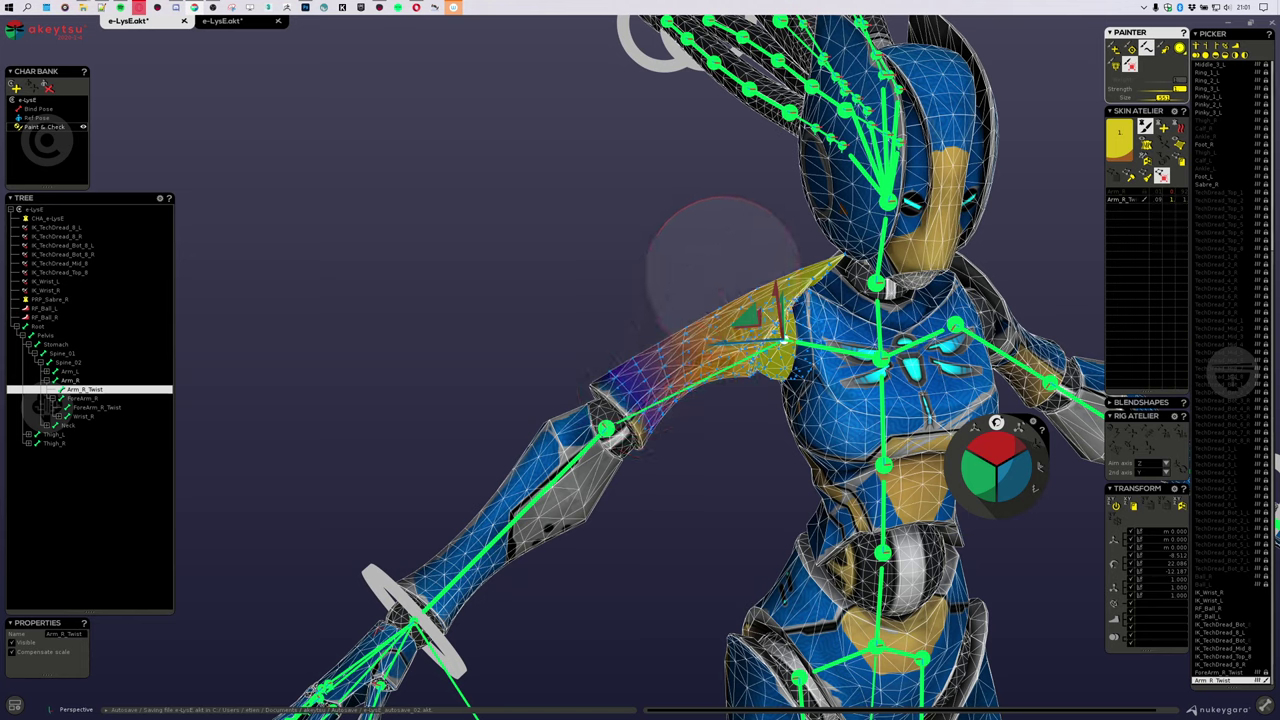
key(ctrl+z)
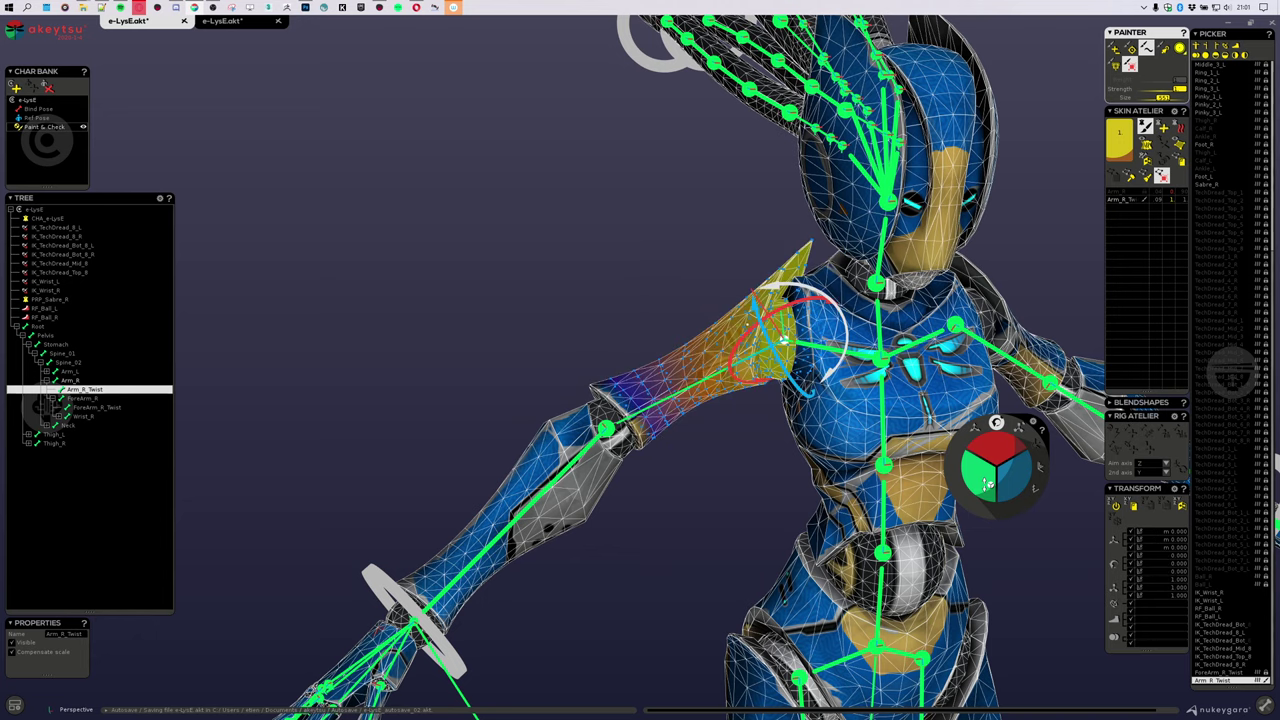
drag(985, 484, 979, 462)
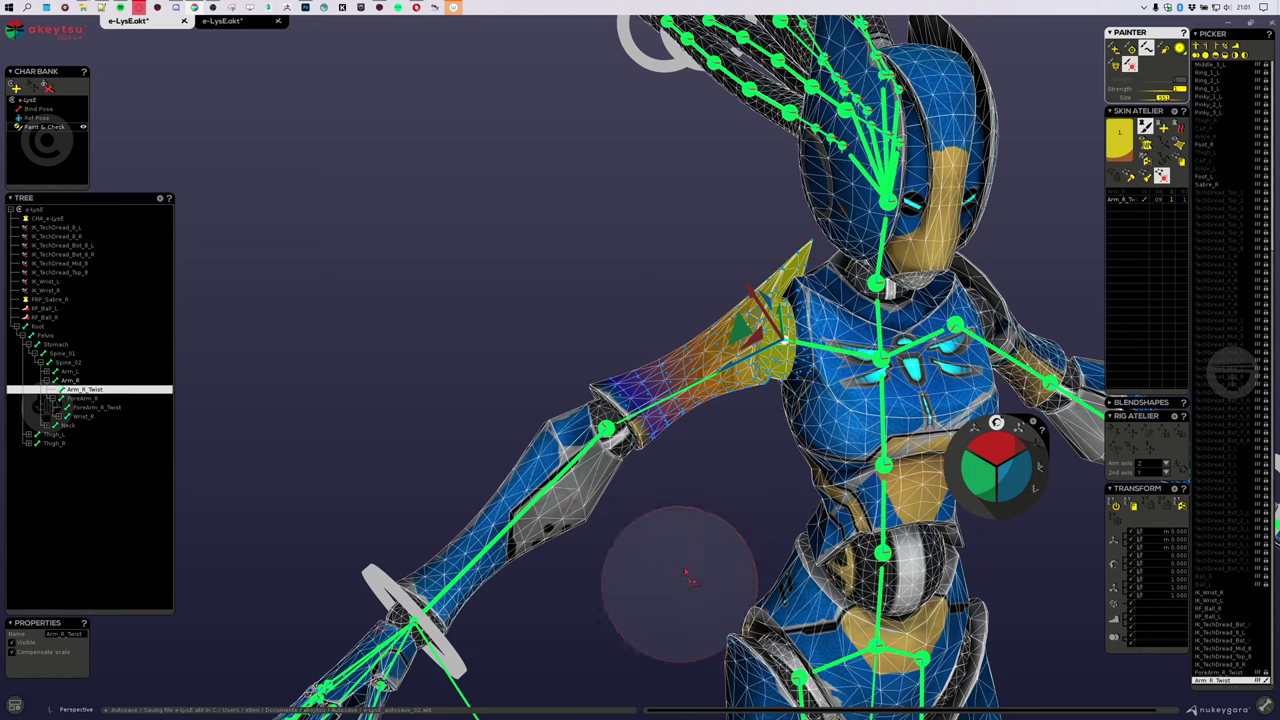
Step: Clear the upper-arm vertex selection and select the ForeArm_R joint of the right arm
alt+middle_drag(612, 559, 694, 517)
scroll(694, 517, up, 3)
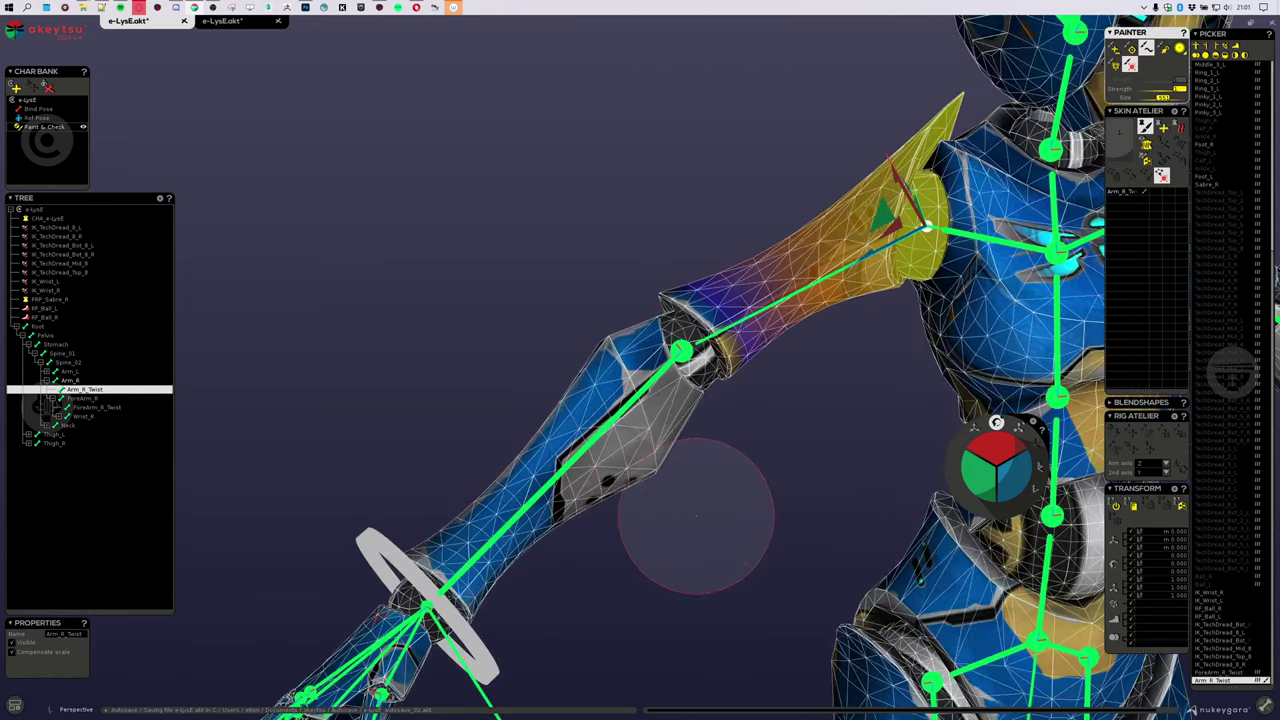
alt+drag(624, 540, 589, 551)
alt+drag(818, 331, 805, 363)
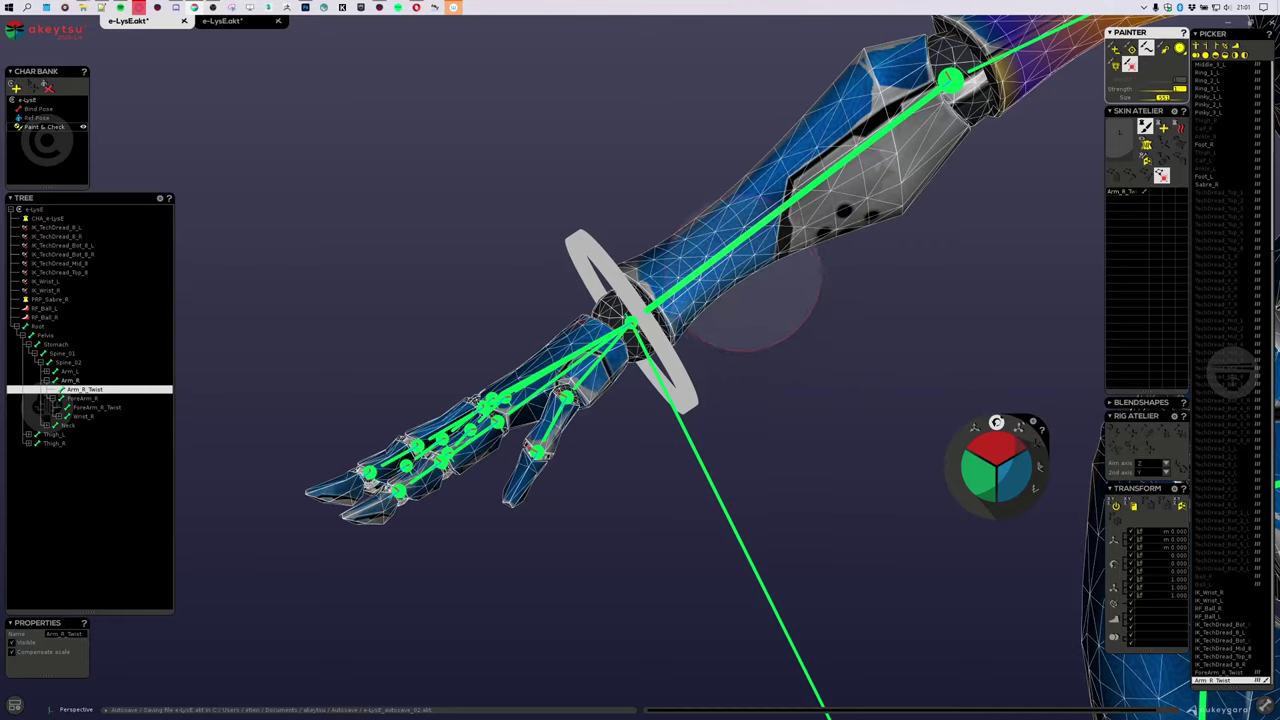
scroll(762, 288, up, 3)
alt+drag(908, 245, 819, 174)
alt+middle_drag(819, 174, 664, 344)
click(647, 308)
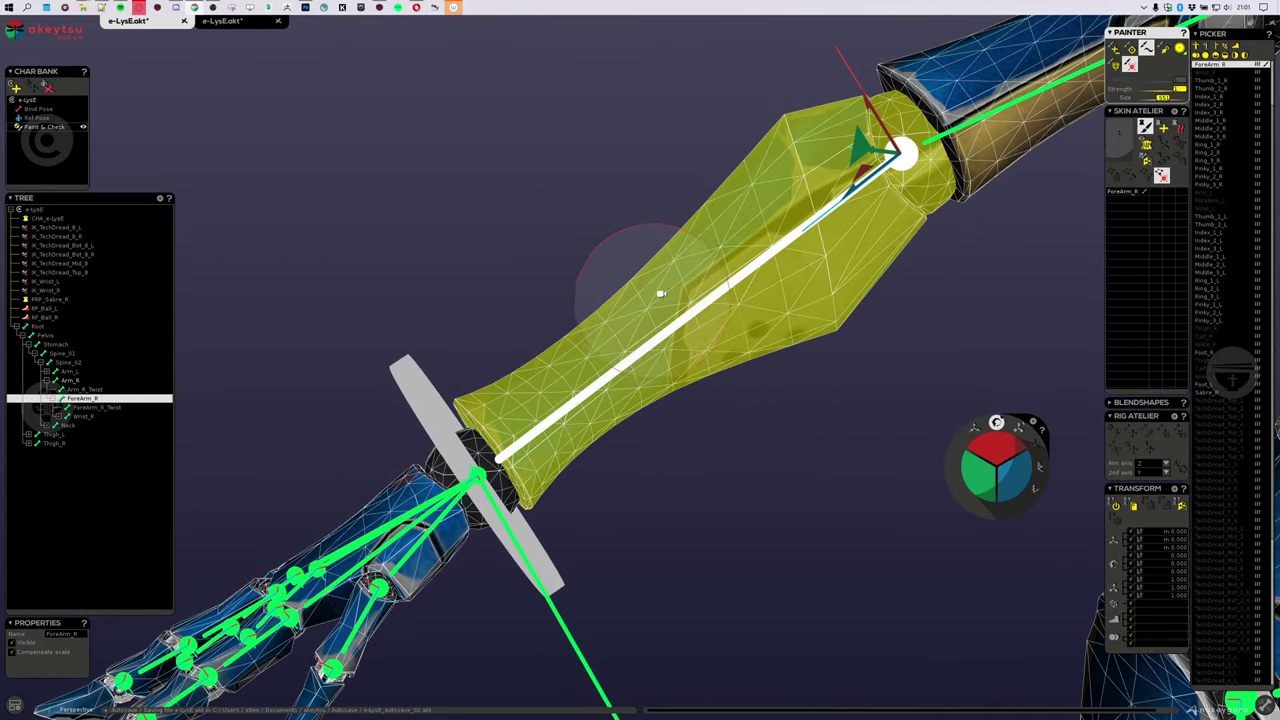
Step: Examine the skin influence areas of ForeArm_R, Wrist_R and the right hand's finger joints, ending with ForeArm_R selected
alt+drag(660, 294, 697, 278)
alt+middle_drag(797, 291, 606, 442)
scroll(612, 438, up, 1)
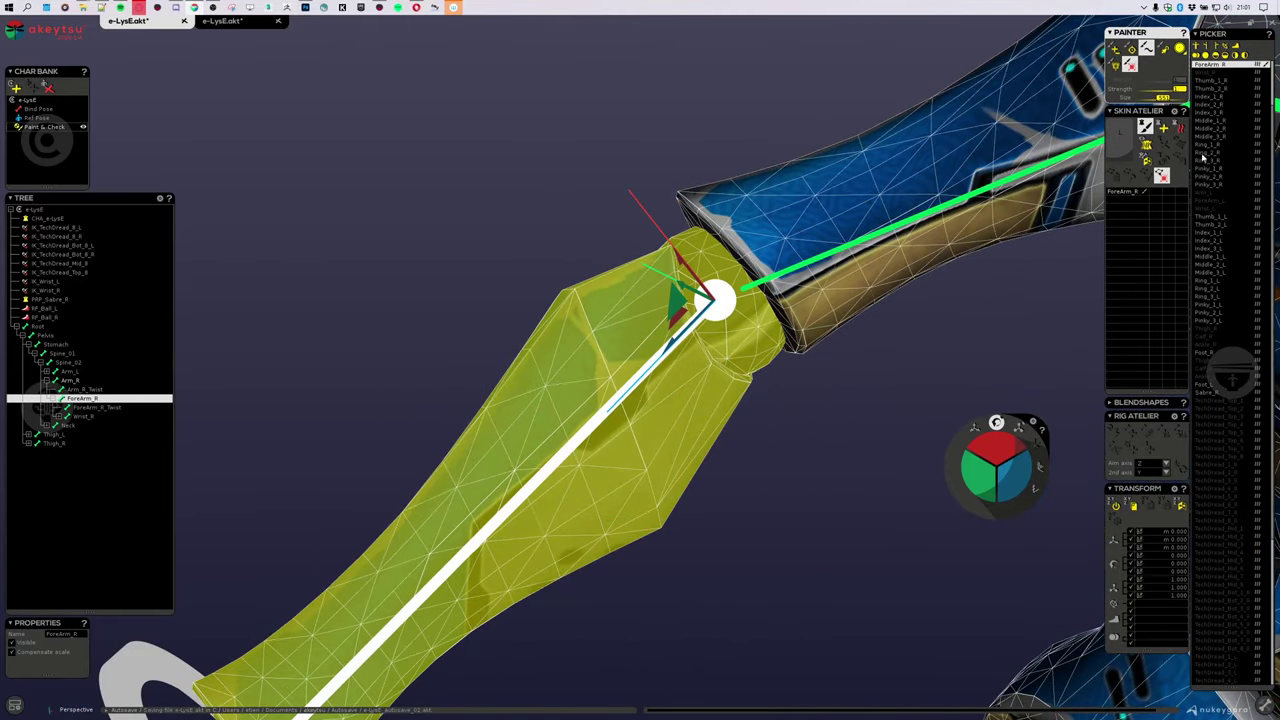
alt+middle_drag(638, 512, 691, 482)
scroll(691, 482, down, 2)
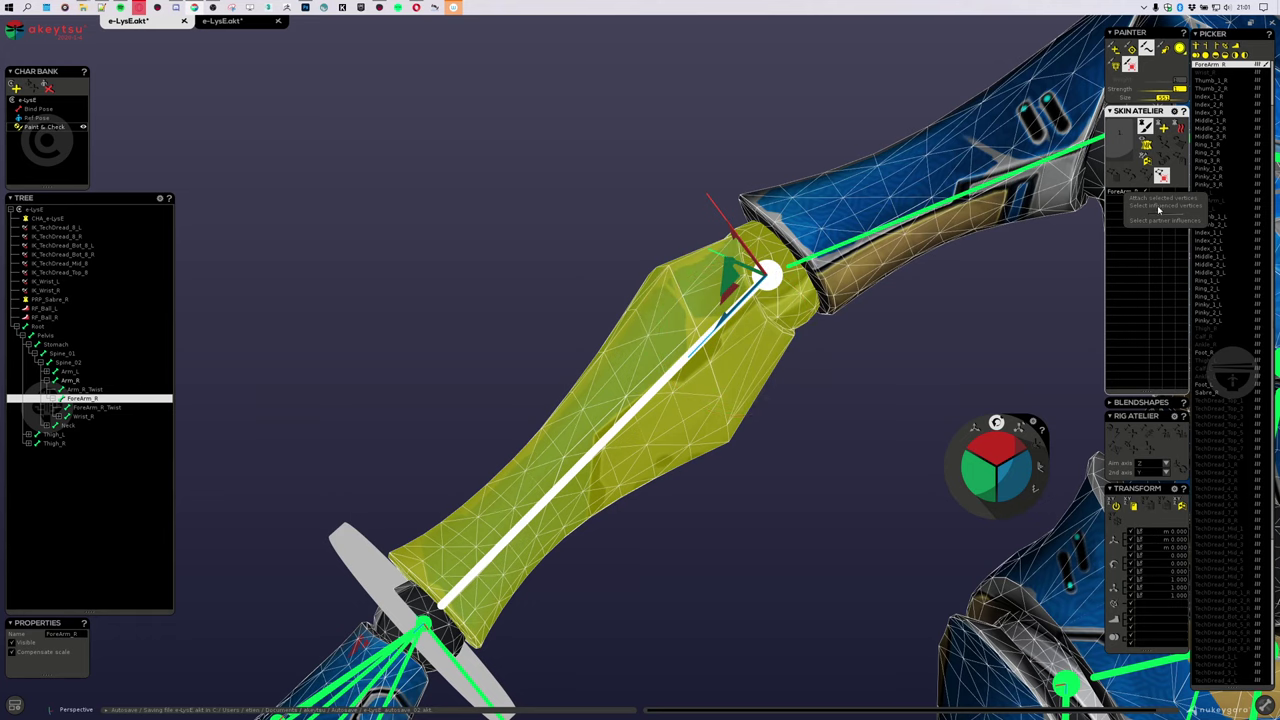
scroll(862, 235, down, 2)
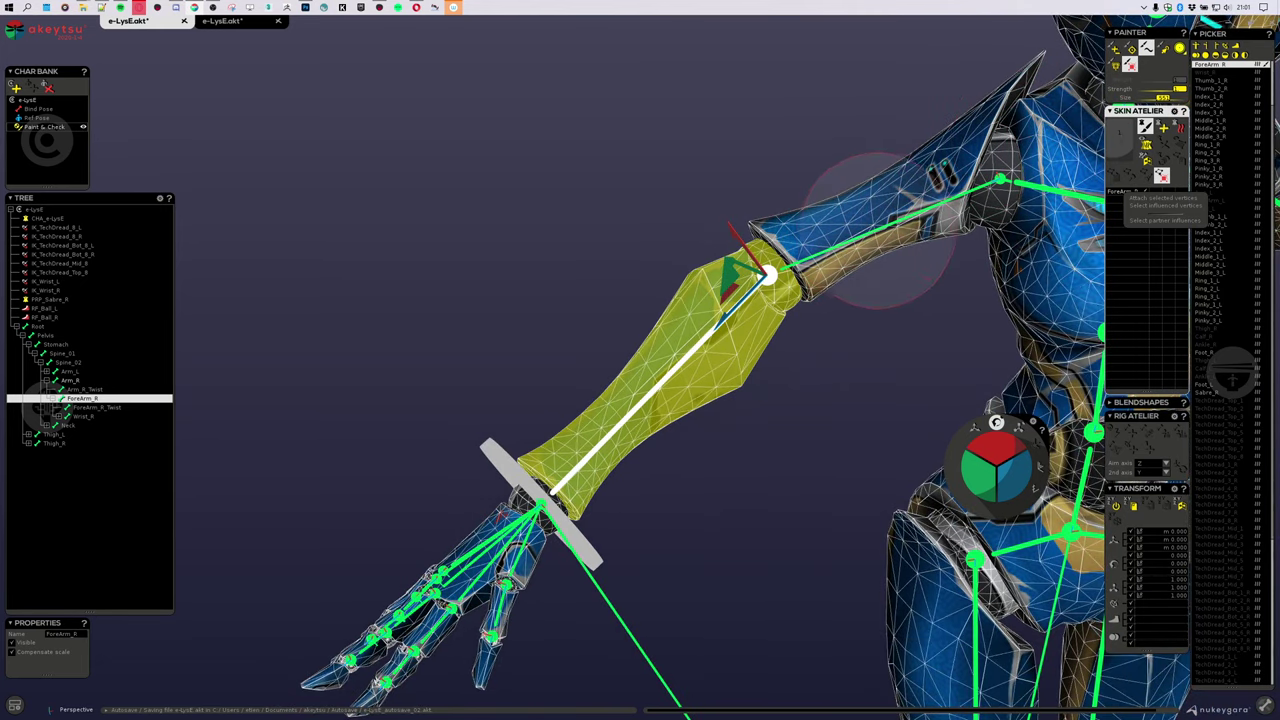
click(517, 514)
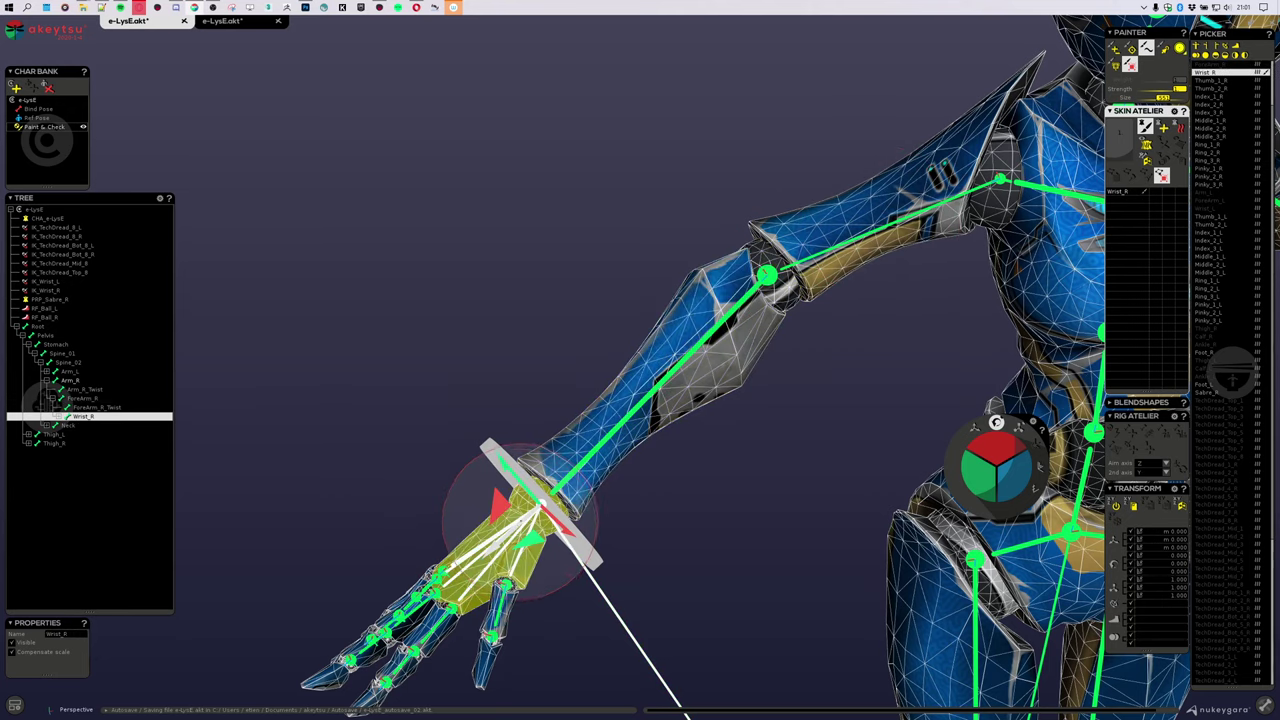
click(441, 621)
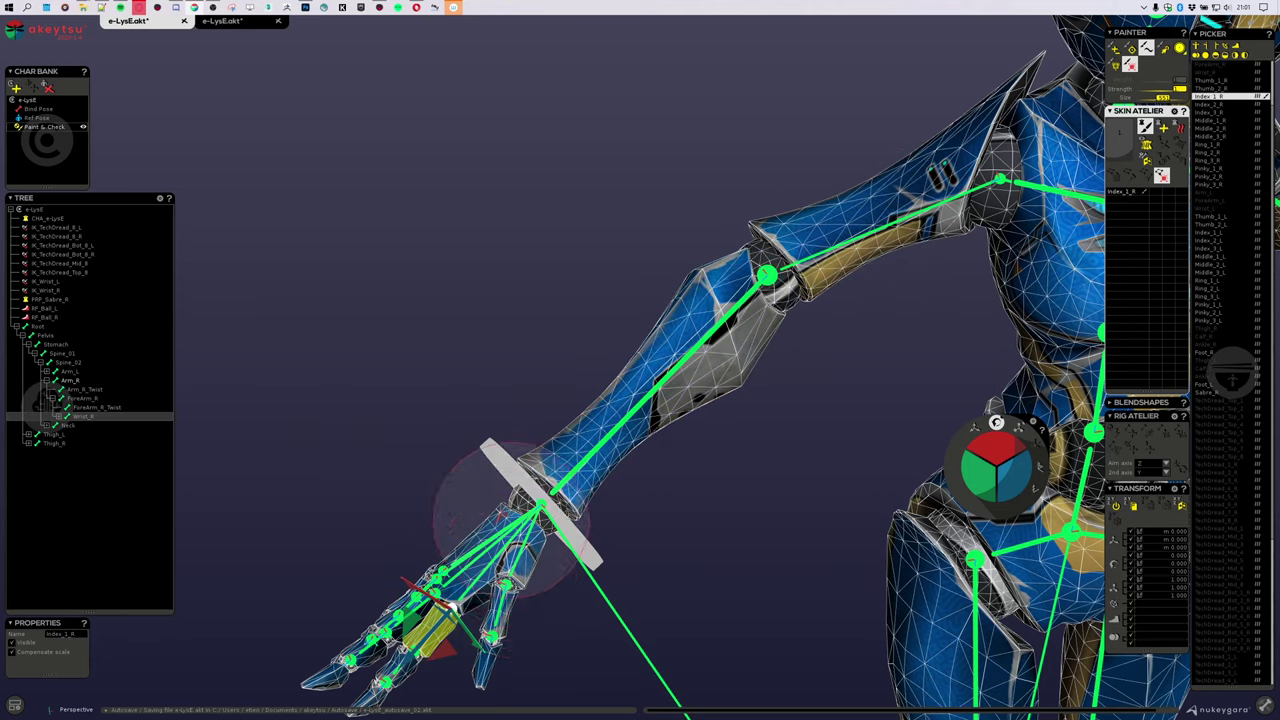
click(530, 478)
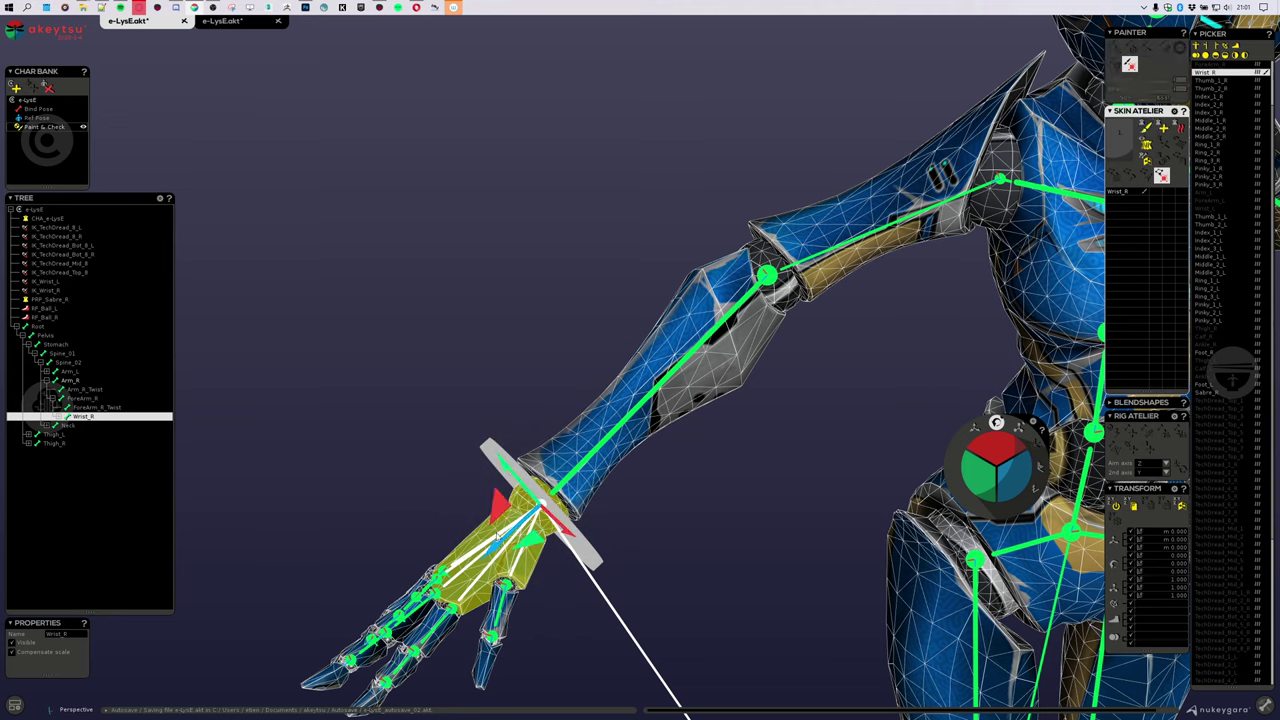
key(Down)
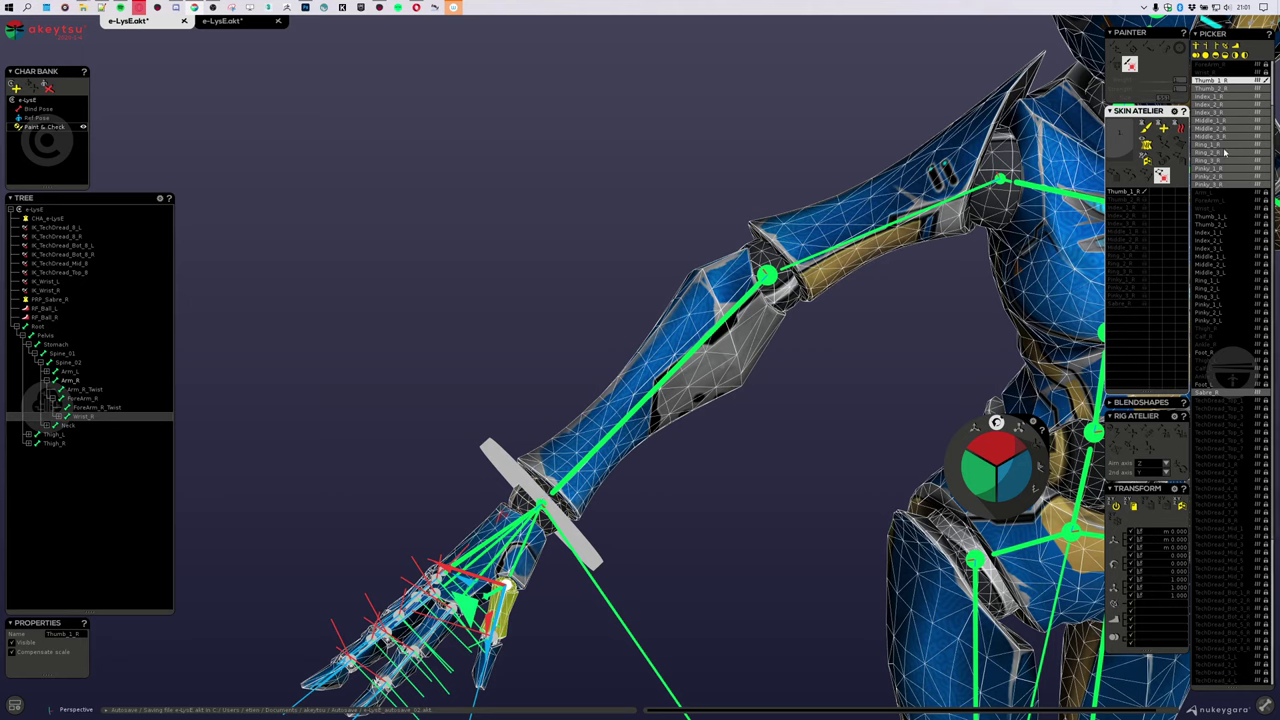
click(529, 514)
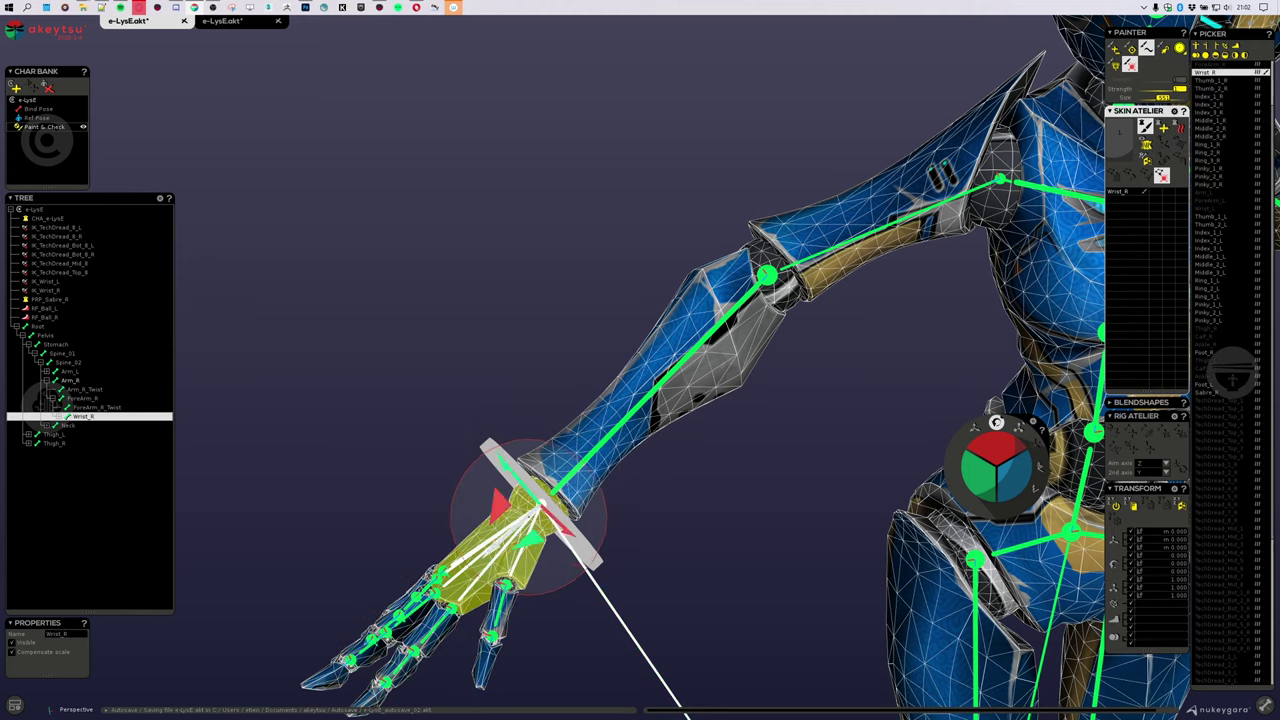
click(754, 283)
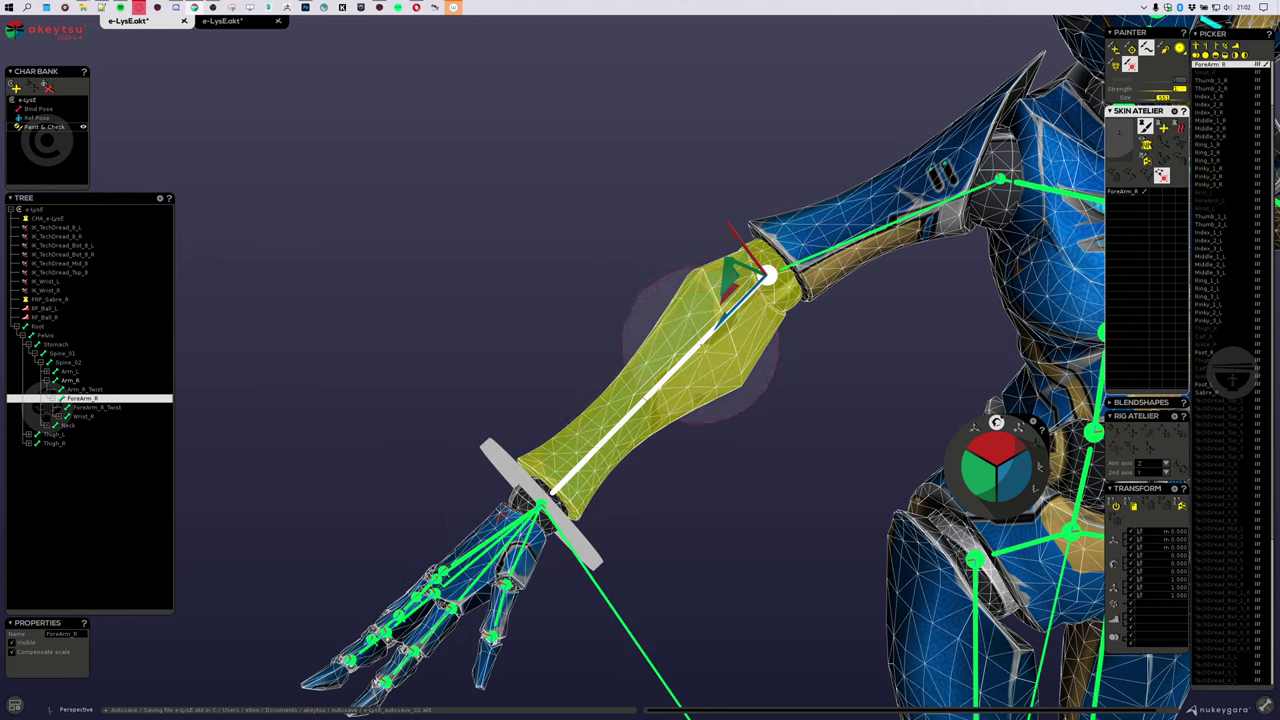
Step: Select all vertices influenced by ForeArm_R and make ForeArm_R_Twist the active joint for skinning
scroll(780, 396, down, 2)
middle_drag(780, 395, 757, 220)
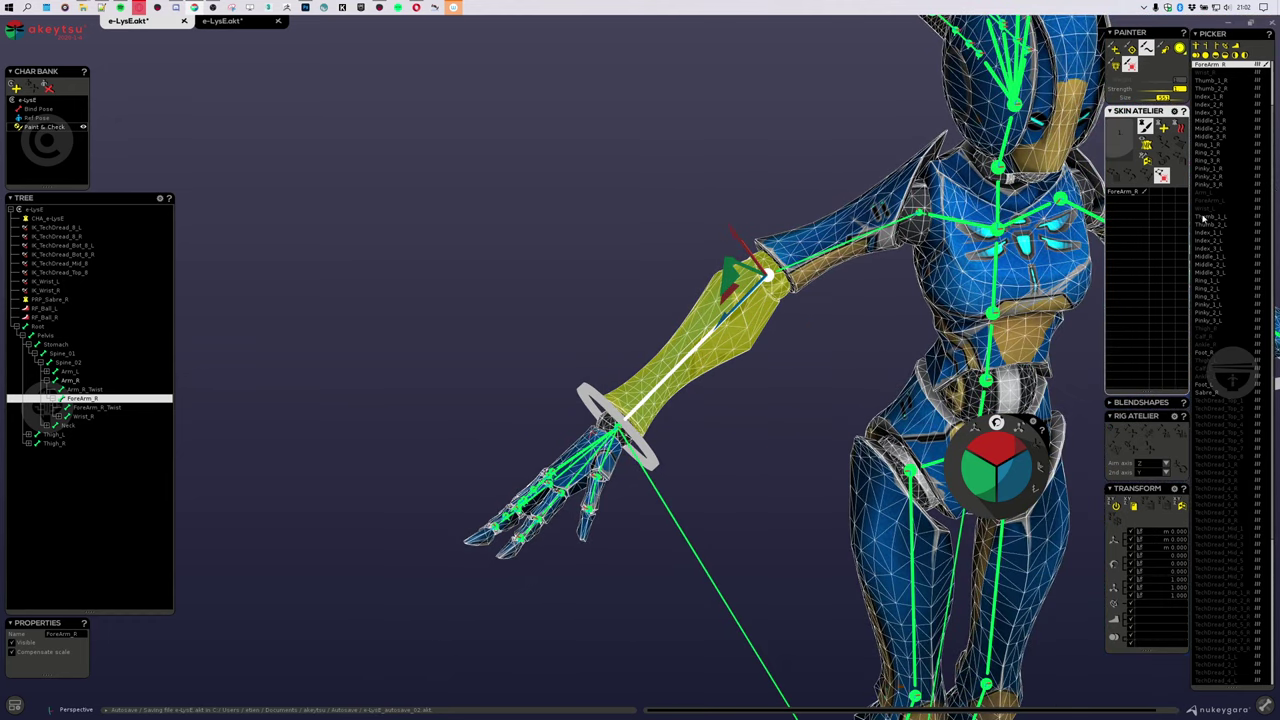
scroll(690, 460, up, 5)
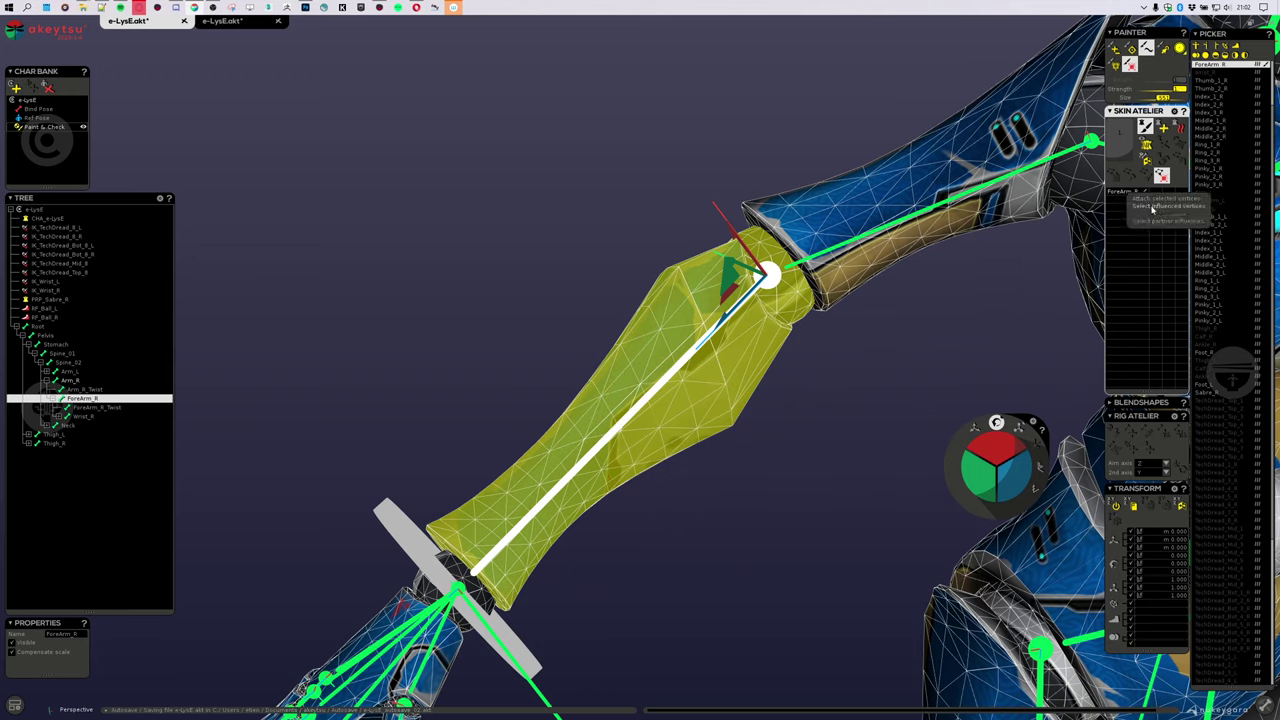
click(1152, 207)
middle_drag(645, 505, 651, 466)
click(90, 408)
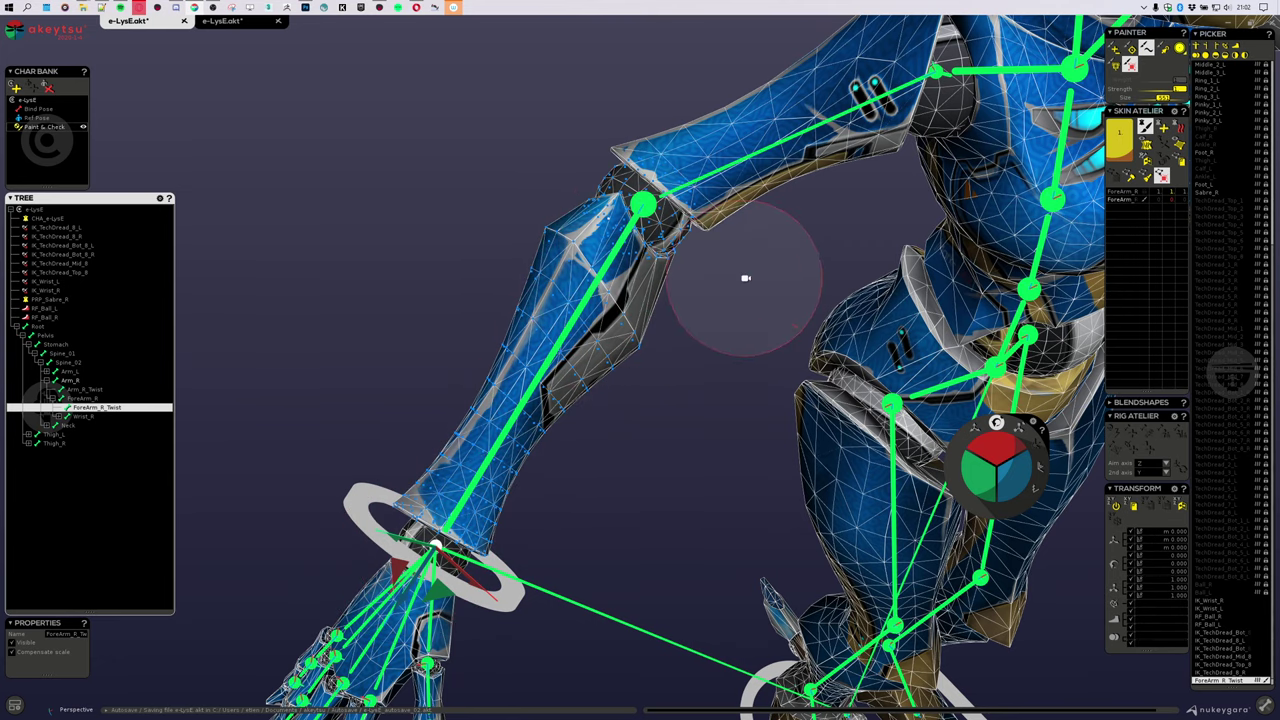
scroll(740, 277, up, 3)
middle_drag(786, 323, 700, 514)
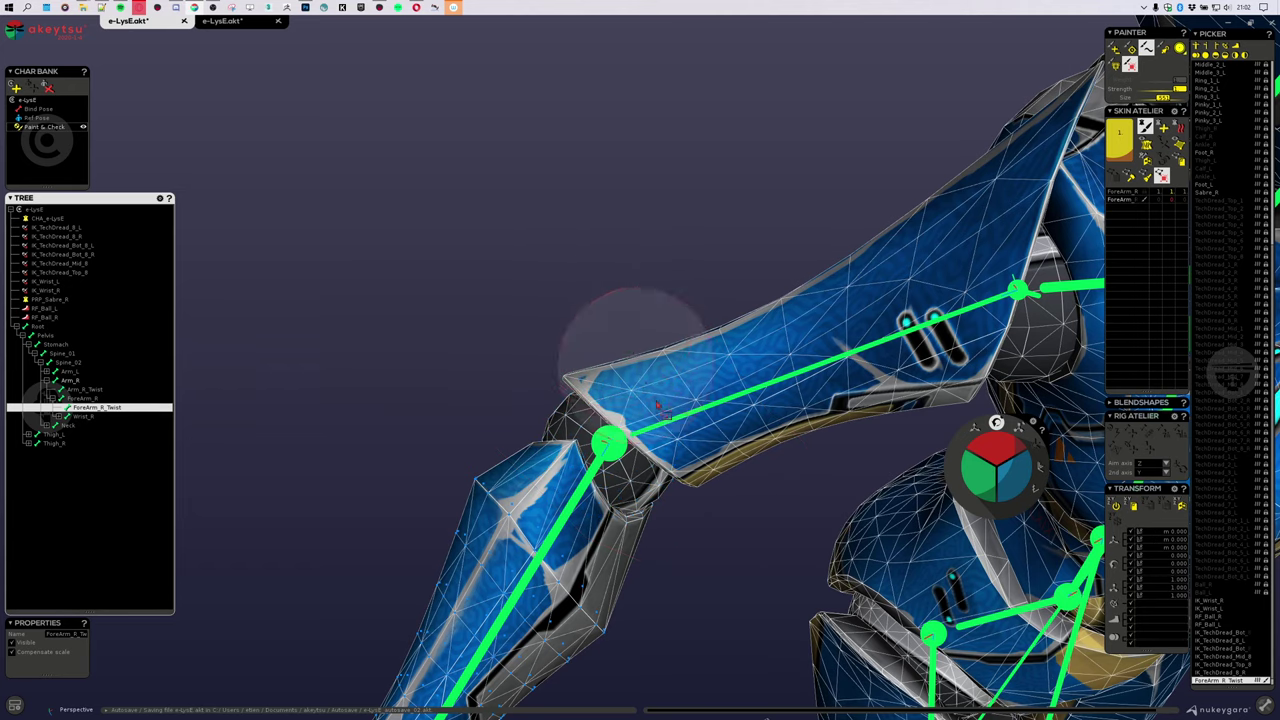
scroll(610, 369, down, 1)
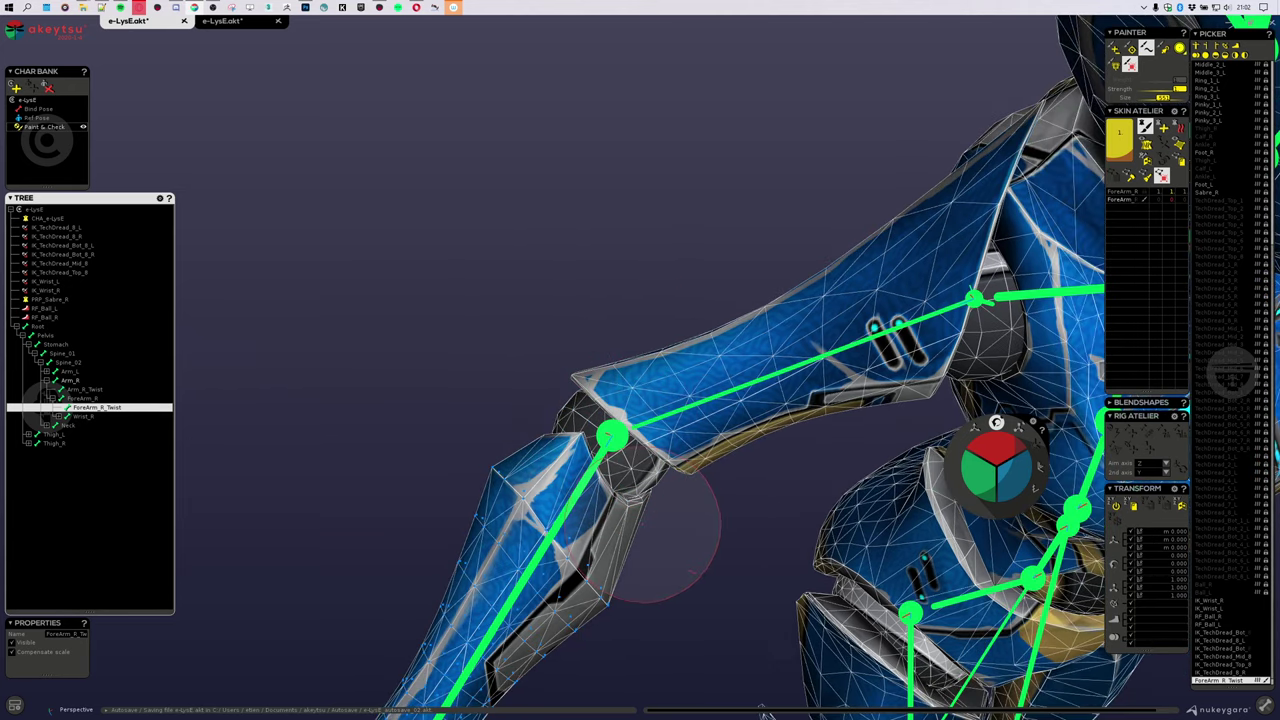
Step: Try raising the ForeArm_R_Twist weight on the selected right forearm vertices to 0.24 in 0.01 steps
mouse_move(657, 514)
middle_down()
mouse_move(669, 517)
mouse_move(664, 471)
mouse_move(686, 437)
mouse_move(771, 409)
mouse_move(834, 429)
mouse_move(672, 425)
mouse_move(657, 543)
mouse_move(757, 366)
mouse_move(669, 513)
mouse_move(686, 534)
mouse_move(597, 537)
mouse_move(785, 520)
mouse_move(616, 620)
middle_up()
middle_drag(707, 599, 709, 601)
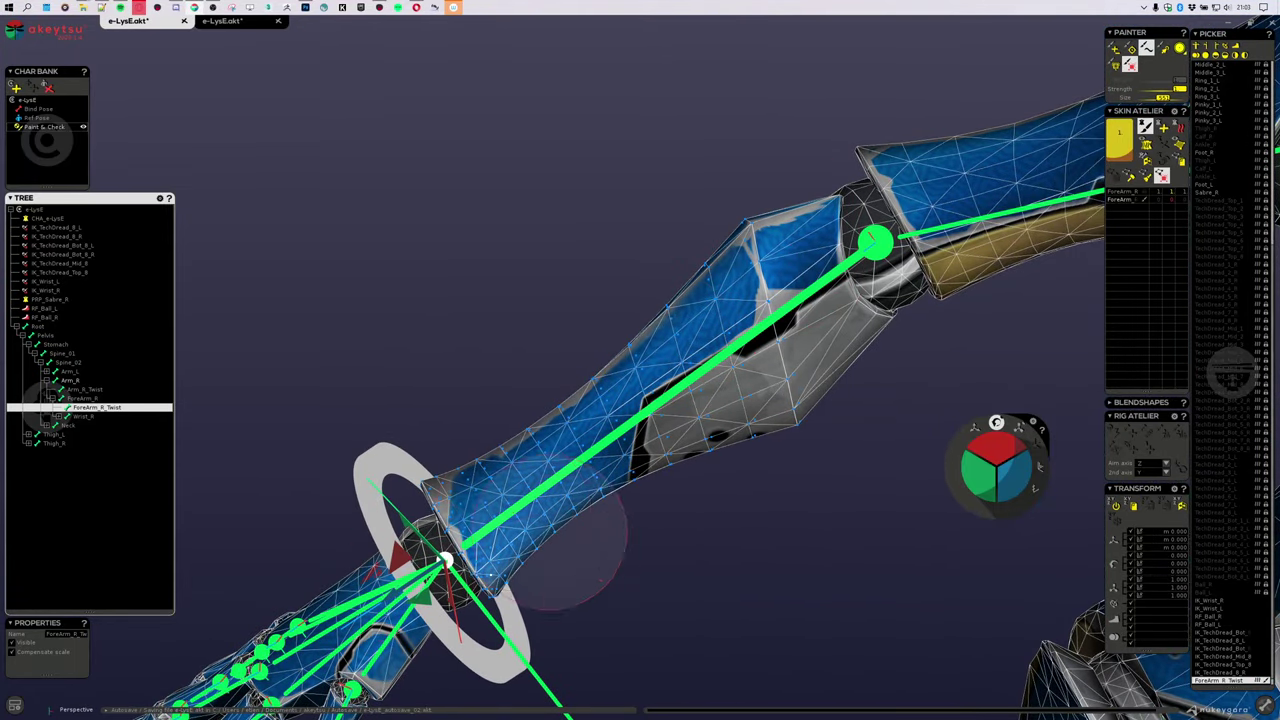
mouse_move(631, 586)
middle_down()
mouse_move(633, 572)
mouse_move(450, 545)
middle_up()
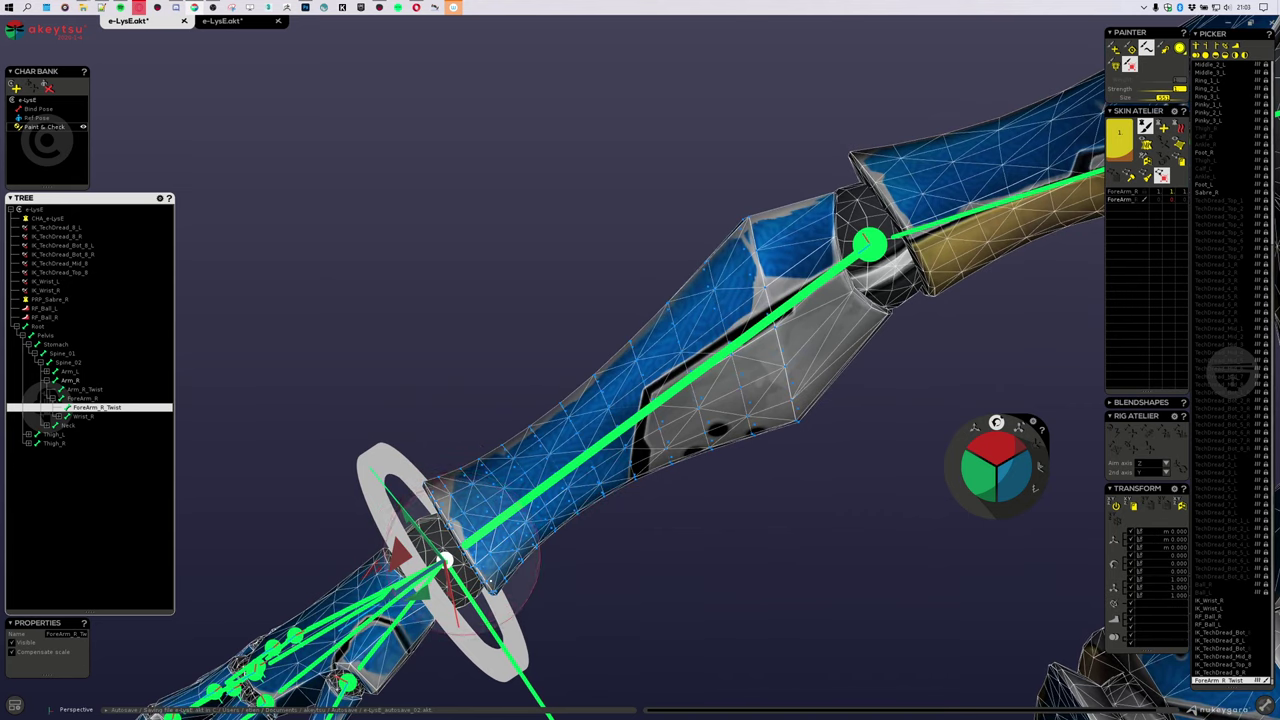
middle_drag(750, 550, 752, 555)
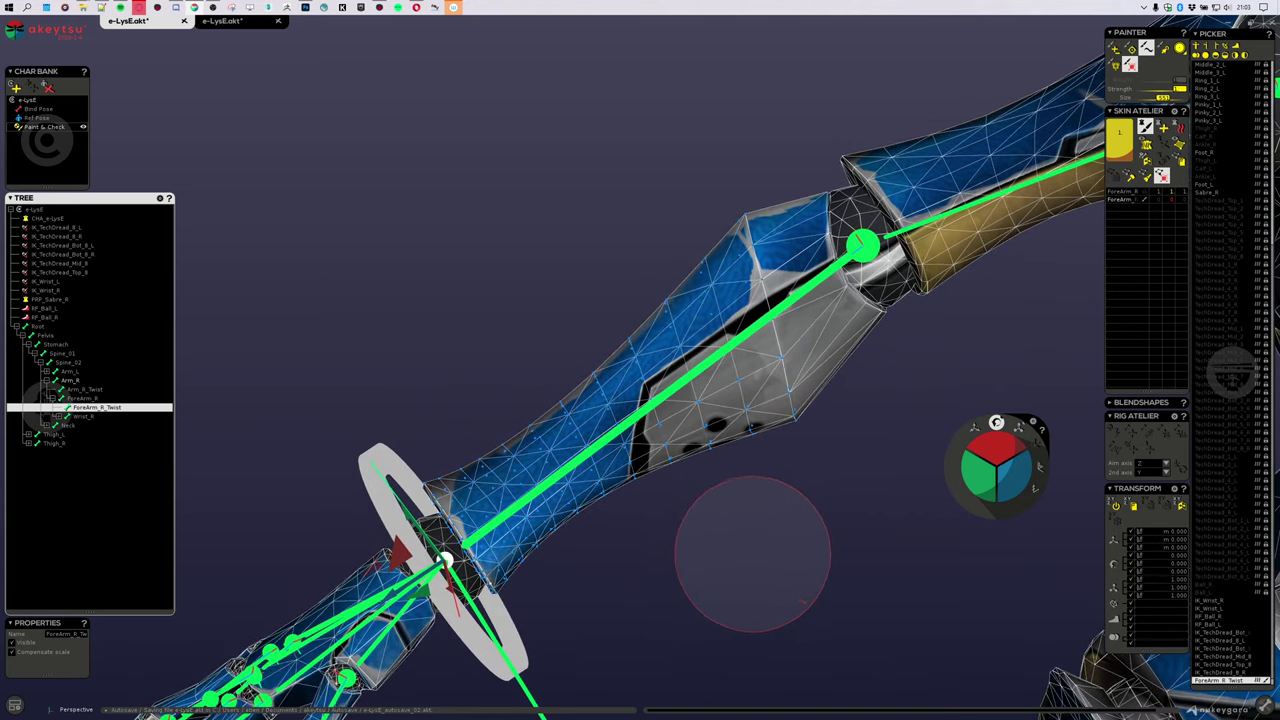
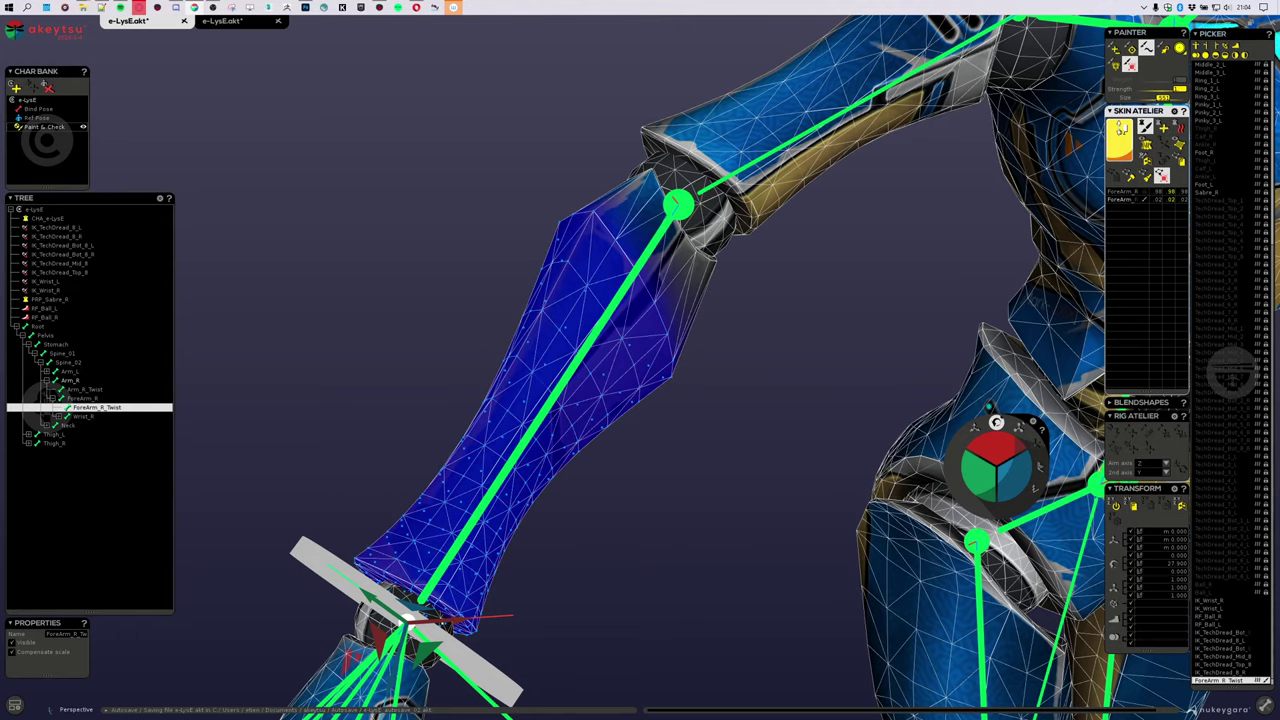
scroll(1121, 130, up, 20)
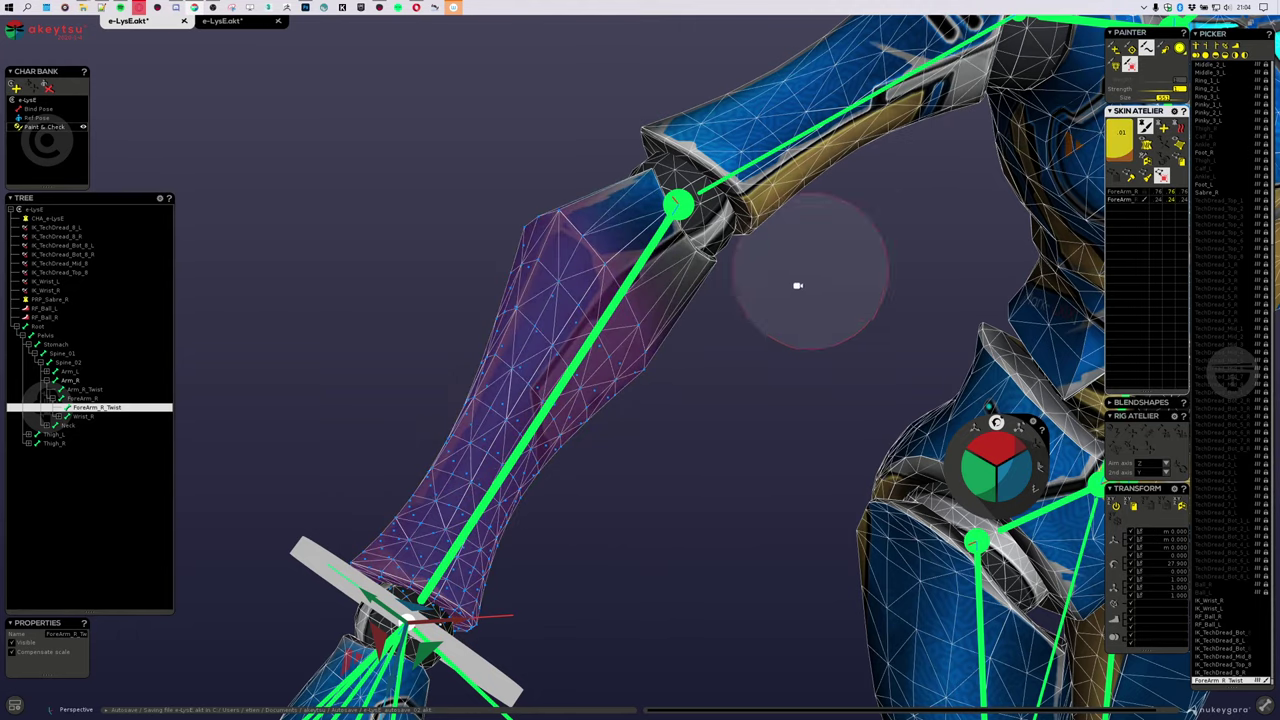
alt+drag(798, 286, 823, 464)
alt+drag(598, 358, 780, 456)
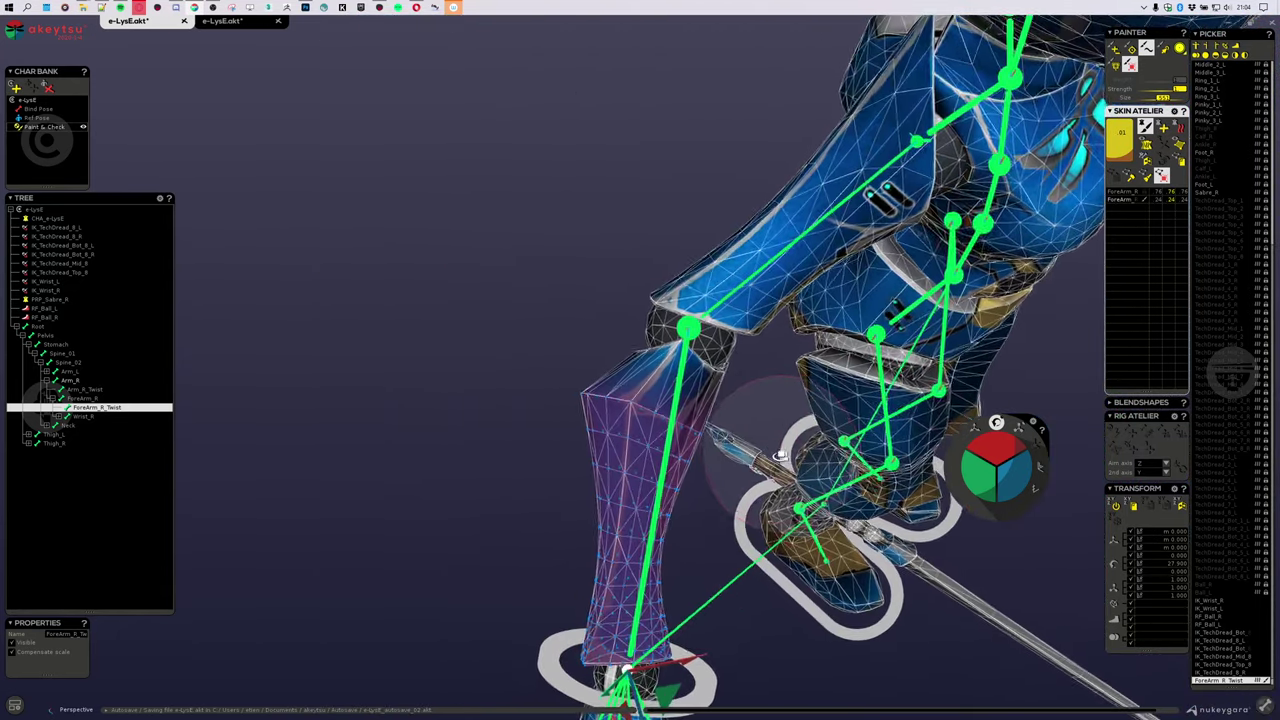
middle_drag(780, 455, 828, 463)
key(ctrl+z)
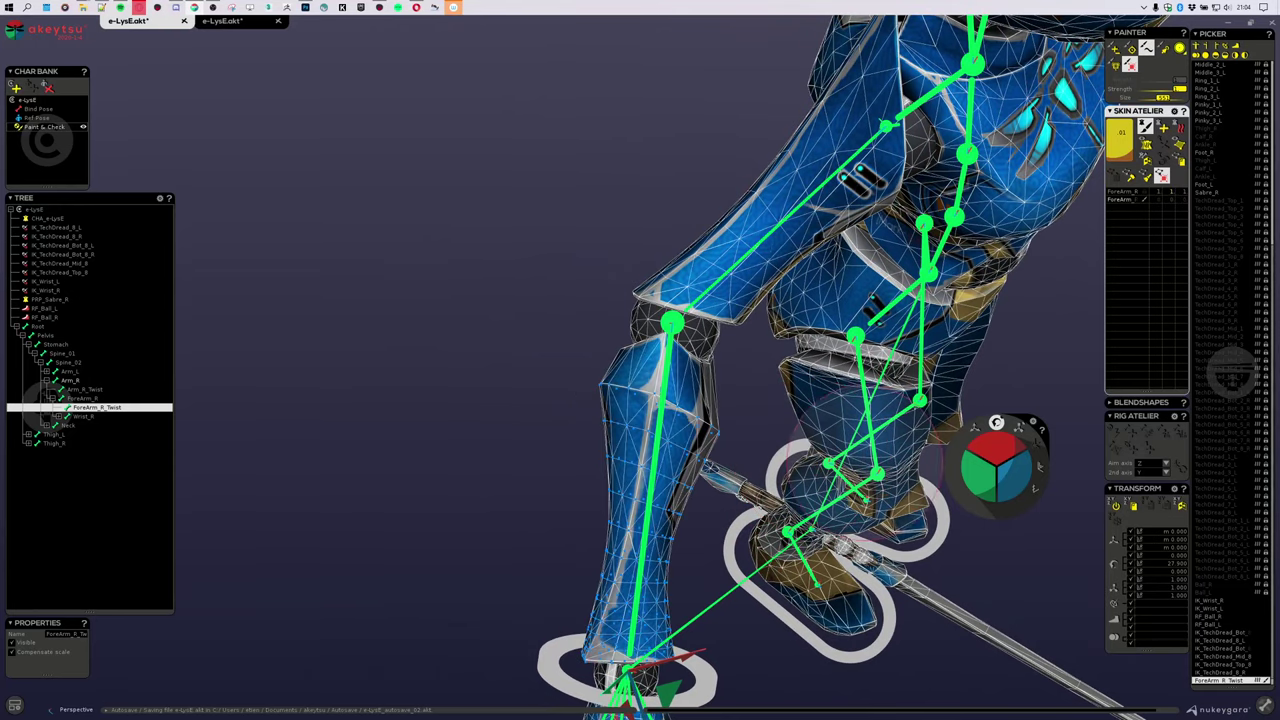
Step: Raise the ForeArm_R_Twist weights progressively from the elbow towards mid-forearm, from 0.08 up to 0.36, using 0.01 steps
scroll(1123, 136, up, 1)
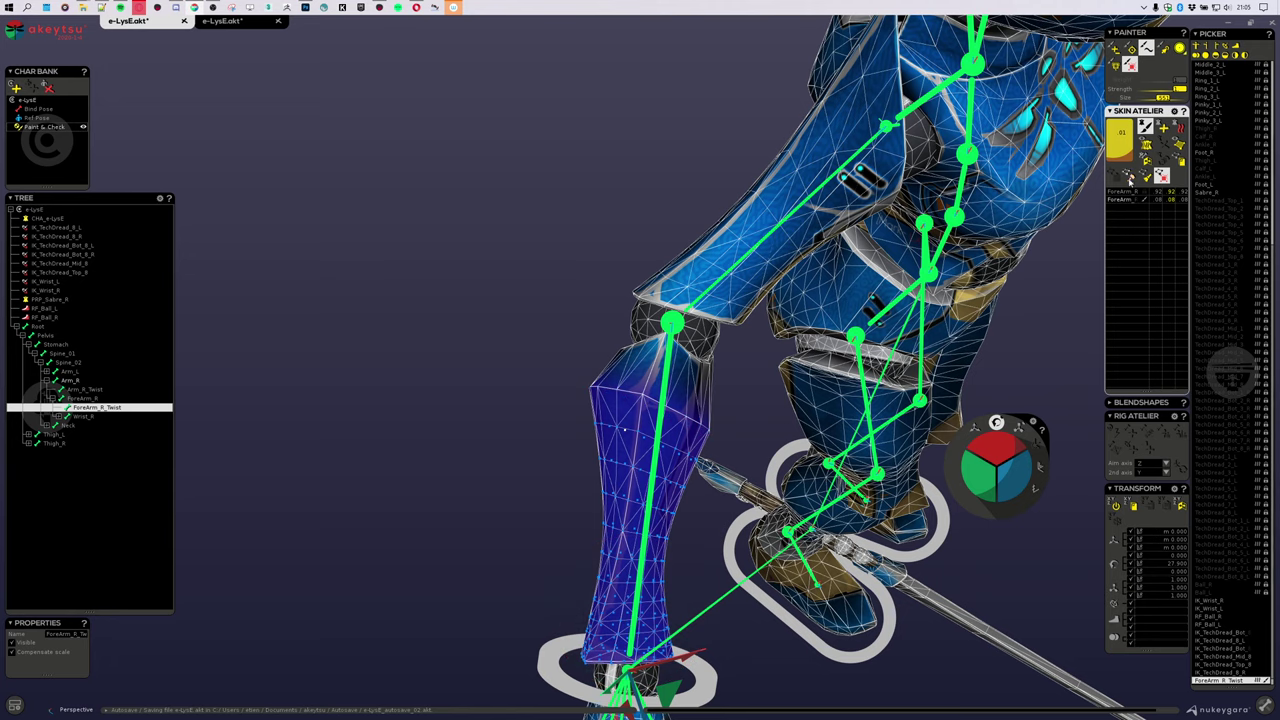
drag(1123, 143, 1122, 112)
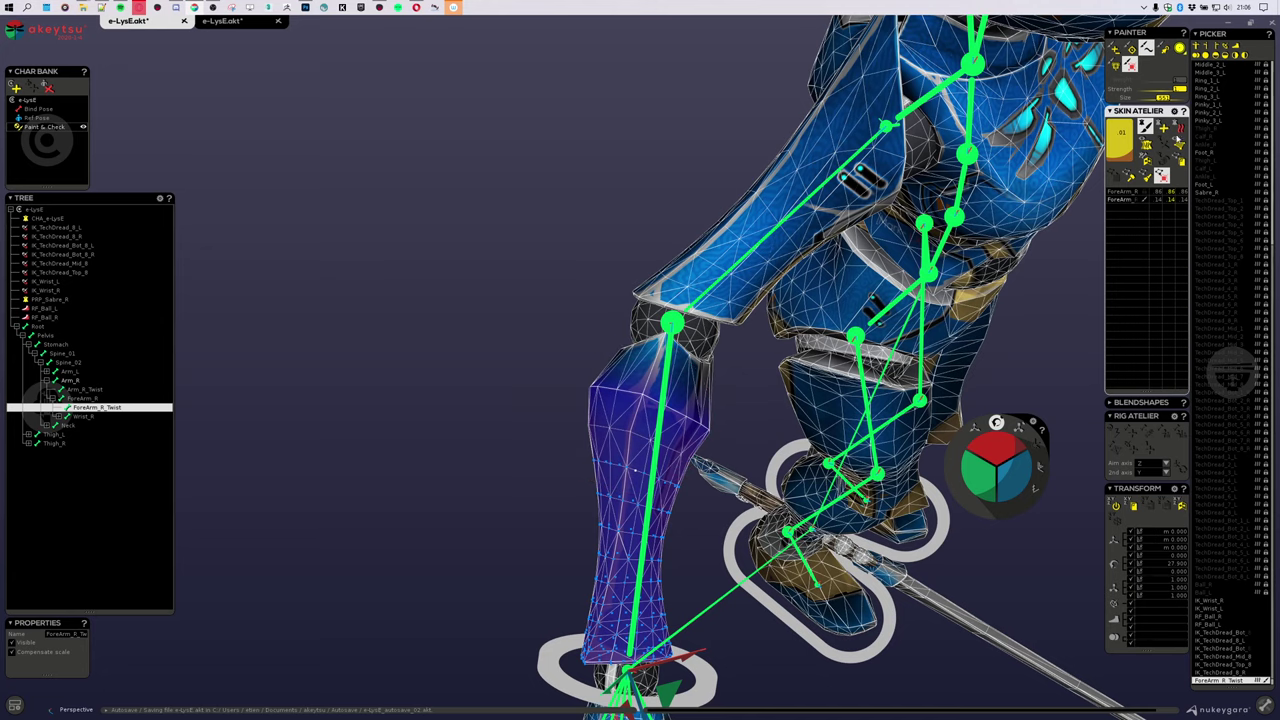
drag(1115, 152, 1119, 131)
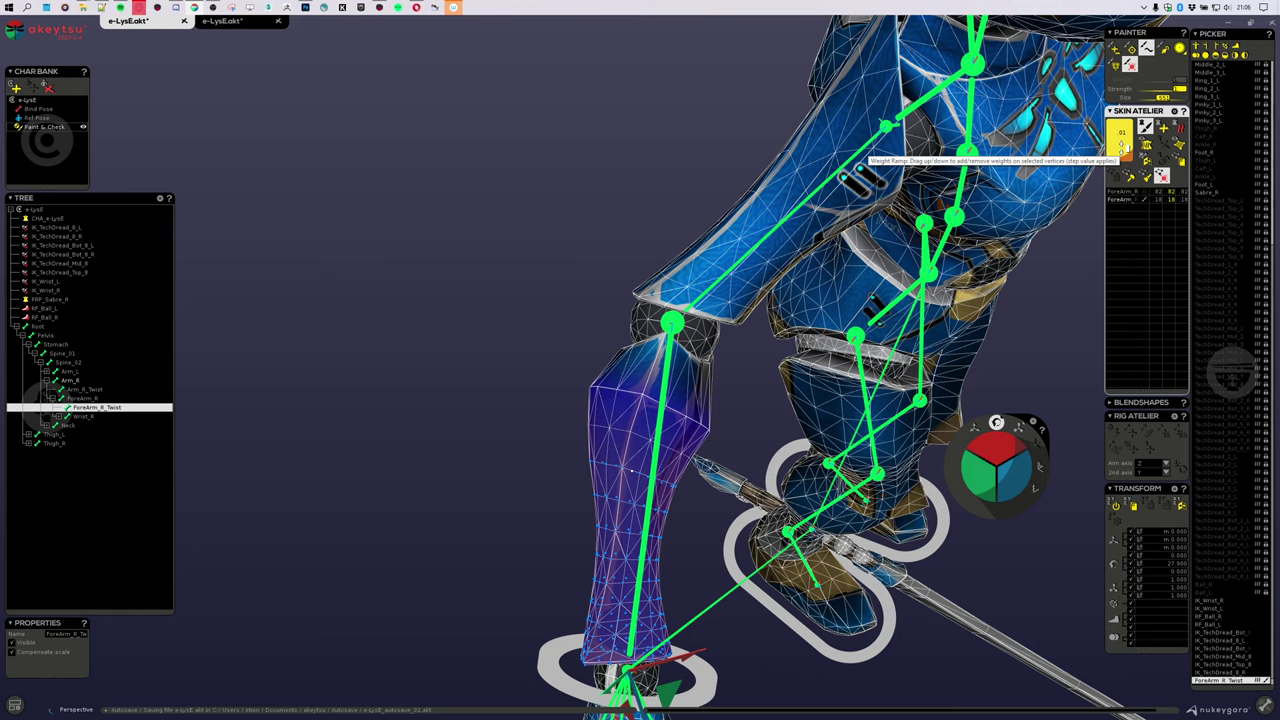
drag(1122, 151, 1120, 129)
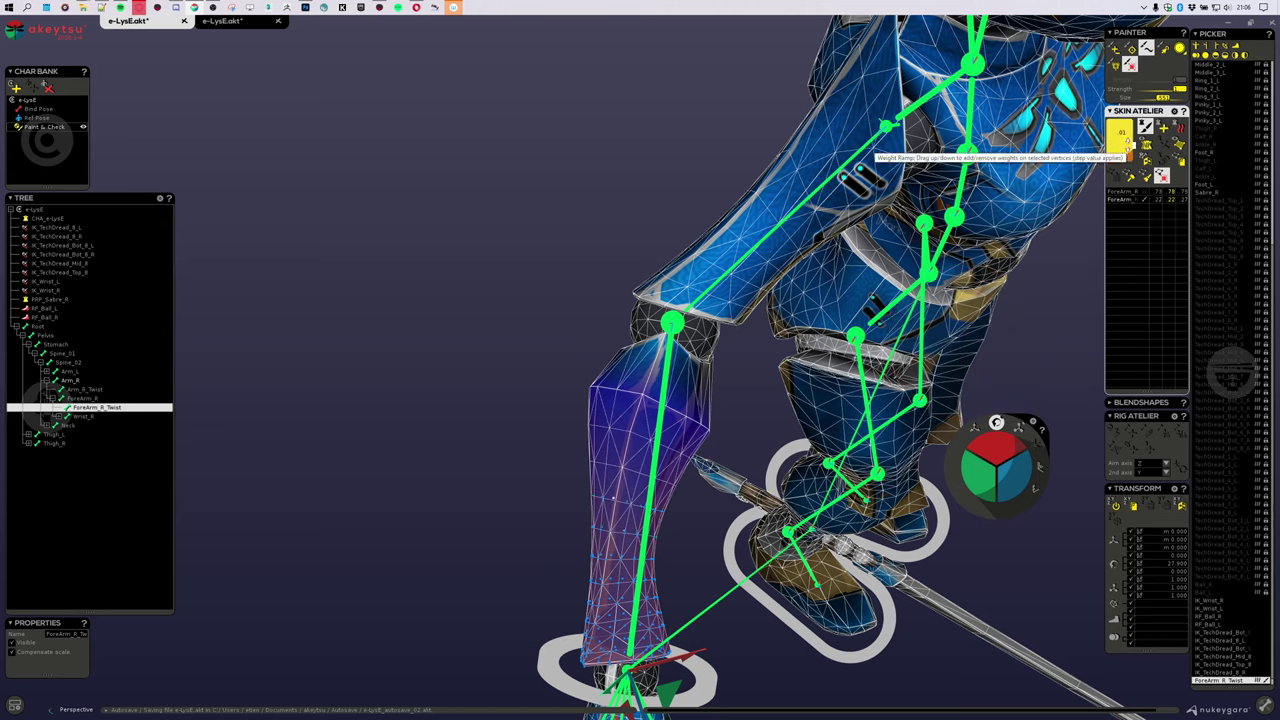
drag(1121, 140, 1122, 98)
drag(1121, 149, 1146, 203)
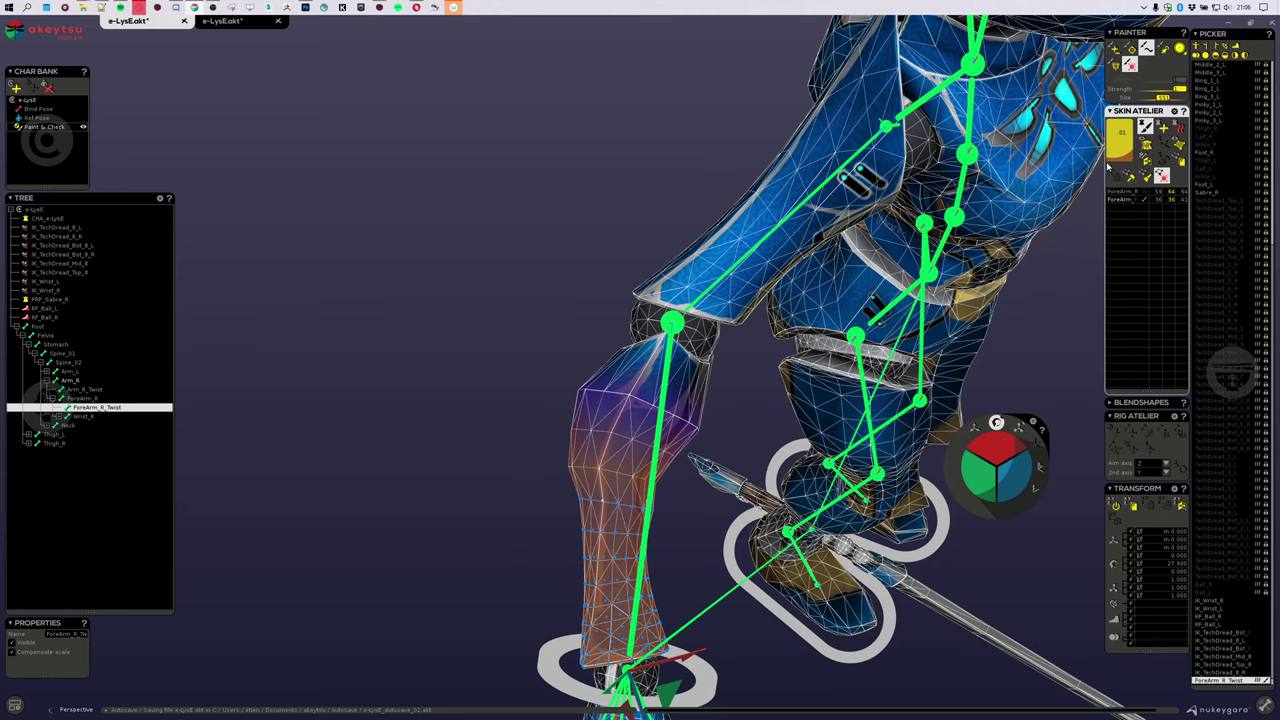
Step: Continue the ForeArm_R_Twist weight gradient down to the wrist, ramping successive vertex rows from 0.44 up to 0.97
click(1118, 148)
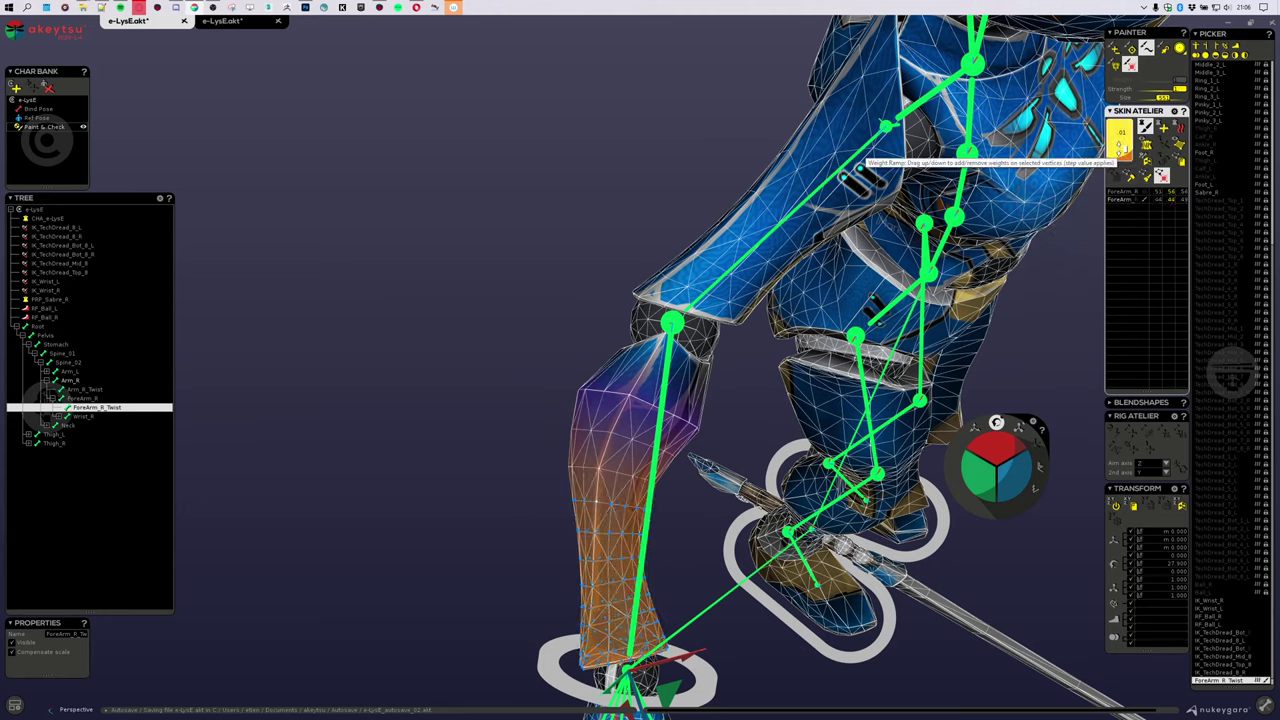
click(1119, 140)
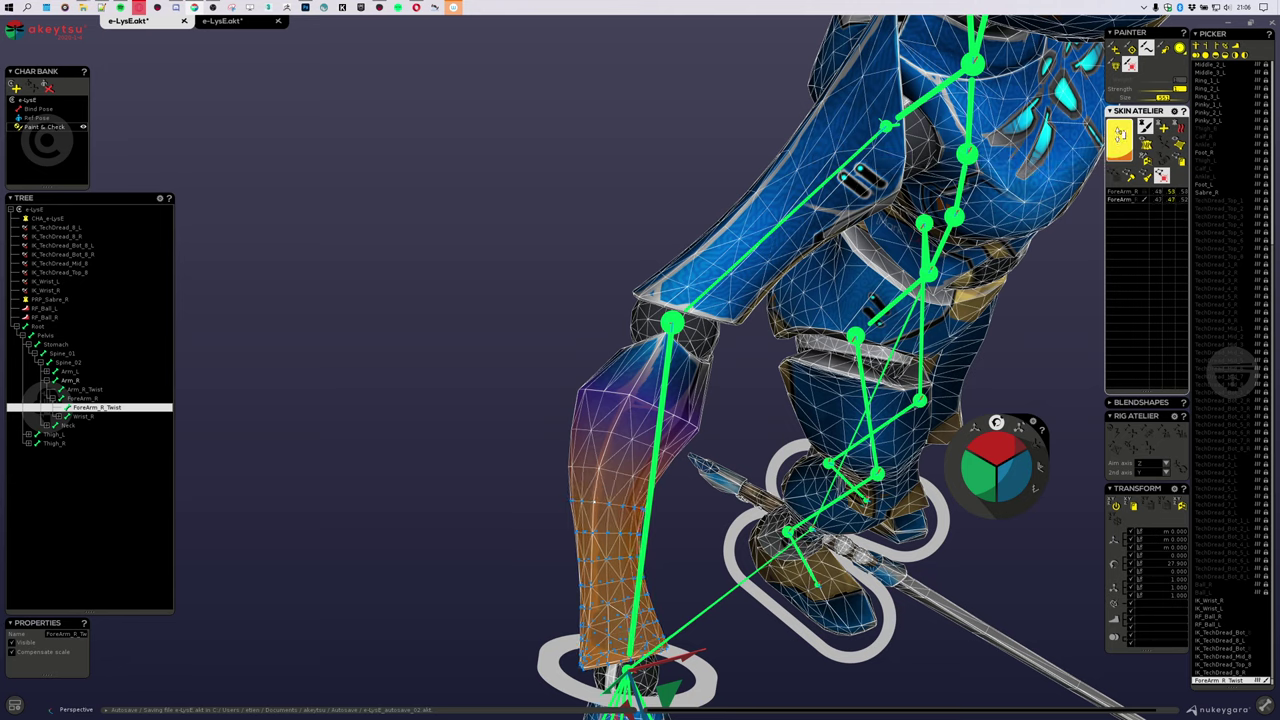
click(1119, 137)
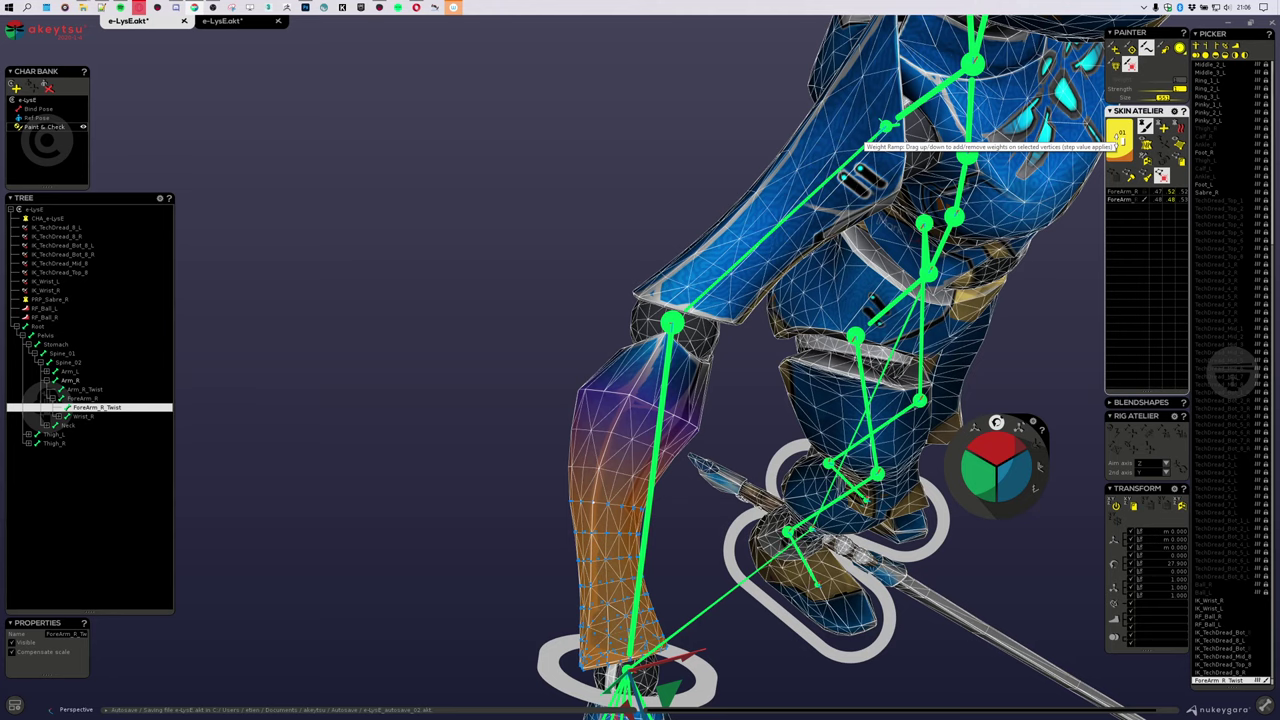
drag(1120, 140, 1122, 132)
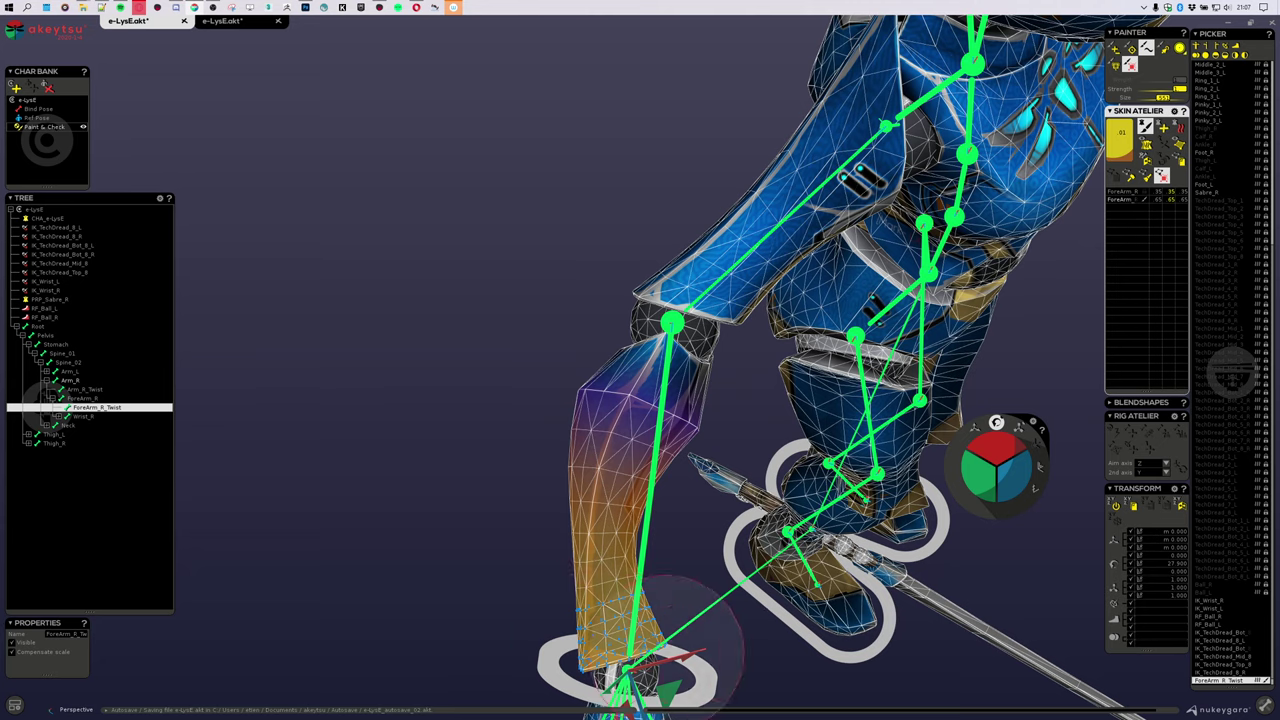
drag(1121, 149, 1121, 126)
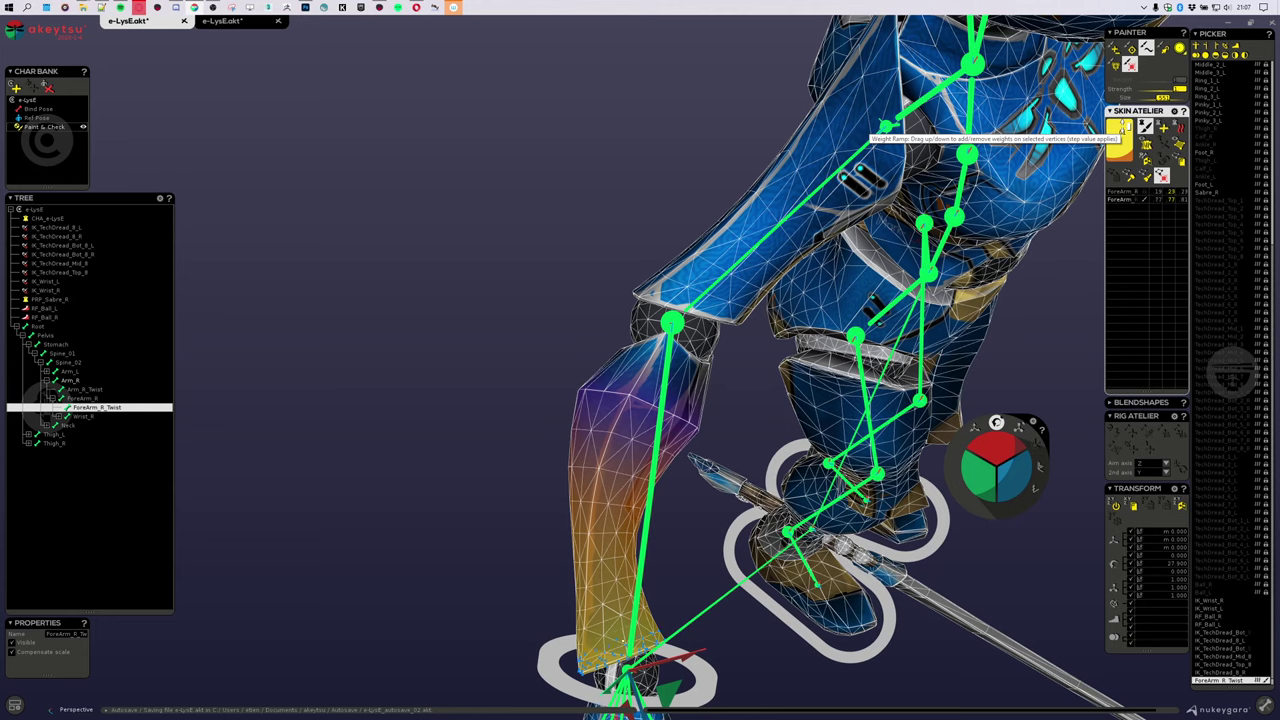
mouse_move(1120, 131)
mouse_down()
mouse_move(1125, 113)
mouse_move(1118, 139)
mouse_up()
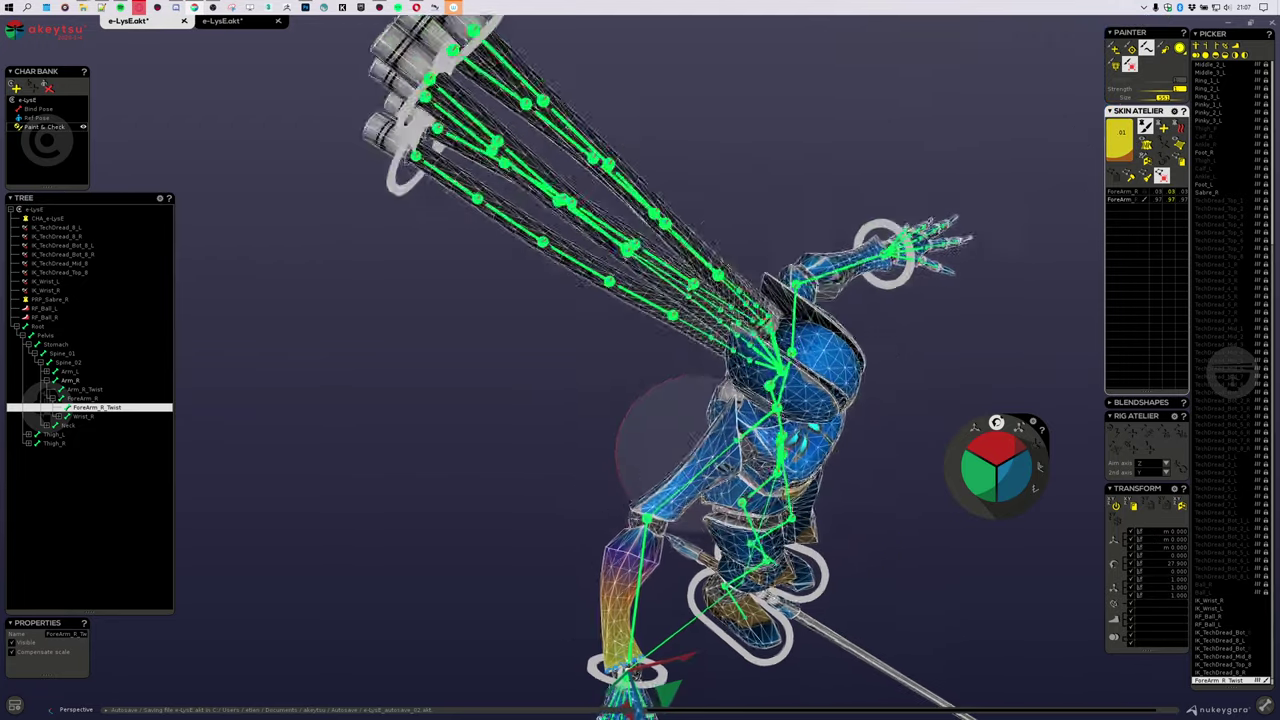
Step: Inspect the twisted right forearm, undo the ForeArm_R_Twist test rotation and leave vertex weight editing
scroll(692, 452, down, 1)
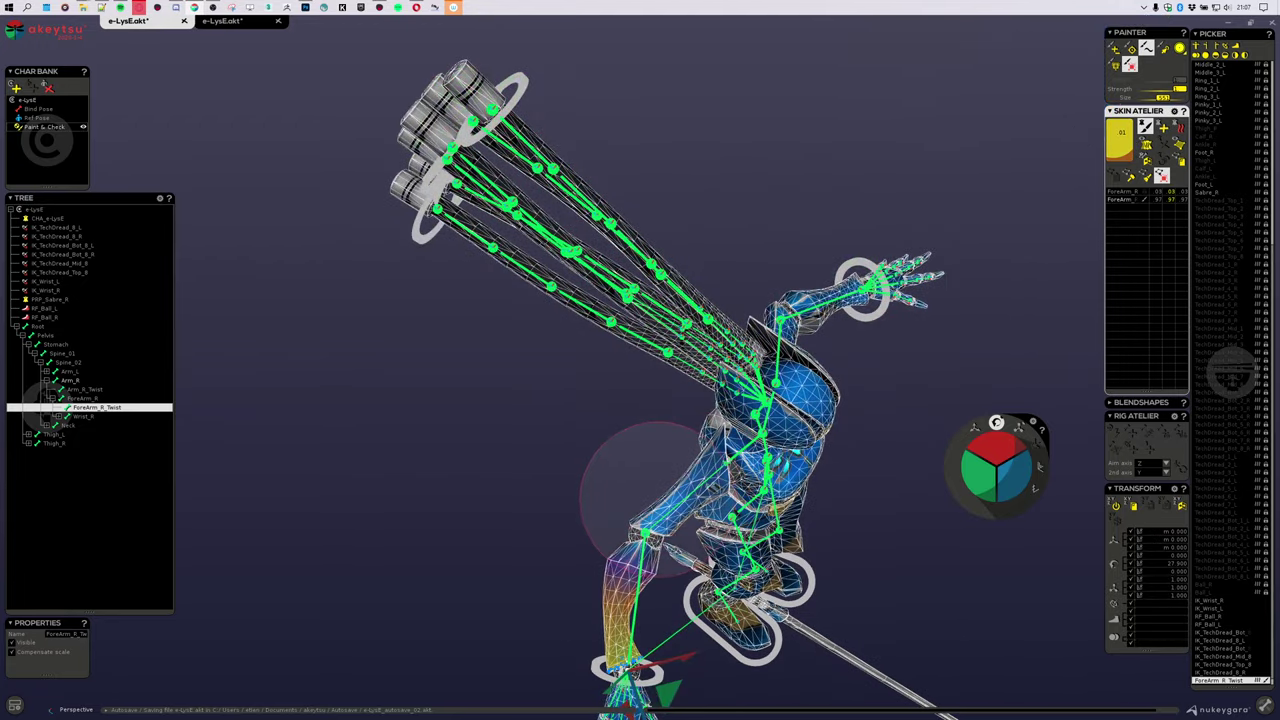
alt+drag(543, 493, 493, 411)
alt+middle_drag(629, 529, 752, 453)
alt+right_drag(752, 453, 839, 544)
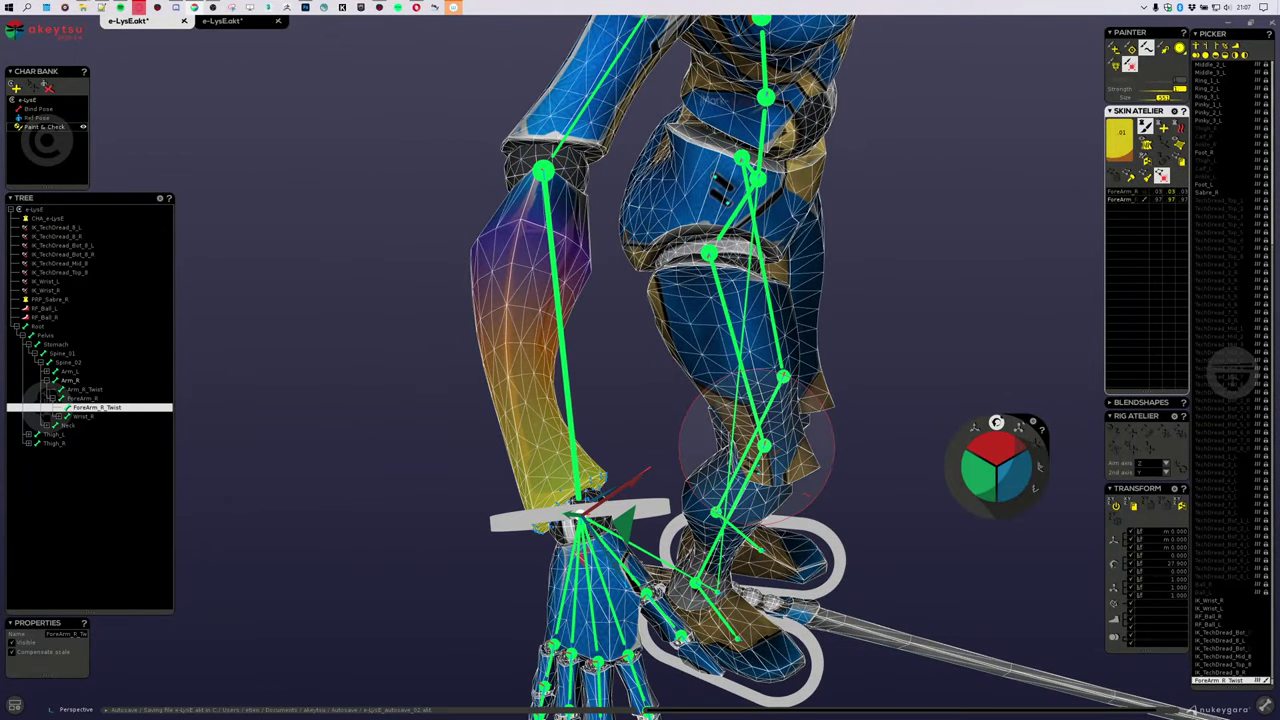
key(ctrl+z)
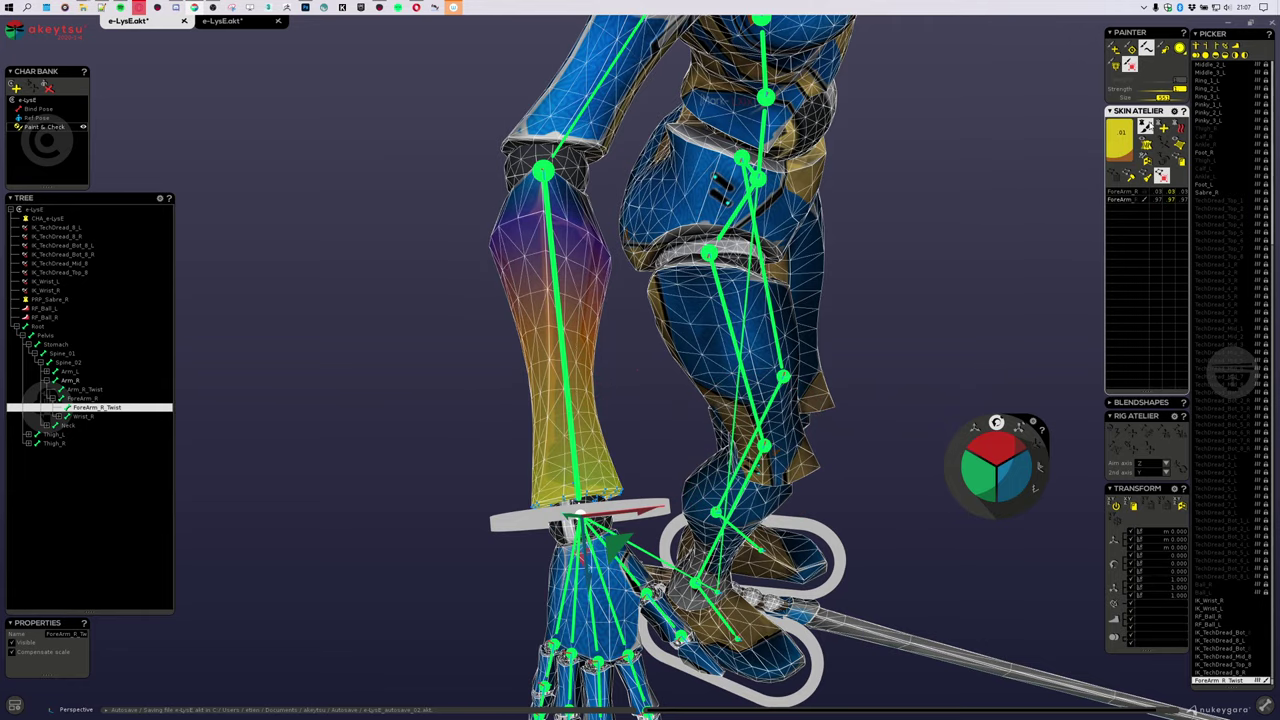
middle_drag(651, 420, 631, 566)
click(654, 553)
scroll(630, 569, up, 3)
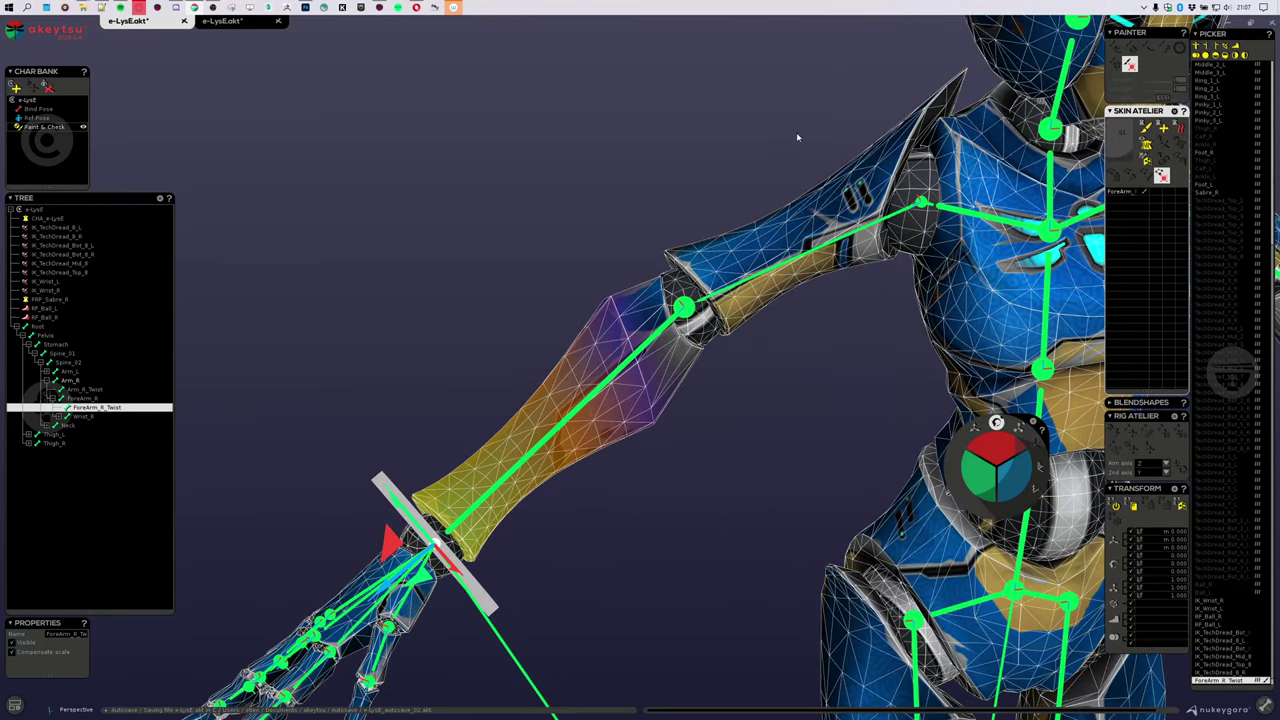
Step: Check the right arm joints' influences and select Arm_R, Arm_R_Twist, ForeArm_R and ForeArm_R_Twist together
alt+drag(797, 382, 862, 272)
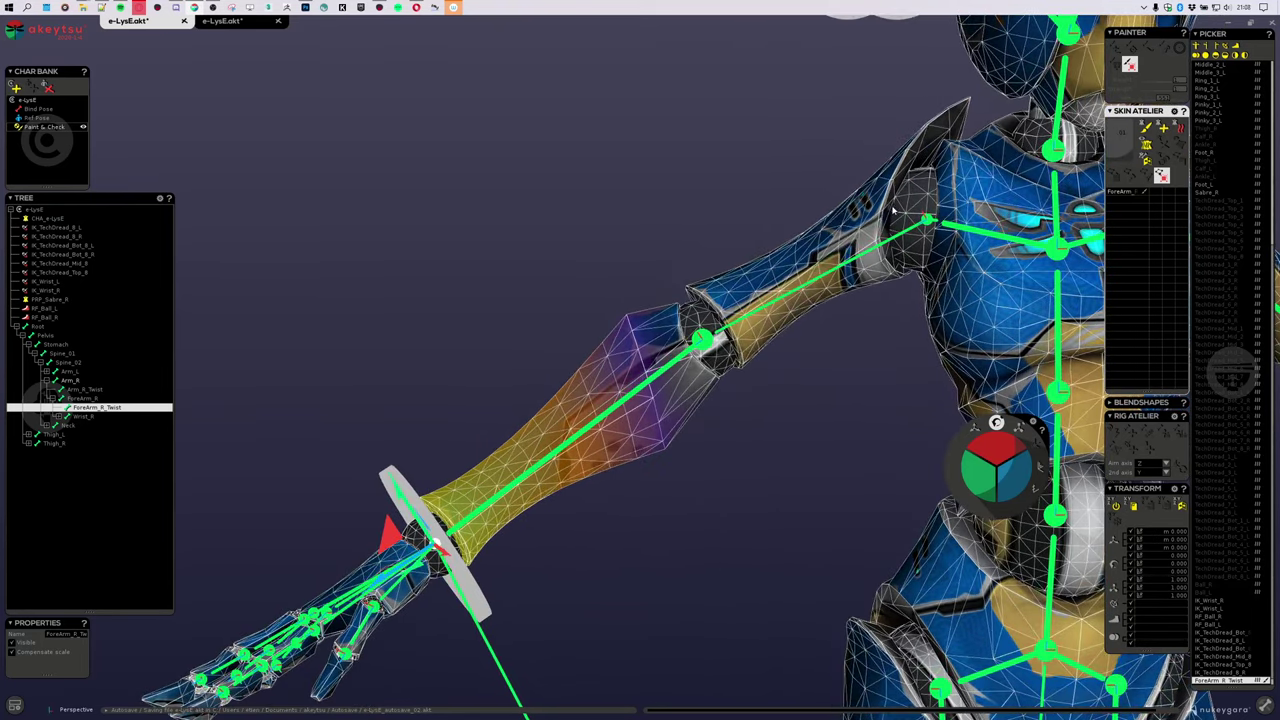
click(932, 225)
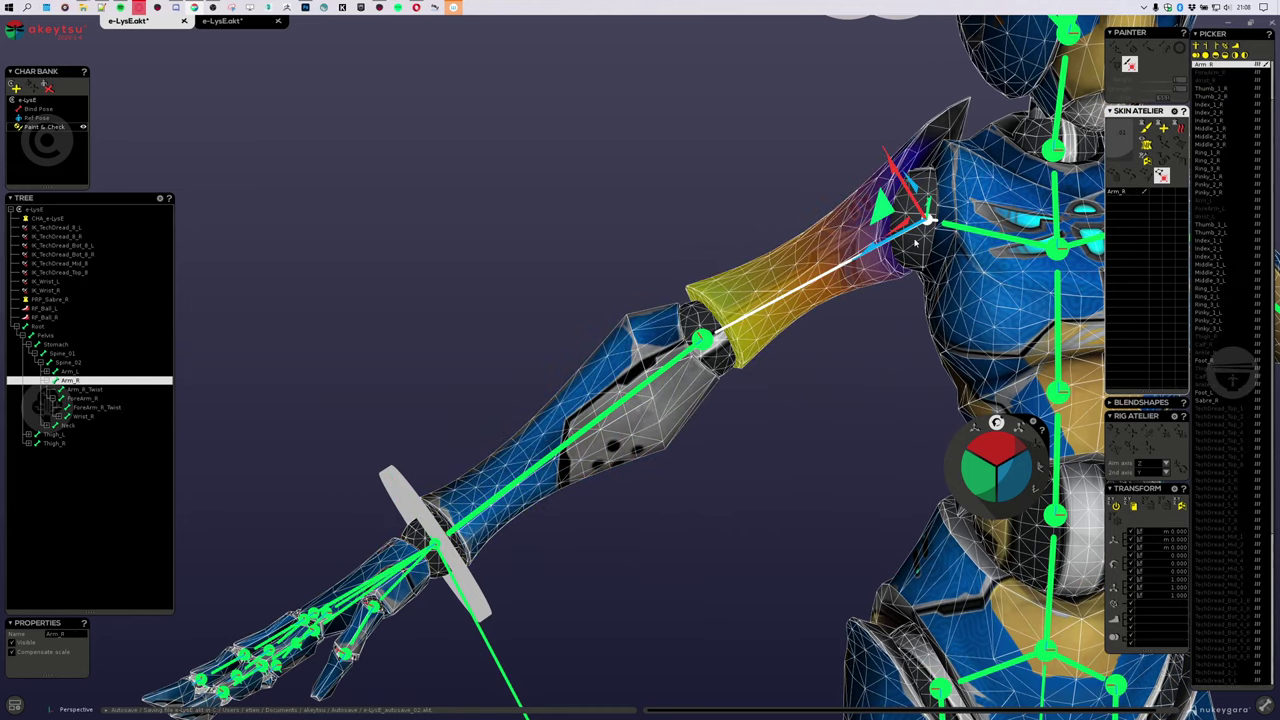
ctrl+click(88, 391)
ctrl+click(92, 399)
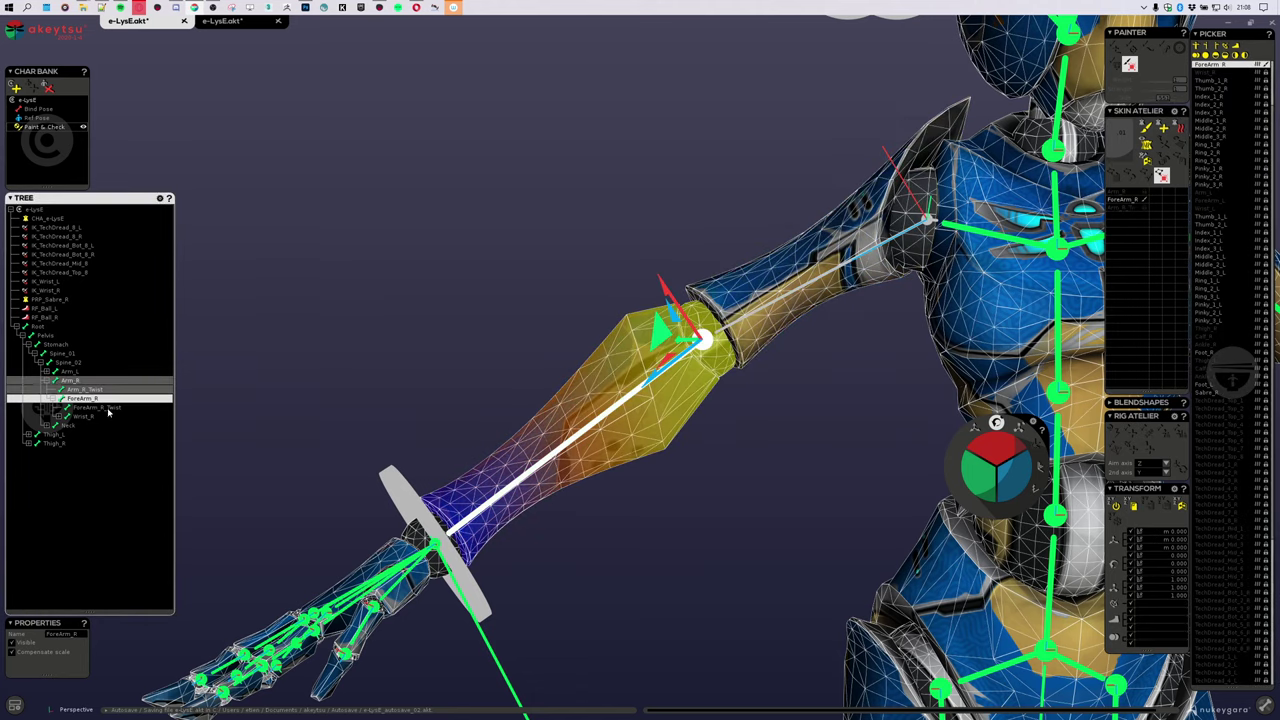
ctrl+click(109, 408)
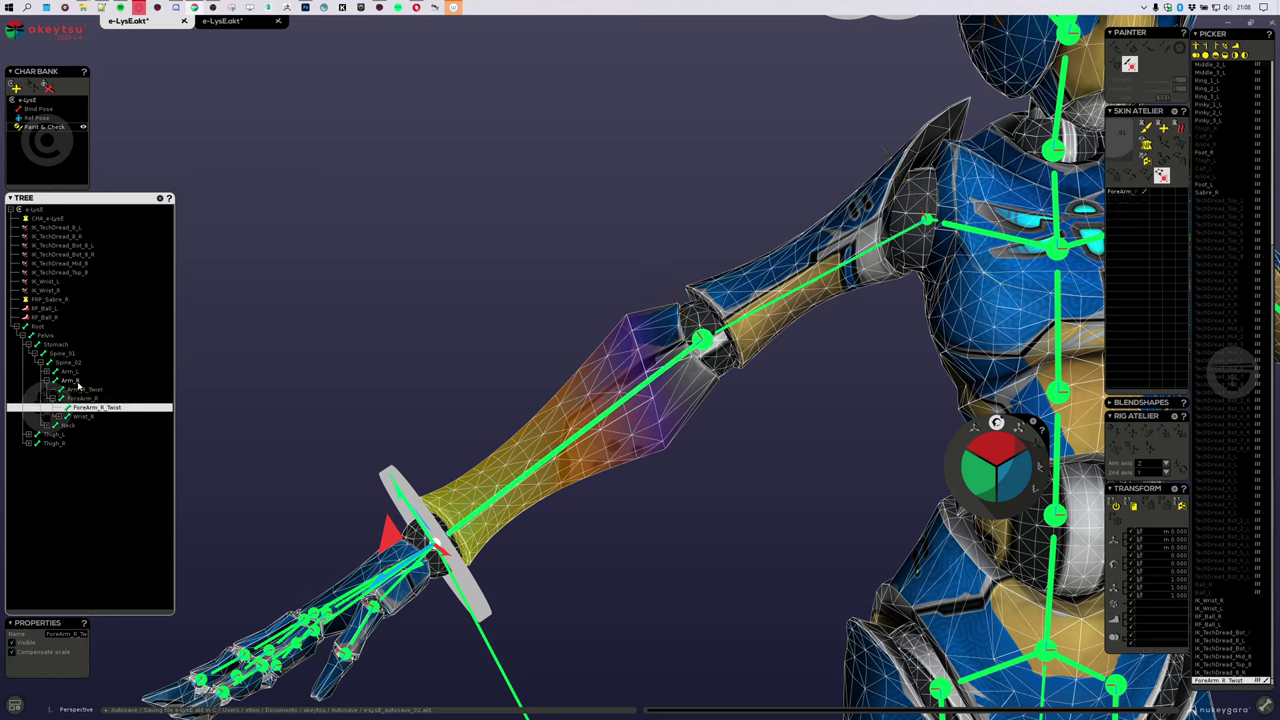
shift+click(78, 383)
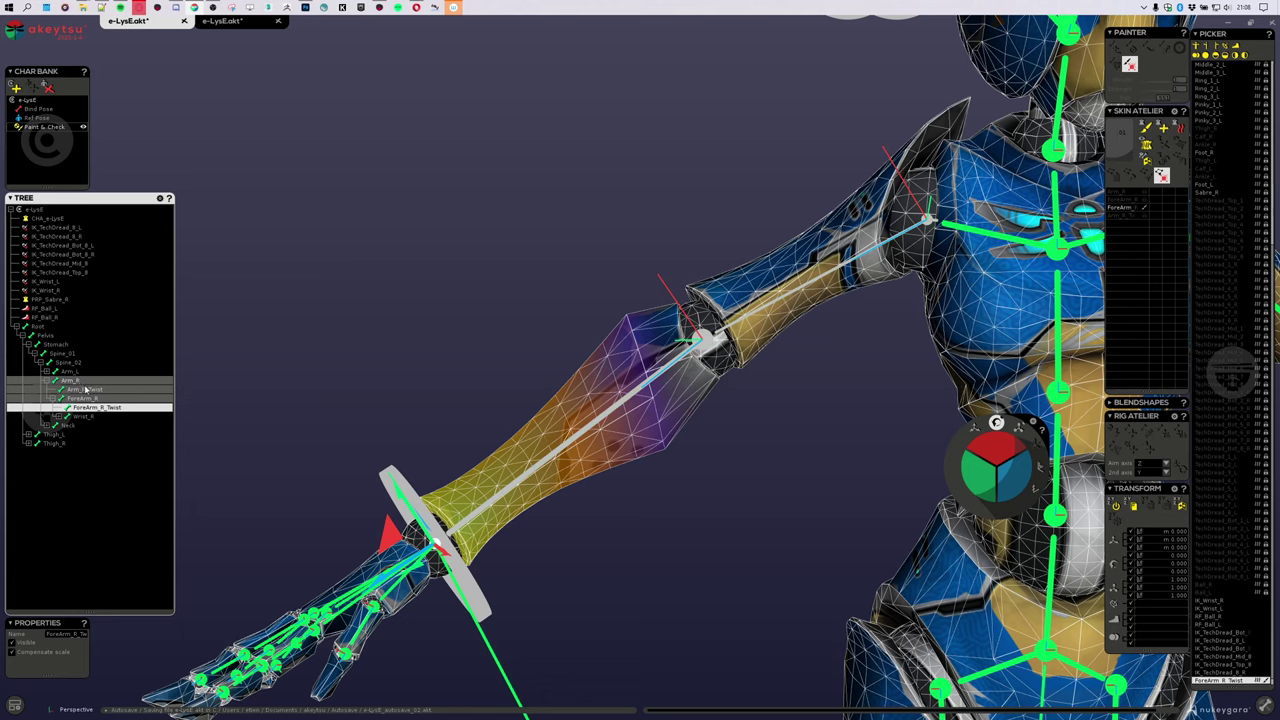
click(86, 382)
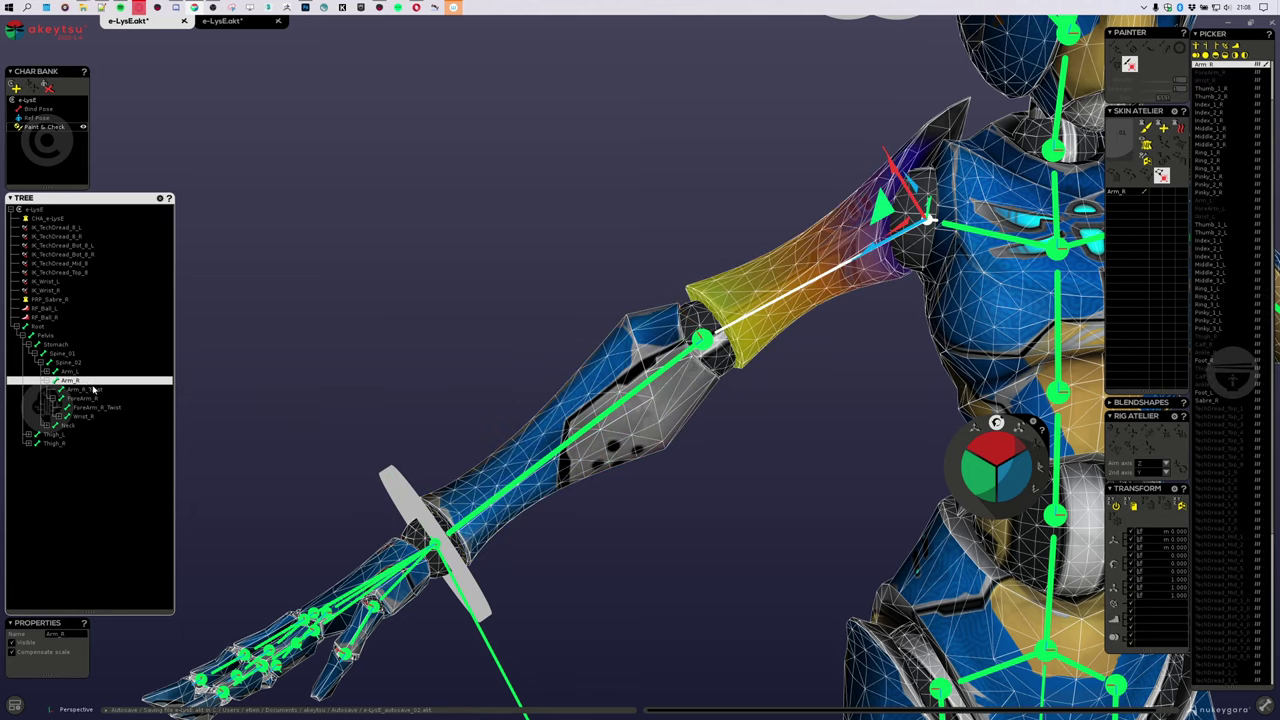
click(92, 407)
shift+click(78, 383)
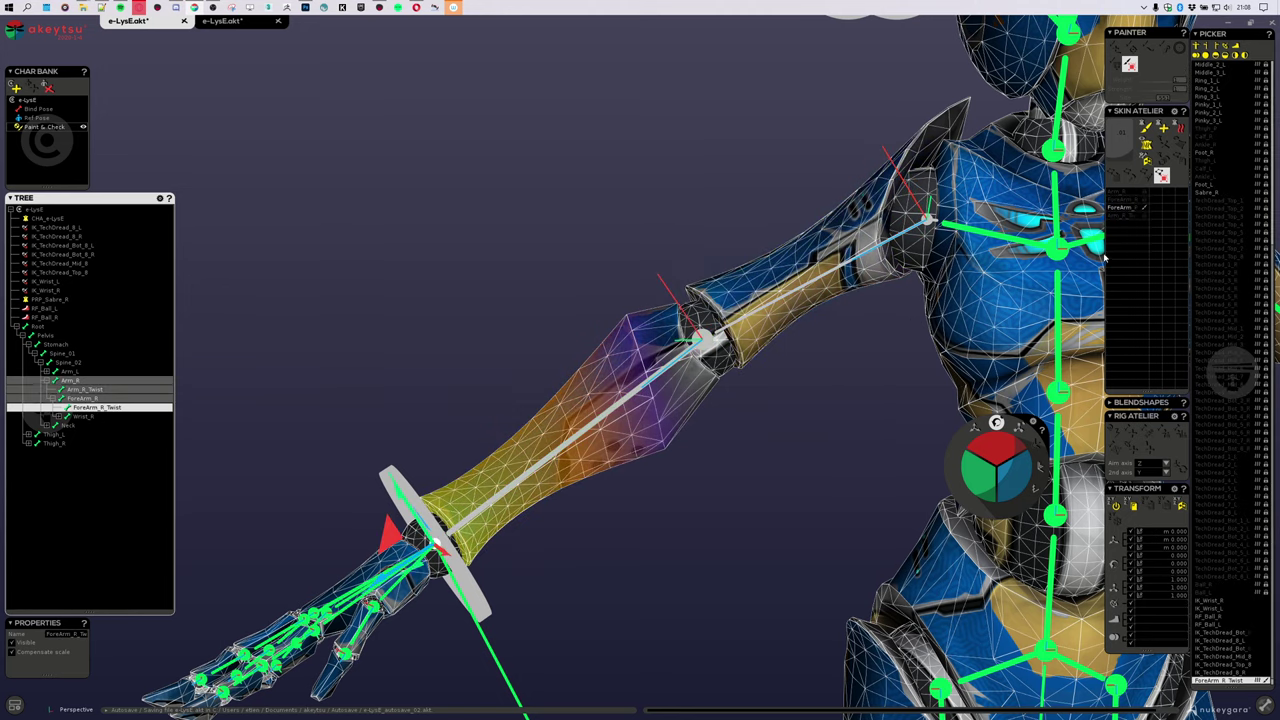
Step: Move the selected right arm joints directly below Pelvis in the joint picking order, and place Arm_R_Twist above Arm_R
scroll(1234, 294, up, 10)
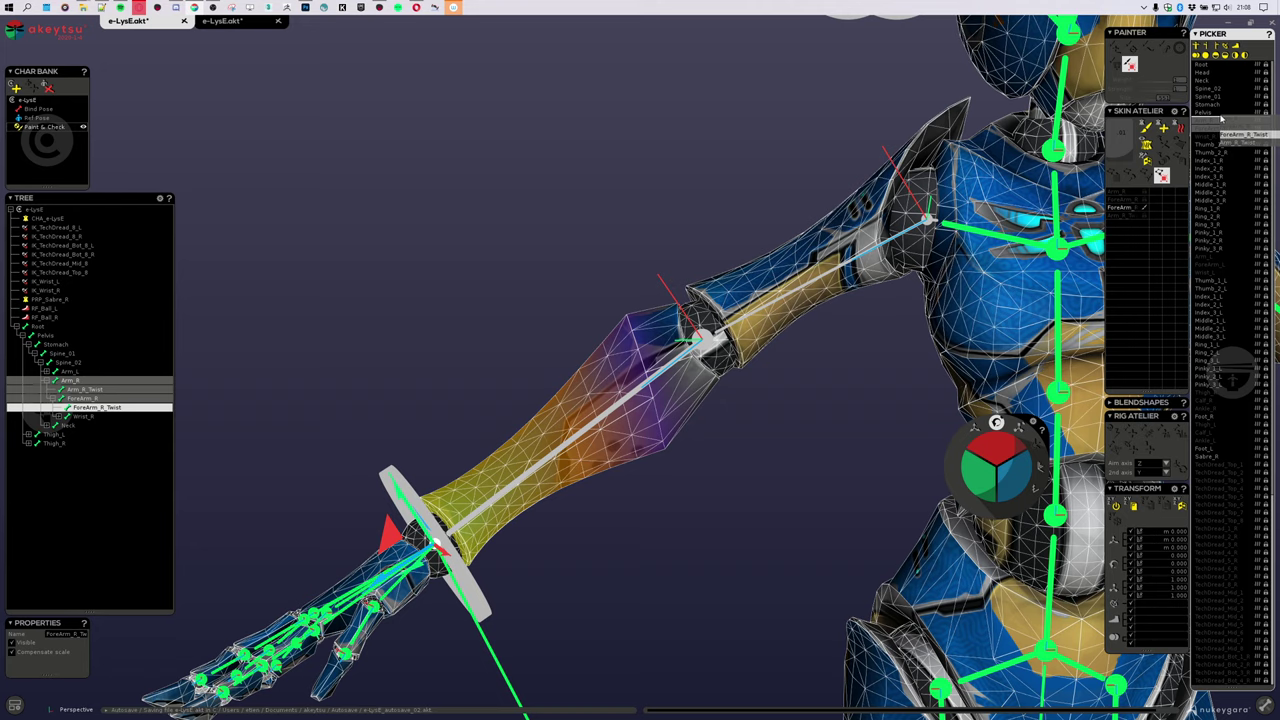
drag(1221, 119, 1221, 119)
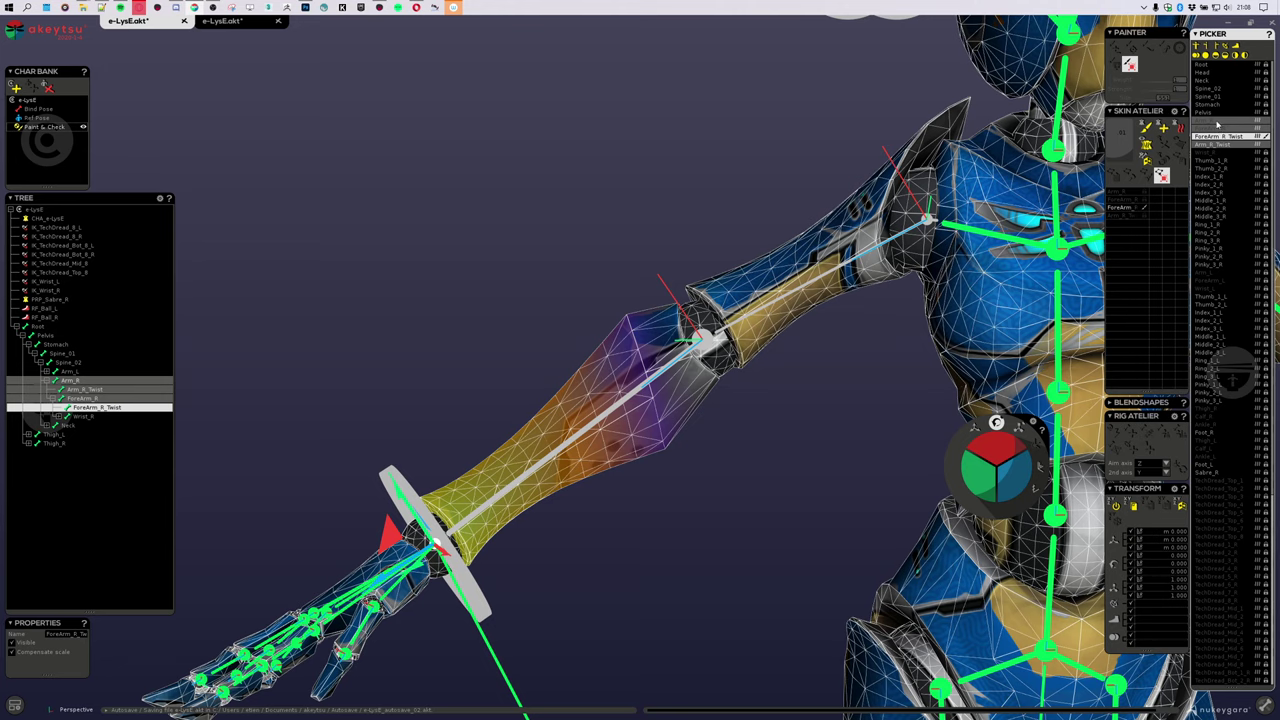
drag(1217, 124, 1220, 122)
click(1237, 145)
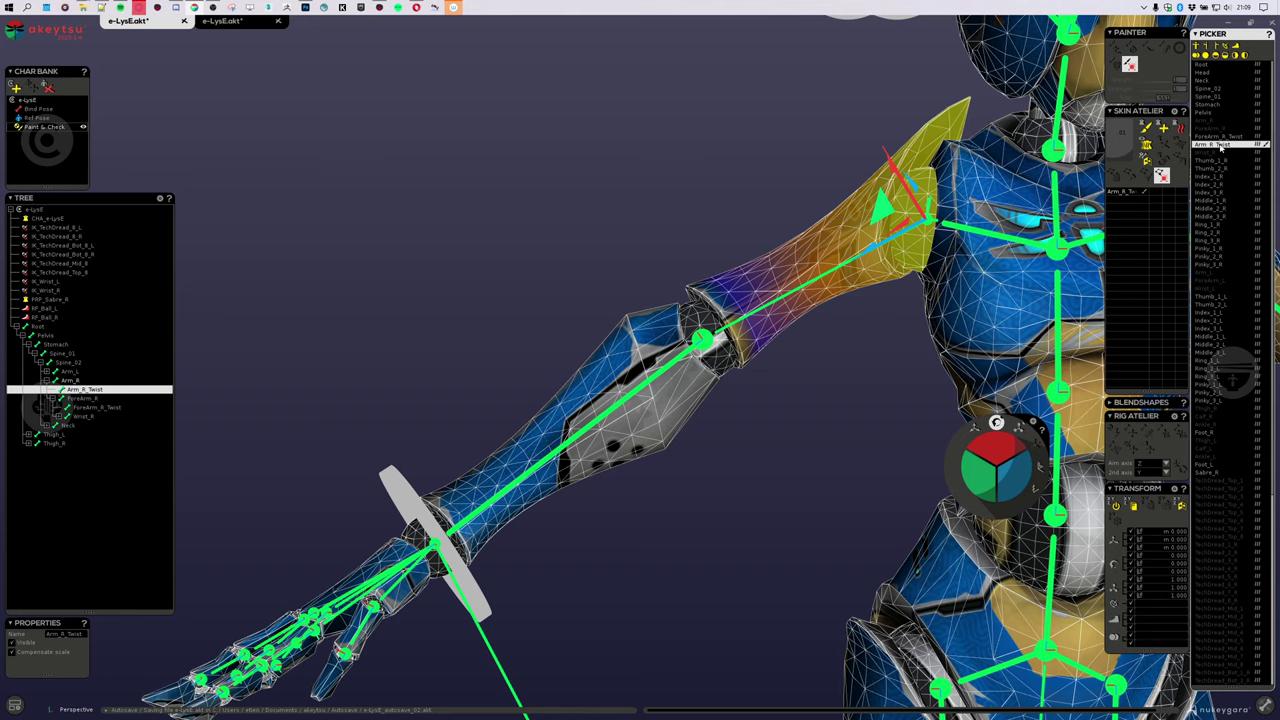
drag(1220, 147, 1223, 121)
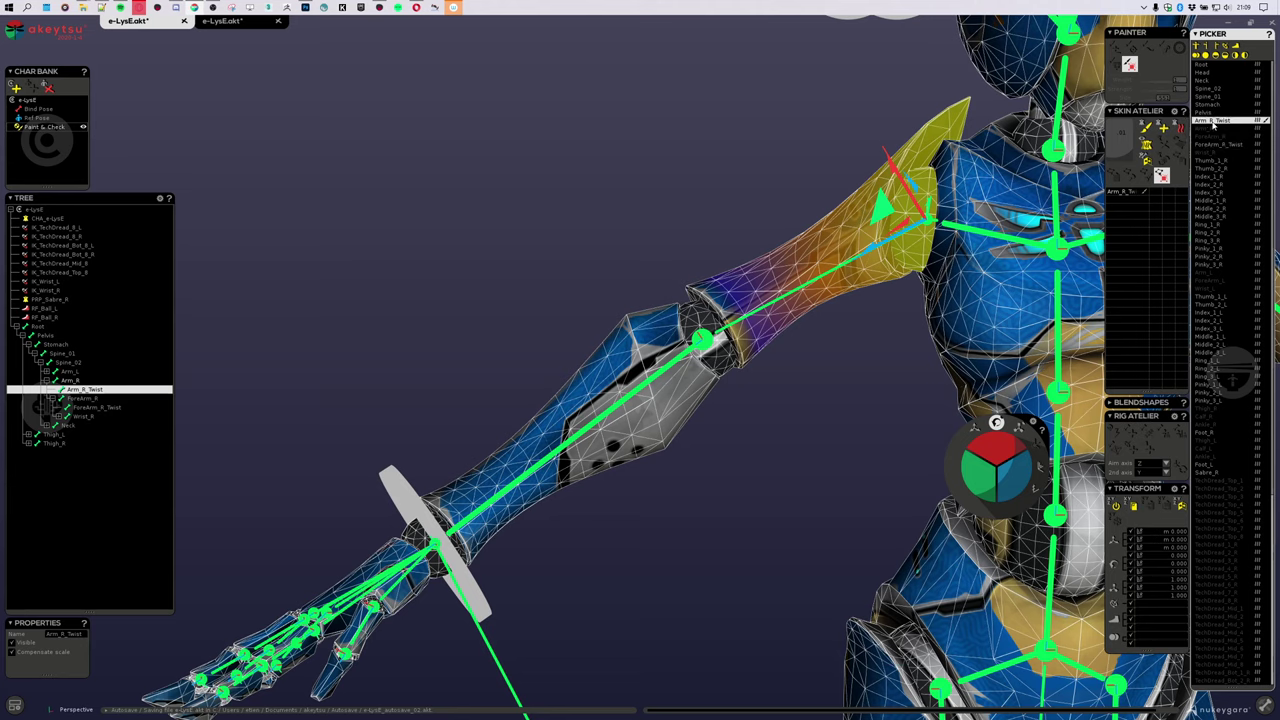
Step: Check the skin influence areas of Arm_R and the right forearm joints, ending with ForeArm_R_Twist selected
click(782, 298)
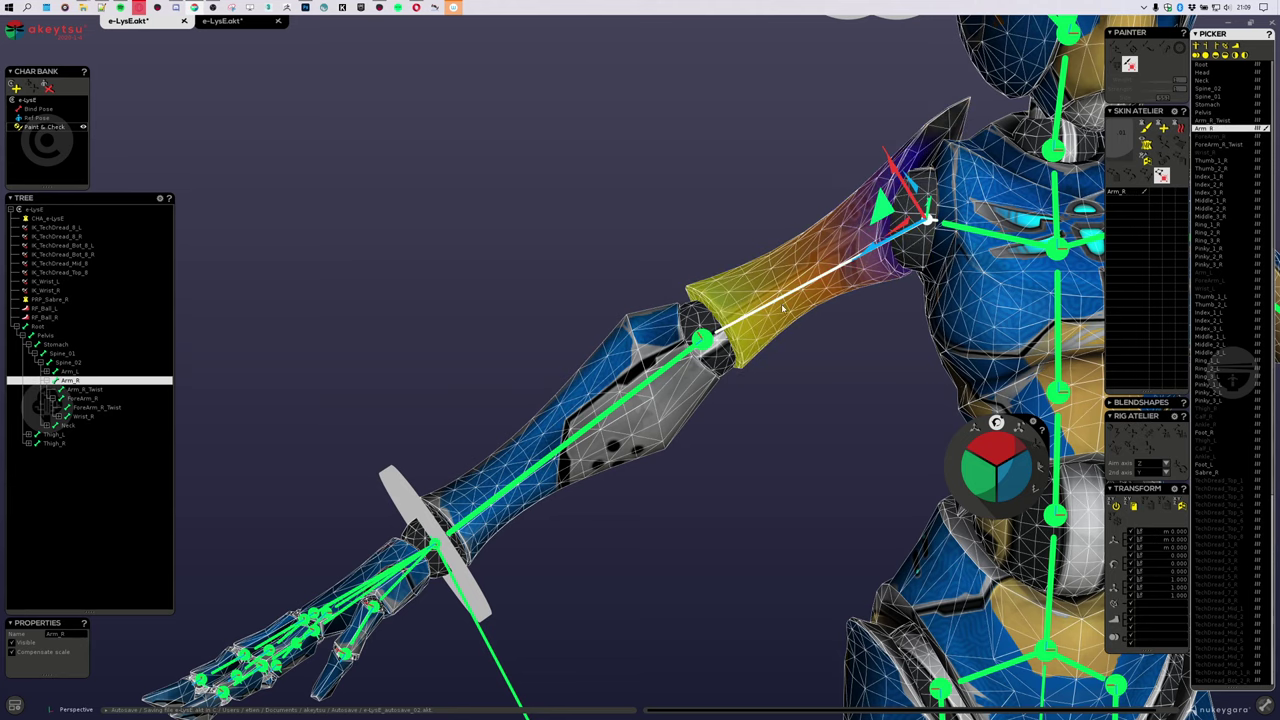
click(655, 376)
key(Down)
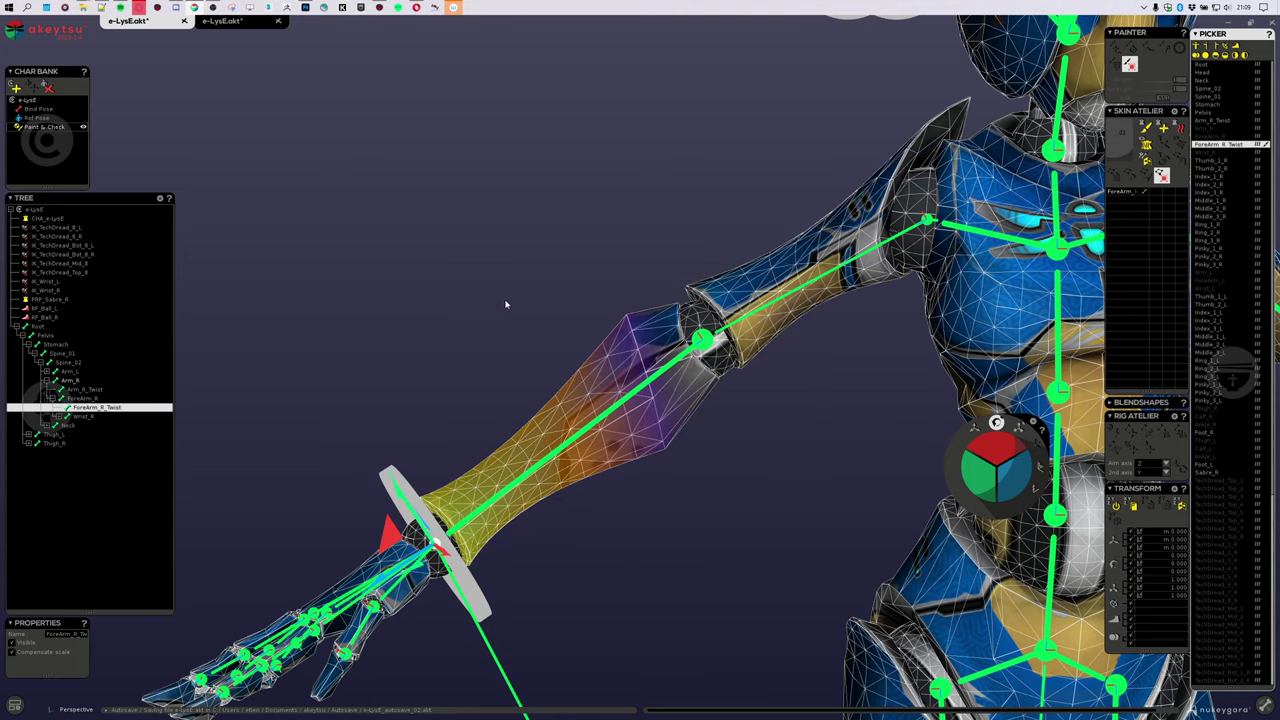
Step: Compare the skin influence areas of Arm_R, Arm_R_Twist, ForeArm_R and ForeArm_R_Twist by switching between the joints and viewing the arm from several angles
alt+drag(510, 294, 605, 352)
key(Up)
key(Up)
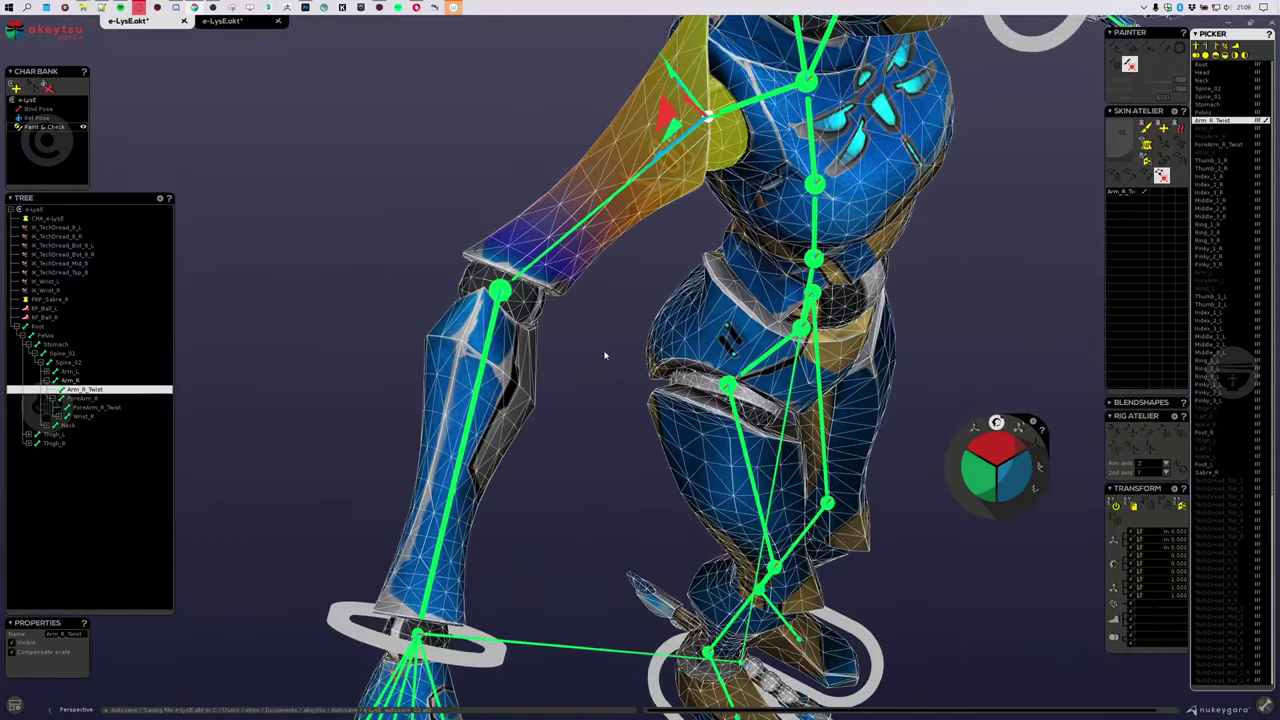
scroll(603, 349, down, 3)
key(Down)
key(Down)
key(Up)
key(Up)
key(Down)
key(Down)
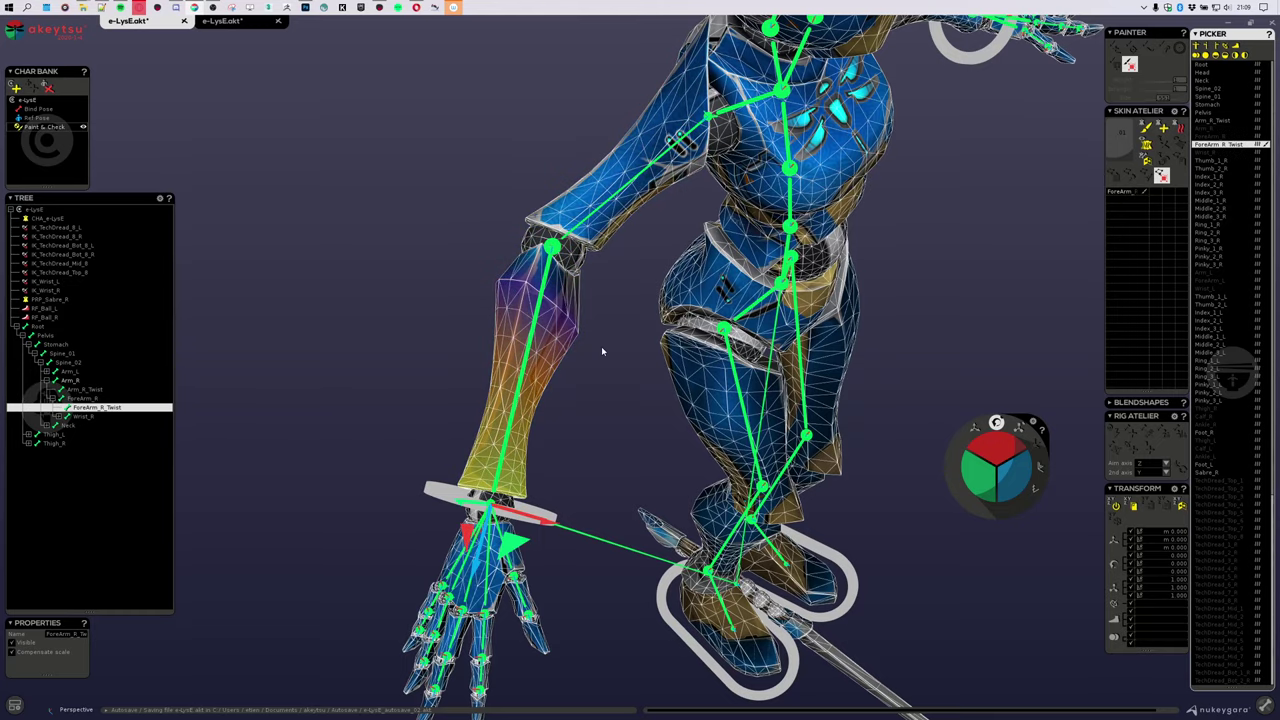
key(Up)
key(Up)
key(Down)
key(Down)
key(Up)
key(Up)
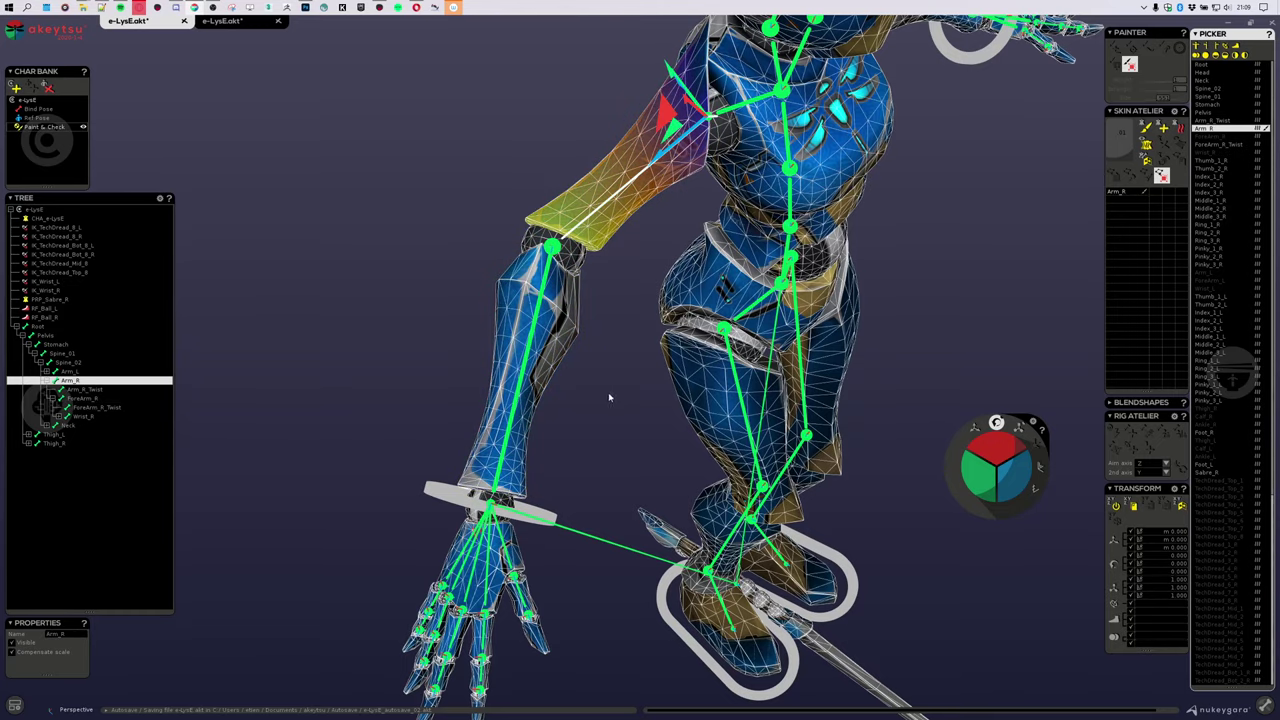
alt+drag(608, 392, 525, 342)
alt+middle_drag(525, 342, 663, 466)
scroll(652, 456, up, 4)
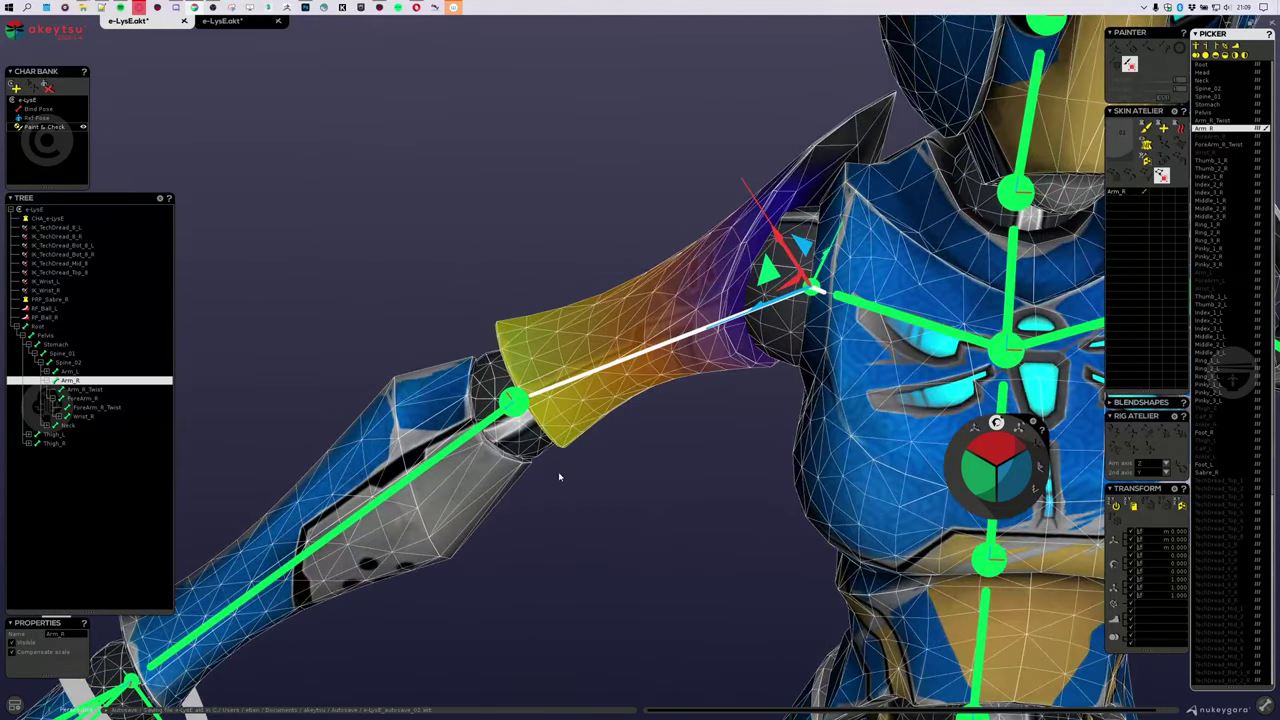
alt+drag(575, 477, 686, 422)
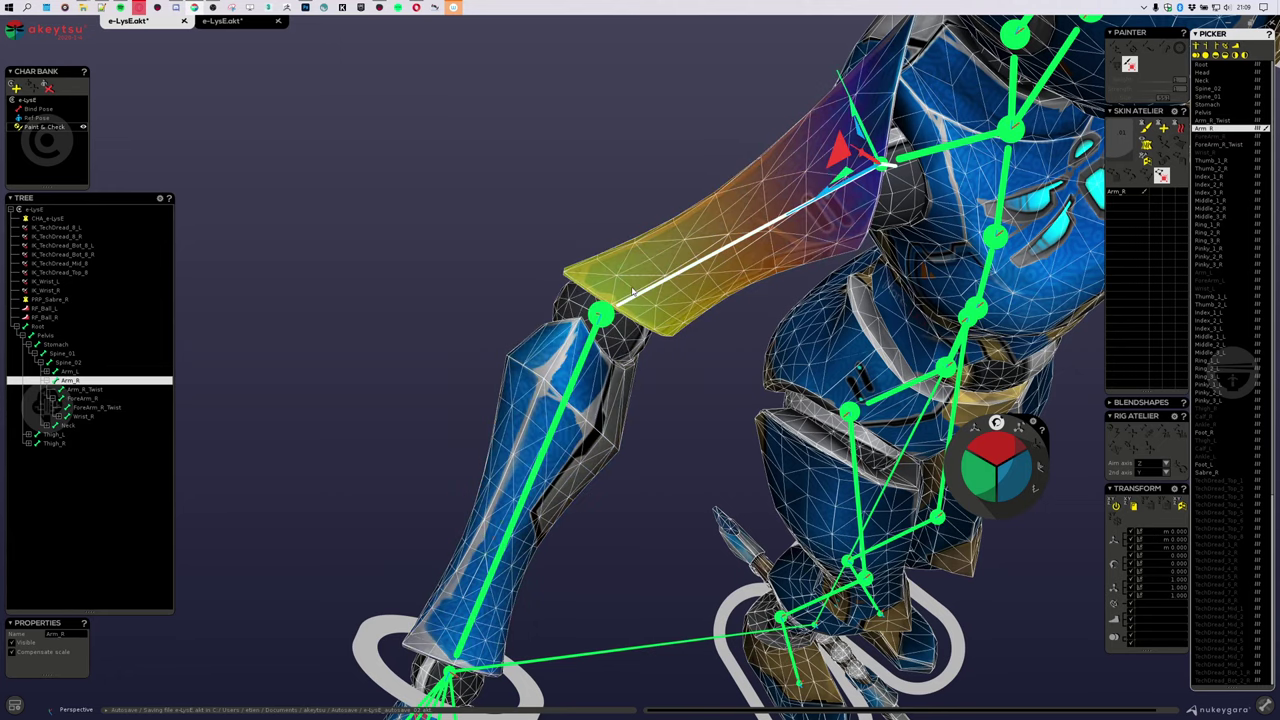
Step: Test-rotate ForeArm_R to check how the right elbow bends, and undo the rotation
click(577, 372)
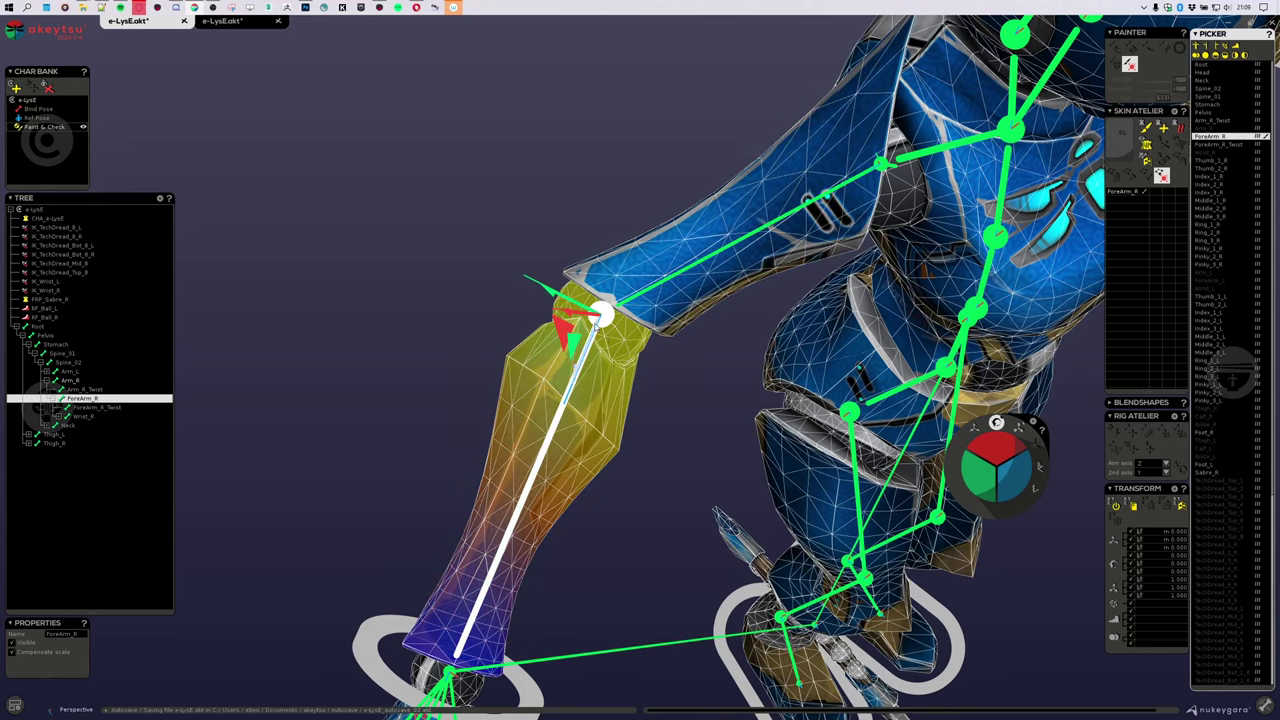
alt+drag(599, 330, 666, 409)
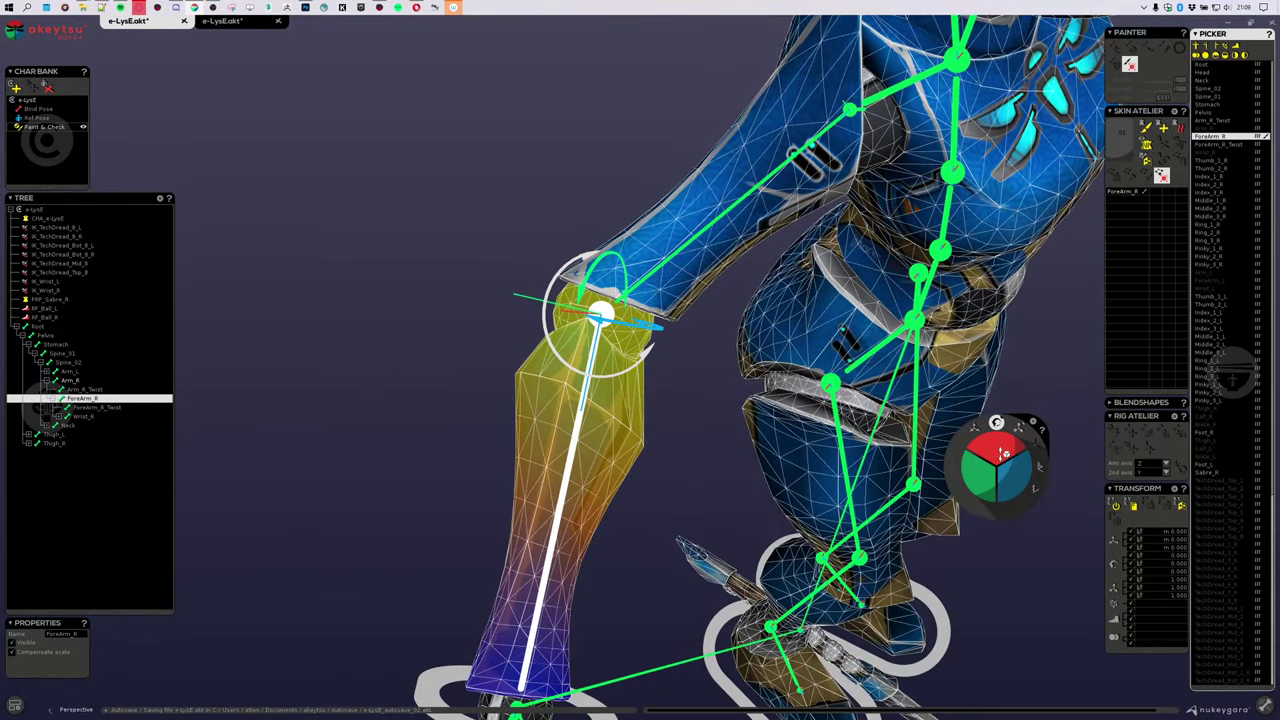
mouse_move(1000, 450)
mouse_down()
mouse_move(950, 453)
mouse_move(1016, 453)
mouse_move(945, 446)
mouse_move(984, 446)
mouse_move(986, 470)
mouse_up()
click(678, 288)
click(598, 395)
key(ctrl+z)
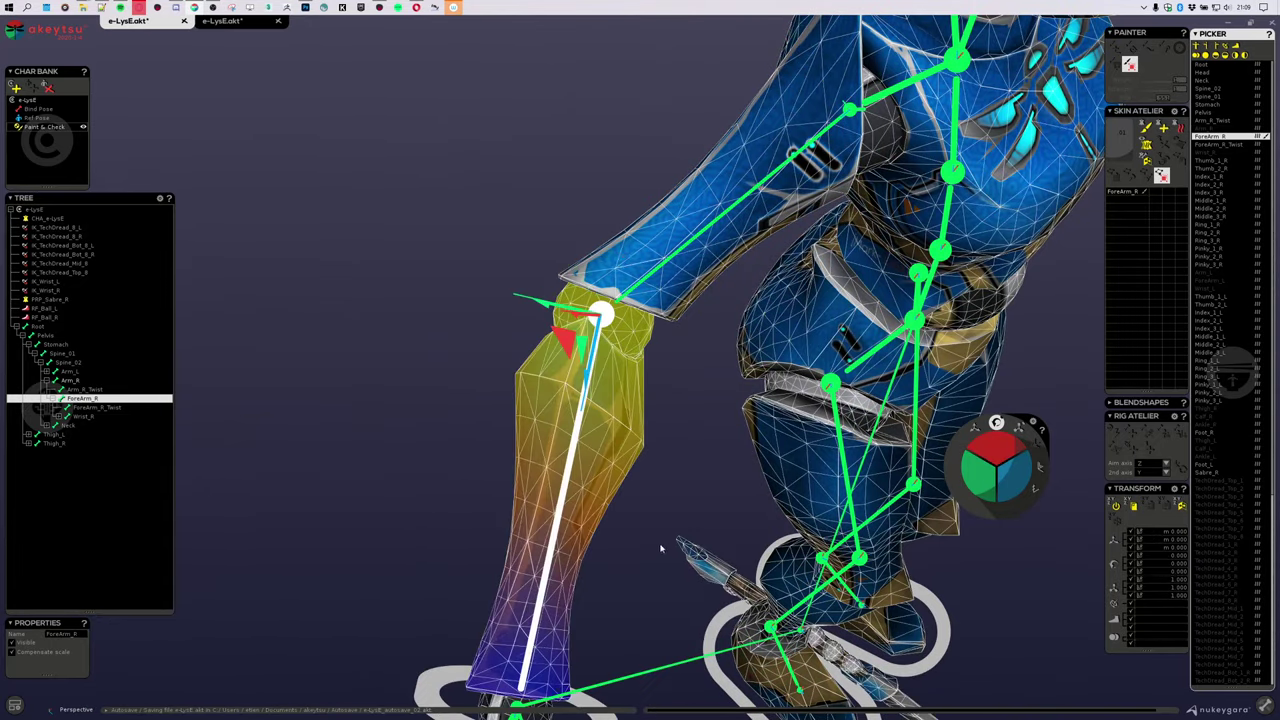
Step: Hide the mesh wireframe and the bone links so only the shaded arm and small joint axes are drawn
alt+drag(664, 549, 486, 599)
alt+middle_drag(486, 599, 635, 450)
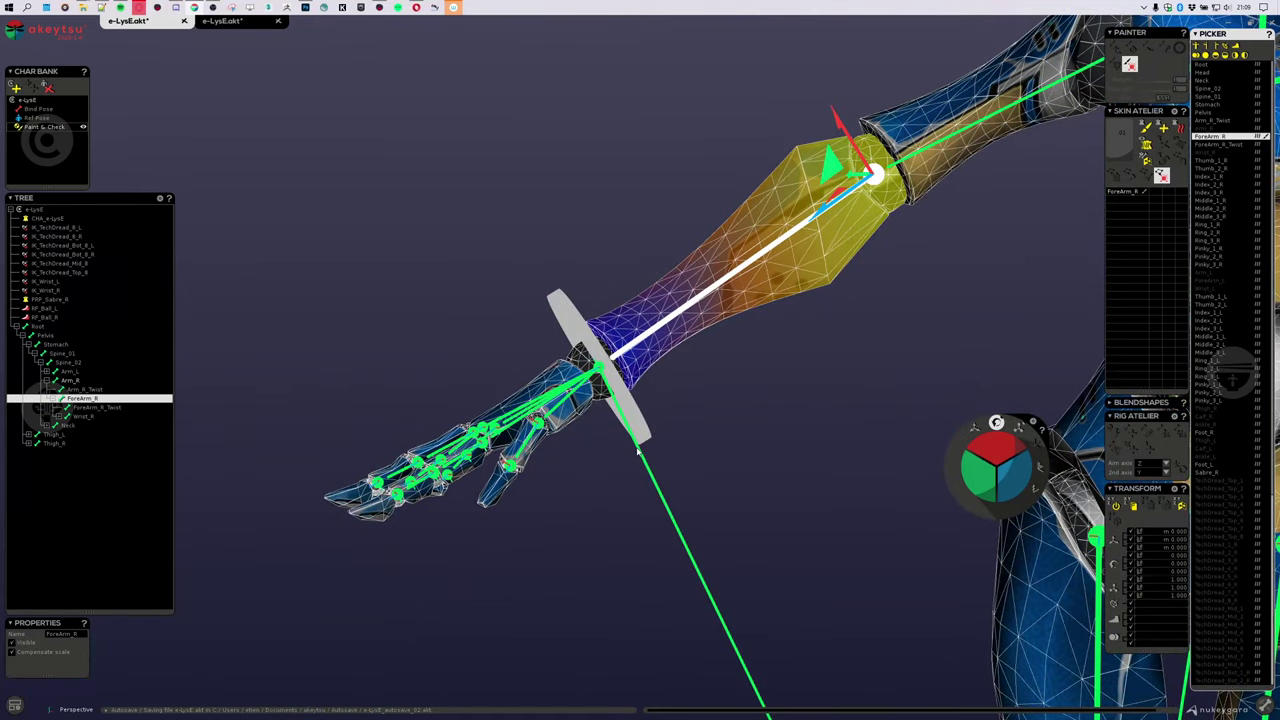
key(4)
key(w)
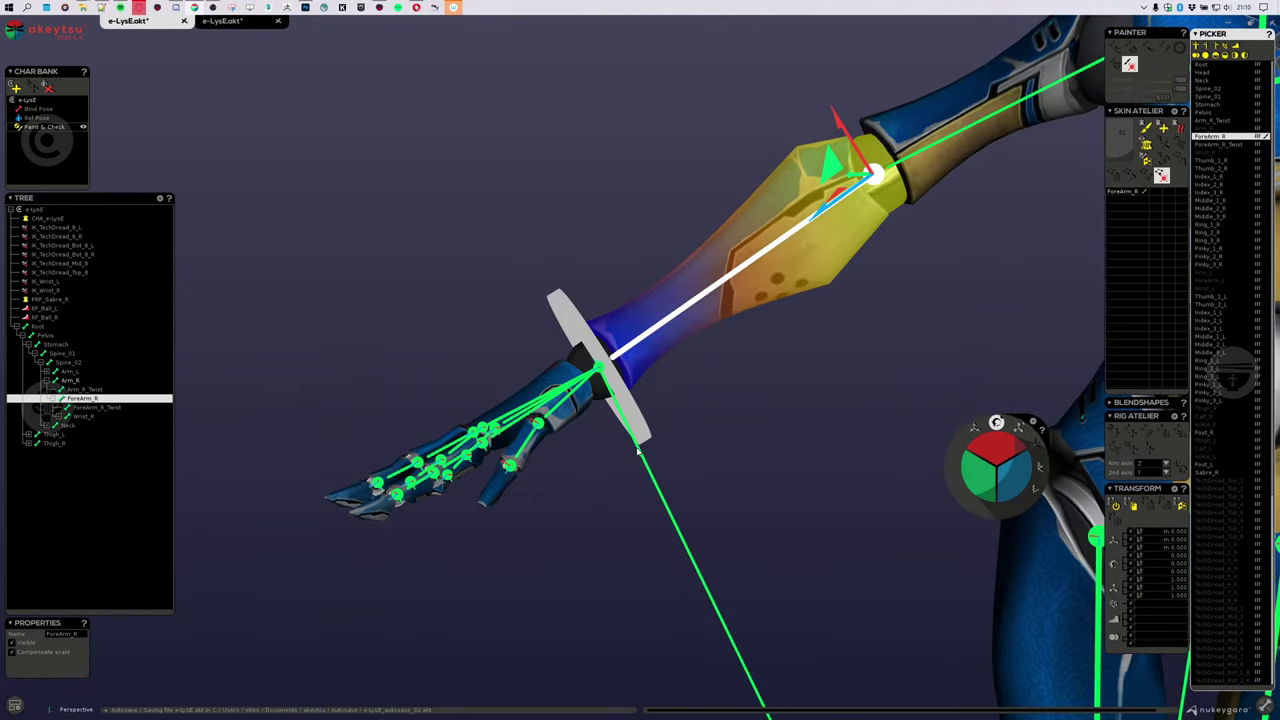
key(j)
alt+drag(643, 450, 846, 383)
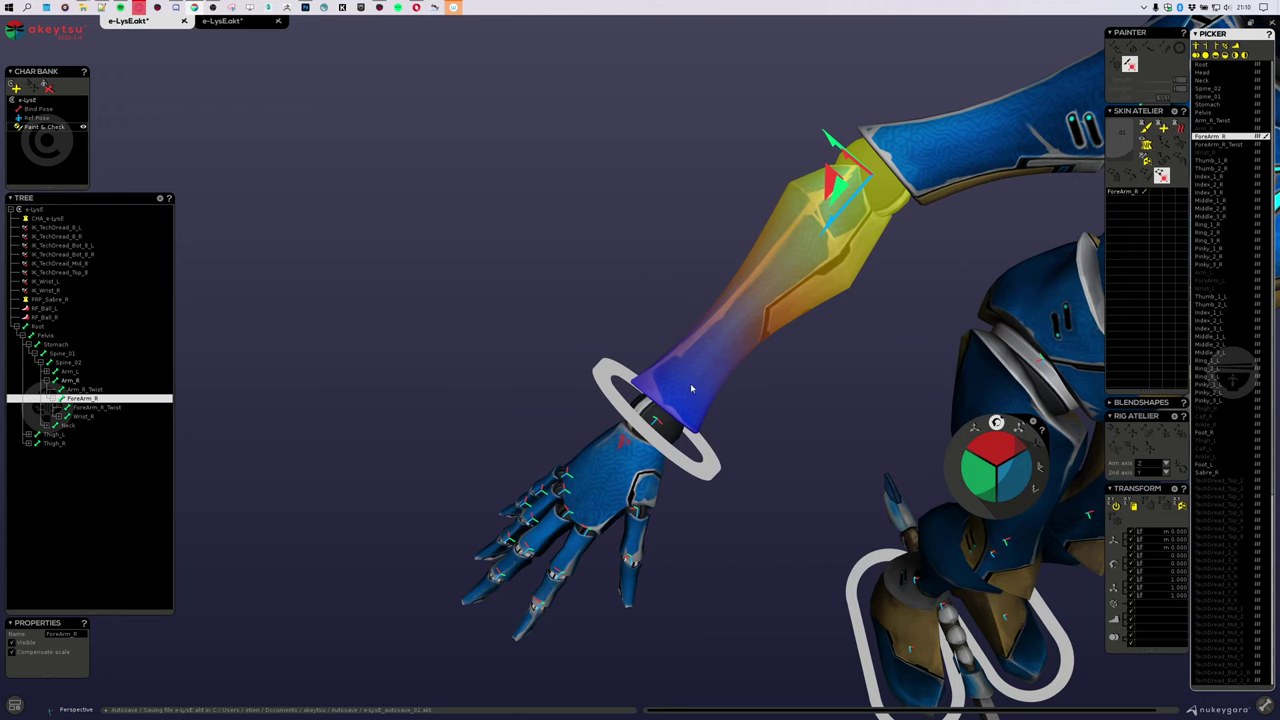
Step: Test-rotate the joint controlling the wrist end of the right forearm, and undo the rotation
click(691, 388)
alt+drag(691, 388, 872, 456)
drag(1012, 472, 999, 493)
key(ctrl+z)
Step: Test the right upper arm's twist by rotating Arm_R_Twist to about -41.4 and about -27 degrees in X, undoing between attempts
alt+middle_drag(846, 251, 812, 388)
click(770, 162)
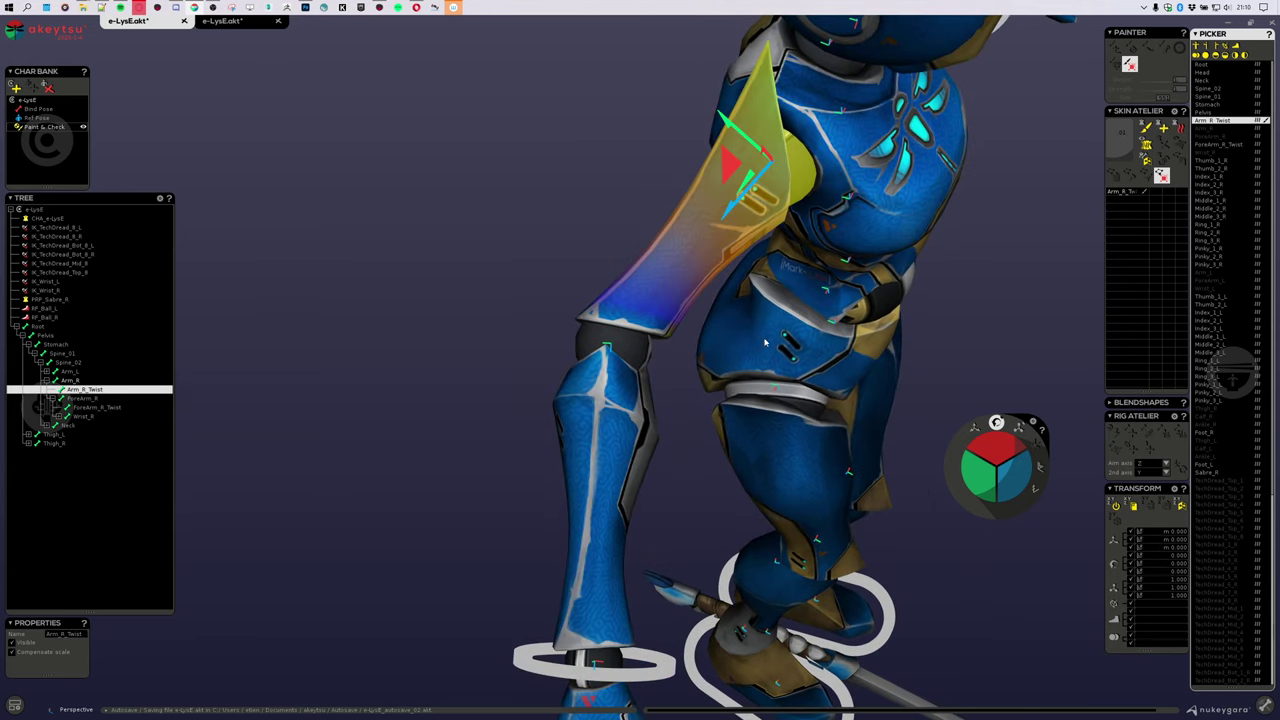
drag(968, 480, 1013, 498)
key(ctrl+z)
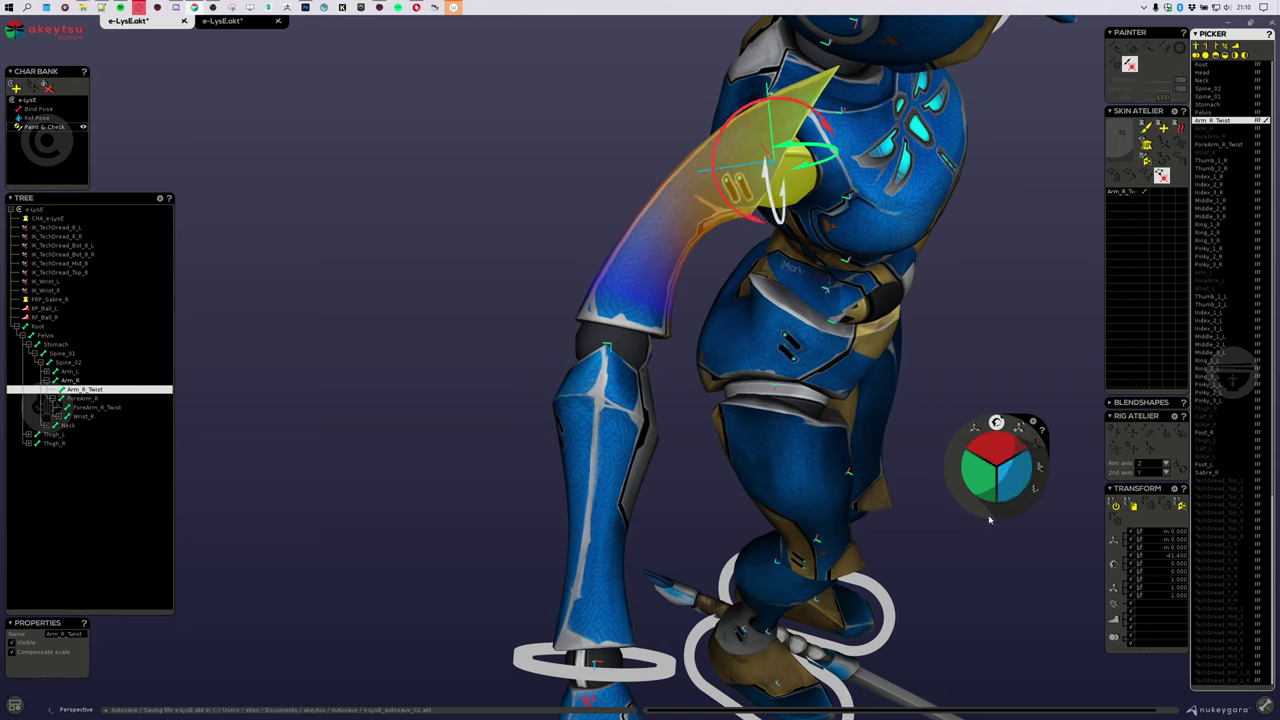
key(ctrl+z)
alt+drag(757, 489, 814, 537)
drag(990, 446, 1004, 469)
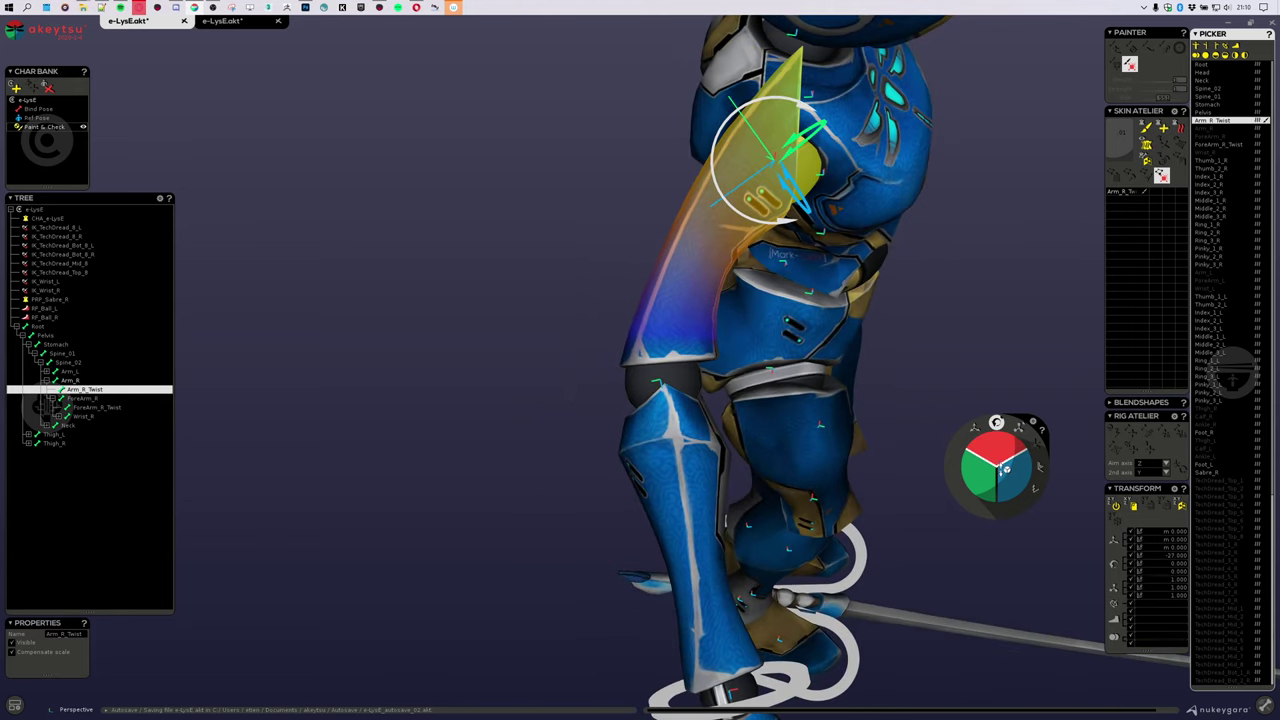
key(ctrl+z)
alt+middle_drag(850, 490, 817, 382)
Step: Test-rotate ForeArm_R_Twist about 18.9 degrees in Y, check the forearm and Wrist_R, and undo the rotation
click(687, 553)
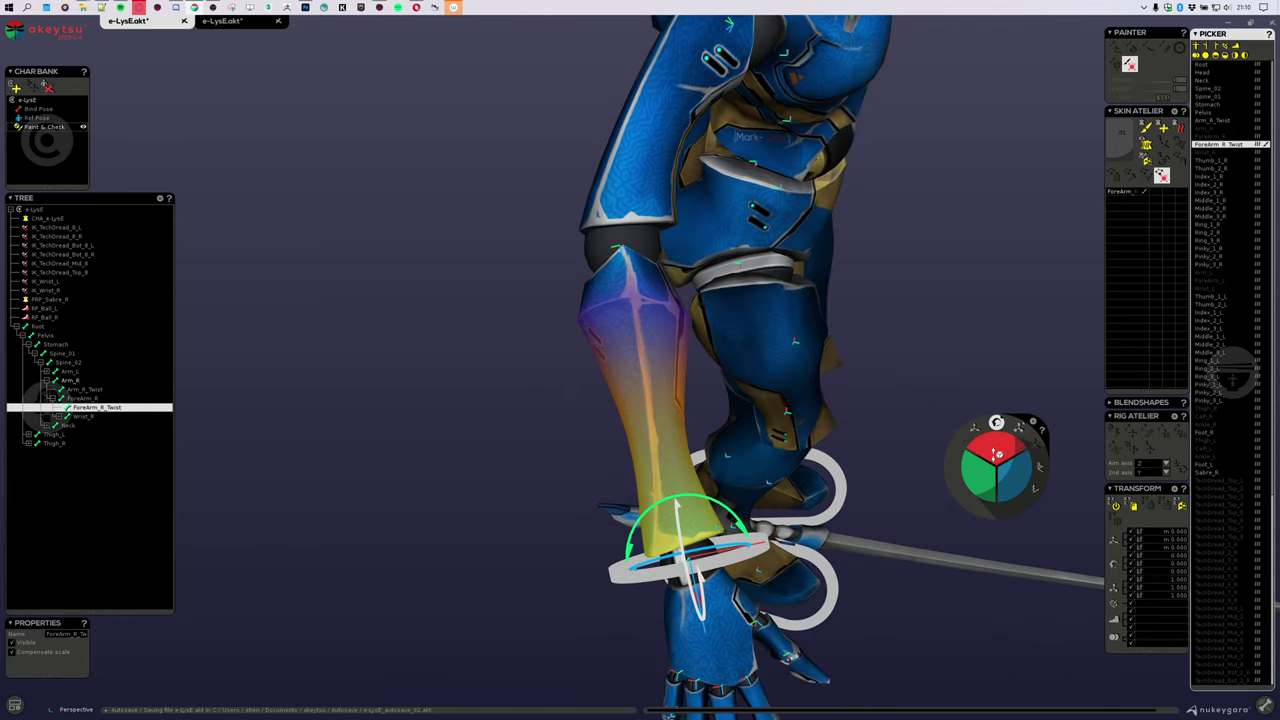
drag(985, 473, 979, 474)
alt+right_drag(851, 397, 701, 300)
alt+middle_drag(701, 300, 665, 463)
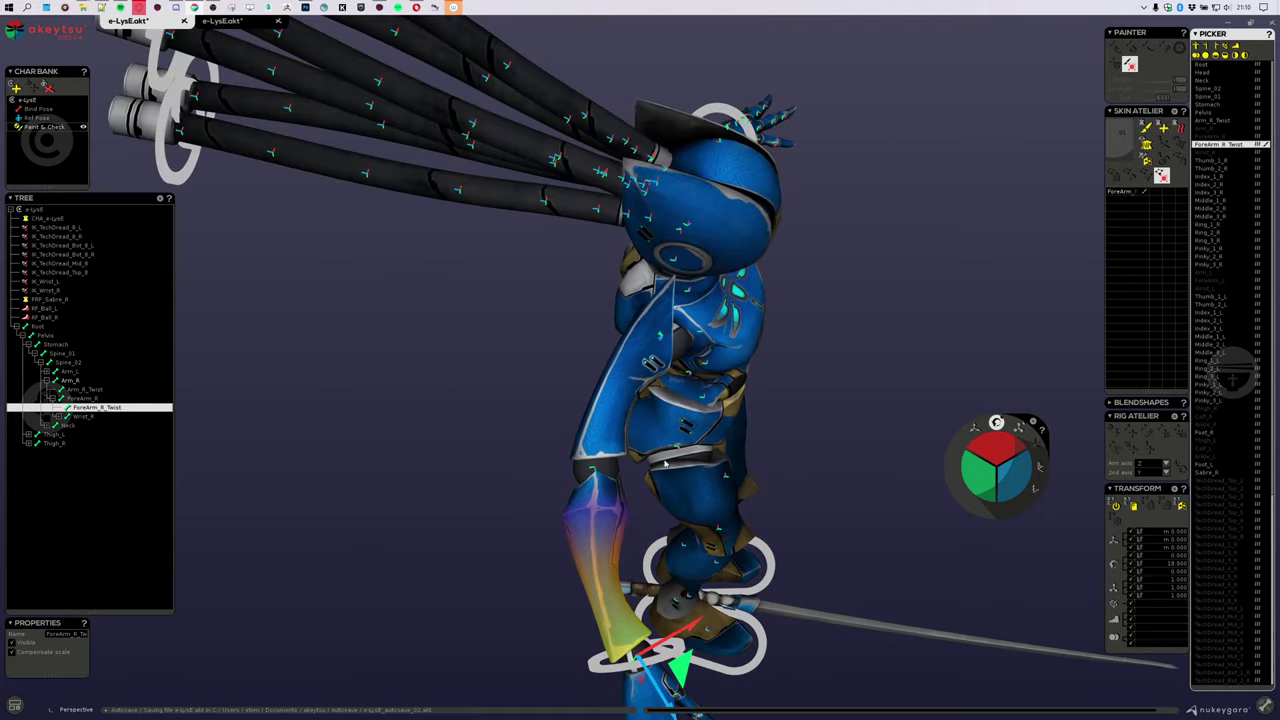
alt+drag(697, 611, 622, 313)
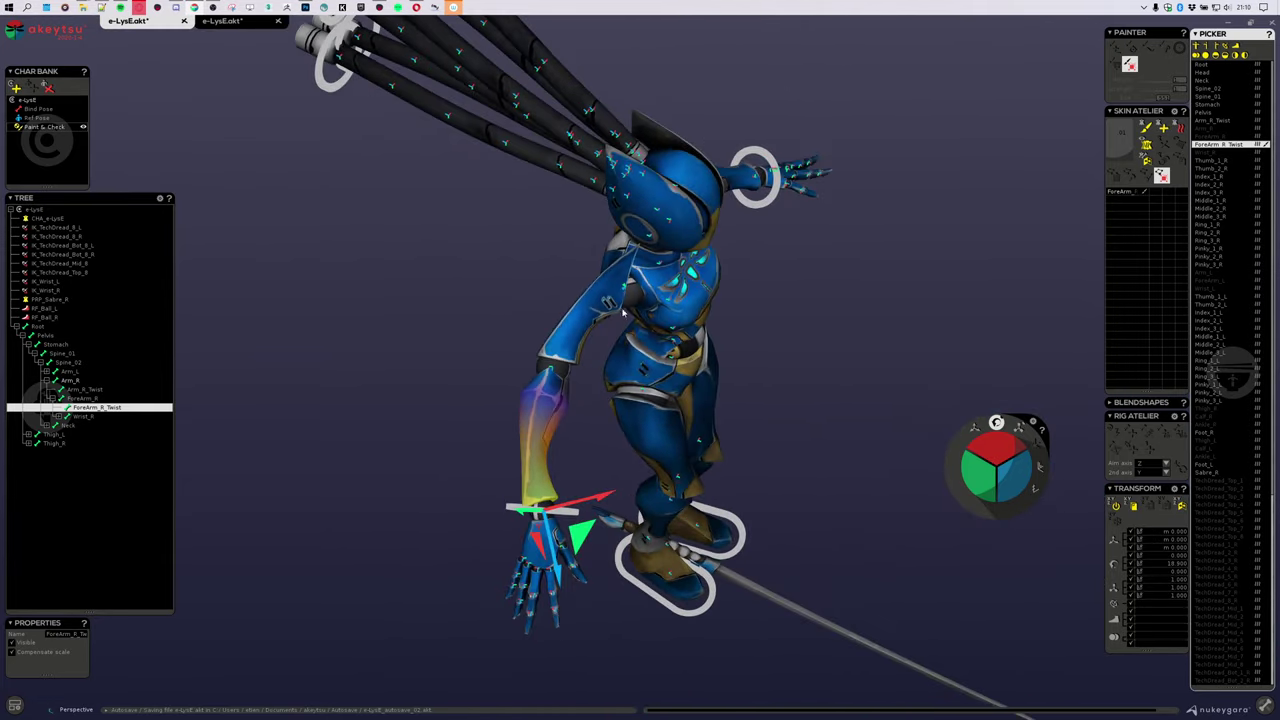
click(540, 520)
scroll(543, 505, up, 5)
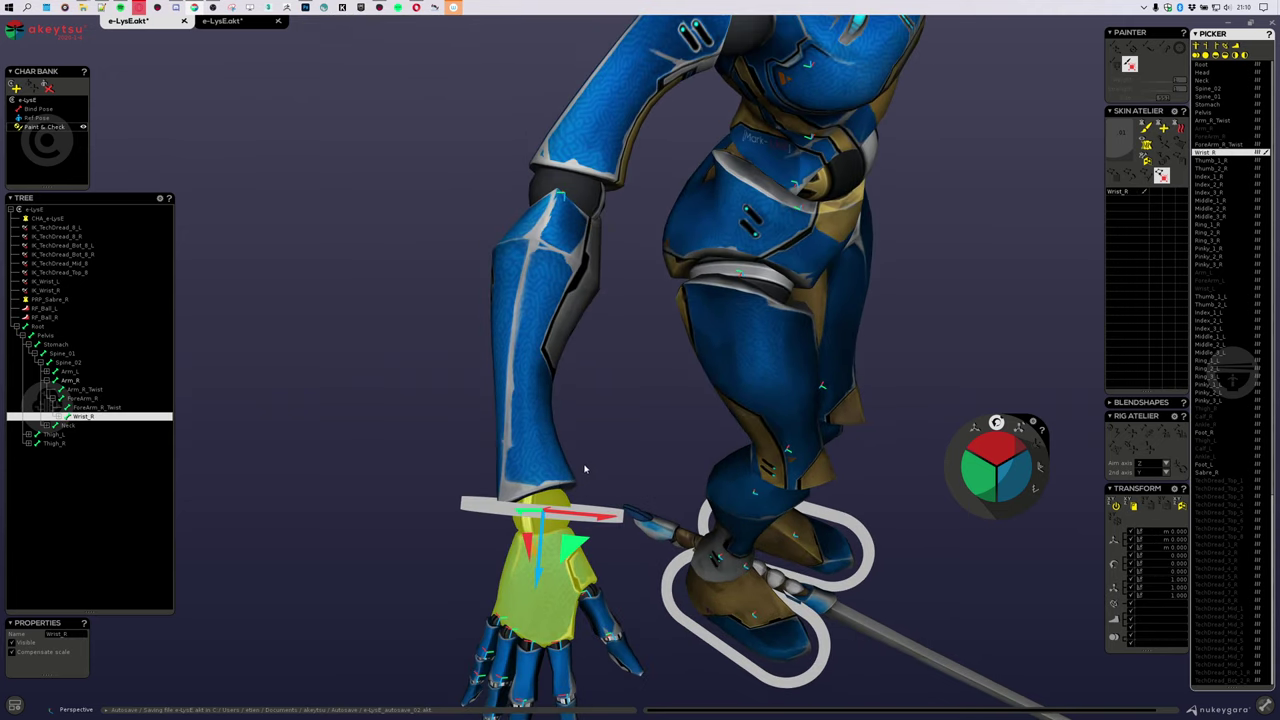
click(546, 483)
key(ctrl+z)
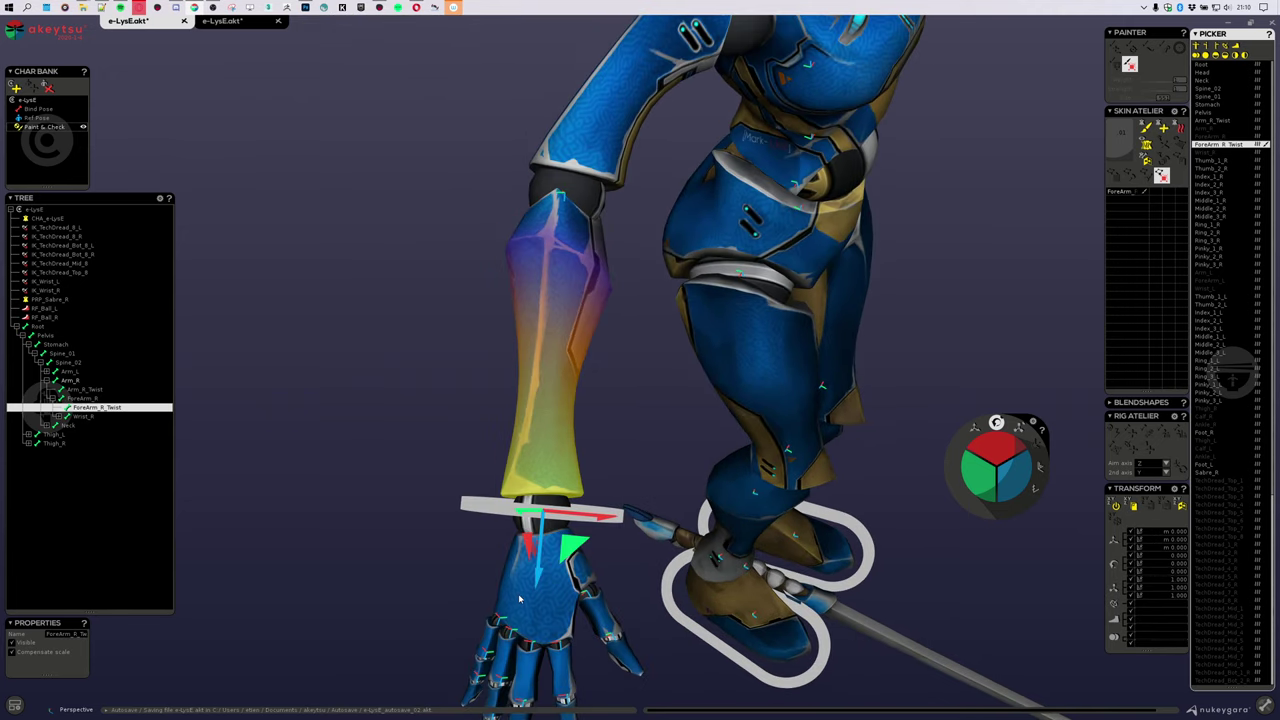
Step: Examine the right forearm and wrist area up close with ForeArm_R_Twist selected
click(513, 612)
middle_drag(520, 608, 697, 495)
middle_drag(657, 535, 653, 470)
scroll(652, 470, up, 6)
middle_drag(743, 497, 627, 350)
click(628, 351)
scroll(700, 450, down, 5)
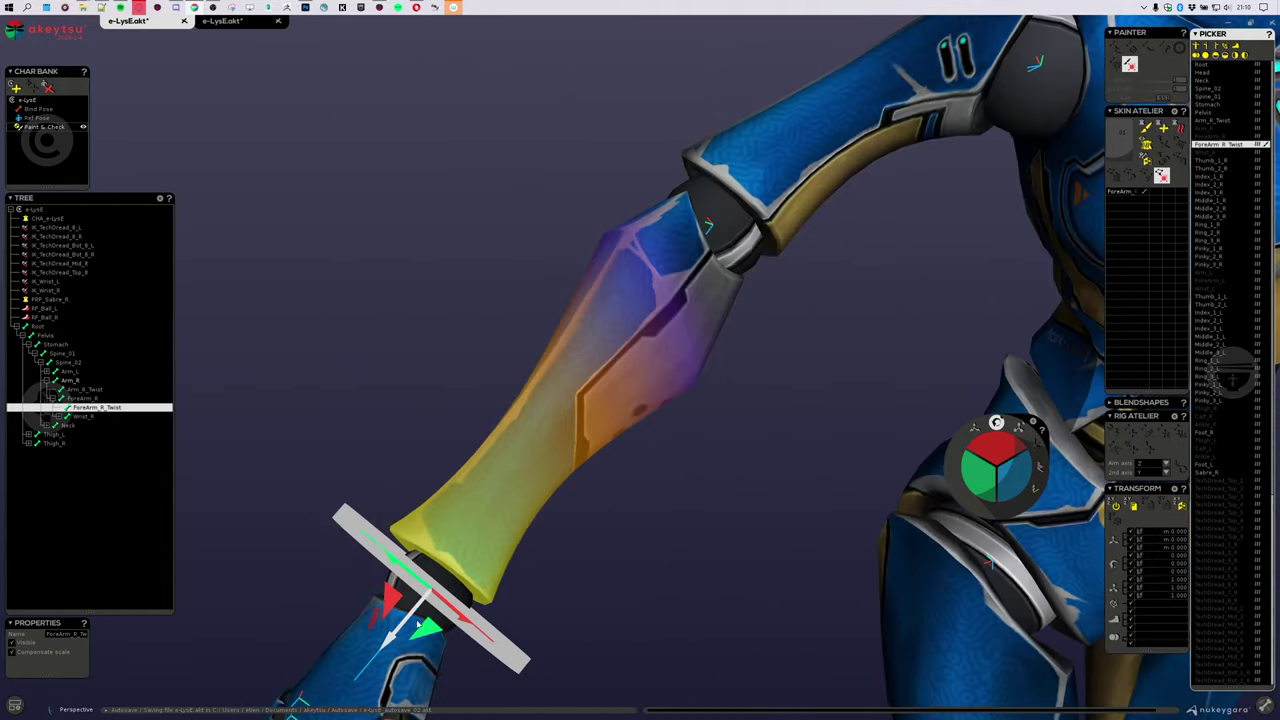
scroll(600, 570, up, 4)
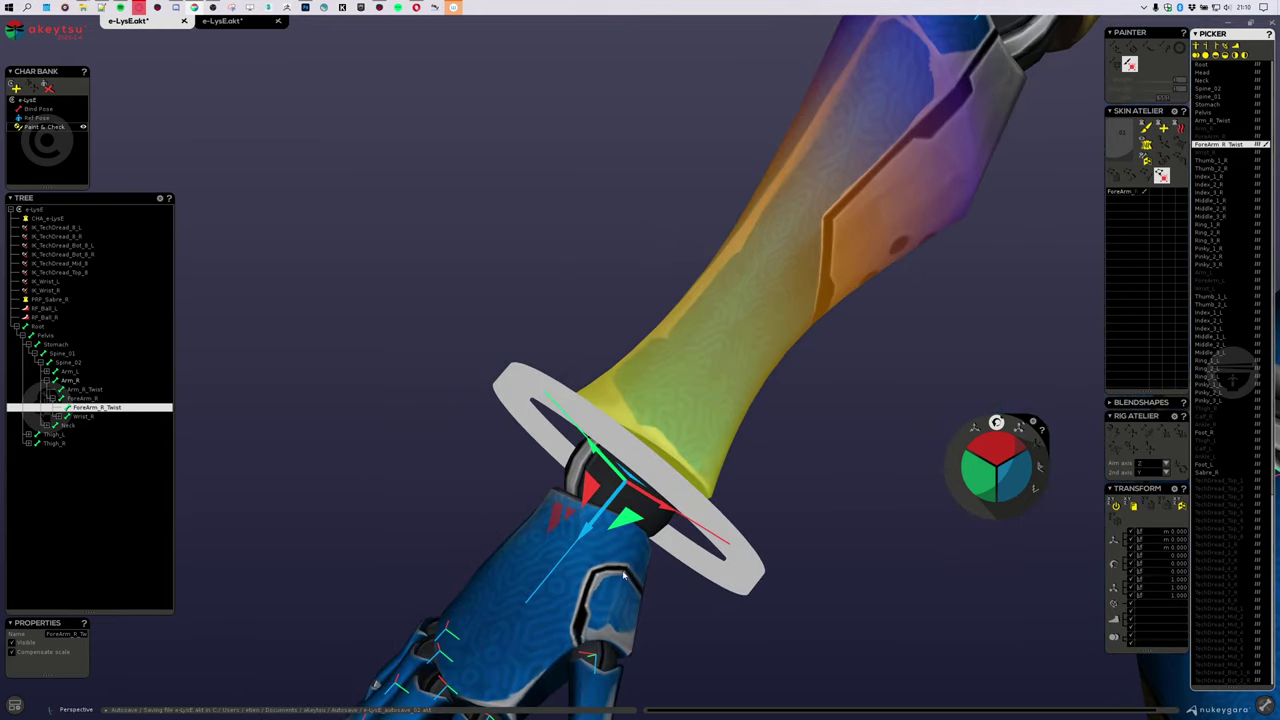
Step: Select Wrist_R together with ForeArm_R_Twist, test-rotate both about 35.1 degrees in Y, and undo the rotation
click(552, 557)
middle_drag(762, 415, 780, 470)
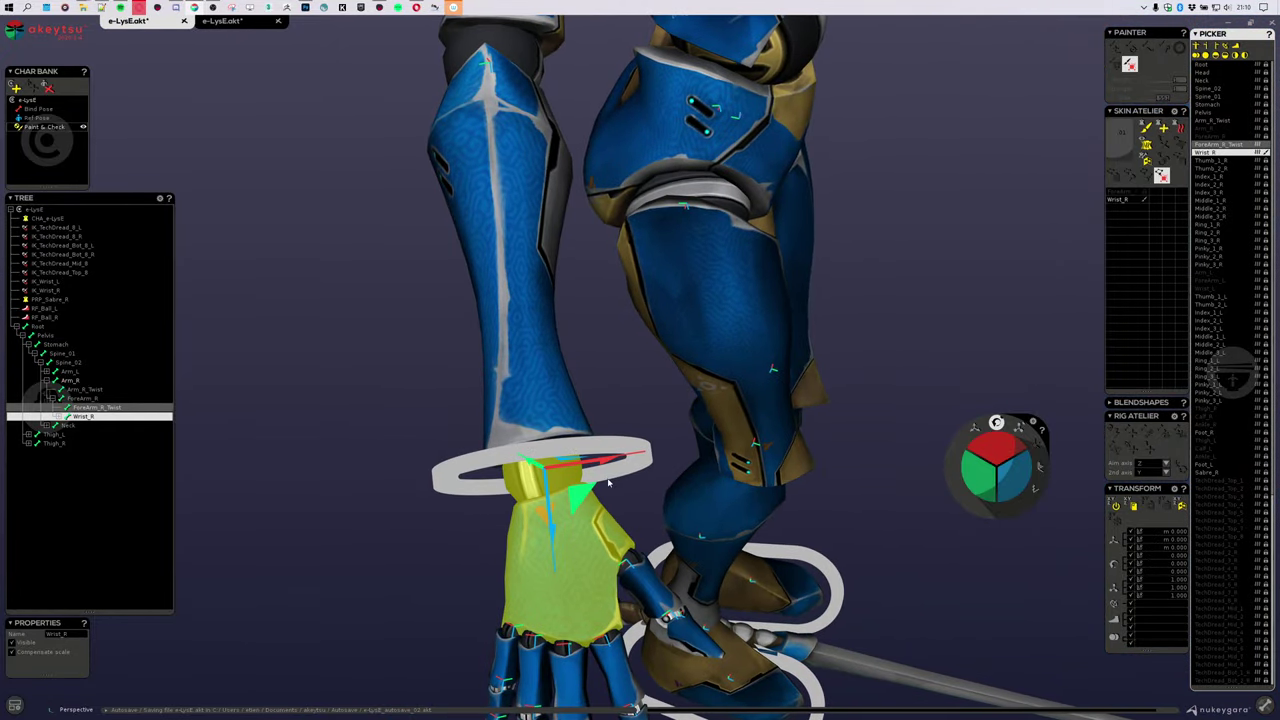
drag(988, 482, 992, 455)
scroll(556, 467, down, 3)
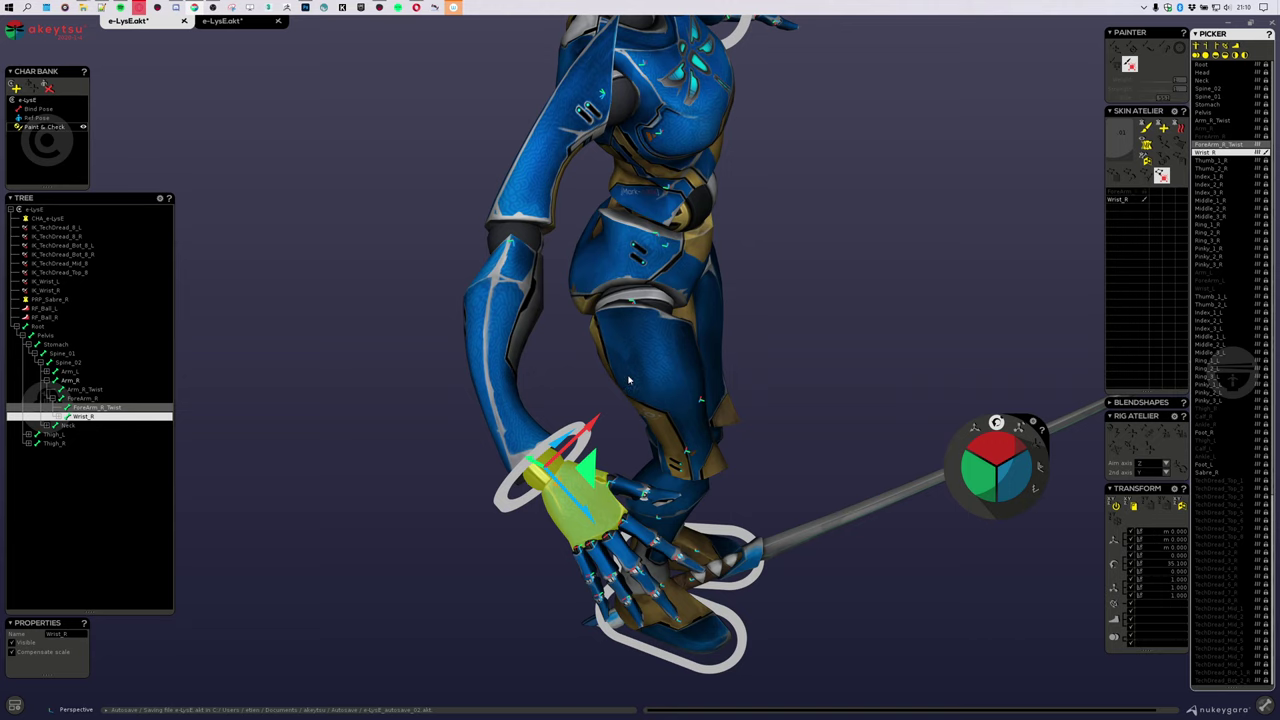
key(ctrl+z)
Step: Test-twist ForeArm_R_Twist and Wrist_R together about 52.2 degrees in Z, inspect the forearm deformation, and undo the twist
drag(1011, 486, 994, 452)
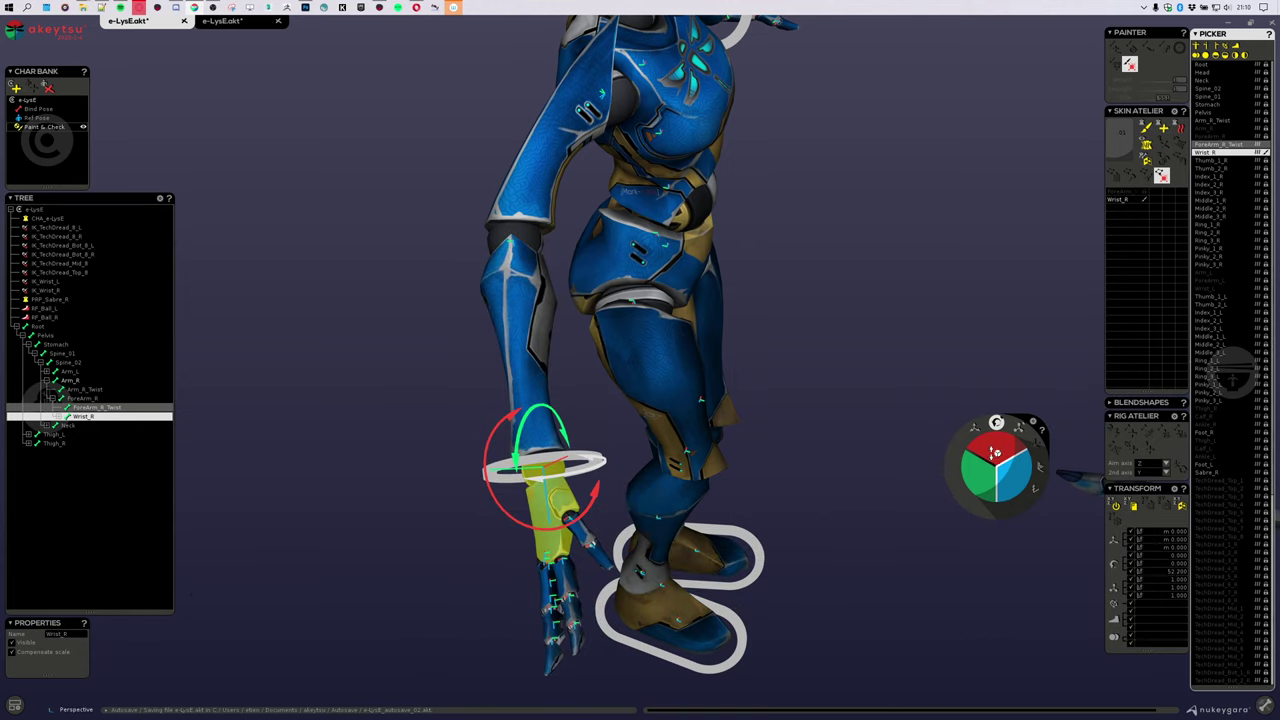
scroll(800, 440, up, 5)
alt+drag(800, 430, 678, 448)
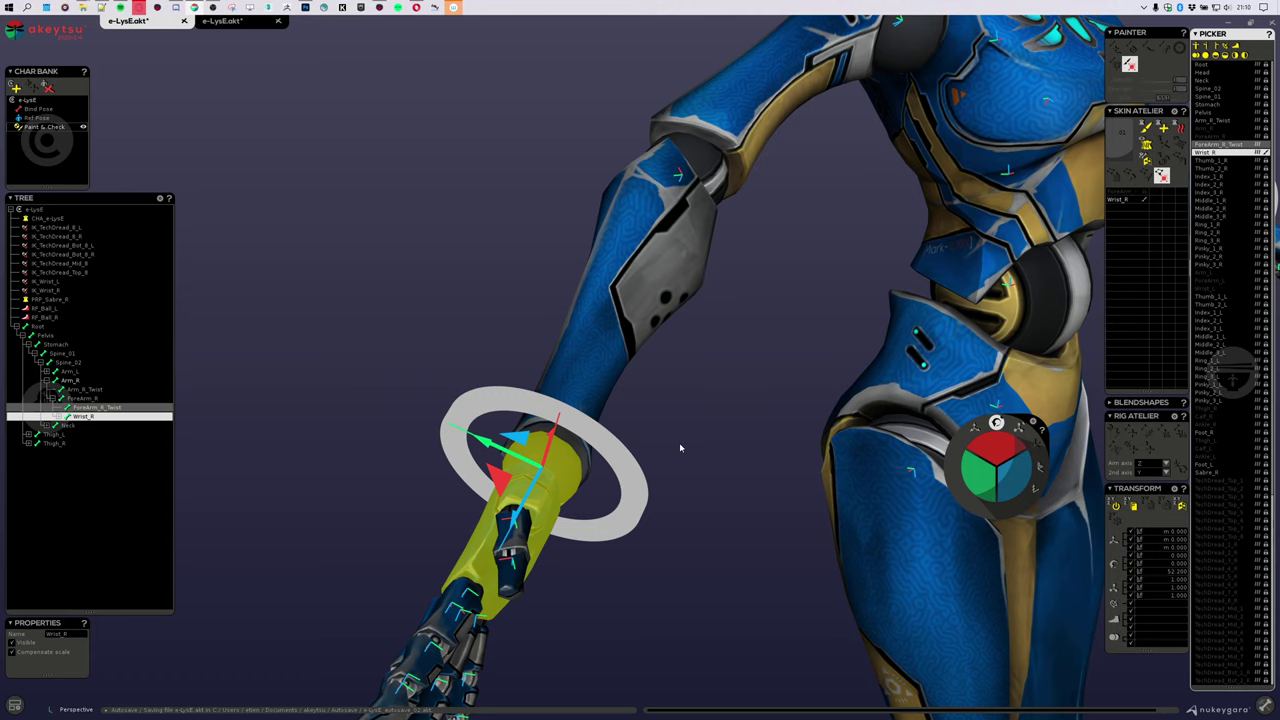
middle_drag(503, 359, 563, 428)
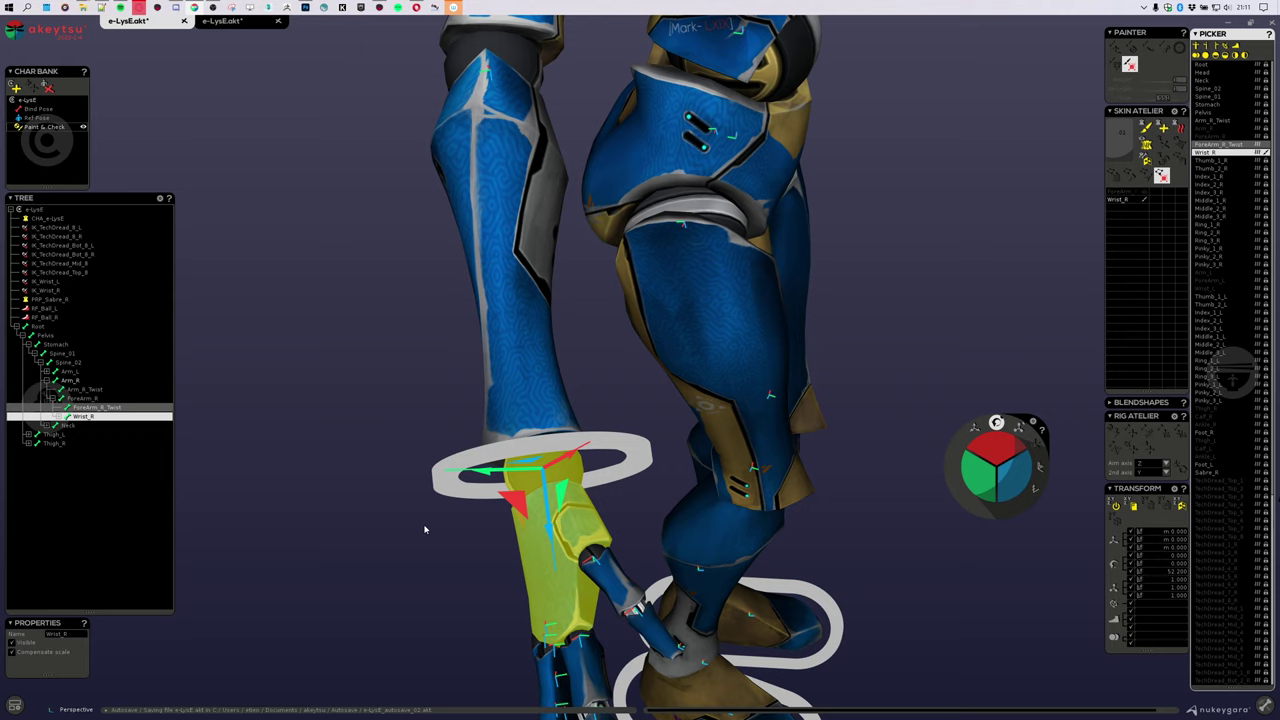
key(ctrl+z)
Step: Select Arm_R_Twist and return its test rotation to 0
scroll(630, 410, down, 5)
alt+drag(630, 410, 770, 481)
click(813, 231)
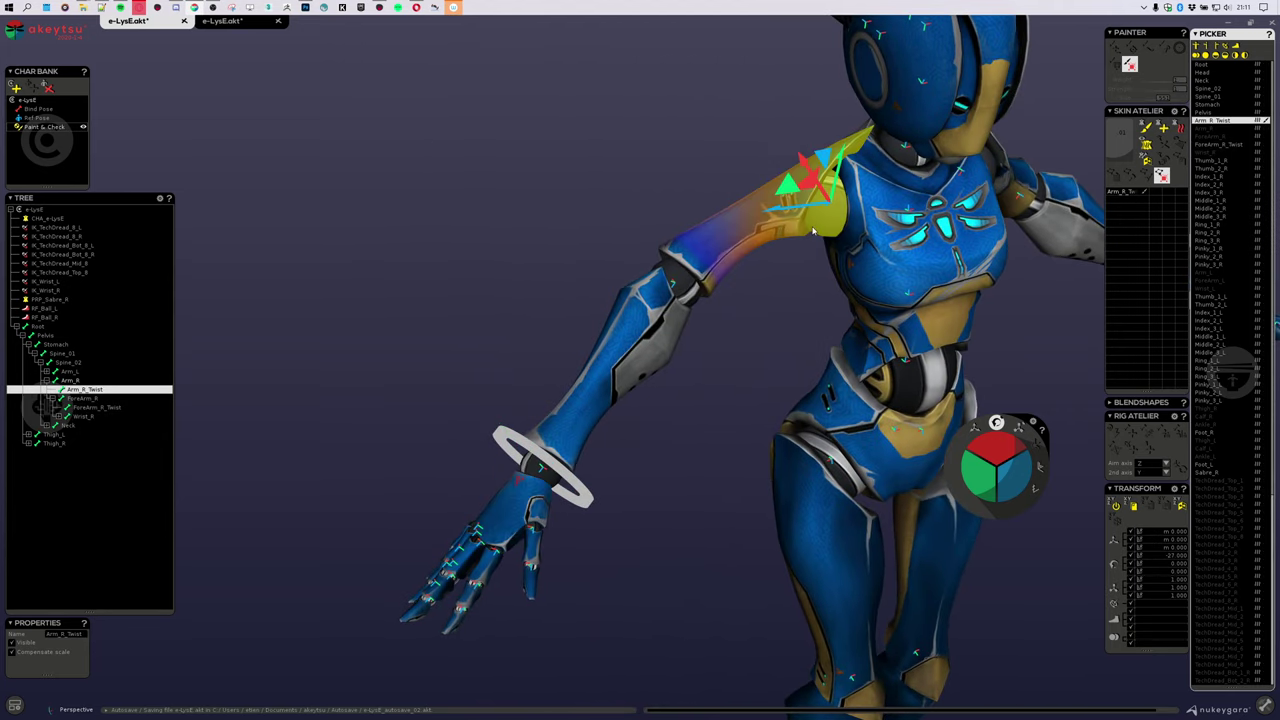
drag(806, 238, 762, 205)
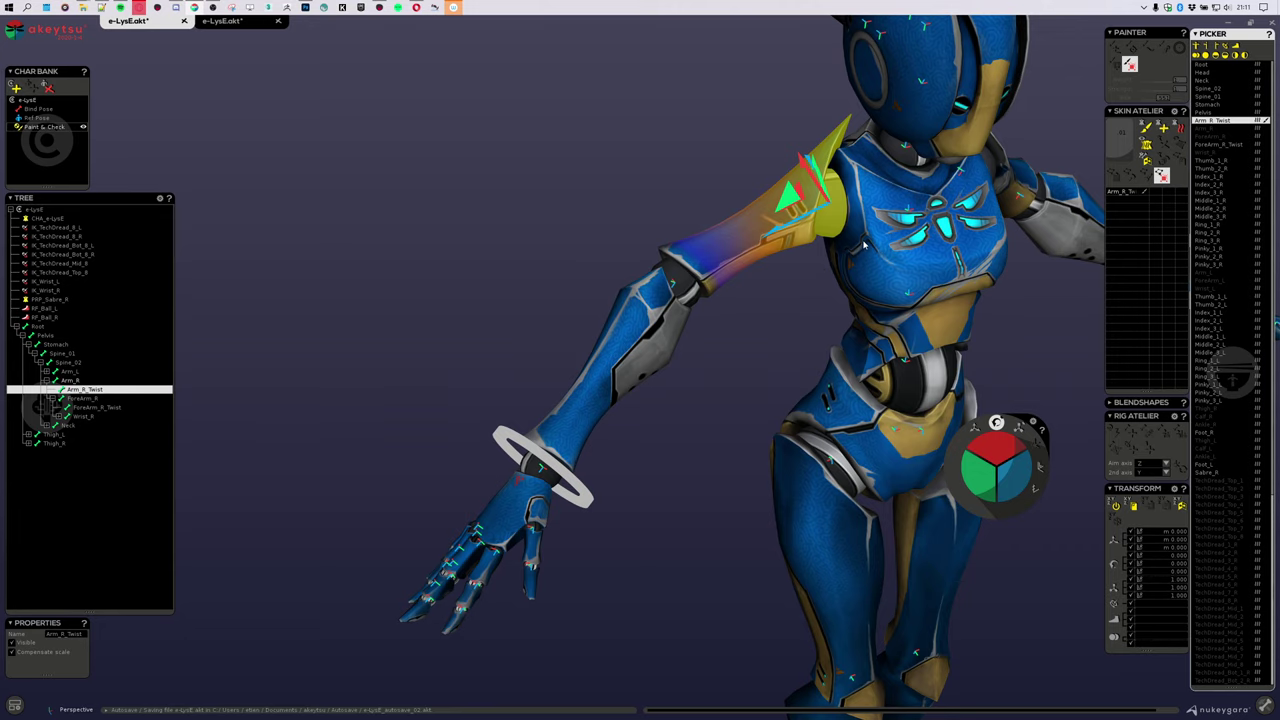
Step: Select Arm_R_Twist, Arm_R, ForeArm_R and ForeArm_R_Twist together on the right arm
mouse_move(664, 257)
middle_down()
mouse_move(703, 257)
mouse_move(662, 260)
middle_up()
middle_drag(780, 346, 705, 297)
scroll(704, 297, down, 2)
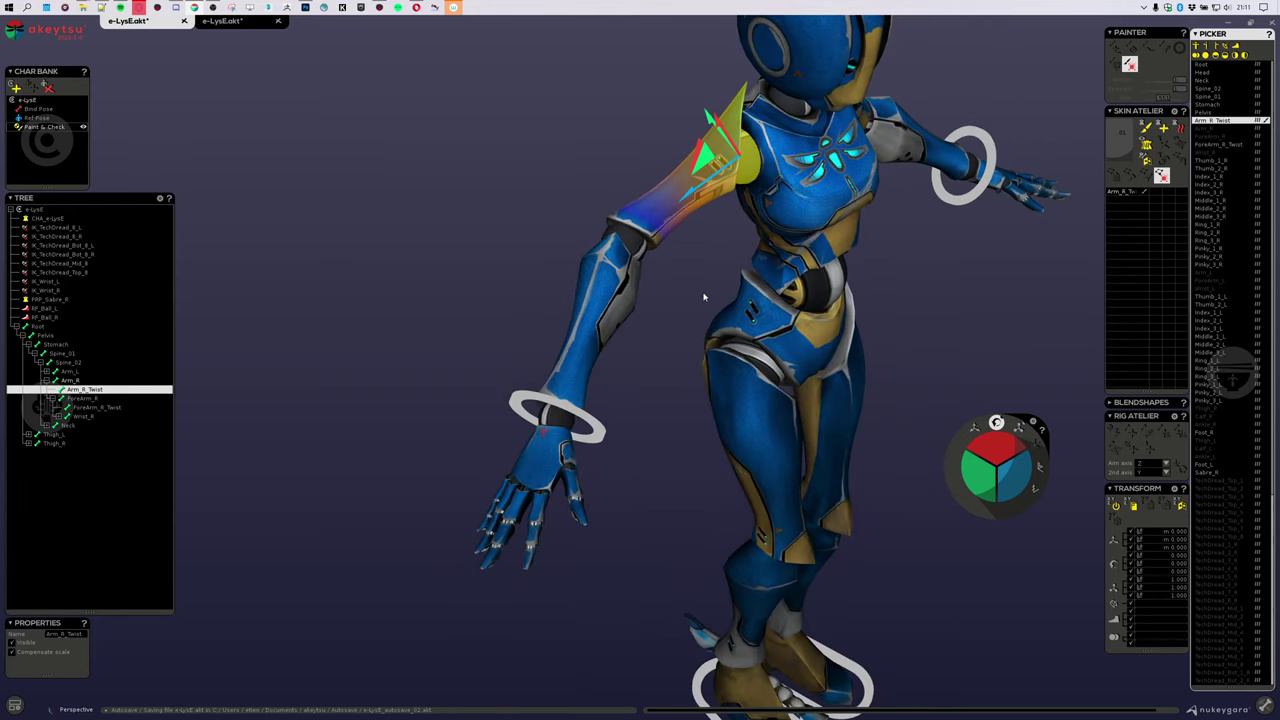
middle_drag(810, 345, 560, 351)
scroll(709, 377, up, 2)
middle_drag(604, 147, 674, 192)
scroll(674, 192, up, 2)
drag(675, 192, 525, 317)
click(449, 414)
click(327, 424)
Step: Add the left arm joints Arm_L and ForeArm_L to the joint selection
middle_drag(330, 404, 810, 265)
scroll(443, 403, down, 3)
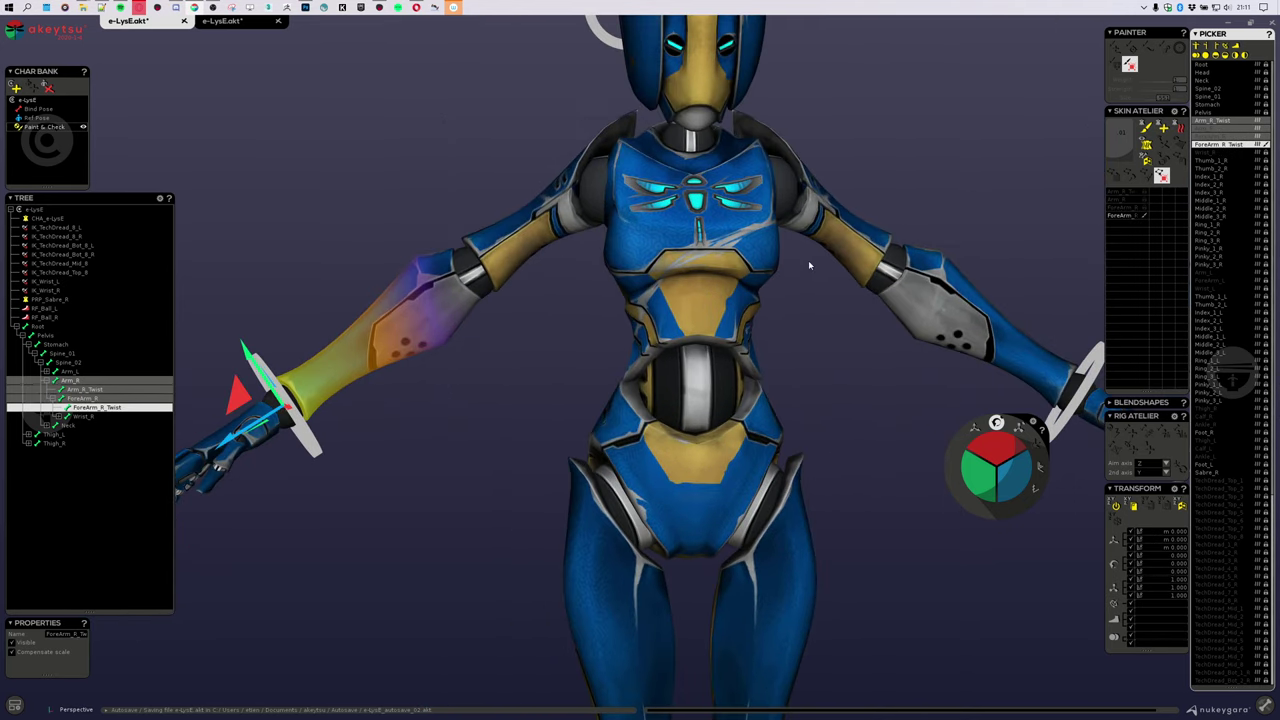
click(815, 218)
click(985, 310)
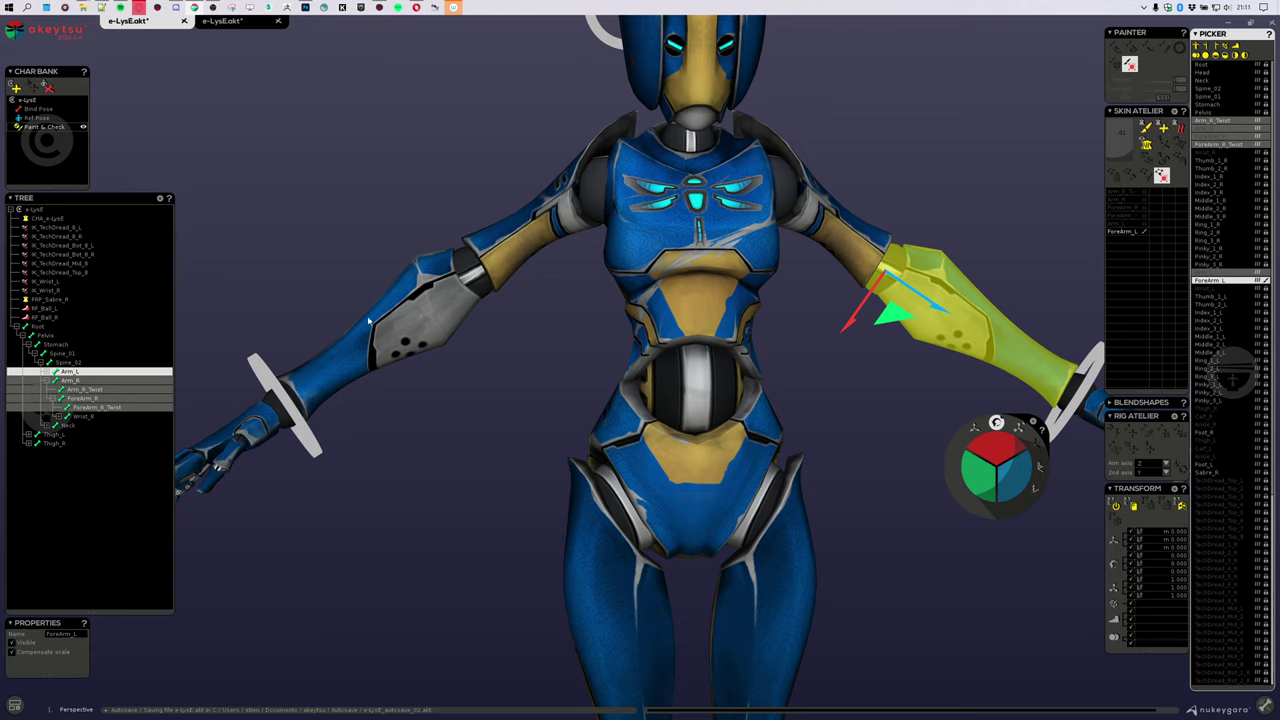
middle_drag(401, 371, 444, 383)
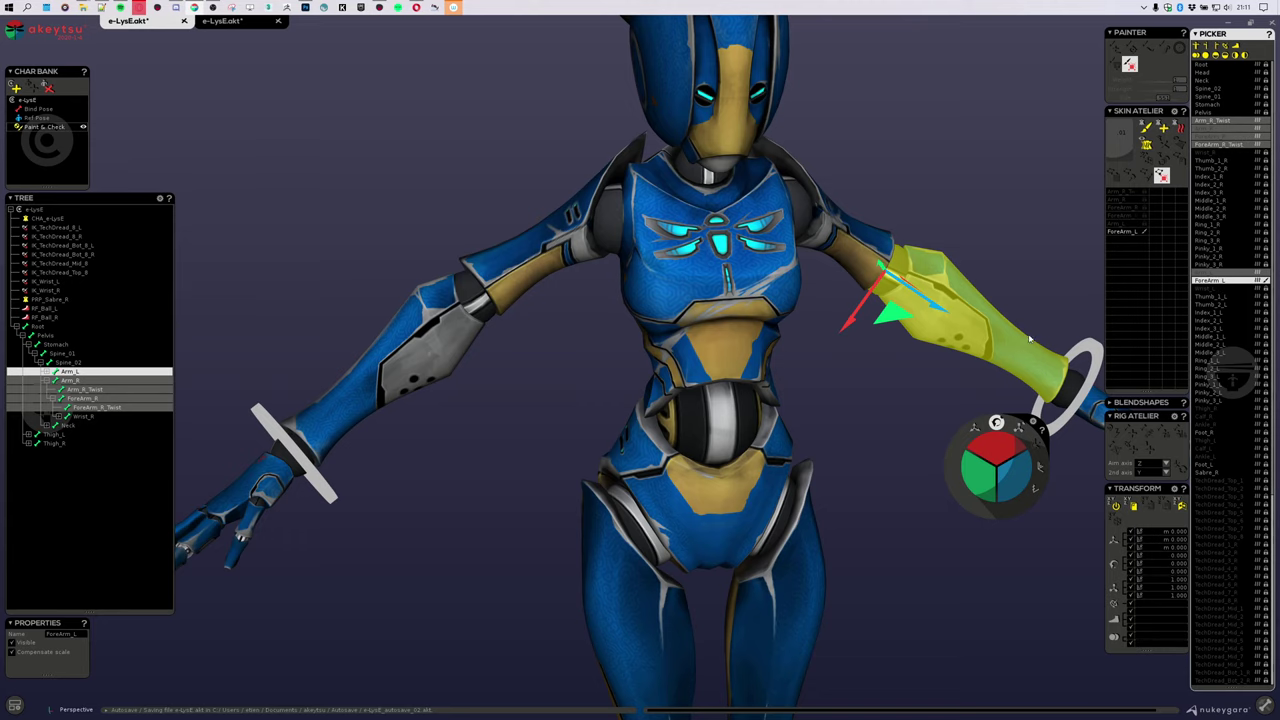
middle_drag(862, 406, 785, 396)
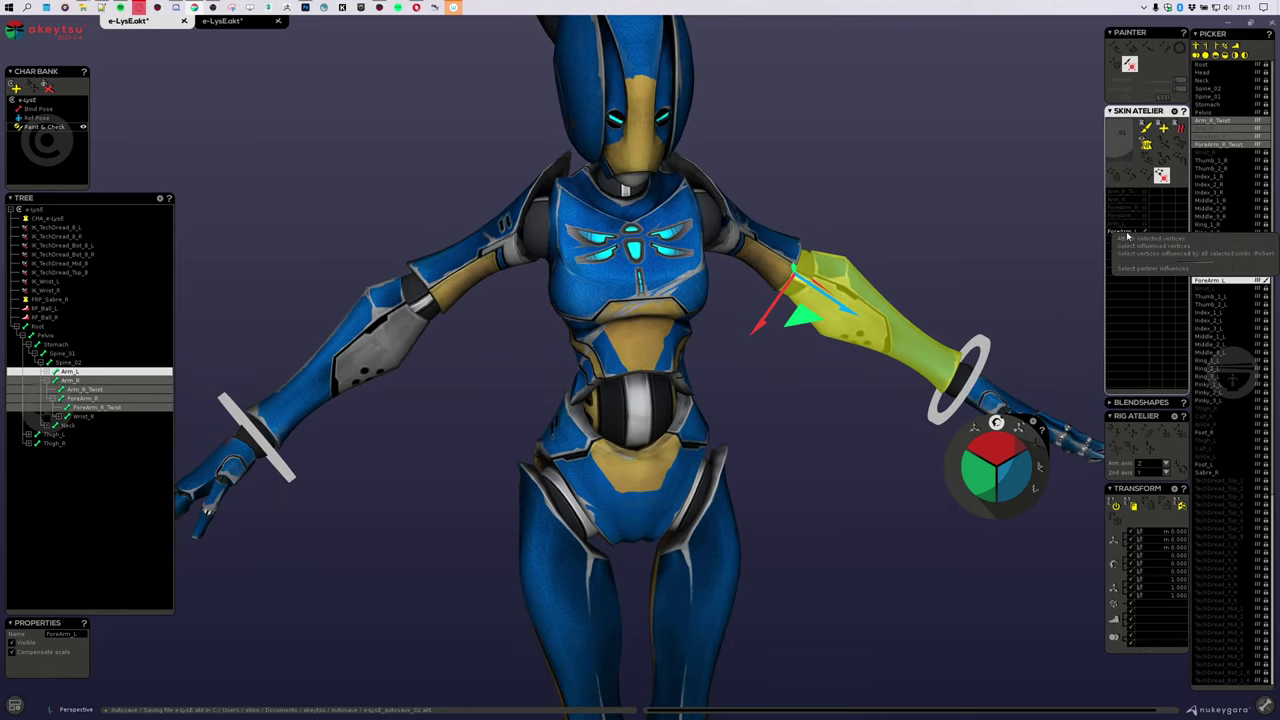
Step: Select all vertices influenced by the selected joints of both arms
right_click(1130, 232)
click(1164, 258)
middle_drag(838, 468, 874, 383)
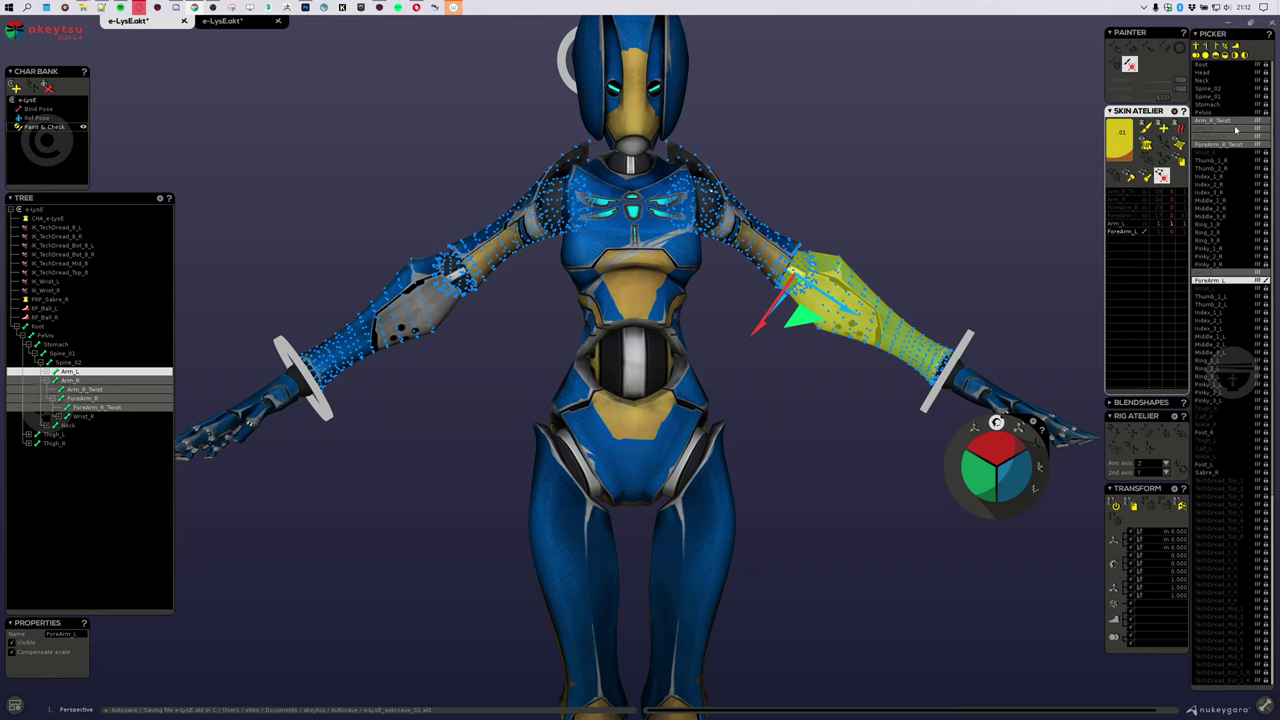
Step: Select Arm_R_Twist and ForeArm_R_Twist and mirror the joints with their skin weights to the left arm
click(1218, 120)
click(1218, 144)
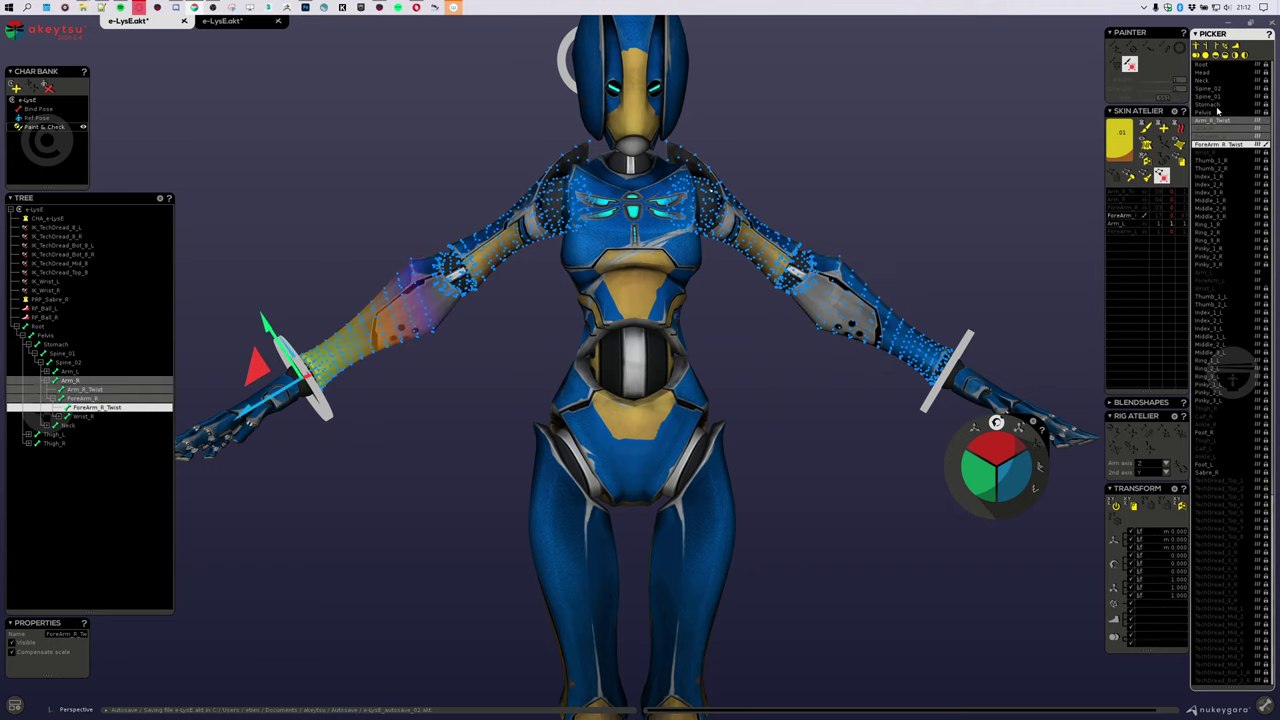
click(1146, 160)
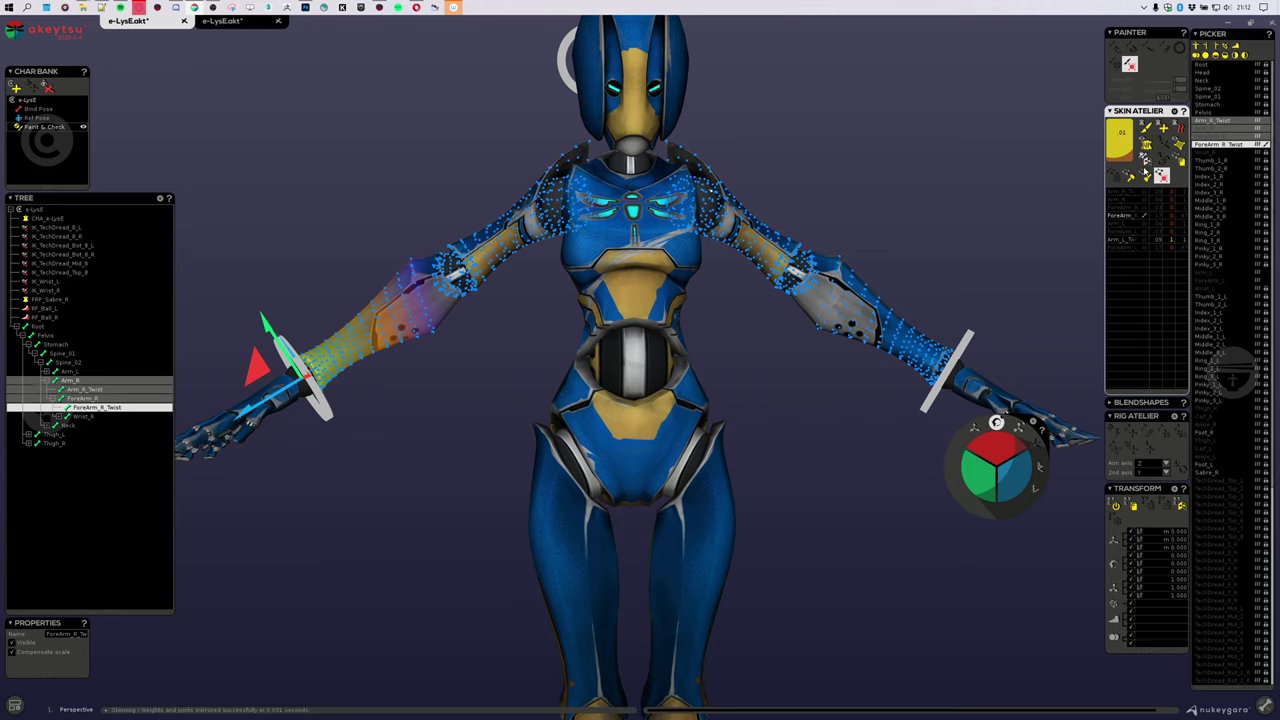
Step: Examine the mirrored skin weights of Arm_L_Twist and Arm_L on the left upper arm
click(730, 264)
middle_drag(732, 258, 896, 168)
click(816, 288)
click(724, 218)
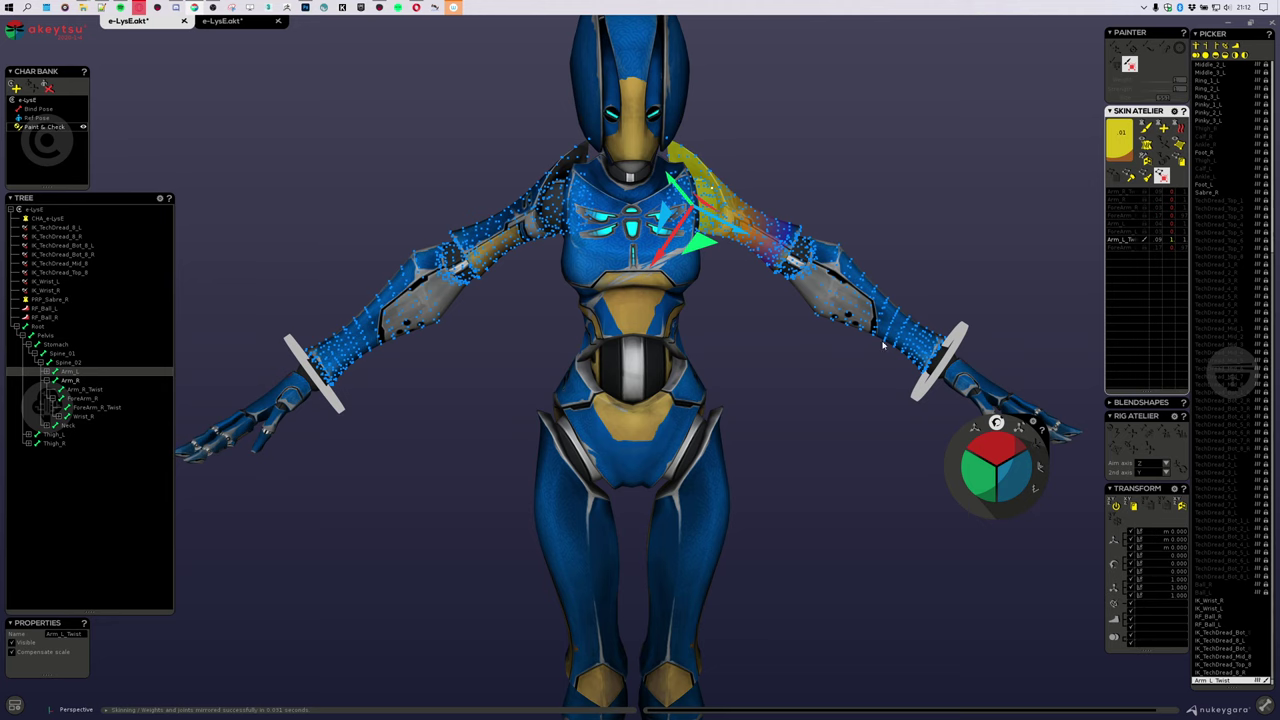
click(760, 256)
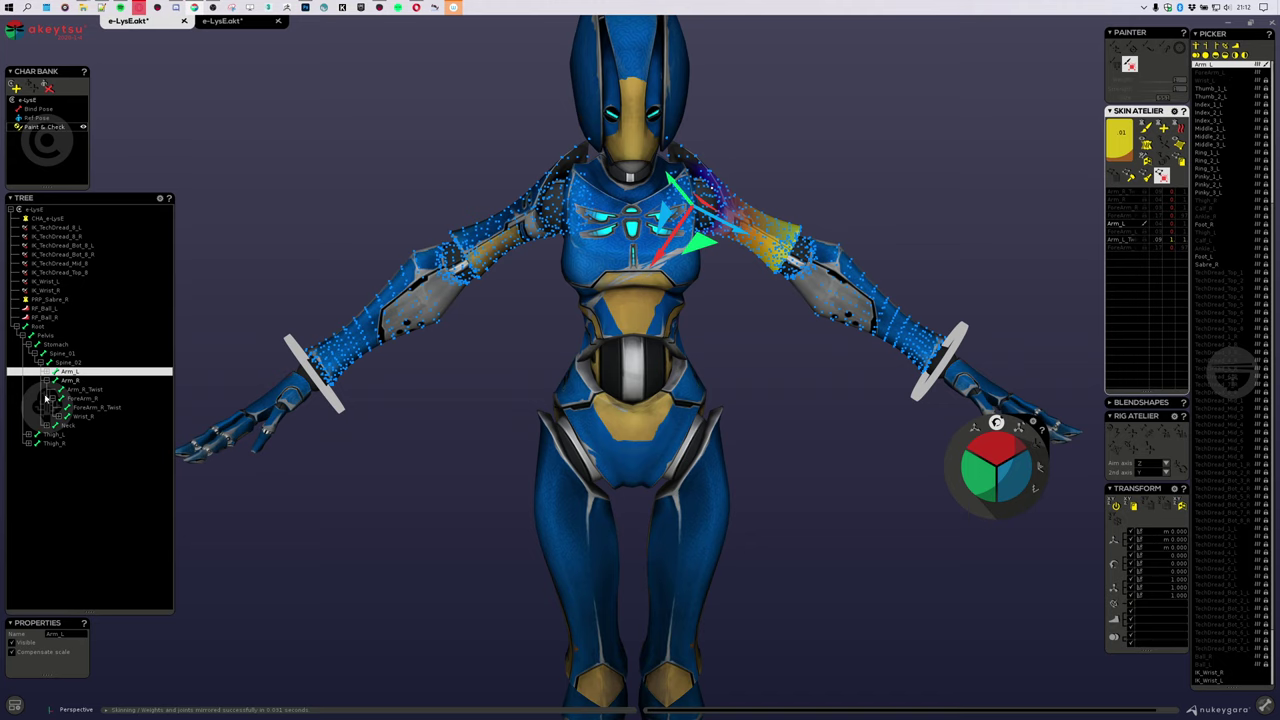
Step: Expand Arm_L's hierarchy and select Arm_L, Arm_L_Twist, ForeArm_L and ForeArm_L_Twist together
click(46, 372)
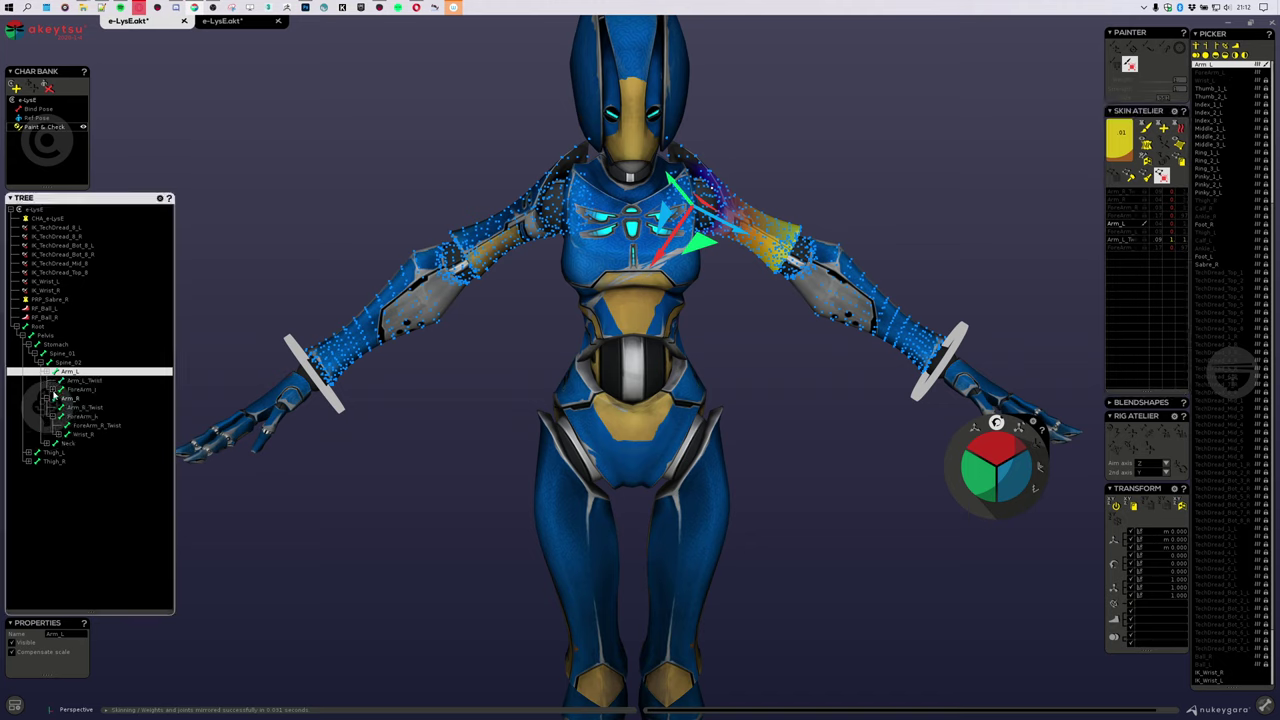
click(53, 389)
click(94, 398)
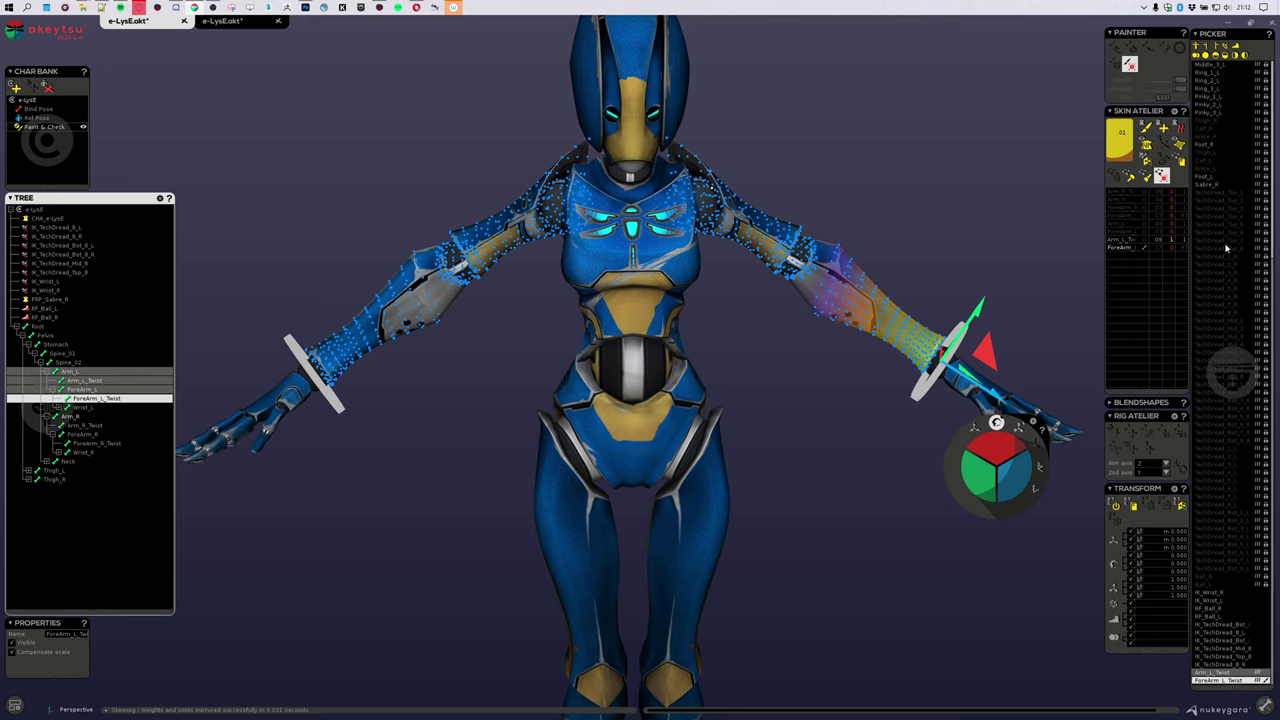
Step: Reorder the joint list so Arm_L_Twist sits directly above Arm_L and ForeArm_L_Twist directly below ForeArm_L
scroll(1226, 248, up, 6)
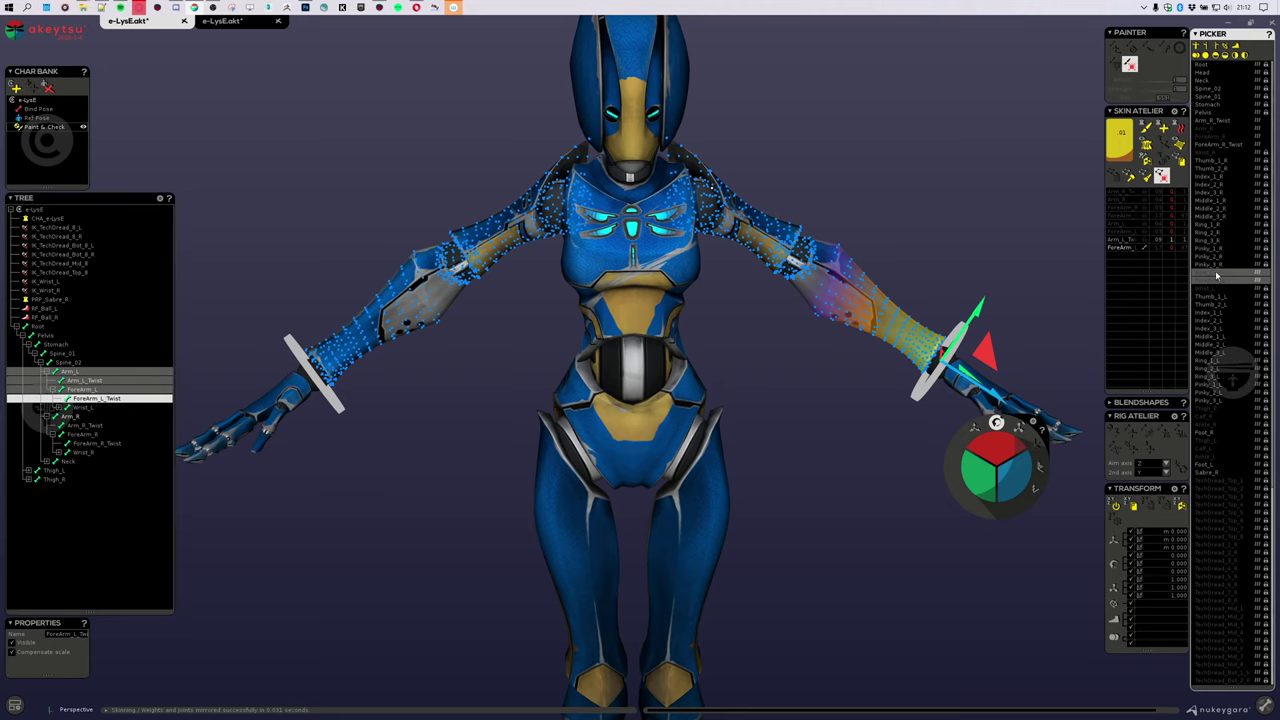
mouse_move(1217, 276)
mouse_down()
mouse_move(1226, 284)
mouse_move(1217, 275)
mouse_up()
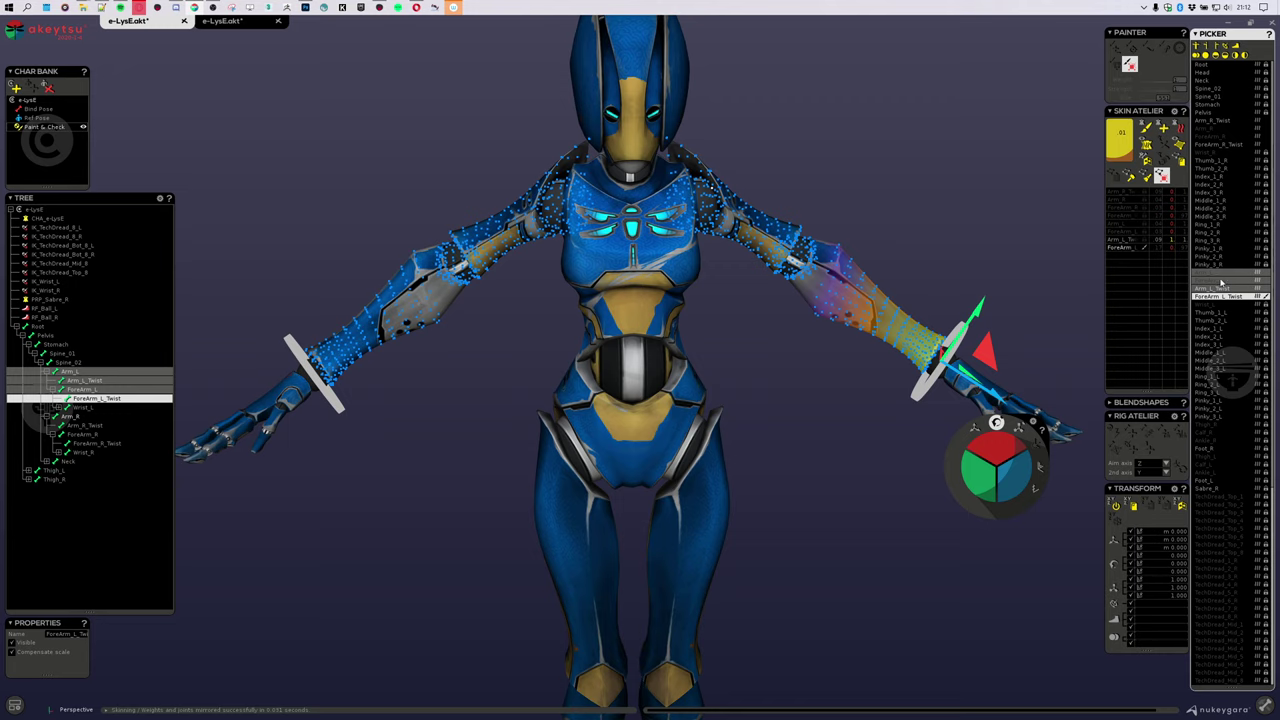
click(1226, 288)
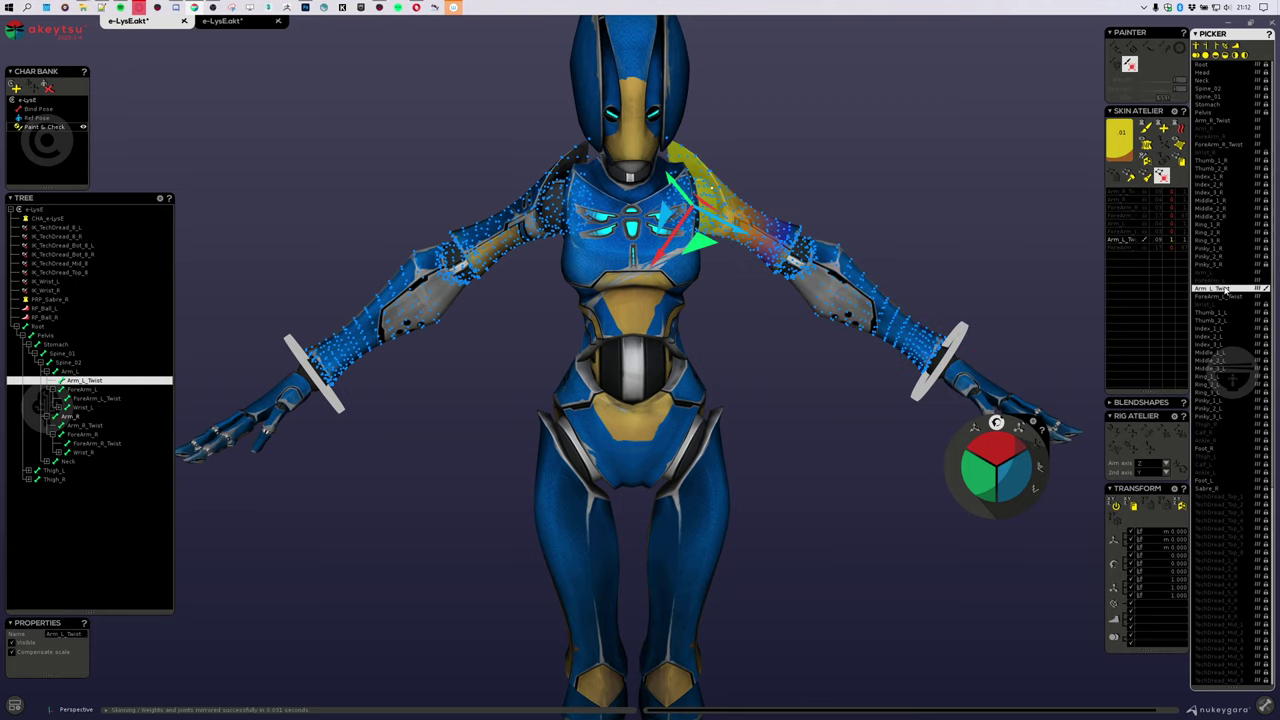
drag(1223, 267, 1220, 273)
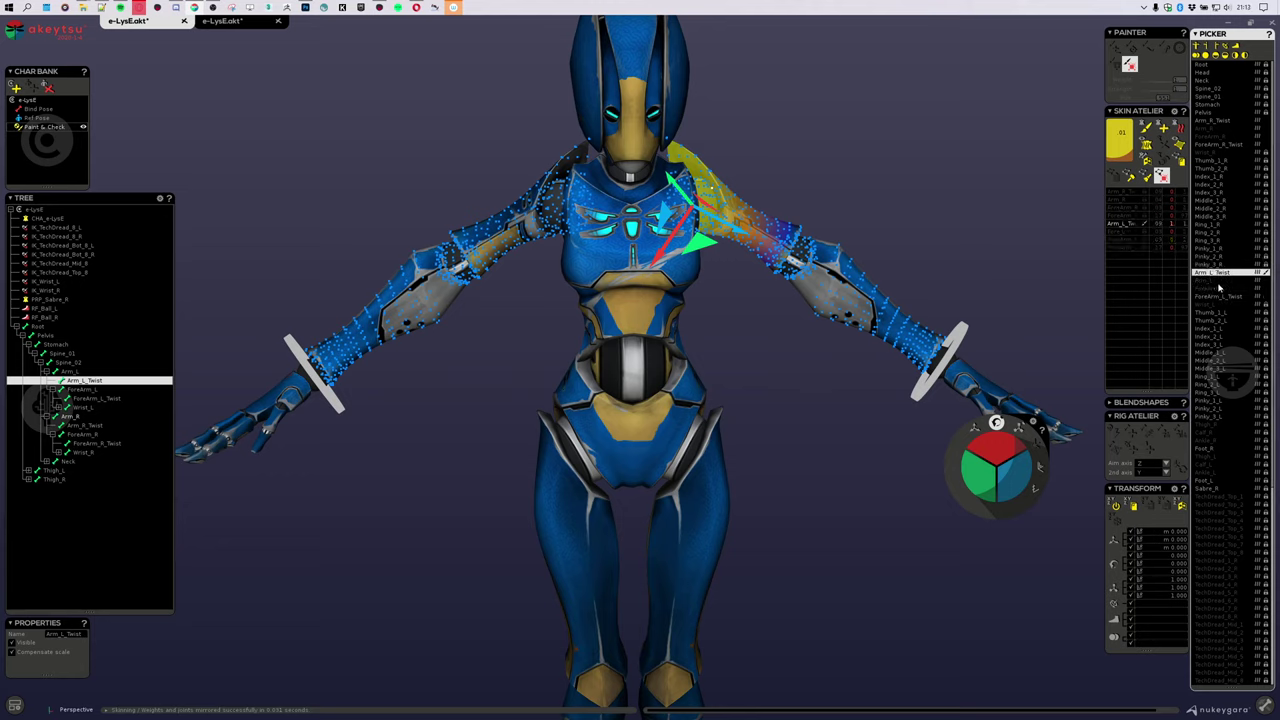
Step: Cycle through Arm_L_Twist, Arm_L, ForeArm_L and ForeArm_L_Twist to compare their skin weights
click(1219, 281)
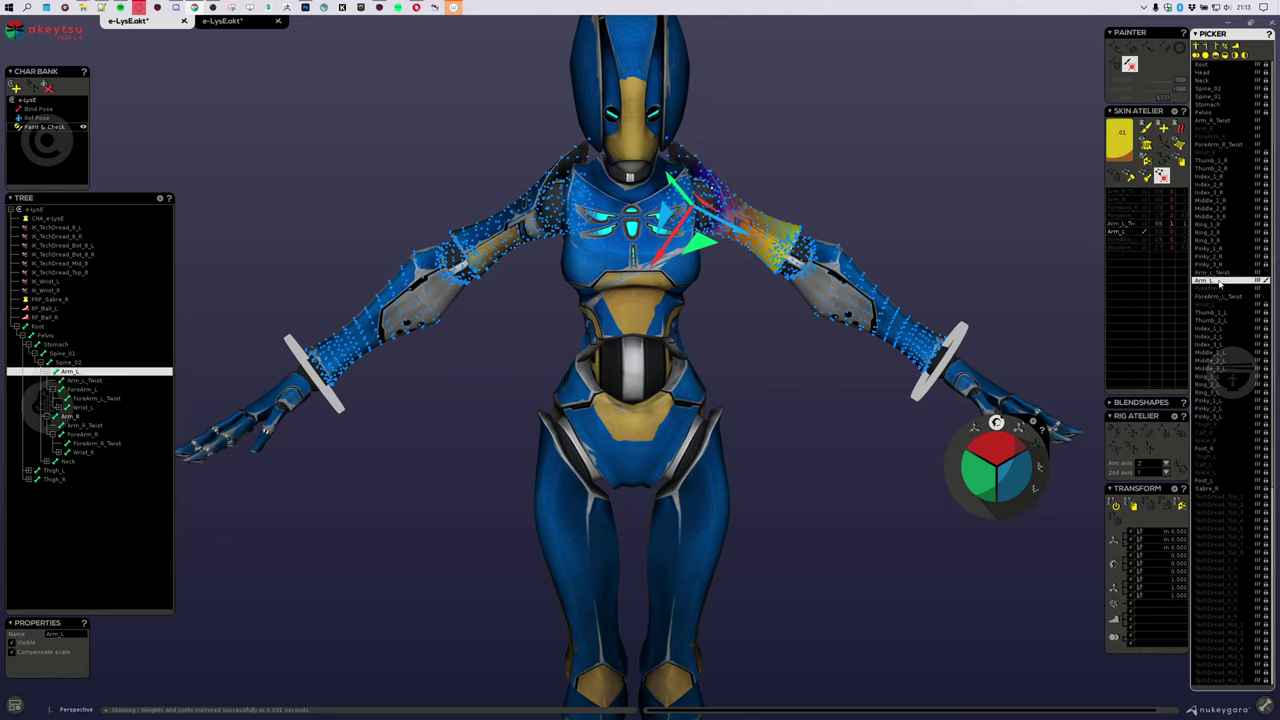
key(Down)
key(Down)
key(Up)
key(Up)
key(Up)
key(Down)
key(Down)
key(Down)
key(Up)
key(Up)
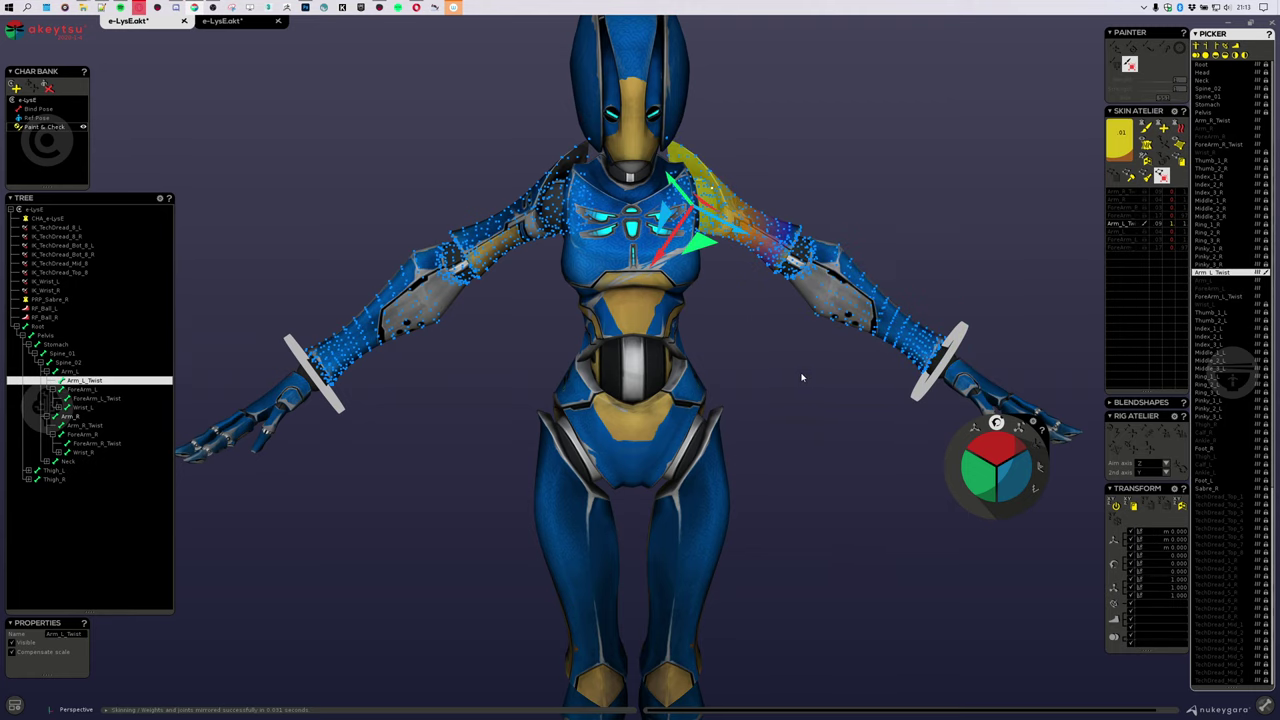
Step: Clear the vertex selection and examine the character's arms and legs from several angles
alt+drag(803, 377, 880, 294)
click(920, 290)
alt+right_drag(949, 289, 833, 389)
alt+middle_drag(833, 389, 552, 401)
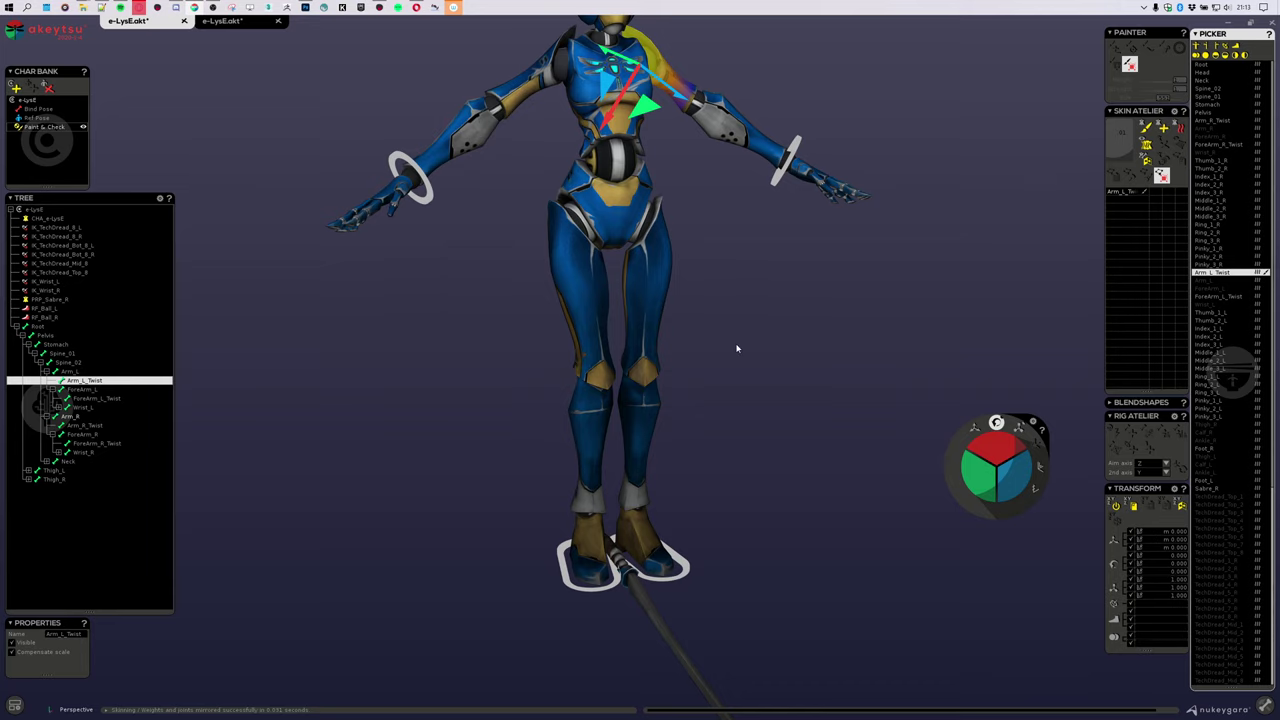
middle_drag(736, 348, 695, 82)
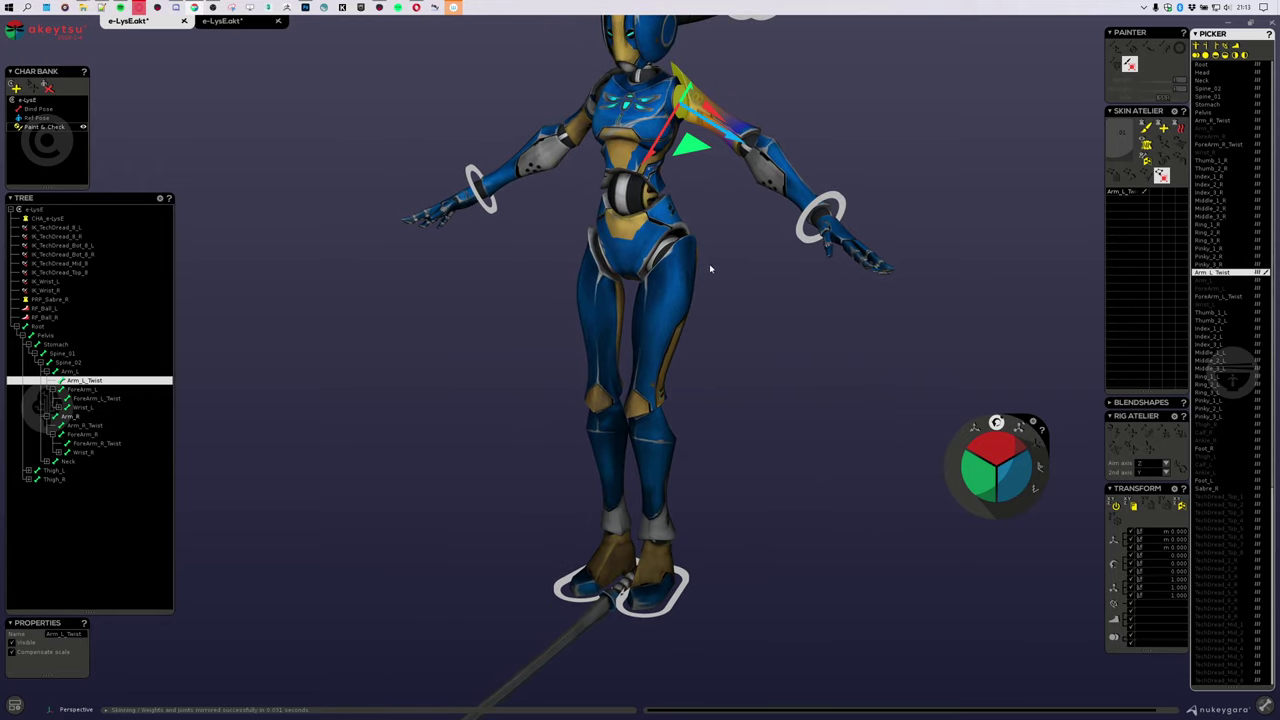
middle_drag(710, 266, 672, 368)
scroll(672, 368, up, 3)
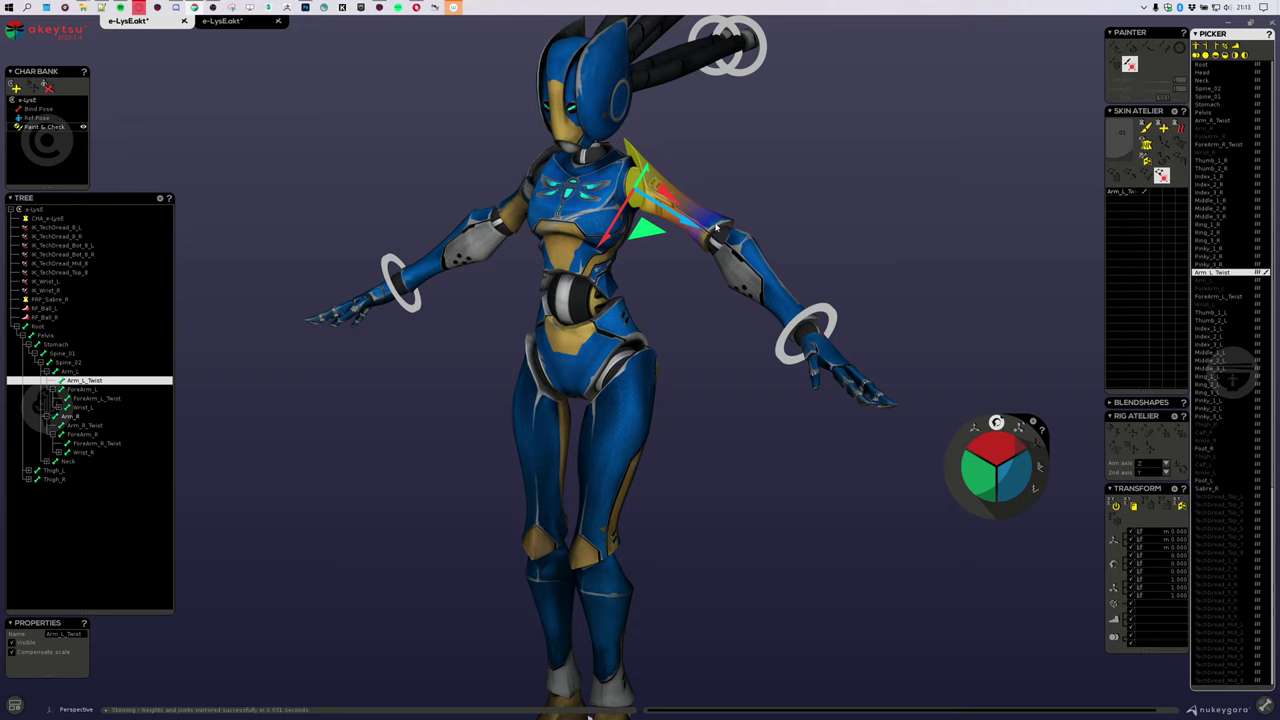
middle_drag(720, 426, 720, 306)
middle_drag(672, 390, 737, 397)
Step: Compare the skin influence of Calf_L, ForeArm_L_Twist and Thigh_R on the model
click(630, 441)
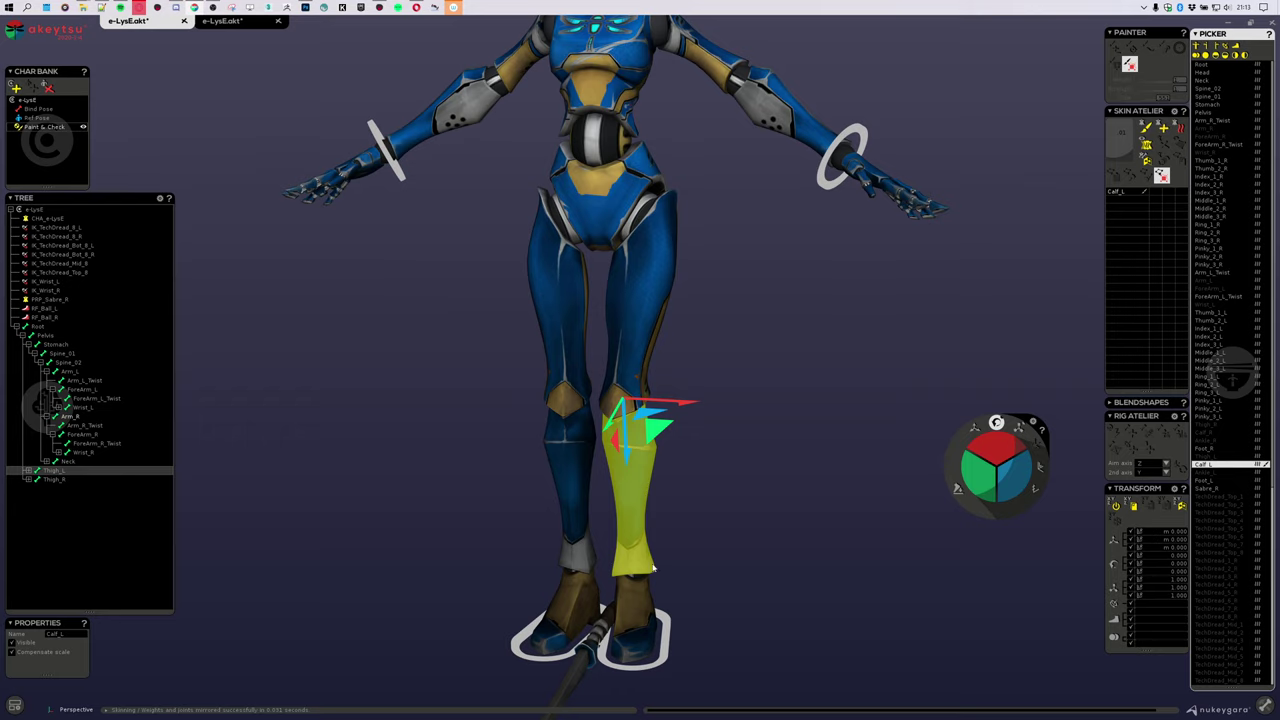
click(830, 134)
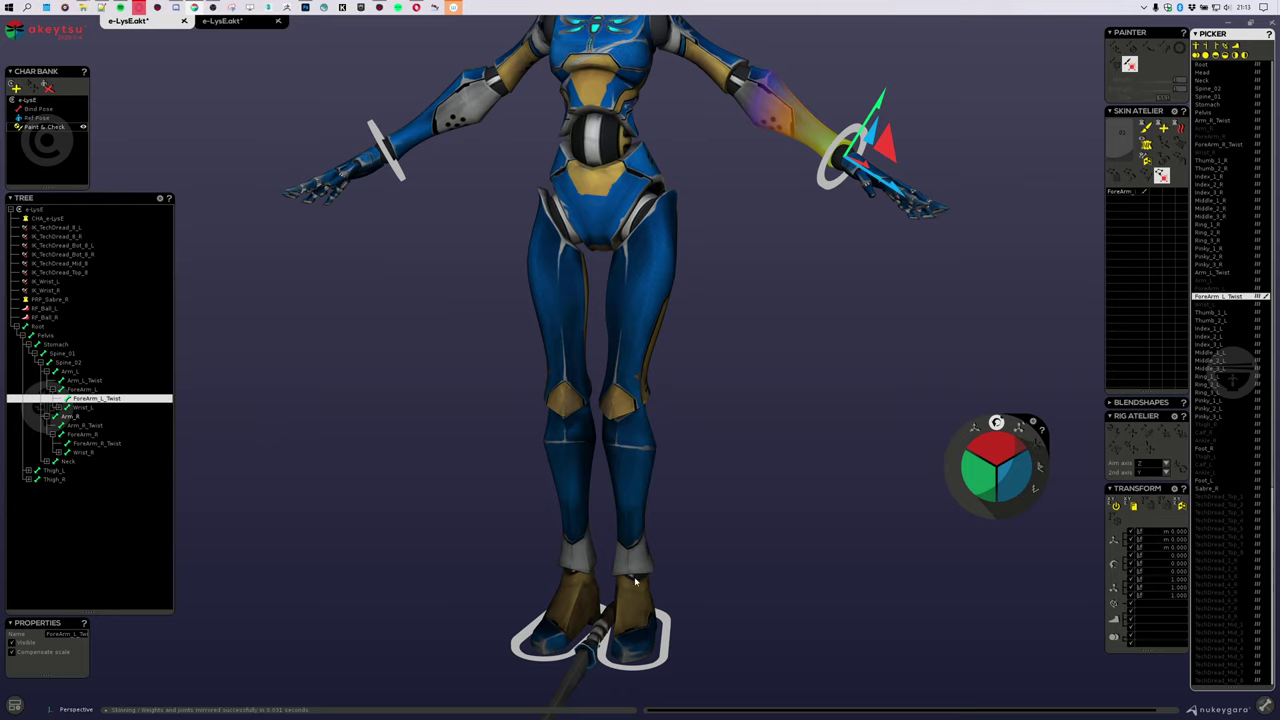
click(631, 564)
alt+drag(752, 322, 779, 322)
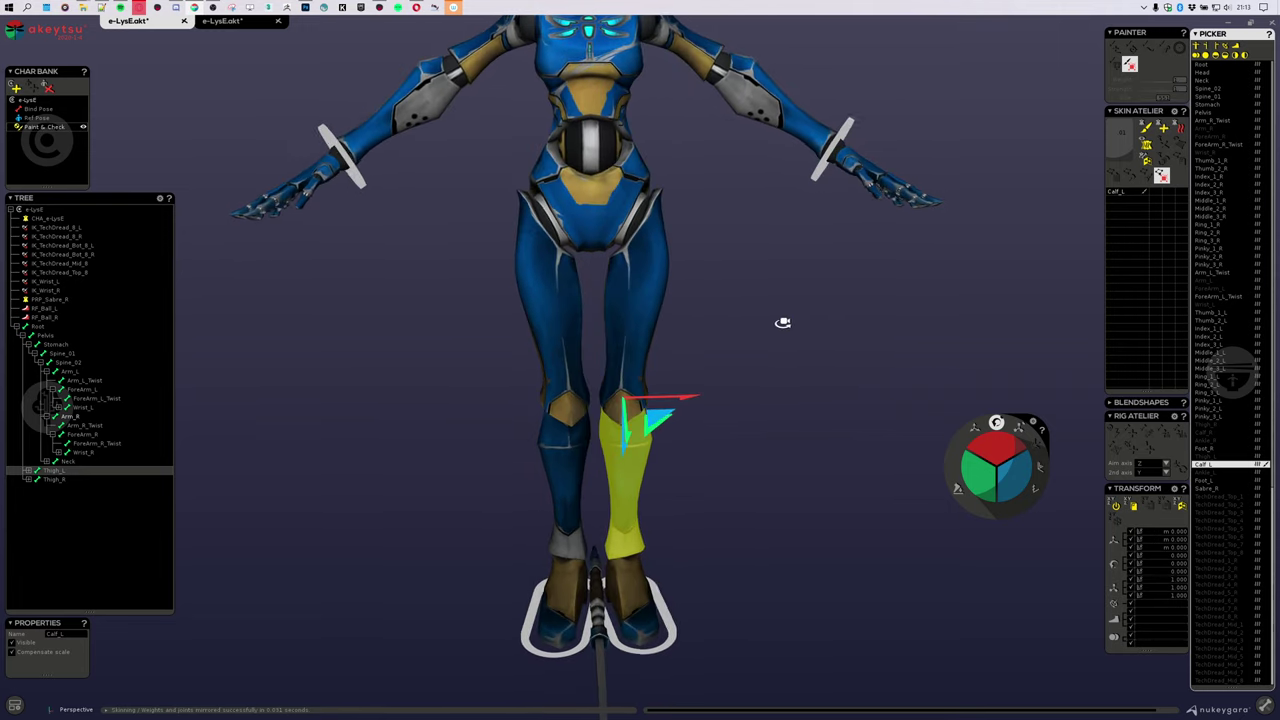
middle_drag(779, 321, 813, 329)
click(525, 357)
middle_drag(565, 352, 605, 303)
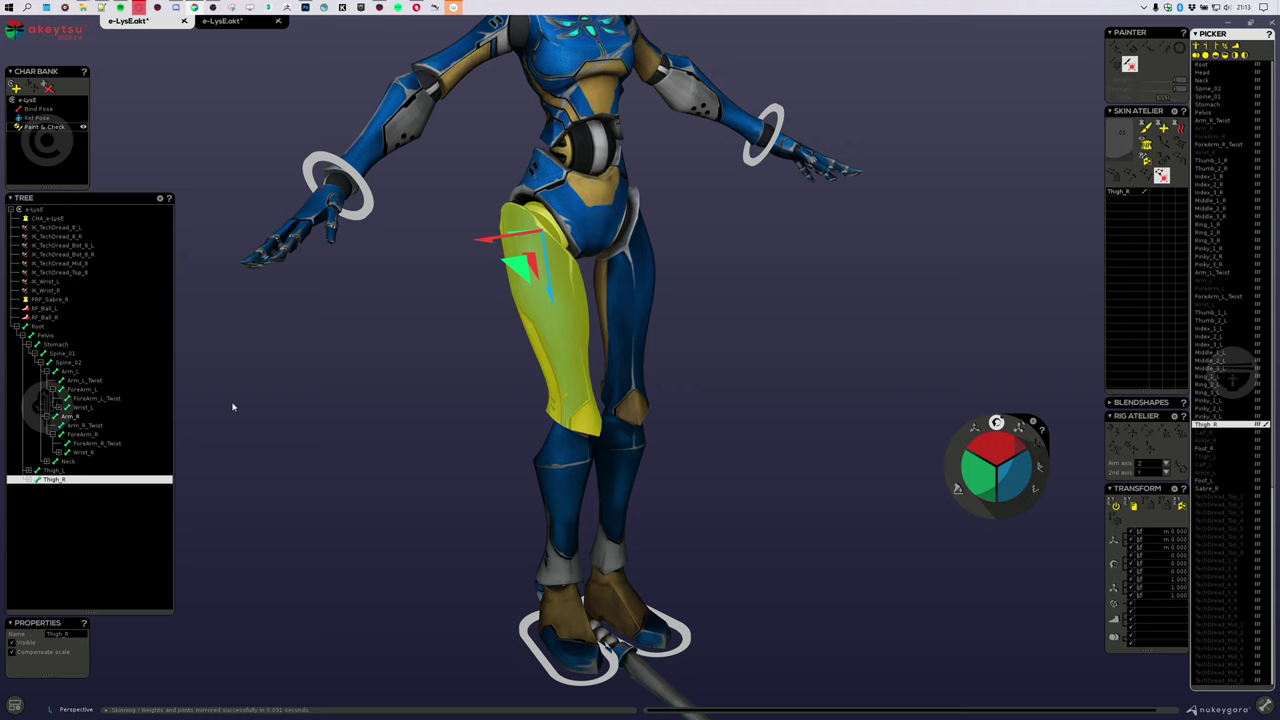
Step: Duplicate the whole e-LysE hierarchy and show the copy's contents
click(37, 211)
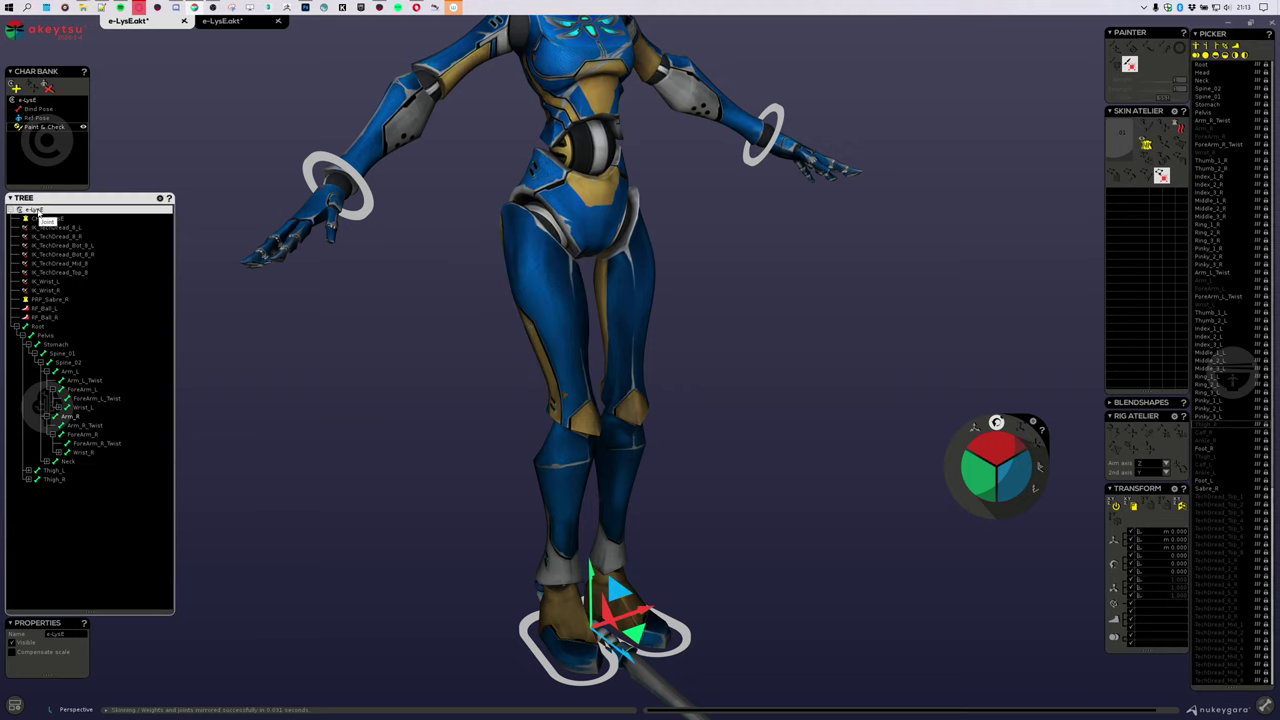
right_click(38, 212)
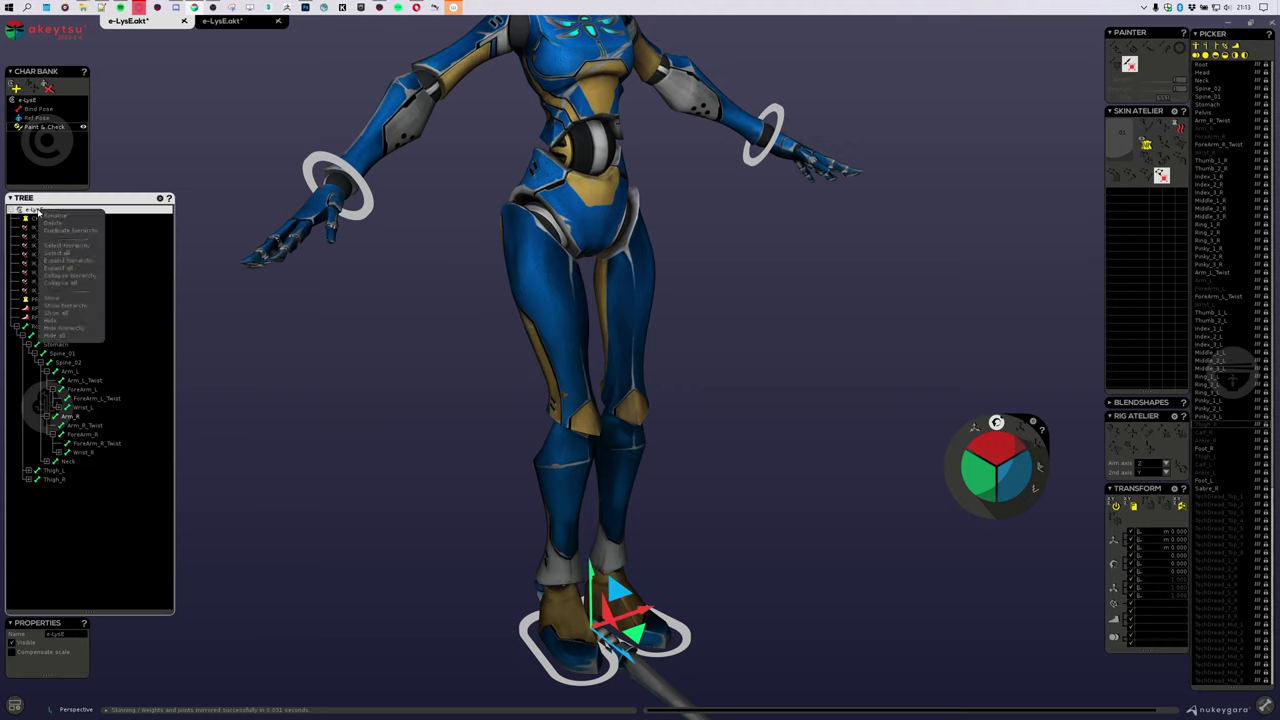
click(70, 231)
click(12, 489)
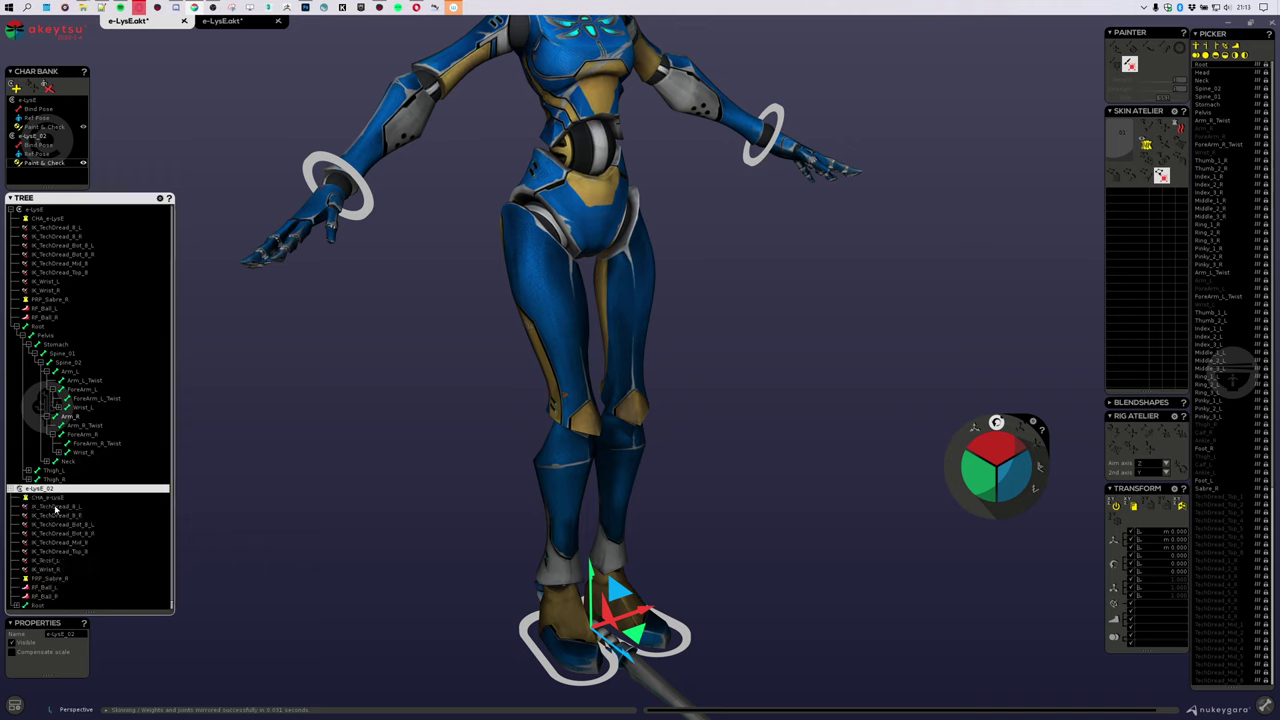
Step: Delete all IK_TechDread, IK_Wrist and RF_Ball controllers from the e-LysE_02 copy
click(55, 507)
shift+click(58, 569)
shift+click(62, 595)
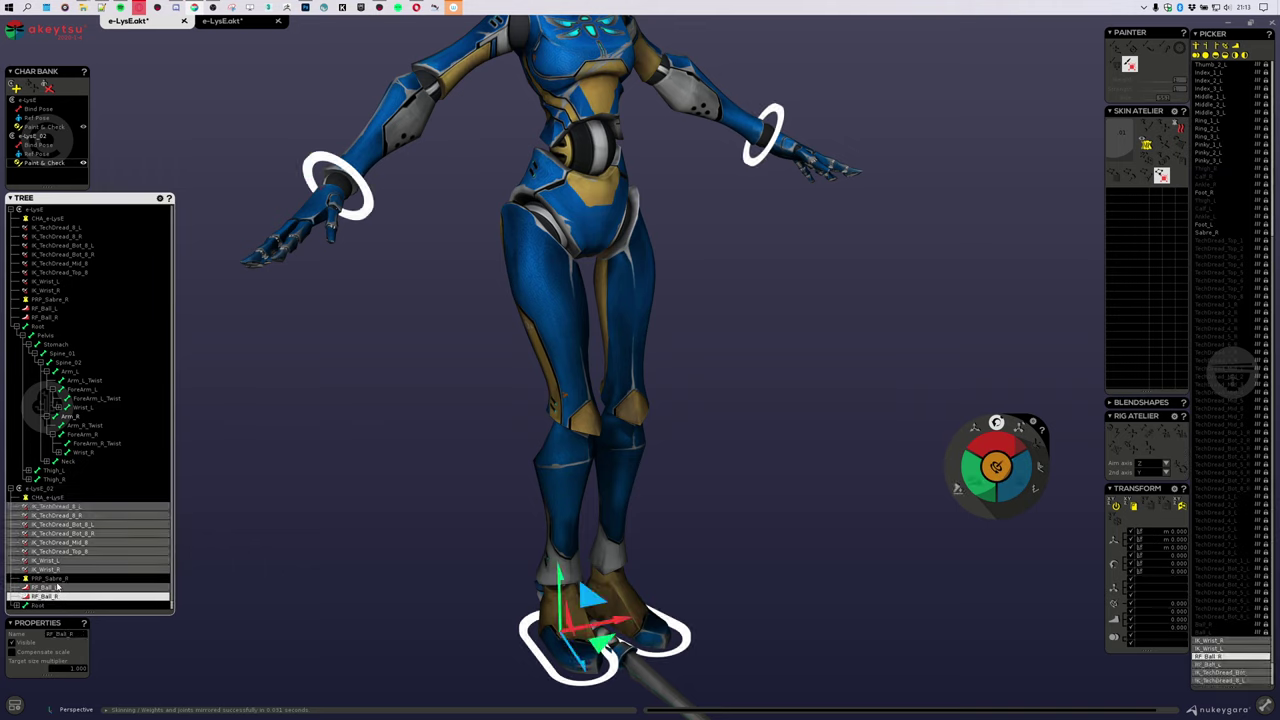
key(Delete)
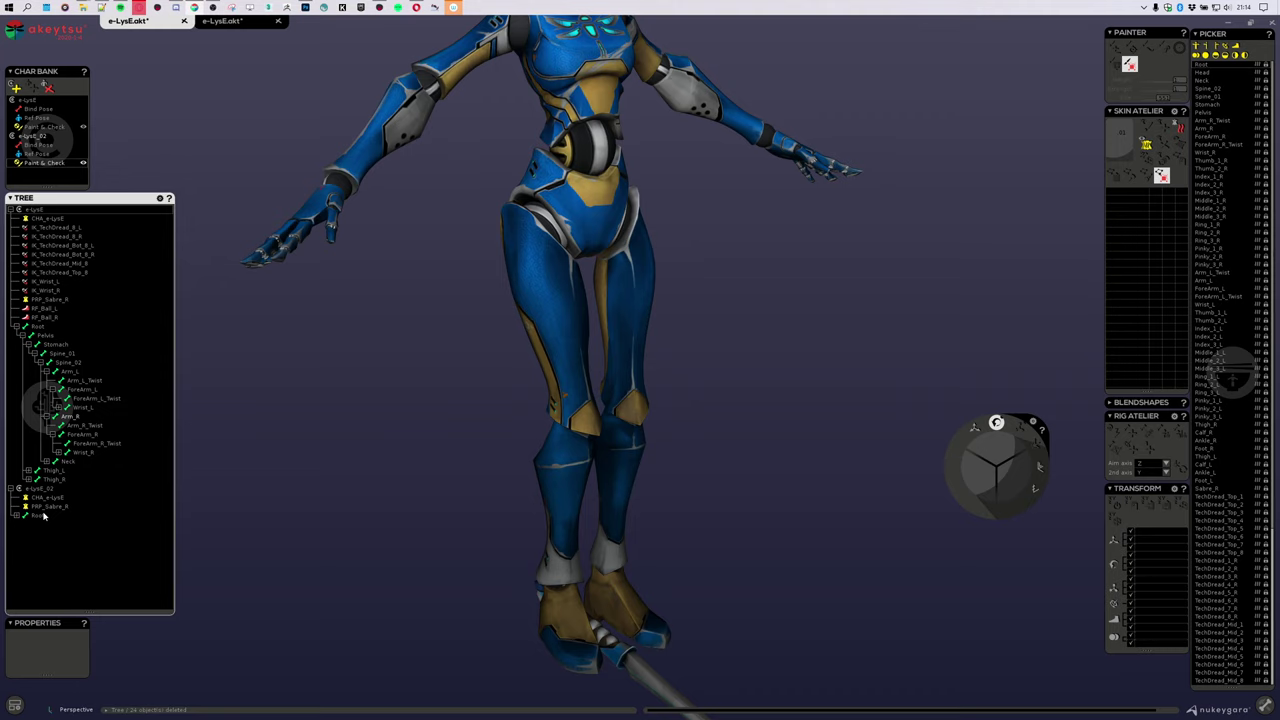
Step: Expand e-LysE_02's skeleton from Root through Pelvis, Thigh_R and Calf_R, and select Ankle_R
click(32, 525)
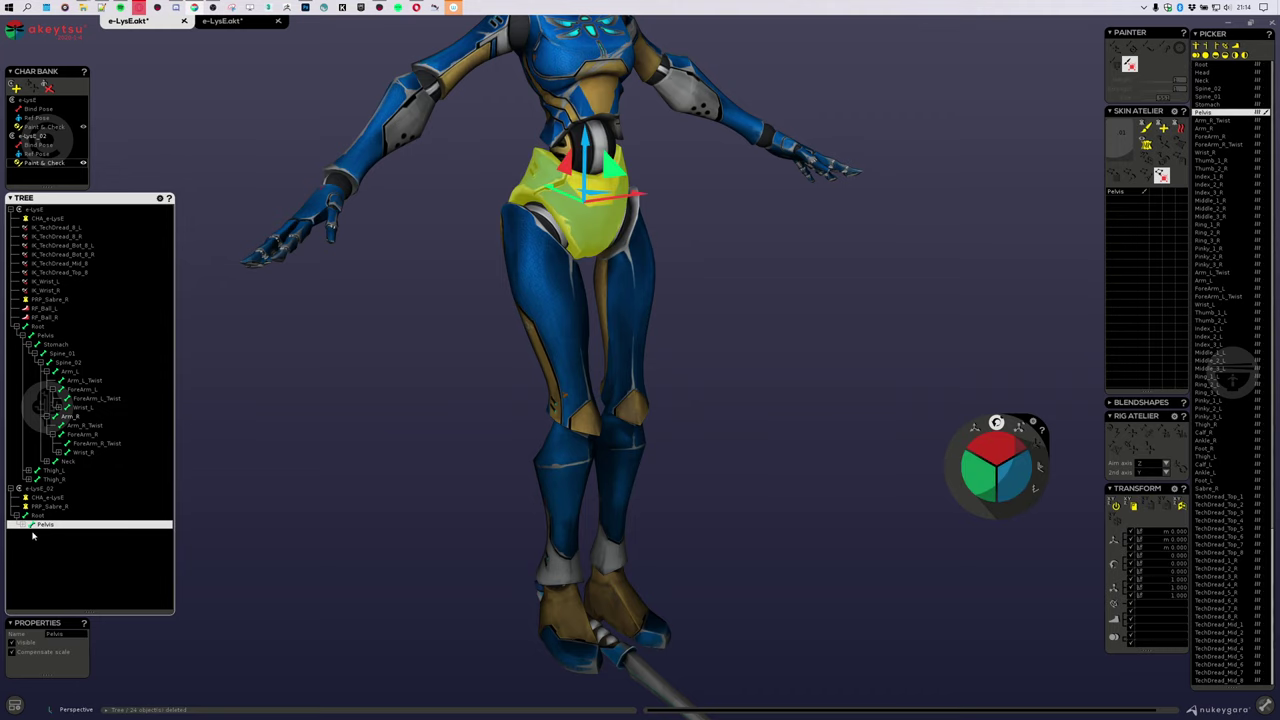
click(25, 525)
click(28, 551)
click(35, 560)
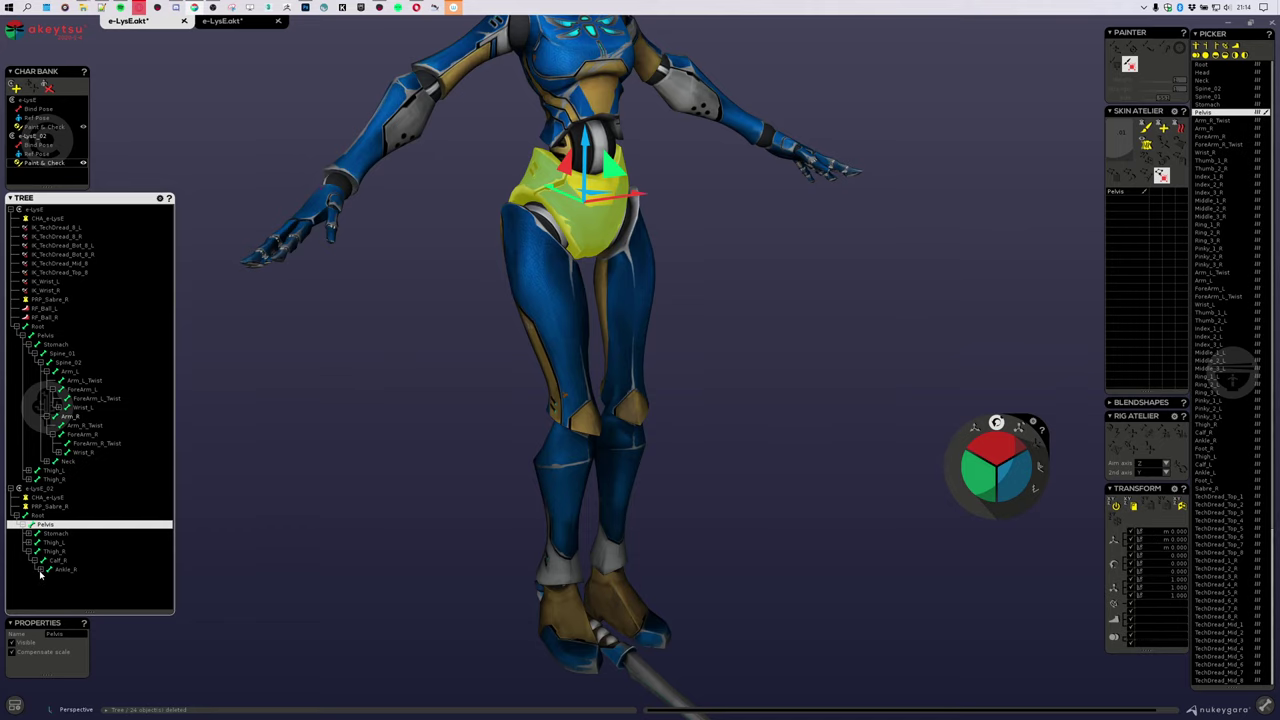
click(41, 571)
click(62, 569)
Step: Examine Ankle_R's position and skin influence on the right foot from the side and front
middle_drag(447, 586, 474, 454)
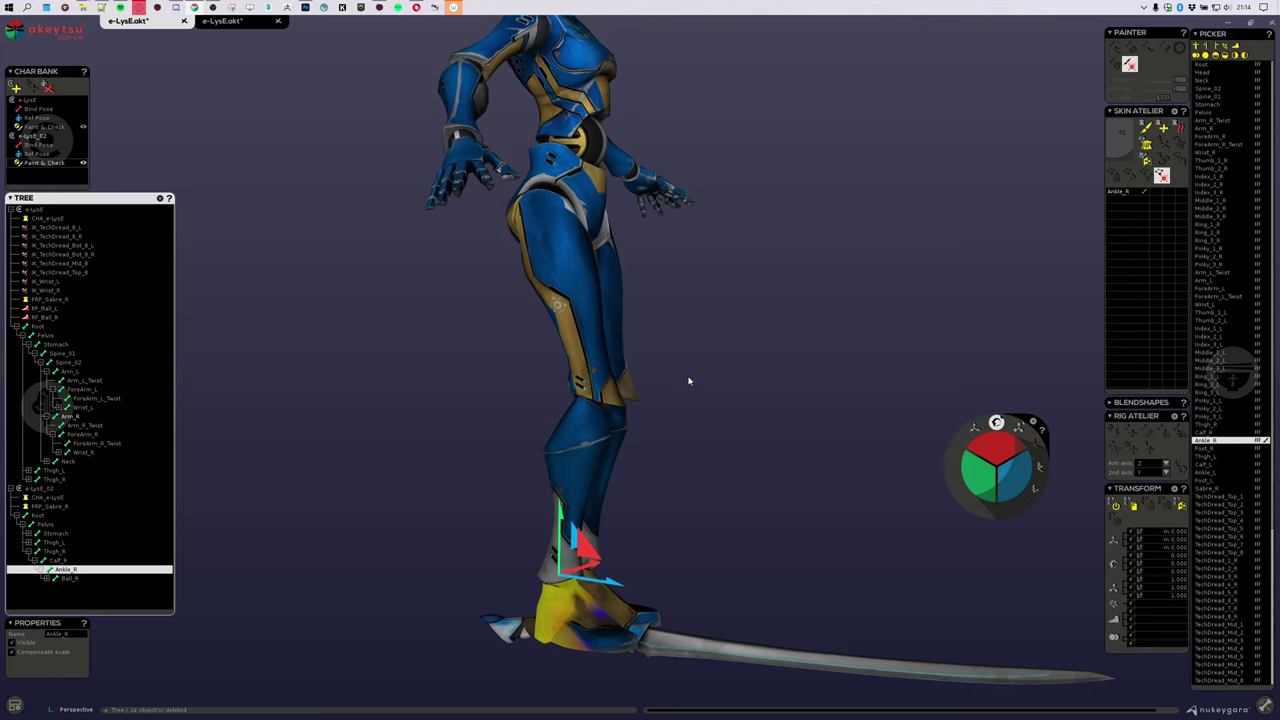
middle_drag(769, 488, 686, 494)
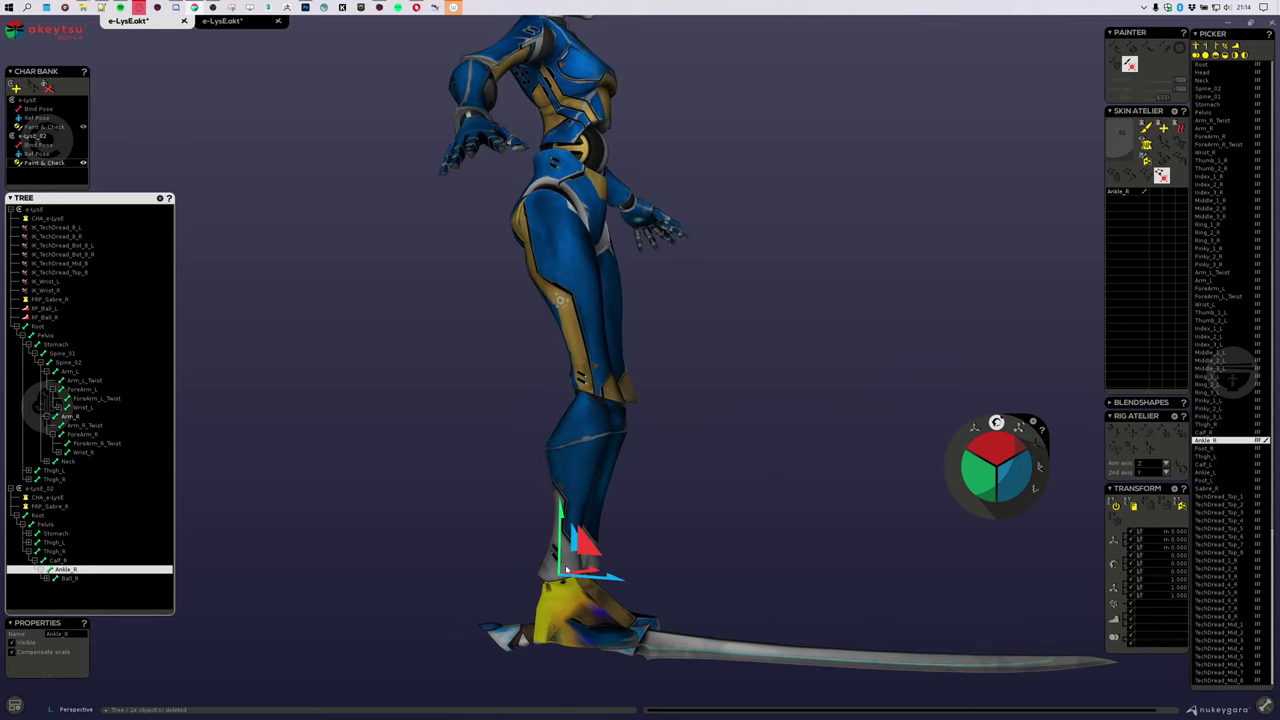
middle_drag(642, 547, 612, 527)
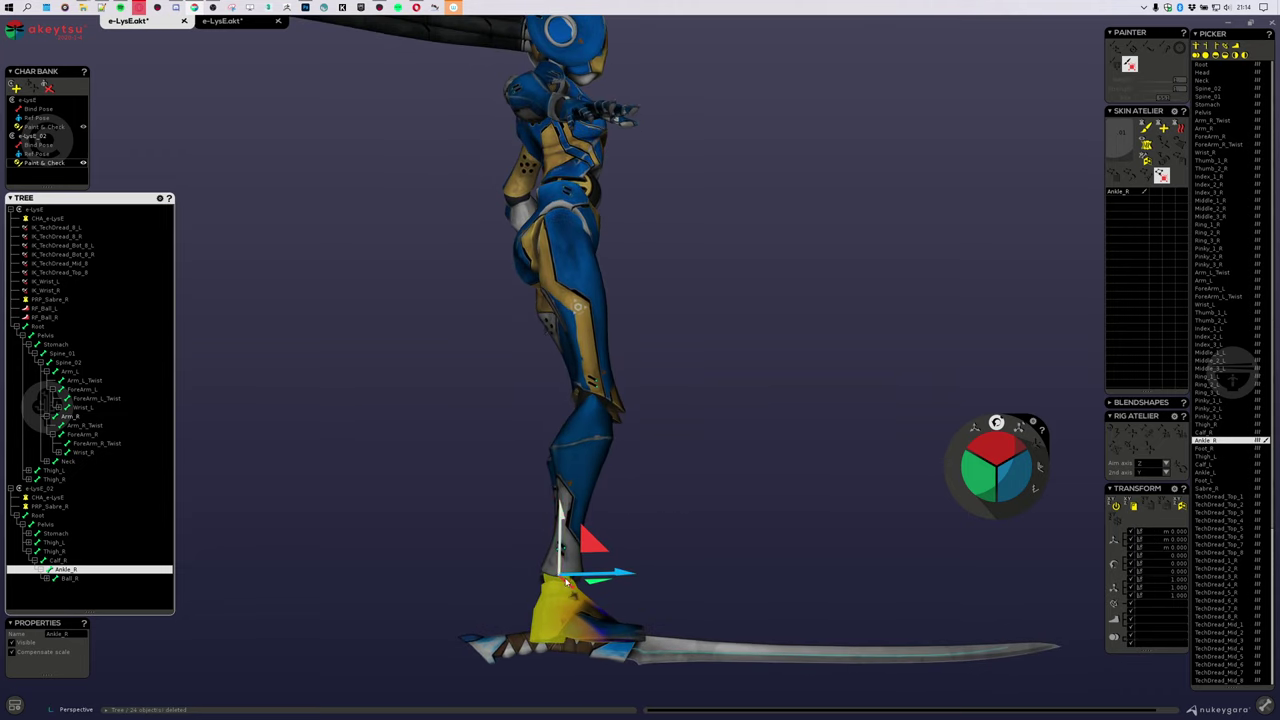
middle_drag(686, 447, 671, 477)
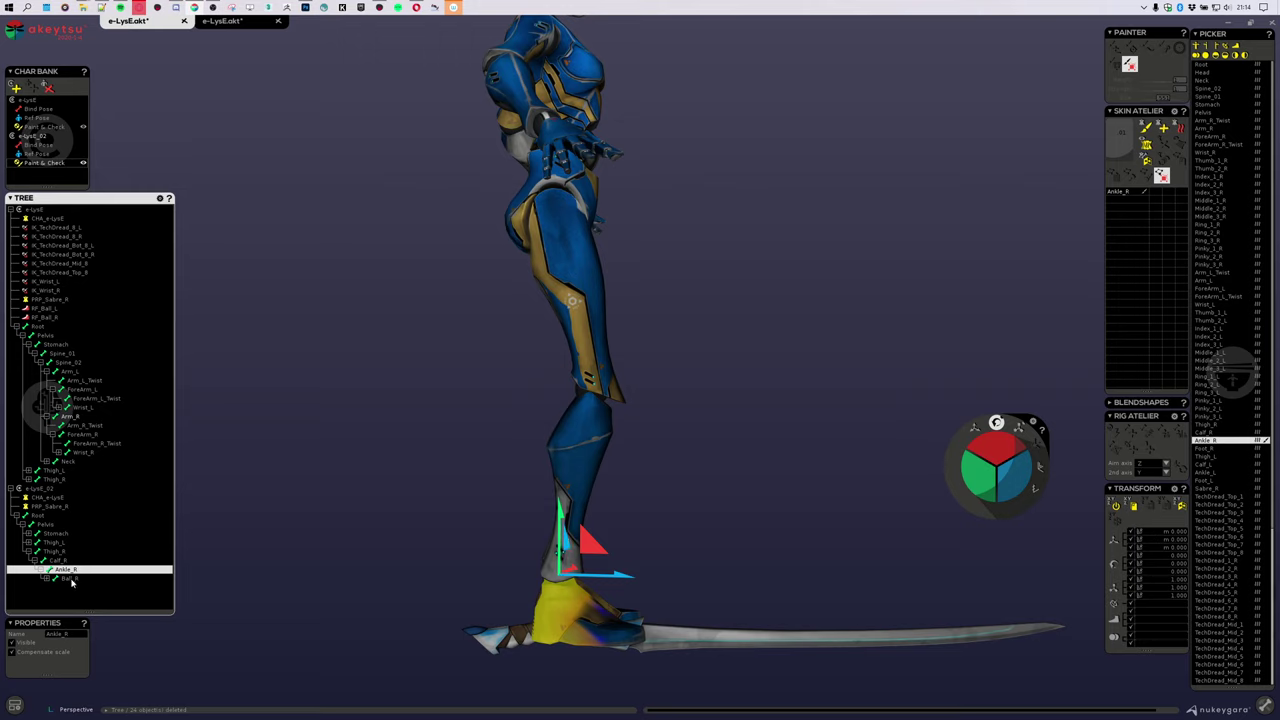
alt+drag(464, 534, 396, 539)
mouse_move(396, 539)
middle_down()
mouse_move(366, 549)
mouse_move(391, 537)
mouse_move(391, 560)
middle_up()
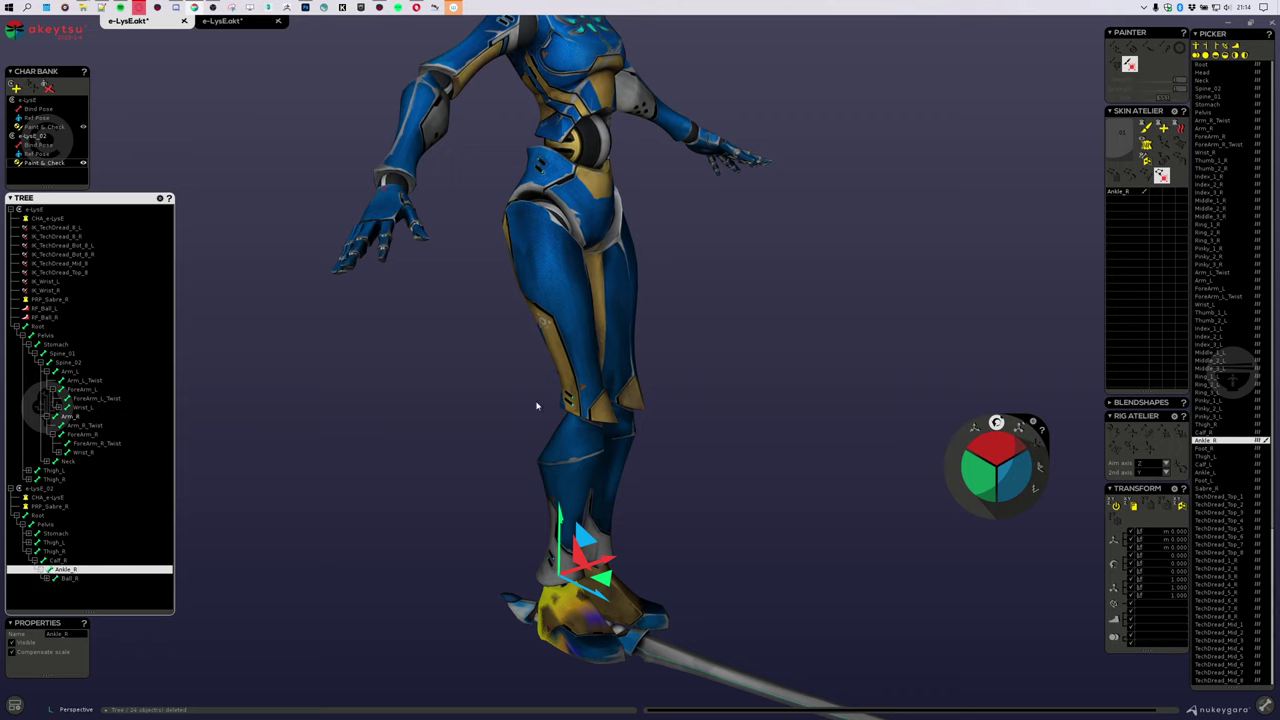
drag(548, 588, 455, 555)
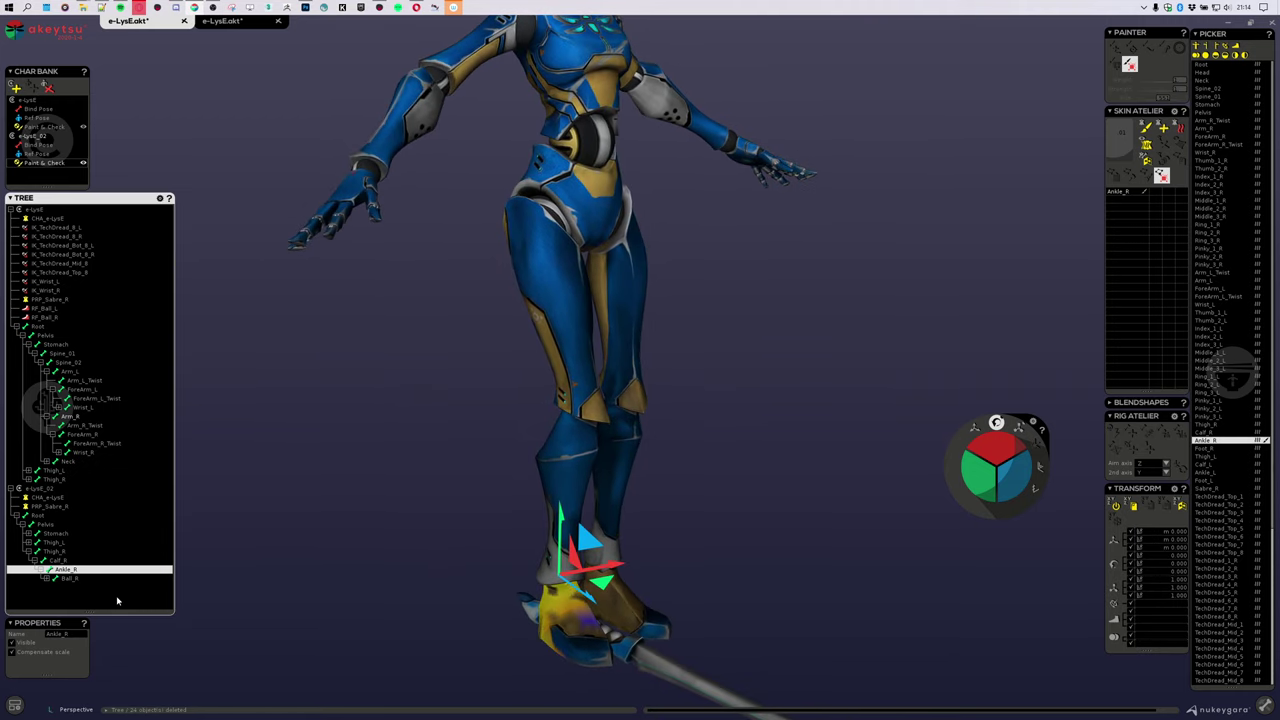
Step: Rename the Thigh_R joint of e-LysE_02 as Thigh_R_Twist
click(62, 552)
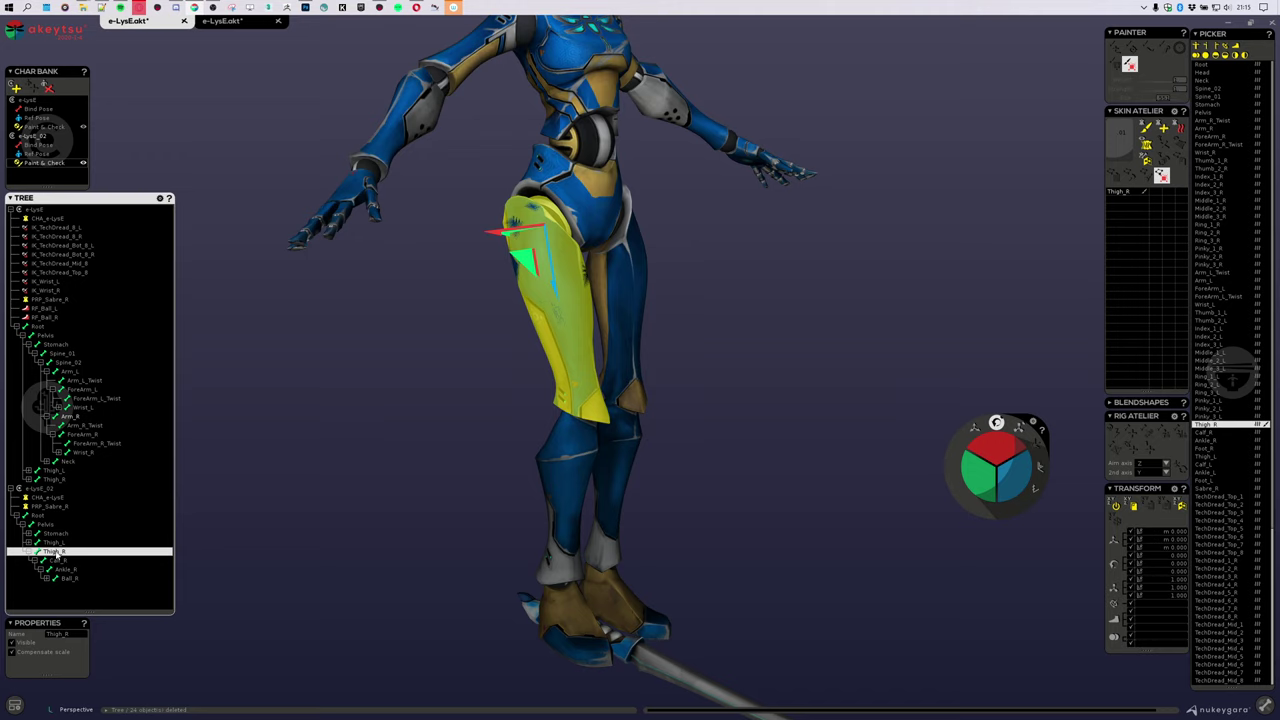
double_click(62, 551)
click(72, 551)
click(66, 570)
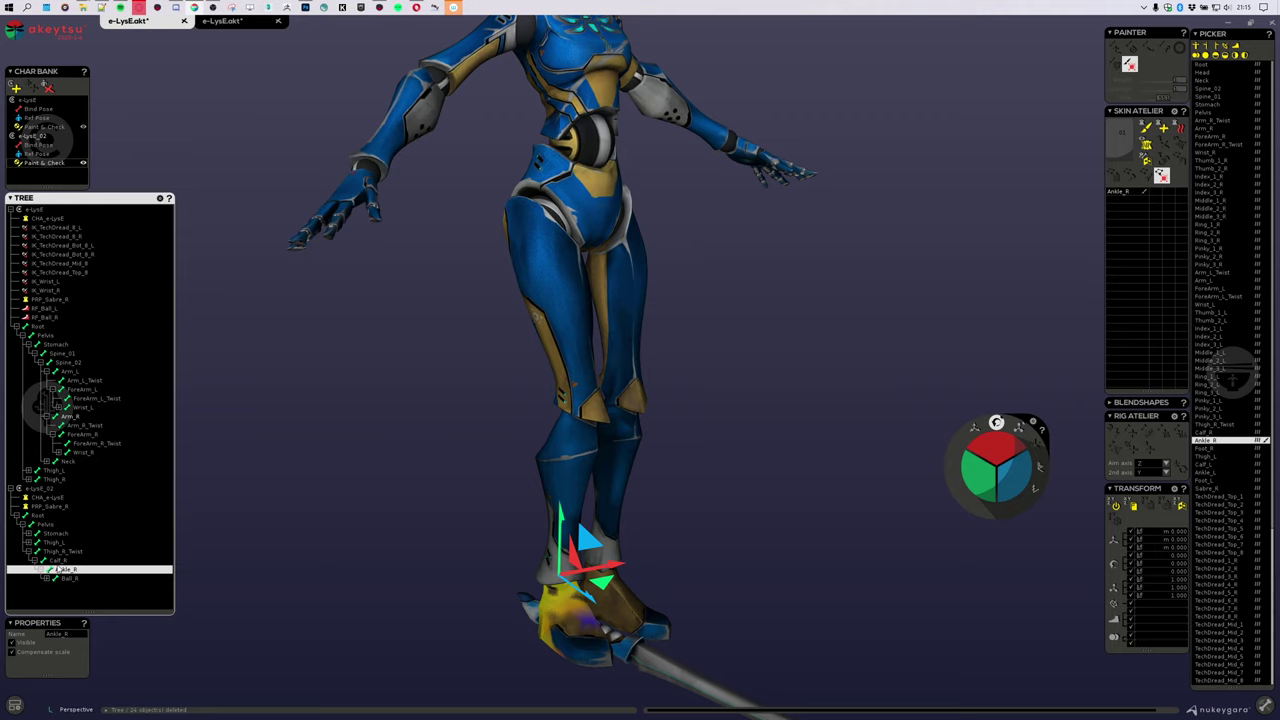
Step: Rename e-LysE_02's Calf_R joint as 123 and its Ankle_R joint as Calf_R_Twist
click(65, 564)
double_click(61, 561)
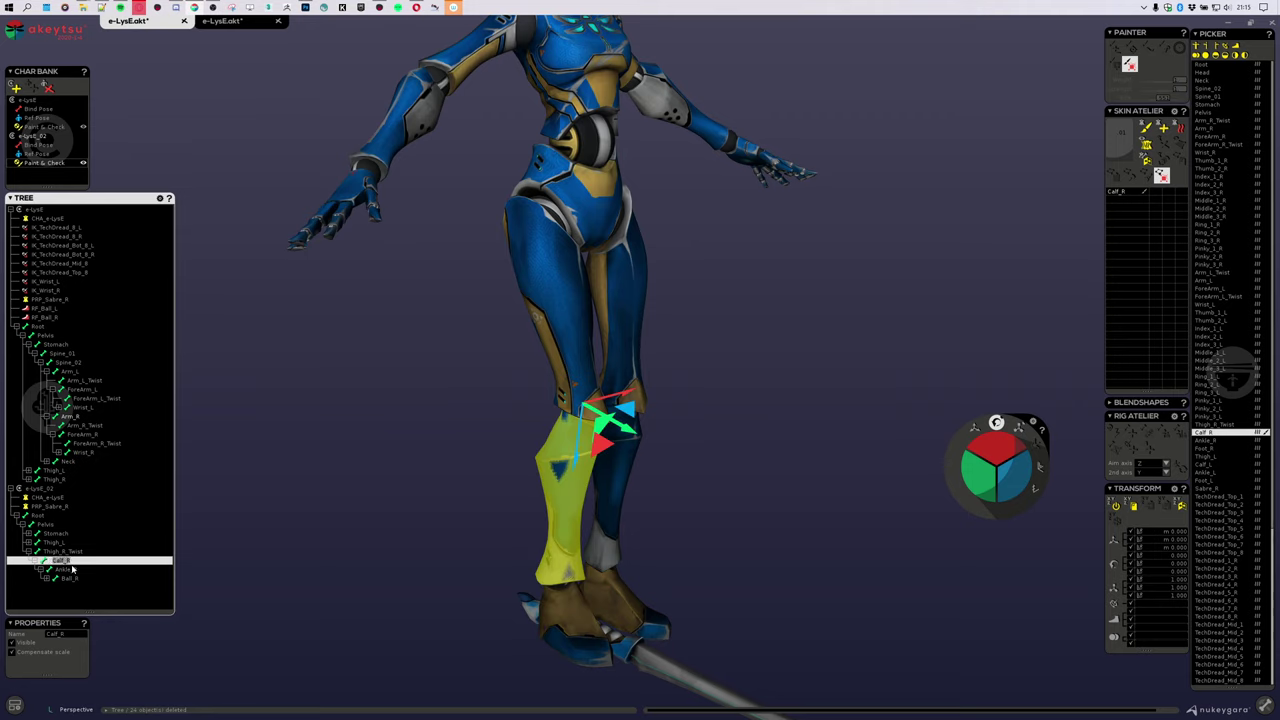
text(123)
key(Return)
click(57, 569)
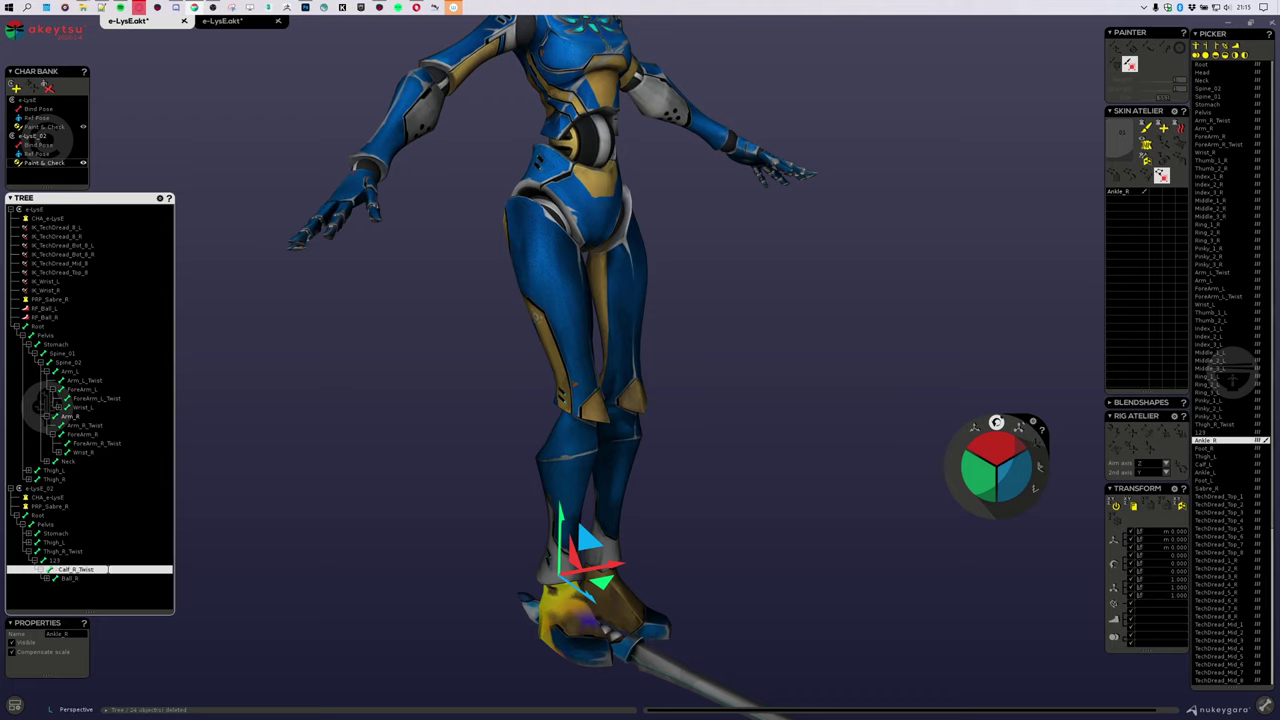
key(Return)
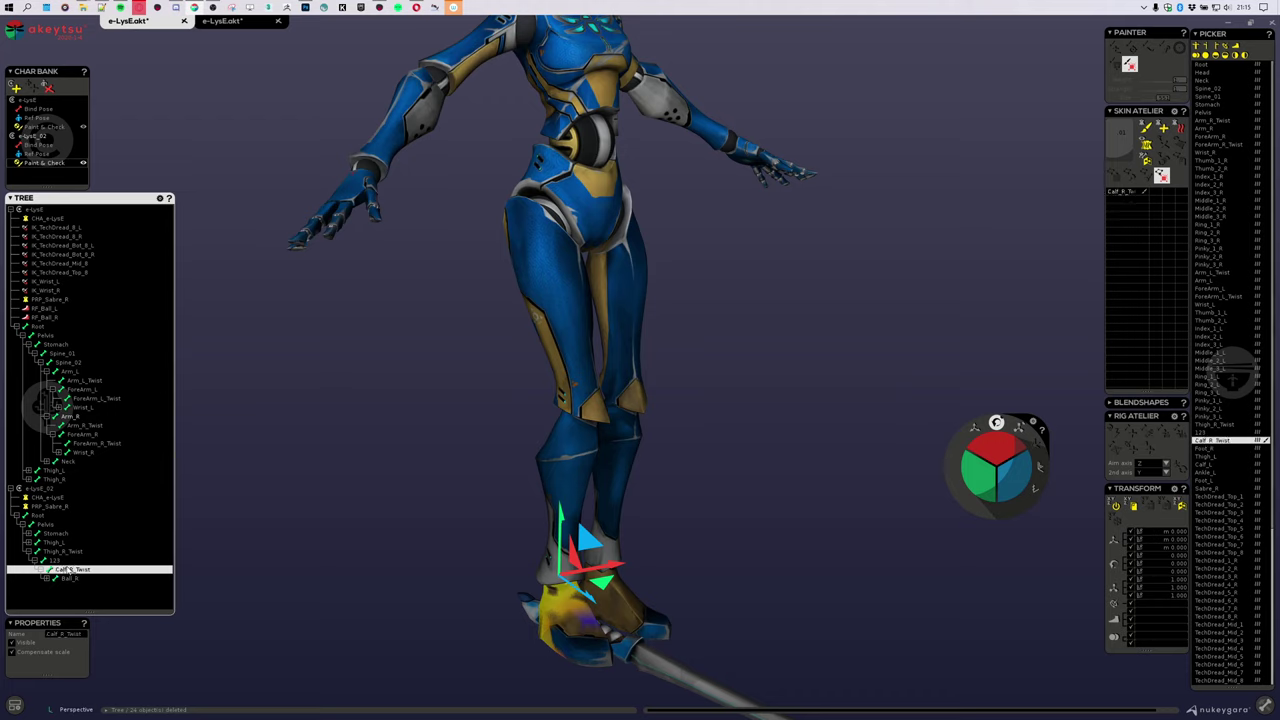
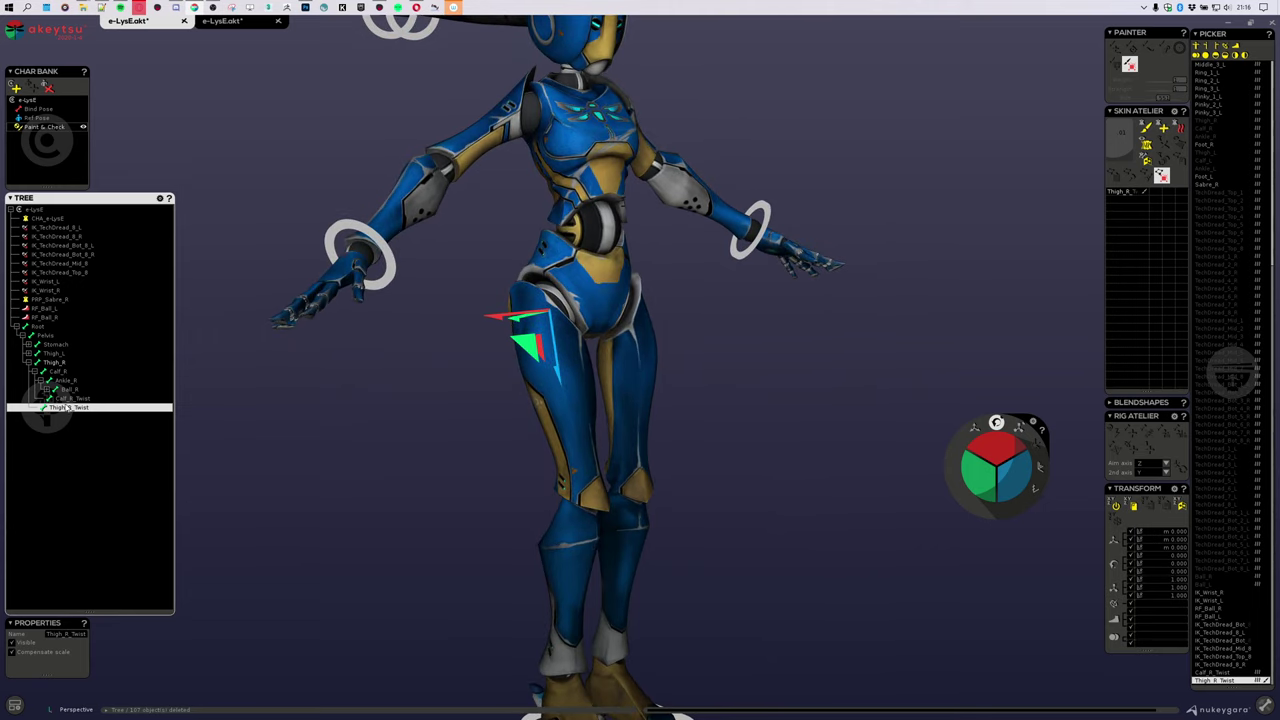
Step: Select Calf_R_Twist under e-LysE's right calf, inspect its orientation from the side, and switch the character to Bind Pose mode
click(58, 371)
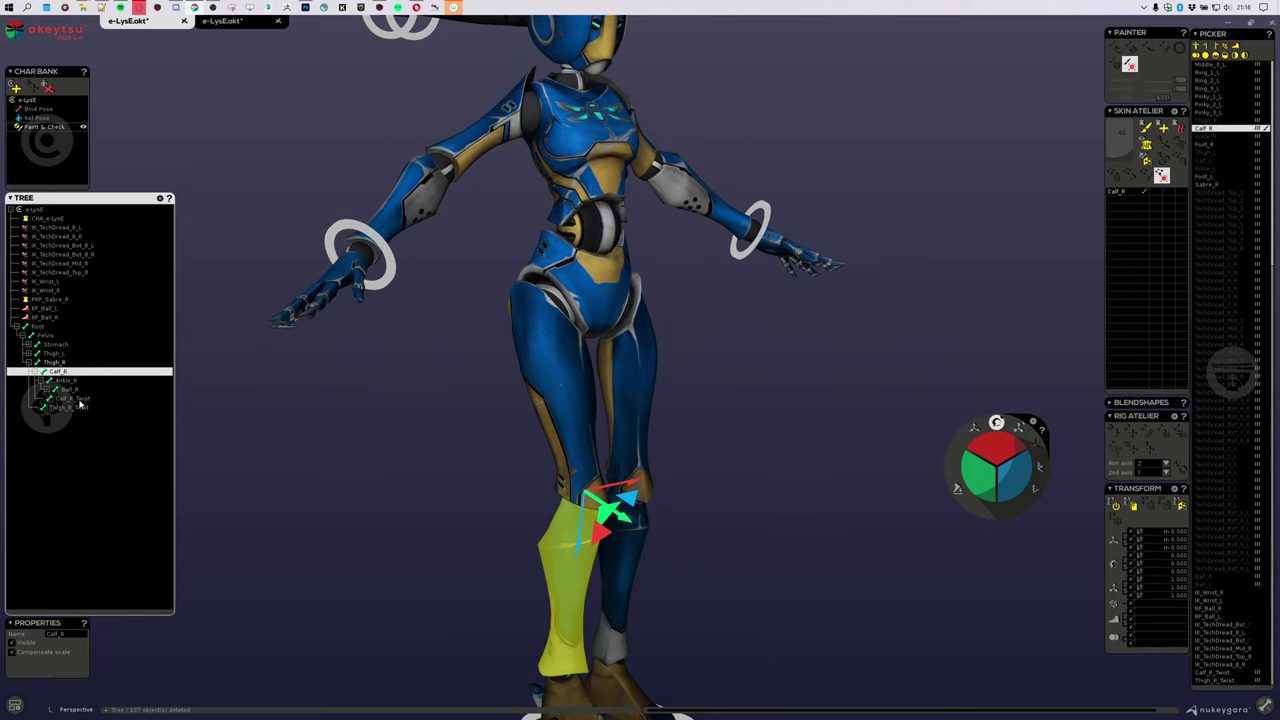
click(72, 398)
right_drag(200, 420, 651, 374)
scroll(611, 434, up, 3)
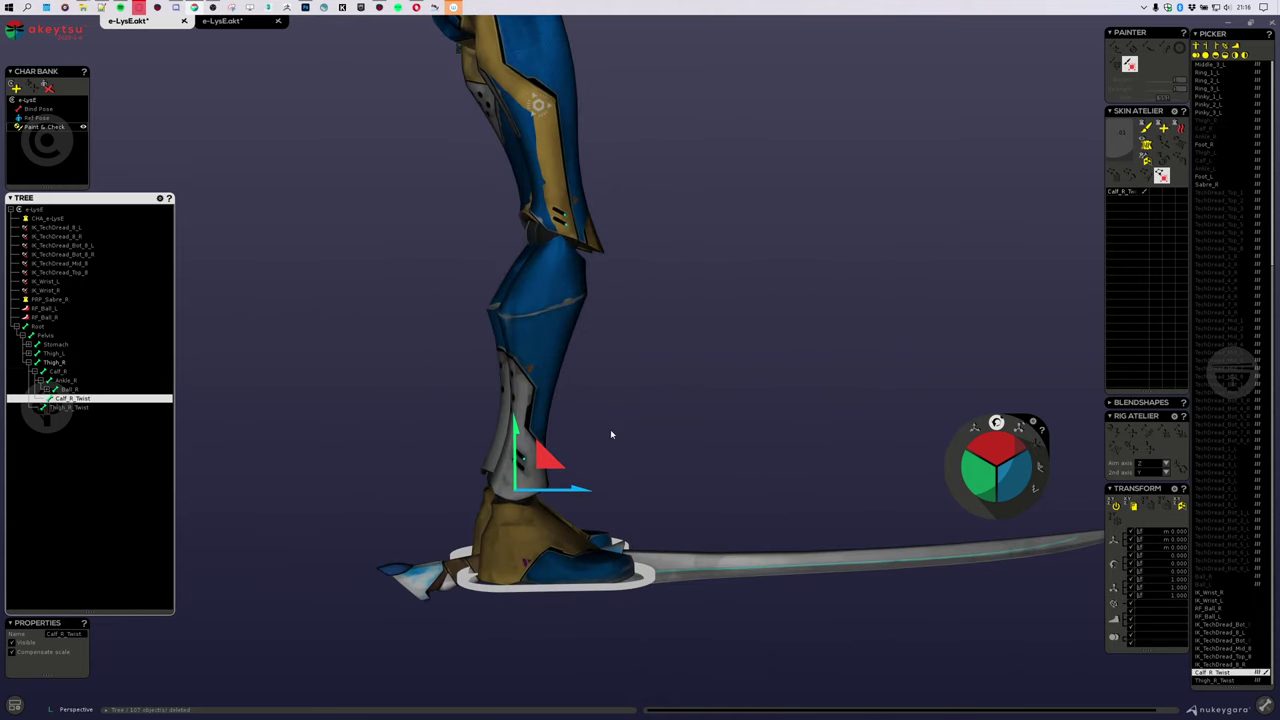
scroll(611, 434, up, 2)
right_drag(611, 434, 694, 386)
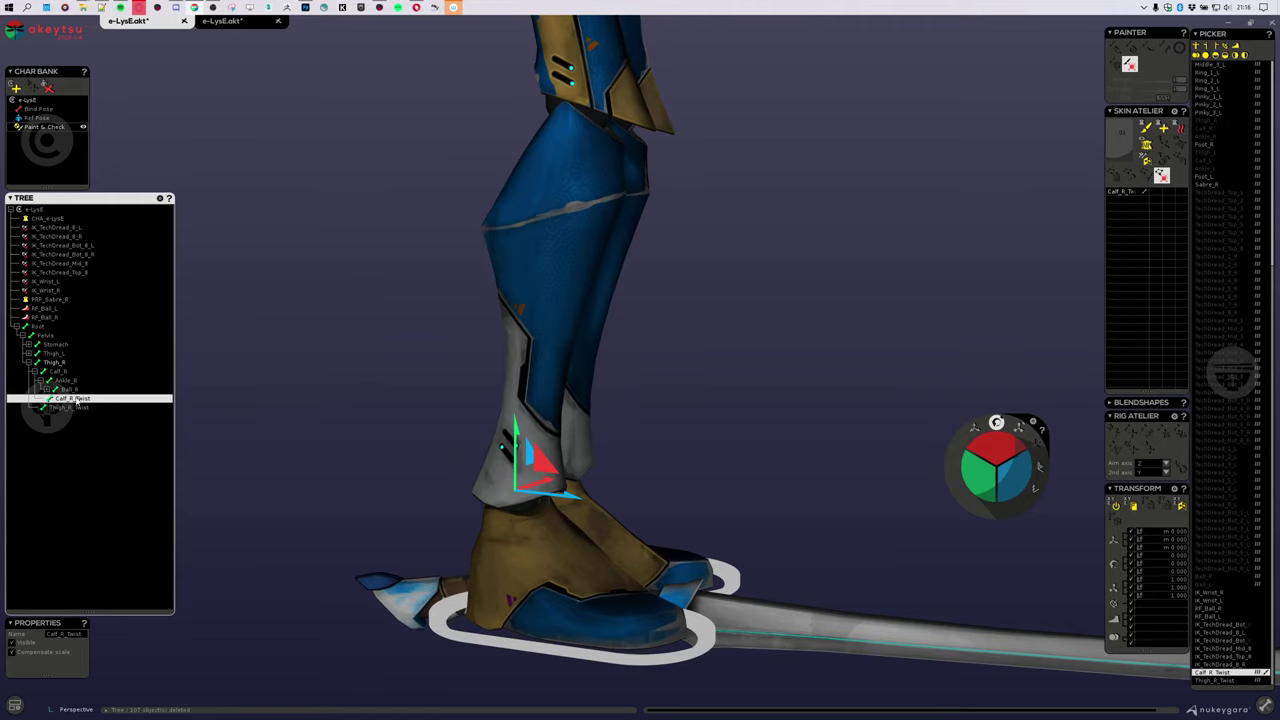
right_drag(416, 345, 587, 249)
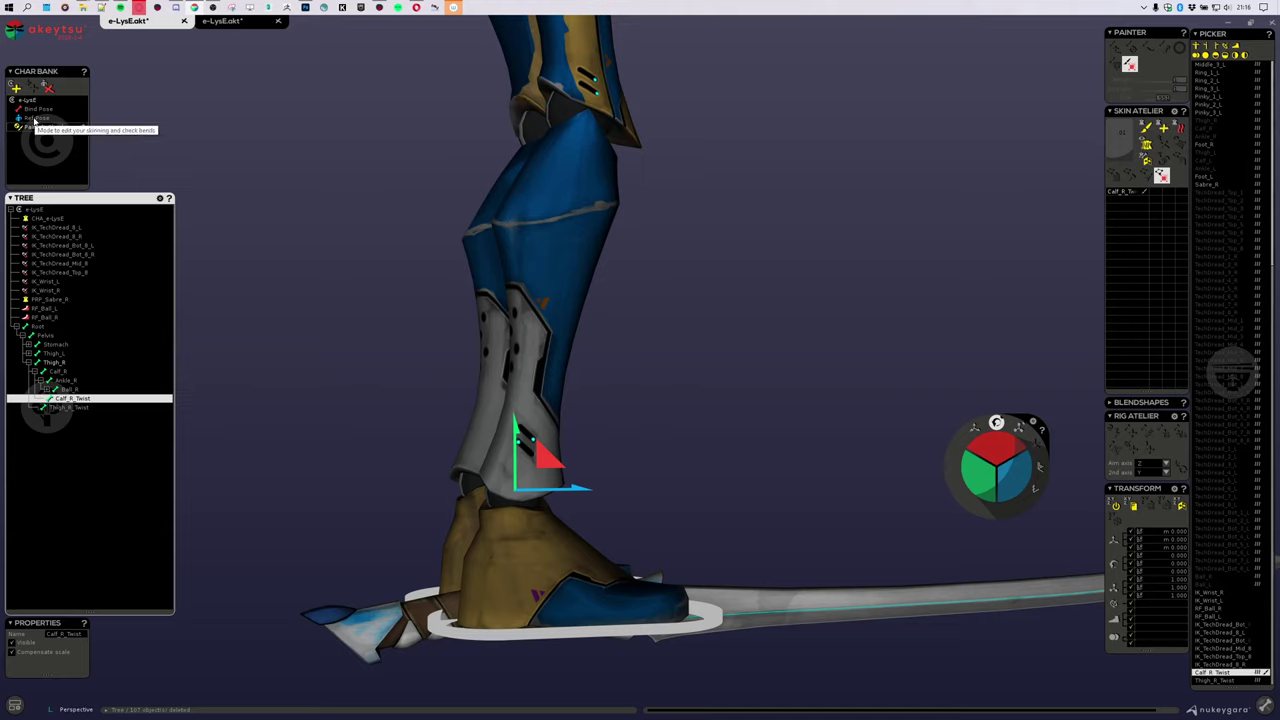
click(40, 109)
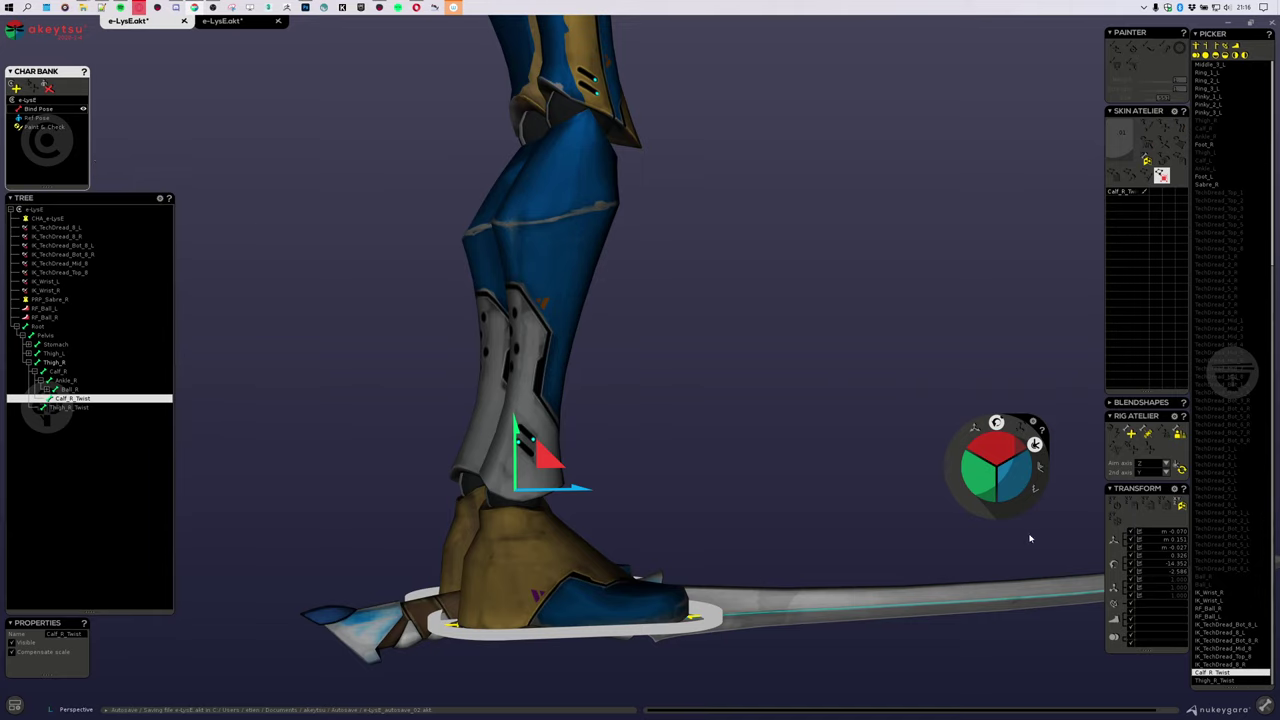
Step: Rotate Calf_R_Twist to follow the slant of the right lower leg, with an X rotation of about 10.2 degrees
key(e)
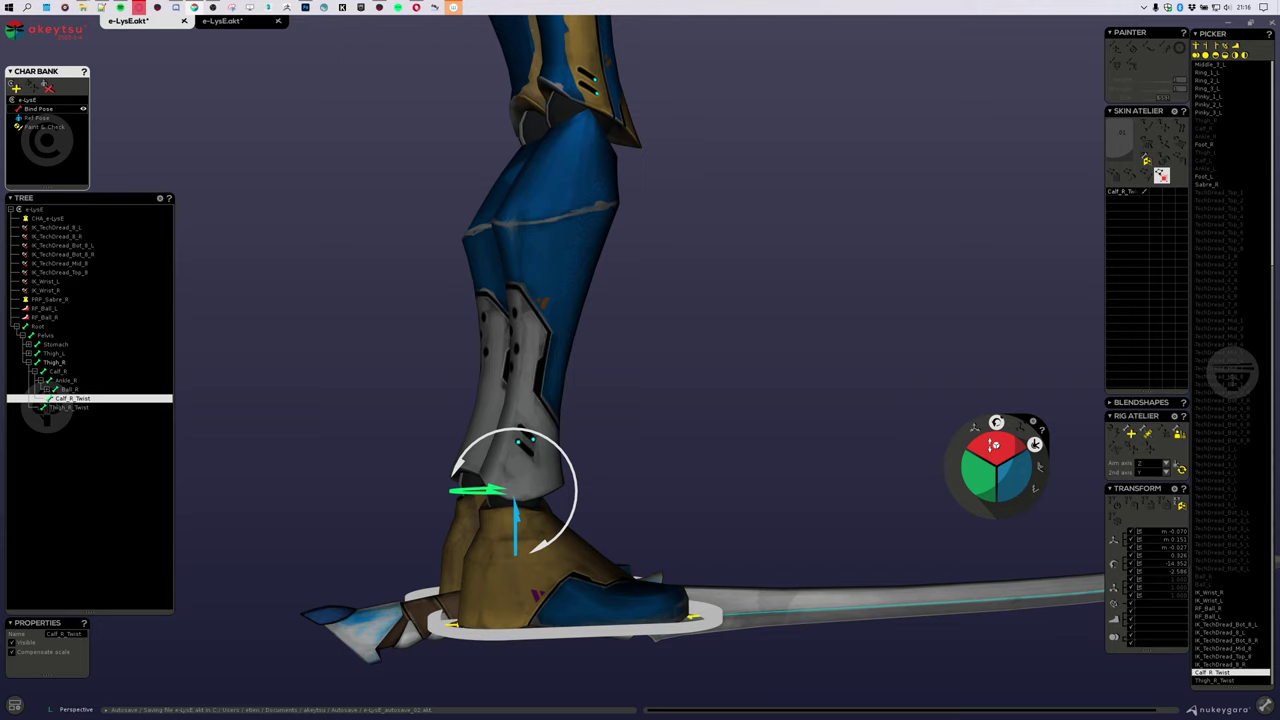
drag(1004, 447, 1007, 443)
middle_drag(855, 464, 800, 457)
scroll(716, 449, up, 5)
click(998, 451)
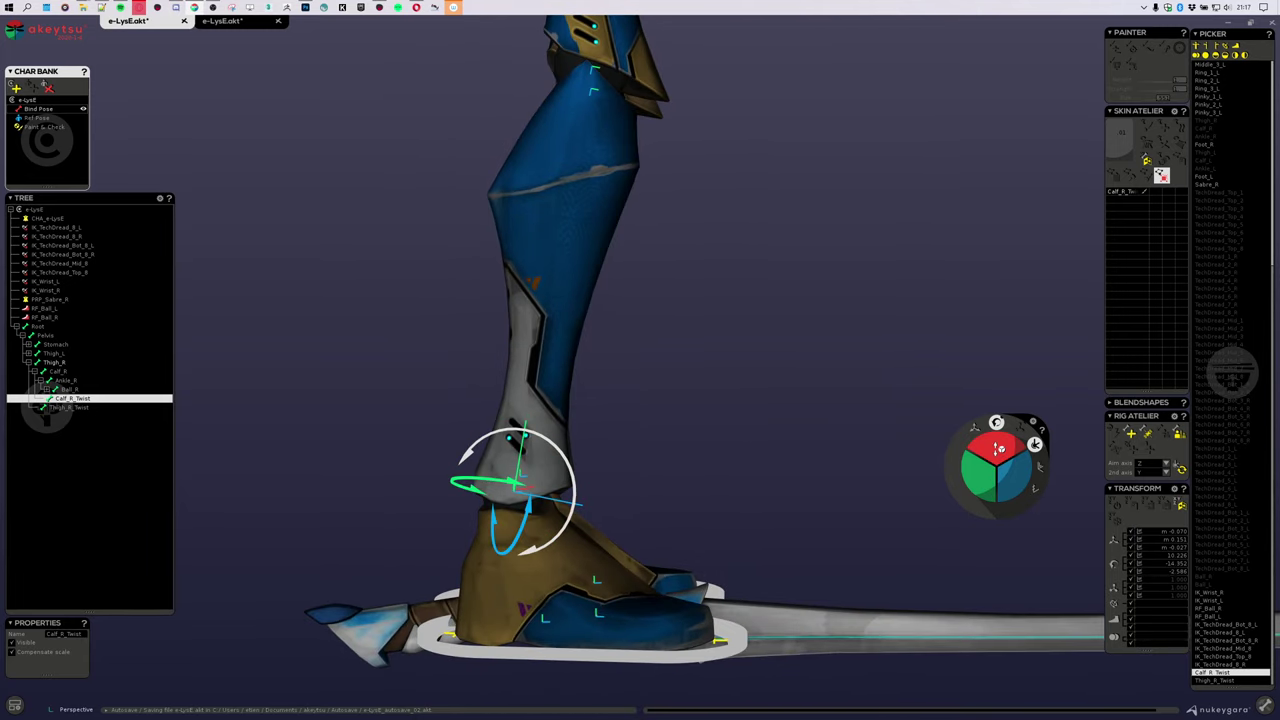
mouse_move(864, 432)
middle_down()
mouse_move(758, 431)
mouse_move(864, 436)
middle_up()
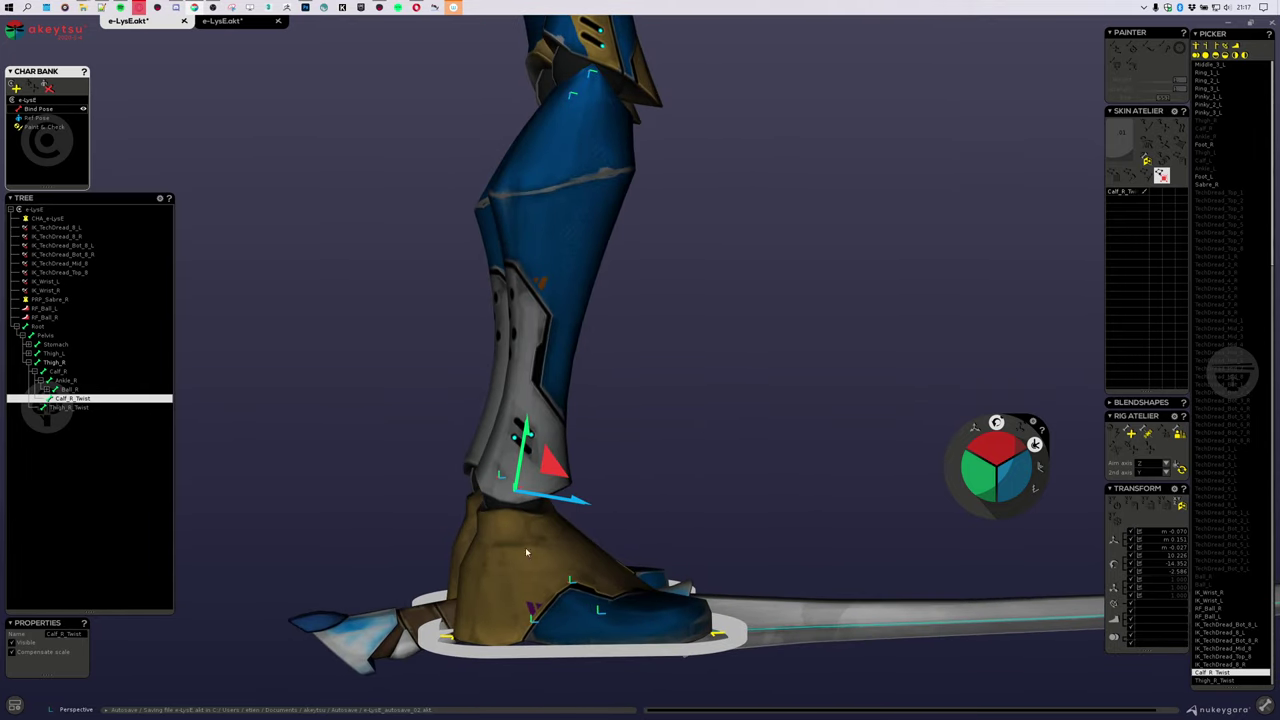
Step: Try a large freehand rotation of Calf_R_Twist on several axes, then undo it
drag(1007, 442, 1086, 563)
middle_drag(760, 440, 660, 450)
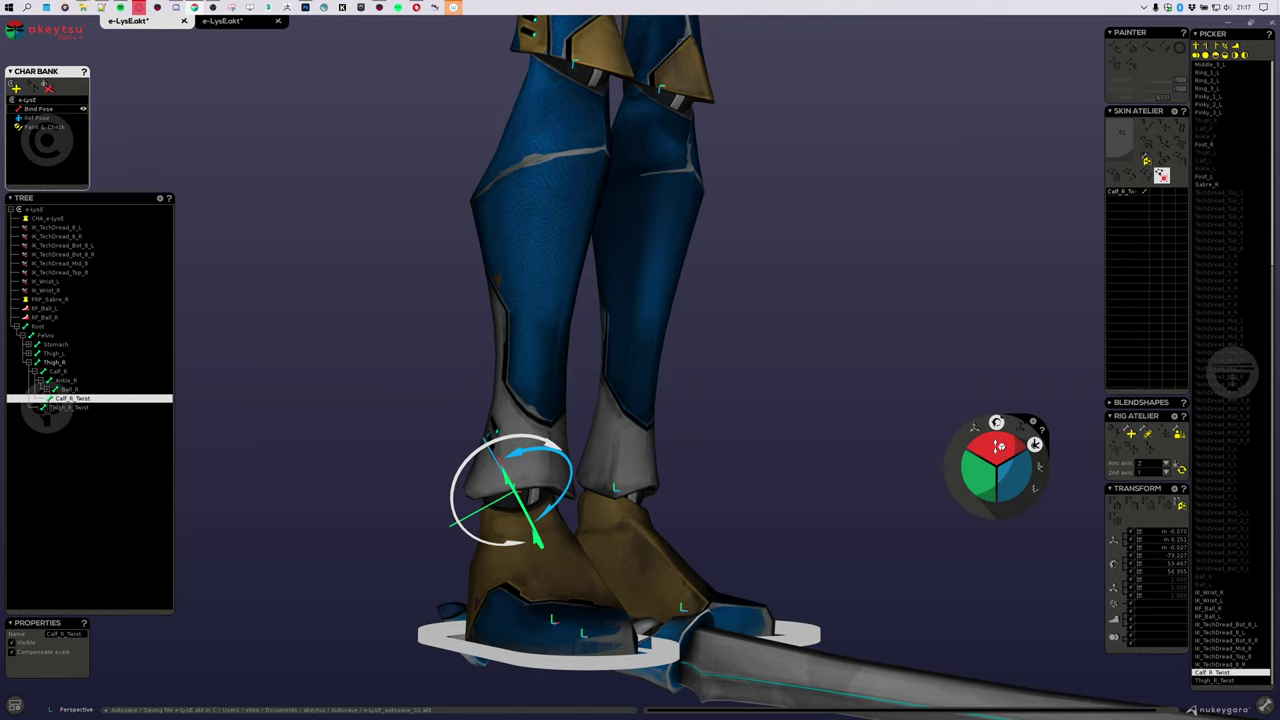
middle_drag(889, 517, 280, 430)
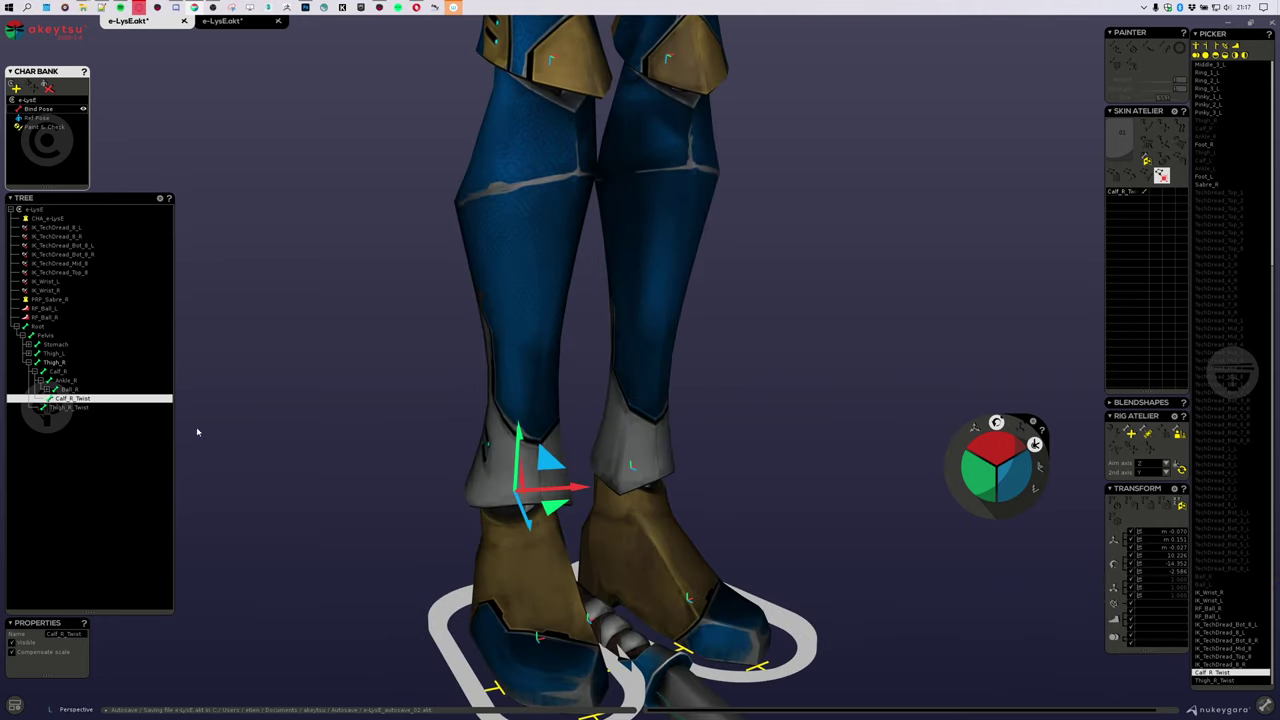
middle_drag(183, 465, 534, 351)
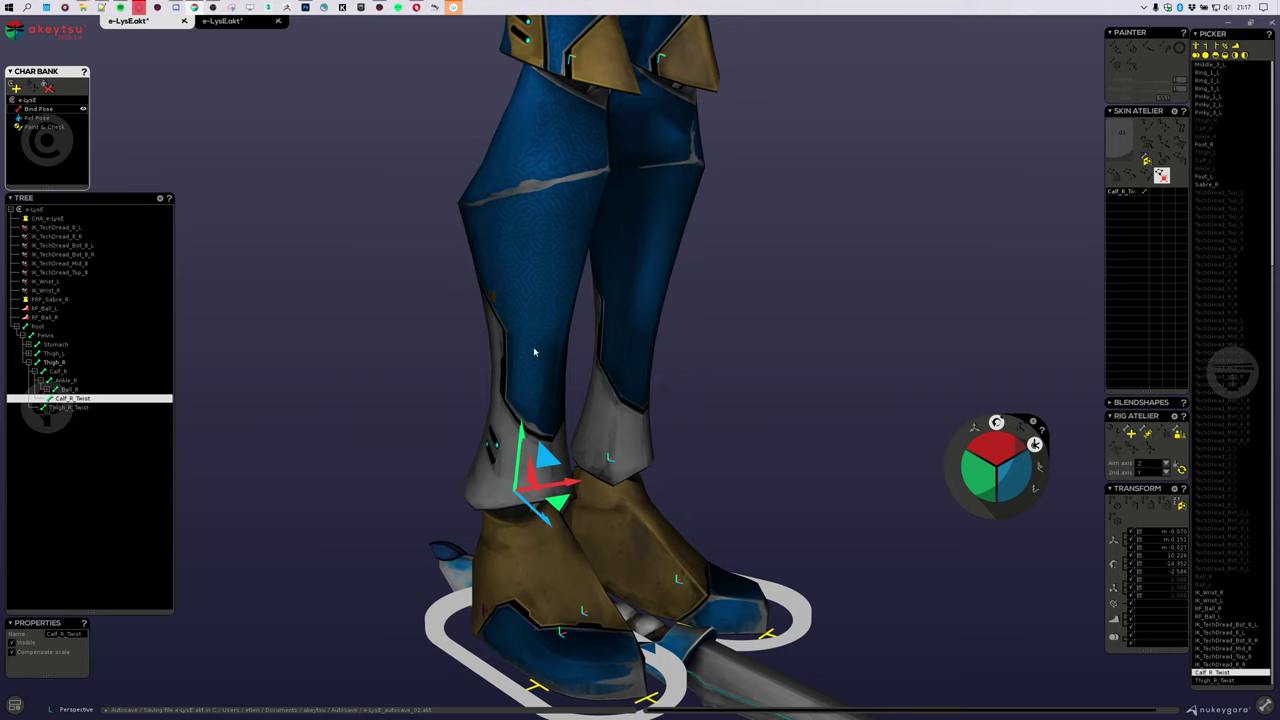
Step: Switch e-LysE to Paint & Check mode and select the Thigh_R joint, framing the skin influence on the right thigh
click(40, 126)
mouse_move(430, 401)
middle_down()
mouse_move(434, 329)
mouse_move(796, 398)
middle_up()
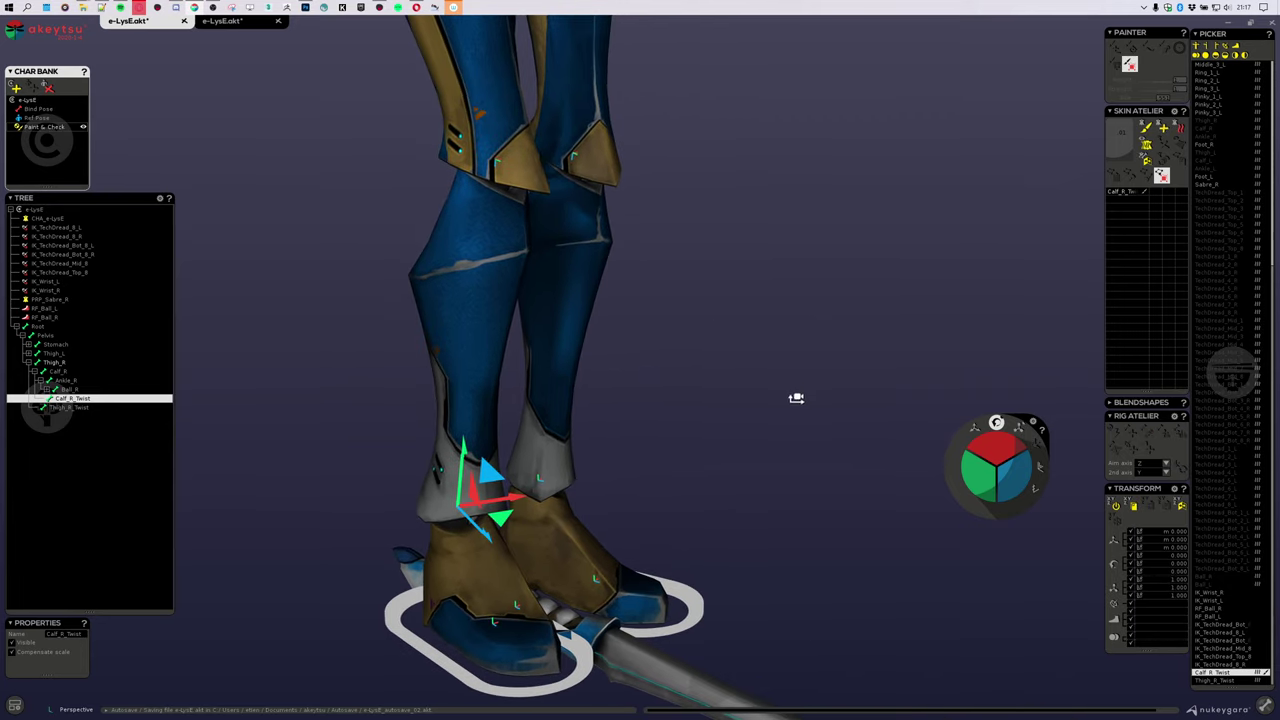
middle_drag(490, 232, 497, 437)
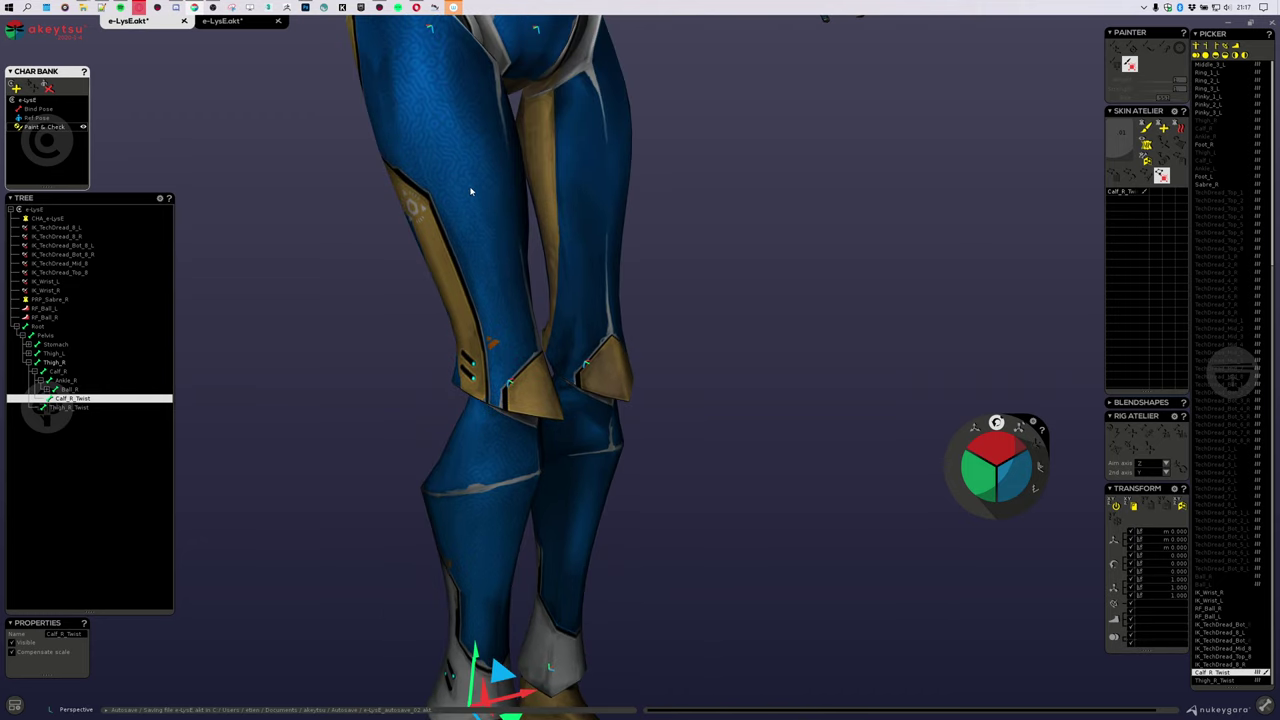
click(471, 194)
middle_drag(690, 160, 541, 350)
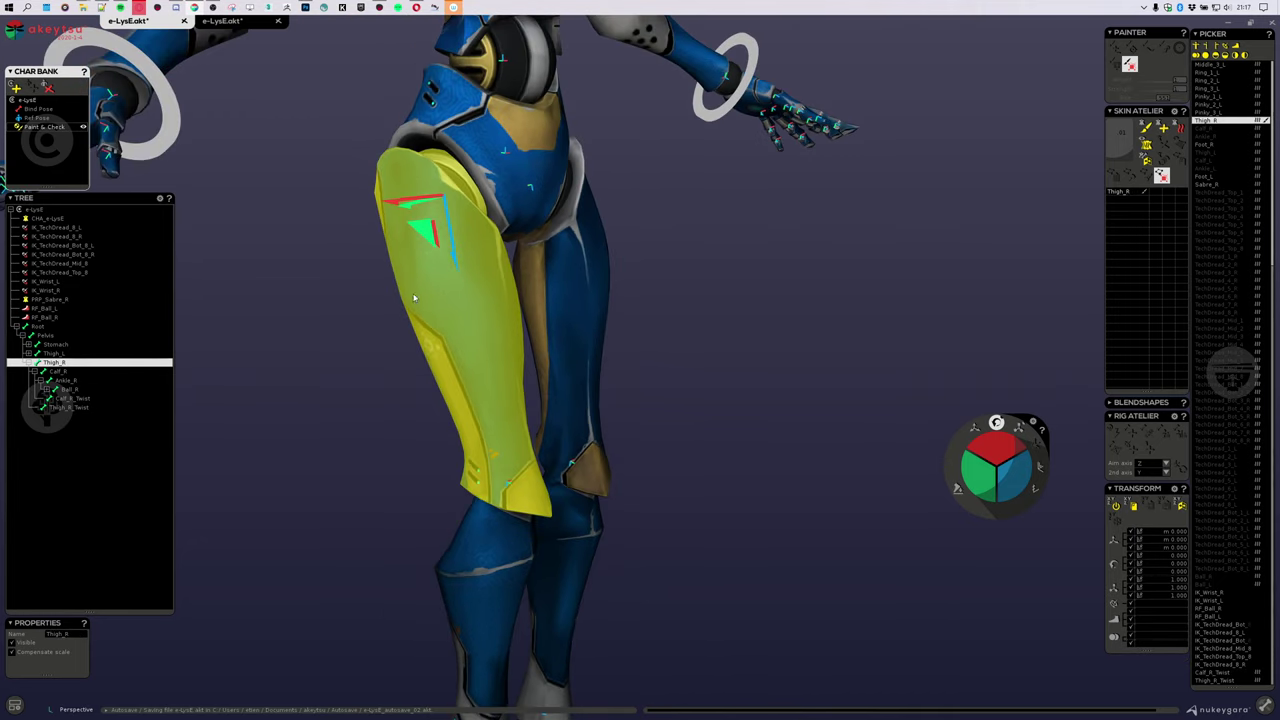
middle_drag(724, 391, 646, 388)
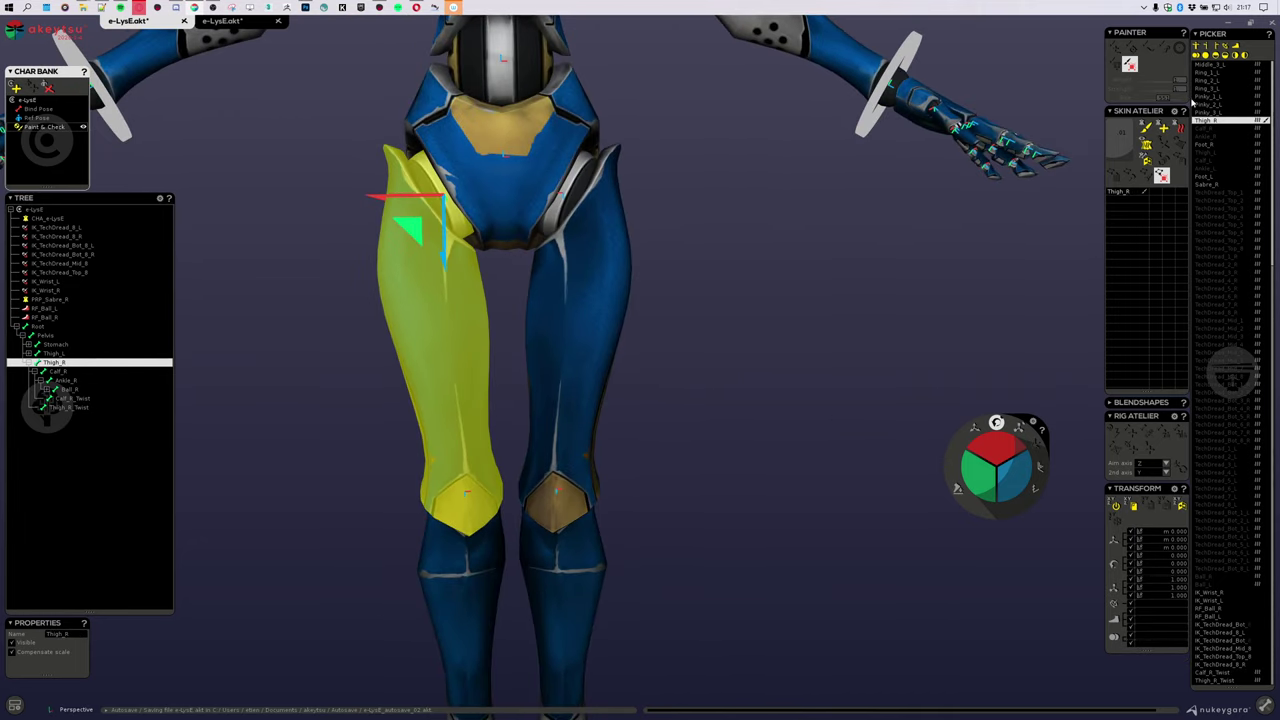
right_click(1216, 122)
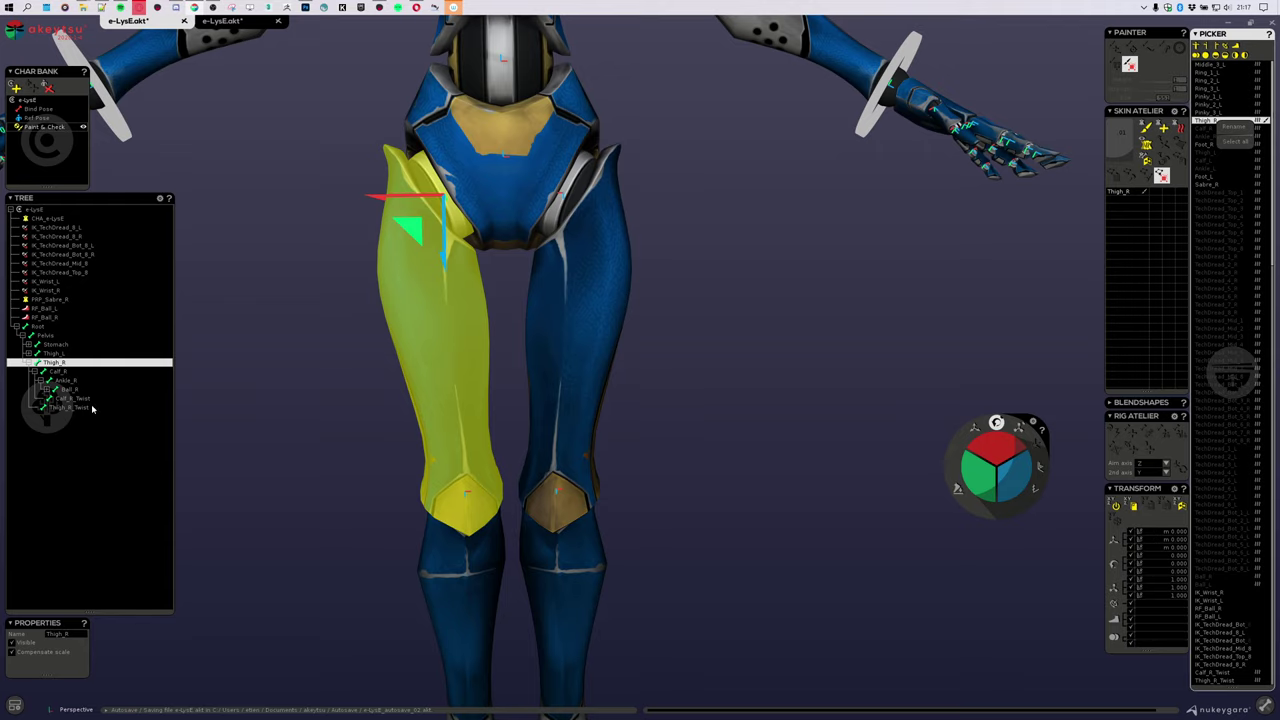
Step: Move Calf_R_Twist and Thigh_R_Twist beside their parent joints in the picker list, with Thigh_R_Twist directly above Thigh_R and Calf_R_Twist below Calf_R
click(60, 371)
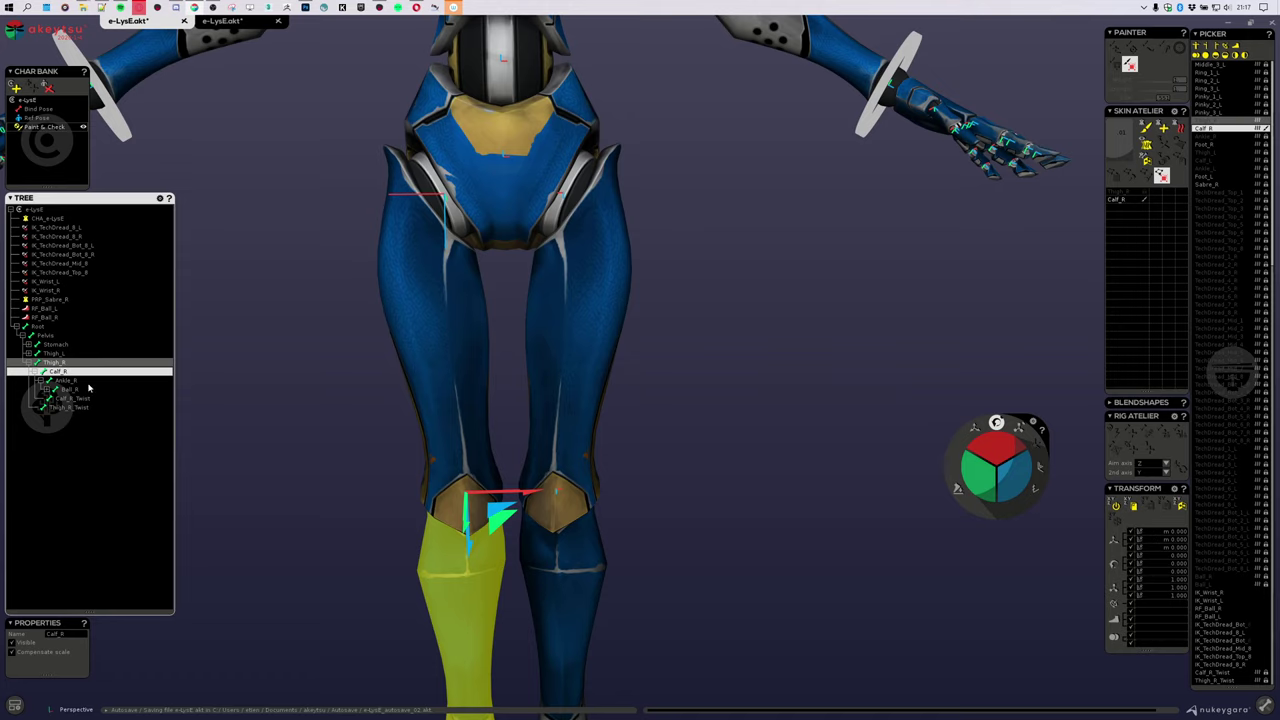
click(84, 407)
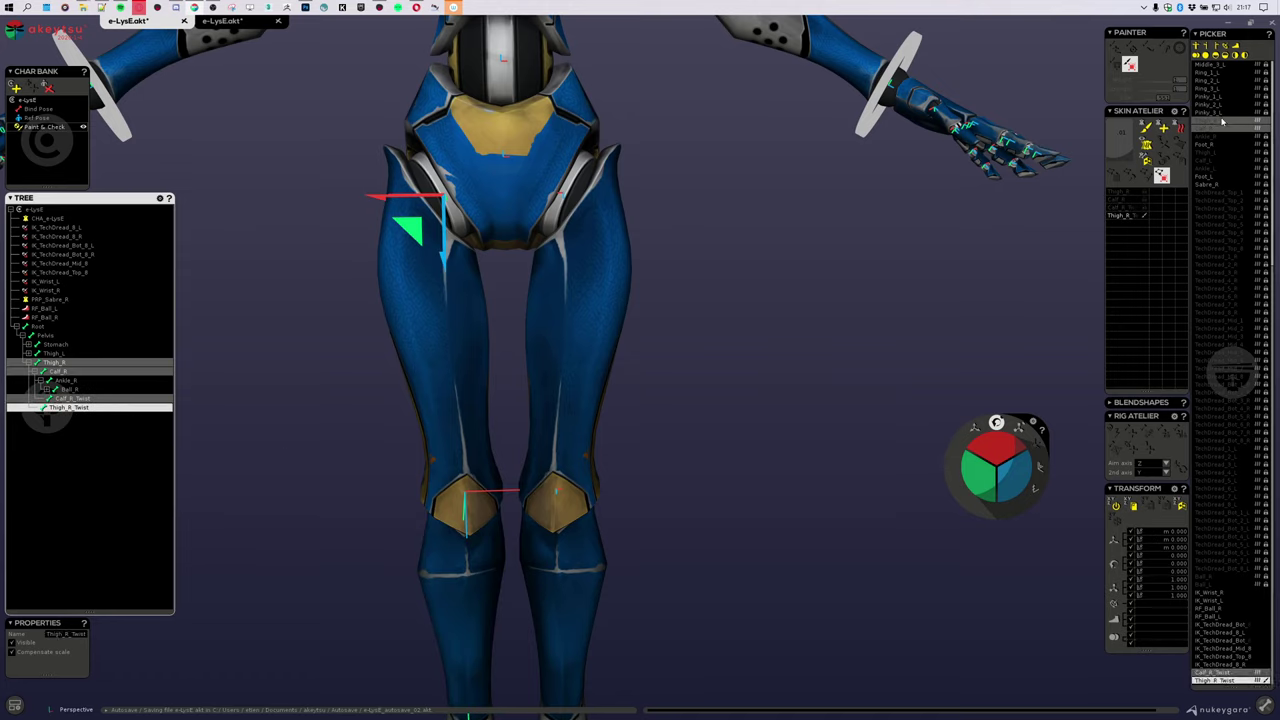
scroll(1222, 121, up, 3)
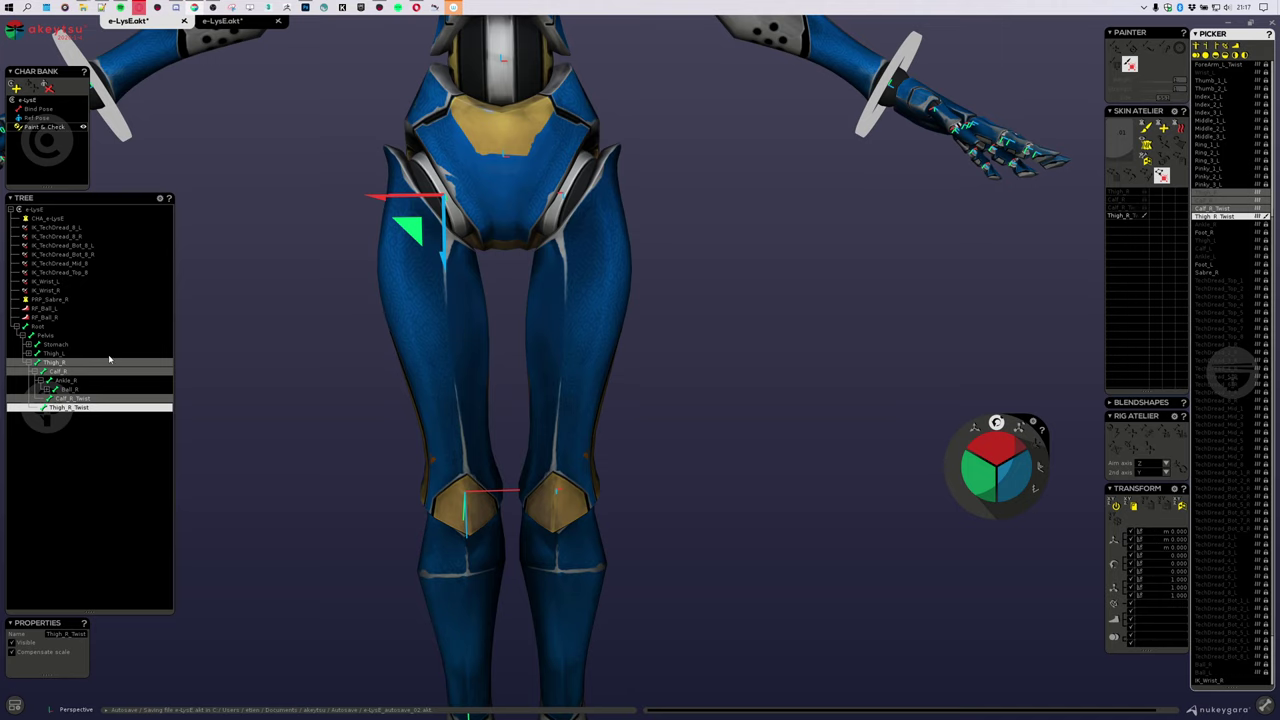
click(1218, 207)
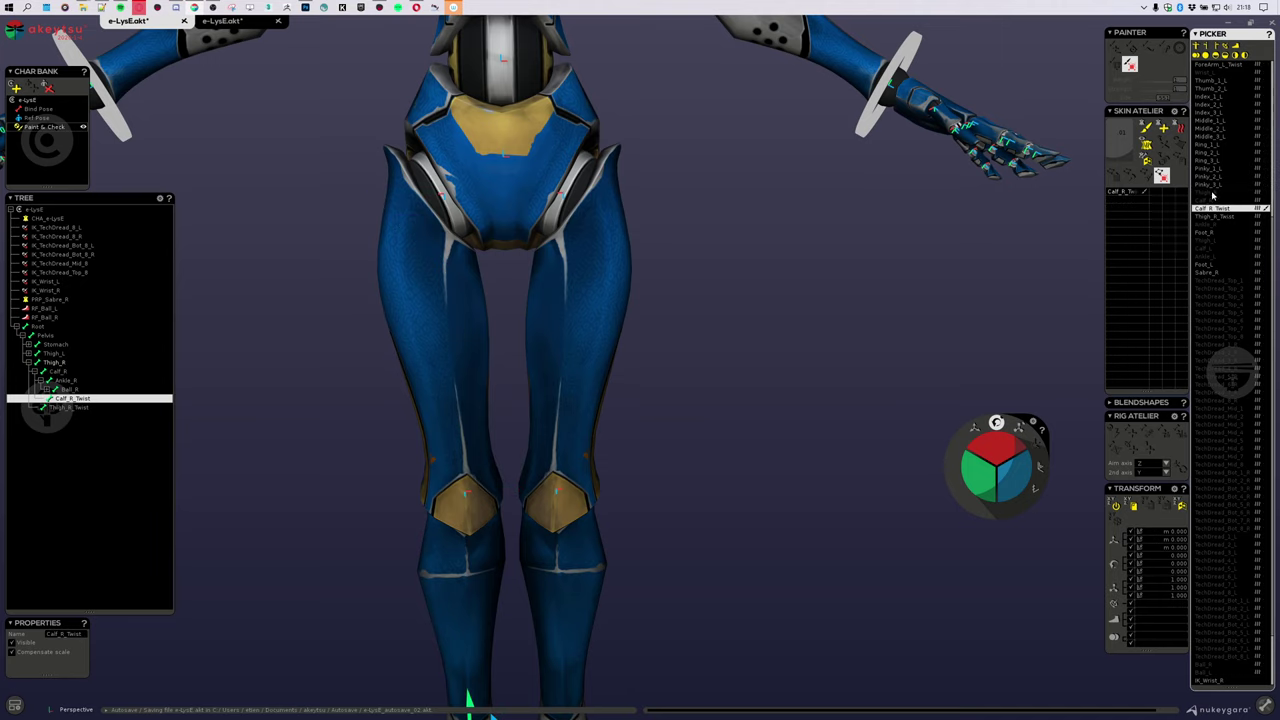
click(1218, 215)
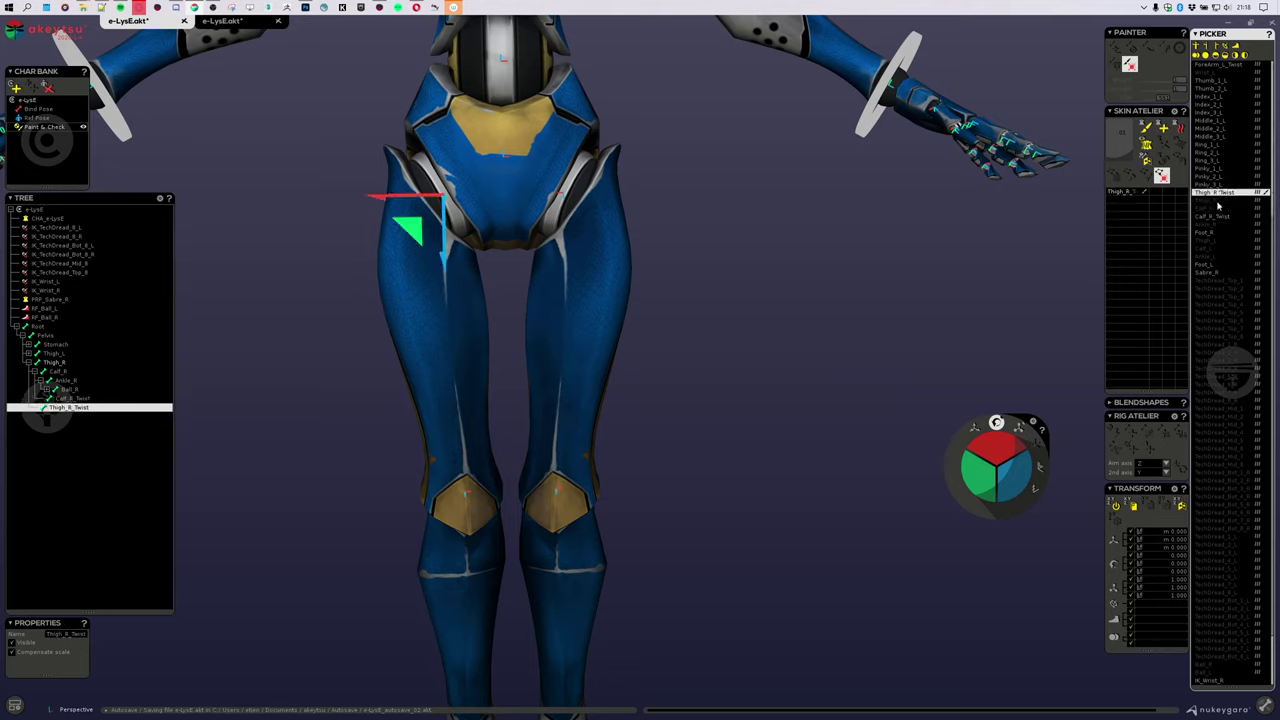
click(1219, 214)
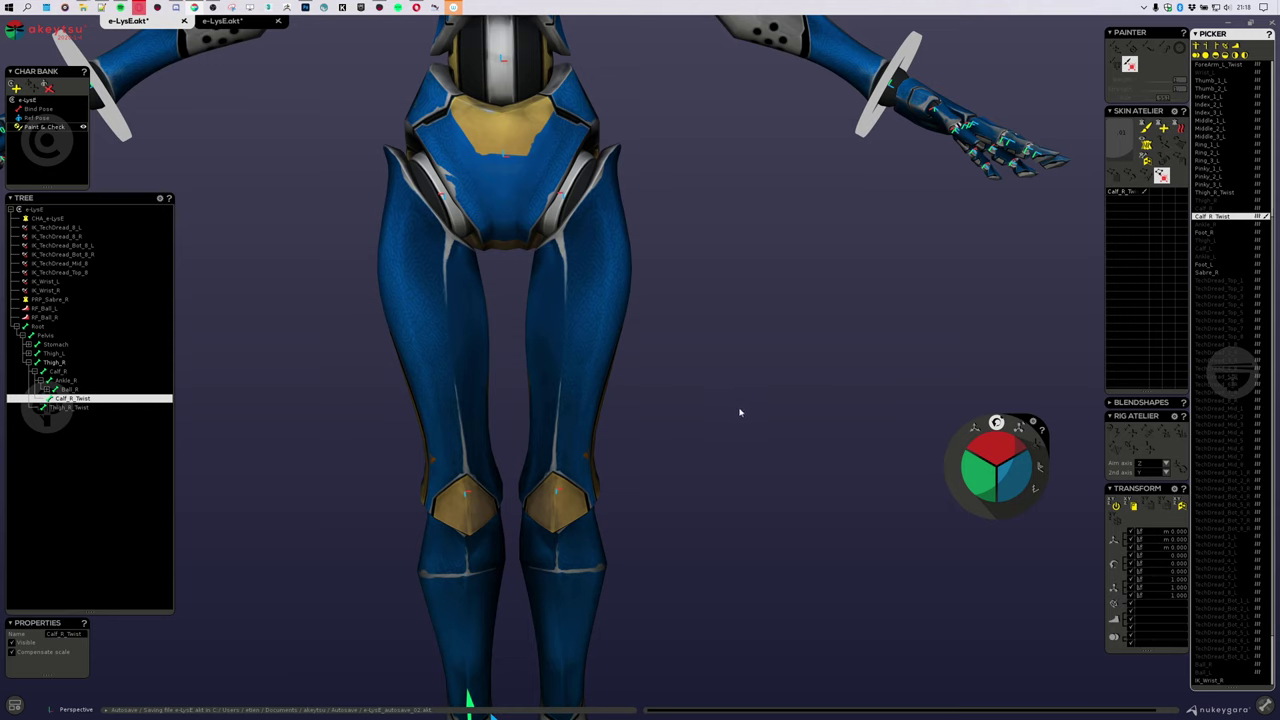
Step: Step through the right thigh and calf joints, including their twist joints, to compare their skin influence on the leg
scroll(738, 414, down, 4)
alt+drag(729, 425, 797, 459)
key(Up)
key(Up)
key(Up)
key(Down)
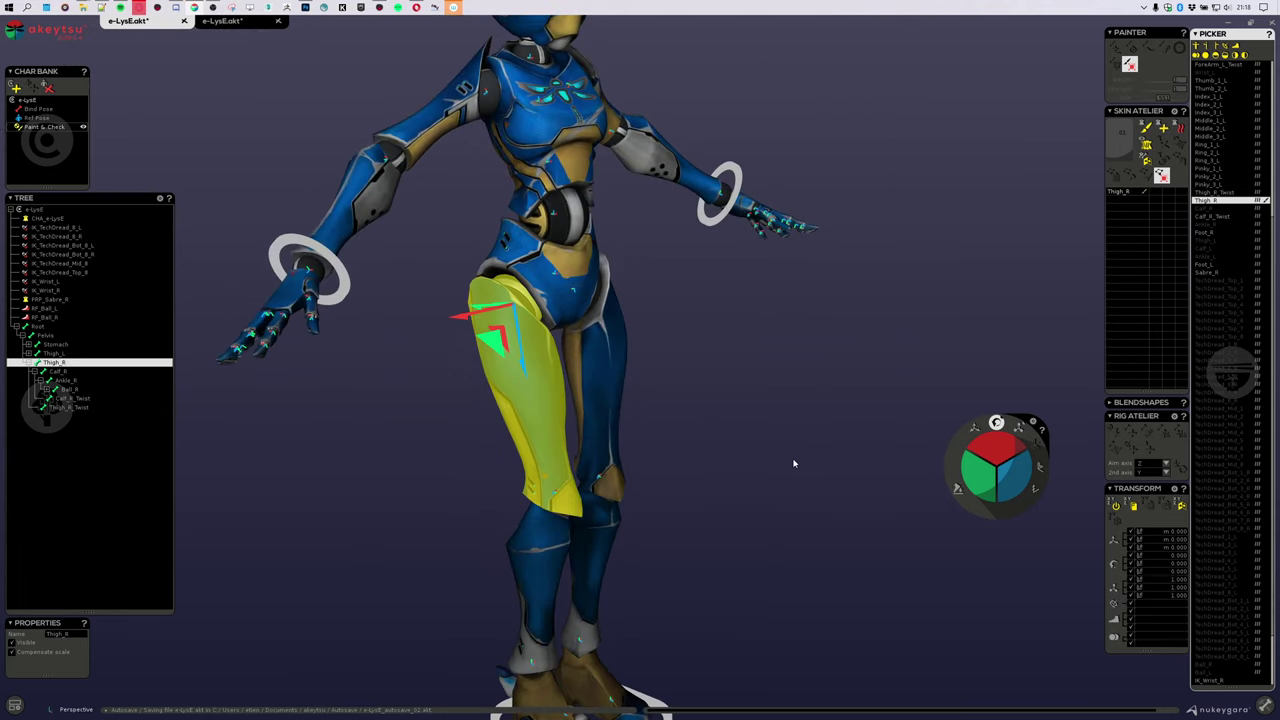
key(Down)
key(Up)
key(Up)
key(Down)
key(Down)
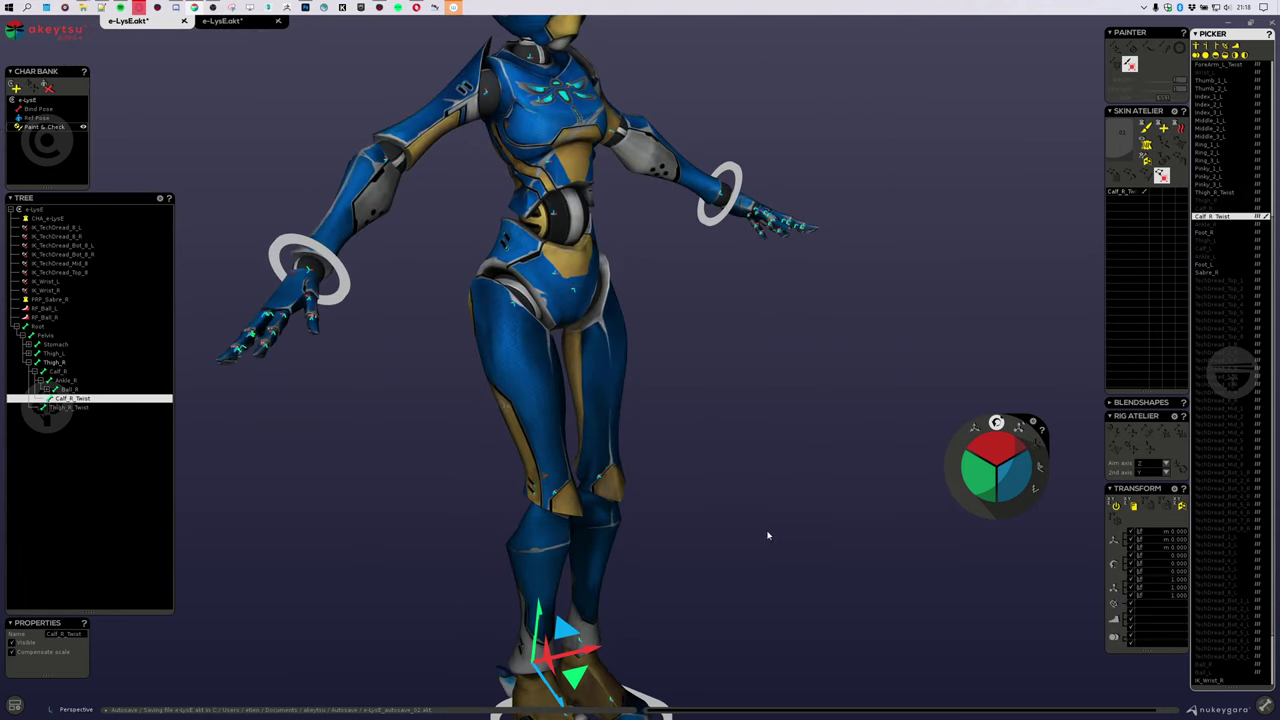
Step: Select all the vertices influenced by the Thigh_R joint
key(Up)
alt+drag(781, 546, 700, 497)
alt+right_drag(586, 386, 764, 418)
alt+middle_drag(764, 418, 731, 345)
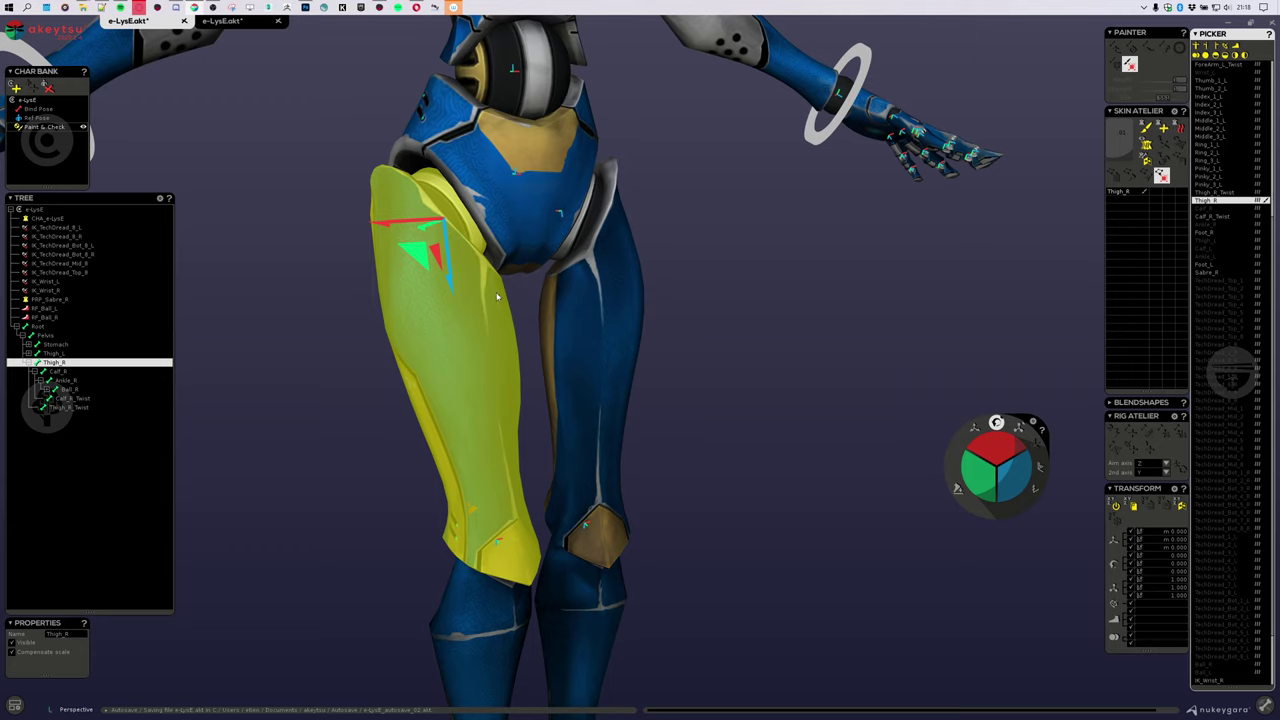
click(1125, 203)
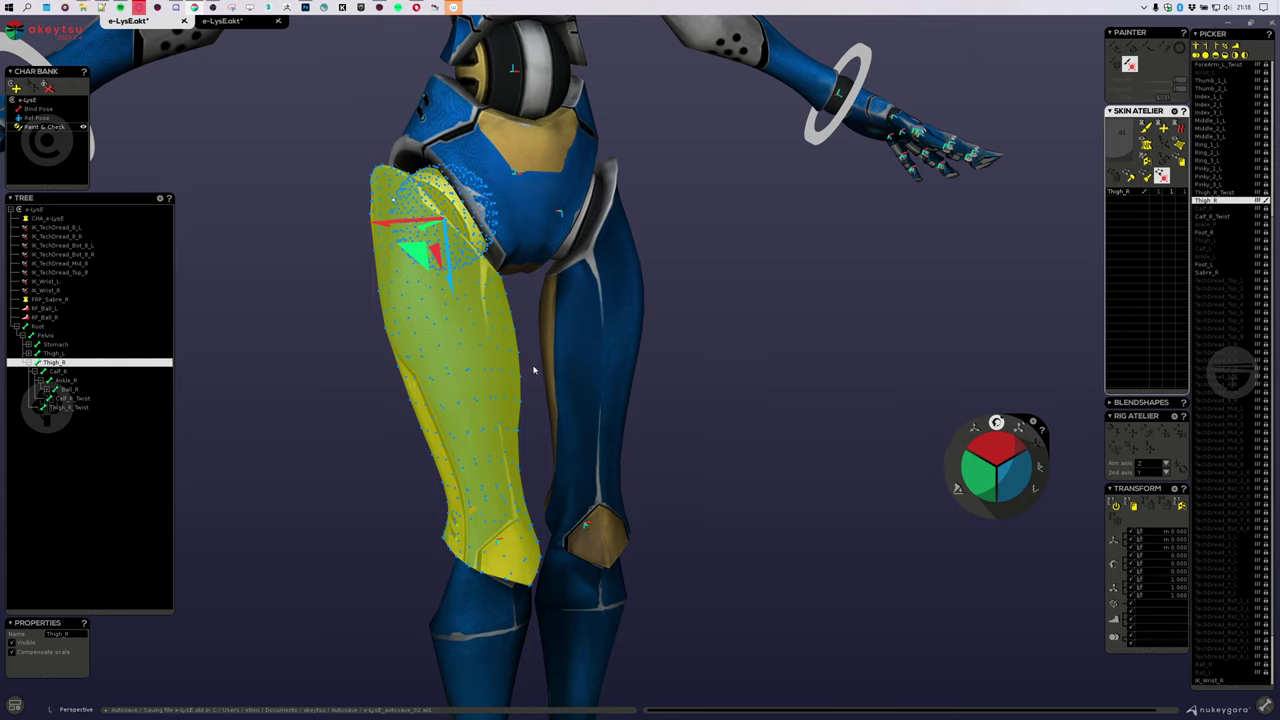
Step: Examine the selected right thigh vertices around the knee and along the leg from the front and the side
middle_drag(533, 368, 665, 379)
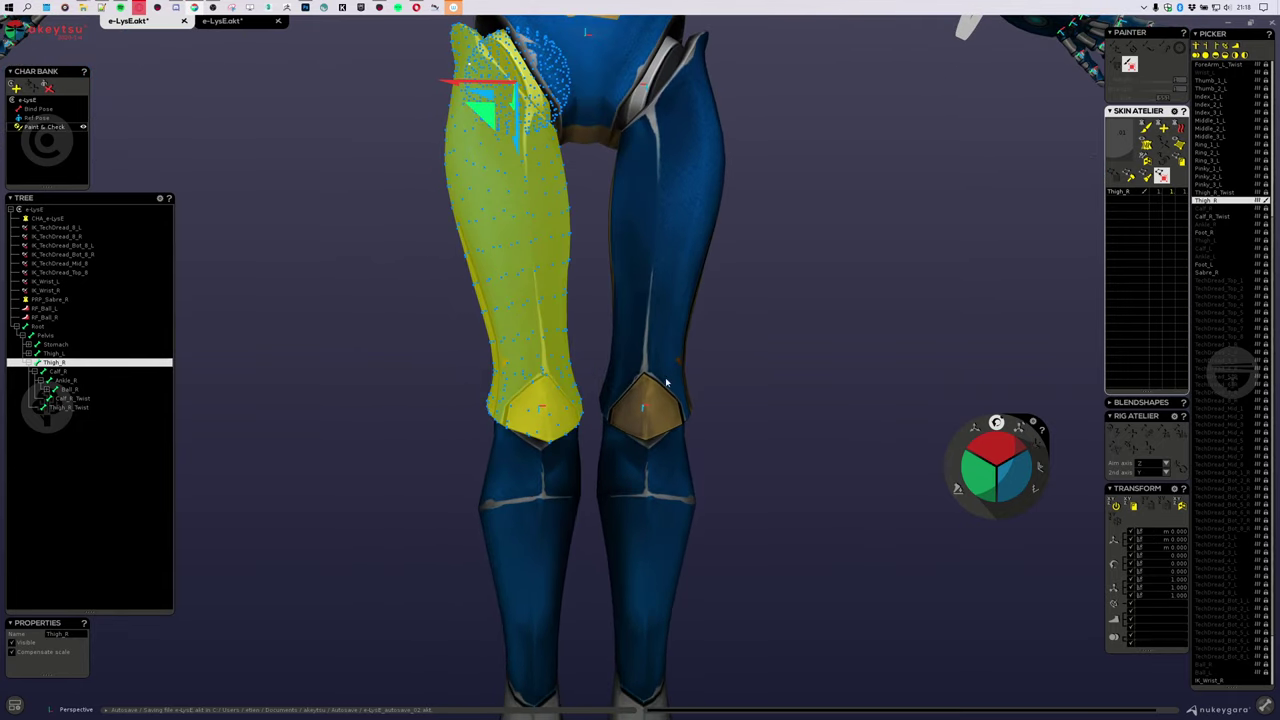
middle_drag(625, 243, 646, 297)
middle_drag(596, 456, 751, 431)
scroll(716, 378, up, 4)
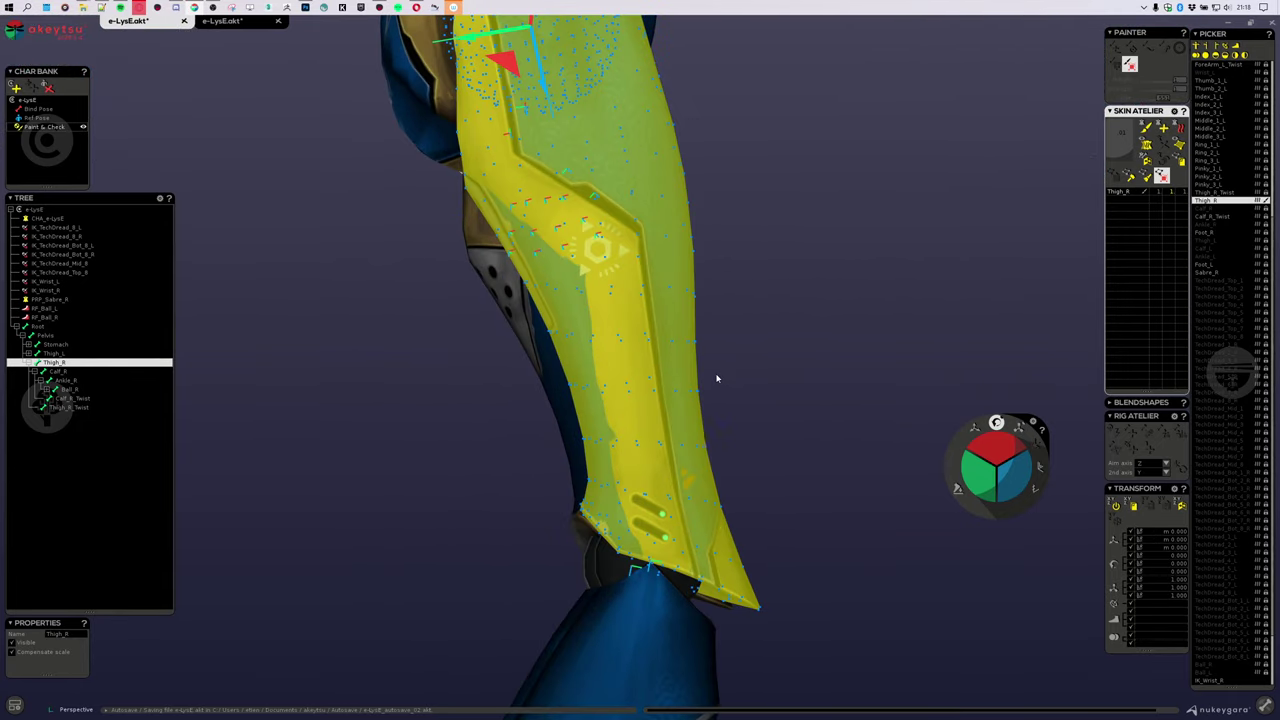
alt+middle_drag(716, 378, 395, 300)
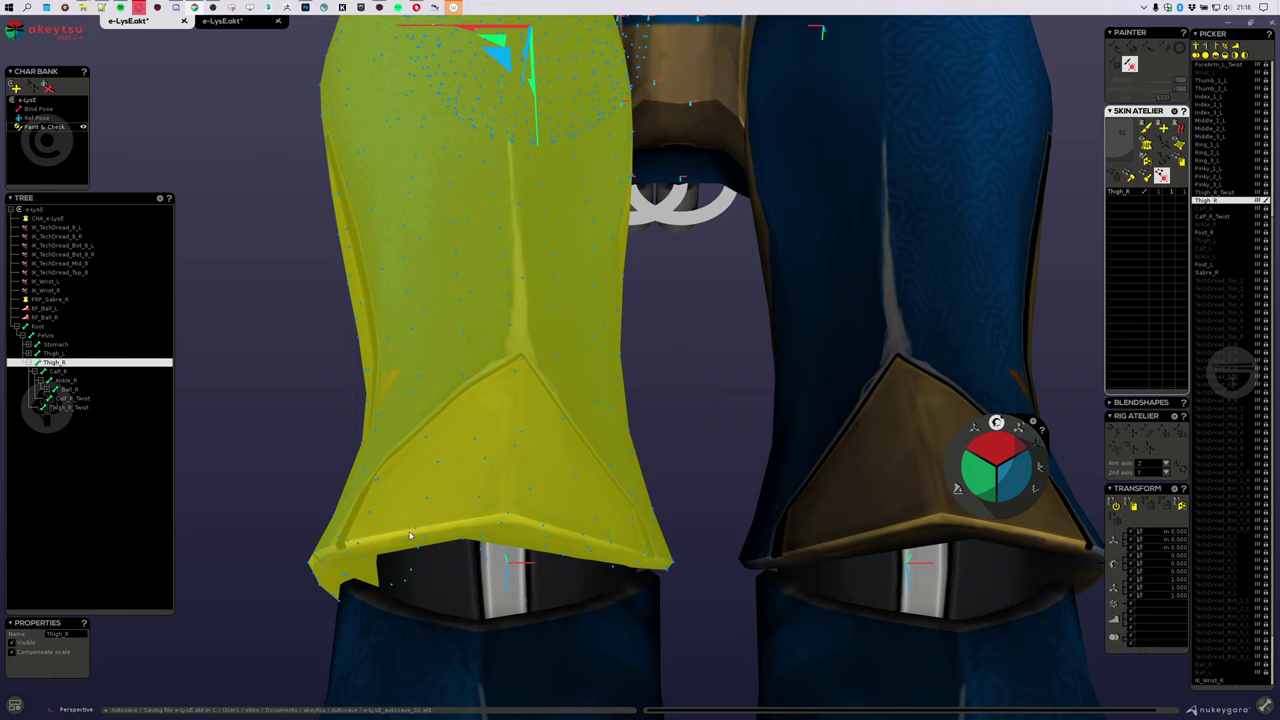
alt+middle_drag(521, 434, 634, 366)
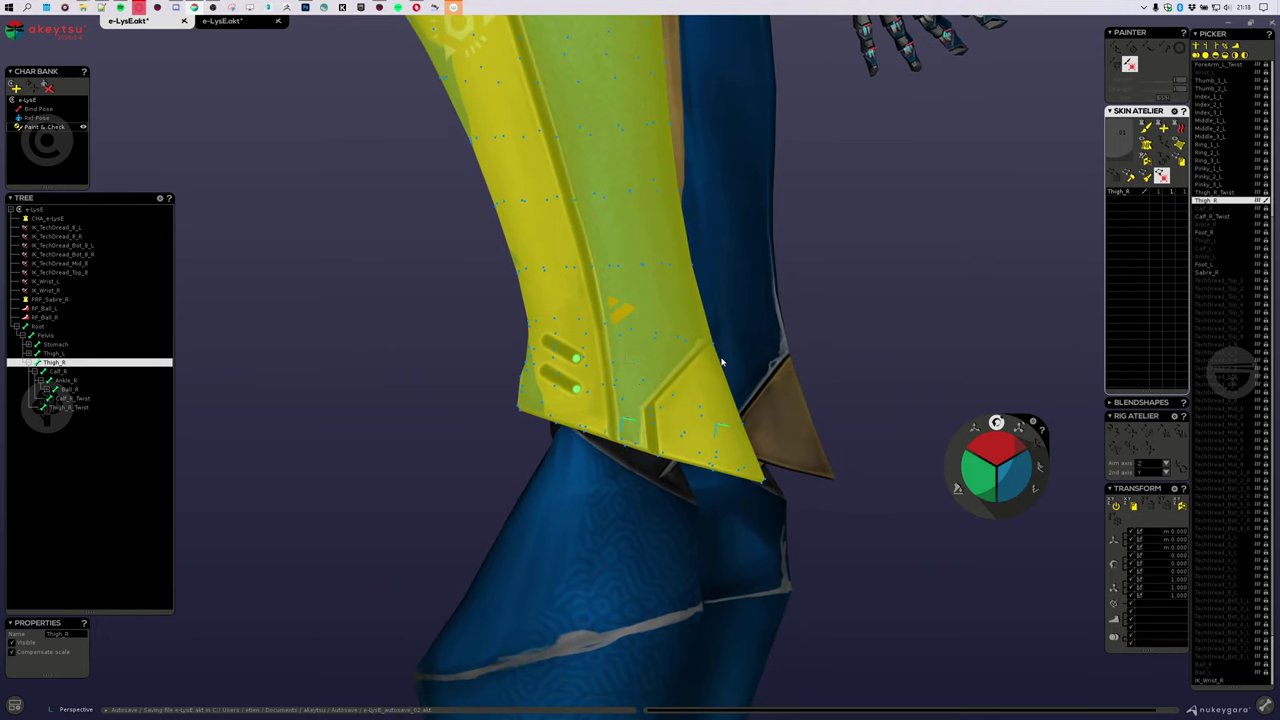
mouse_move(720, 366)
alt+middle_down()
mouse_move(694, 351)
mouse_move(714, 340)
mouse_move(726, 354)
alt+middle_up()
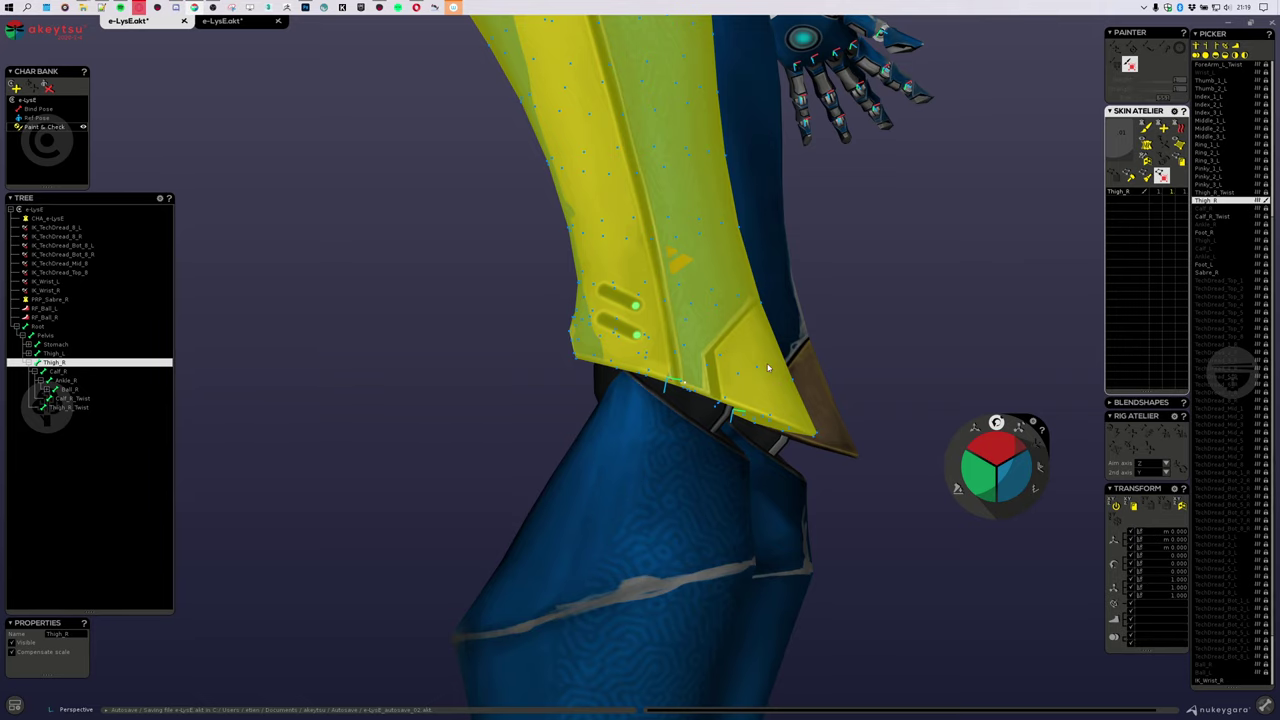
alt+middle_drag(817, 294, 774, 424)
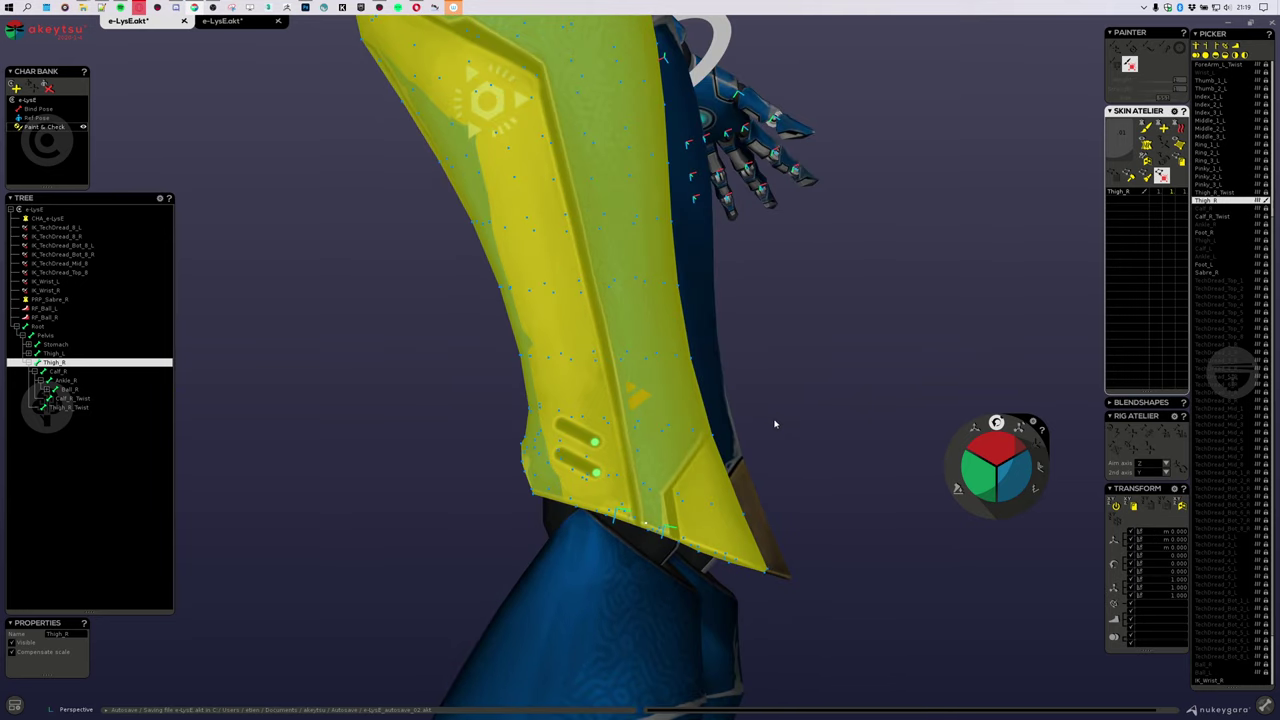
mouse_move(538, 372)
alt+middle_down()
mouse_move(494, 390)
mouse_move(517, 383)
alt+middle_up()
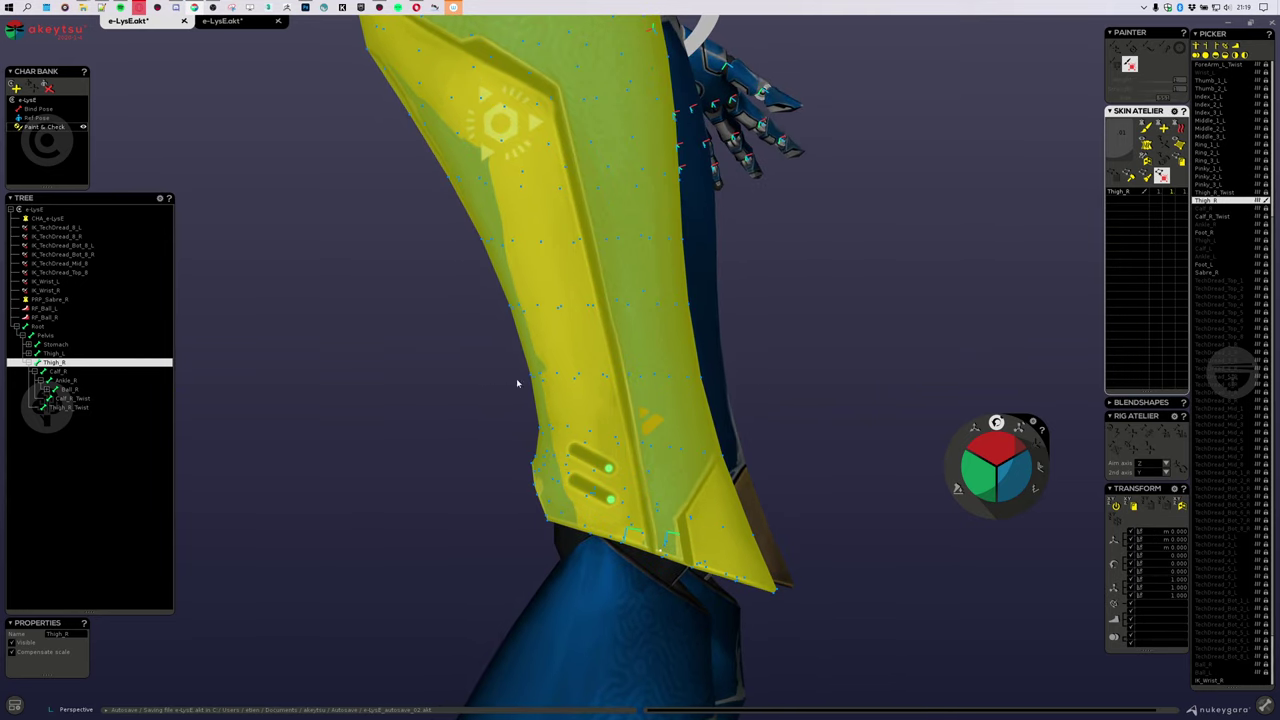
alt+middle_drag(903, 260, 894, 280)
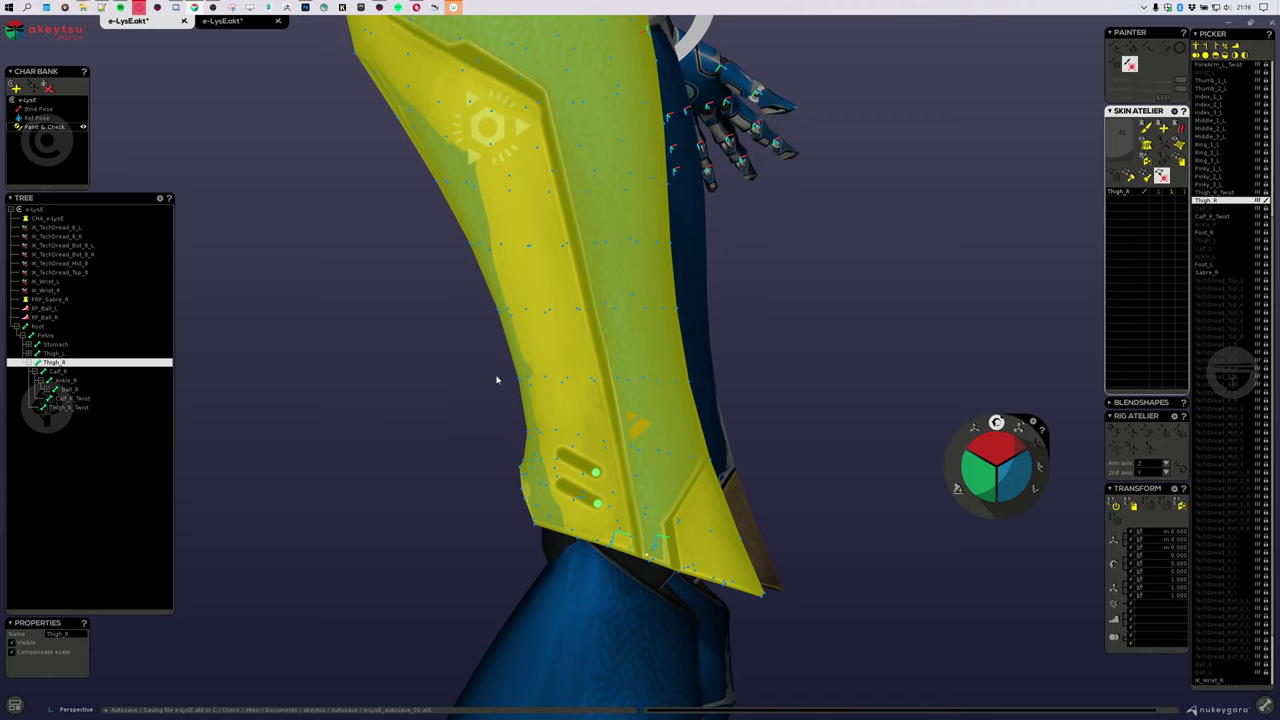
Step: Remove the vertices along the lower knee edge of the right thigh from the selection
mouse_move(498, 360)
mouse_down()
mouse_move(819, 540)
mouse_move(825, 661)
mouse_move(473, 440)
mouse_move(471, 356)
mouse_up()
scroll(703, 300, down, 5)
alt+drag(806, 254, 661, 291)
alt+middle_drag(686, 188, 749, 314)
scroll(749, 314, up, 2)
alt+drag(749, 314, 664, 373)
mouse_move(664, 372)
middle_down()
mouse_move(686, 374)
mouse_move(631, 346)
mouse_move(601, 354)
mouse_move(649, 361)
middle_up()
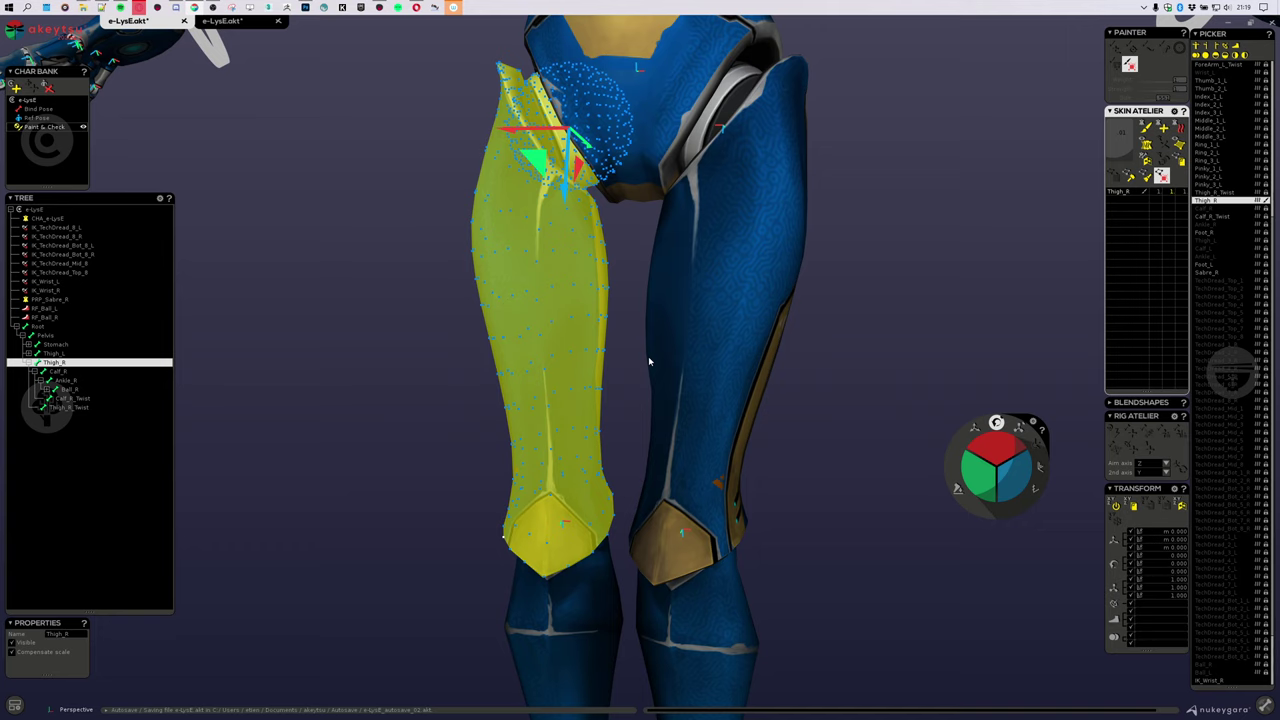
middle_drag(848, 490, 774, 432)
scroll(591, 459, up, 5)
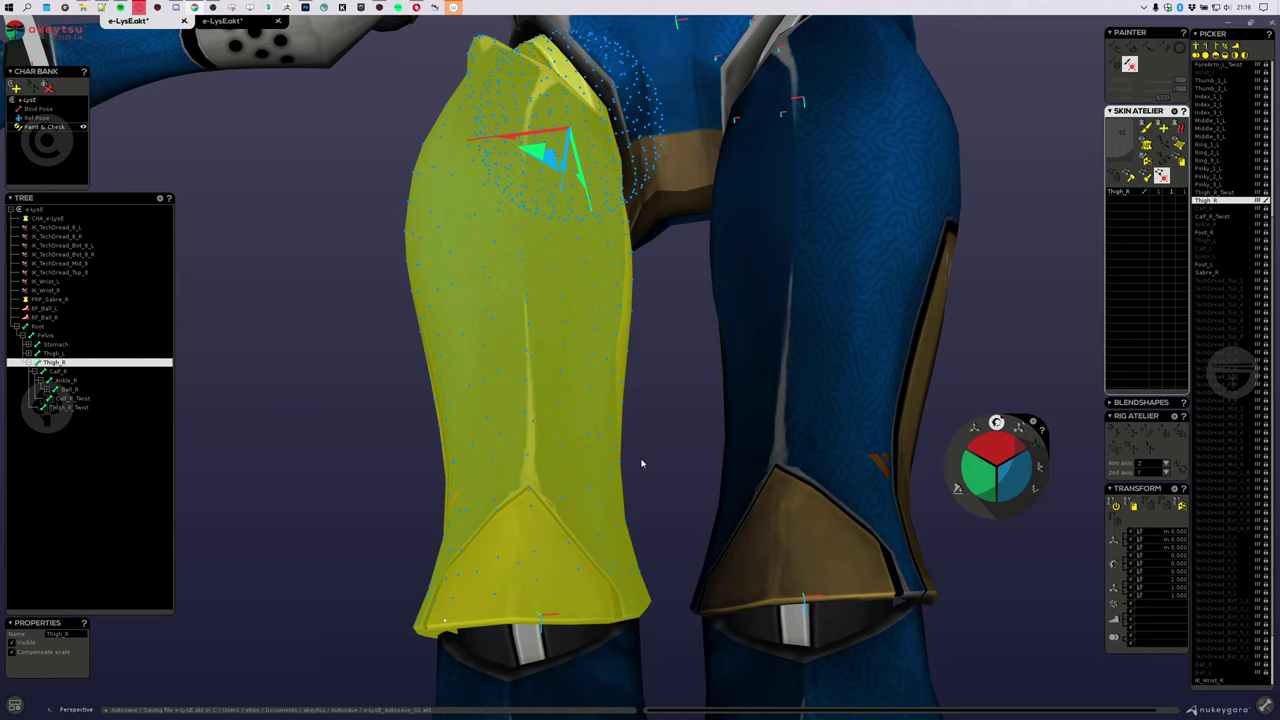
middle_drag(660, 473, 620, 345)
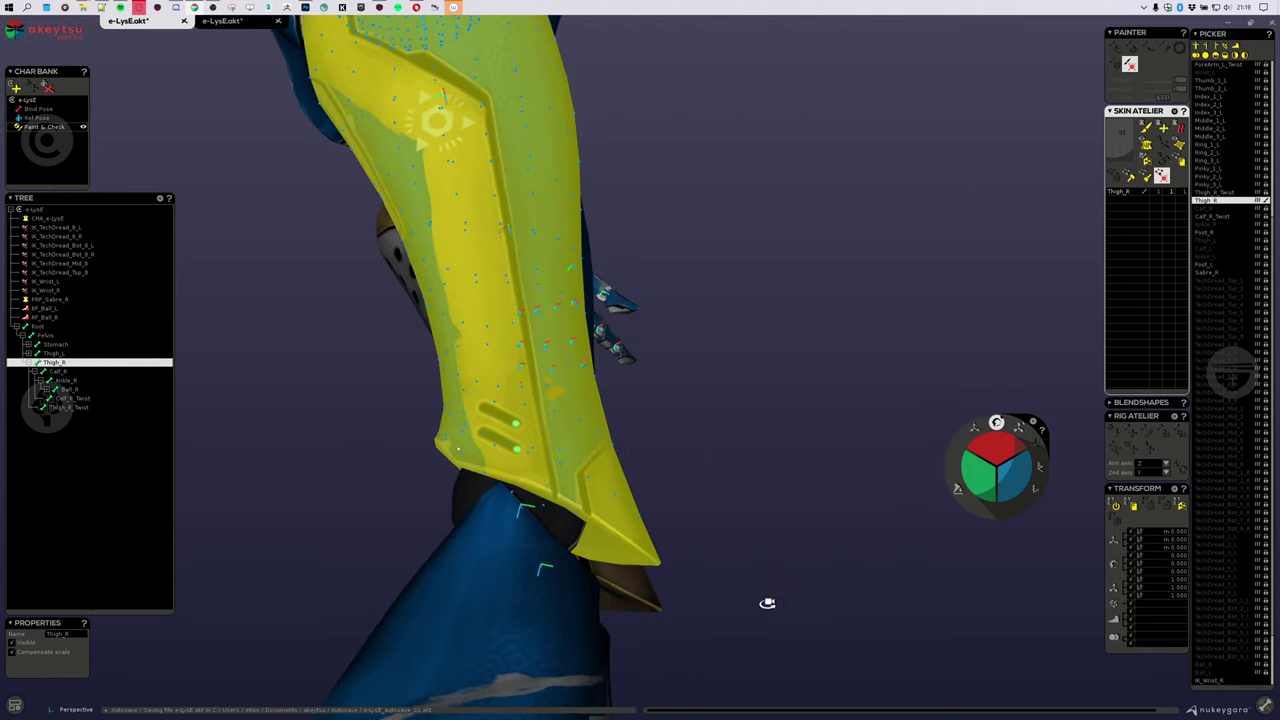
middle_drag(766, 603, 605, 633)
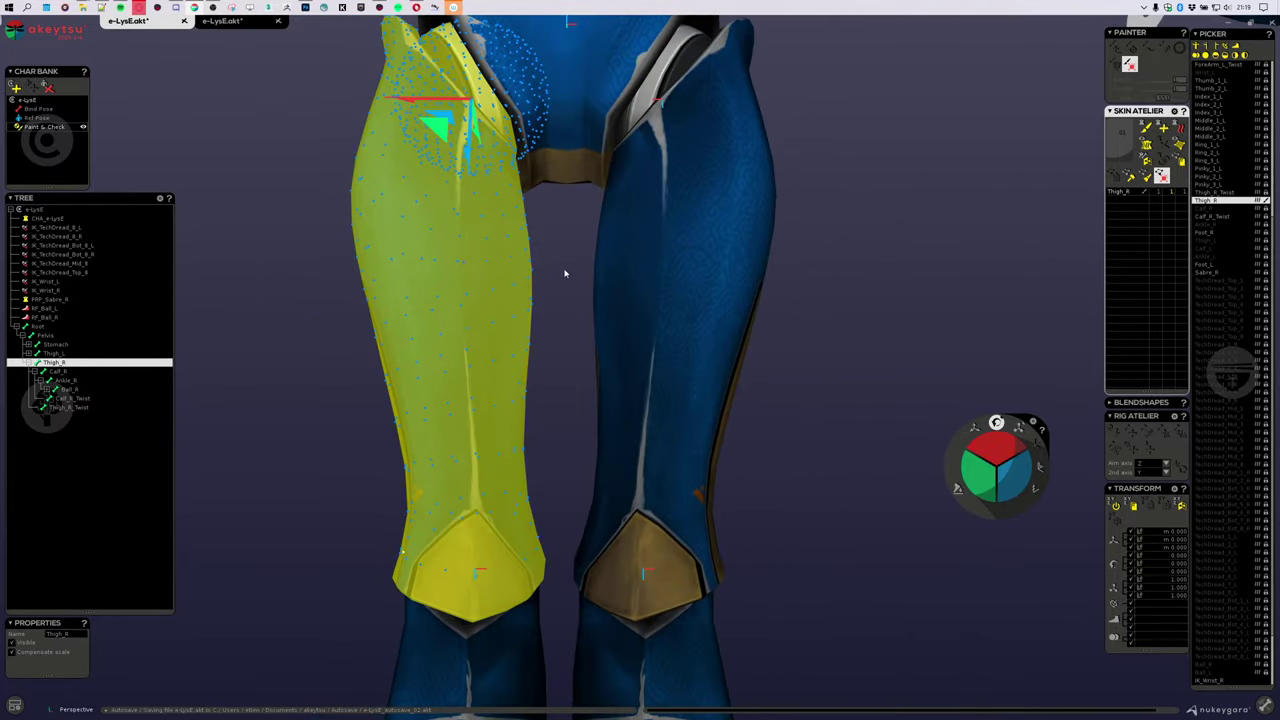
middle_drag(563, 273, 580, 313)
Step: Make Thigh_R_Twist the active joint while keeping the right thigh vertices selected
click(1232, 193)
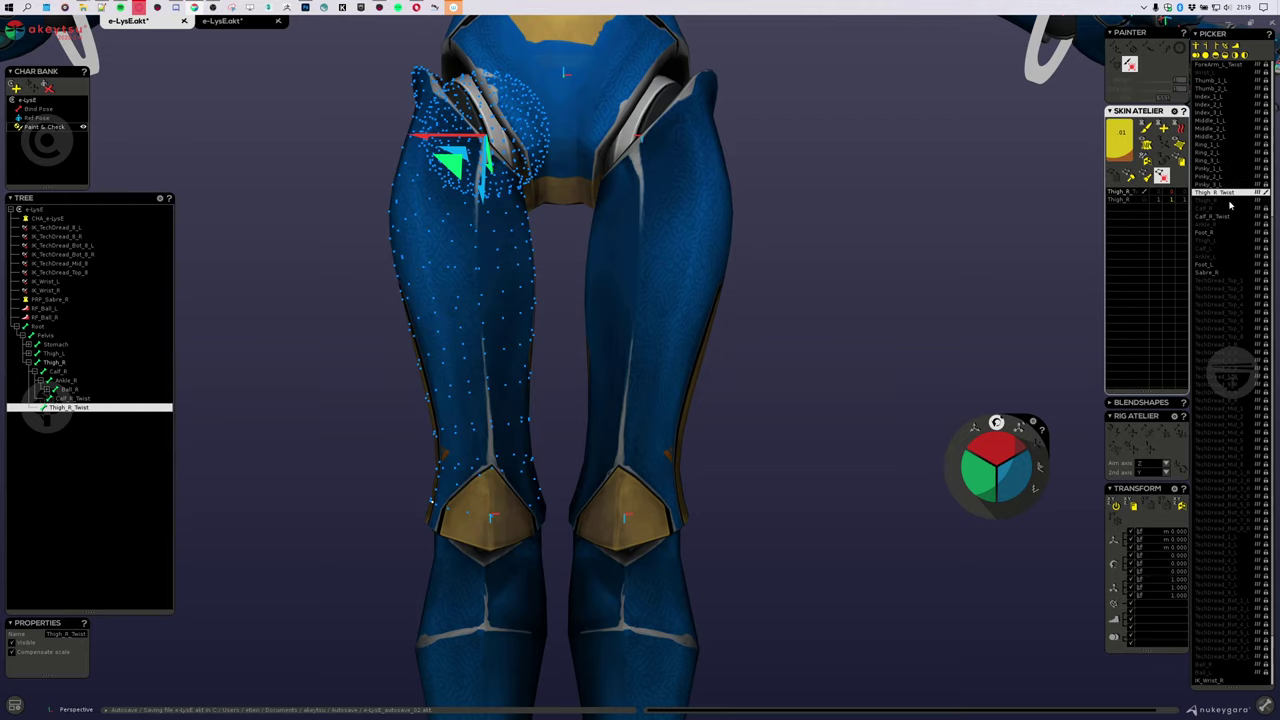
middle_drag(720, 292, 822, 319)
middle_drag(784, 347, 741, 331)
middle_drag(418, 230, 414, 351)
scroll(435, 374, up, 2)
middle_drag(617, 318, 593, 333)
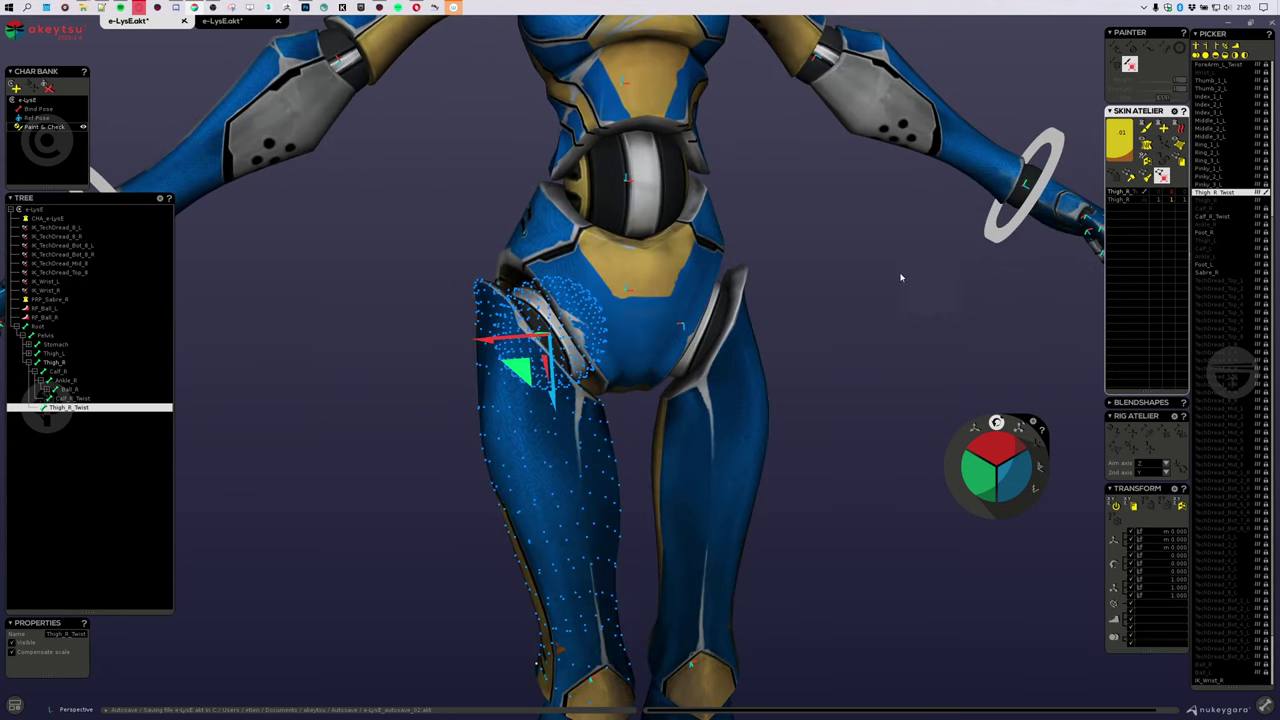
scroll(899, 400, down, 3)
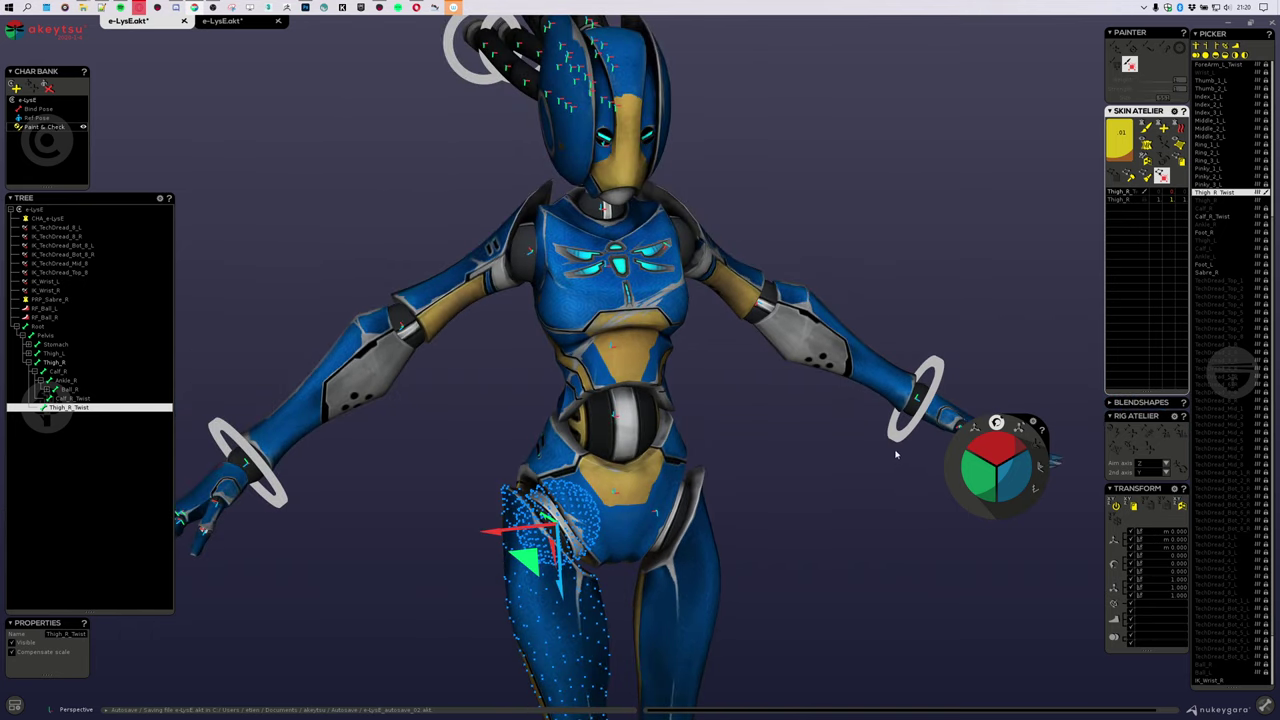
Step: Compare the influence of Thigh_R with that of Thigh_R_Twist on the selected thigh vertices
click(516, 260)
middle_drag(454, 528, 464, 378)
click(570, 490)
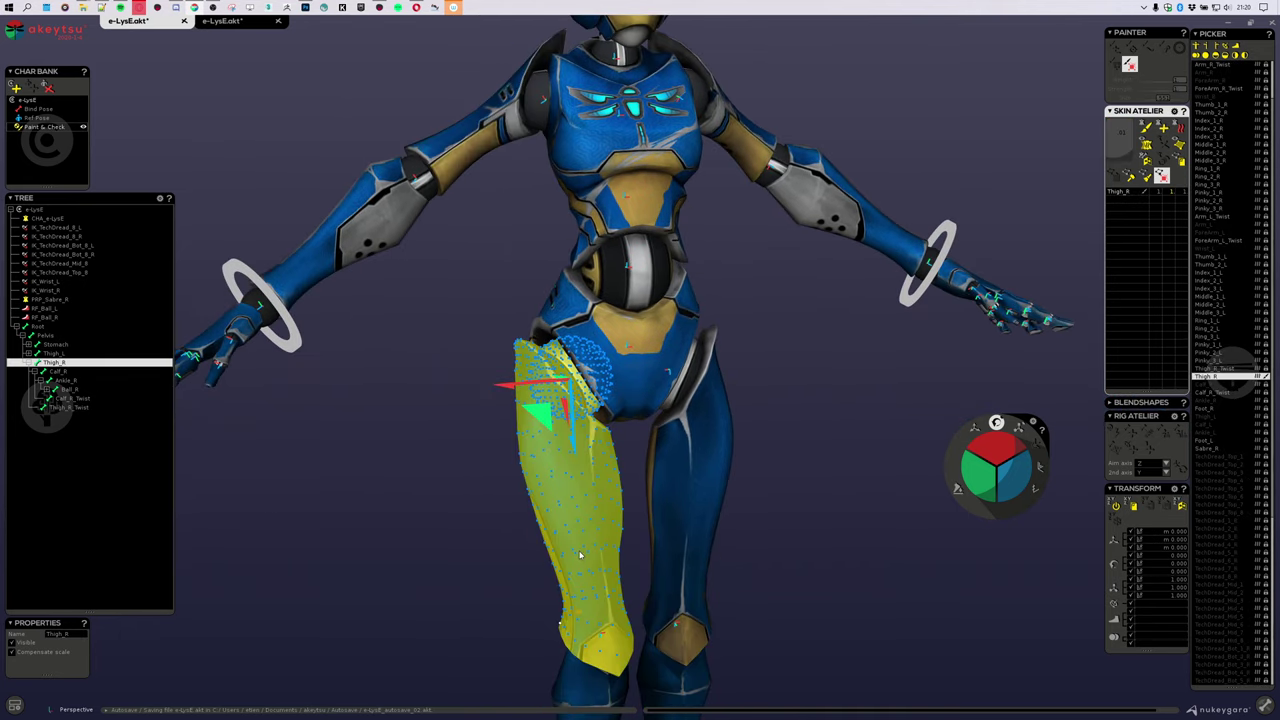
click(594, 432)
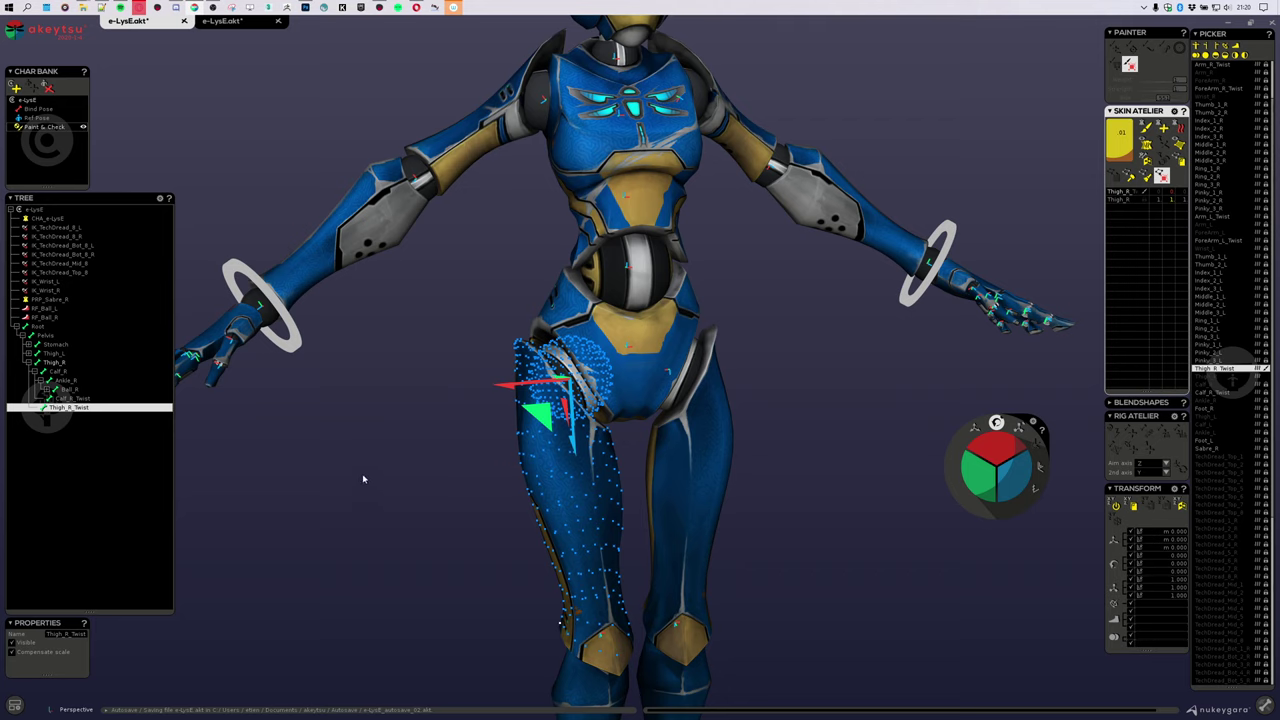
Step: Rotate the Thigh_R_Twist joint about 39 degrees around its X axis to test the thigh's deformation
scroll(363, 479, up, 5)
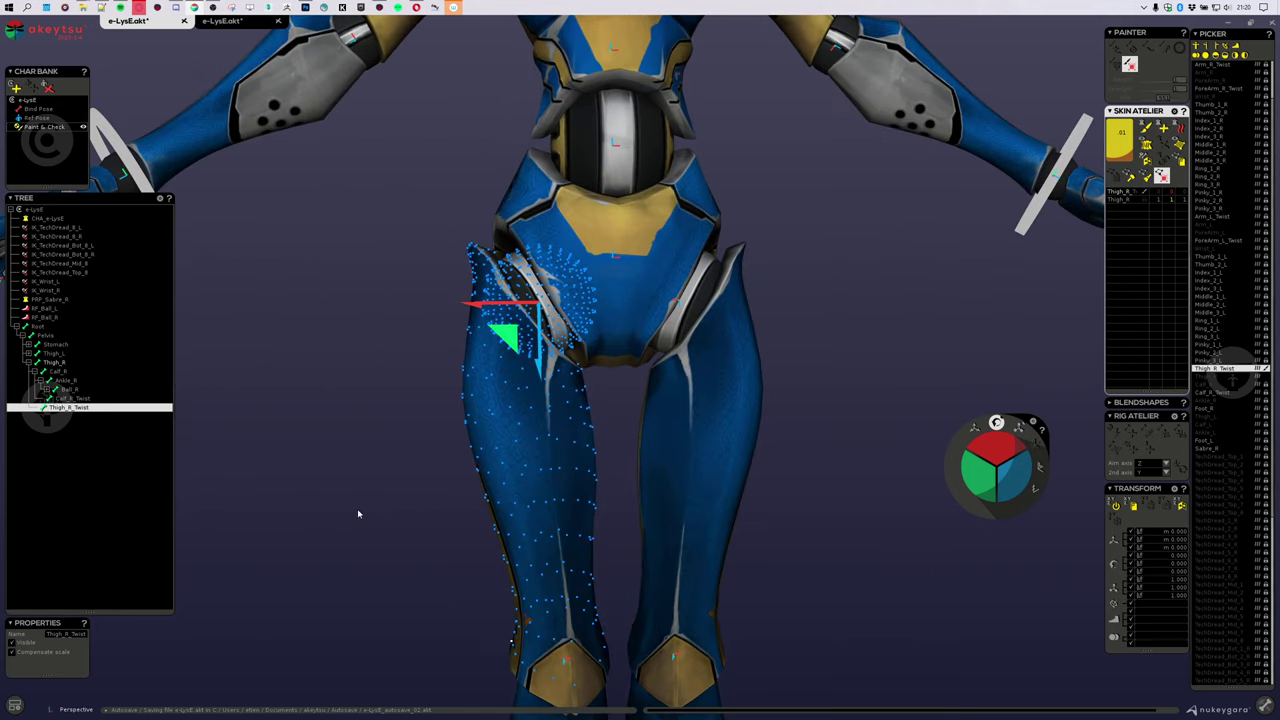
alt+drag(358, 513, 443, 540)
alt+middle_drag(556, 627, 556, 557)
alt+drag(690, 538, 785, 513)
alt+drag(825, 475, 752, 502)
alt+drag(531, 346, 509, 383)
middle_drag(509, 382, 628, 374)
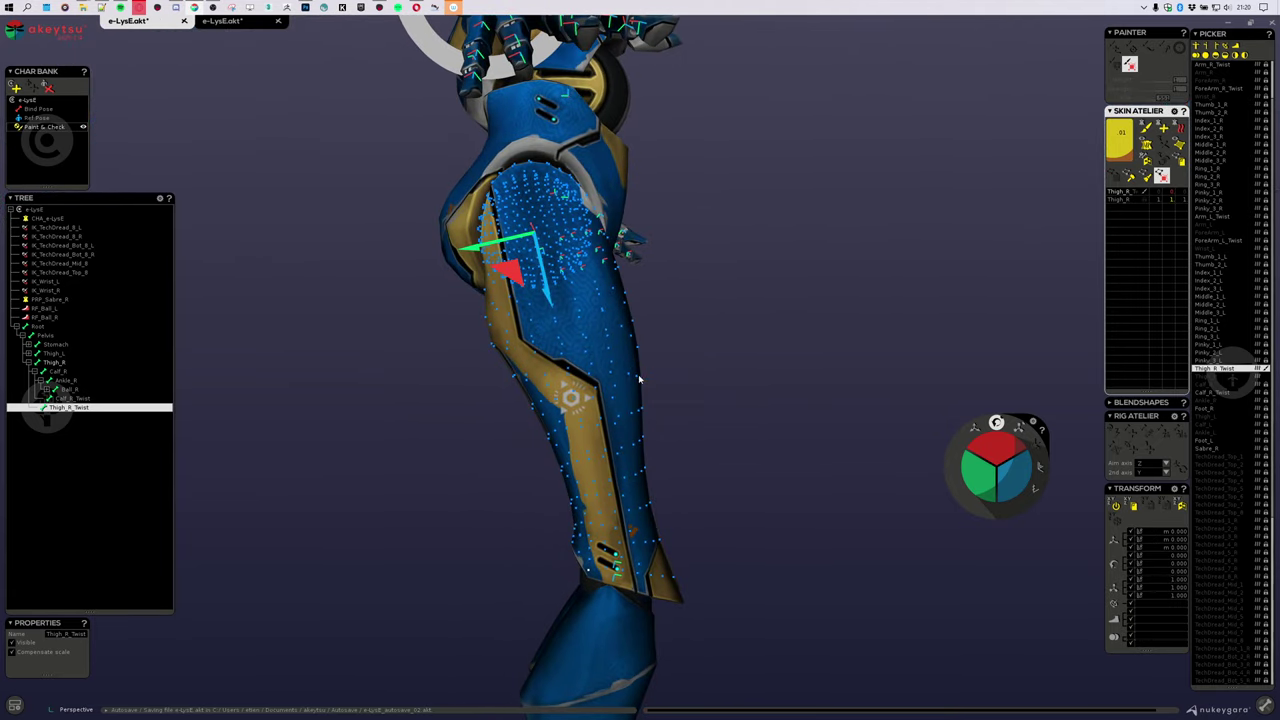
middle_drag(816, 452, 571, 401)
key(e)
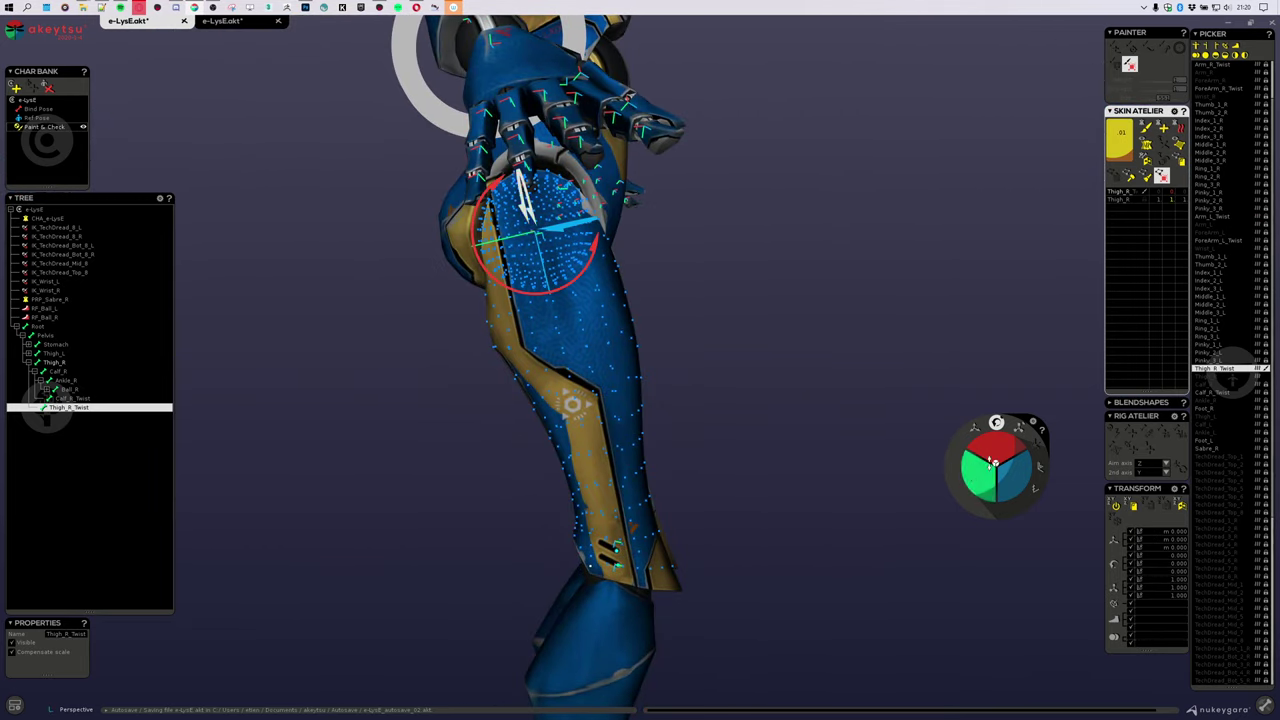
drag(1005, 455, 1005, 422)
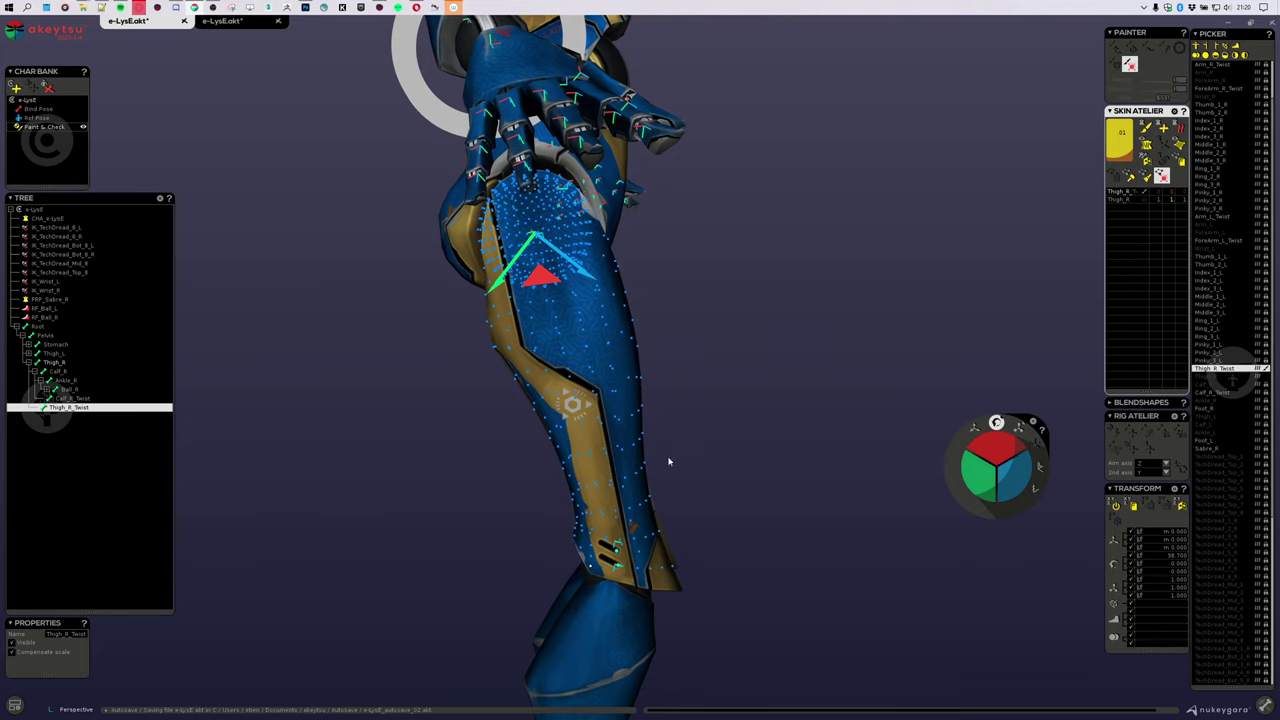
mouse_move(695, 363)
middle_down()
mouse_move(700, 349)
mouse_move(702, 361)
middle_up()
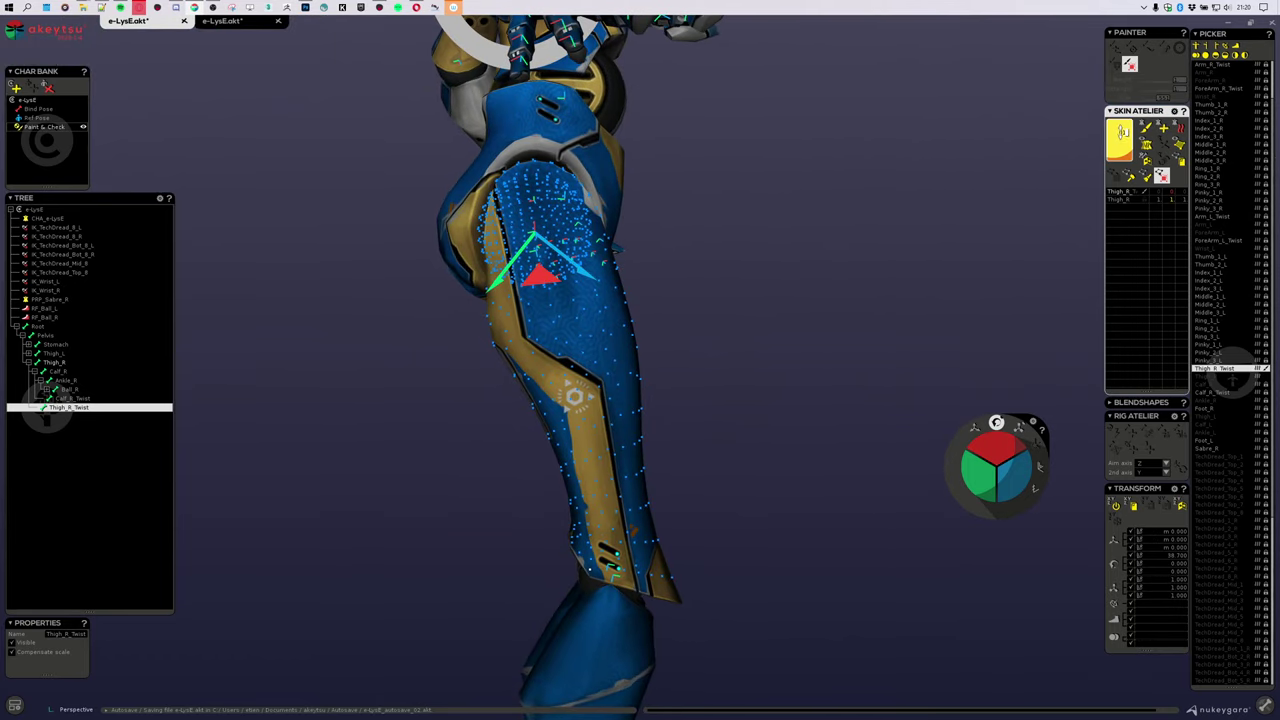
Step: Give the selected thigh vertices a Thigh_R_Twist weight of 11 and check the distribution in wireframe display
click(1122, 134)
drag(1124, 128, 1122, 112)
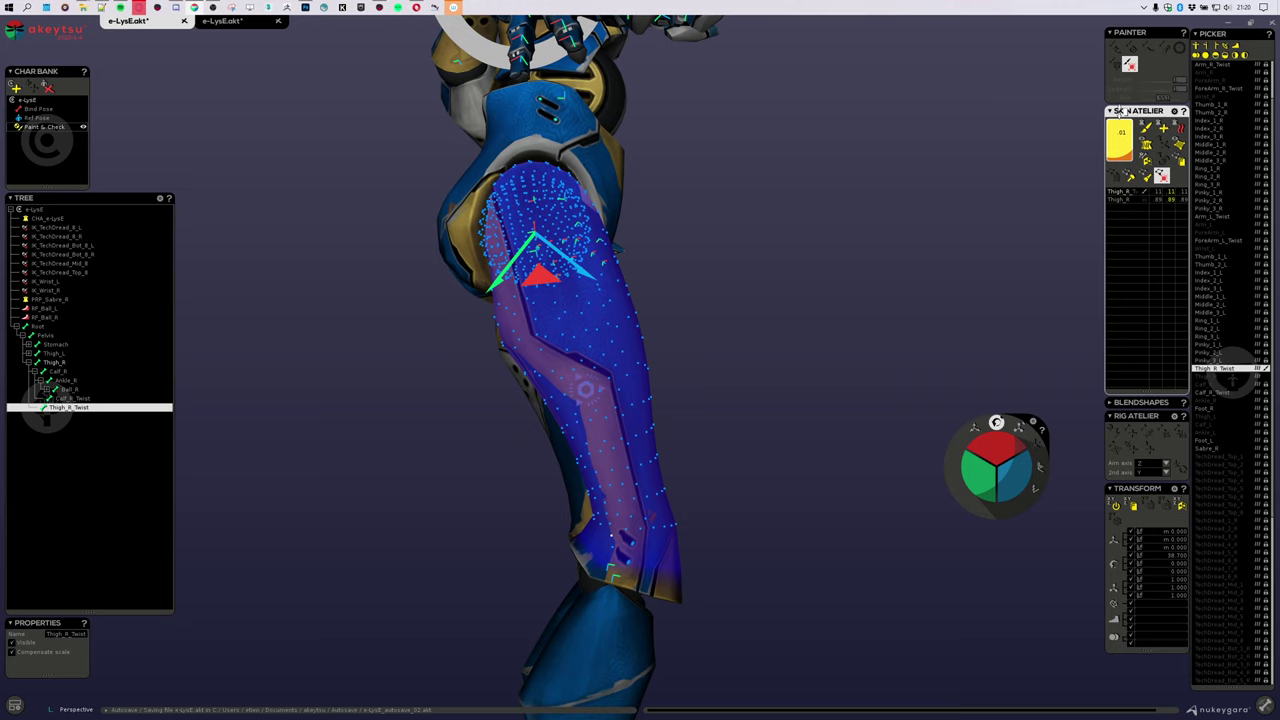
key(4)
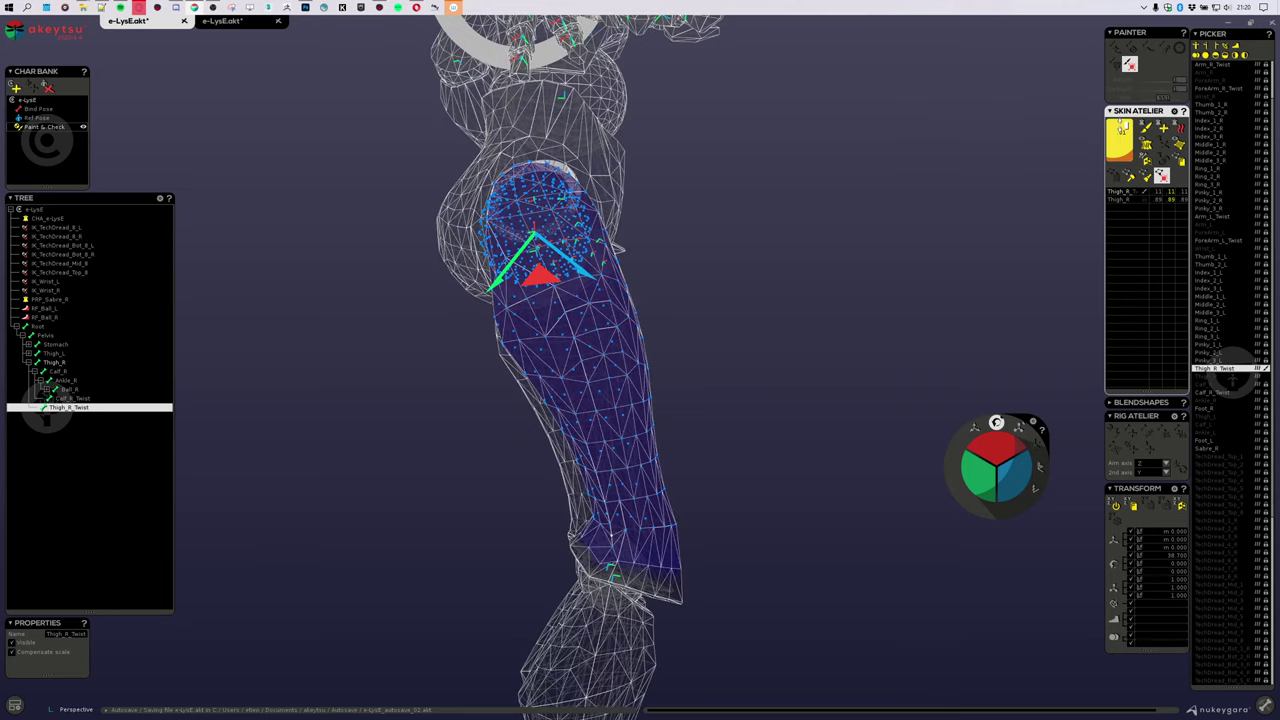
key(w)
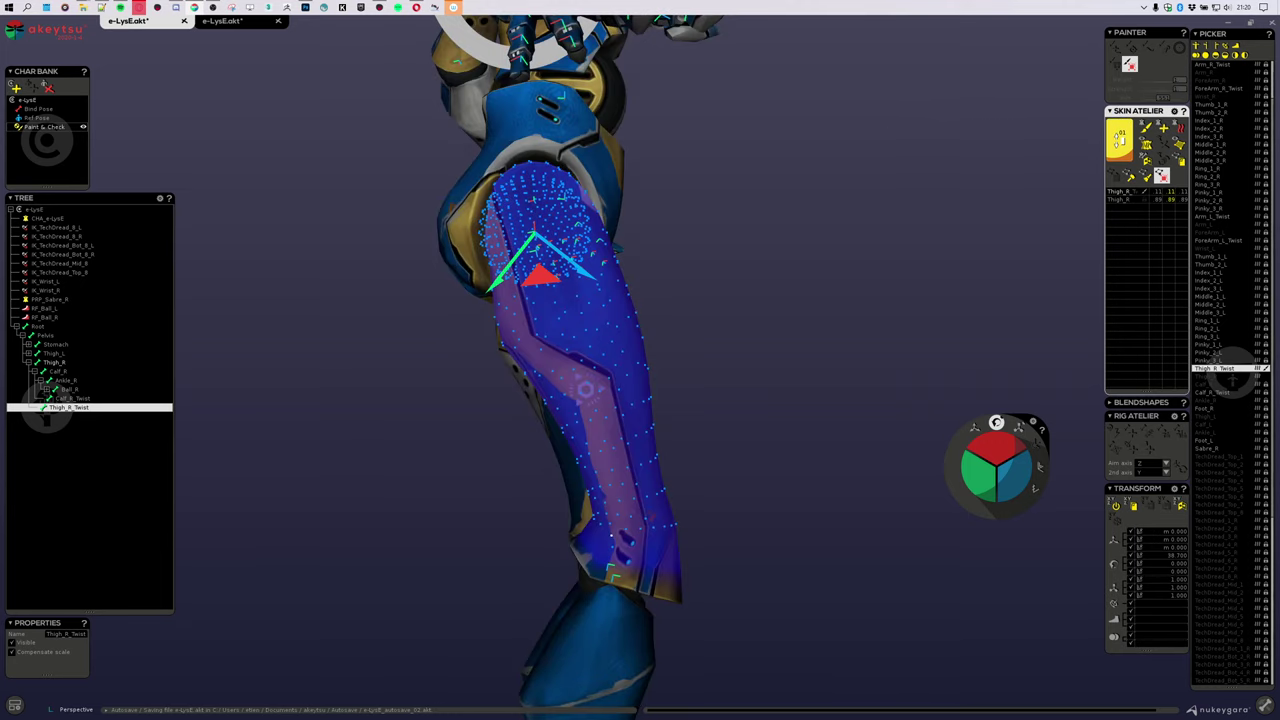
Step: Check the thigh mesh in wireframe and shaded display, and raise the selected vertices' Thigh_R_Twist weight to 14
key(w)
key(w)
key(w)
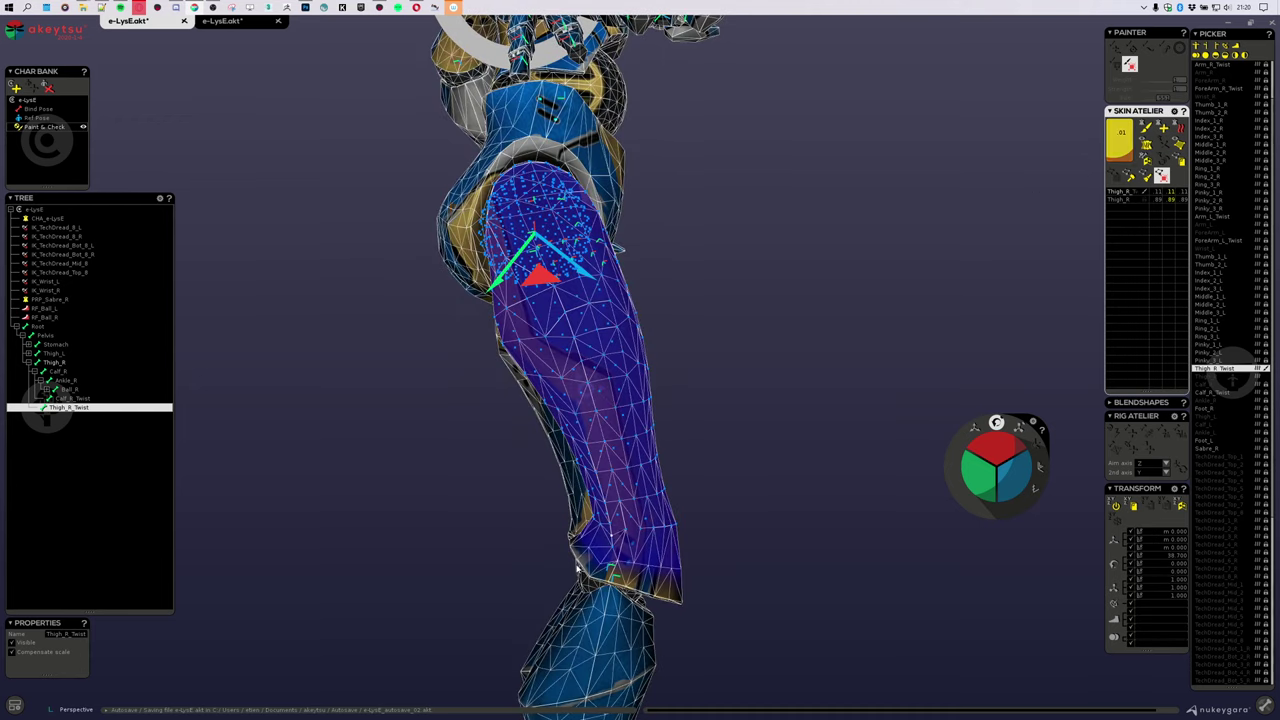
key(w)
key(w)
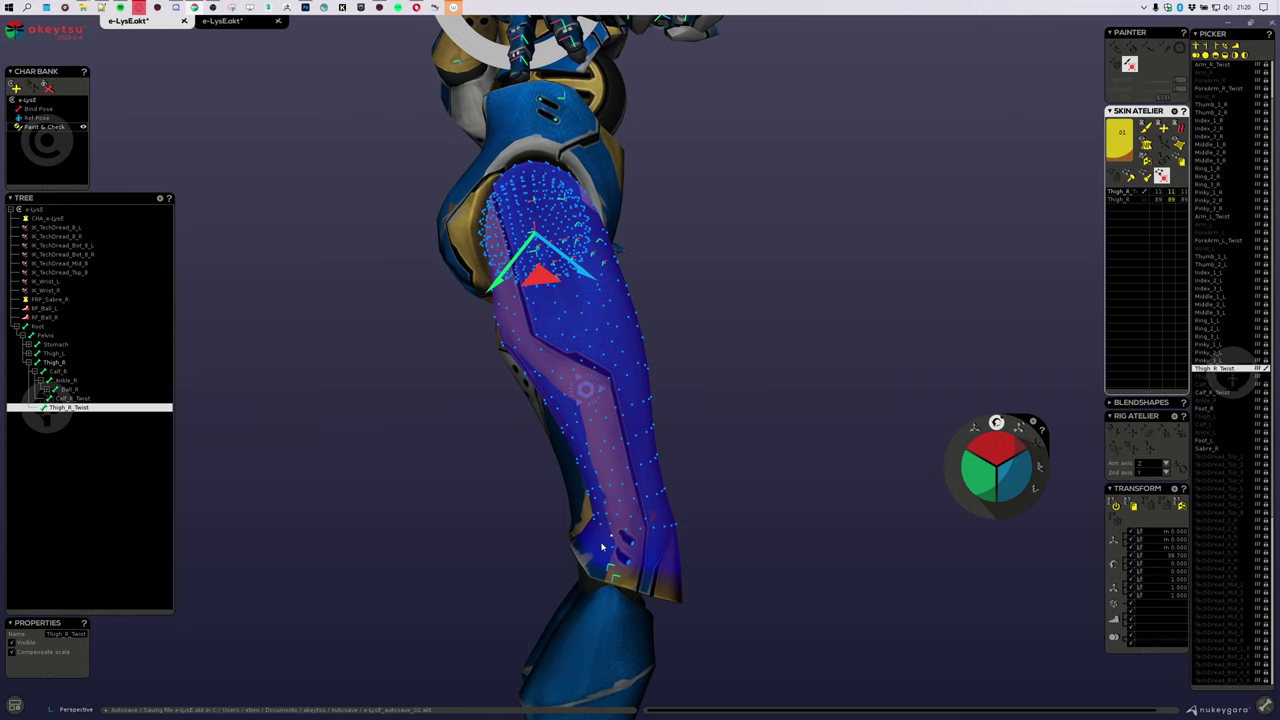
mouse_move(797, 447)
middle_down()
mouse_move(840, 444)
mouse_move(797, 453)
middle_up()
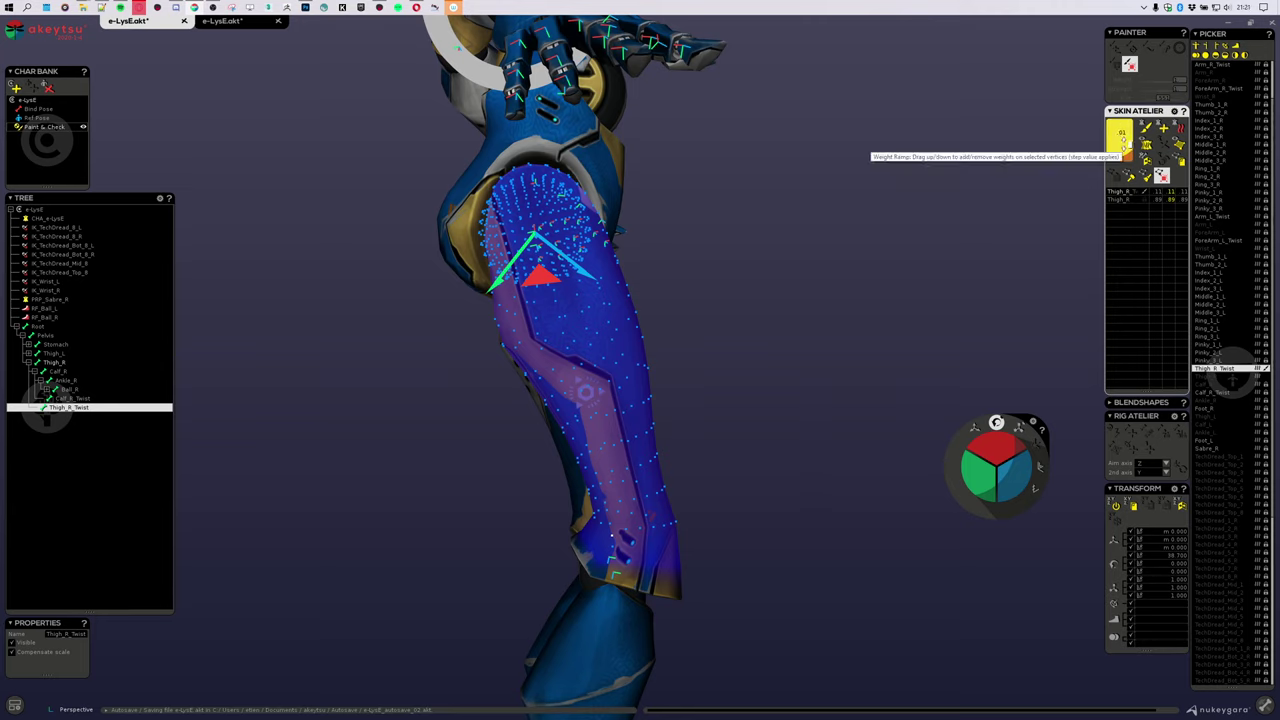
drag(1124, 146, 1121, 132)
Step: Inspect the knee end of the thigh, narrow the selection to the upper thigh vertices and set their Thigh_R_Twist weight to 30
mouse_move(785, 395)
alt+mouse_down()
mouse_move(837, 392)
mouse_move(780, 417)
alt+mouse_up()
alt+middle_drag(780, 417, 568, 408)
scroll(692, 417, up, 4)
alt+drag(568, 408, 438, 304)
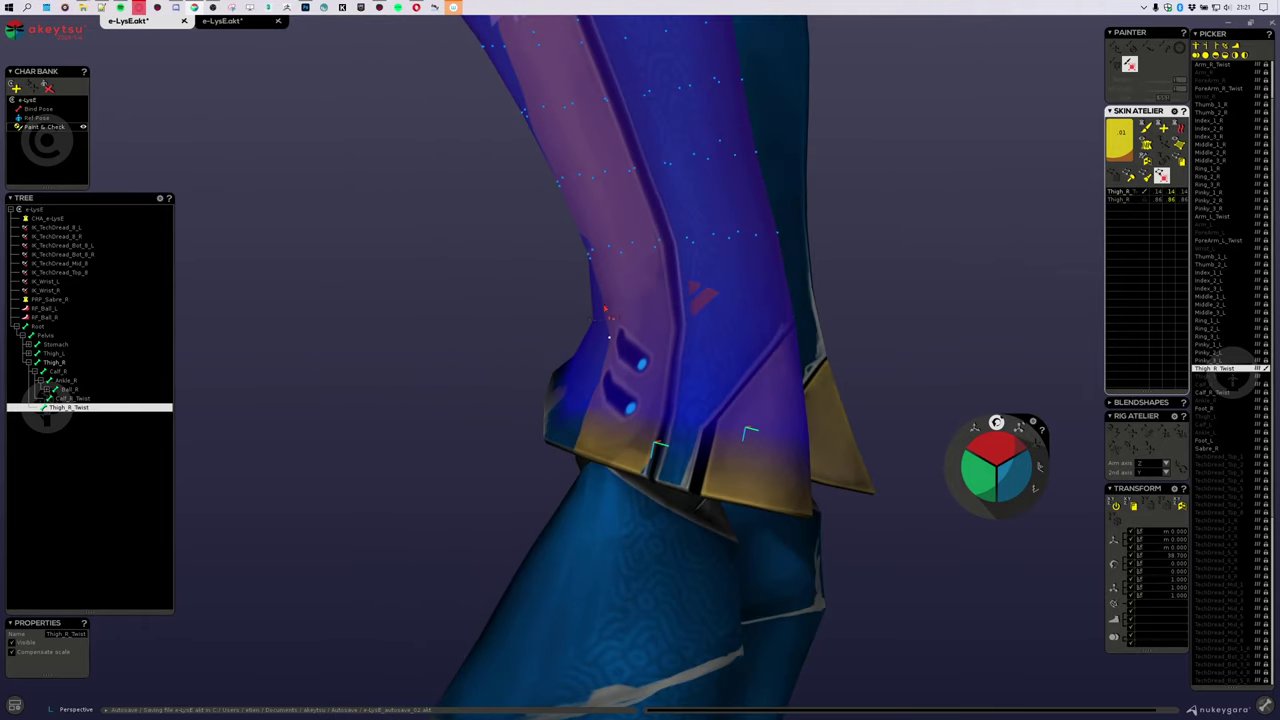
middle_drag(633, 354, 537, 333)
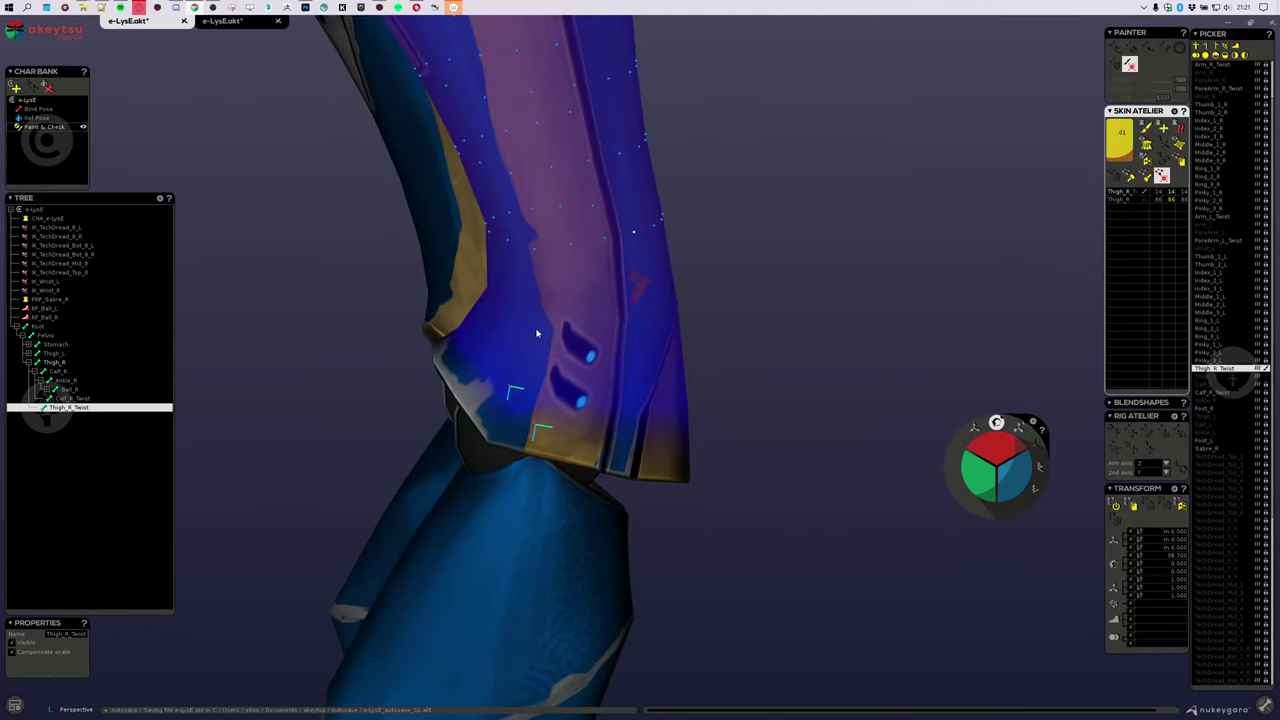
middle_drag(619, 305, 800, 323)
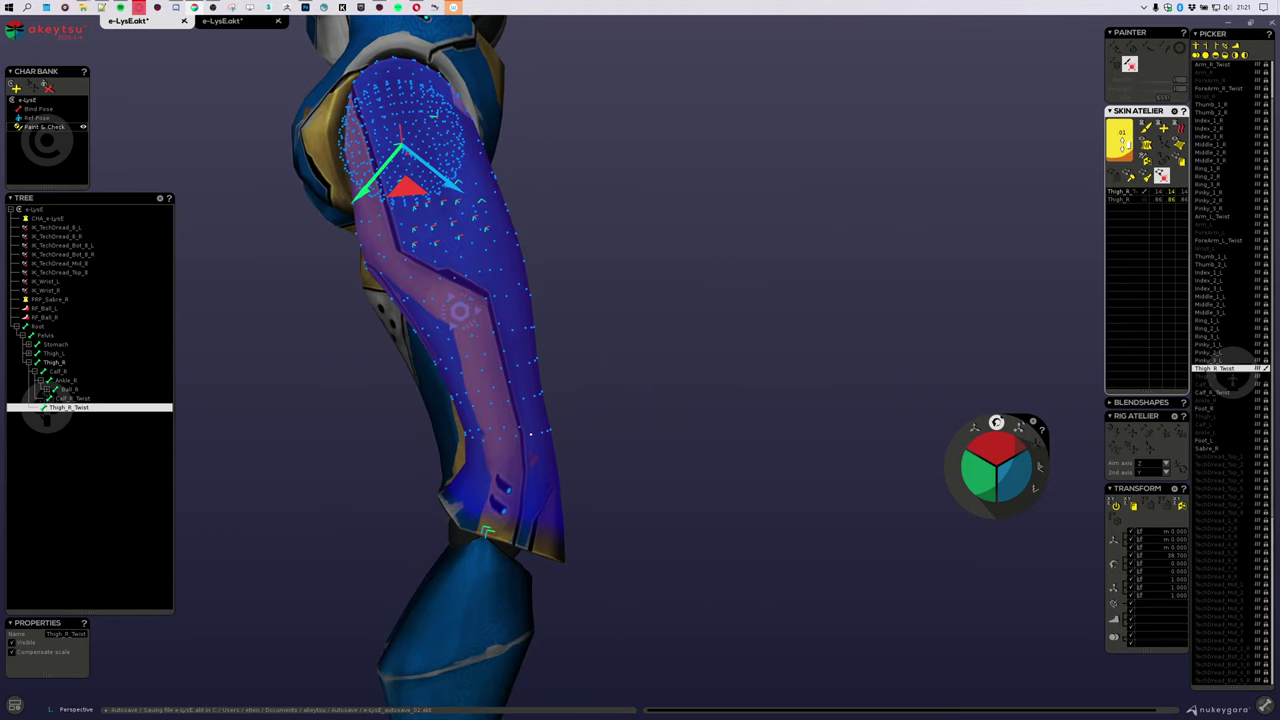
drag(460, 312, 474, 302)
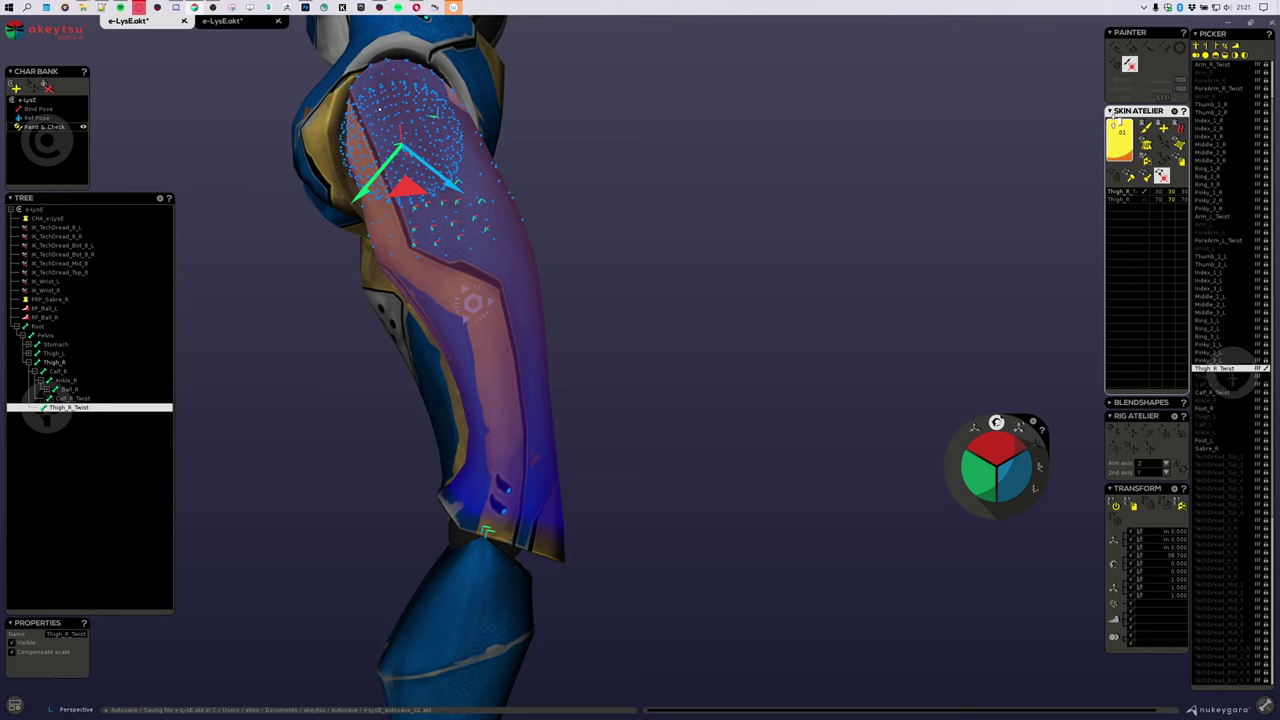
Step: Limit the selection to the vertices at the top of the right thigh and raise their Thigh_R_Twist weight to 37
middle_drag(832, 212, 820, 300)
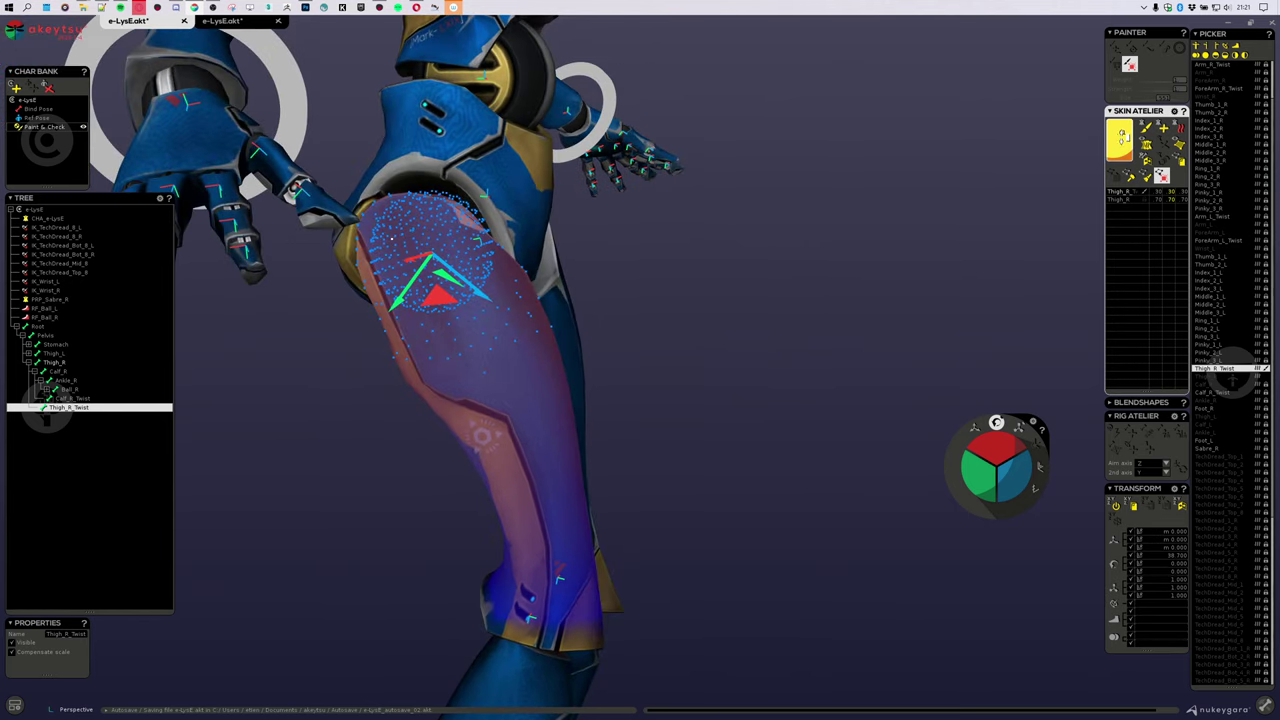
drag(1119, 128, 1121, 137)
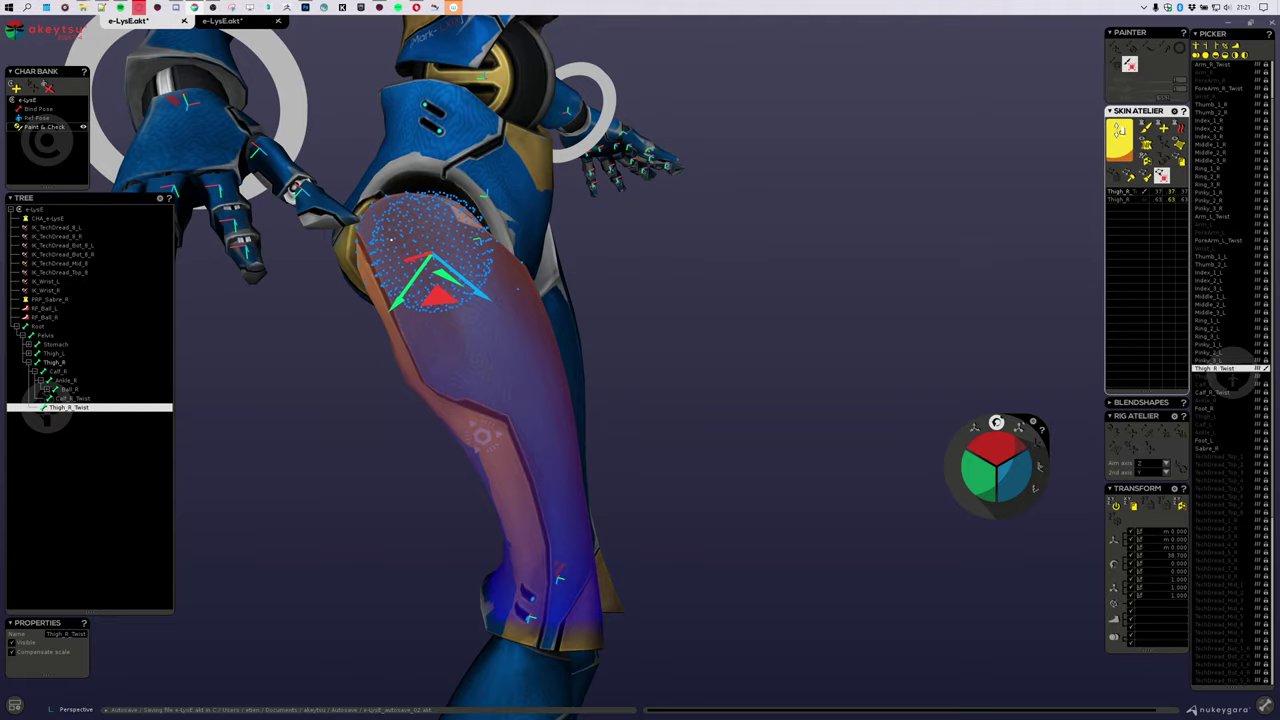
mouse_move(815, 215)
middle_down()
mouse_move(829, 223)
mouse_move(793, 213)
mouse_move(943, 203)
mouse_move(1045, 168)
mouse_move(921, 157)
mouse_move(810, 211)
mouse_move(836, 207)
middle_up()
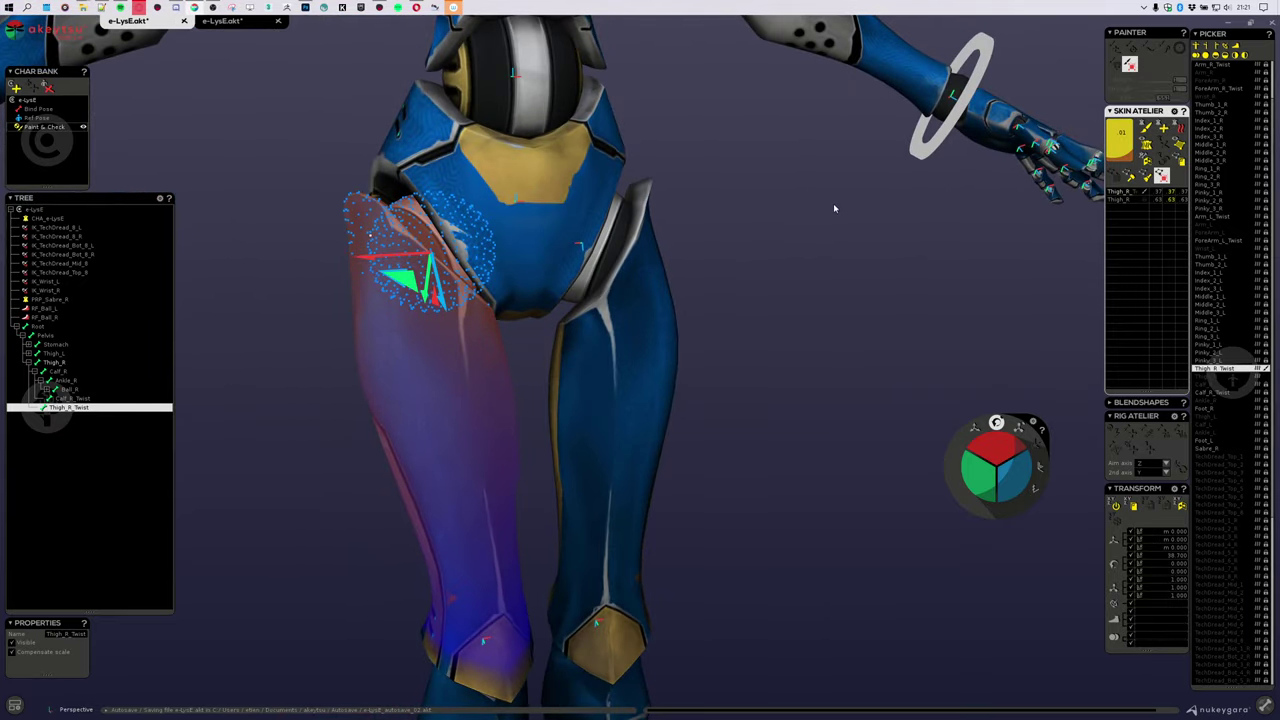
Step: Reselect the thigh vertices above the knee and raise their Thigh_R_Twist weights further, up to 47 at the top
middle_drag(774, 320, 885, 309)
scroll(884, 309, down, 5)
middle_drag(771, 363, 787, 395)
scroll(787, 395, up, 5)
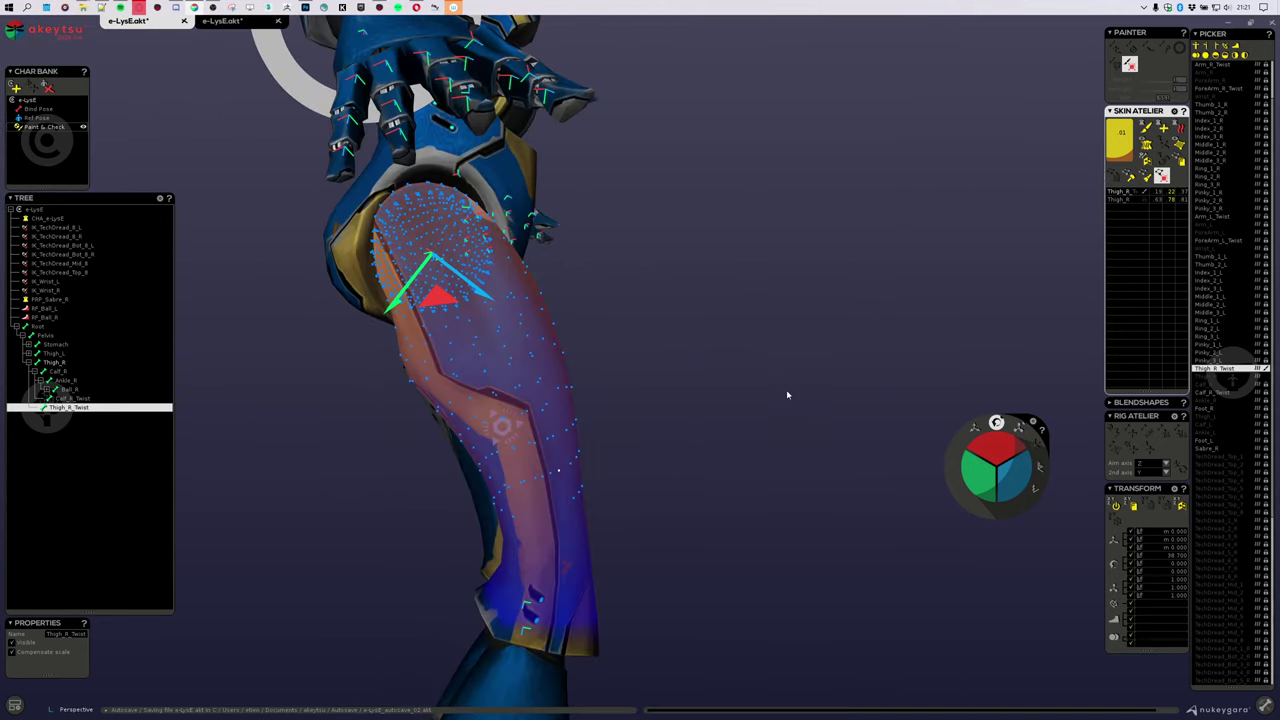
middle_drag(779, 439, 773, 408)
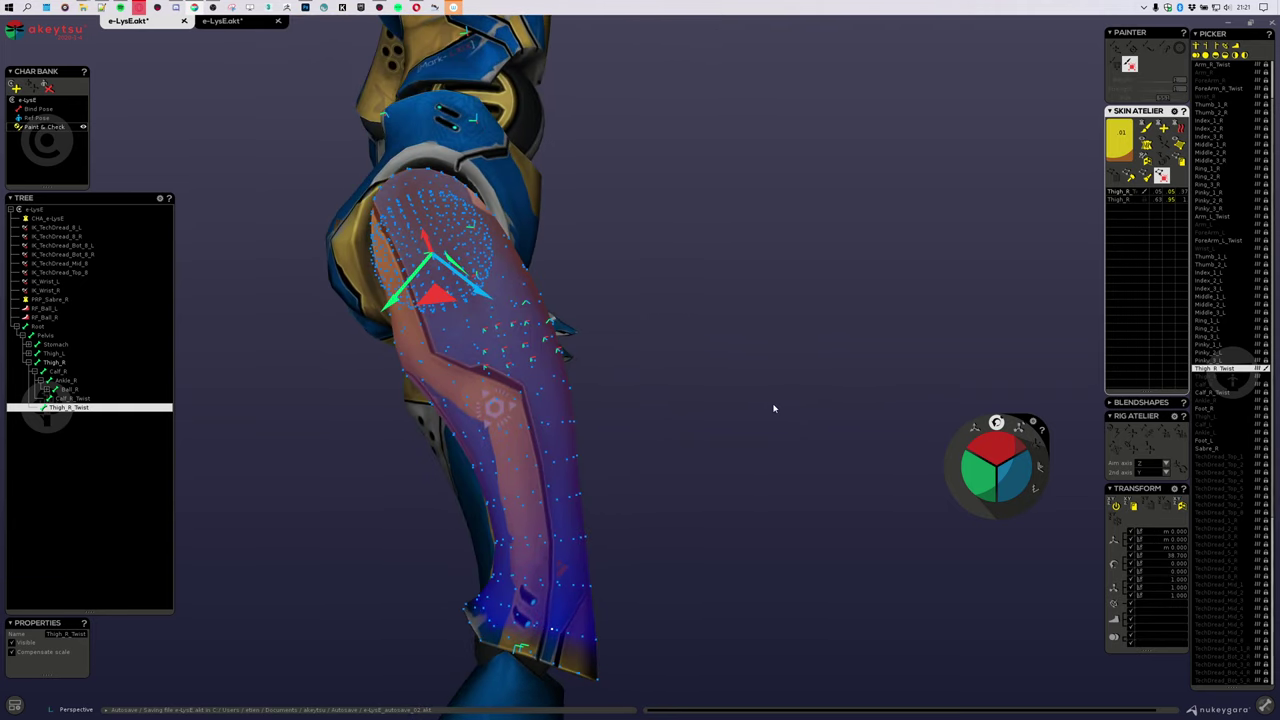
key(Down)
key(Down)
middle_drag(777, 420, 803, 453)
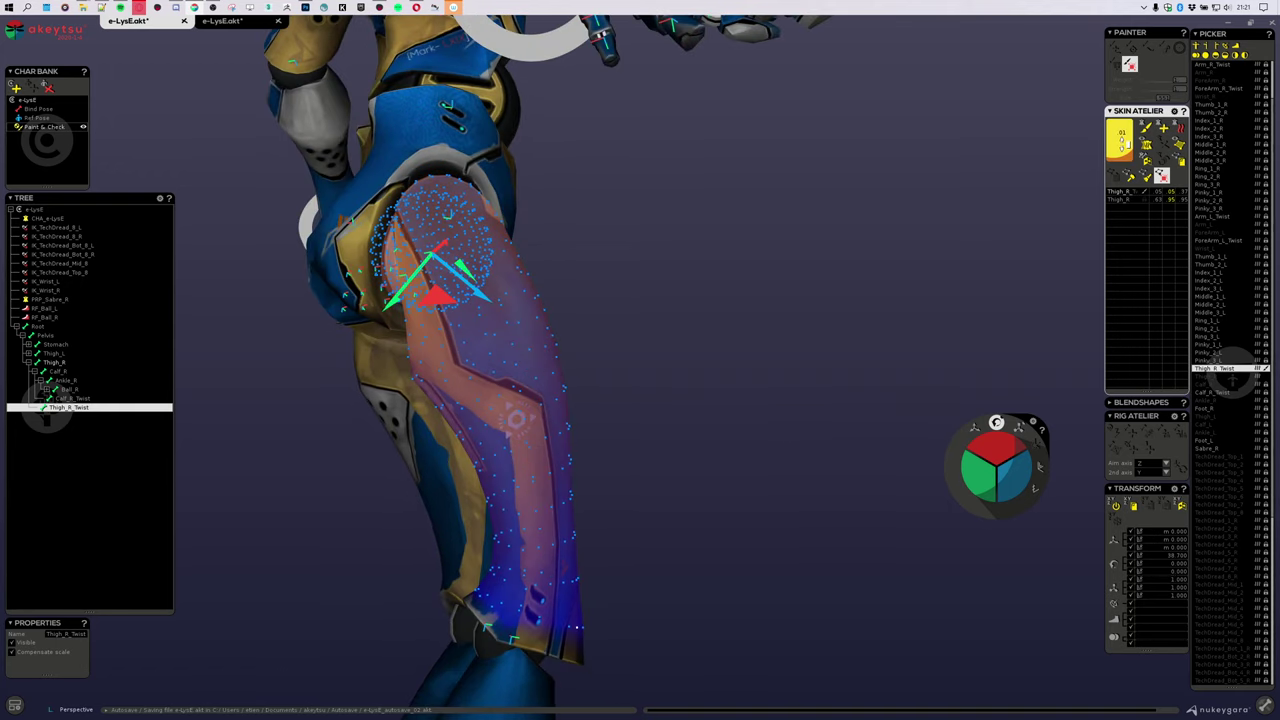
drag(1123, 145, 1118, 122)
Step: Examine the weight gradient above the knee in wireframe display and remove the lowest vertex rows from the selection
middle_drag(1020, 158, 838, 229)
middle_drag(673, 568, 676, 528)
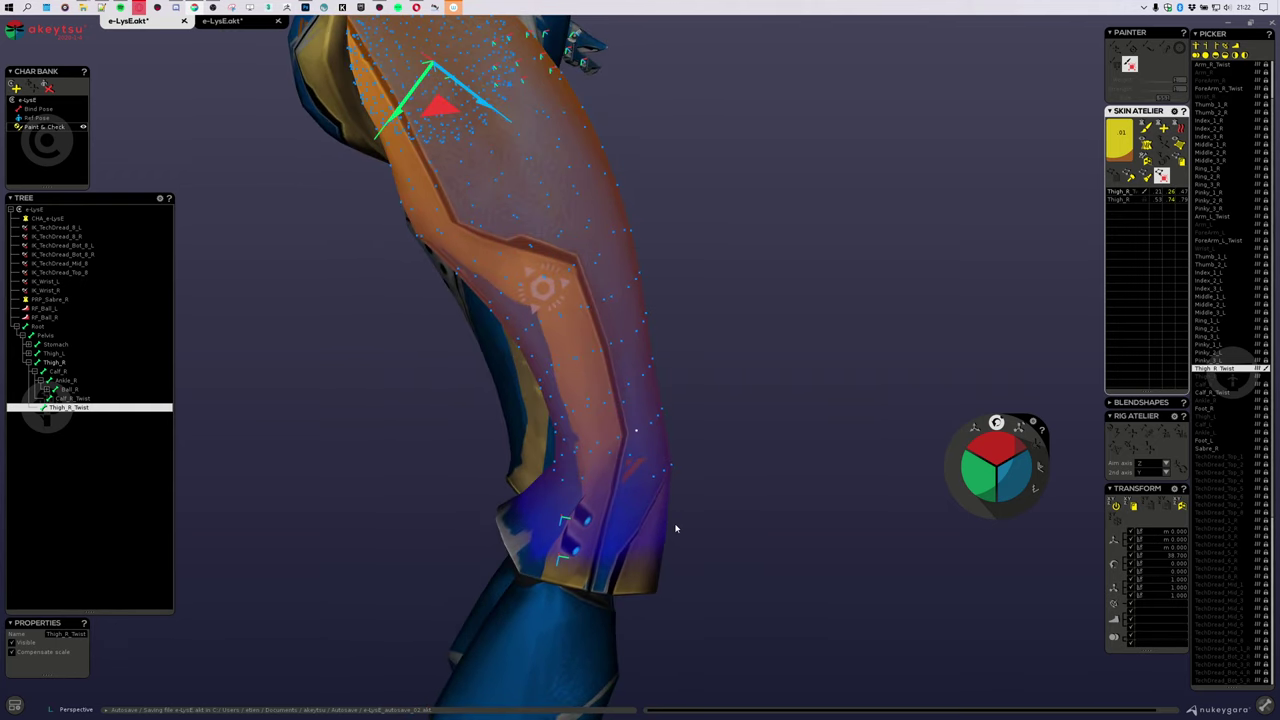
key(4)
key(5)
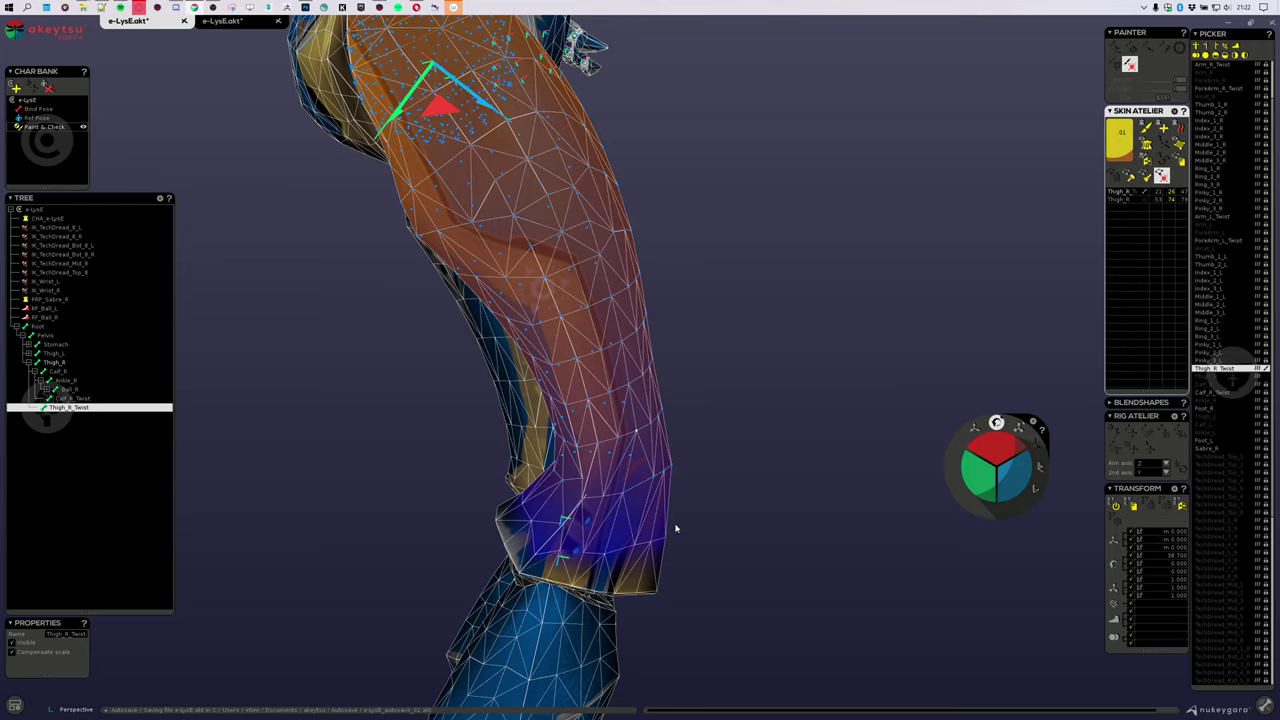
middle_drag(729, 282, 681, 428)
scroll(511, 436, up, 4)
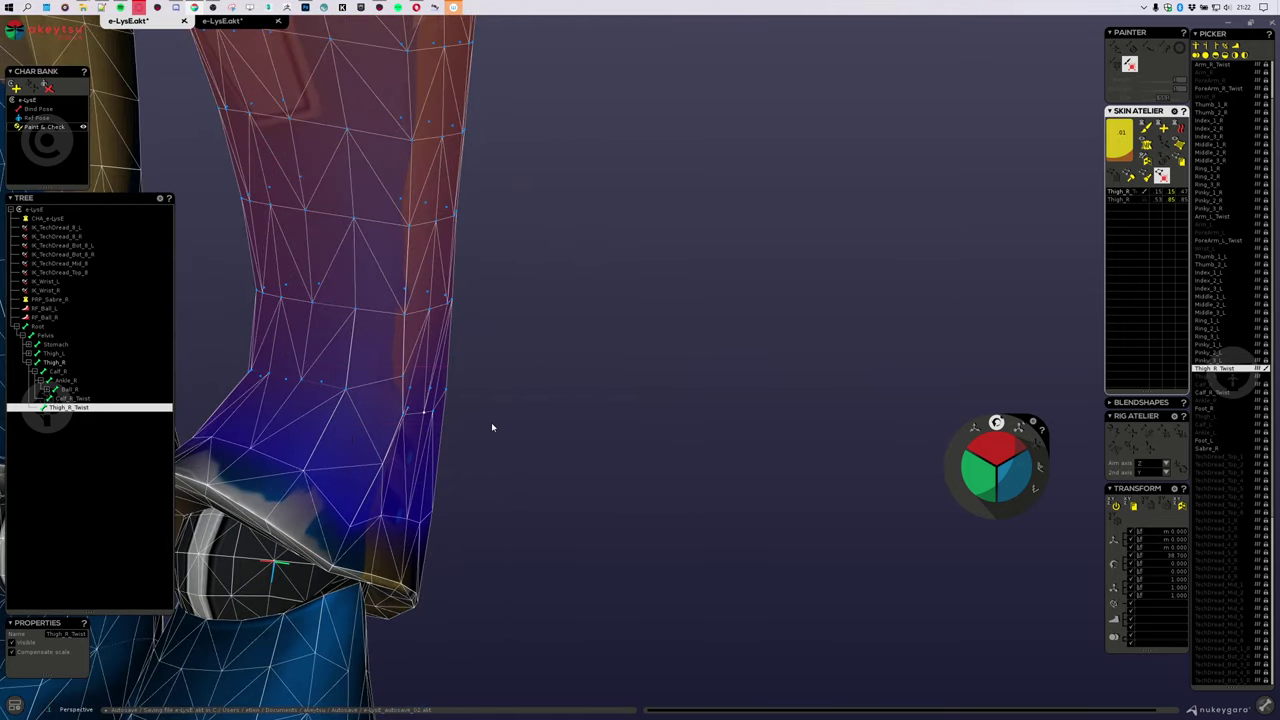
middle_drag(491, 427, 623, 460)
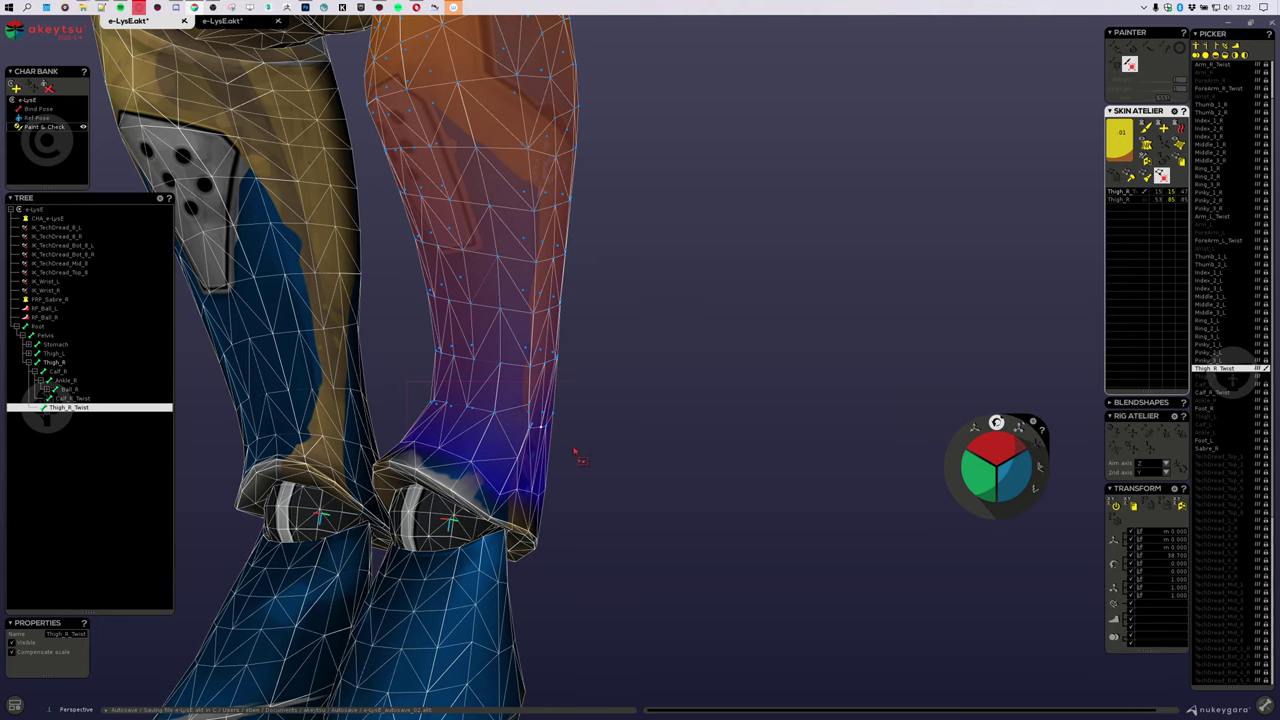
middle_drag(670, 355, 710, 437)
middle_drag(576, 458, 604, 494)
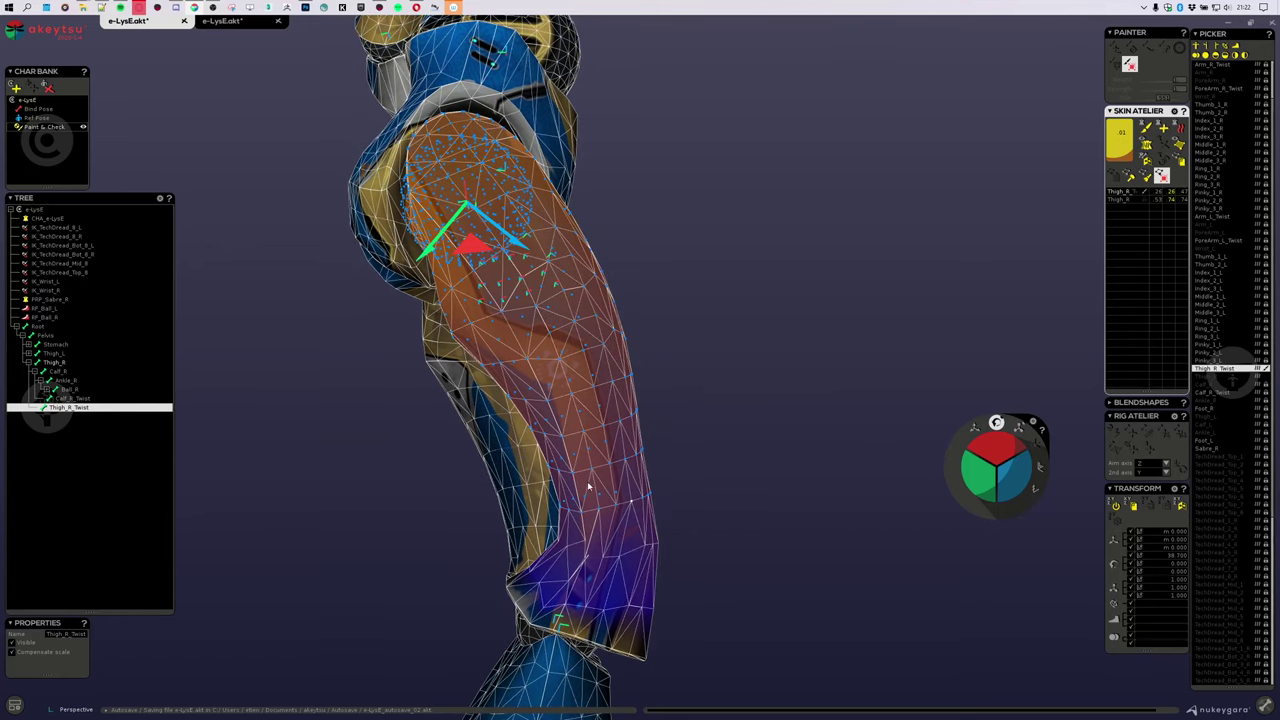
Step: Return to shaded display and raise the Thigh_R_Twist weights progressively up the thigh, reaching full weight at the top
key(F4)
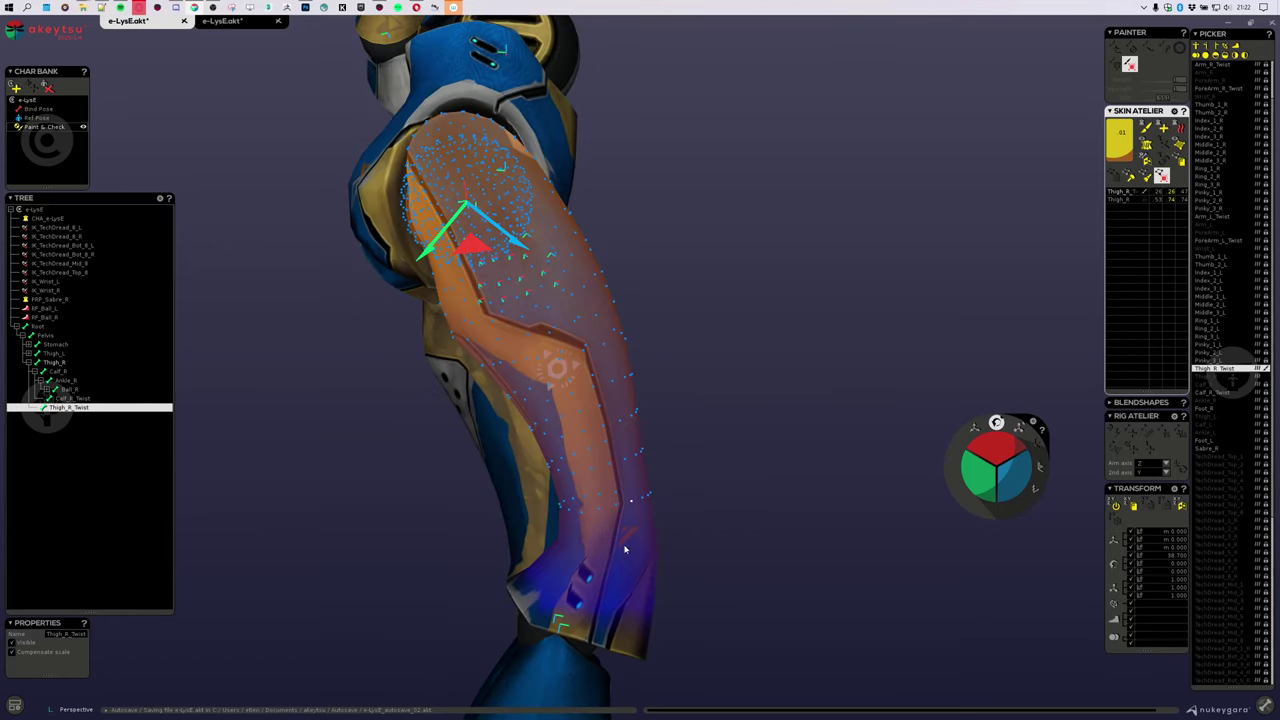
mouse_move(1119, 140)
mouse_down()
mouse_move(1118, 101)
mouse_move(1122, 115)
mouse_up()
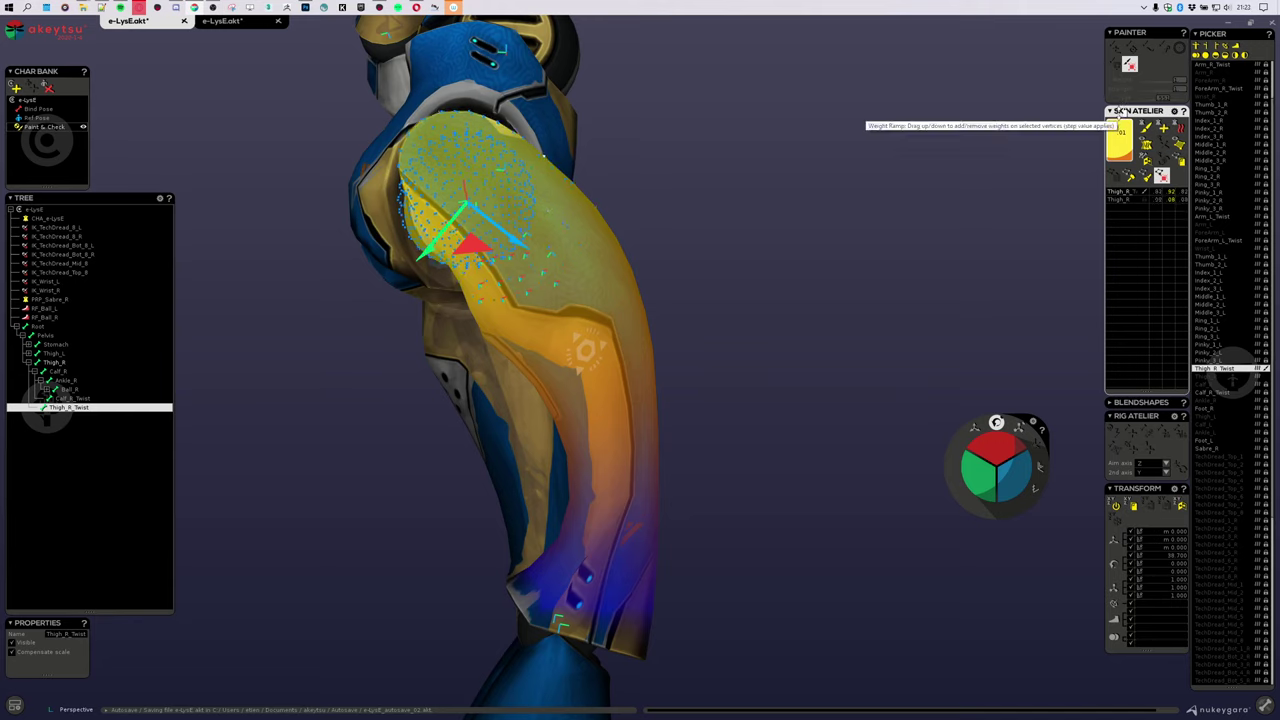
drag(1123, 137, 1119, 84)
Step: Rotate the Thigh_R_Twist joint to about 25 degrees around its X axis while viewing the knee end in wireframe
middle_drag(887, 204, 736, 481)
middle_drag(602, 449, 478, 293)
scroll(492, 455, up, 4)
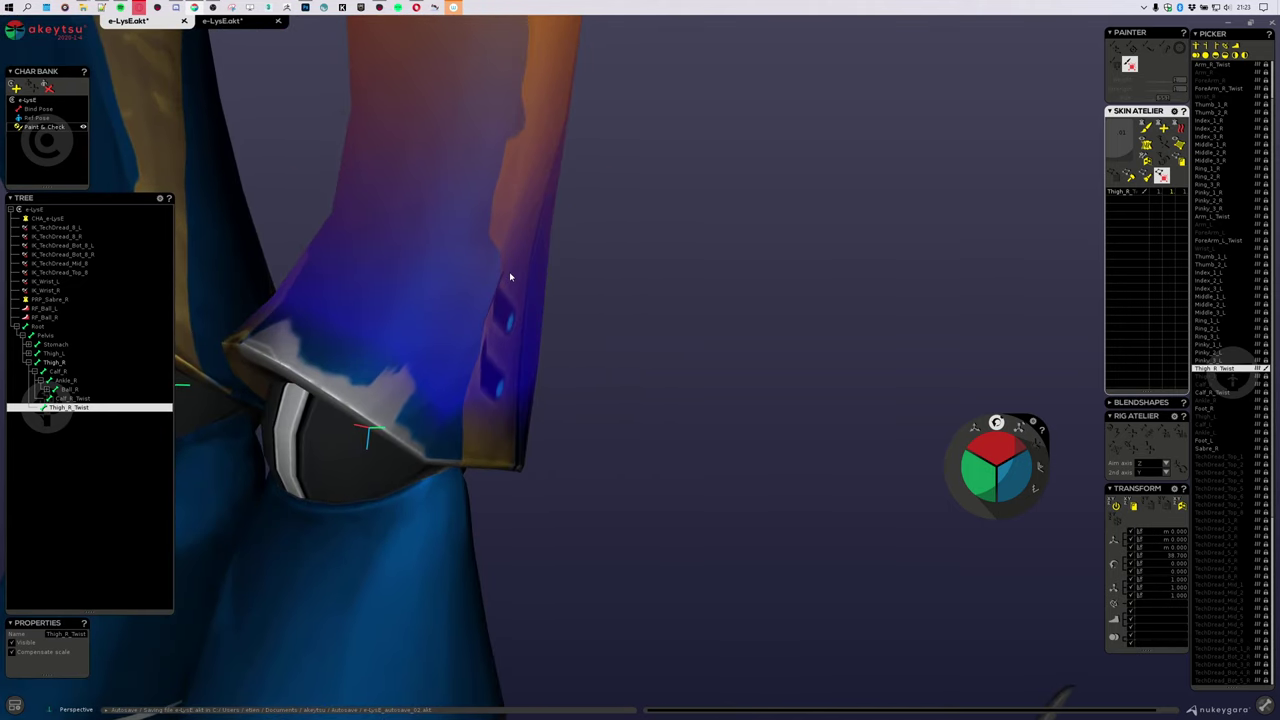
key(4)
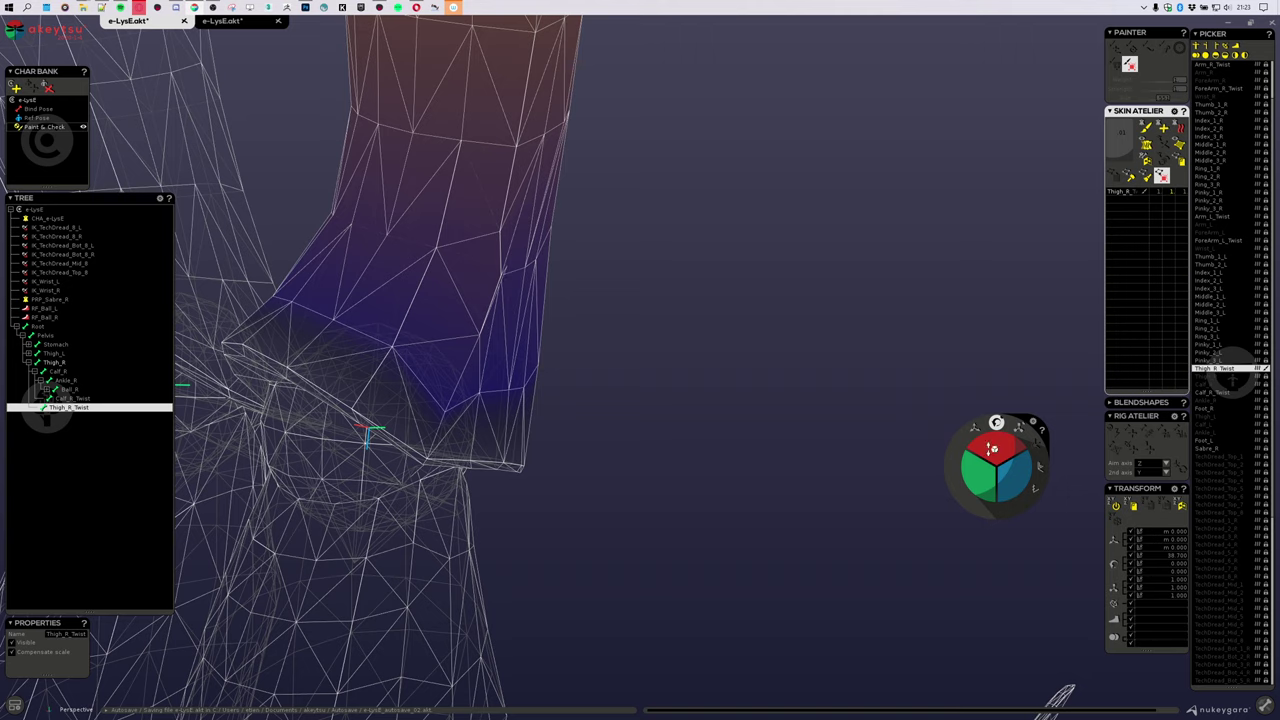
mouse_move(992, 449)
mouse_down()
mouse_move(975, 469)
mouse_move(988, 460)
mouse_up()
alt+drag(665, 386, 757, 436)
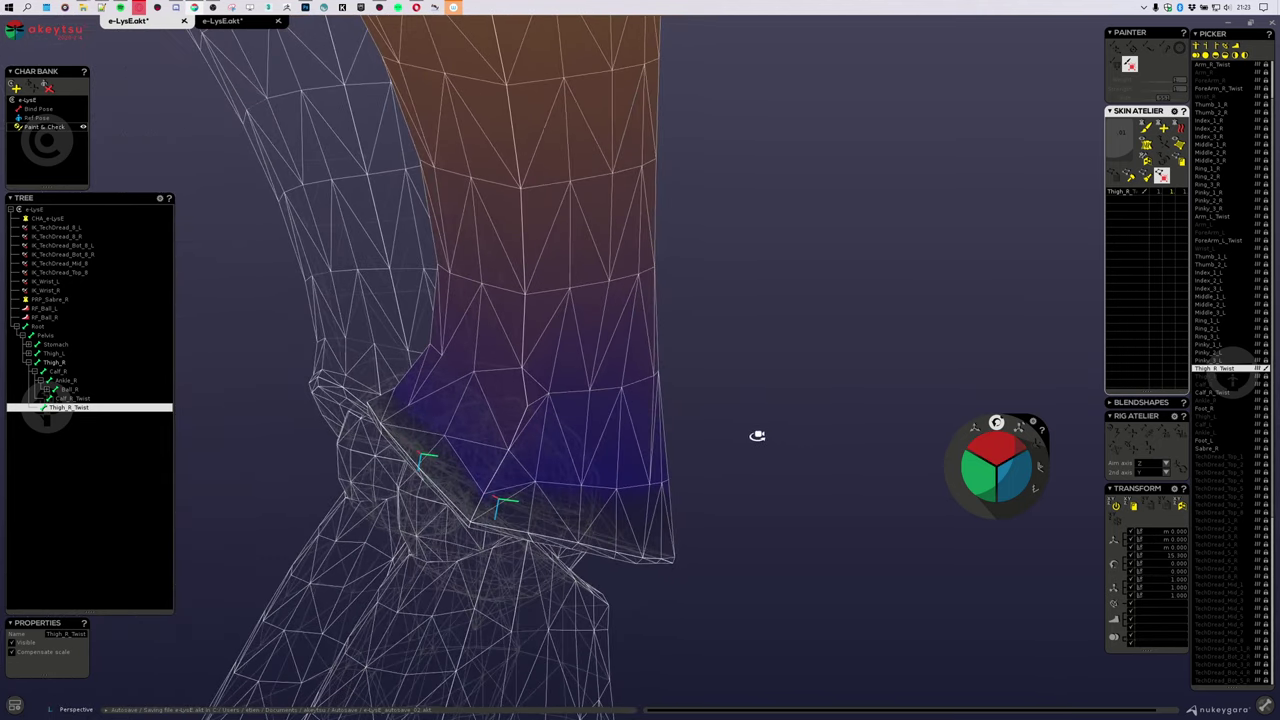
middle_drag(757, 436, 628, 380)
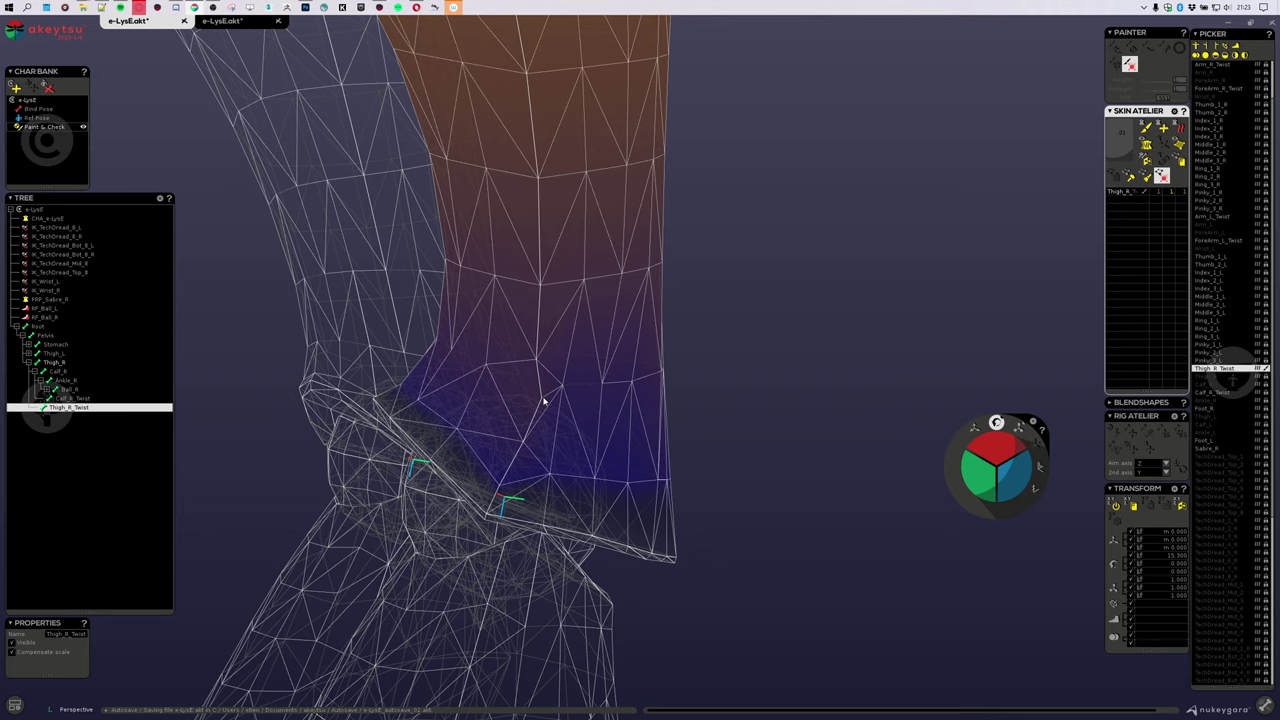
mouse_move(993, 446)
mouse_down()
mouse_move(995, 421)
mouse_move(991, 438)
mouse_up()
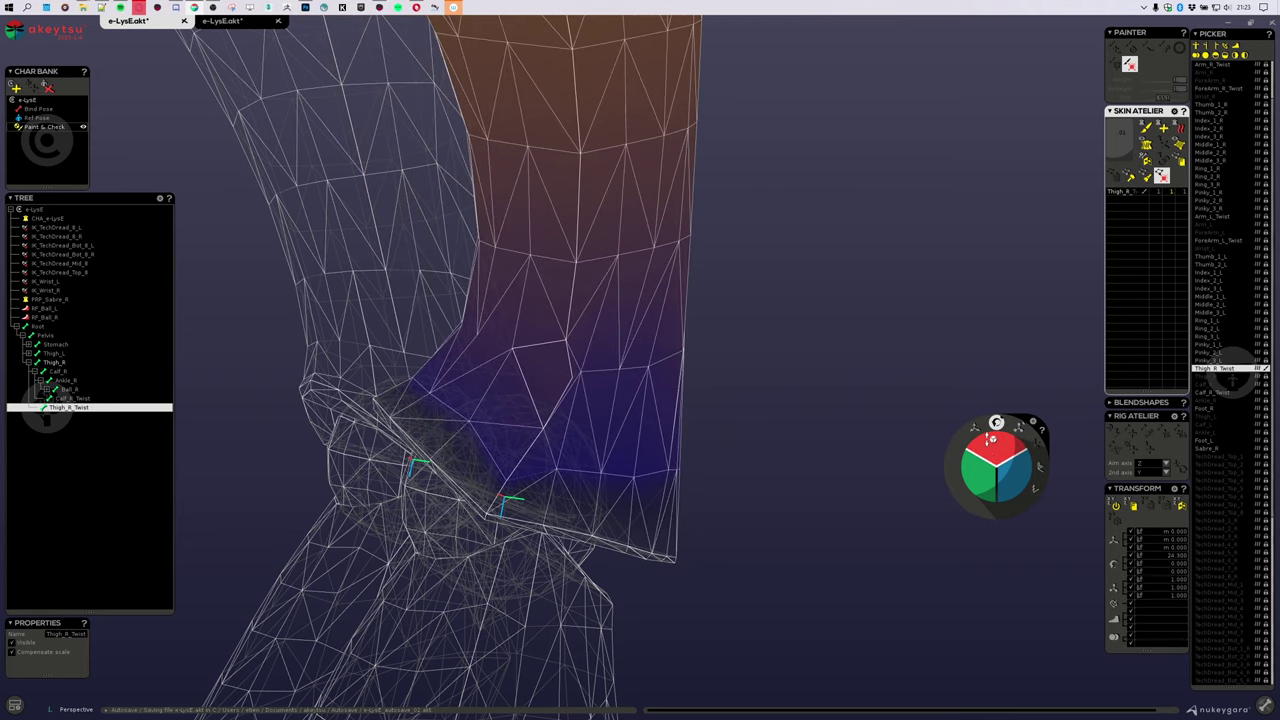
Step: Lower the Thigh_R_Twist weight of the protruding vertex just above the knee to 20 and apply the weight fix to it
click(573, 381)
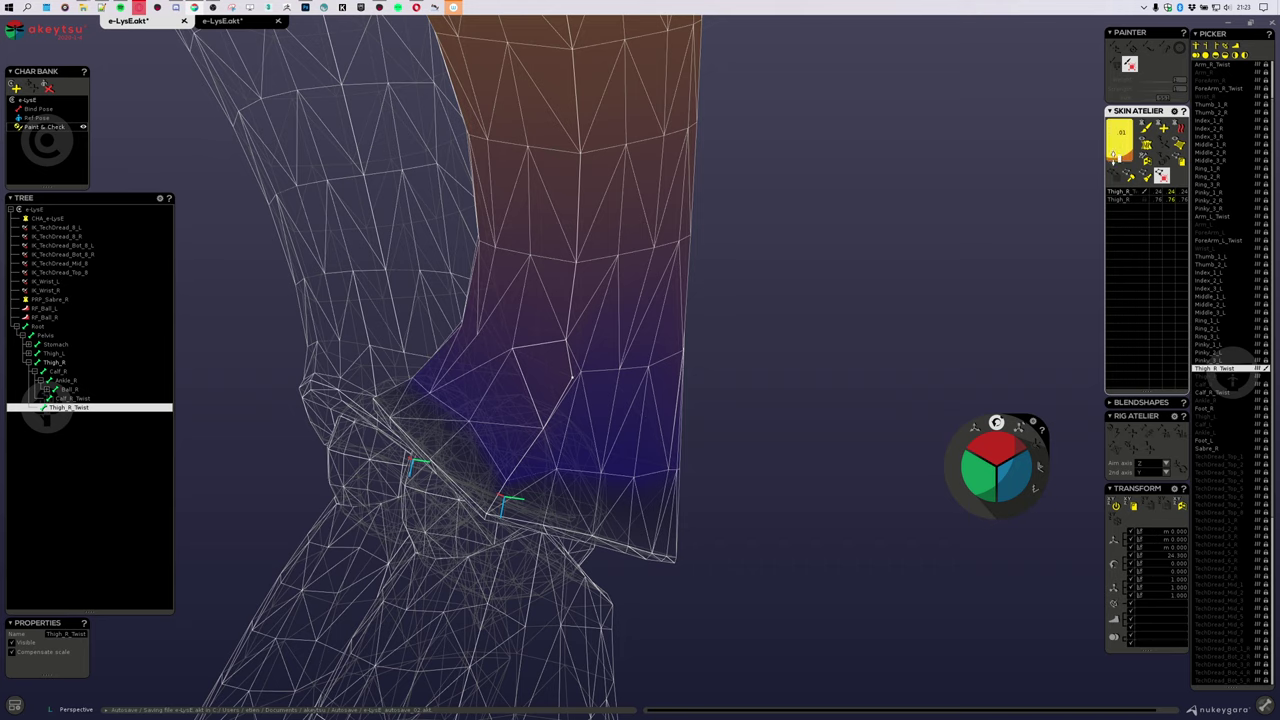
mouse_move(1118, 135)
mouse_down()
mouse_move(1127, 168)
mouse_move(1120, 151)
mouse_up()
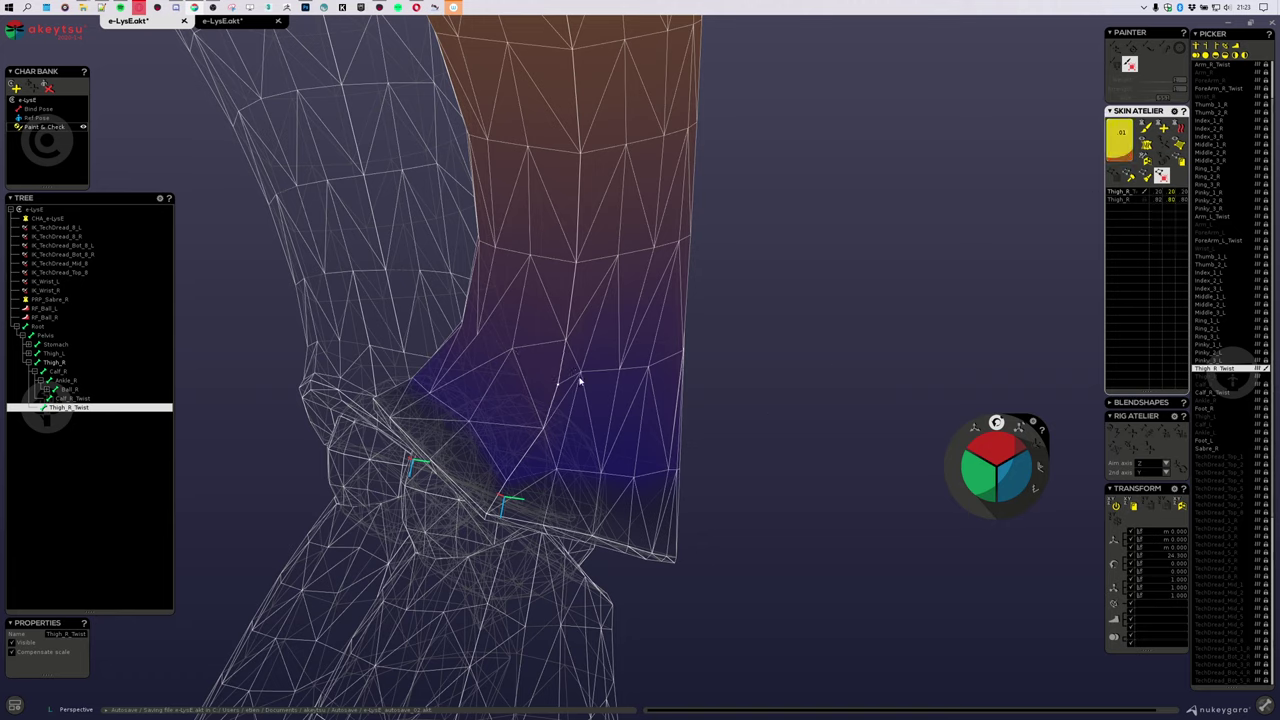
click(1130, 181)
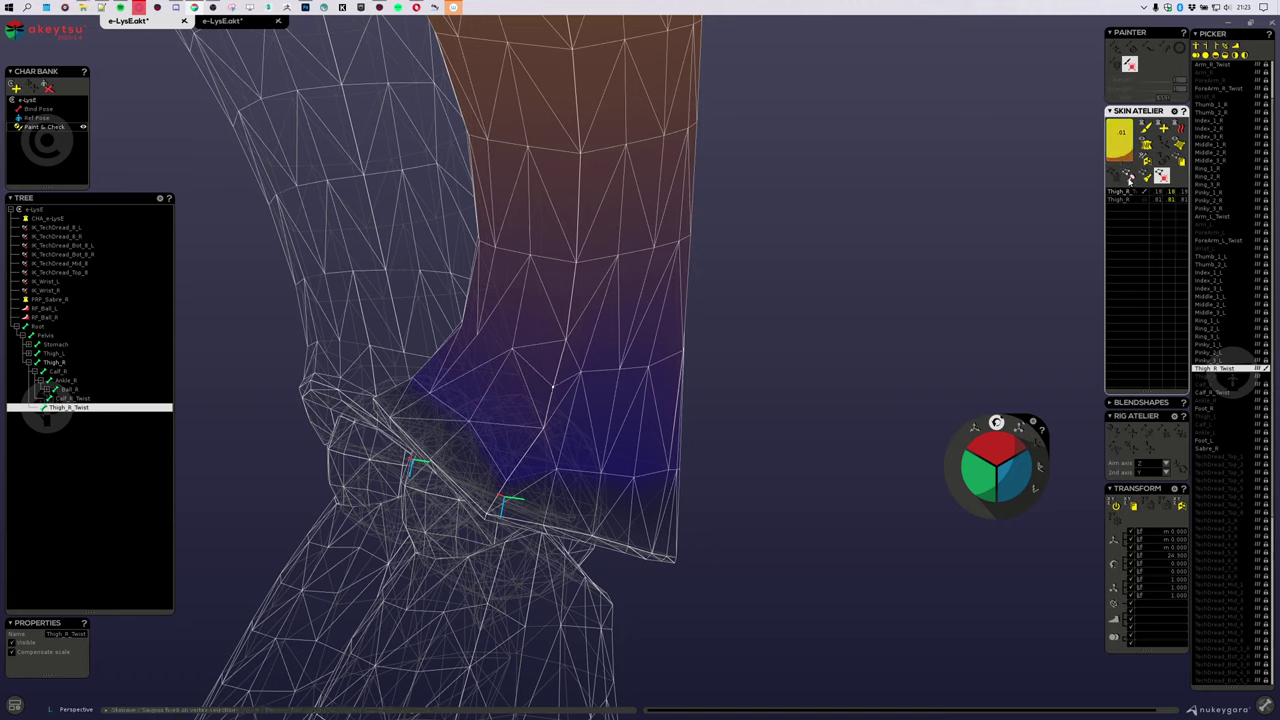
Step: Apply the weight fix to the neighbouring uneven vertices around the lower end of the right thigh
middle_drag(566, 431, 601, 424)
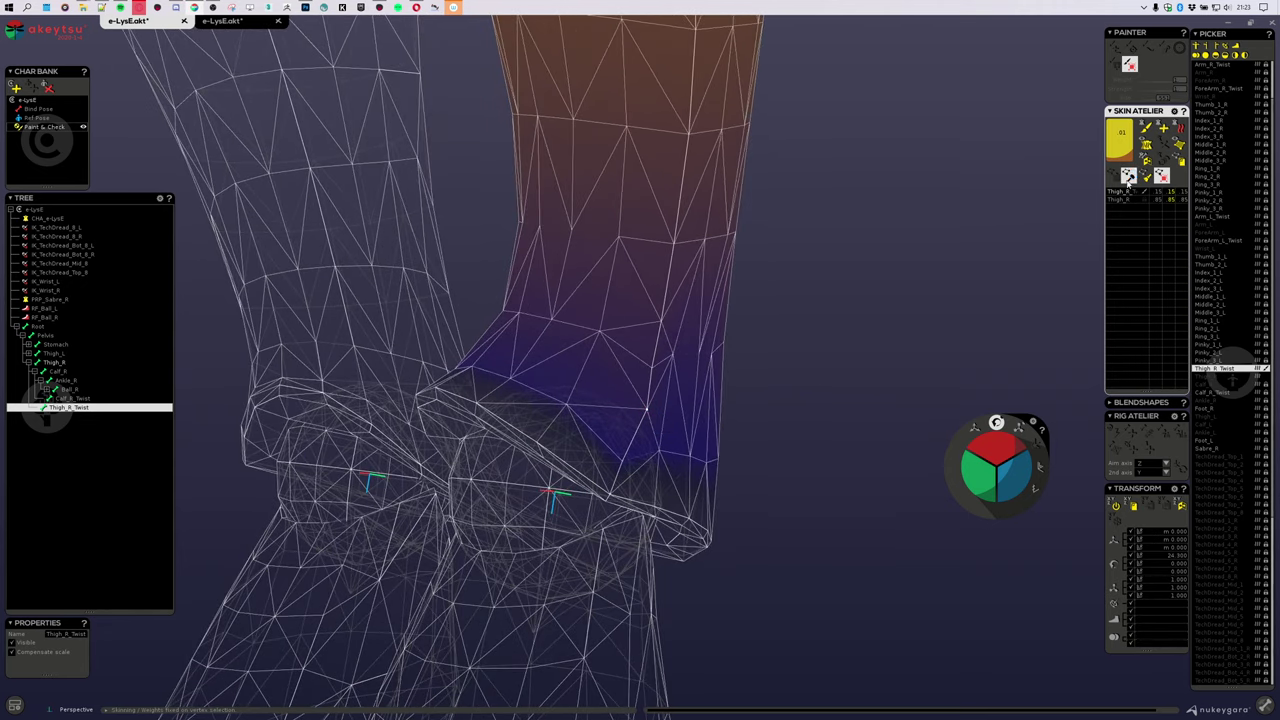
middle_drag(771, 411, 634, 347)
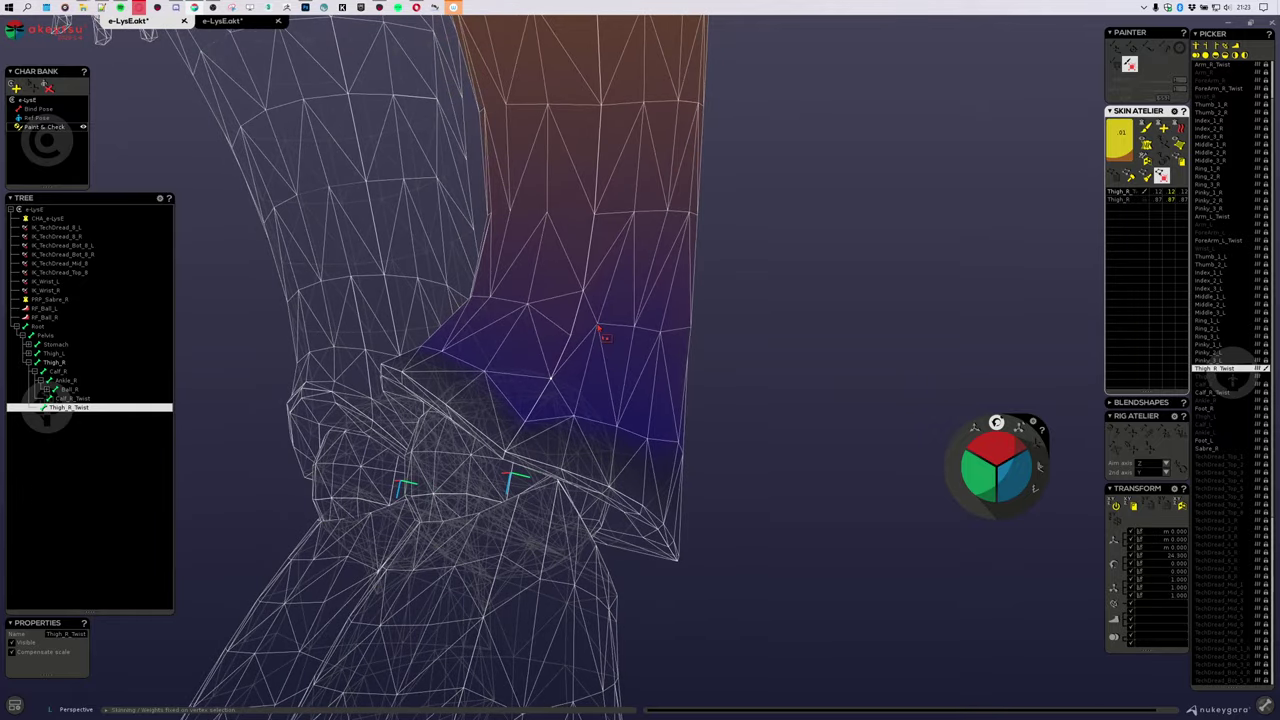
click(1130, 178)
middle_drag(611, 414, 615, 487)
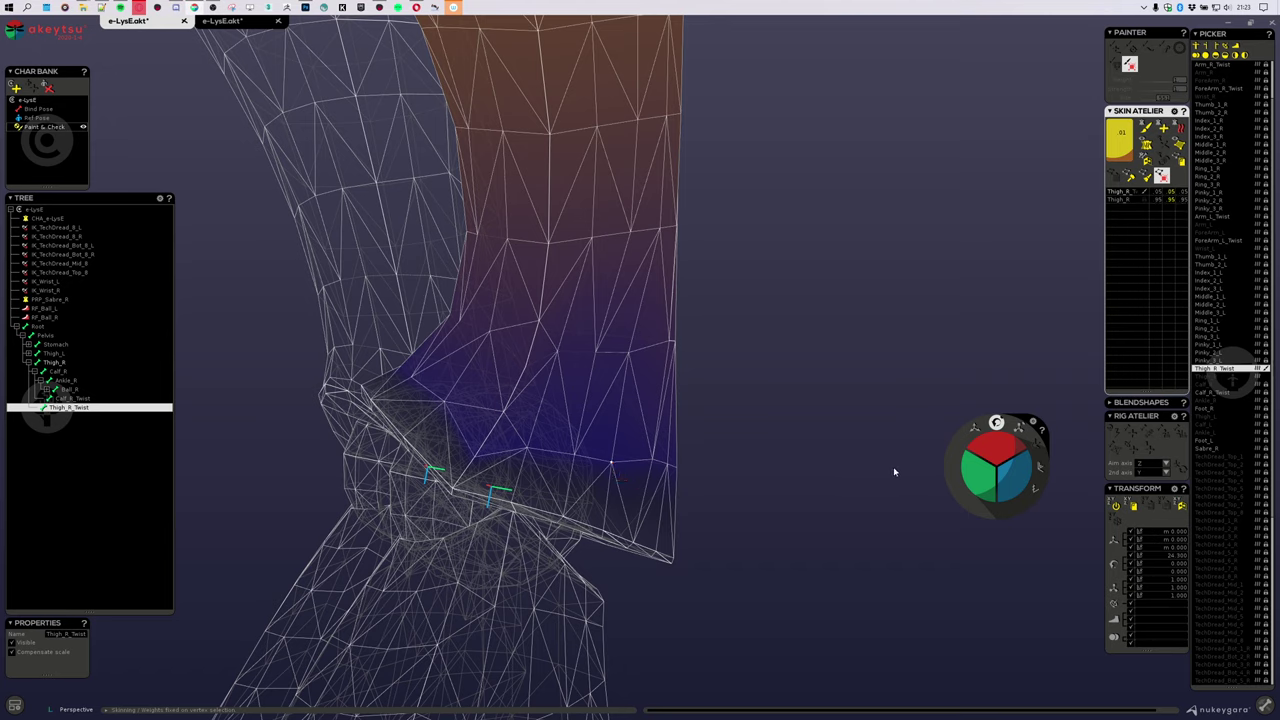
Step: Set the Thigh_R_Twist weight of the corner vertex at the thigh's lower weighted edge to 4 and clear the vertex selection
click(619, 458)
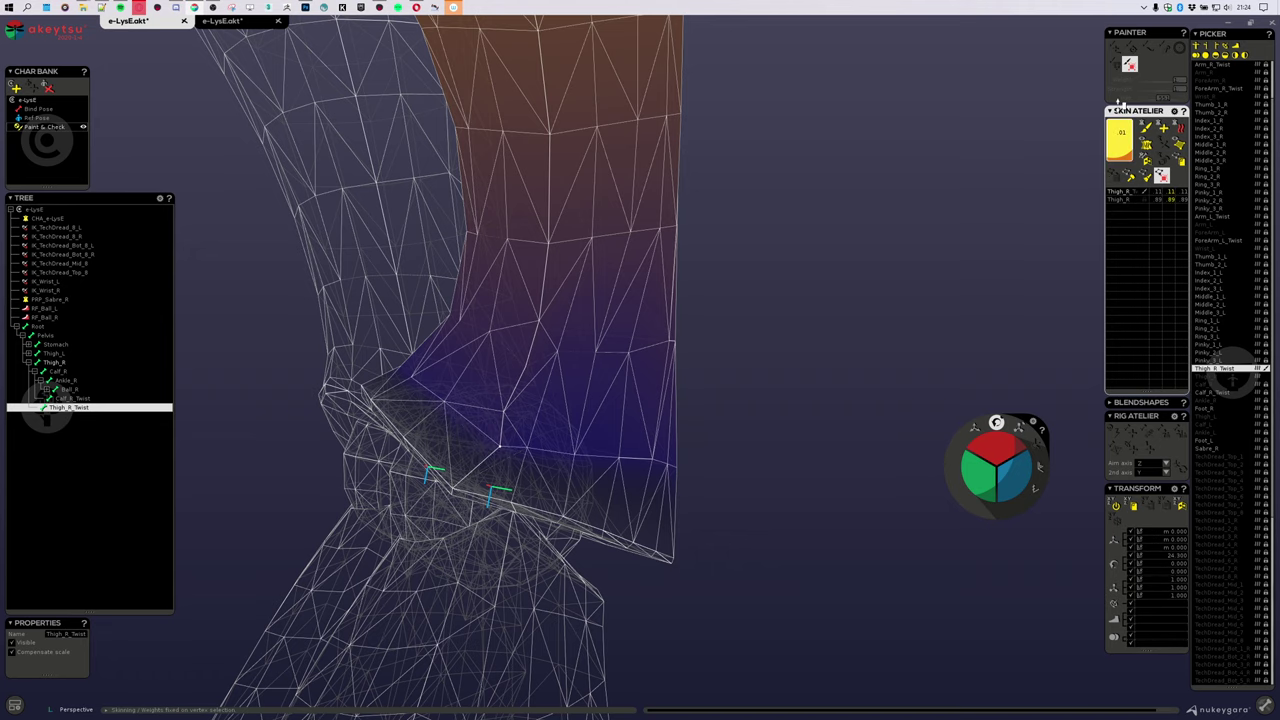
drag(1114, 132, 1114, 142)
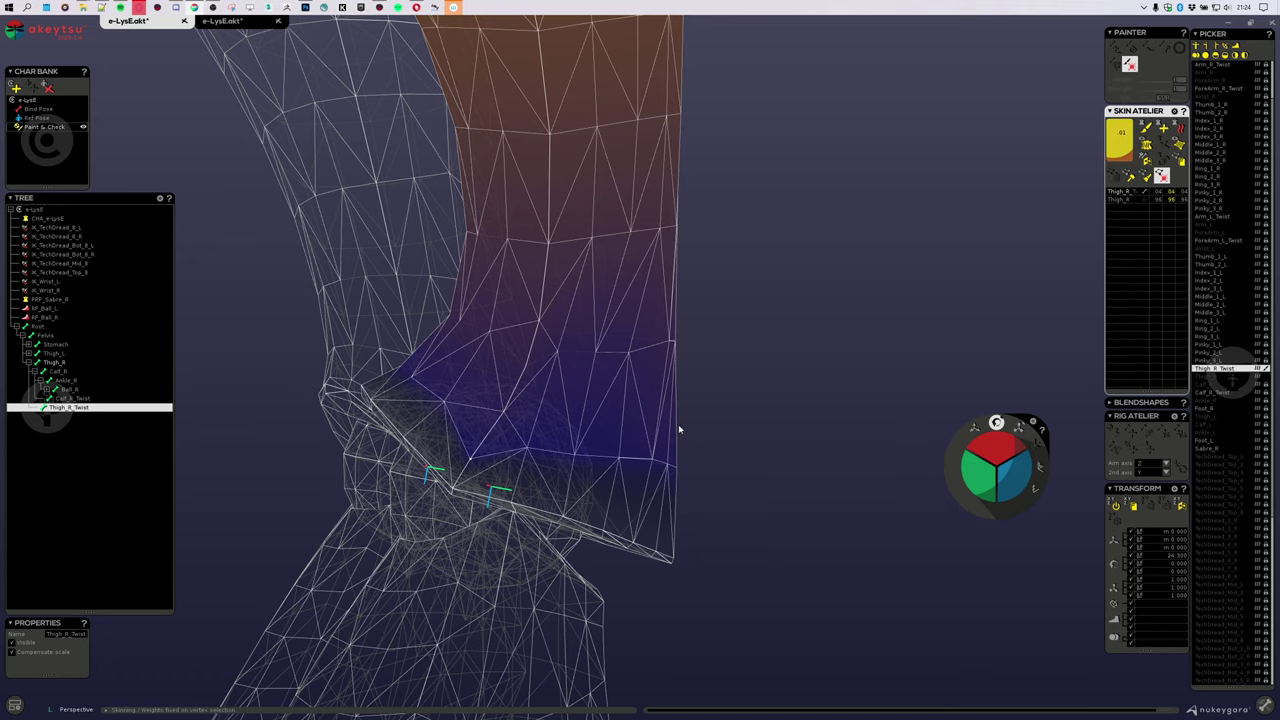
alt+drag(678, 429, 786, 417)
click(786, 417)
Step: Review the right thigh's weight gradient on the whole leg, first in wireframe and then in shaded display
scroll(763, 477, down, 4)
alt+middle_drag(763, 477, 771, 394)
alt+drag(771, 394, 591, 388)
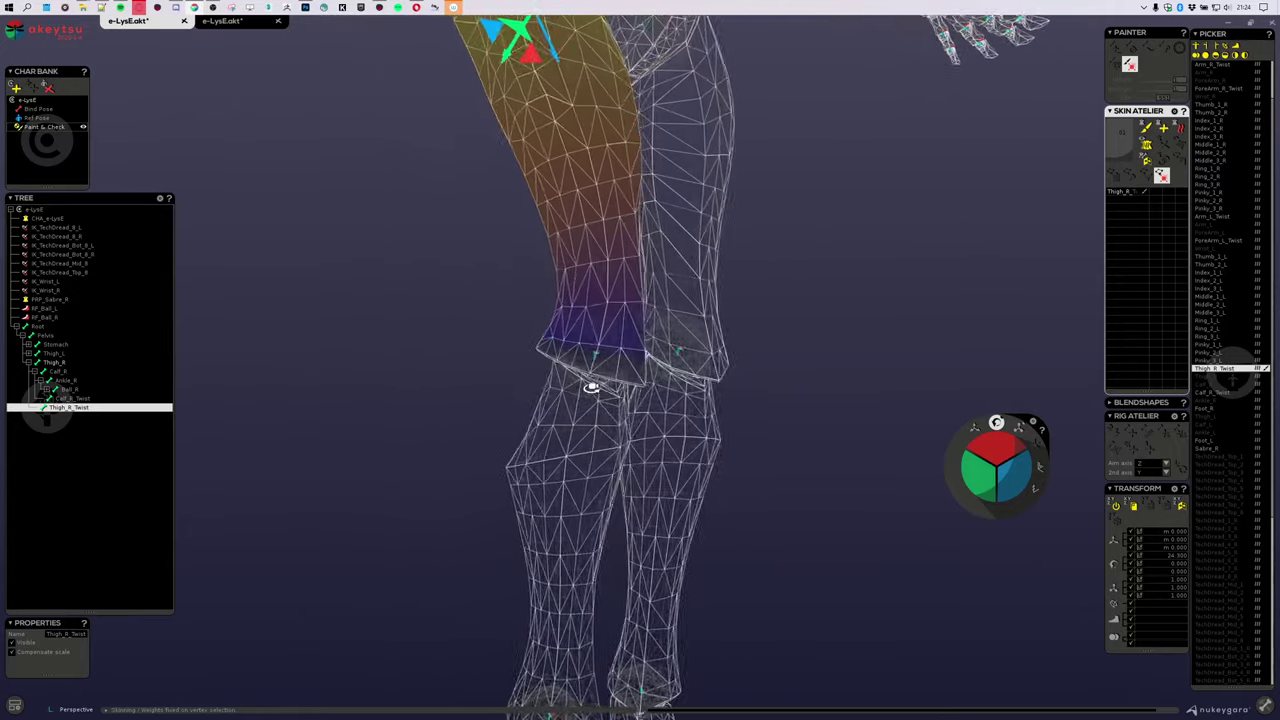
middle_drag(592, 388, 590, 388)
key(6)
mouse_move(356, 379)
alt+mouse_down()
mouse_move(506, 386)
mouse_move(357, 369)
alt+mouse_up()
scroll(357, 369, down, 5)
alt+middle_drag(372, 400, 414, 483)
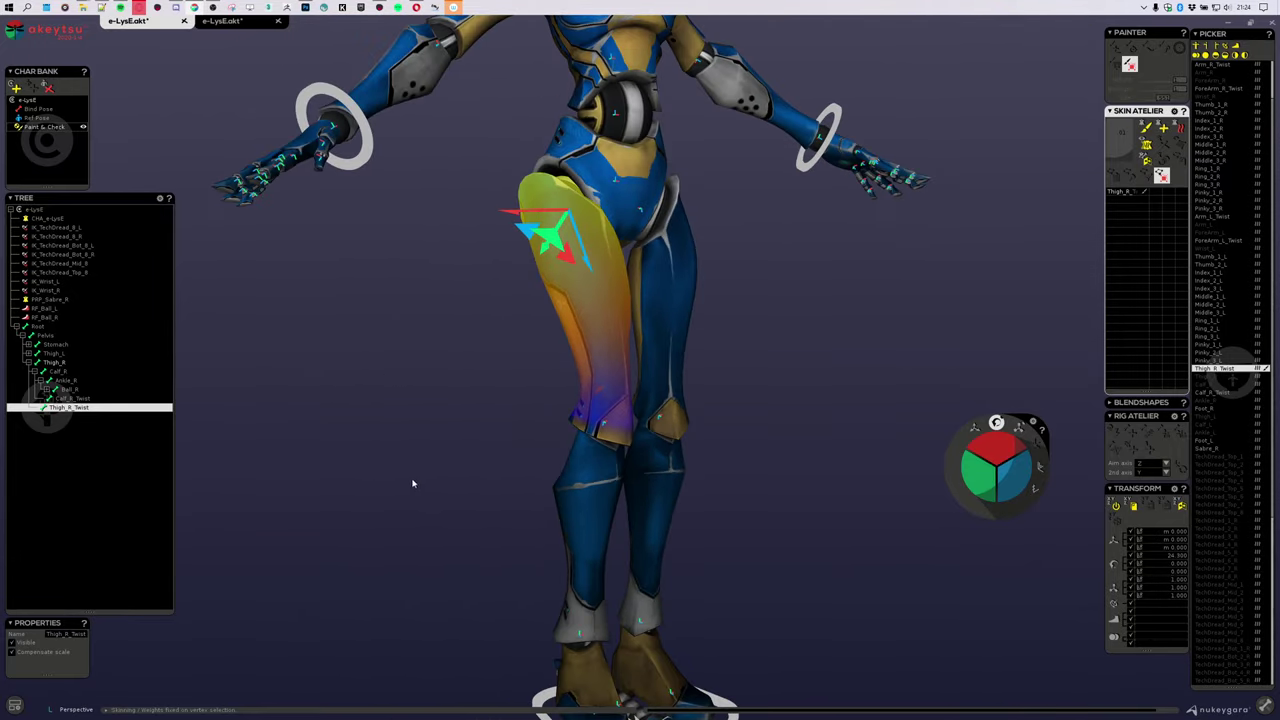
Step: Twist the Thigh_R_Twist joint around its X axis to test the thigh's deformation, checking it from the side and front
alt+drag(414, 483, 539, 470)
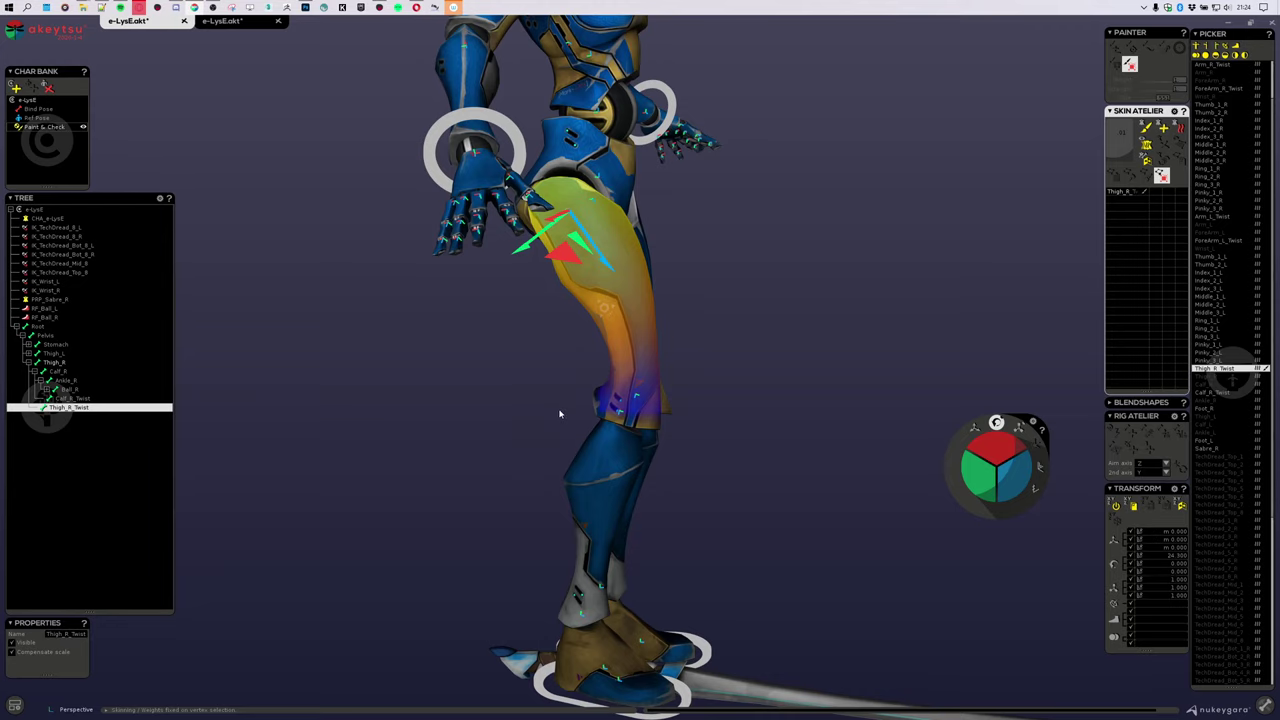
key(ctrl+z)
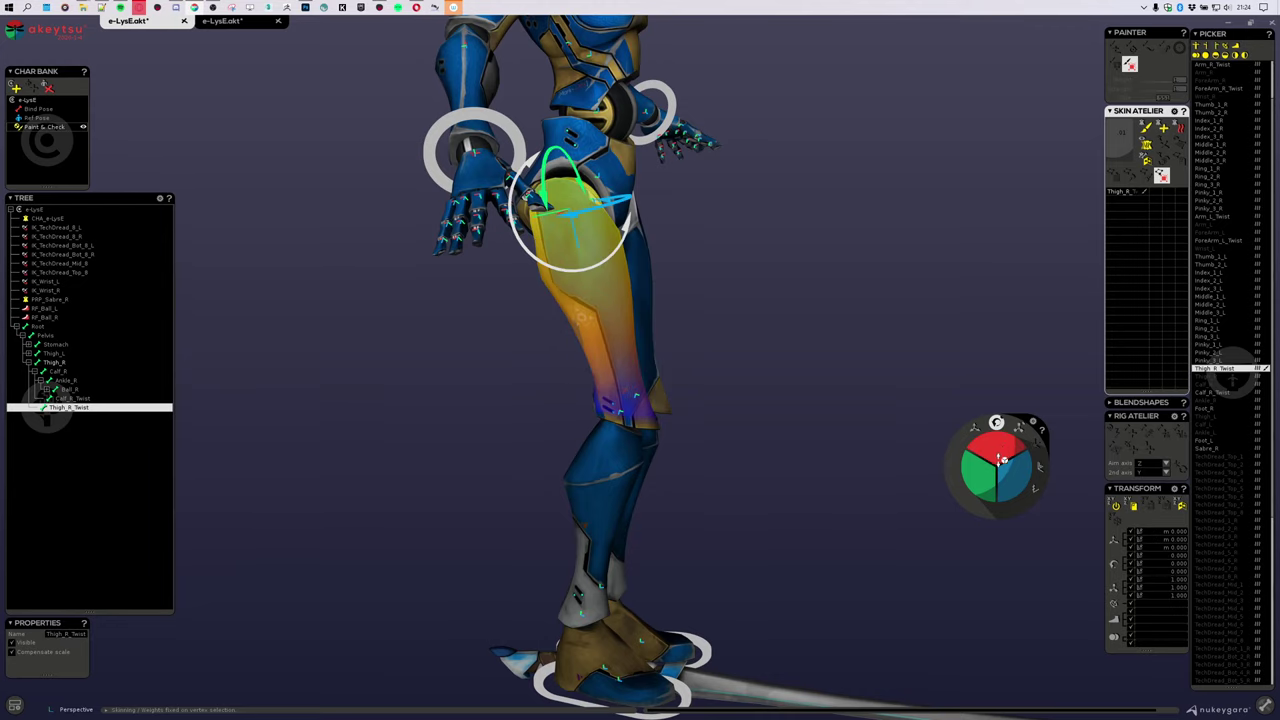
alt+drag(846, 478, 872, 434)
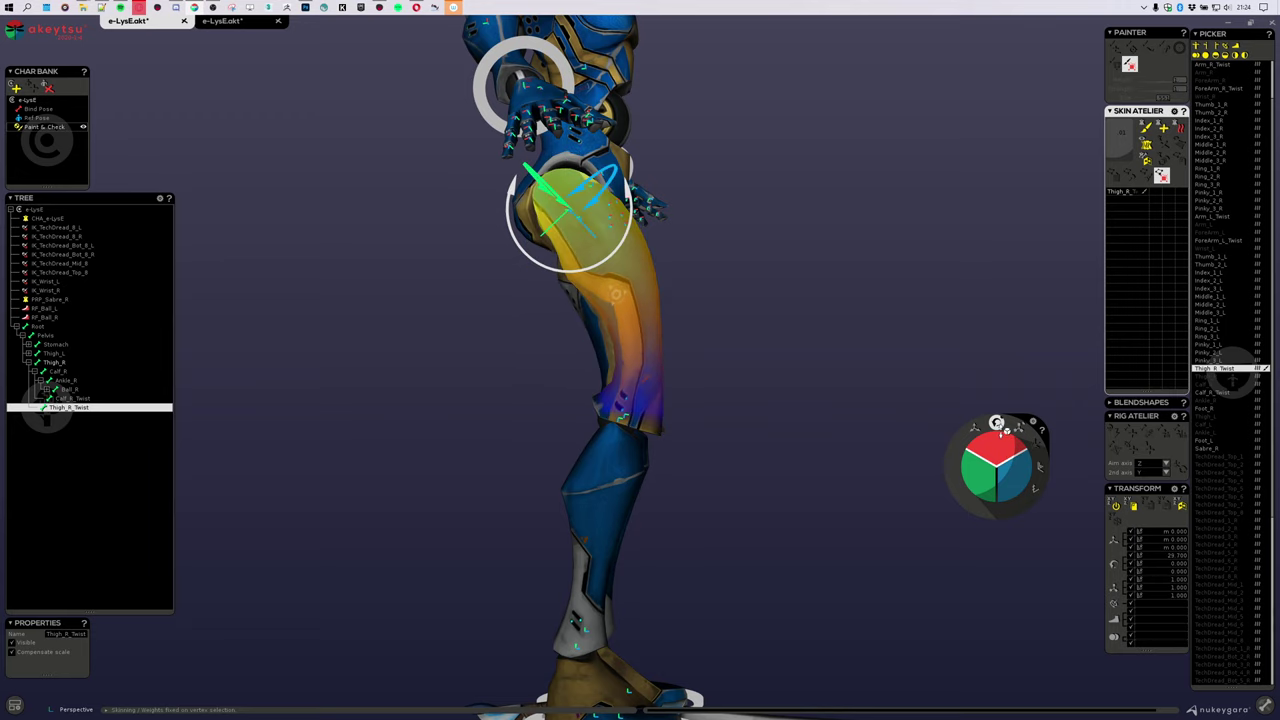
middle_drag(998, 423, 588, 478)
alt+drag(440, 498, 608, 490)
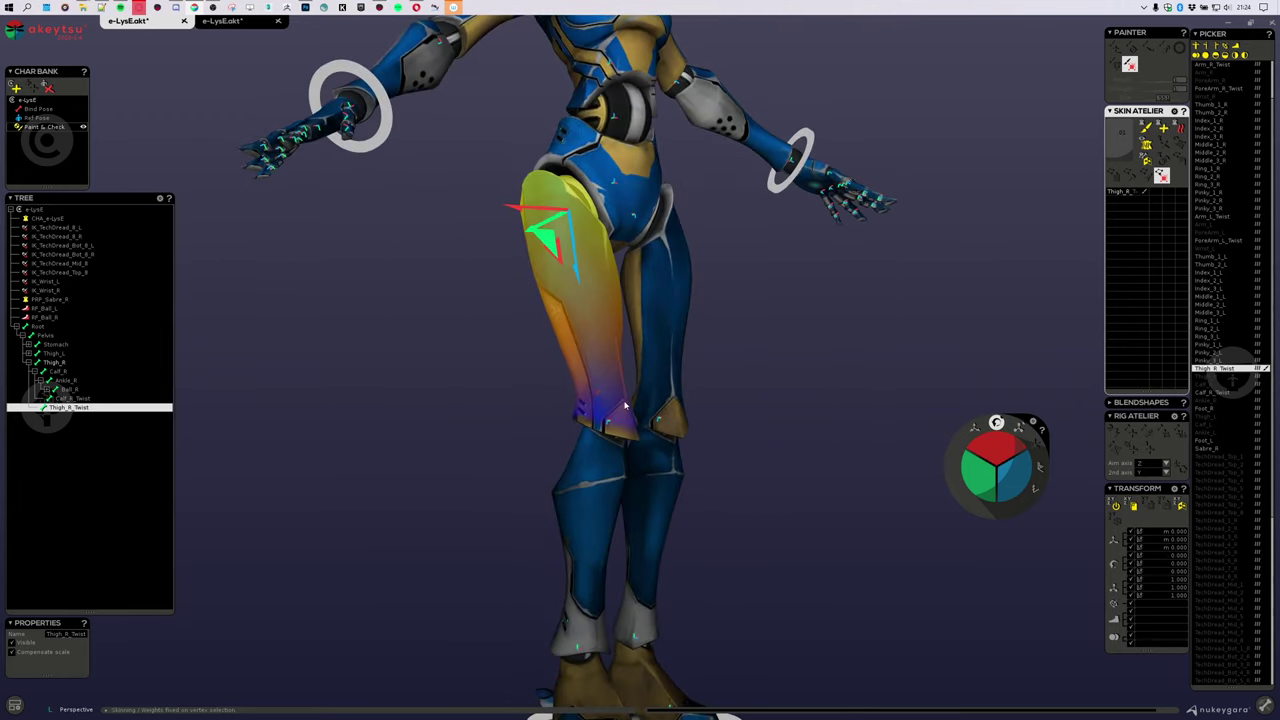
Step: Swing the right leg backward at the Thigh_R joint and twist Thigh_R_Twist to about -25 to test the thigh's deformation
click(621, 404)
mouse_move(1008, 446)
mouse_down()
mouse_move(1015, 475)
mouse_move(1000, 444)
mouse_move(1003, 467)
mouse_up()
key(ctrl+z)
key(Up)
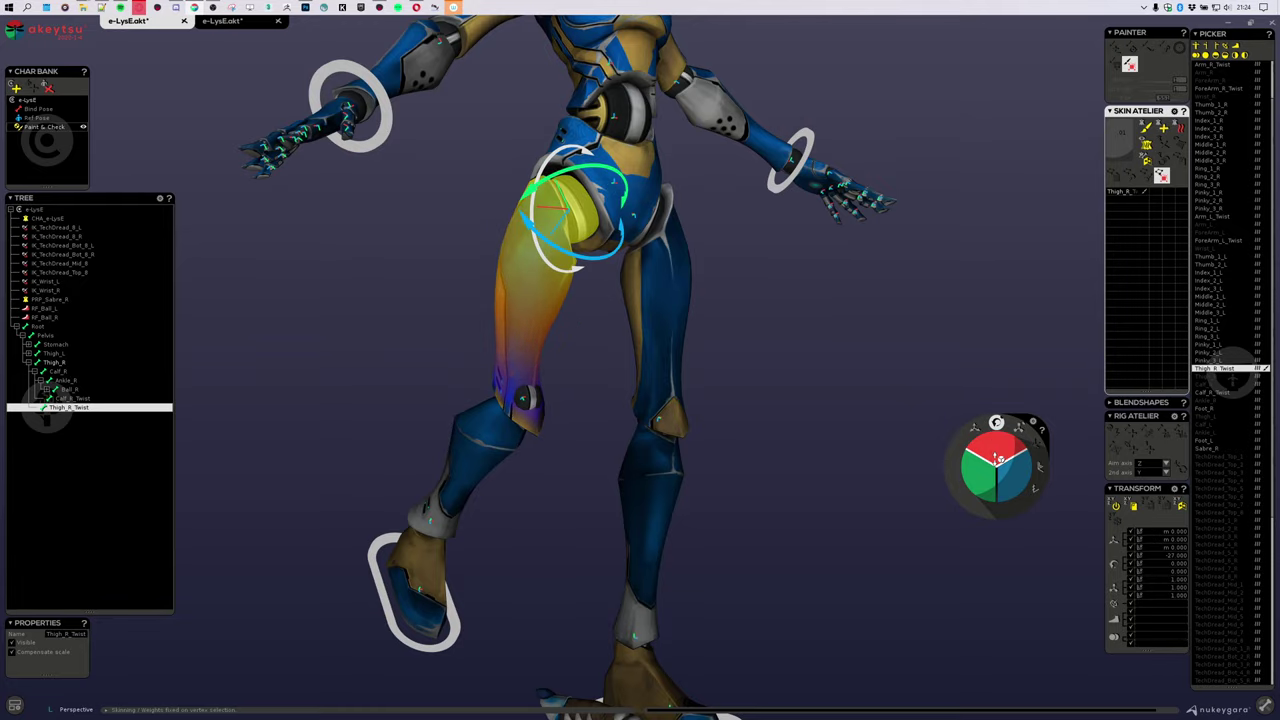
drag(998, 460, 843, 547)
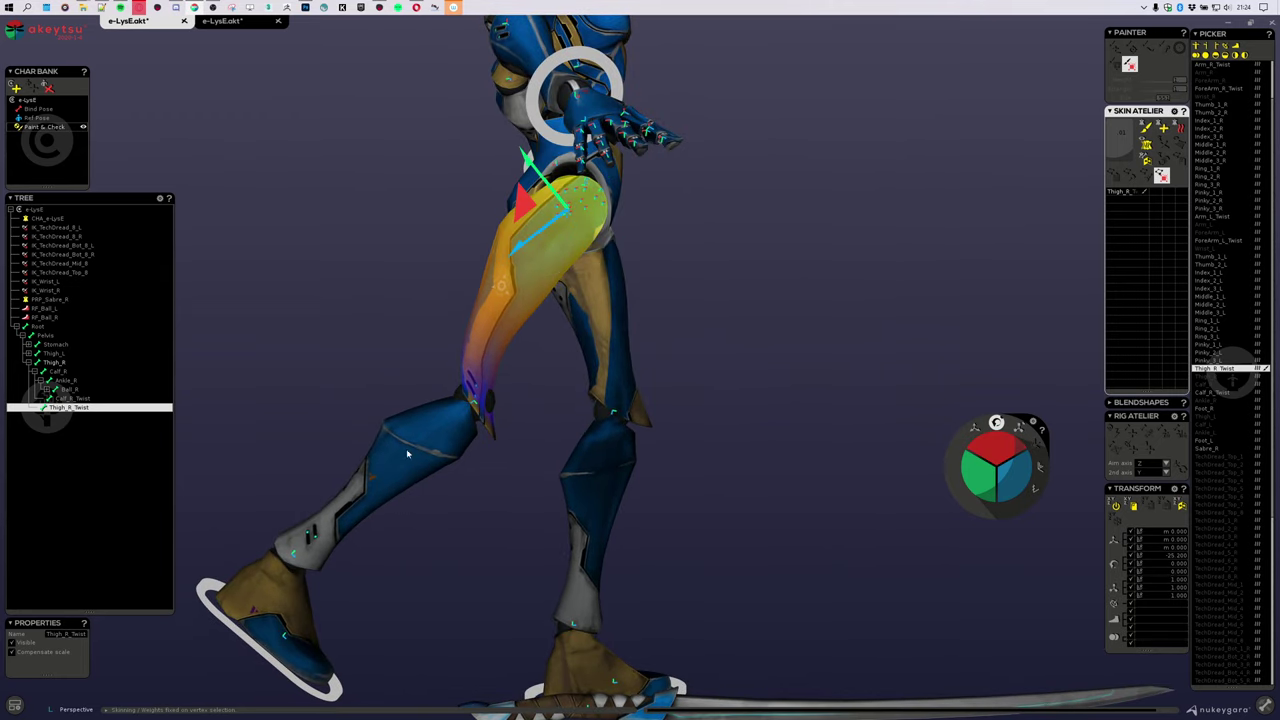
scroll(470, 400, up, 3)
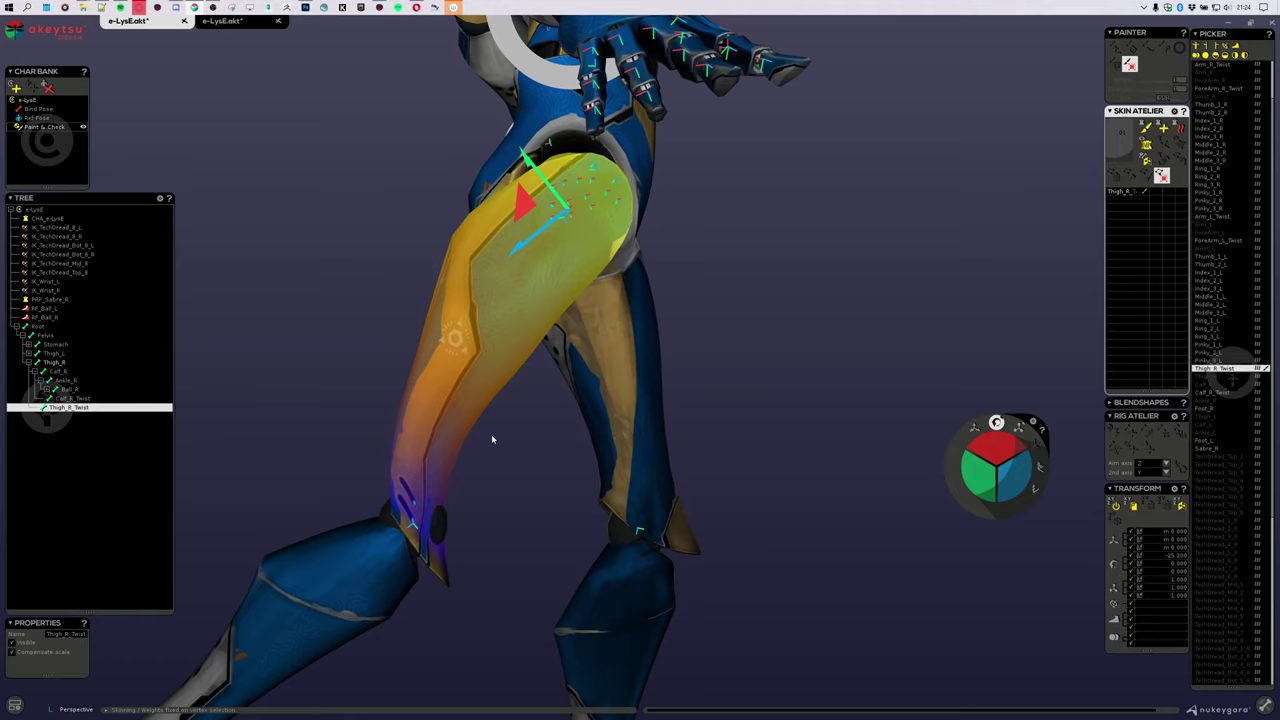
Step: Compare the weight influences of the Thigh_R, Calf_R and Thigh_R_Twist joints on the posed right leg
click(440, 563)
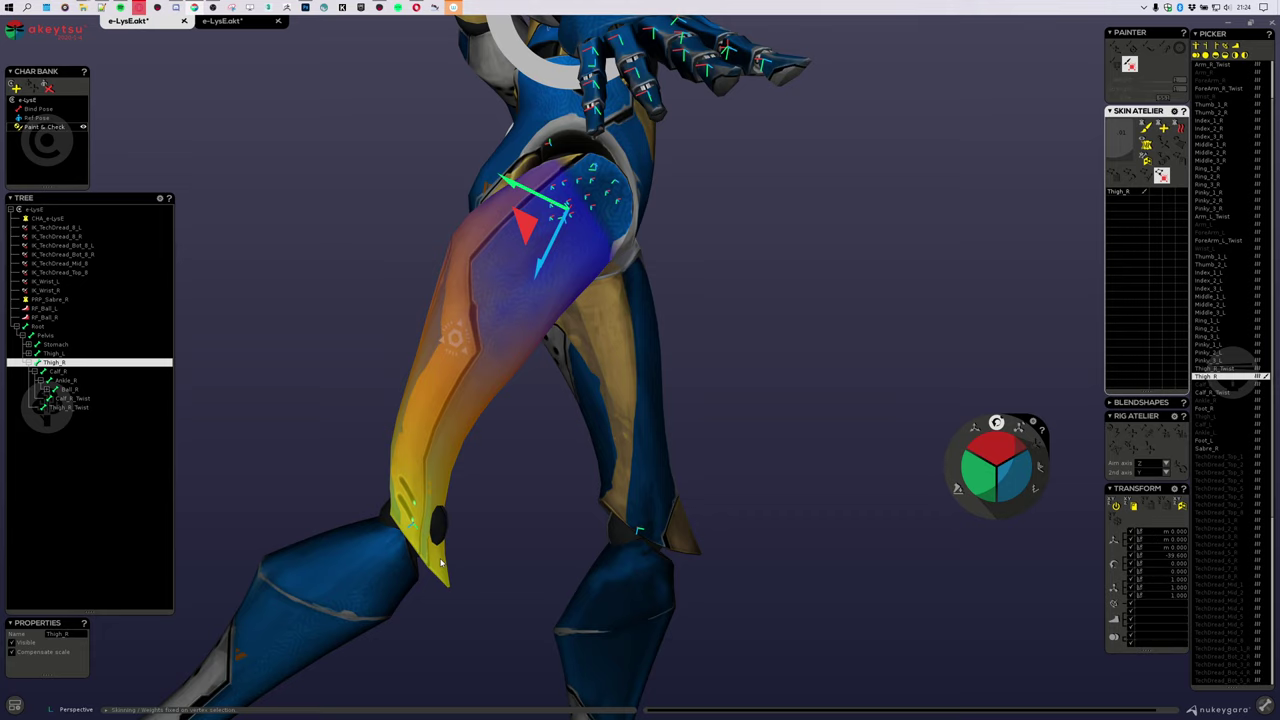
click(378, 547)
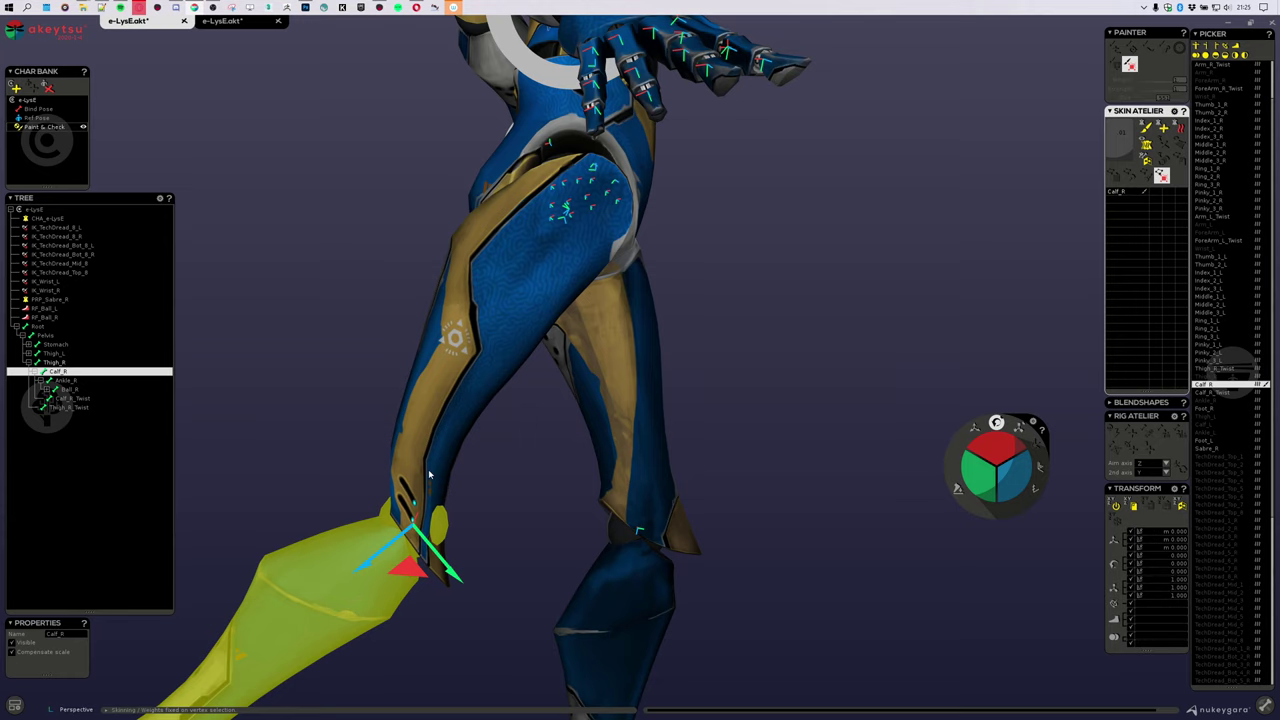
click(428, 474)
click(584, 199)
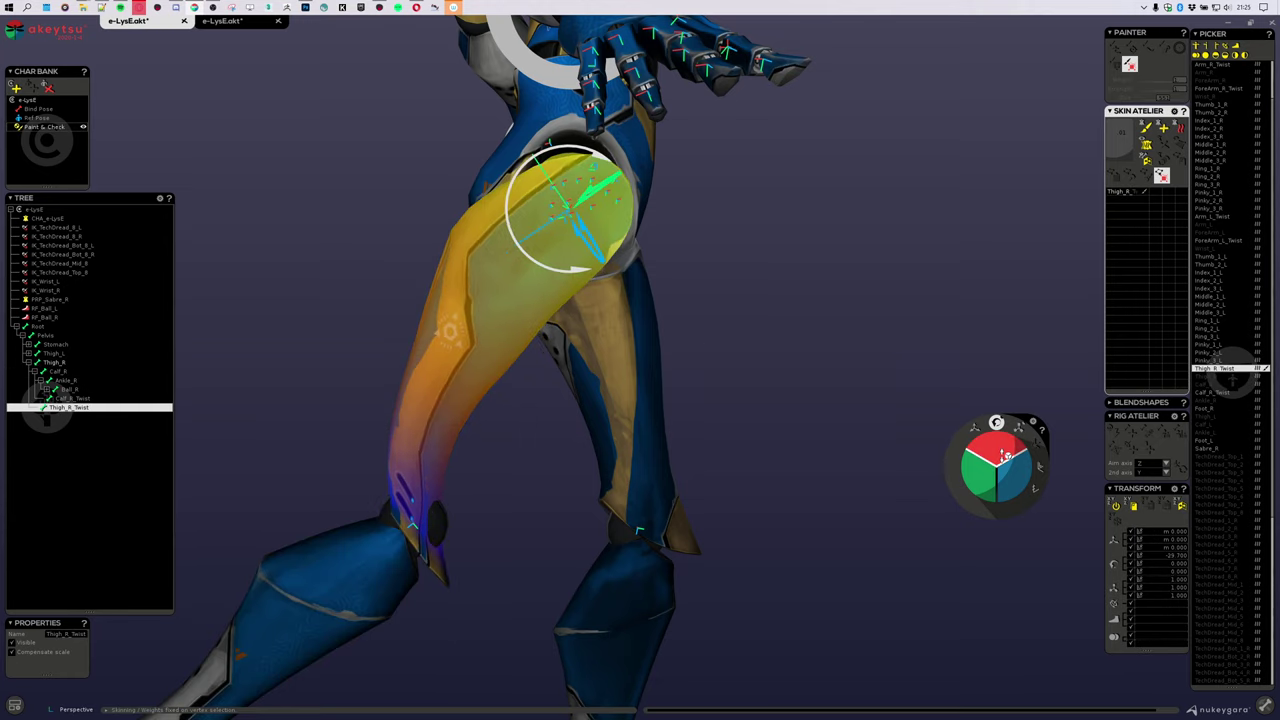
scroll(644, 378, down, 3)
scroll(644, 378, down, 2)
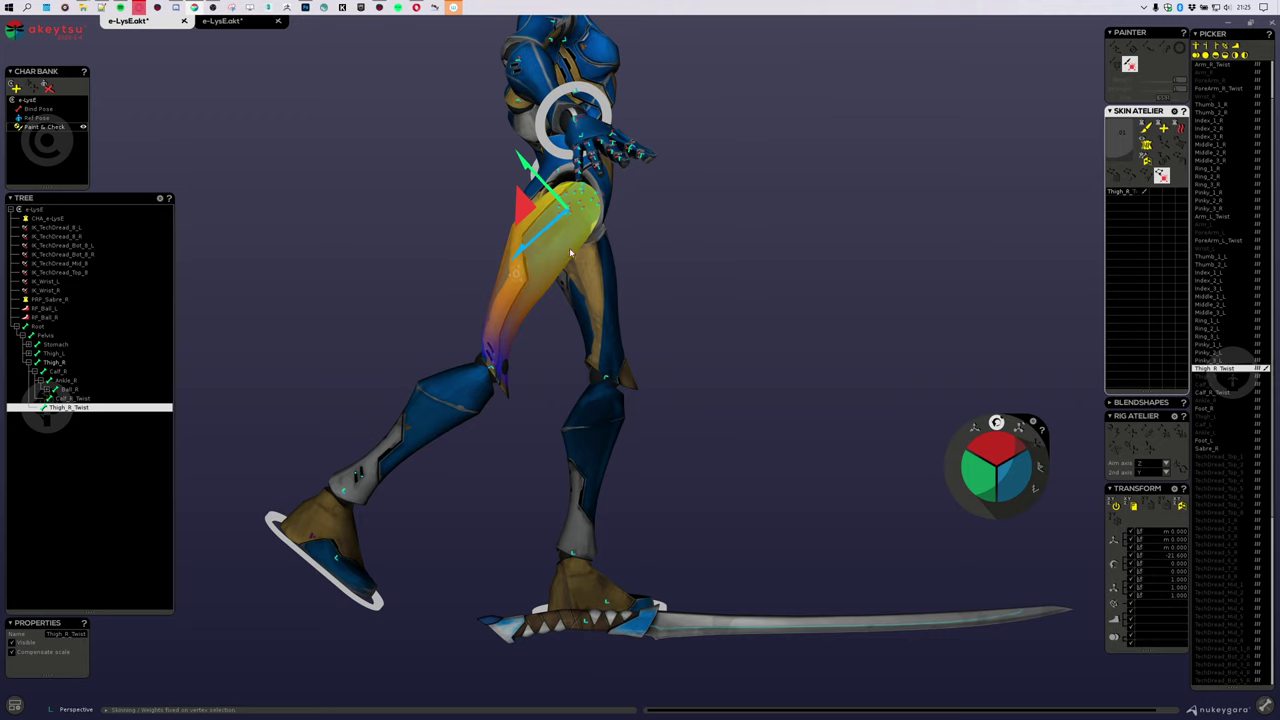
Step: Twist the Thigh_R_Twist joint in both directions on the raised leg and check the thigh's deformation from several sides
drag(1003, 437, 1003, 458)
middle_drag(817, 476, 573, 214)
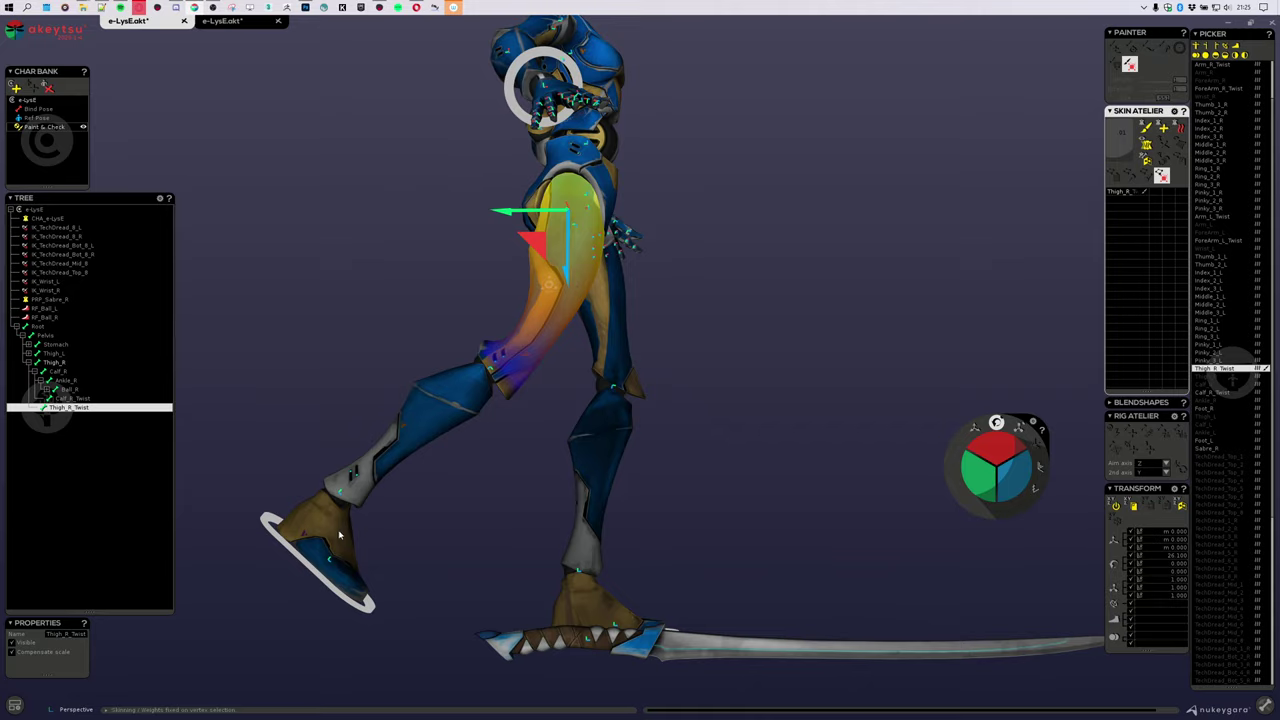
middle_drag(411, 474, 674, 397)
drag(994, 441, 982, 428)
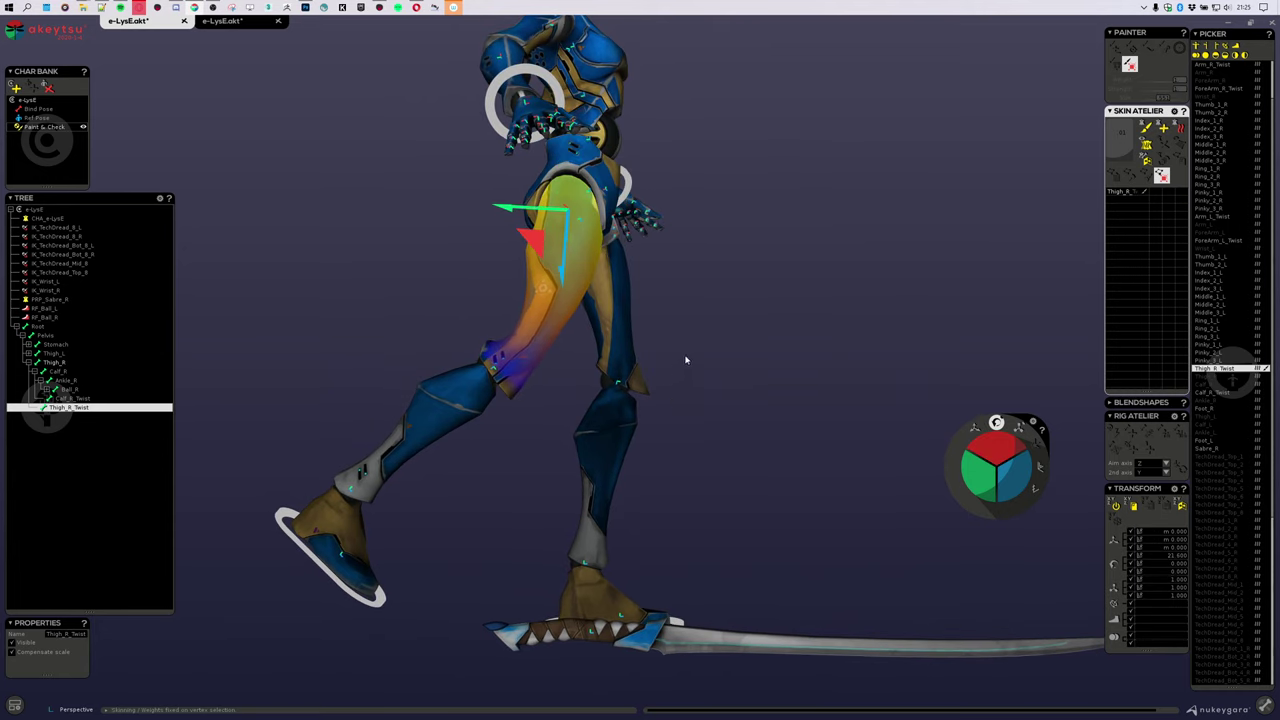
middle_drag(681, 363, 706, 380)
middle_drag(716, 301, 643, 296)
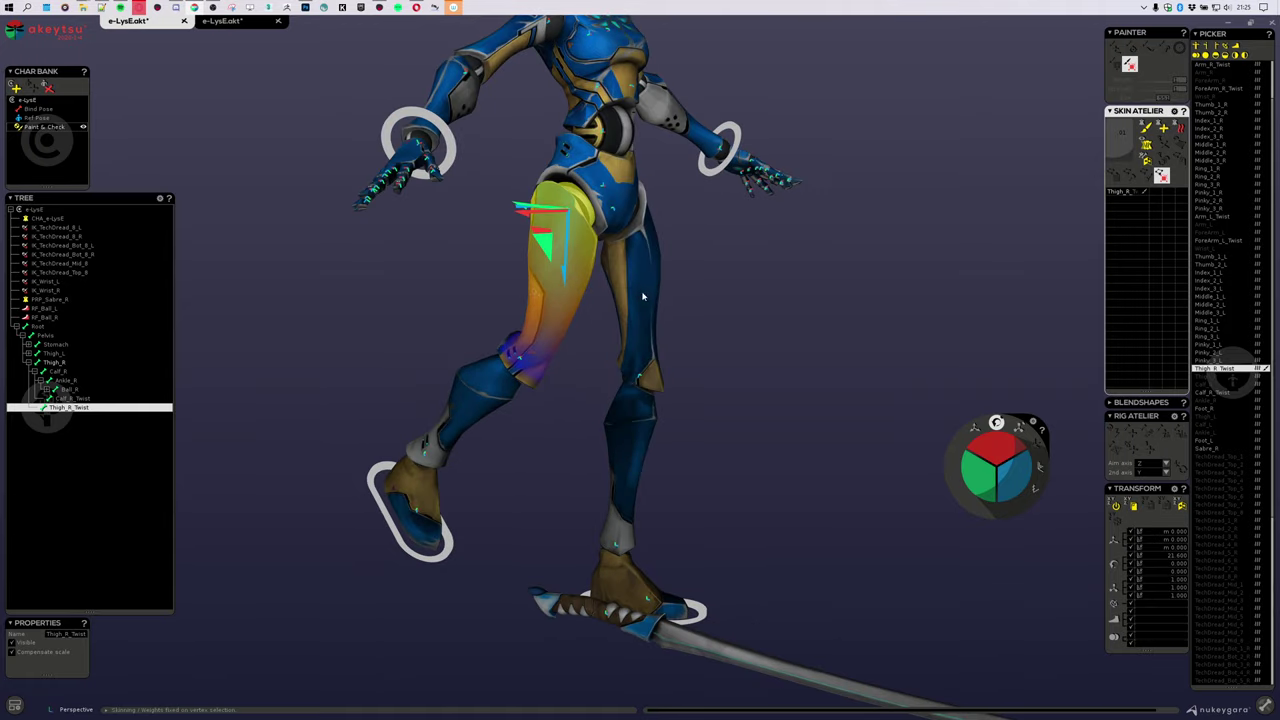
middle_drag(702, 367, 577, 434)
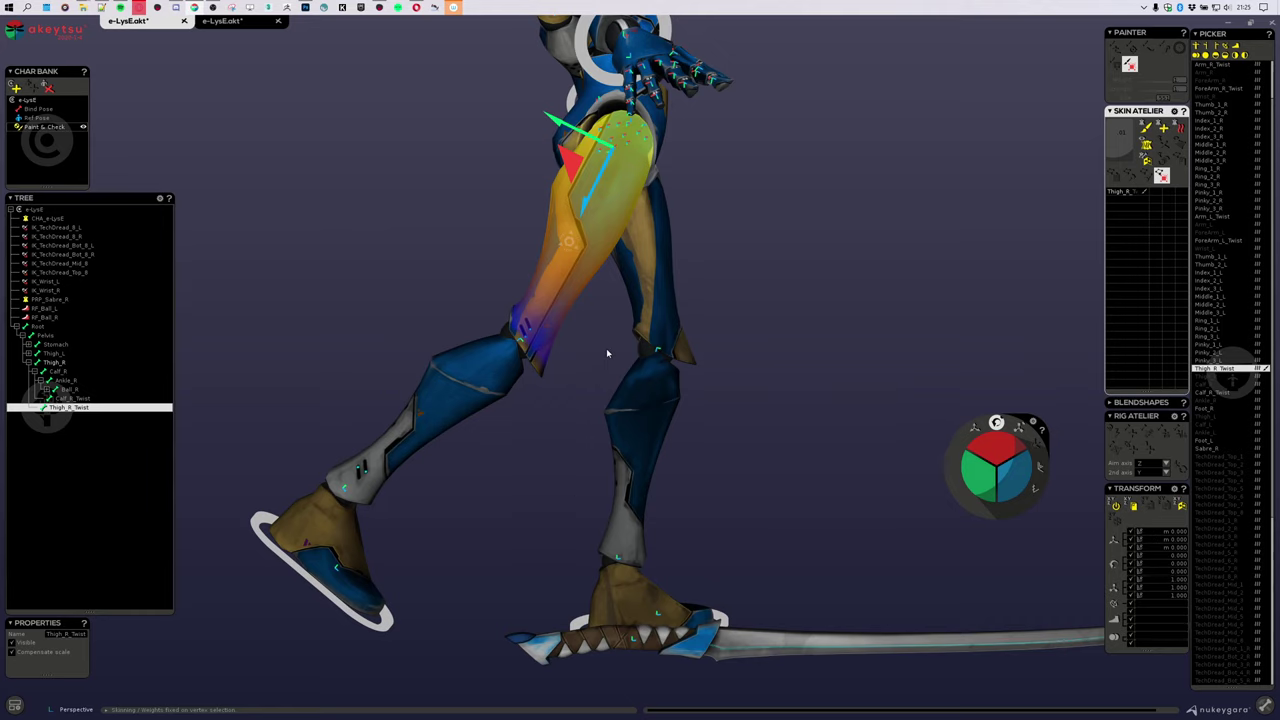
Step: Select the Thigh_R joint and return the right leg to its straight pose
click(537, 334)
middle_drag(843, 446, 705, 315)
scroll(705, 315, up, 2)
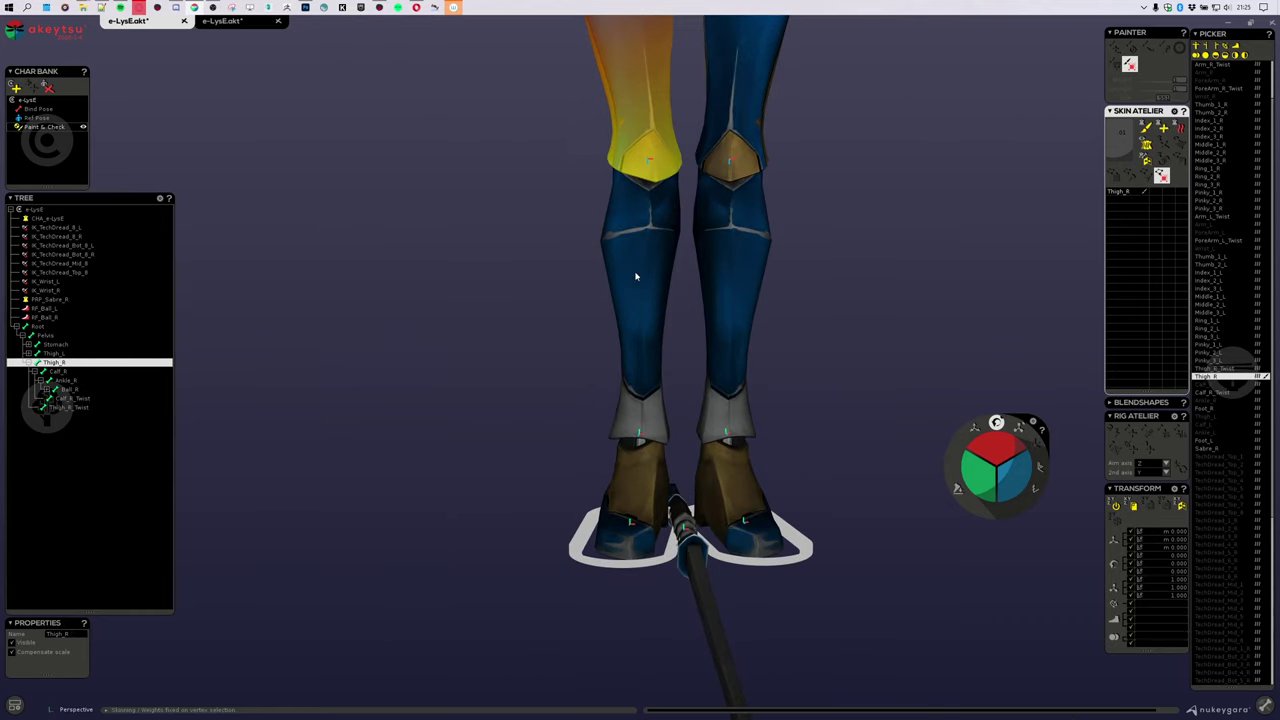
Step: Select the Calf_R joint and all the vertices it influences on the right calf
click(644, 246)
right_click(1121, 198)
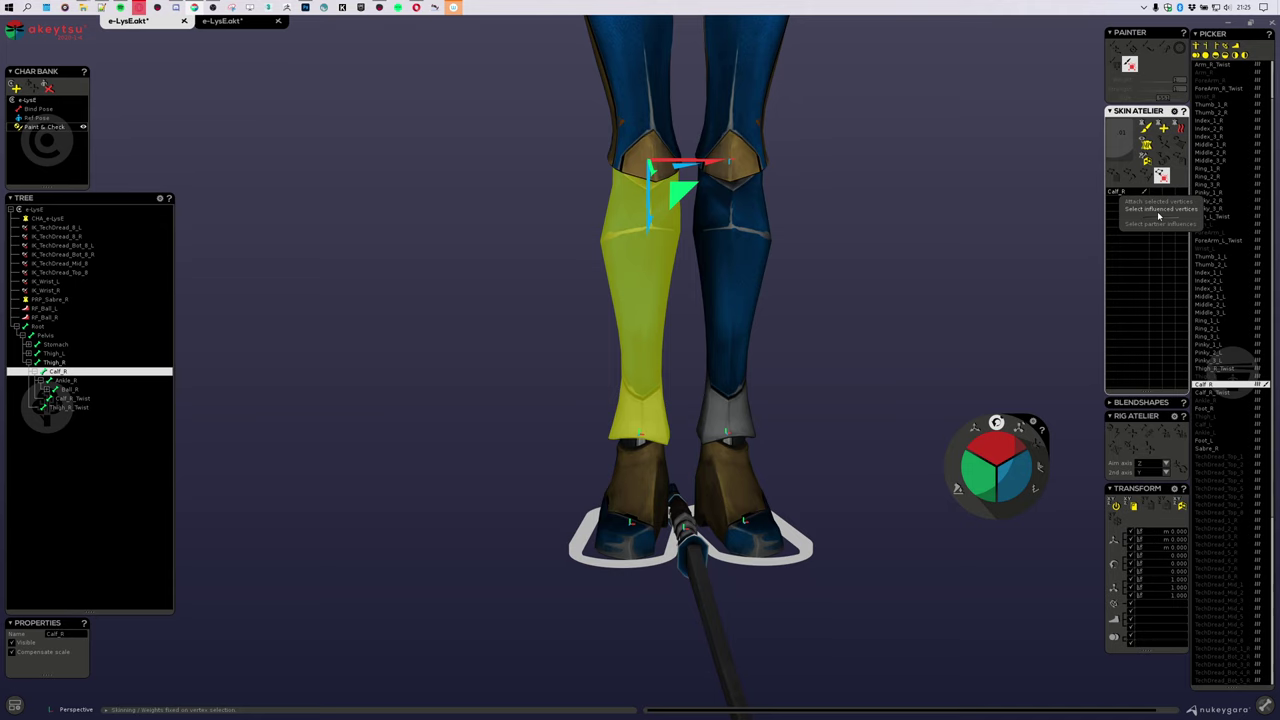
click(1159, 214)
middle_drag(589, 323, 598, 371)
scroll(521, 428, up, 2)
scroll(549, 369, up, 3)
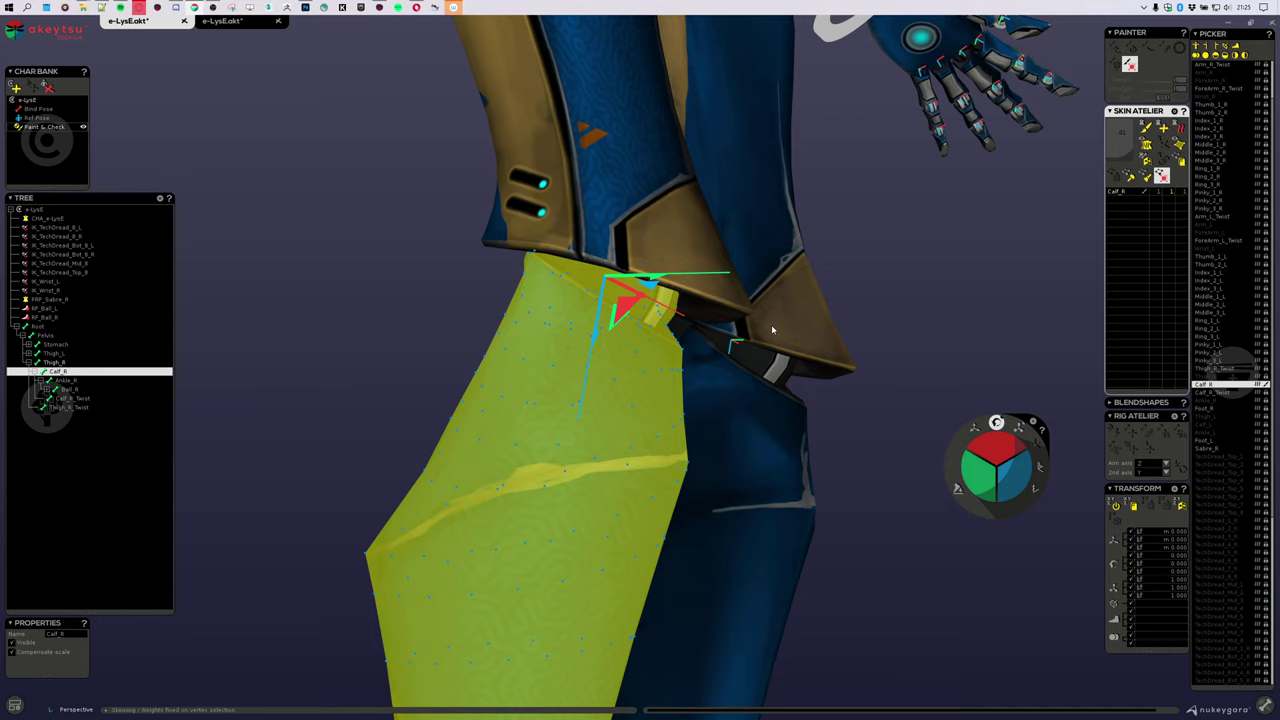
middle_drag(771, 324, 688, 398)
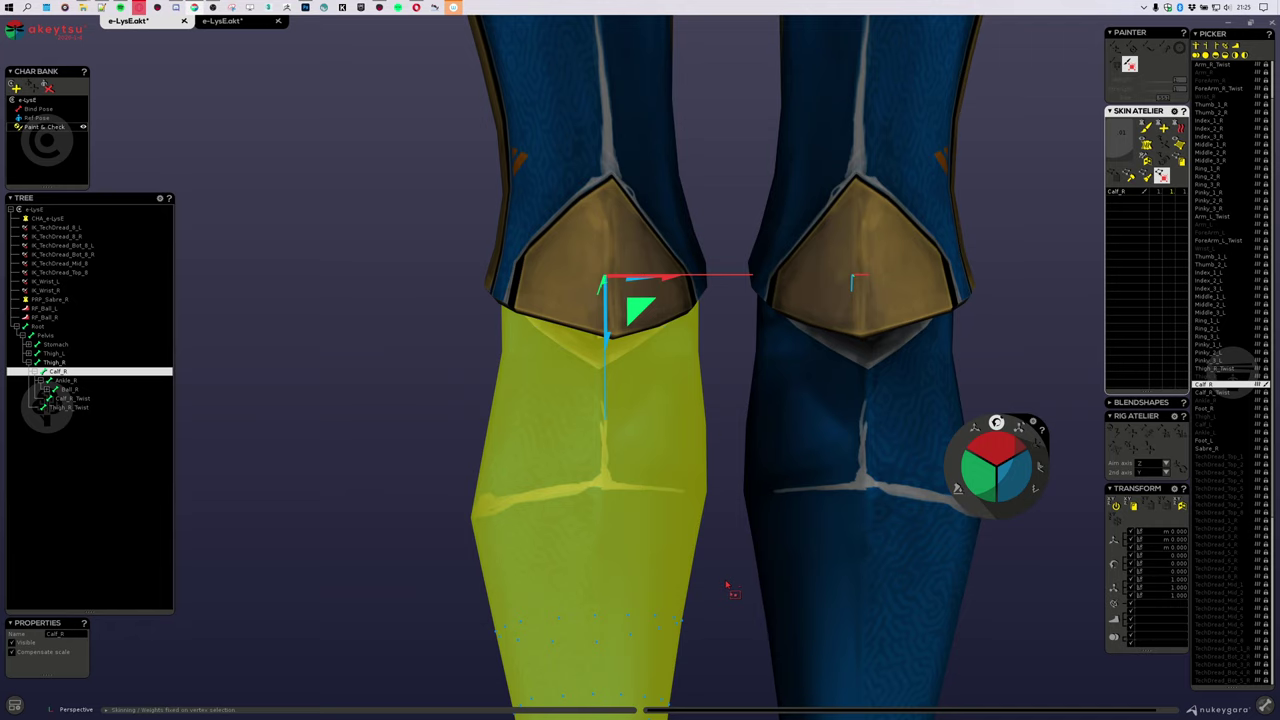
Step: Add the Calf_R_Twist joint at the ankle as an influence on the selected right calf vertices
scroll(722, 590, down, 3)
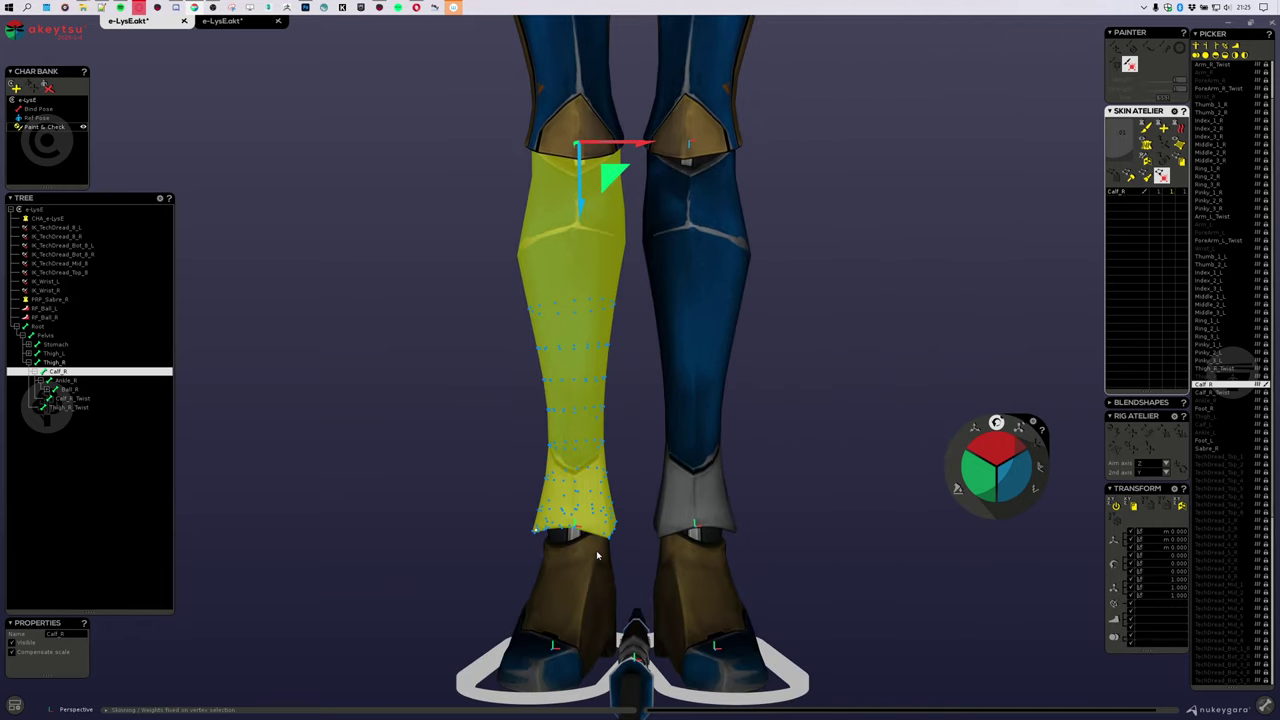
click(577, 527)
middle_drag(643, 437, 691, 547)
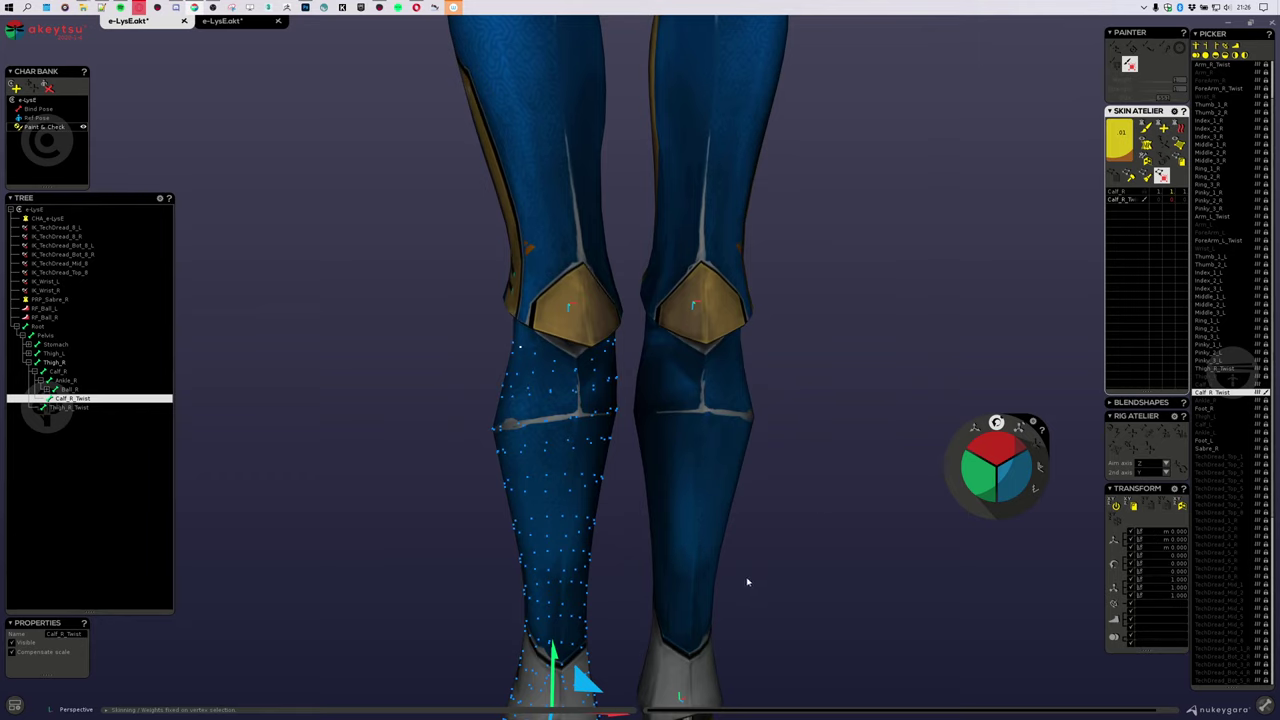
middle_drag(751, 583, 936, 354)
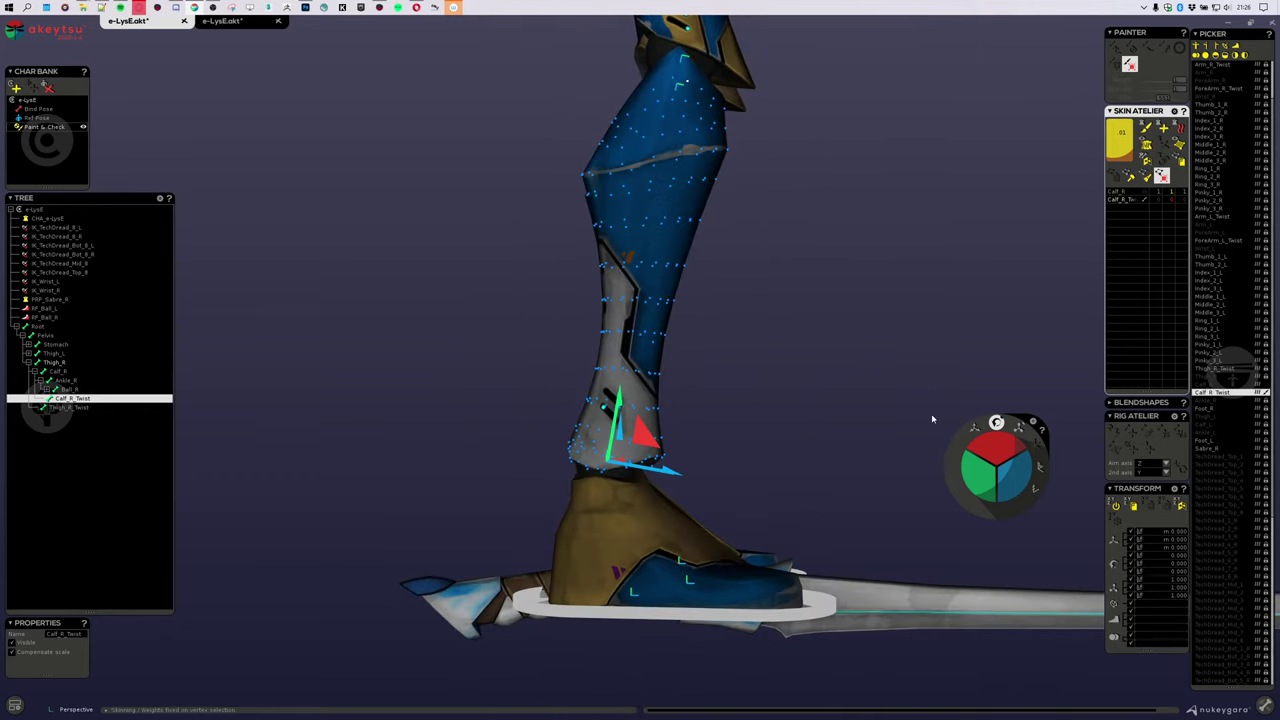
Step: Rotate the Calf_R_Twist joint around its X axis as a test pose for weighting the calf
key(e)
drag(994, 430, 991, 431)
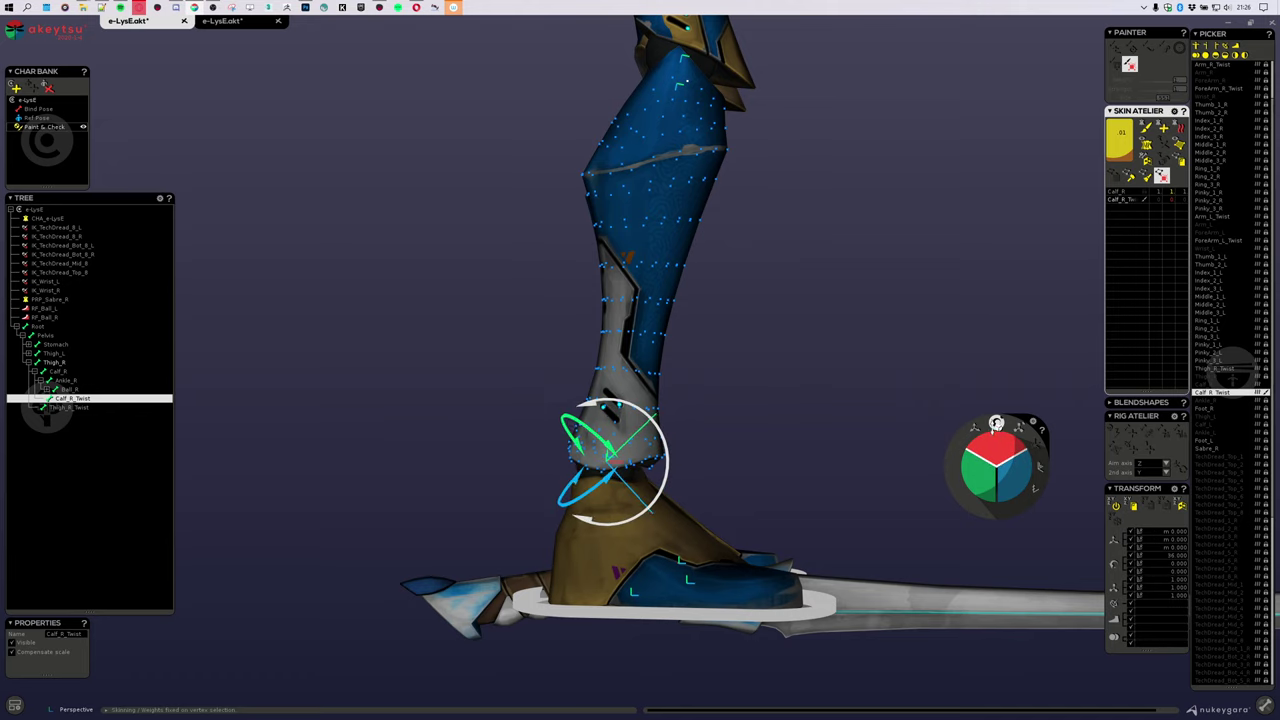
middle_drag(828, 380, 784, 494)
key(w)
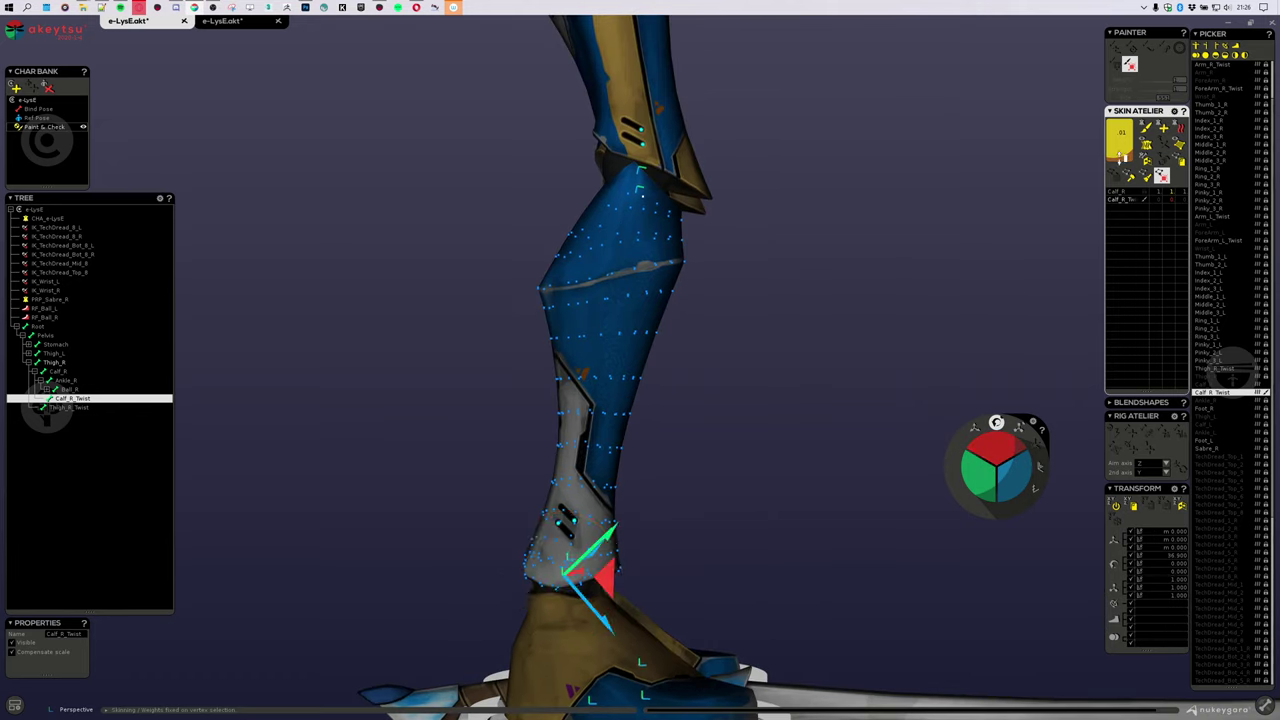
Step: Build a Calf_R_Twist weight gradient down the calf, raising successively lower vertices through 69 and 83 to full weight near the ankle
click(1119, 122)
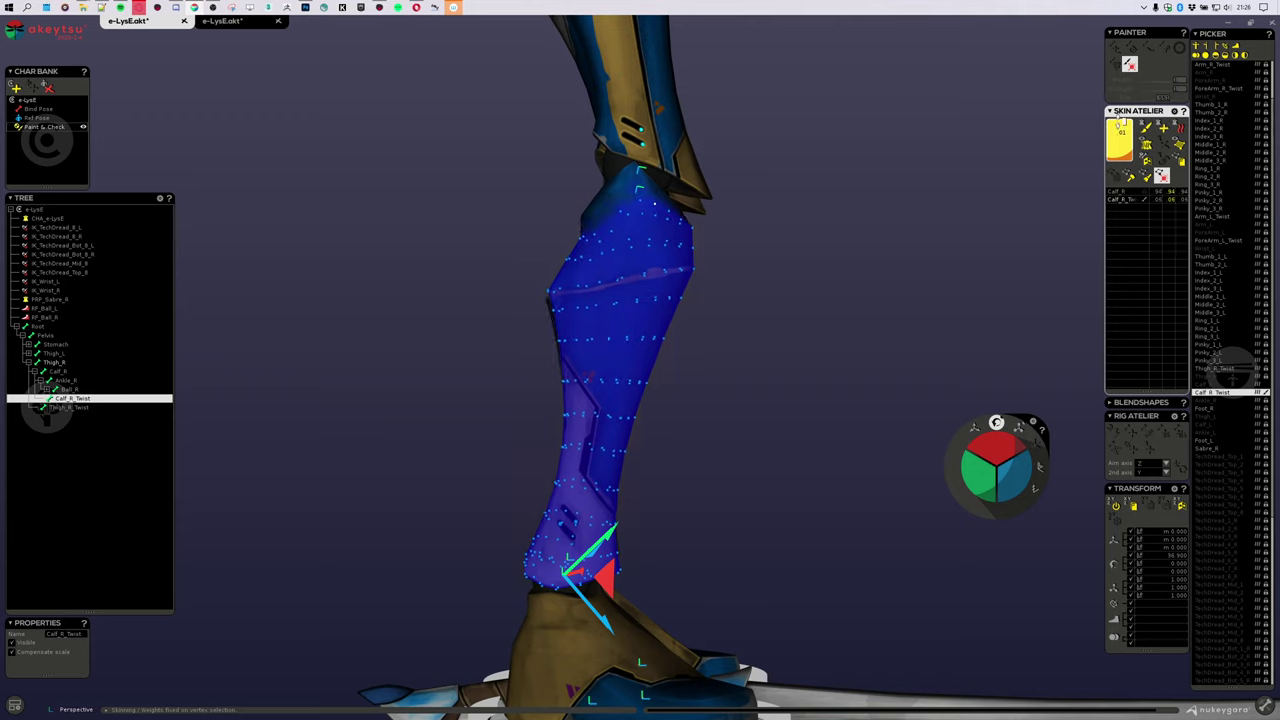
mouse_move(1110, 135)
mouse_down()
mouse_move(1131, 85)
mouse_move(1122, 116)
mouse_up()
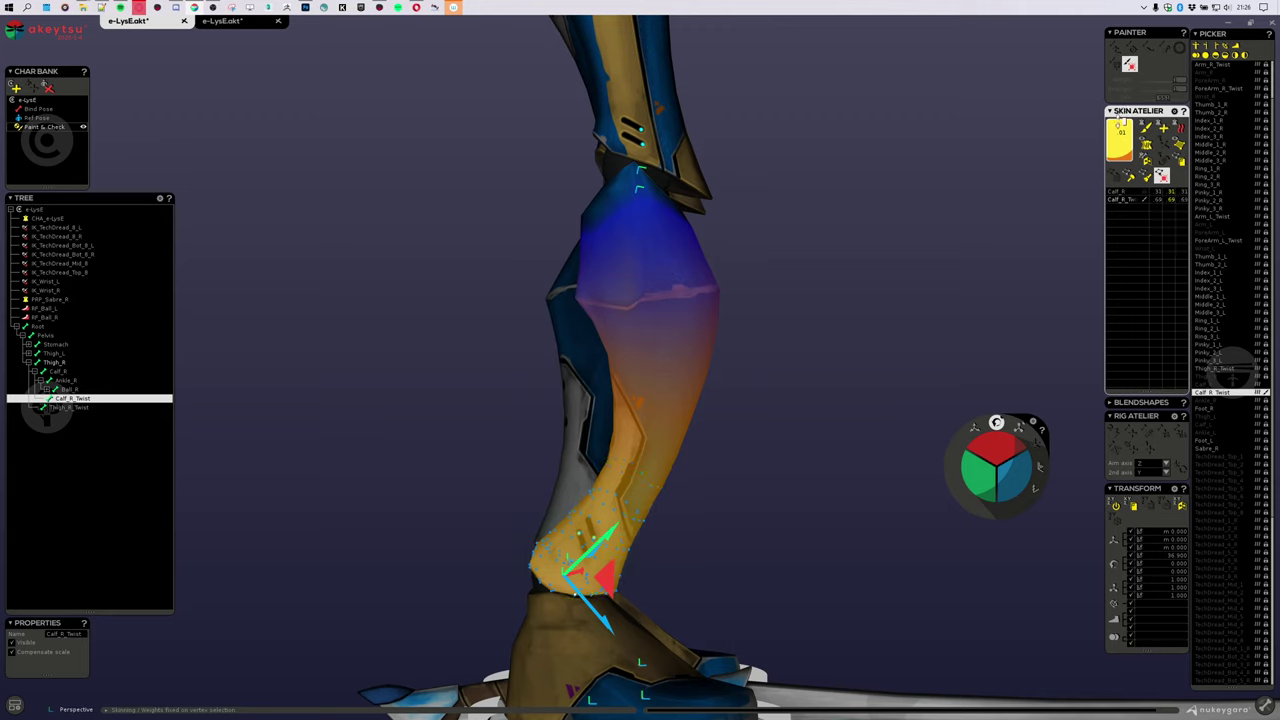
drag(1120, 112, 1122, 116)
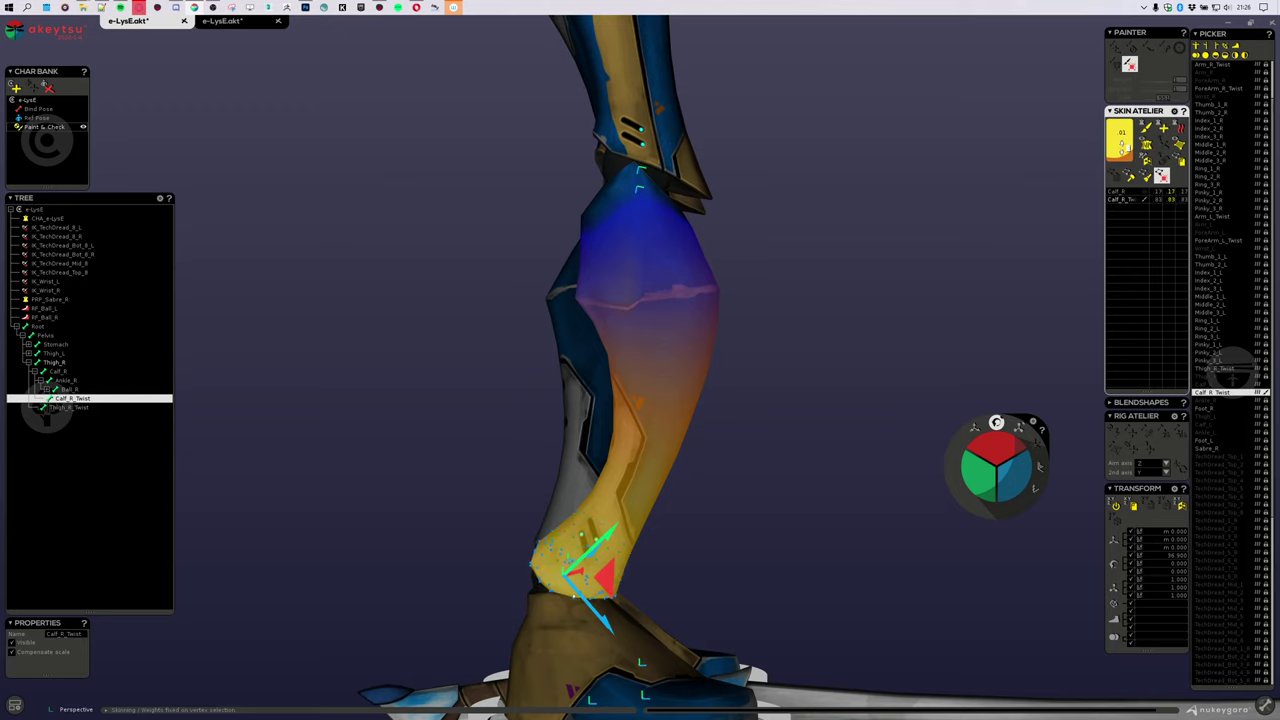
drag(1121, 148, 1137, 54)
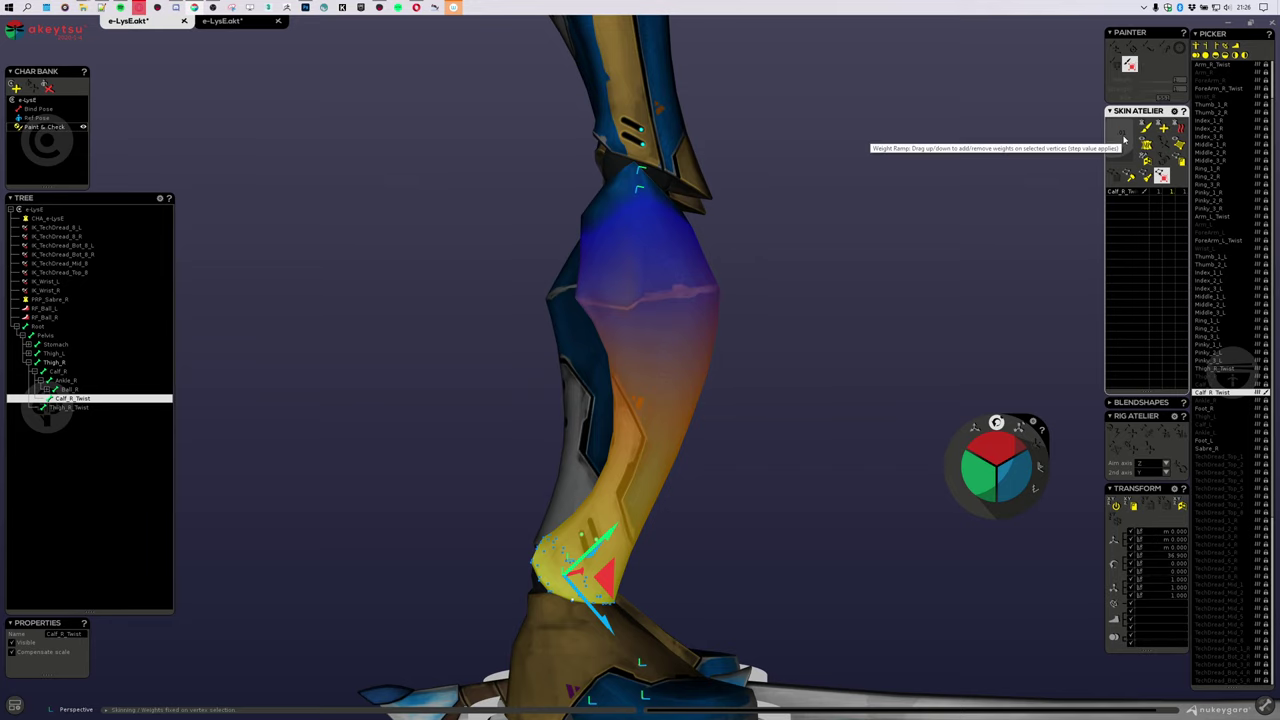
Step: Lower the Calf_R_Twist weight of the protruding vertex on the calf's widest ring to 23, checking it with a changed twist
key(ctrl+z)
mouse_move(950, 360)
middle_down()
mouse_move(900, 380)
mouse_move(723, 380)
mouse_move(964, 380)
mouse_move(1020, 400)
mouse_move(911, 414)
mouse_move(693, 280)
mouse_move(763, 157)
mouse_move(730, 339)
middle_up()
scroll(694, 278, up, 5)
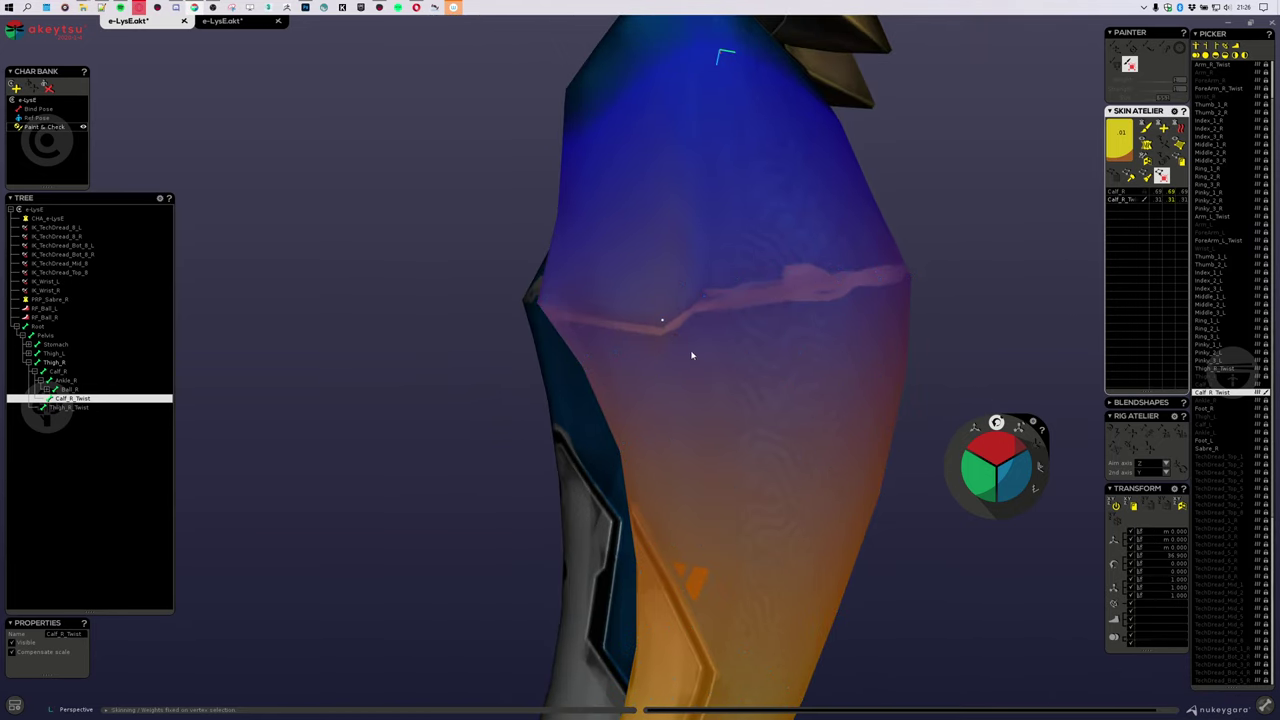
scroll(691, 354, down, 2)
scroll(726, 371, down, 3)
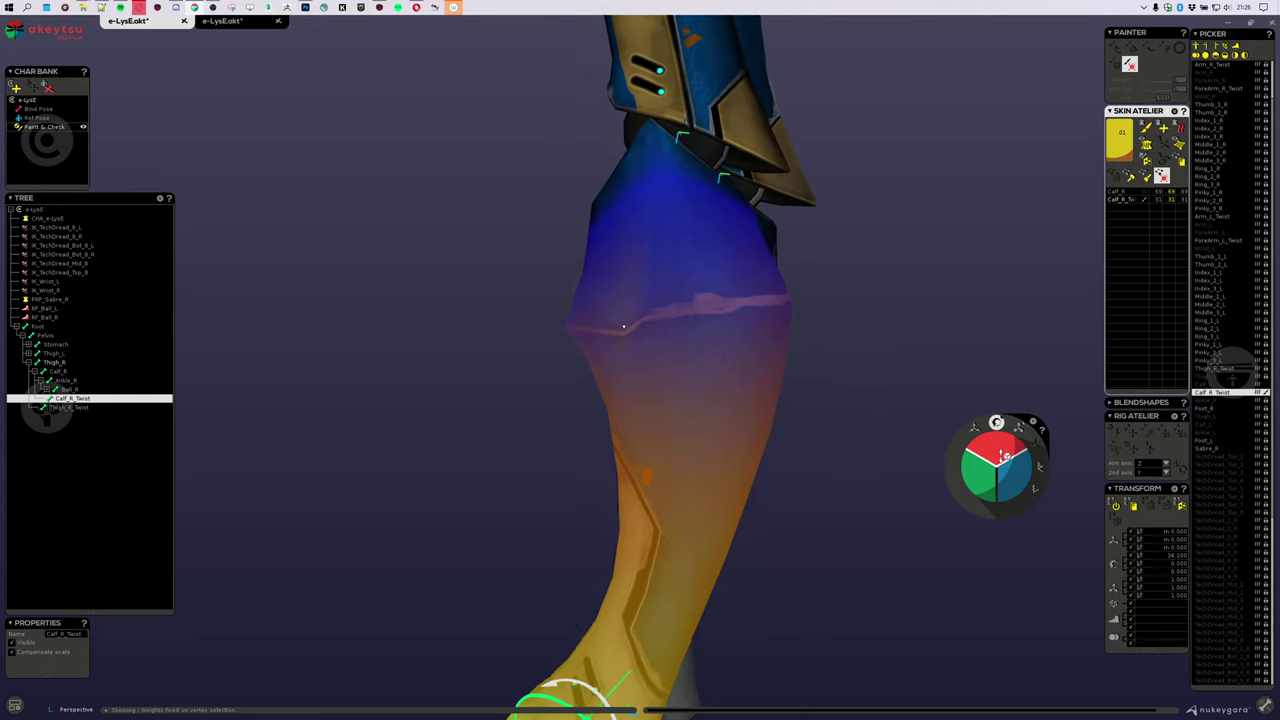
drag(1005, 456, 990, 441)
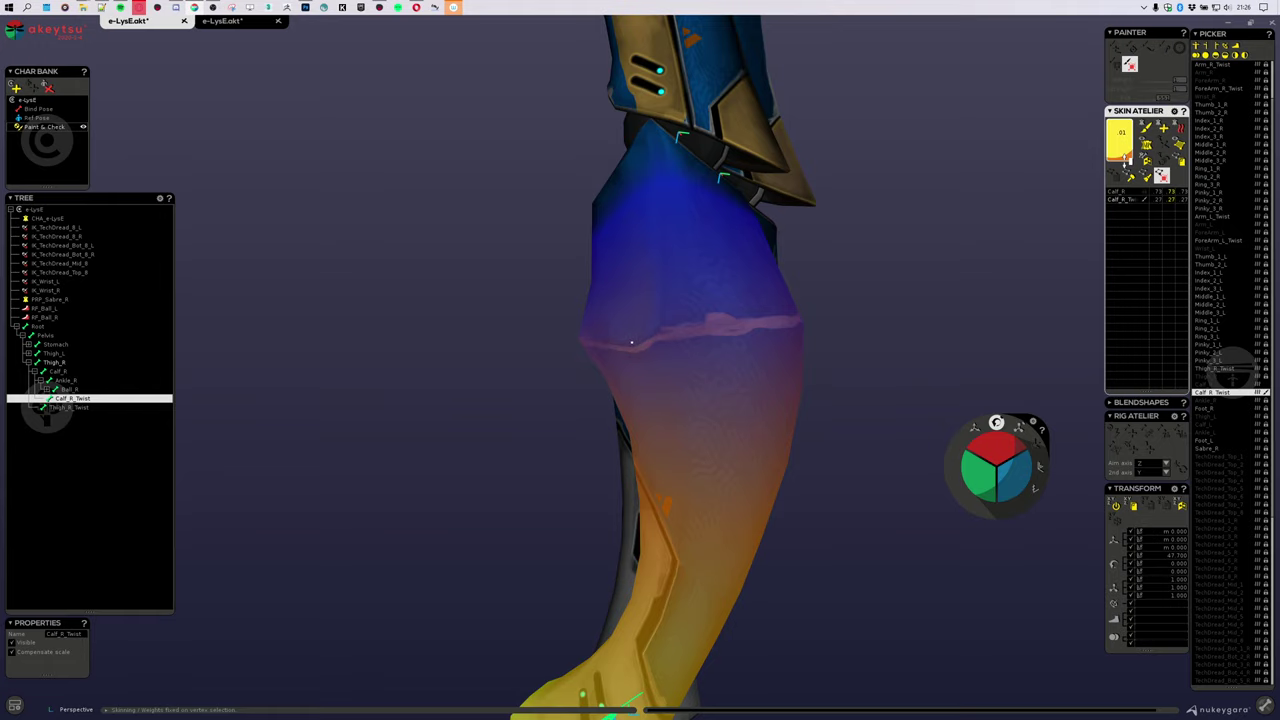
middle_drag(1023, 274, 491, 289)
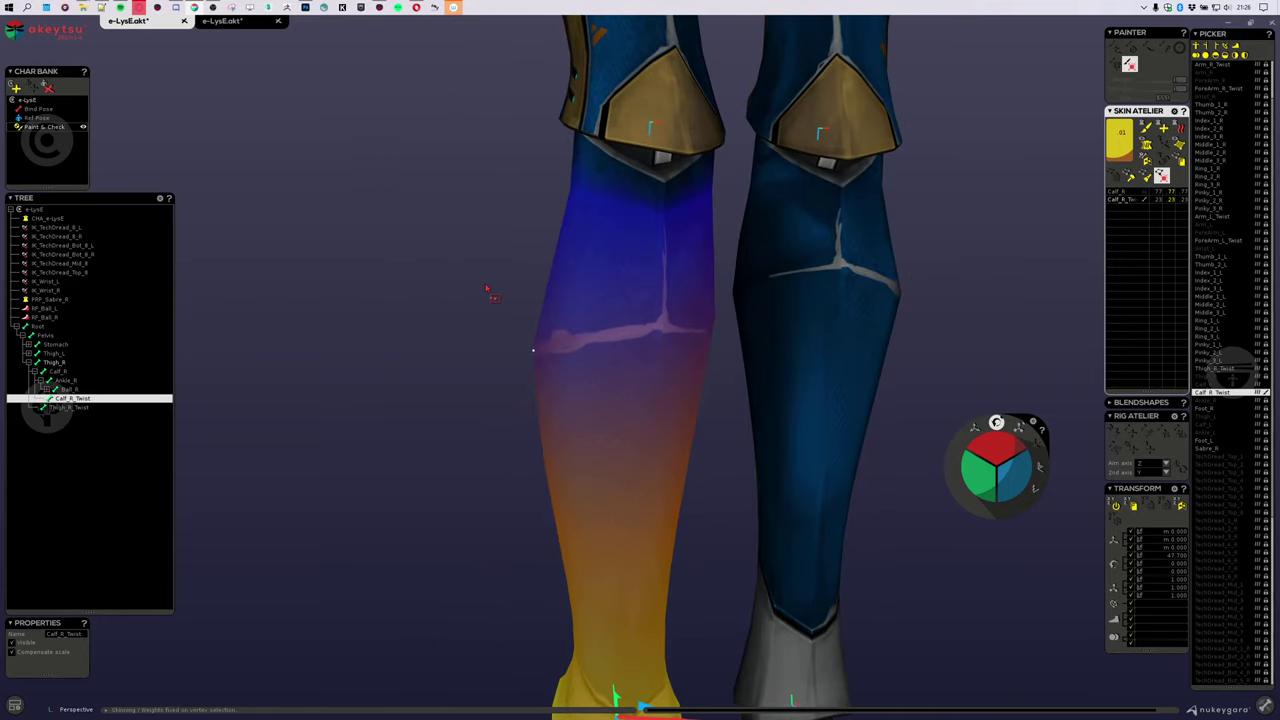
Step: Clear the vertex selection, reset the Calf_R_Twist rotation and twist the joint to about -8 to check the calf's deformation
scroll(410, 408, down, 5)
middle_drag(410, 408, 660, 400)
middle_drag(660, 400, 626, 251)
scroll(740, 360, down, 2)
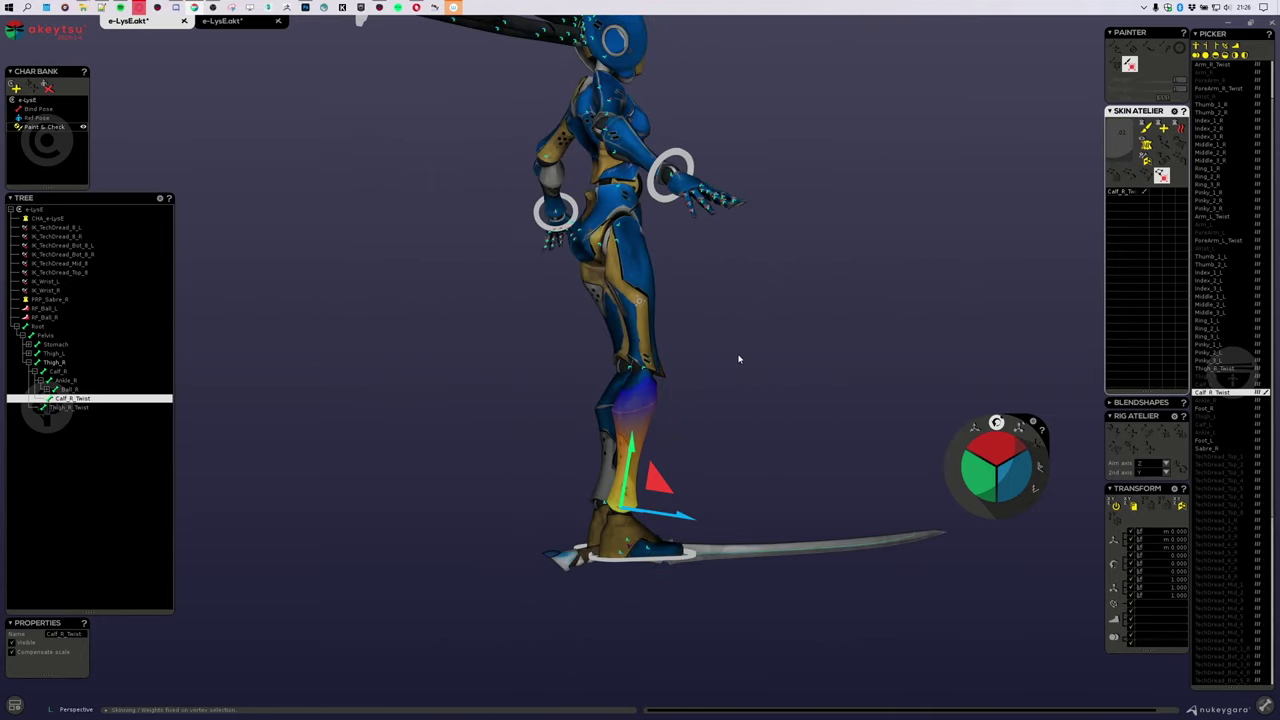
middle_drag(740, 360, 765, 348)
scroll(775, 358, up, 3)
mouse_move(1001, 446)
mouse_down()
mouse_move(995, 430)
mouse_move(996, 457)
mouse_move(989, 432)
mouse_move(997, 452)
mouse_up()
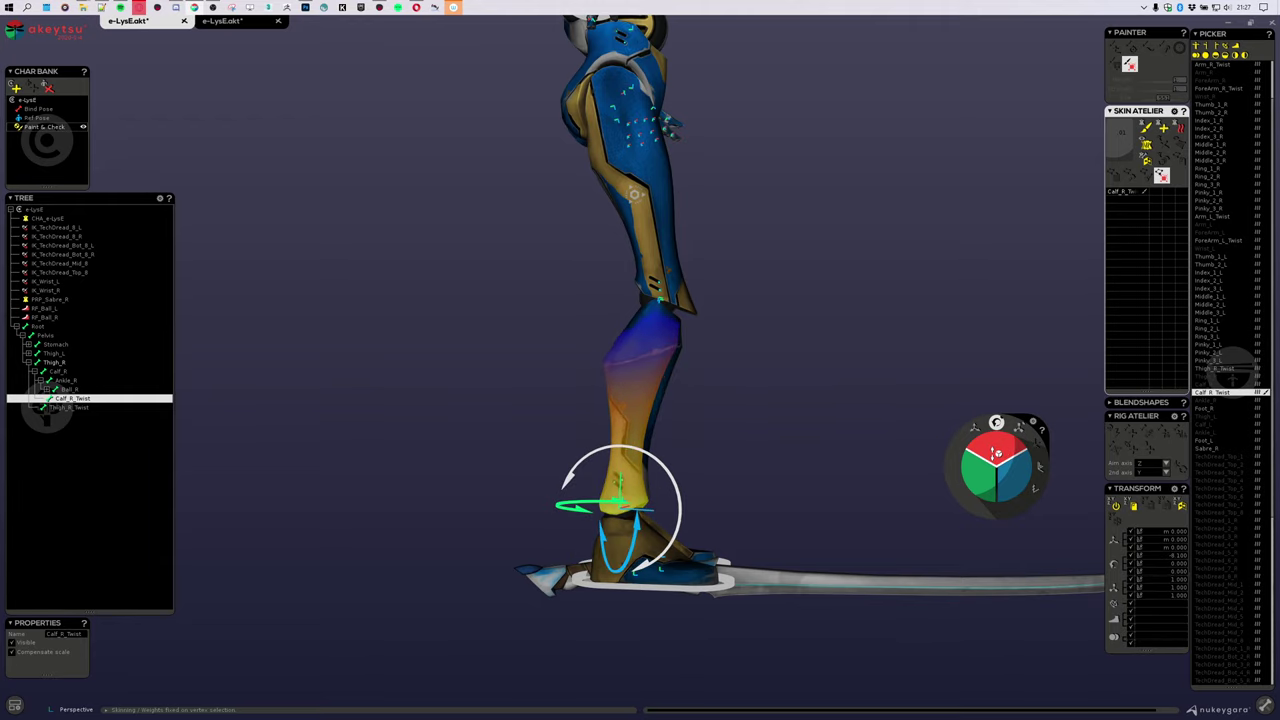
Step: Examine the Calf_R_Twist weight transition on the upper calf at the back of the right knee
middle_drag(765, 430, 882, 430)
scroll(697, 349, up, 4)
middle_drag(722, 163, 763, 417)
scroll(763, 417, up, 3)
middle_drag(643, 386, 811, 380)
scroll(623, 445, up, 3)
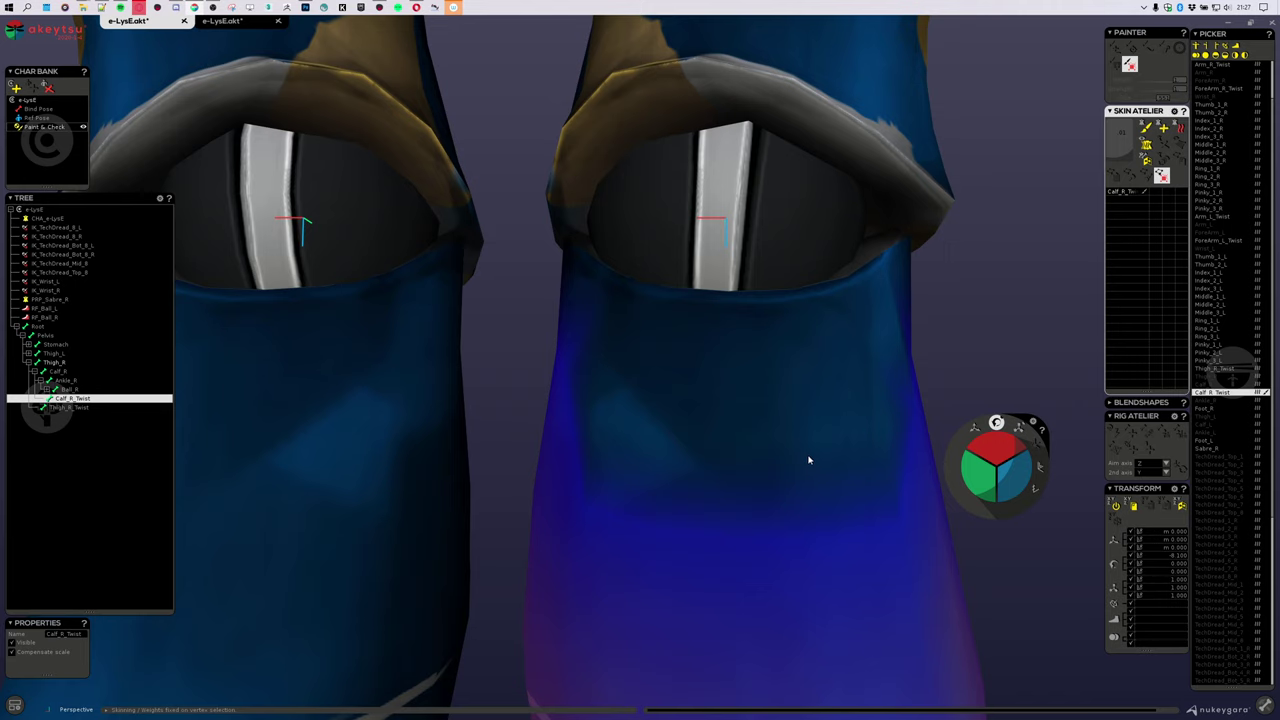
Step: In wireframe, brush-select the weakly weighted vertices on the upper calf behind the right knee and smooth their Calf_R_Twist weights
key(w)
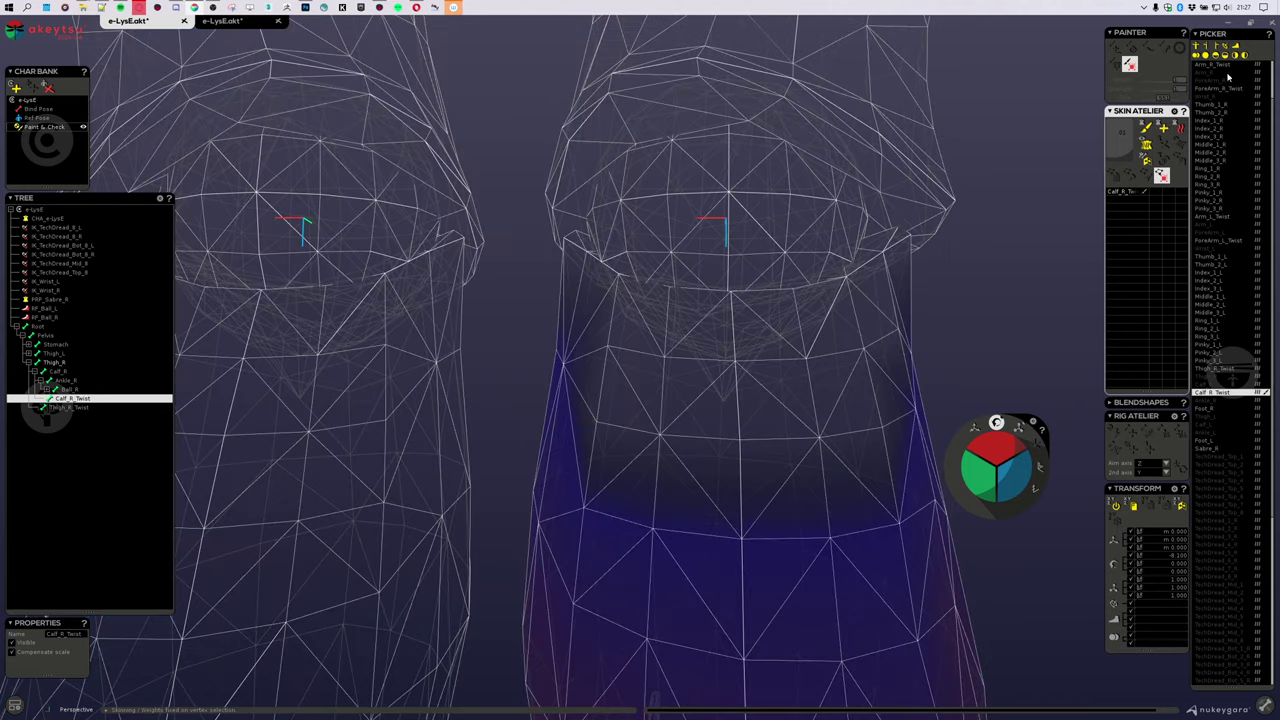
click(1146, 127)
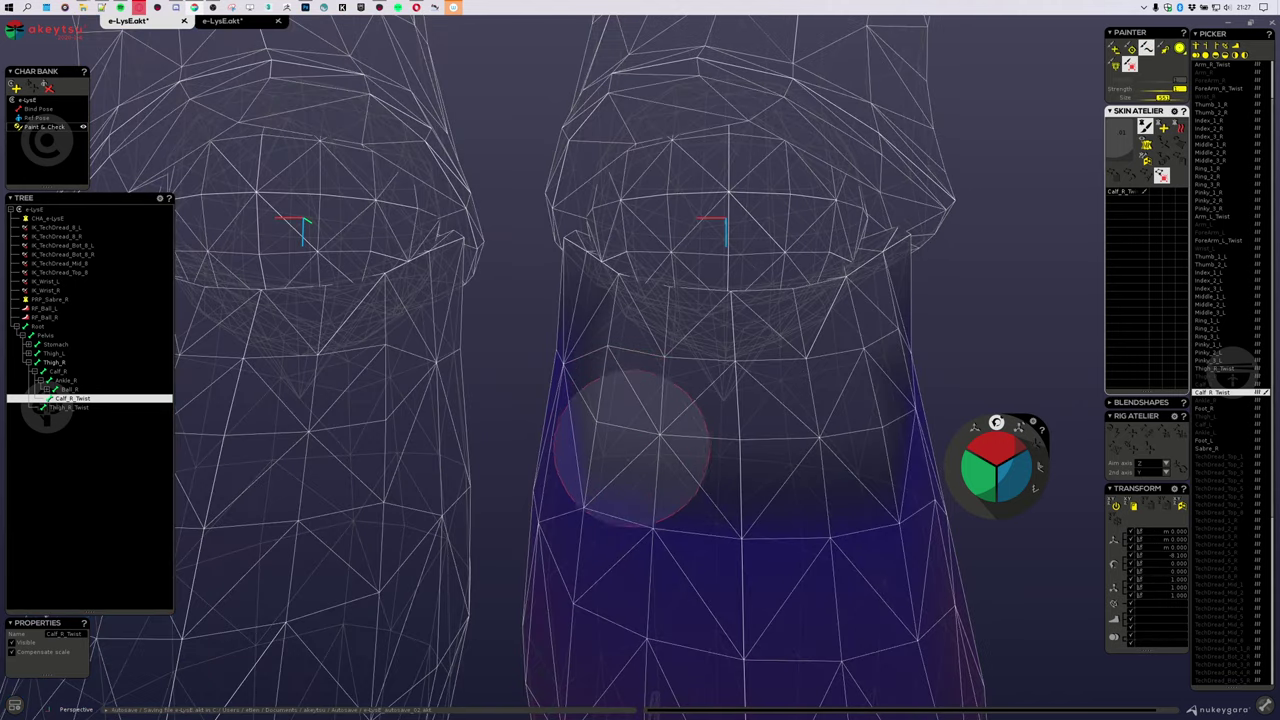
scroll(634, 448, up, 2)
scroll(600, 473, down, 1)
mouse_move(723, 504)
middle_down()
mouse_move(600, 501)
mouse_move(754, 484)
middle_up()
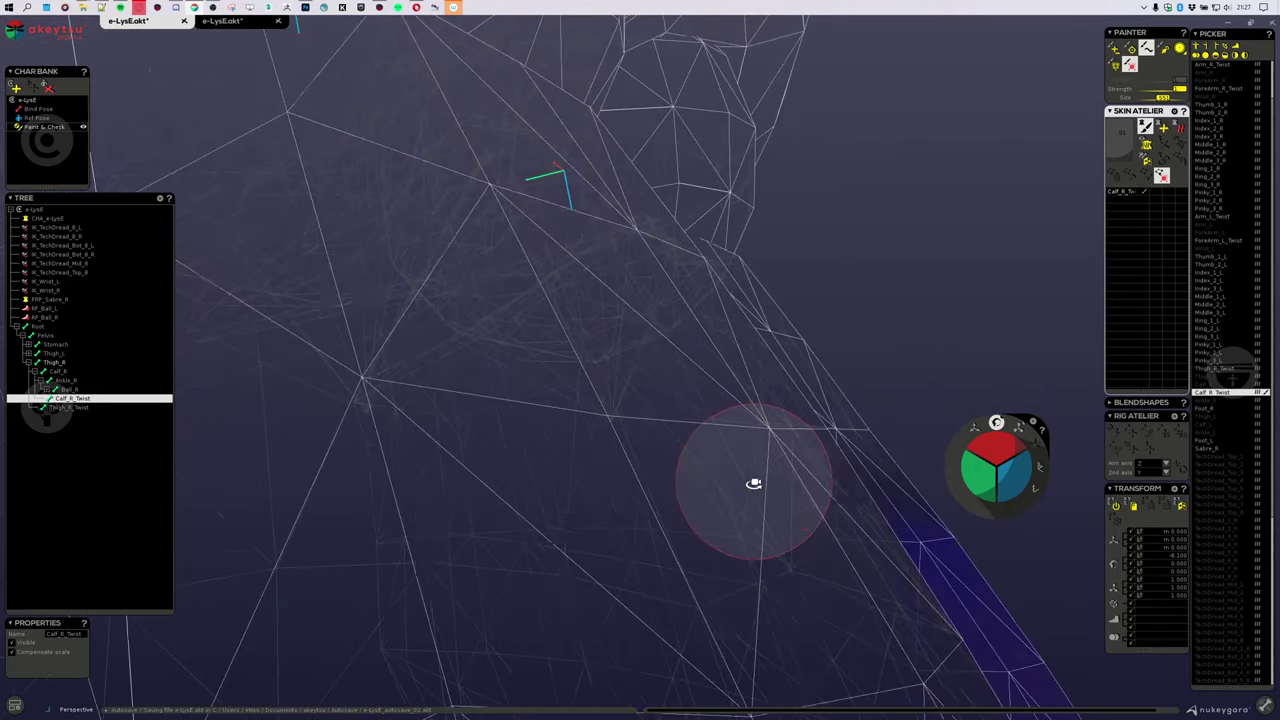
mouse_move(754, 484)
right_down()
mouse_move(729, 489)
mouse_move(634, 407)
mouse_move(747, 451)
mouse_move(740, 430)
right_up()
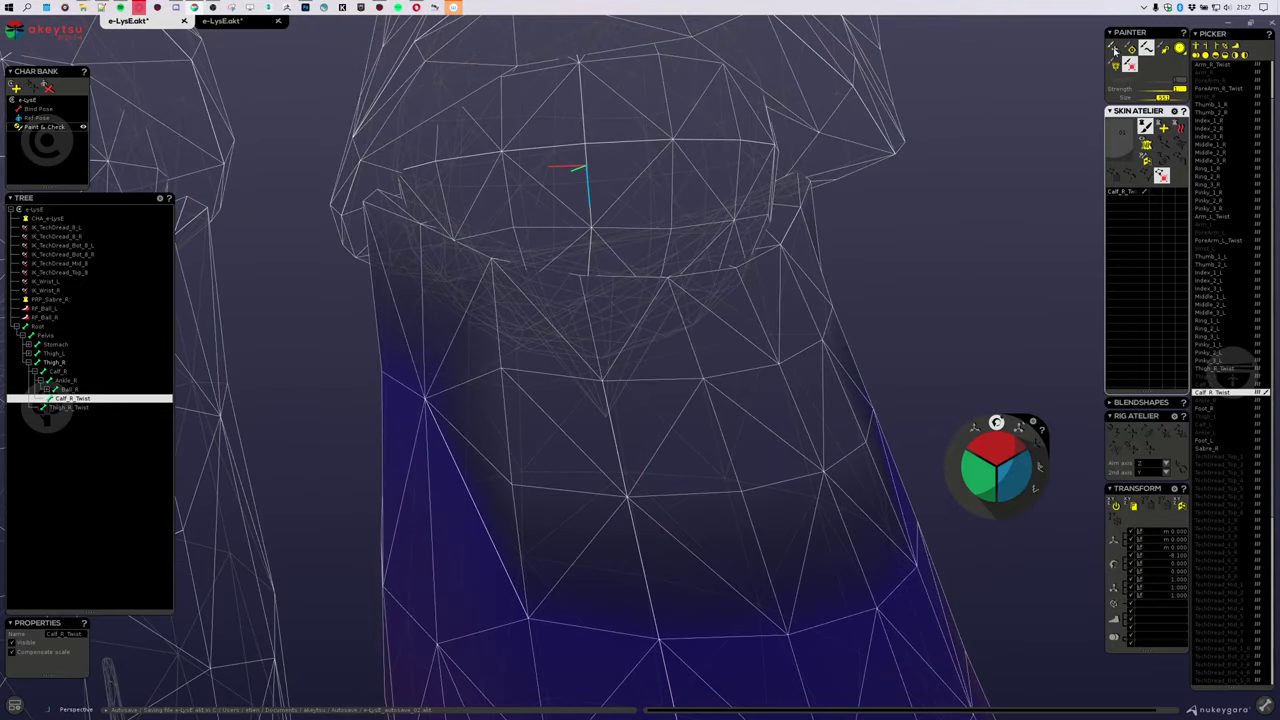
click(1166, 49)
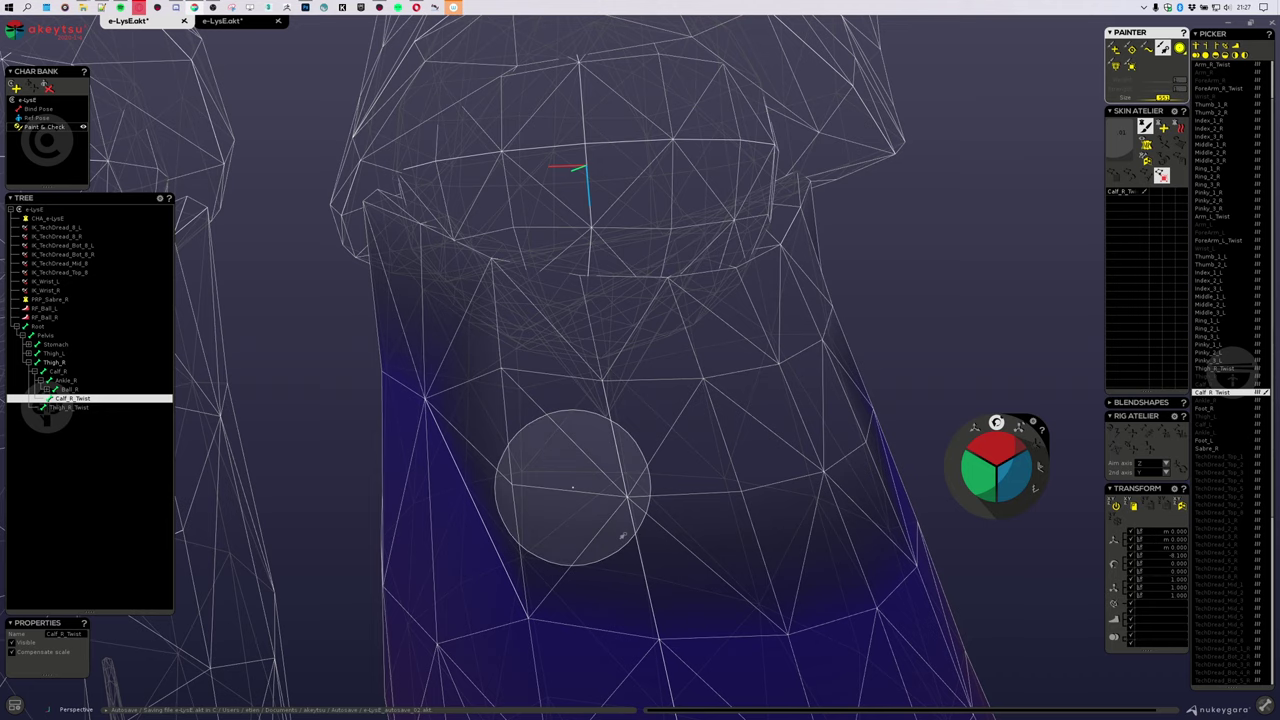
mouse_move(551, 486)
right_down()
mouse_move(620, 503)
mouse_move(523, 466)
right_up()
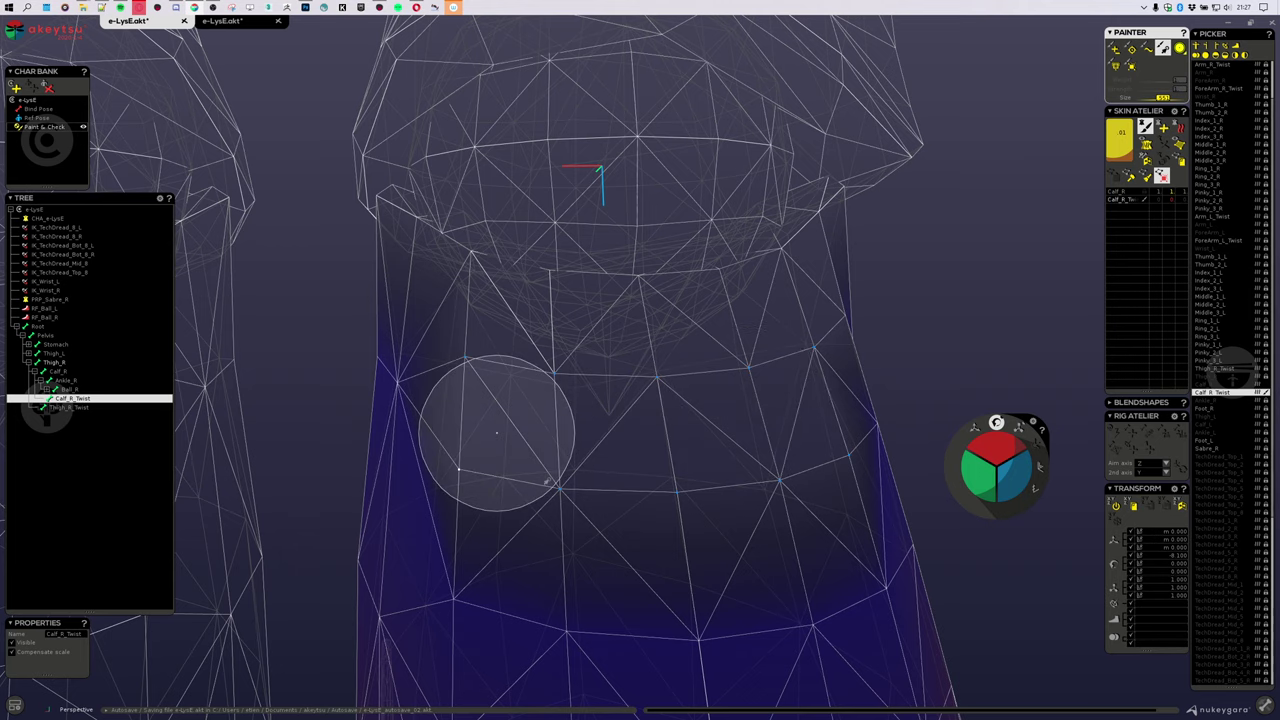
mouse_move(640, 420)
right_down()
mouse_move(740, 429)
mouse_move(549, 405)
right_up()
click(1130, 176)
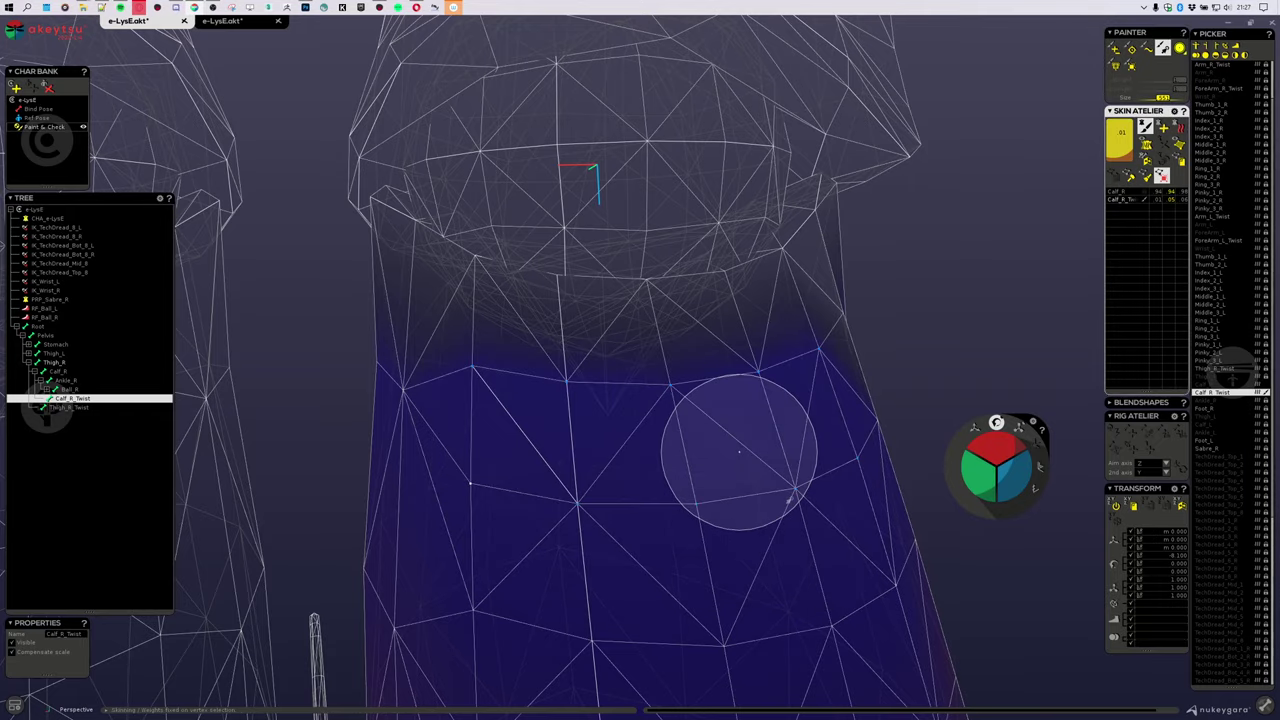
scroll(796, 446, down, 5)
Step: Smooth the Calf_R_Twist weight of the remaining unweighted vertex at the side of the upper right calf
right_drag(870, 463, 683, 426)
scroll(683, 426, up, 6)
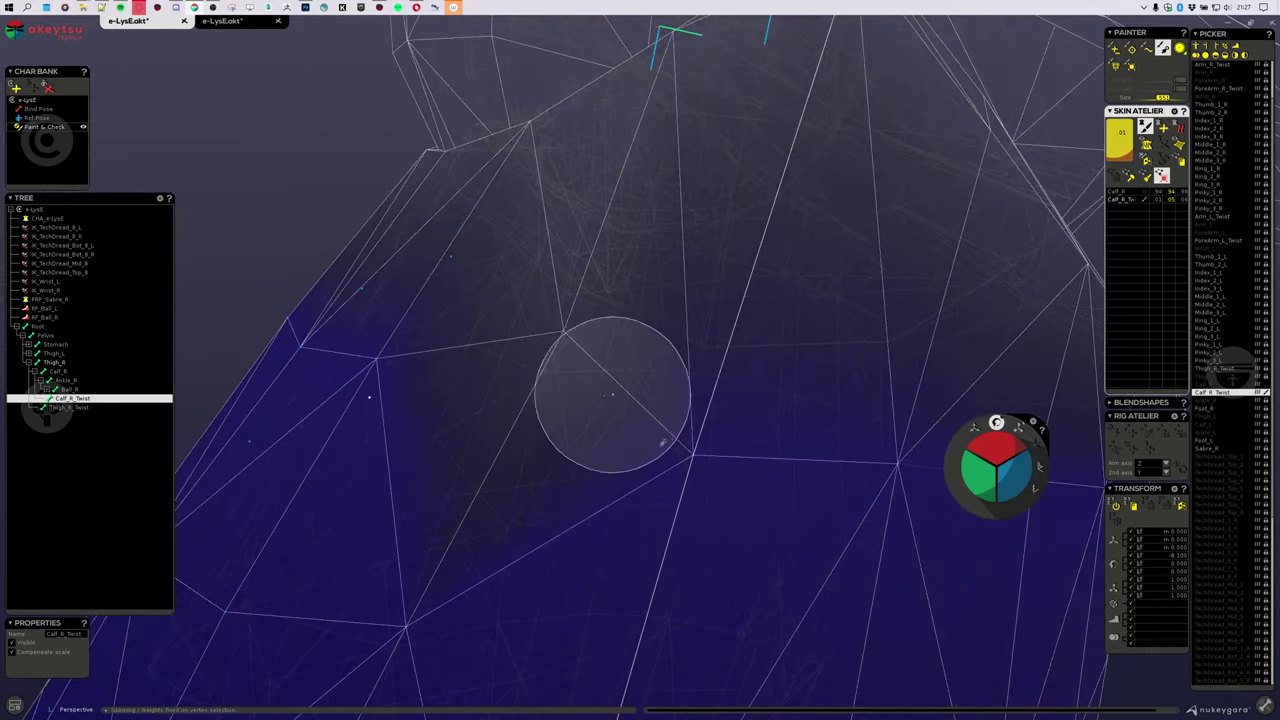
click(583, 372)
click(1130, 178)
scroll(780, 290, down, 5)
mouse_move(623, 317)
right_down()
mouse_move(606, 410)
mouse_move(634, 394)
mouse_move(760, 438)
mouse_move(854, 337)
right_up()
scroll(634, 394, down, 4)
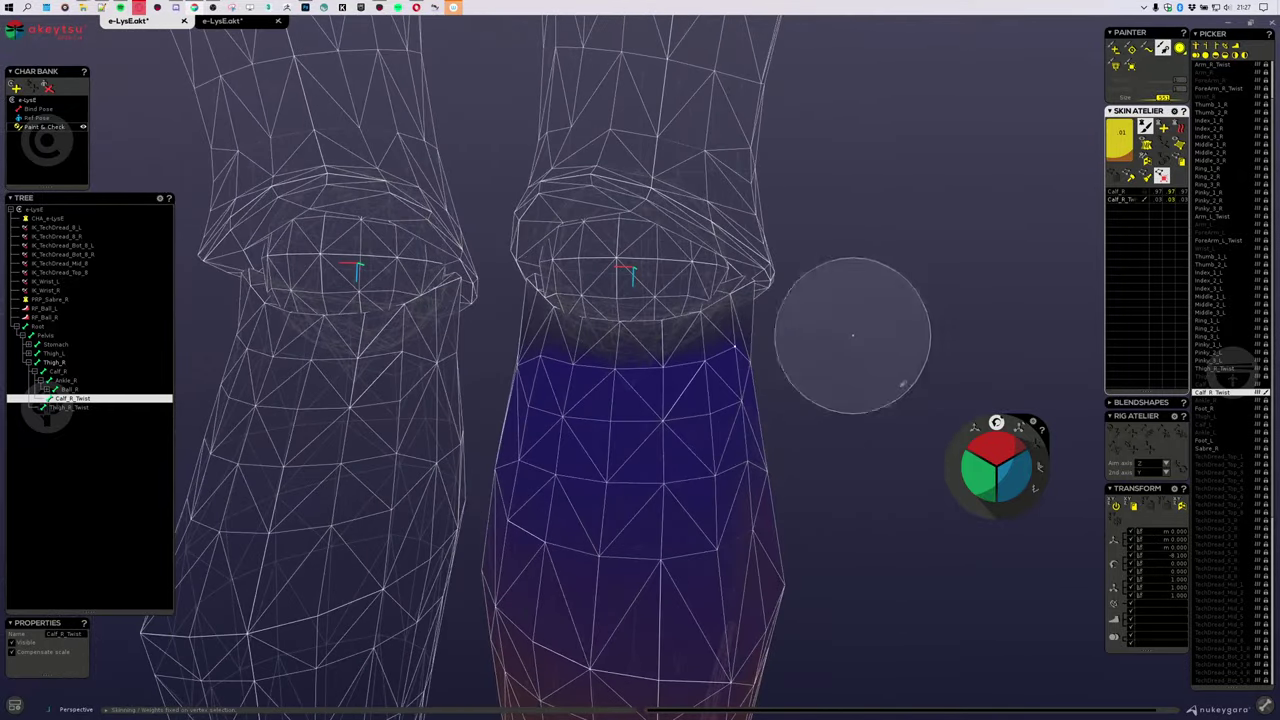
Step: Clear the vertex selection, return to textured shading and leave weight painting to view both legs from the front
click(854, 337)
scroll(851, 404, down, 3)
scroll(851, 404, down, 3)
right_drag(818, 436, 881, 331)
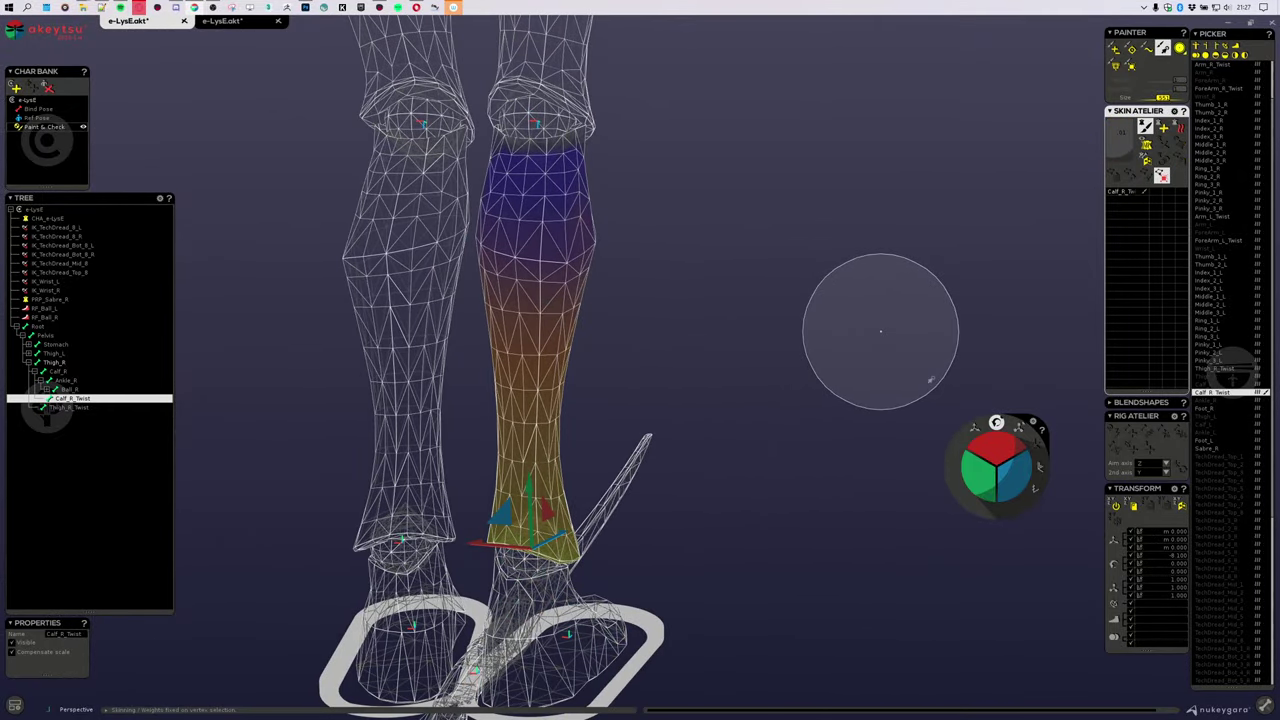
key(6)
mouse_move(780, 220)
right_down()
mouse_move(815, 229)
mouse_move(789, 234)
right_up()
click(1146, 130)
mouse_move(951, 286)
right_down()
mouse_move(603, 254)
mouse_move(546, 317)
right_up()
scroll(546, 317, down, 4)
middle_drag(690, 235, 669, 403)
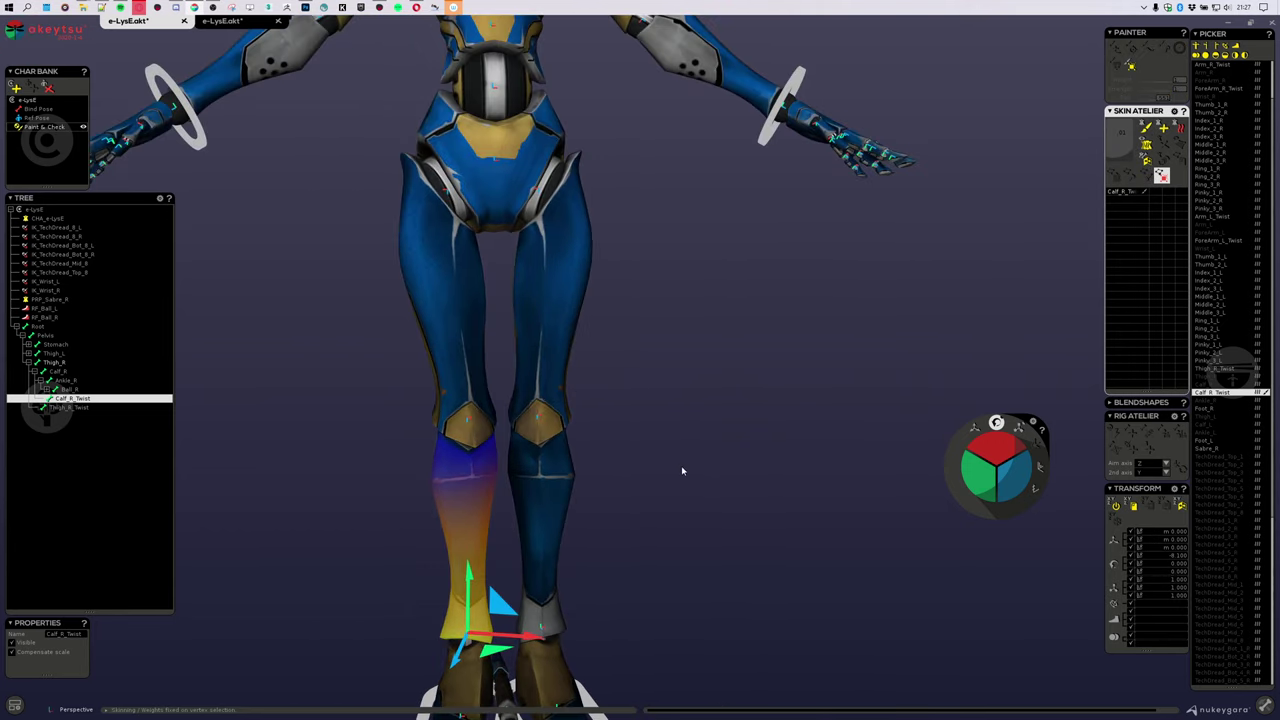
Step: Select the thigh and calf joints of both legs plus the right twist joints, and select all vertices they influence
right_drag(628, 417, 480, 340)
click(465, 323)
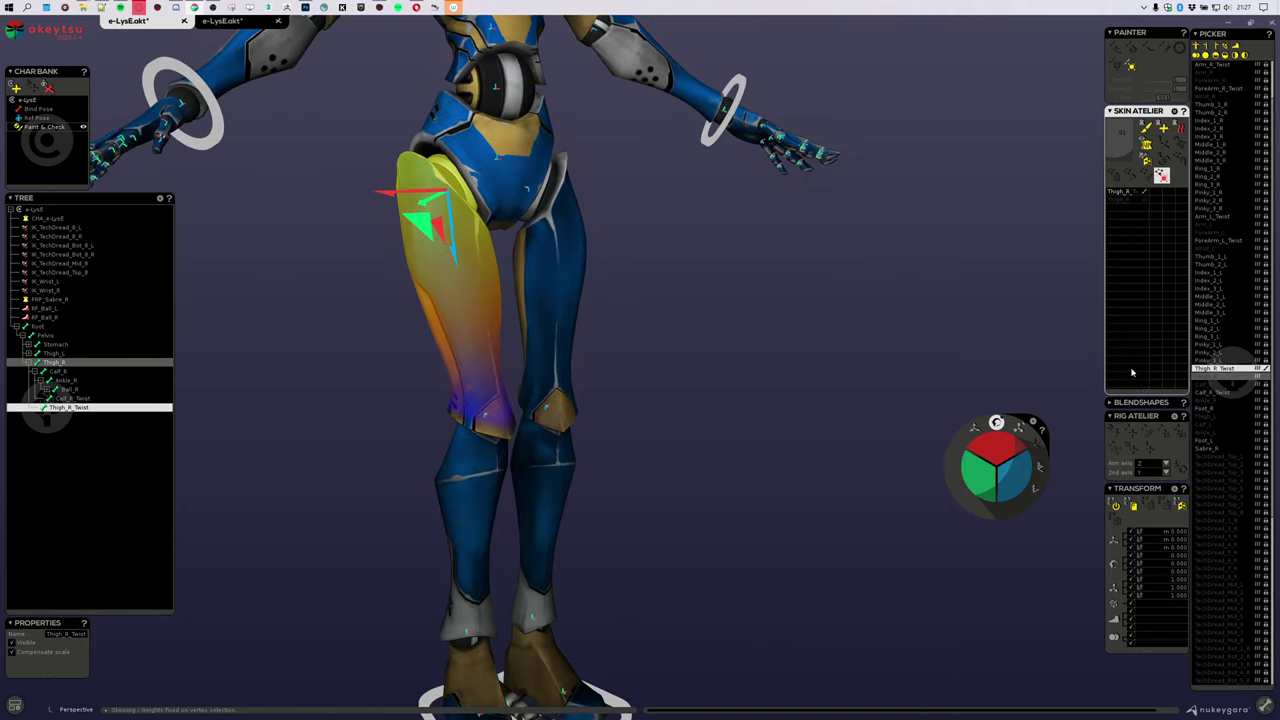
click(1208, 393)
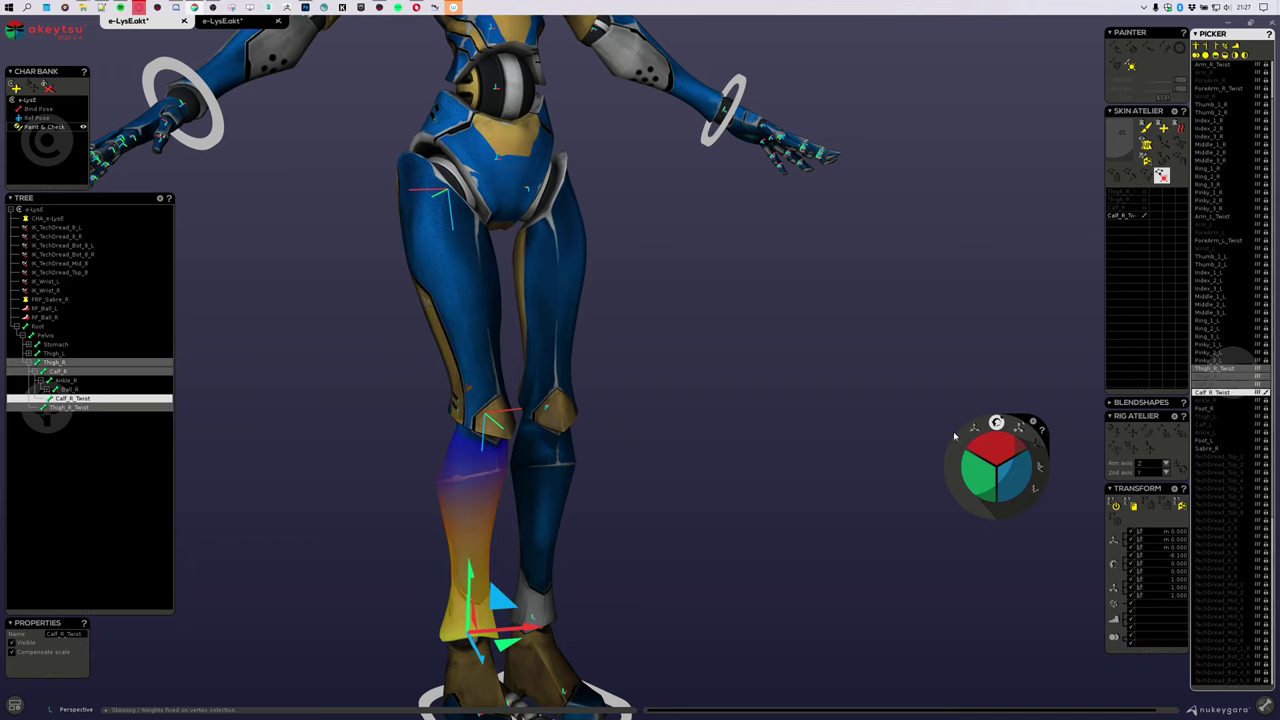
alt+drag(652, 444, 550, 425)
click(545, 320)
click(549, 500)
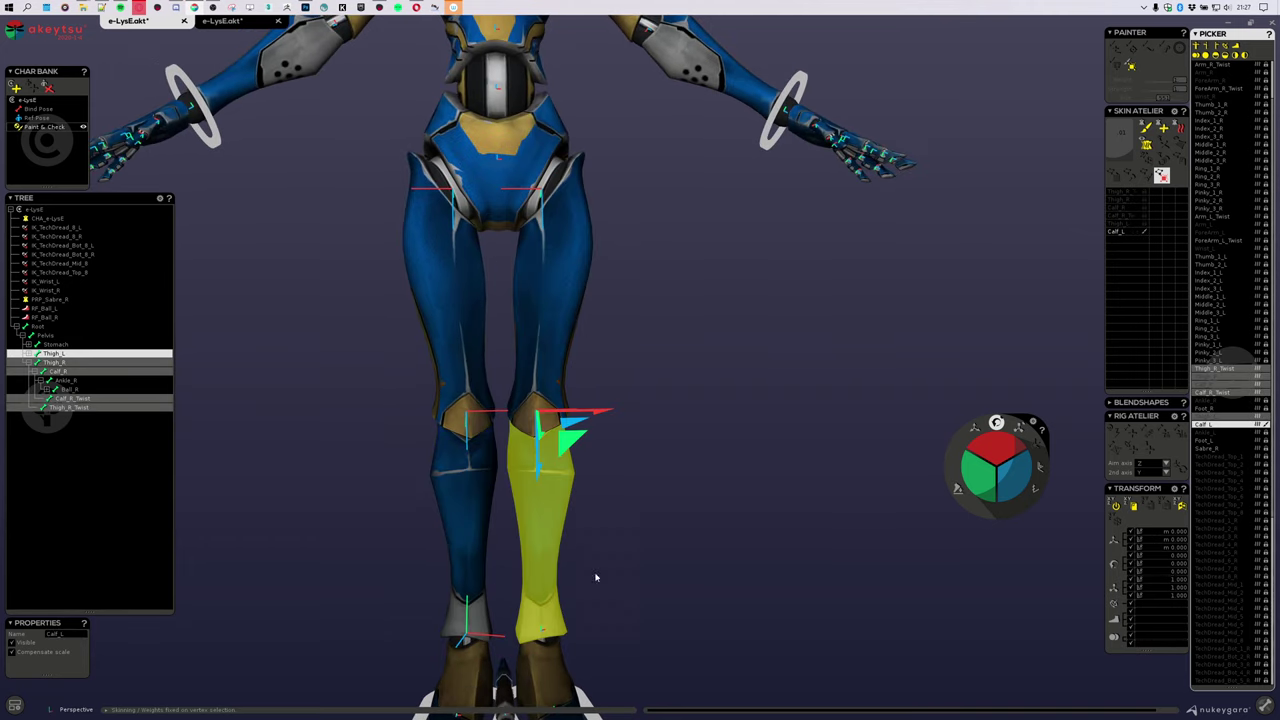
right_click(1122, 234)
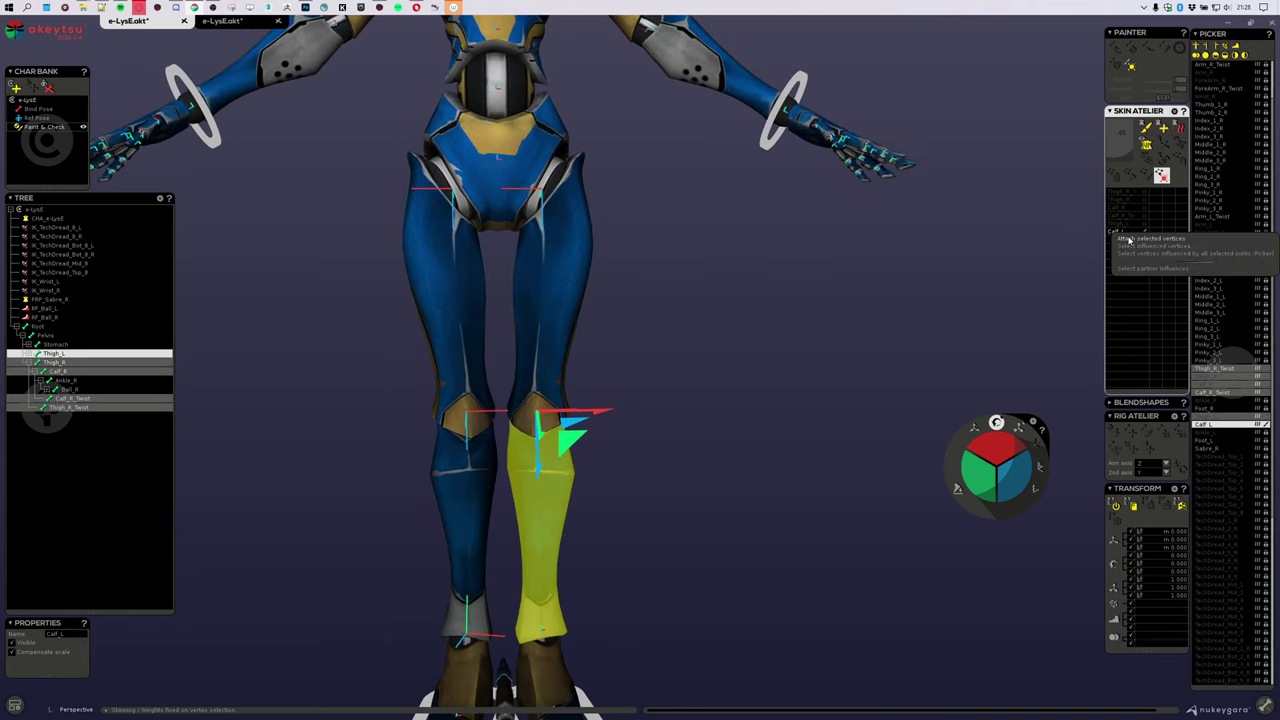
click(1183, 256)
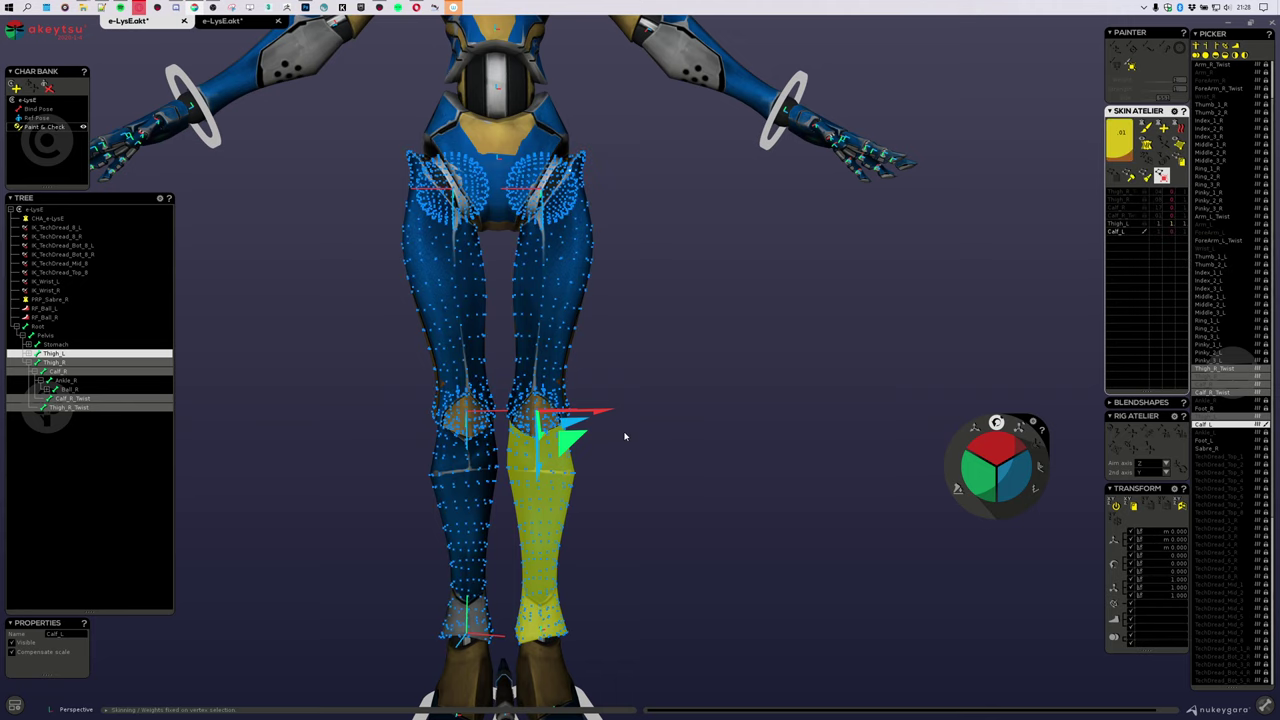
Step: Select the joints from Thigh_R_Twist through Calf_R_Twist and mirror their skinning and joints to the left leg
middle_drag(624, 436, 631, 464)
click(1236, 369)
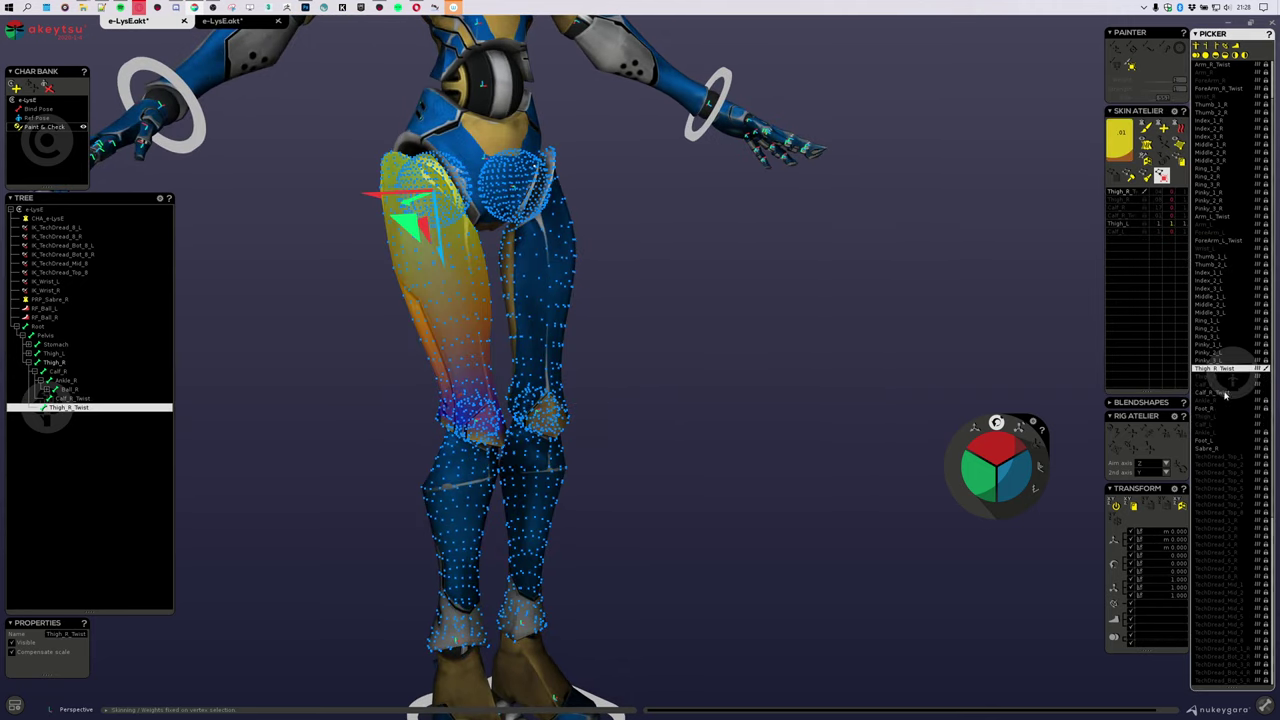
click(1221, 392)
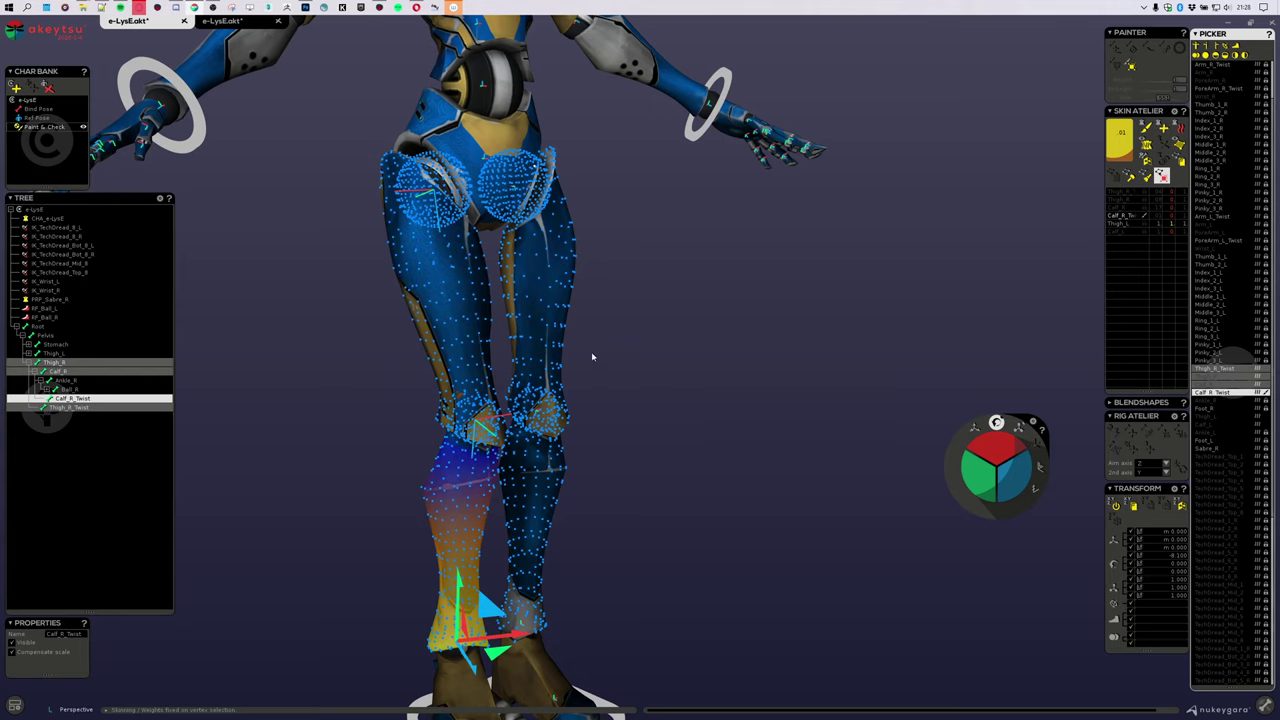
click(1147, 162)
middle_drag(740, 412, 648, 410)
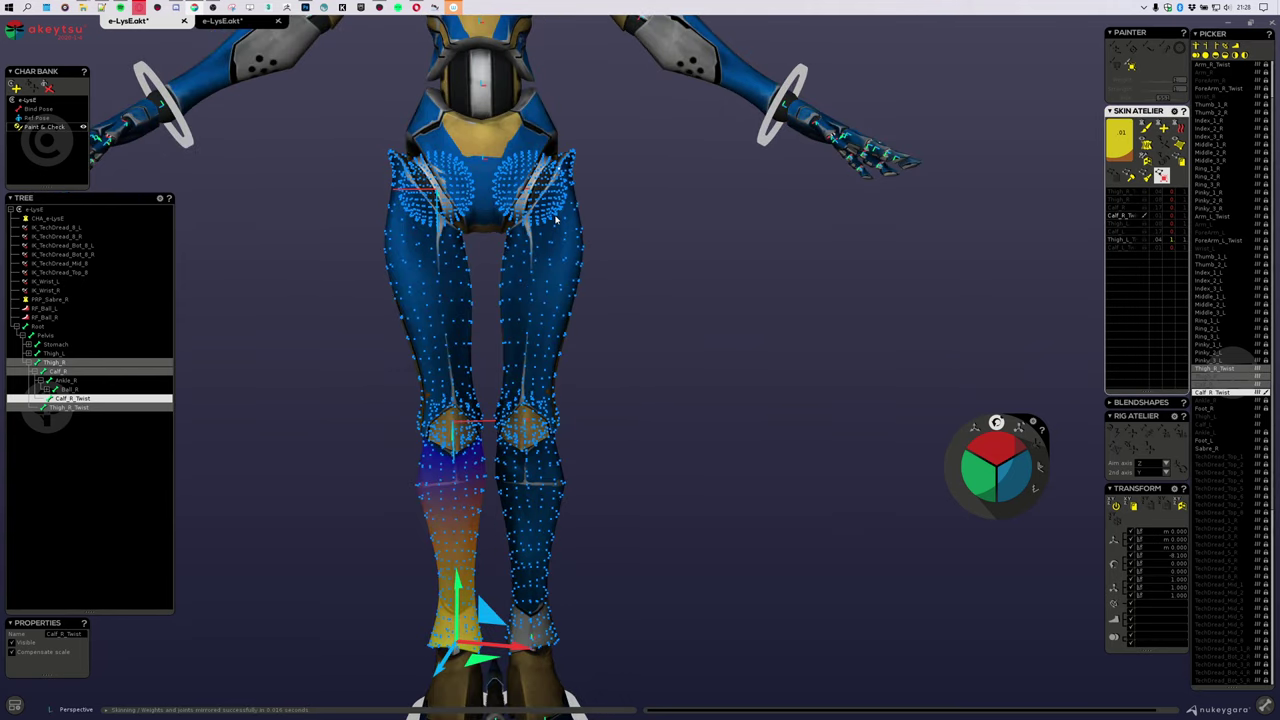
Step: Clear the vertex selection and check the mirrored weights of Thigh_L and Calf_L
click(530, 417)
click(531, 417)
click(709, 391)
middle_drag(747, 526, 686, 587)
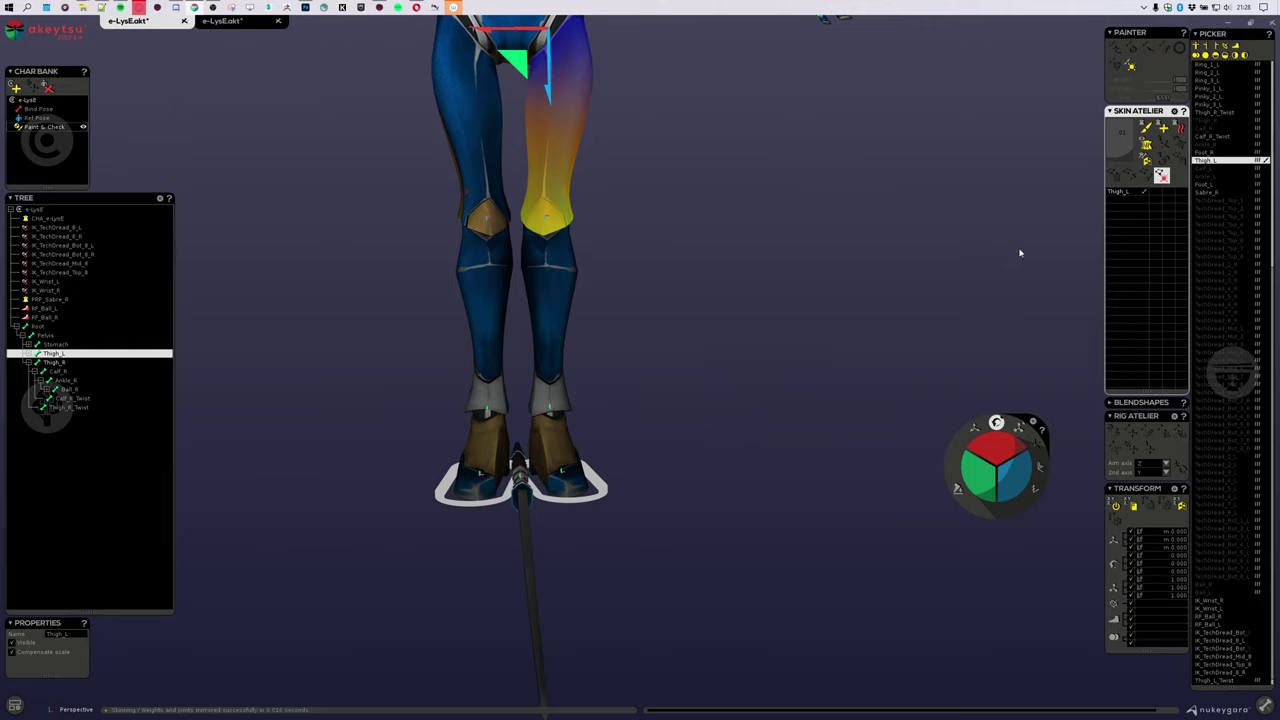
click(1217, 170)
scroll(1237, 222, down, 1)
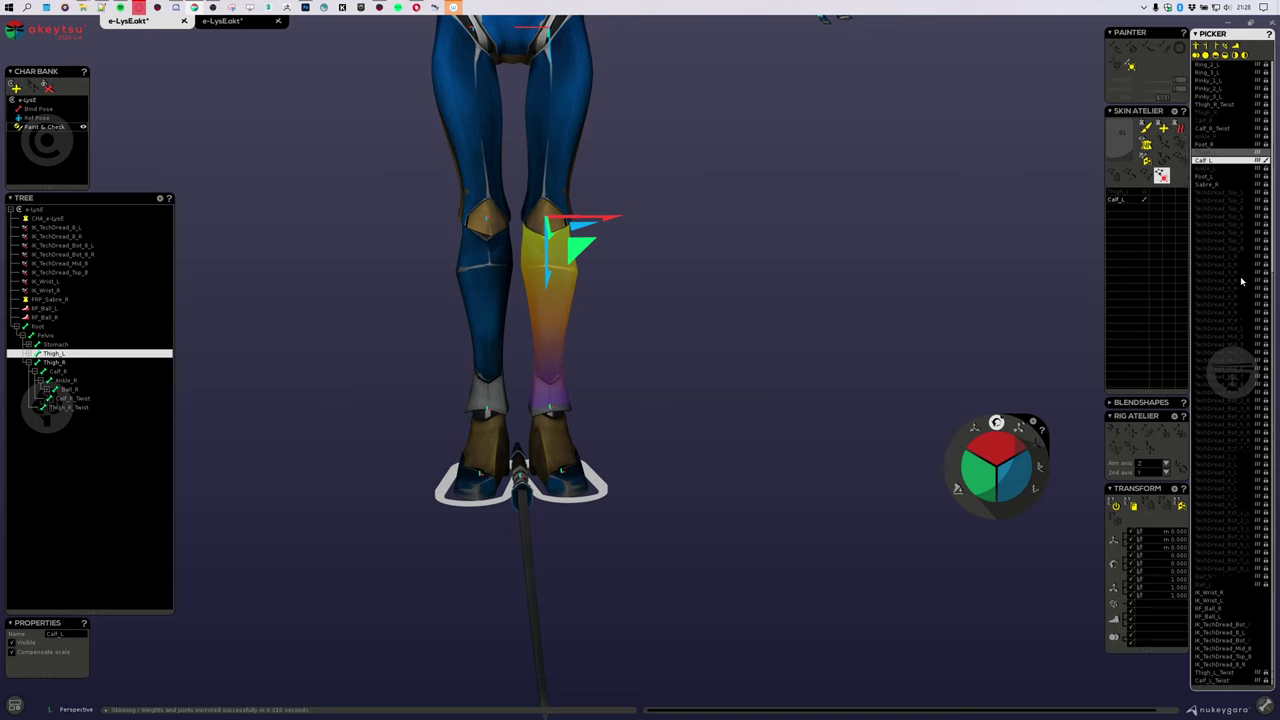
Step: Reorder the joint list so Thigh_L_Twist sits above Thigh_L and Calf_L_Twist sits below Calf_L
scroll(994, 421, down, 2)
ctrl+click(1214, 673)
ctrl+click(1213, 681)
middle_drag(915, 281, 919, 586)
scroll(1224, 167, up, 3)
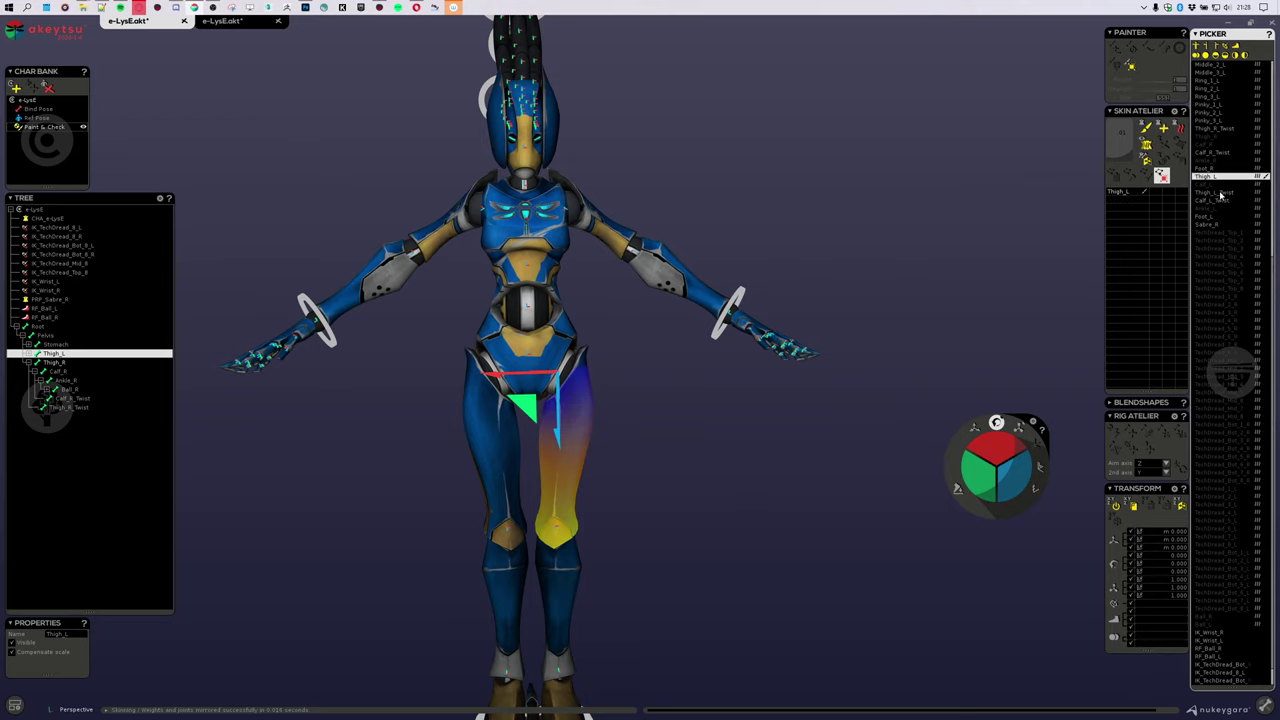
click(1220, 200)
click(1222, 200)
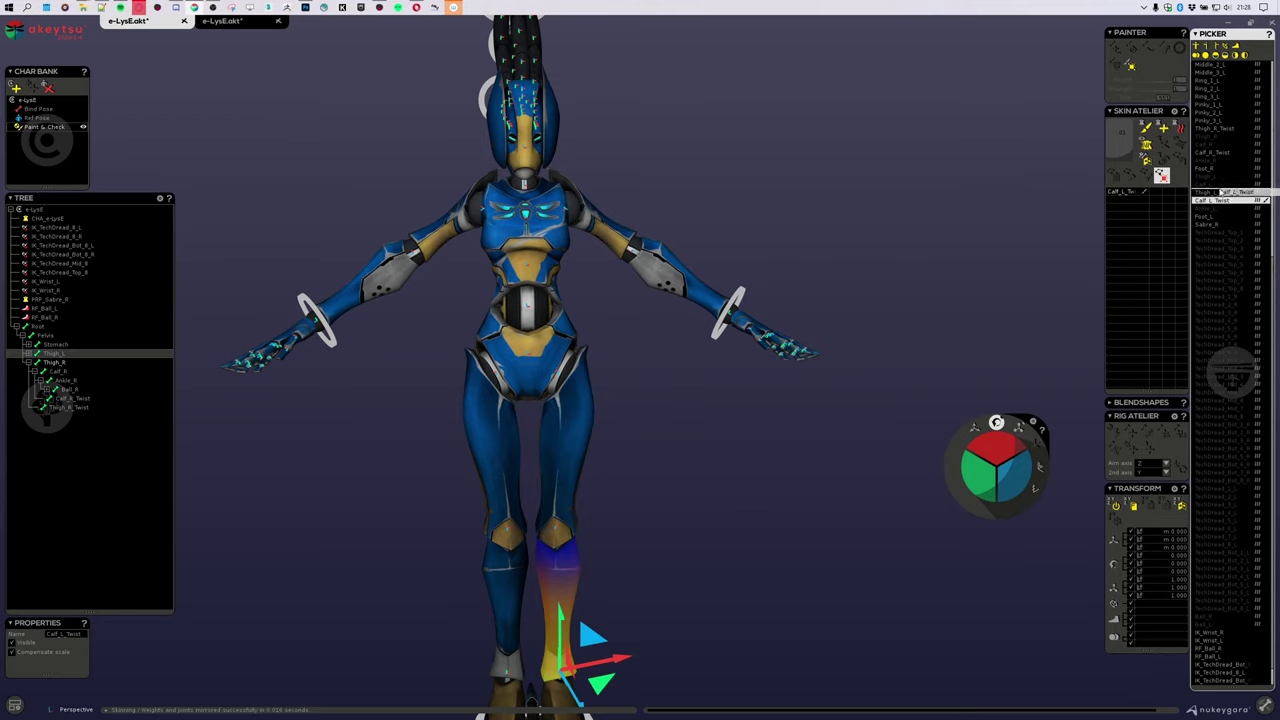
click(1214, 201)
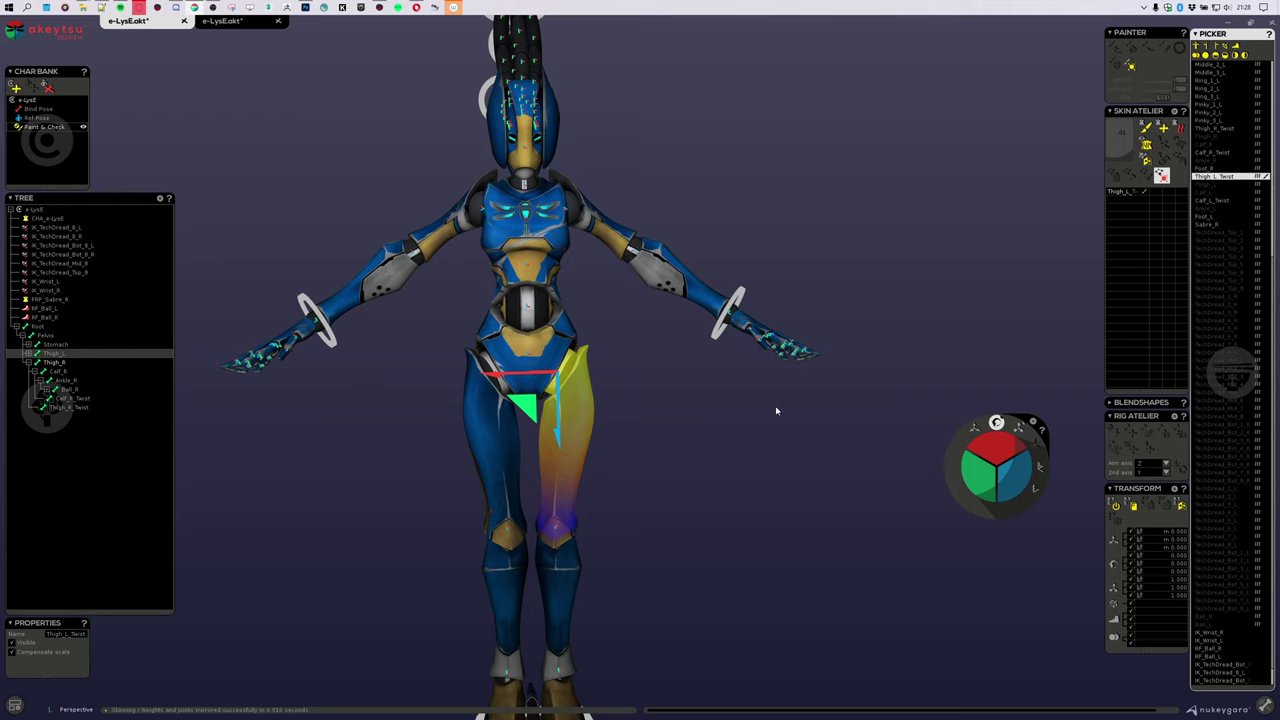
Step: Go through the thigh, calf and twist joints of both legs one by one to compare their weight gradients
key(Down)
key(Down)
key(Down)
key(Up)
key(Up)
key(Up)
click(484, 501)
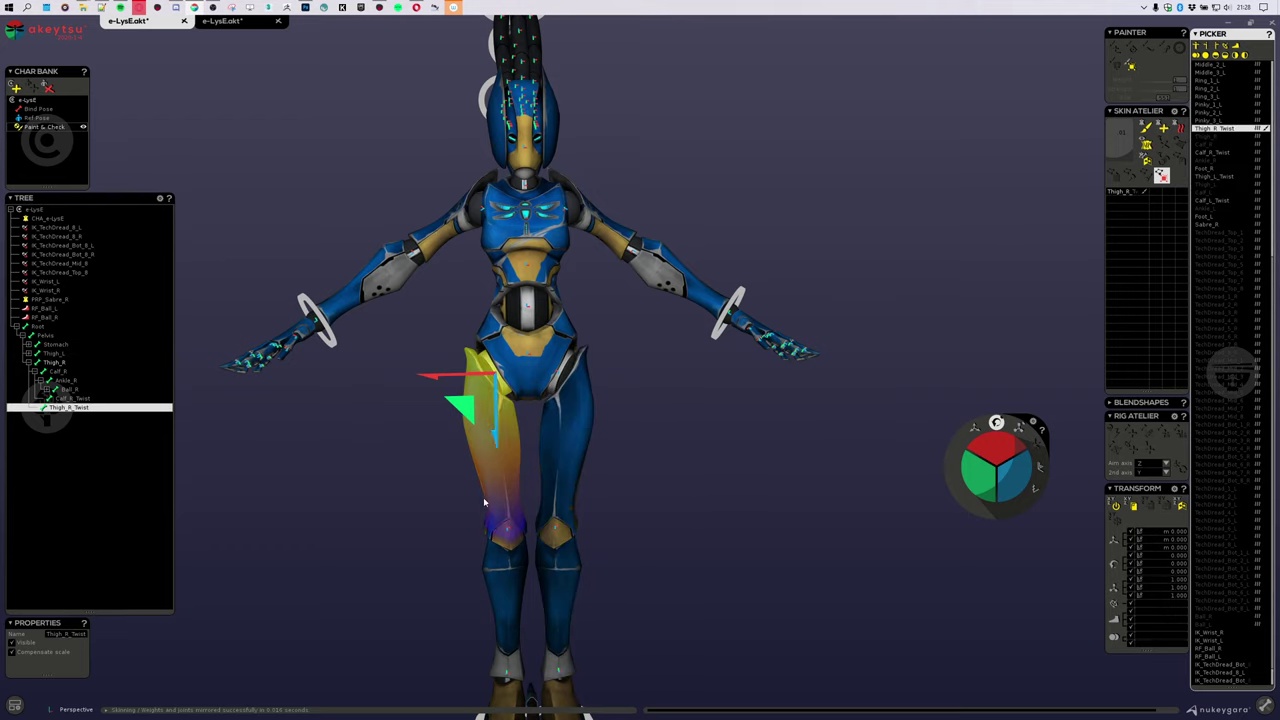
key(Down)
key(Down)
key(Down)
Step: Examine the whole character and the right calf's twist weights from several angles and distances
alt+middle_drag(408, 584, 471, 402)
scroll(471, 400, down, 2)
alt+drag(471, 402, 681, 353)
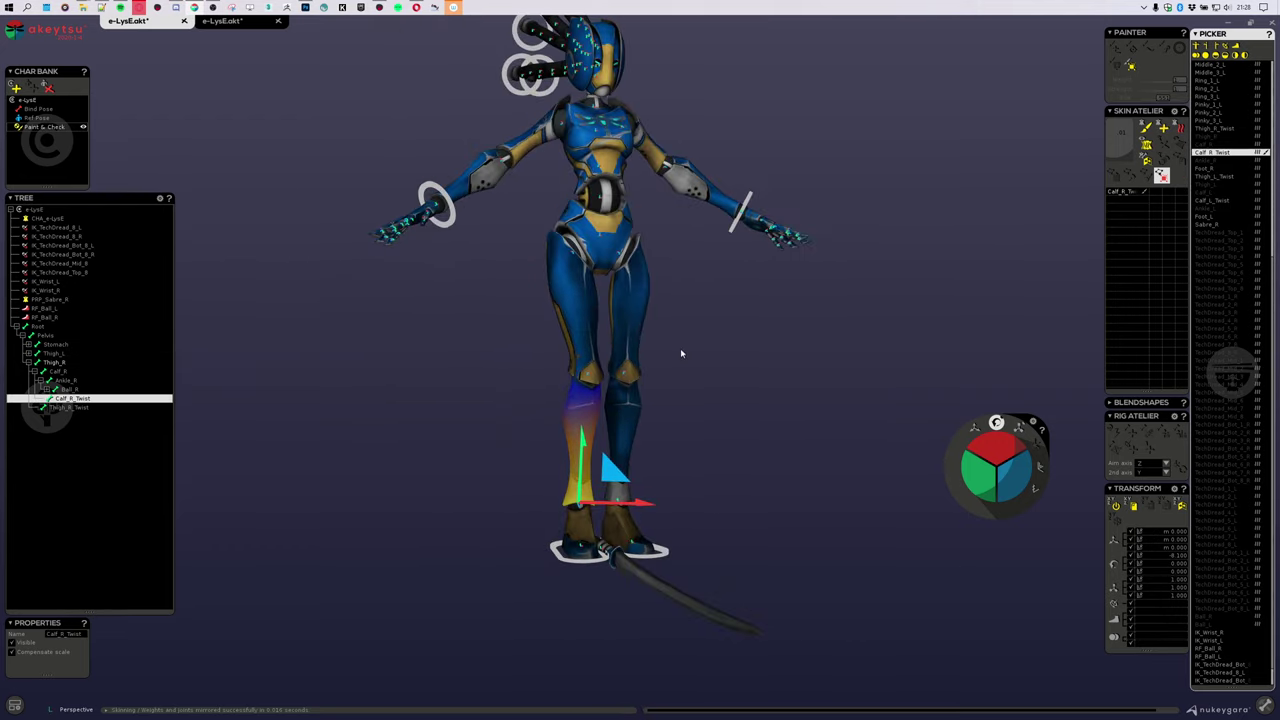
alt+middle_drag(682, 353, 680, 502)
alt+right_drag(680, 502, 717, 560)
alt+middle_drag(717, 560, 724, 482)
alt+right_drag(734, 522, 784, 533)
middle_drag(784, 532, 740, 423)
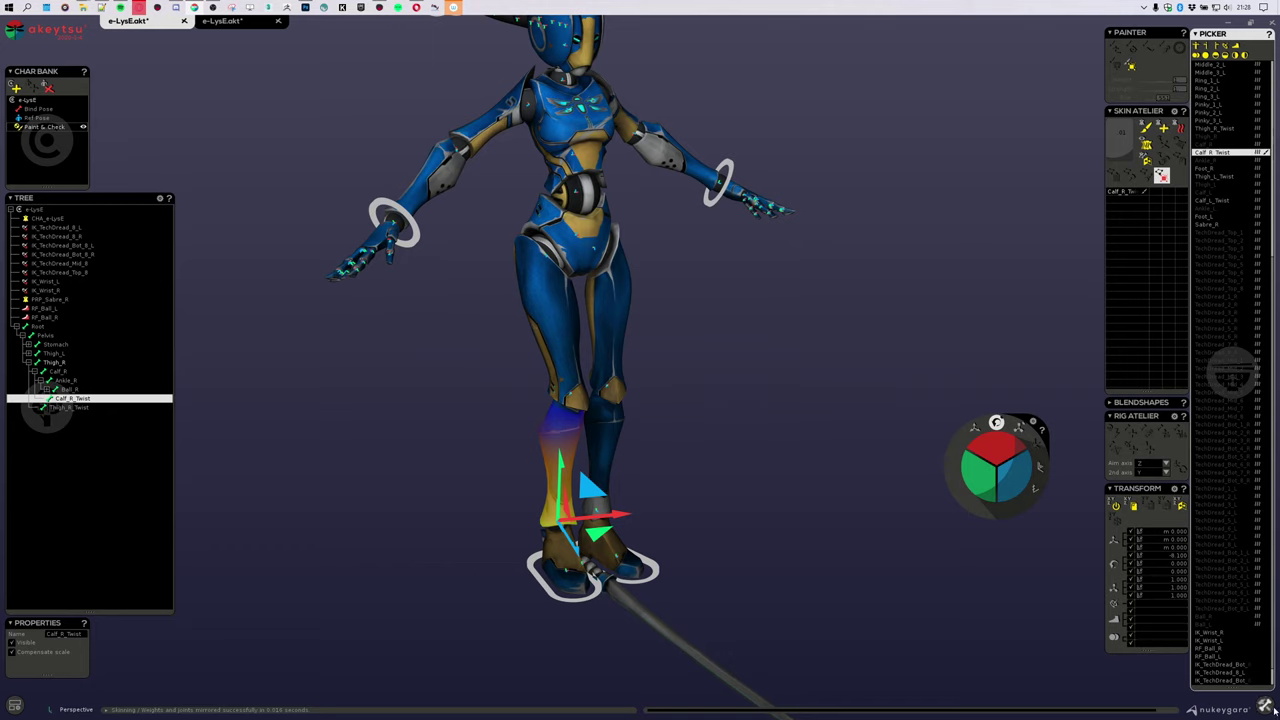
right_drag(760, 498, 729, 523)
middle_drag(698, 423, 602, 306)
Step: Switch to animation mode and select the upper arm and forearm twist joints of both arms in the Idle animation
key(Tab)
click(603, 304)
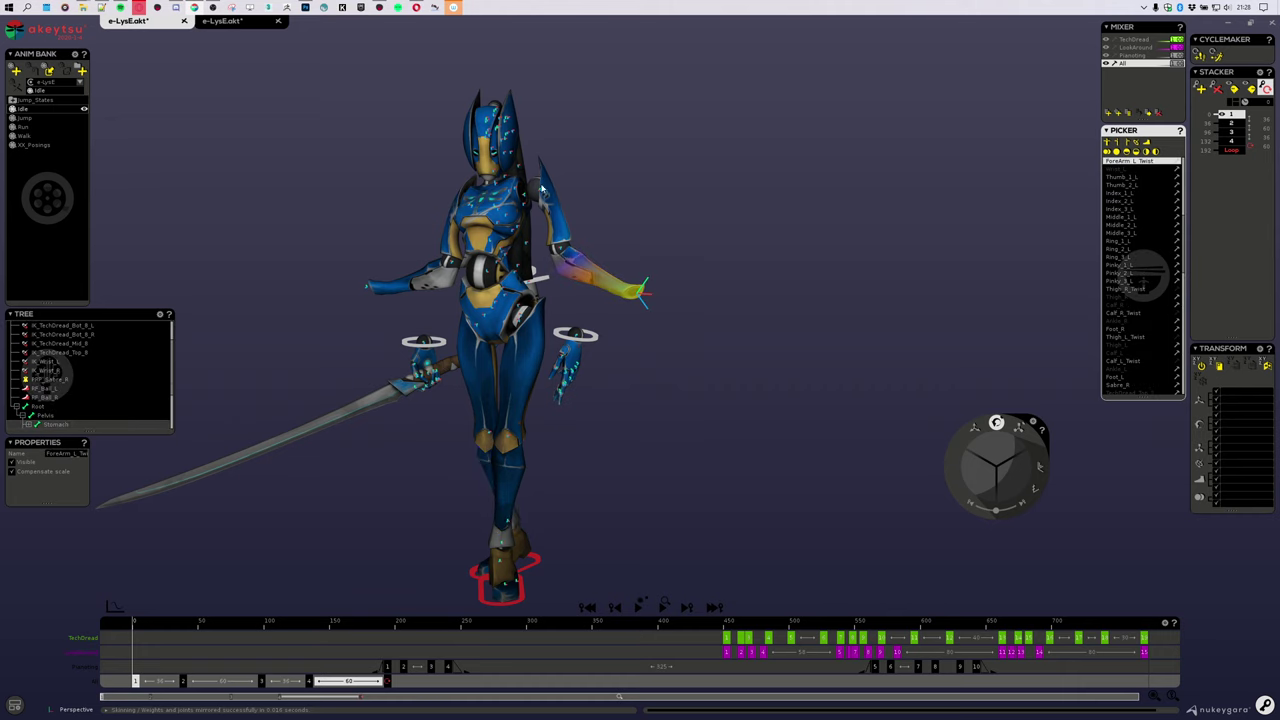
shift+click(543, 189)
middle_drag(683, 191, 440, 209)
shift+click(456, 224)
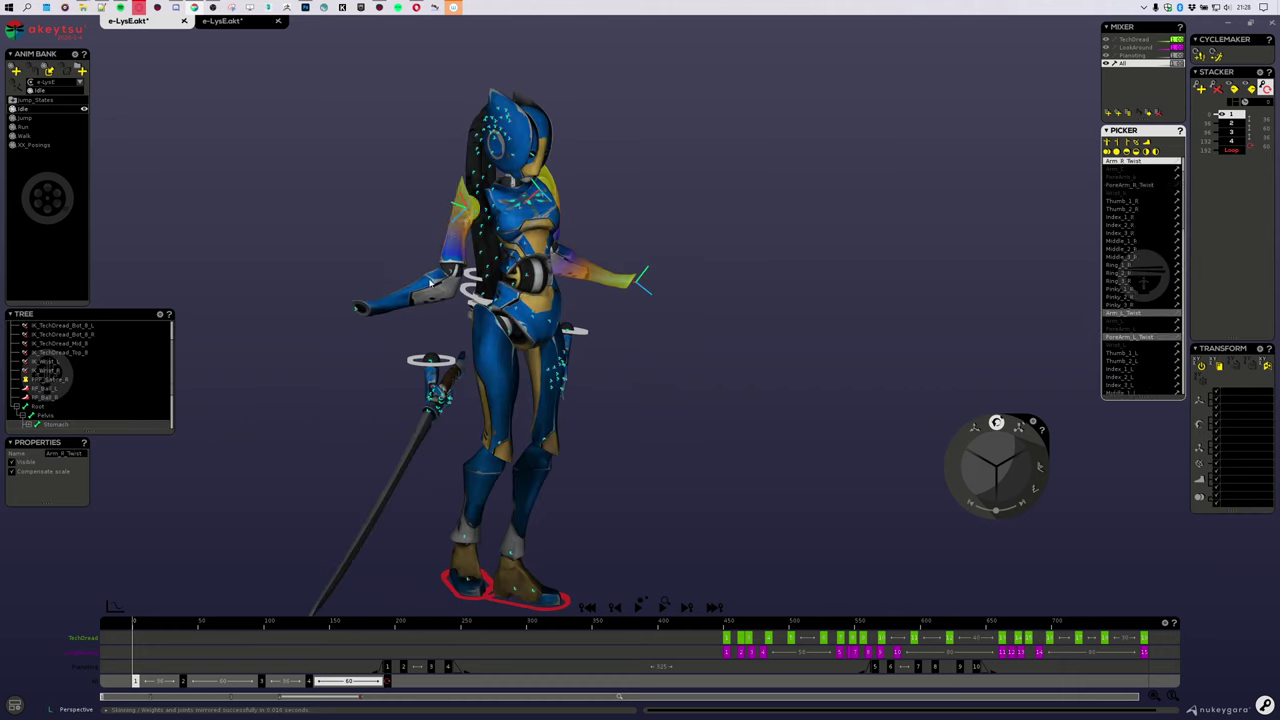
click(381, 310)
middle_drag(381, 310, 812, 326)
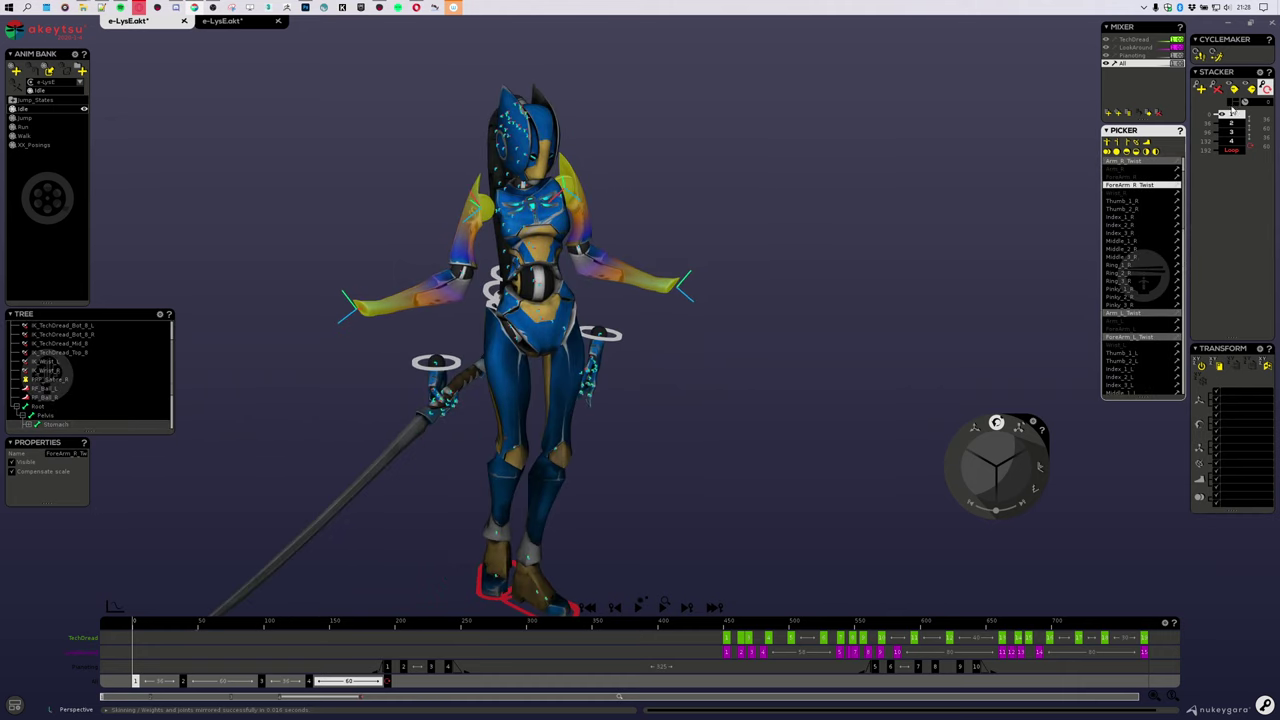
Step: Select all poses of the All layer, key the four arm twist joints in them, and activate the Pianoting layer
click(1231, 104)
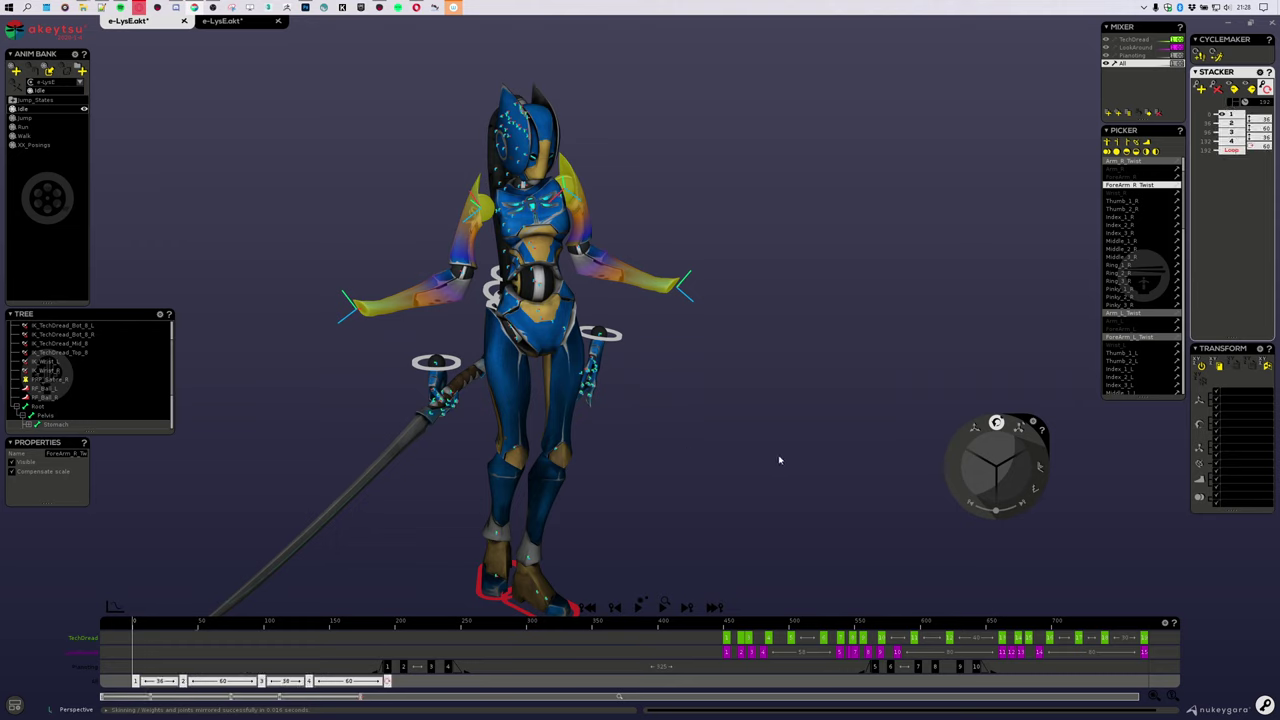
click(1179, 318)
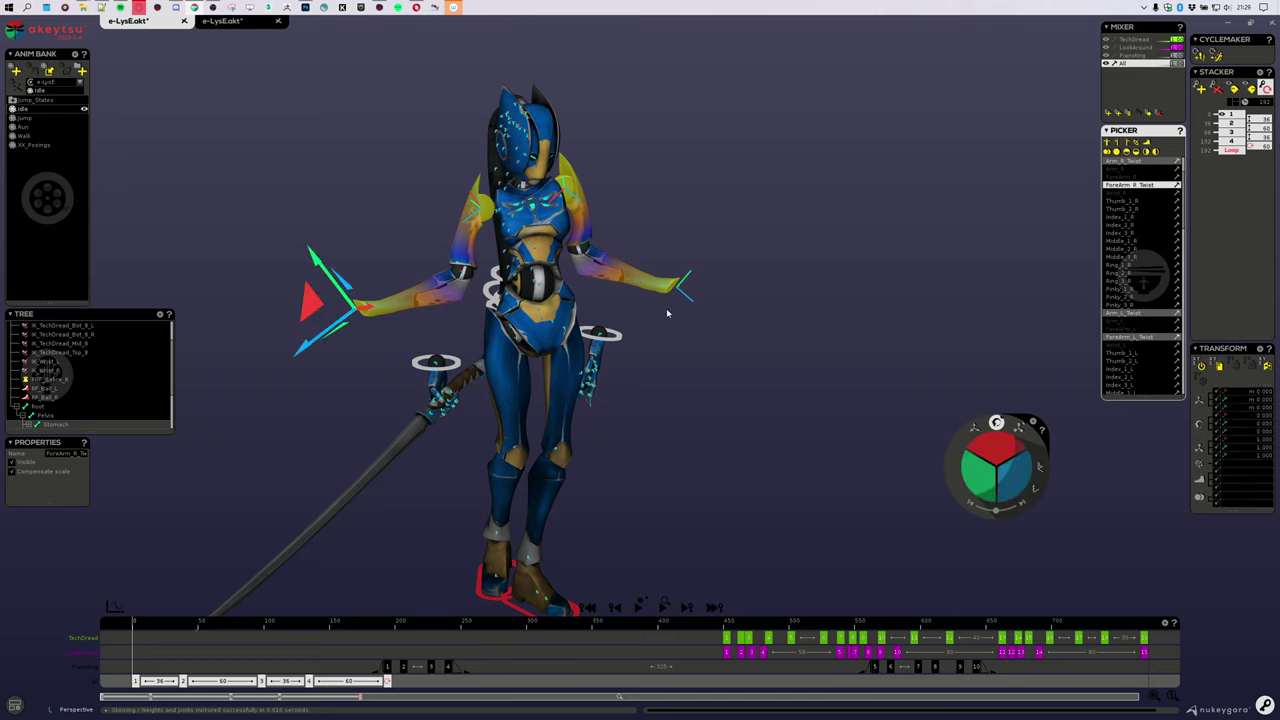
middle_drag(668, 313, 743, 374)
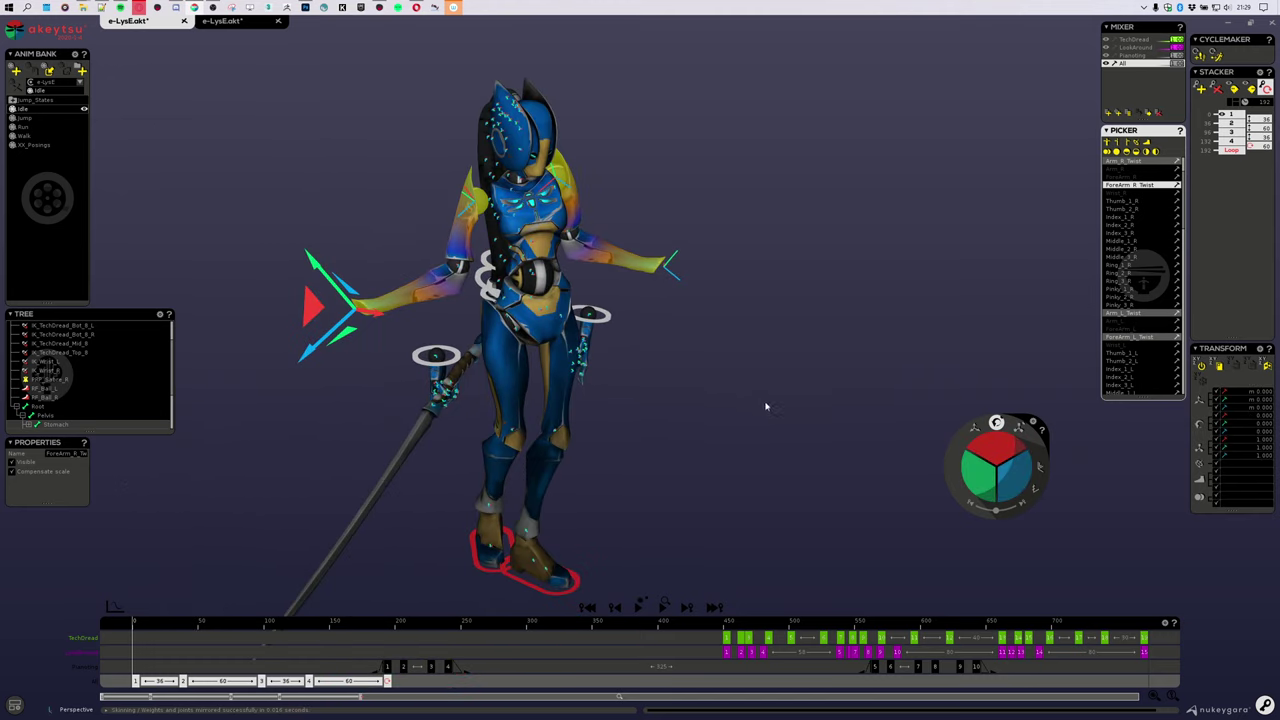
middle_drag(819, 391, 757, 366)
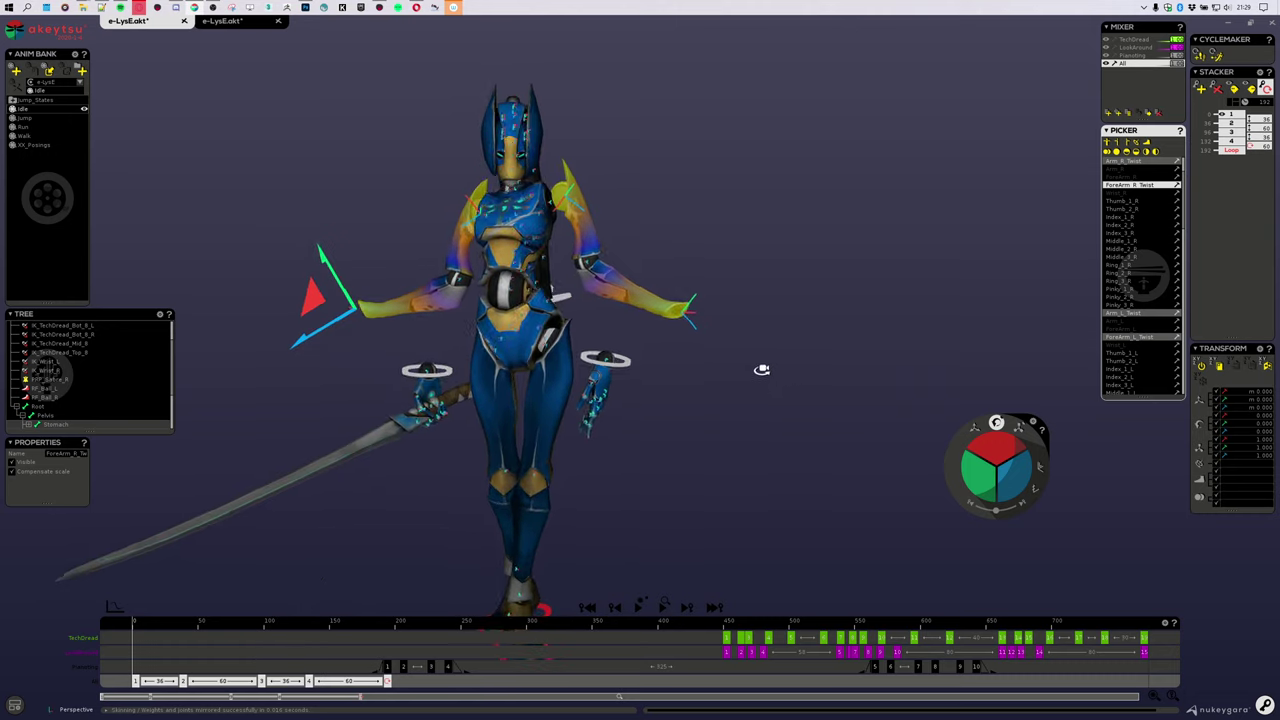
click(1149, 56)
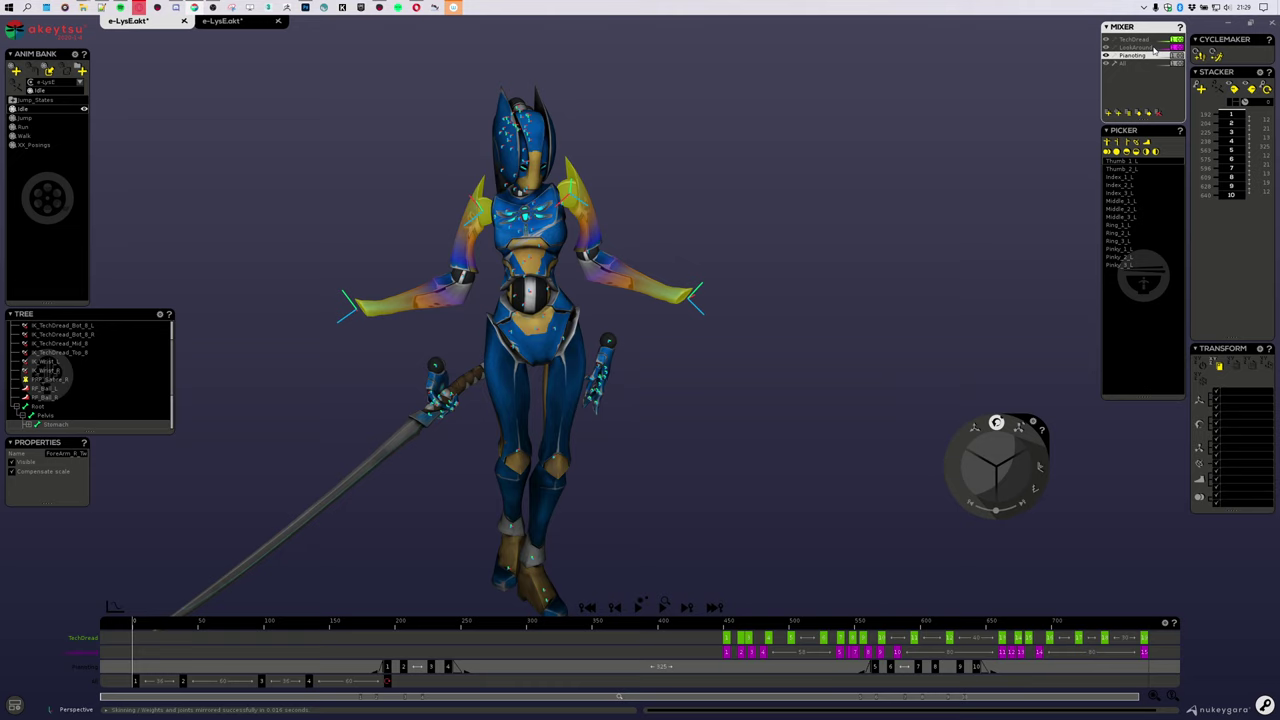
Step: Enable the four arm twist joints in the Pianoting layer and make the All layer active
click(1114, 56)
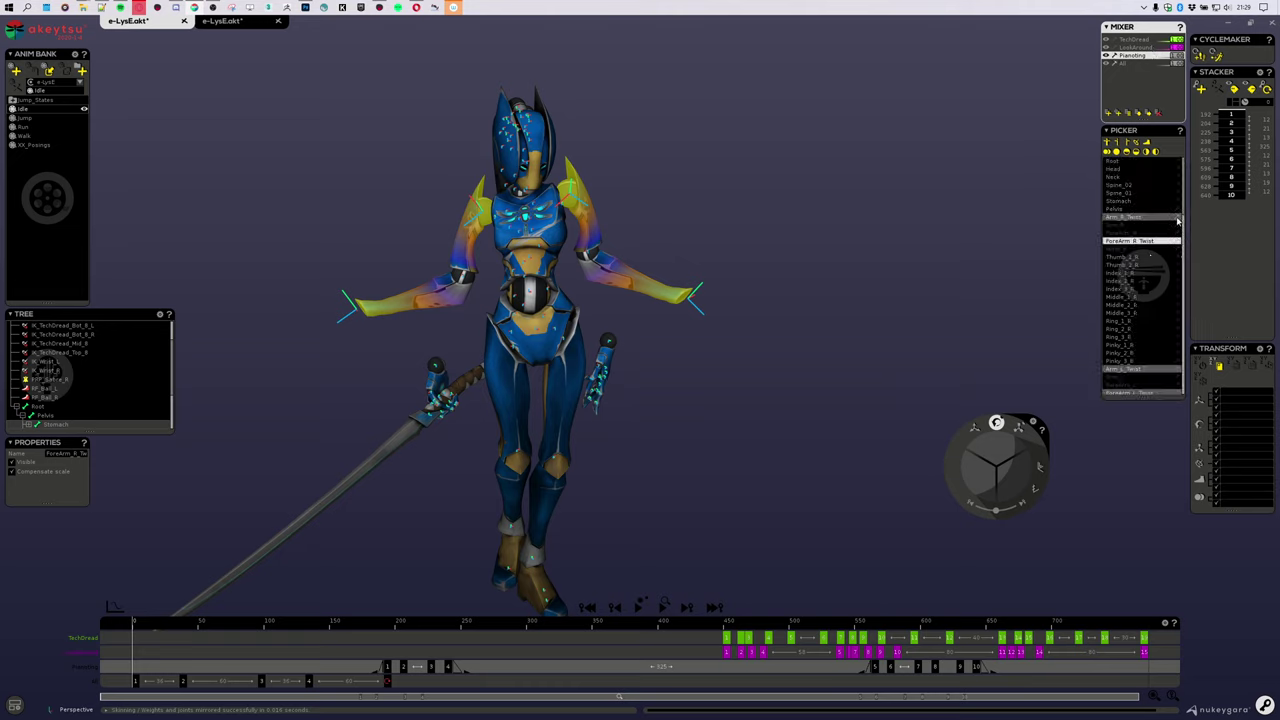
click(1177, 218)
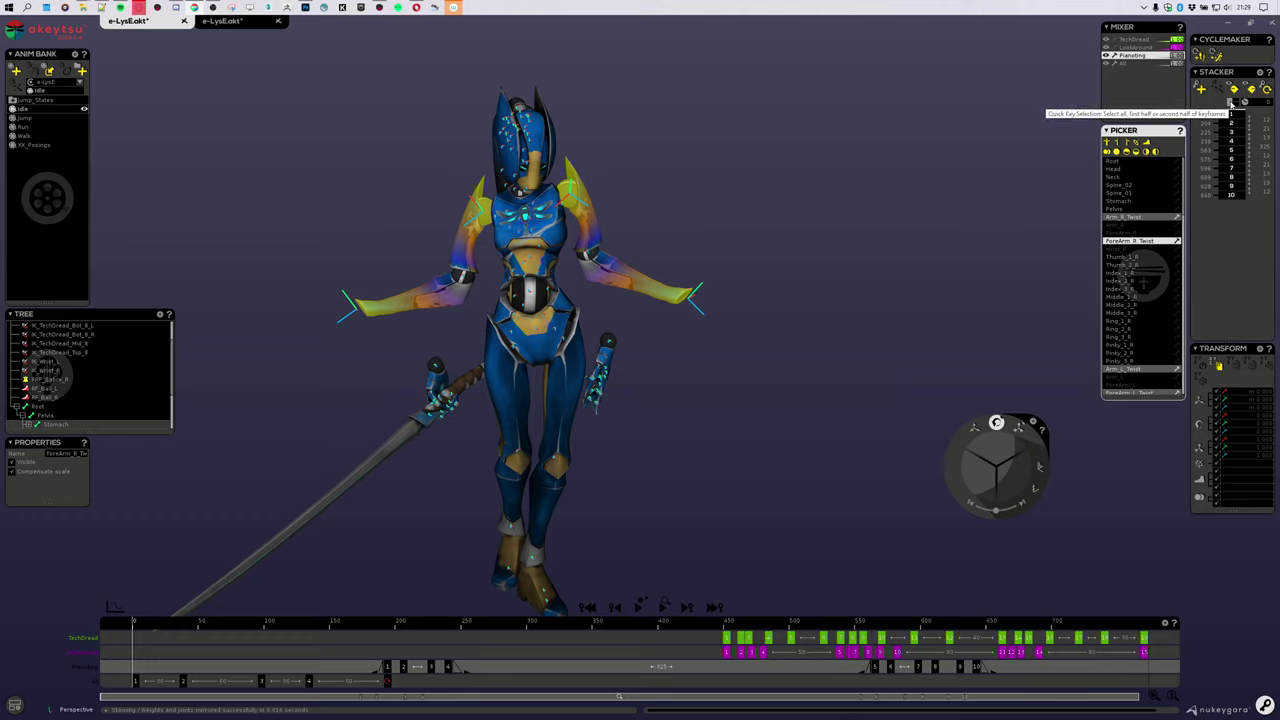
click(1135, 66)
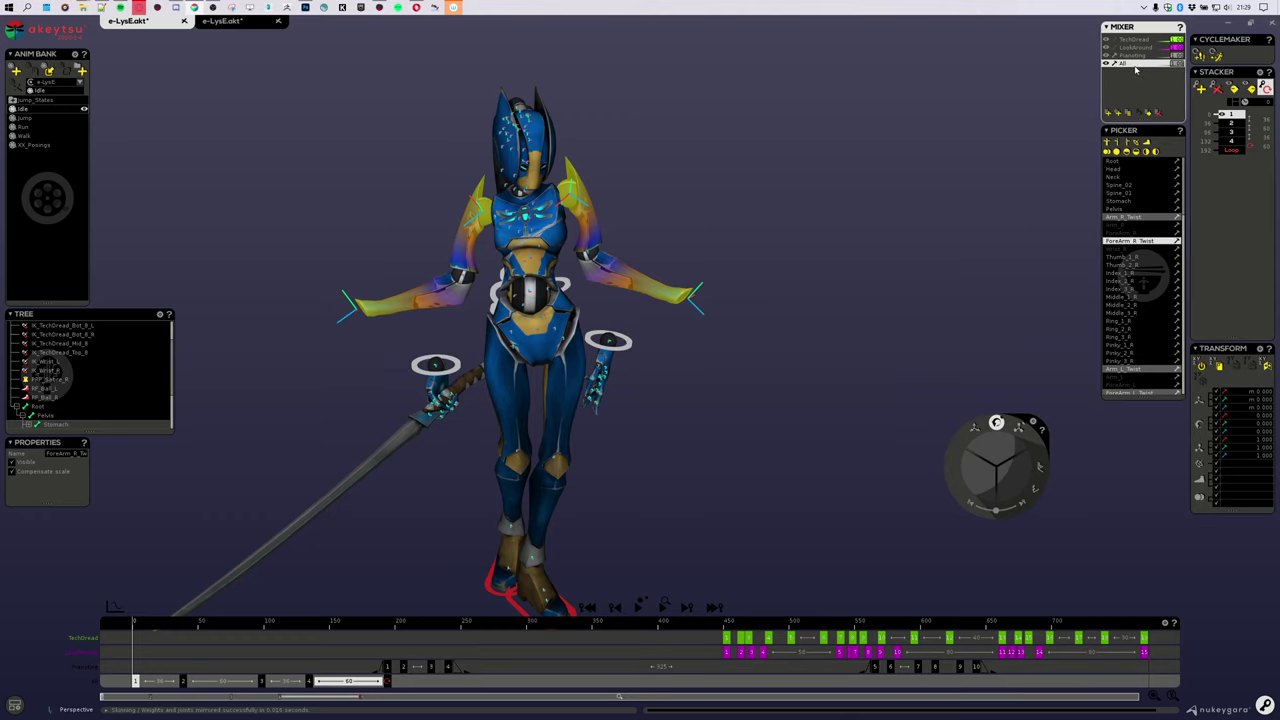
click(1107, 56)
middle_drag(812, 325, 855, 326)
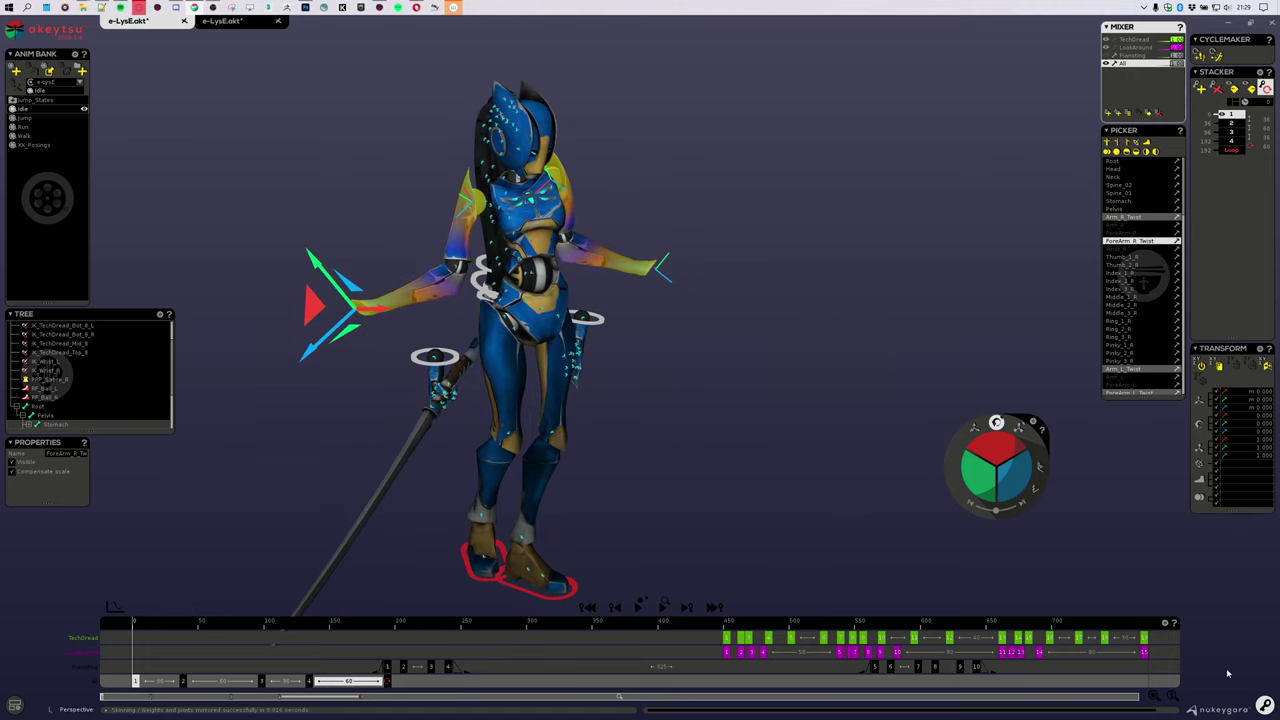
Step: Switch to rig mode and examine the character's Ref Pose from several angles
key(Tab)
click(51, 119)
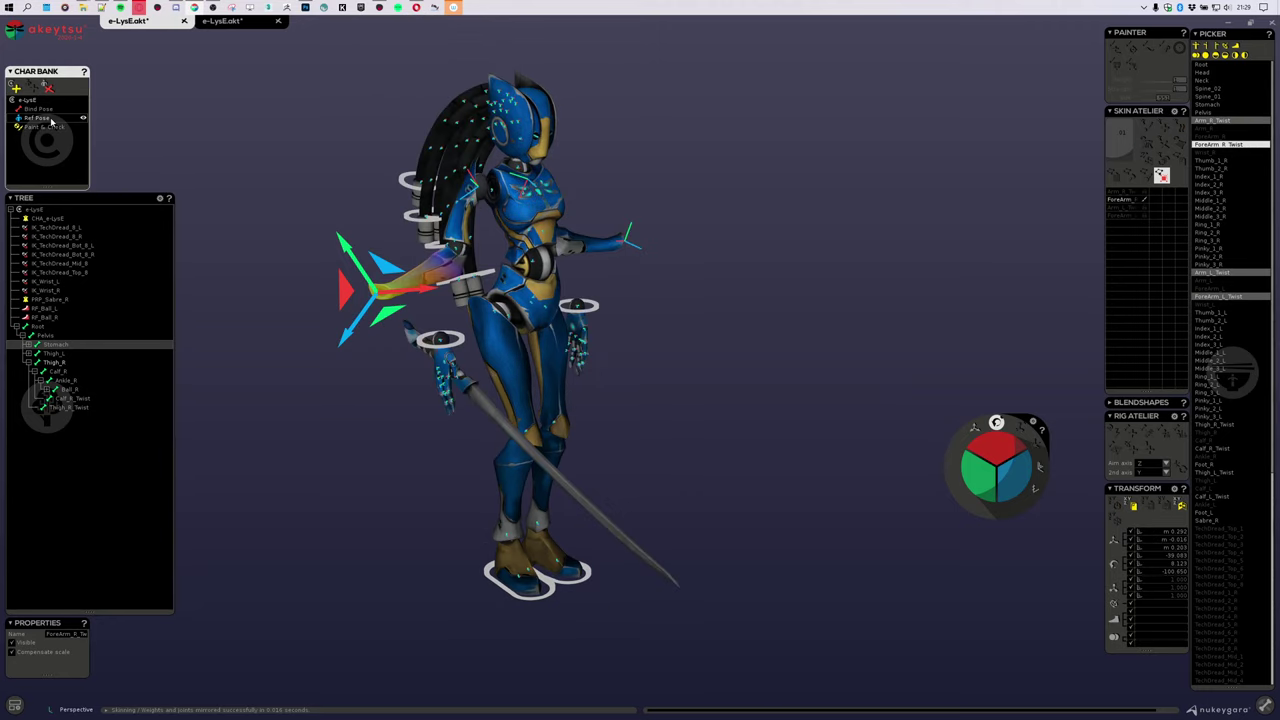
middle_drag(447, 210, 709, 250)
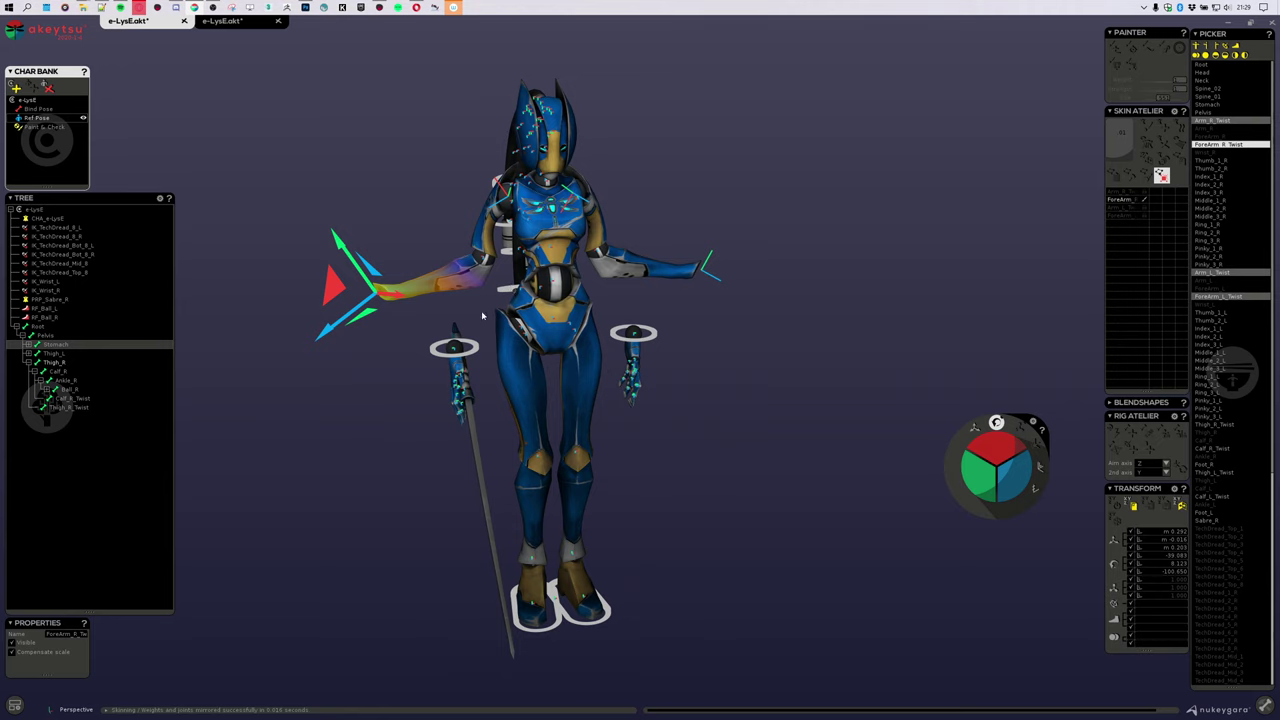
scroll(568, 361, up, 3)
middle_drag(486, 314, 590, 298)
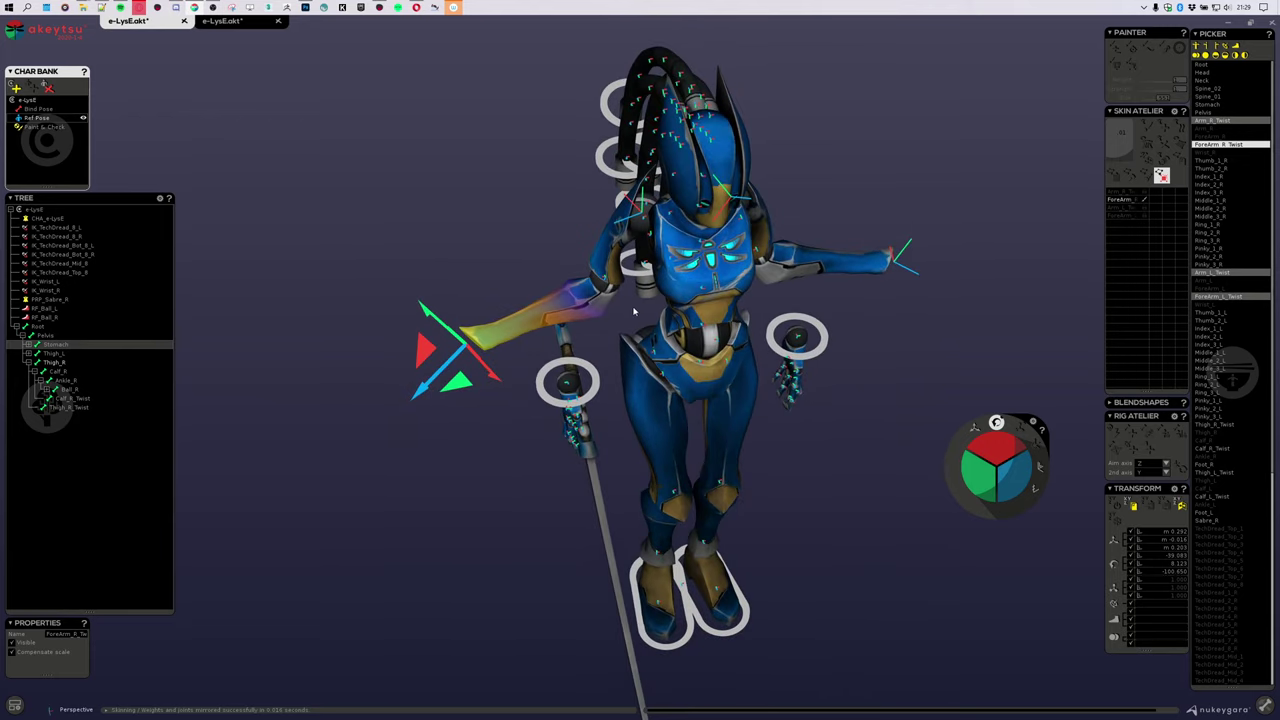
middle_drag(653, 337, 798, 410)
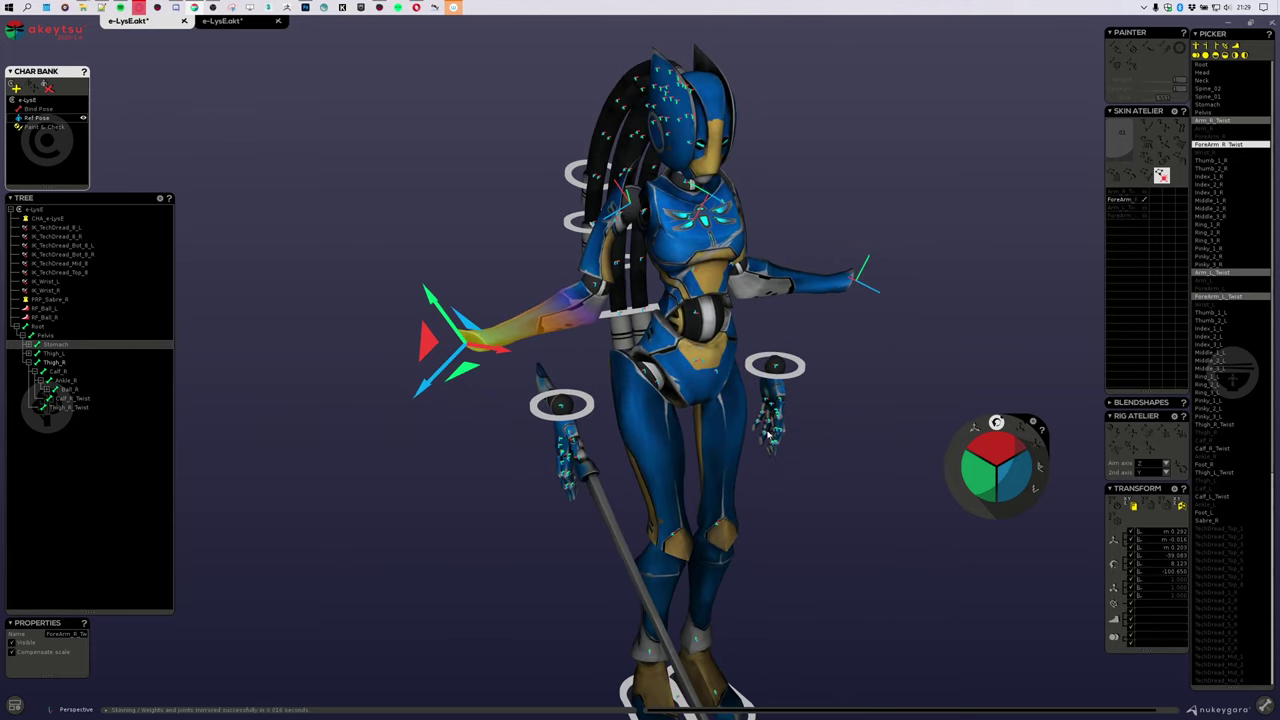
middle_drag(599, 314, 636, 387)
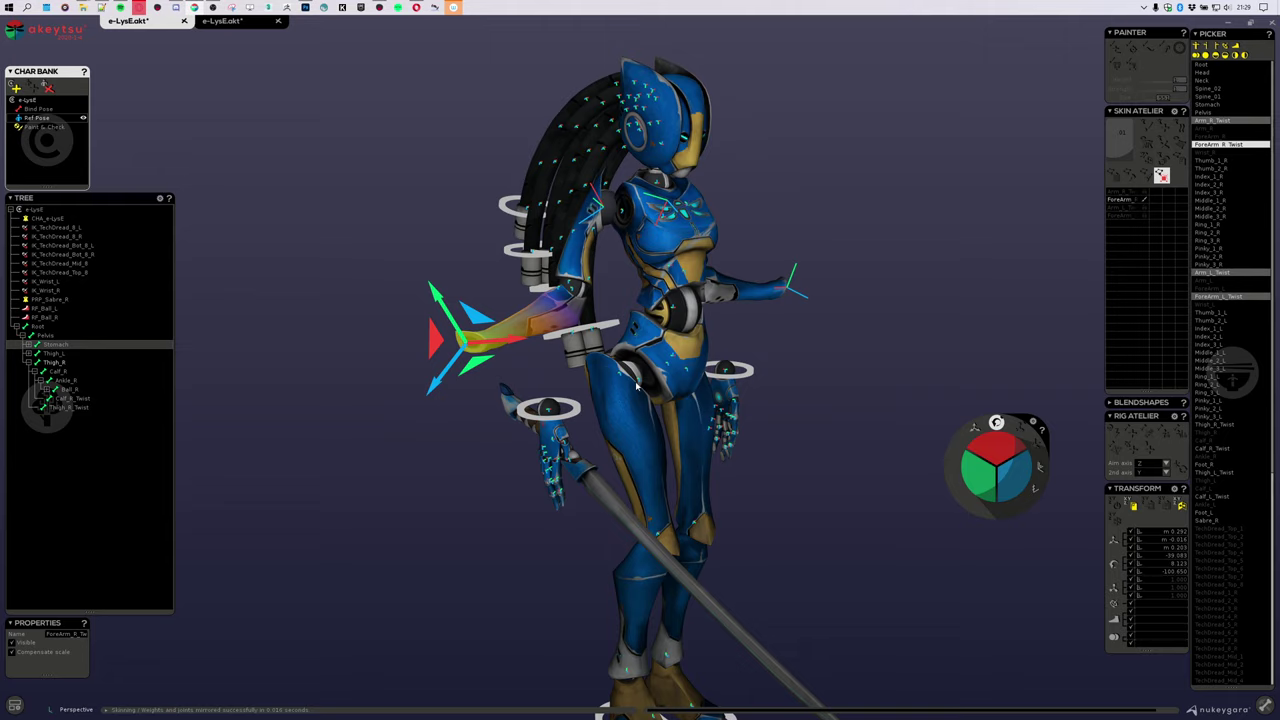
Step: Show the joints and compare the skeleton in the Ref Pose with the Idle animation
key(j)
middle_drag(638, 345, 649, 158)
middle_drag(706, 622, 762, 320)
middle_drag(690, 337, 687, 432)
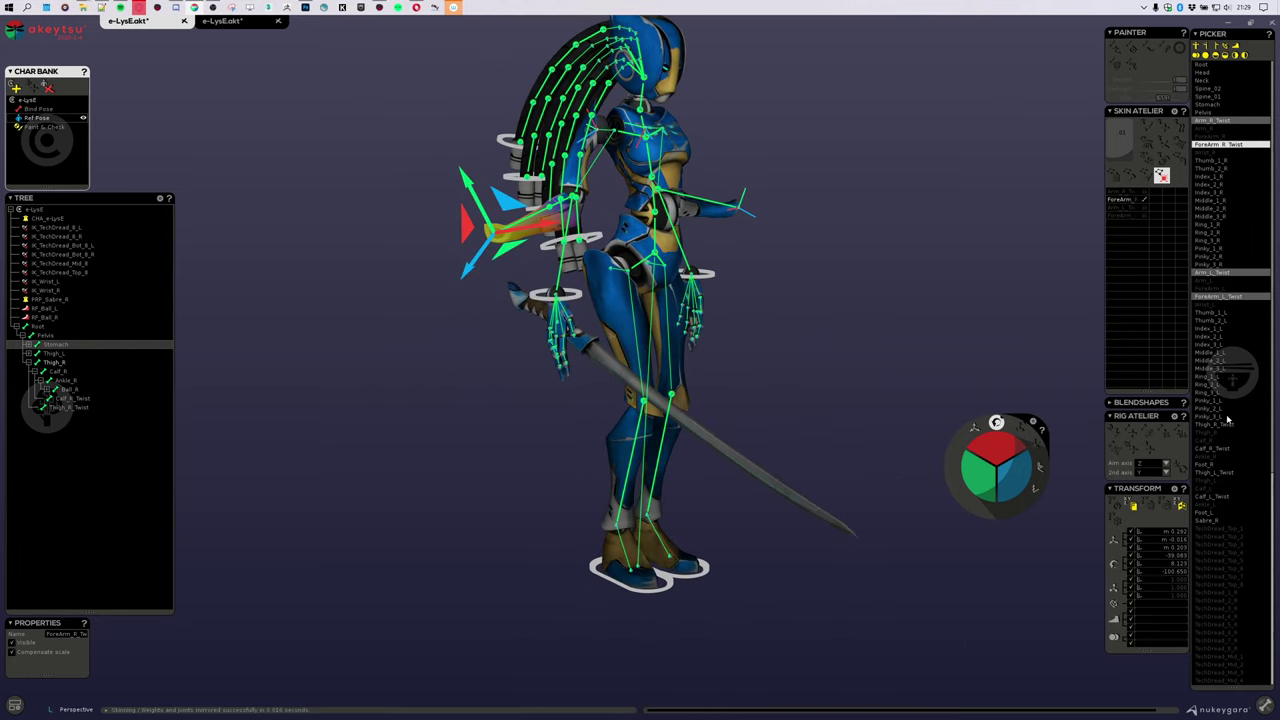
middle_drag(838, 324, 919, 335)
scroll(729, 121, down, 3)
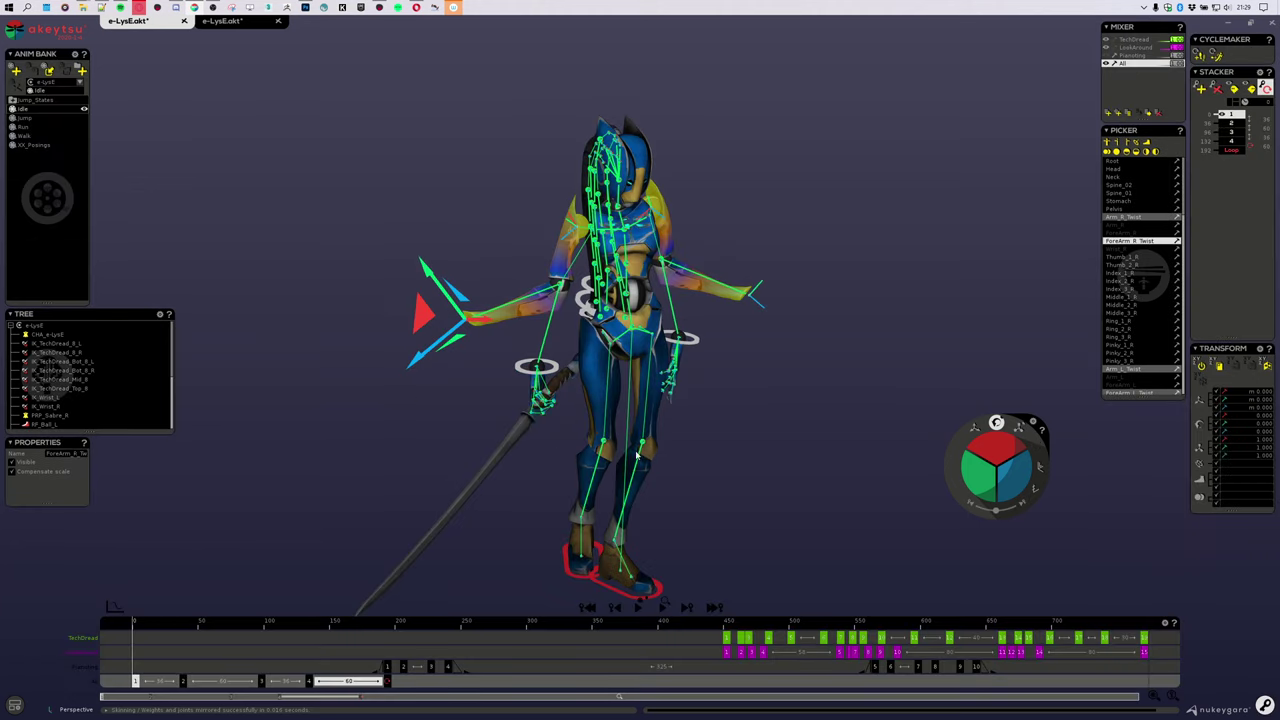
Step: Create a new animation for the character and keep its default name
middle_drag(490, 125, 621, 99)
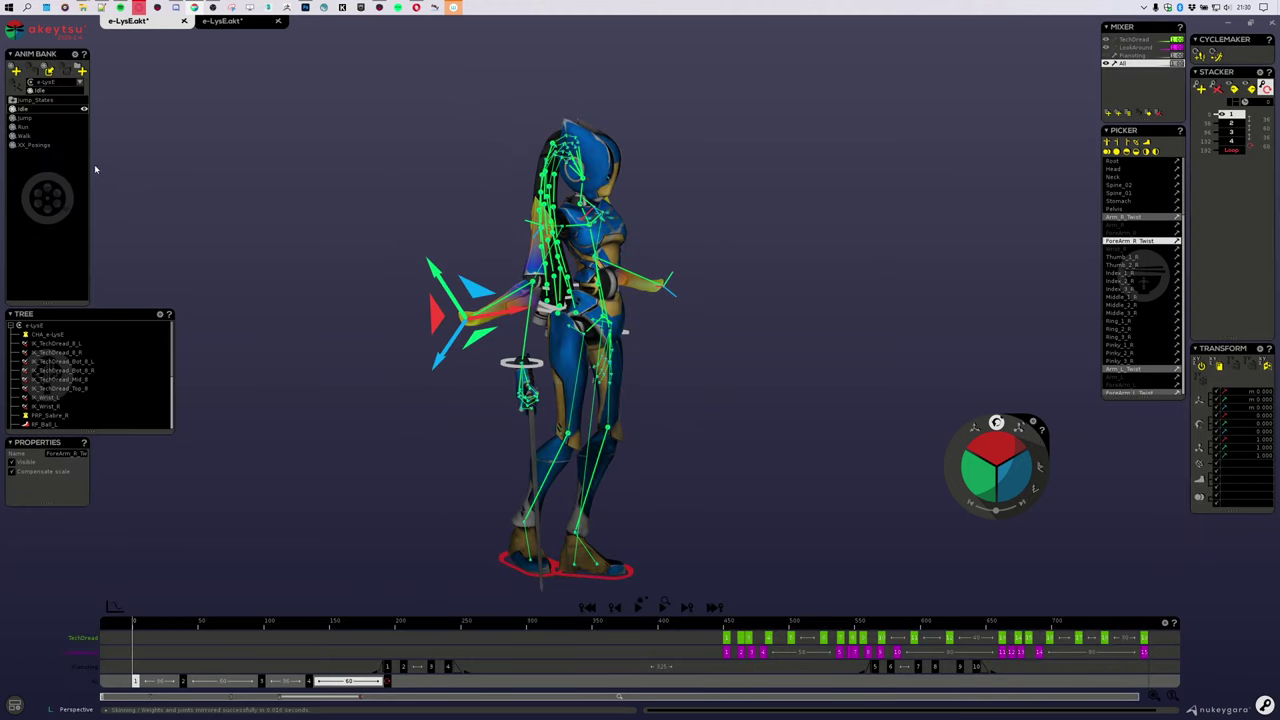
click(15, 72)
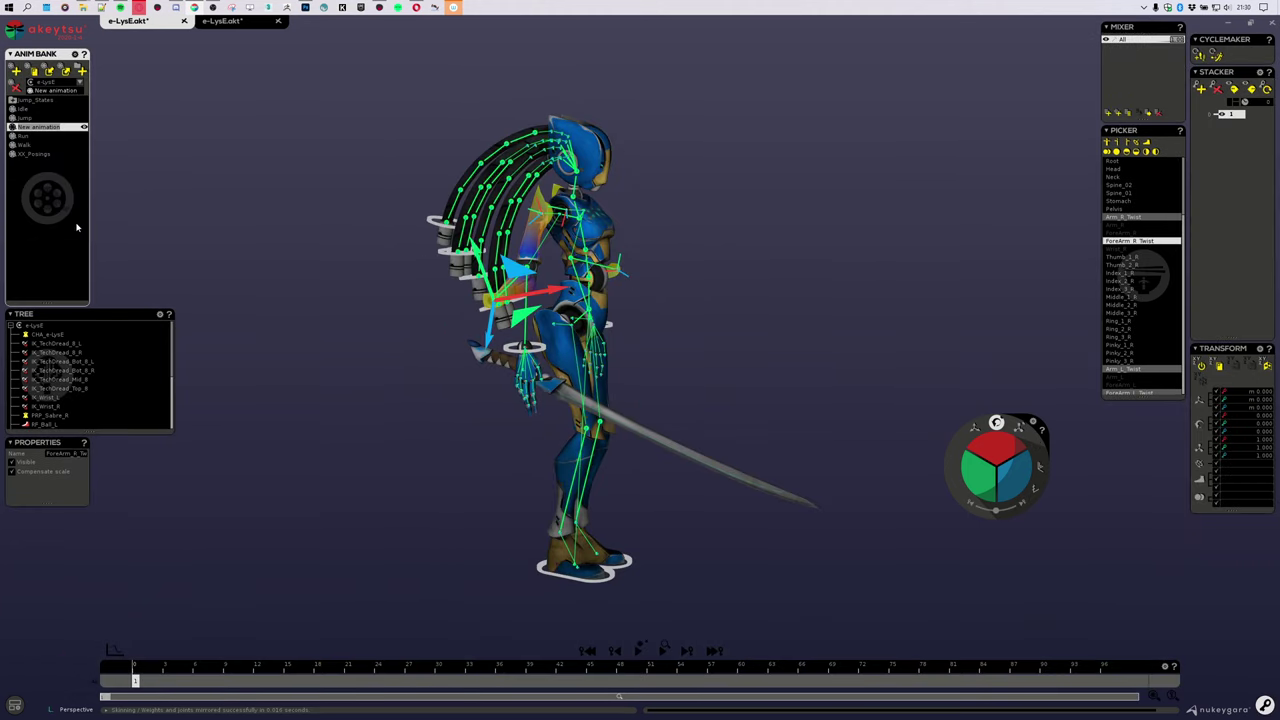
click(77, 228)
middle_drag(308, 222, 217, 214)
middle_drag(710, 175, 798, 203)
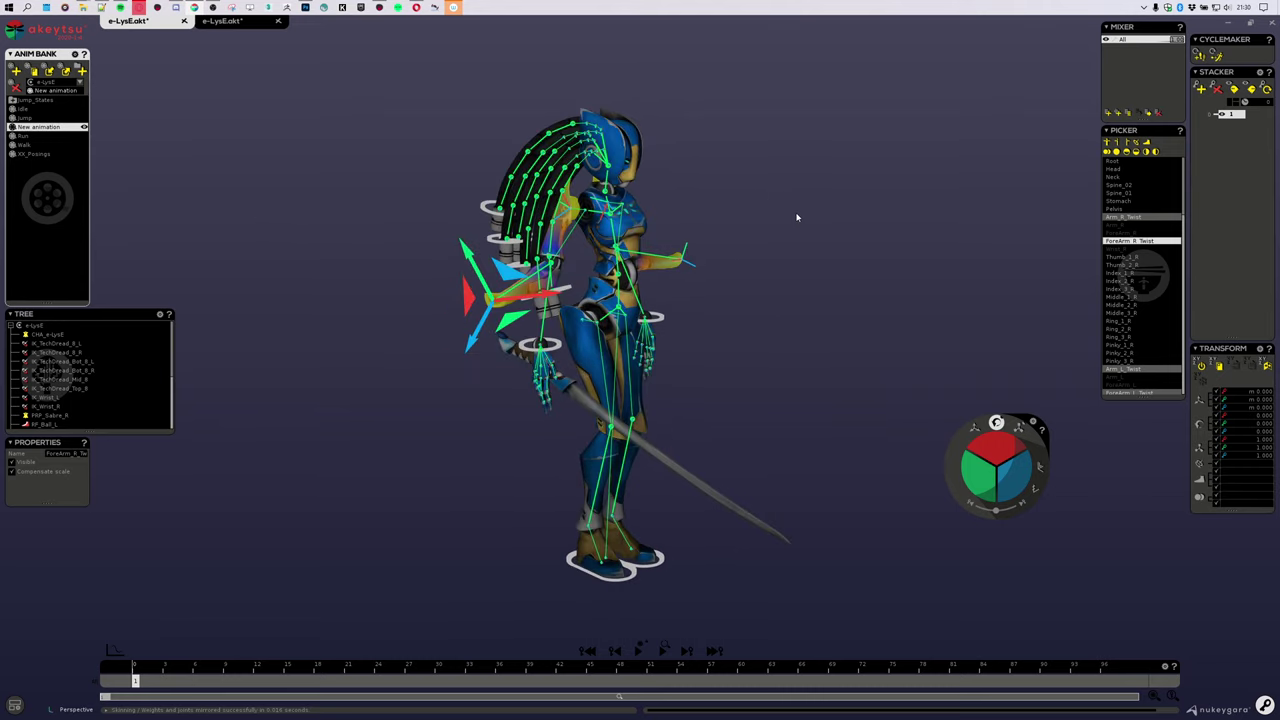
Step: Return to rig mode and delete the Ref Pose from the character
click(1261, 705)
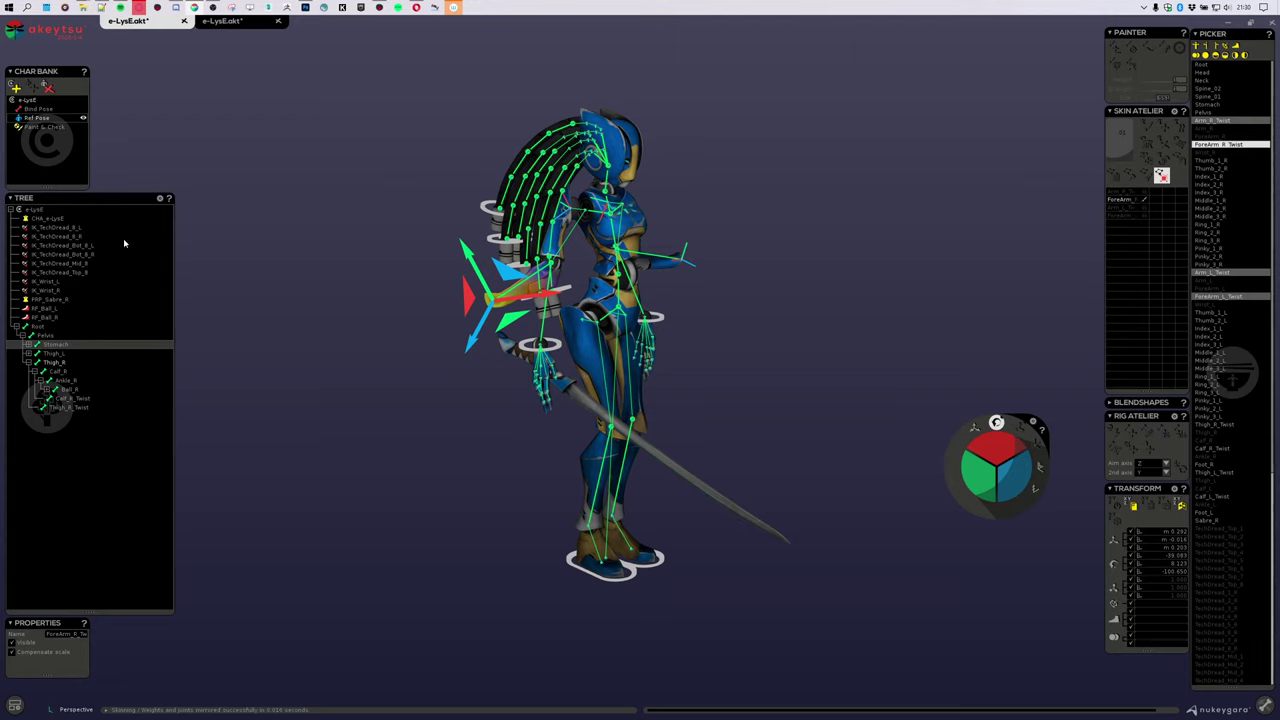
click(47, 117)
click(49, 88)
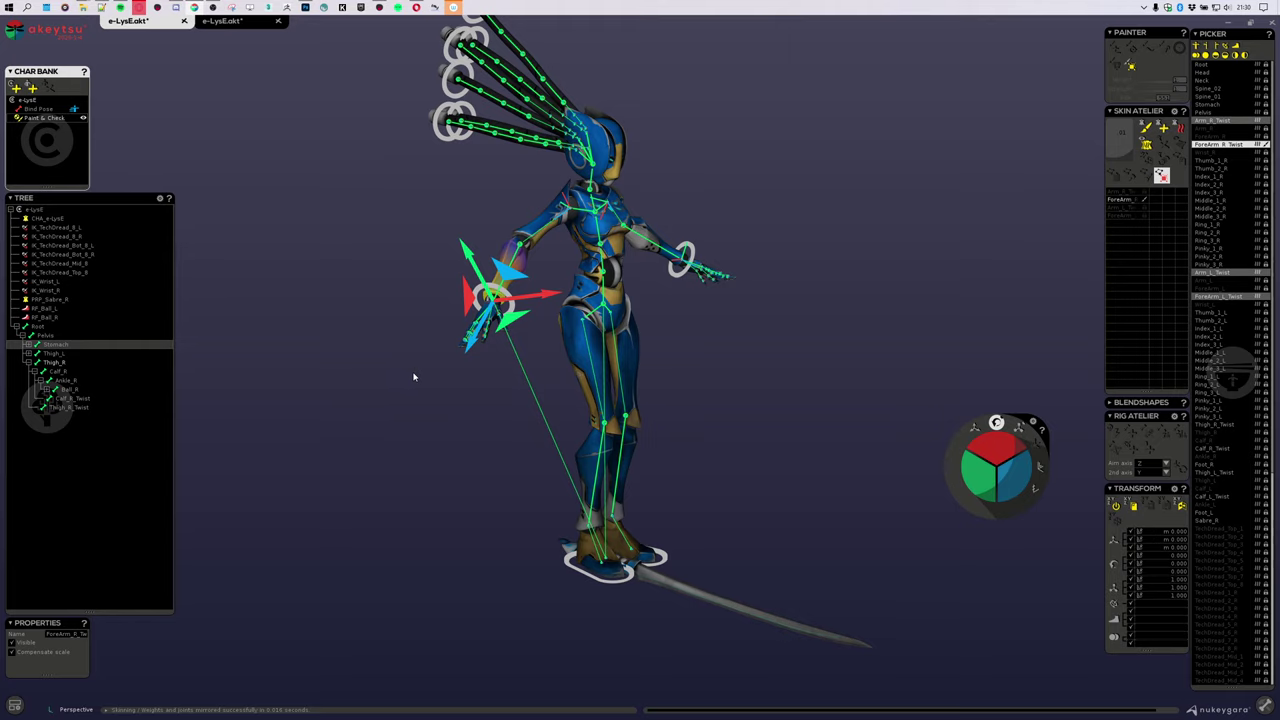
Step: Select every element of the rig, switch to animation mode and convert the animations to the modified reference pose
alt+drag(700, 274, 640, 340)
scroll(603, 491, up, 3)
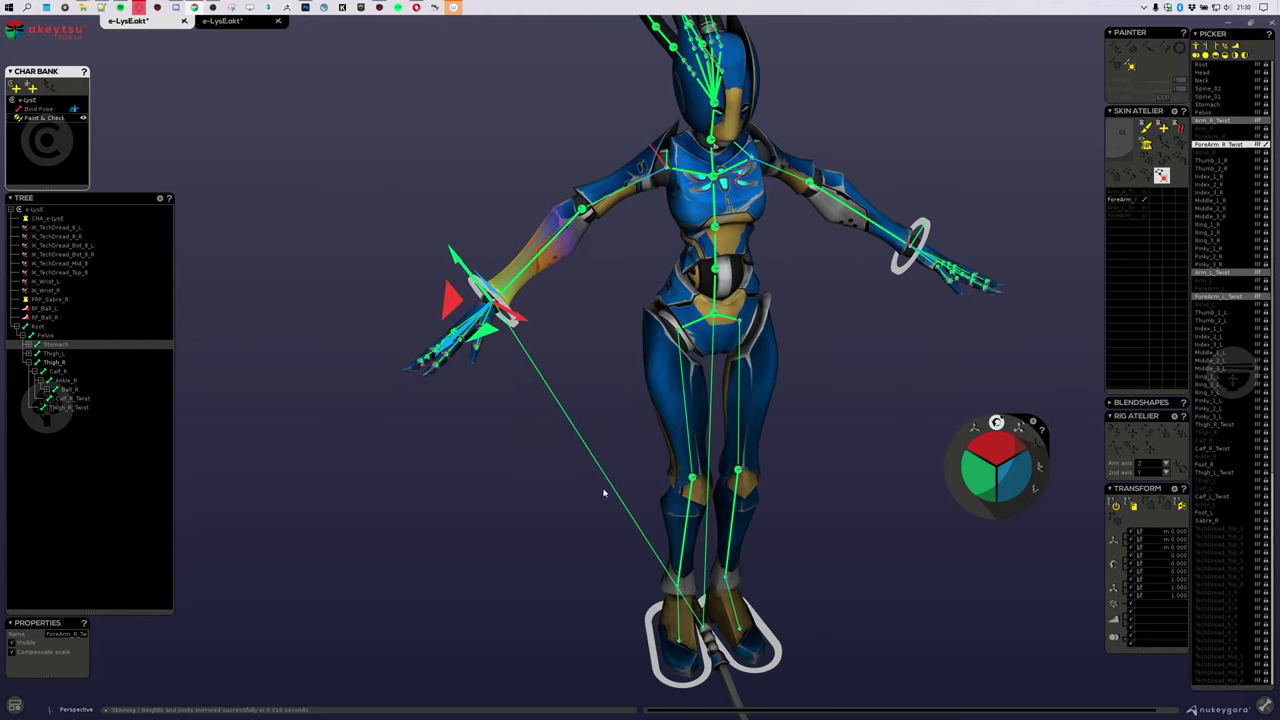
alt+drag(603, 491, 690, 467)
middle_drag(690, 465, 703, 316)
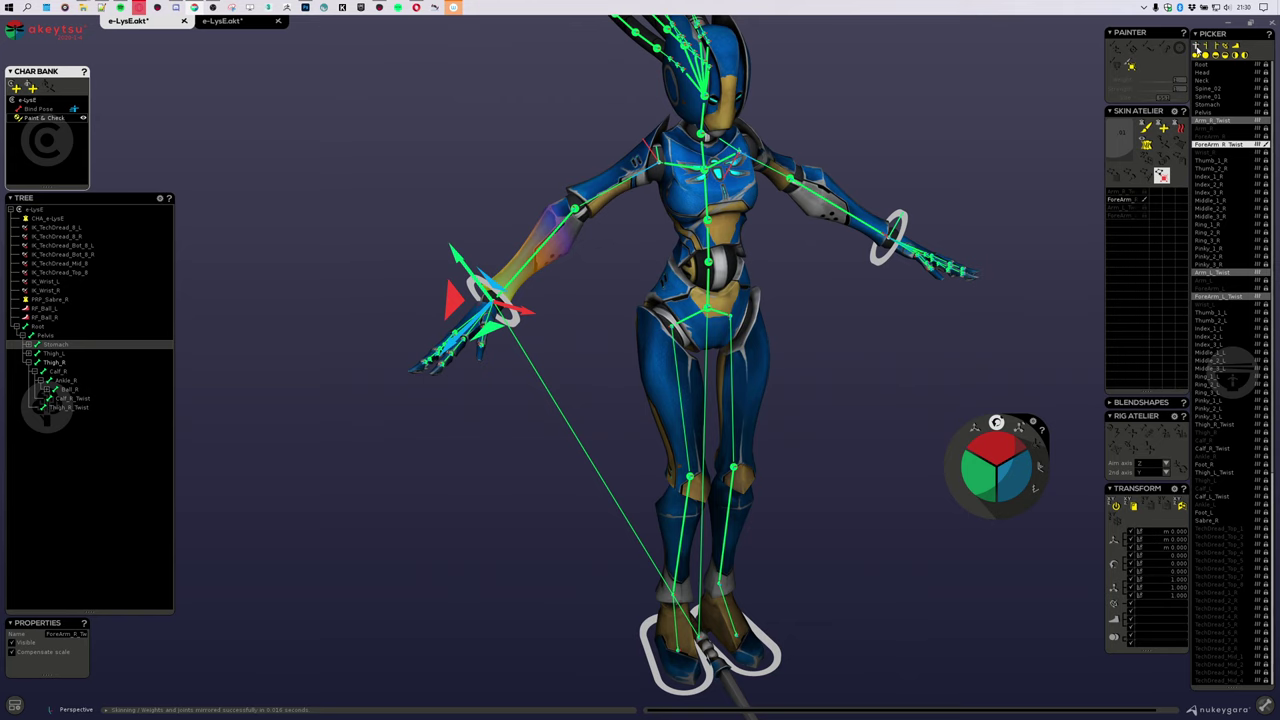
click(1196, 47)
middle_drag(815, 322, 746, 351)
key(w)
key(Tab)
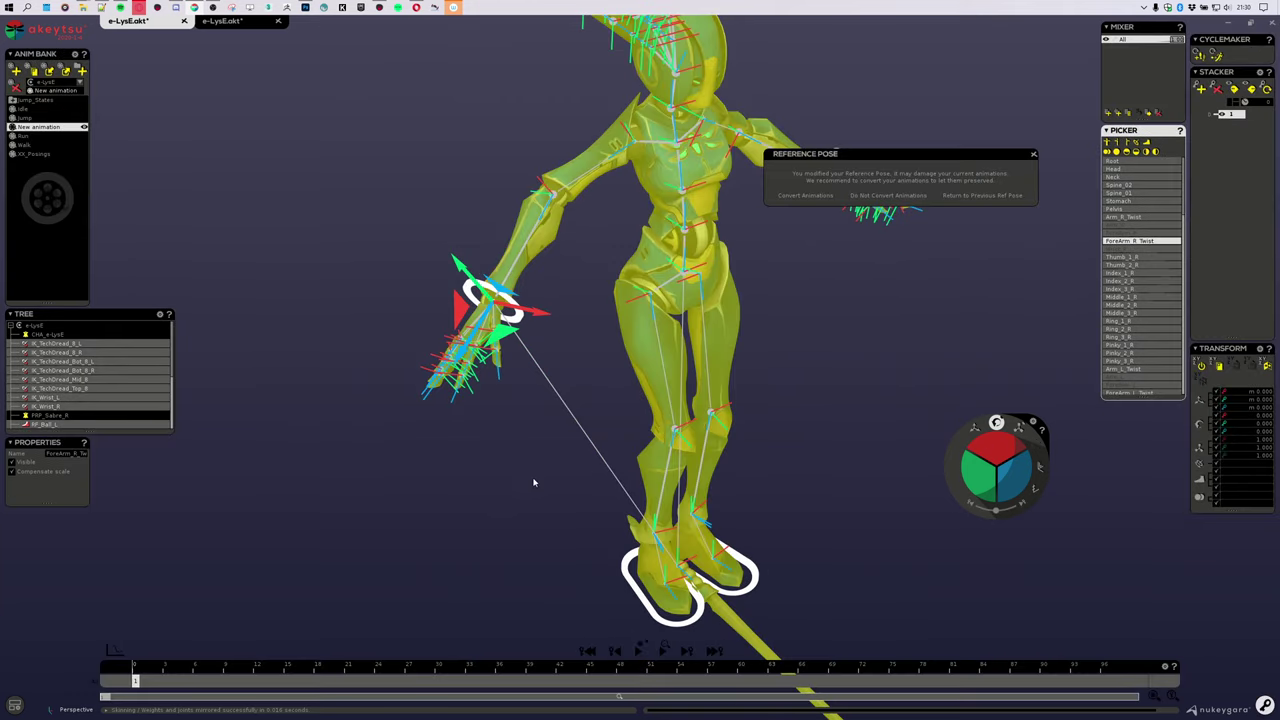
click(805, 197)
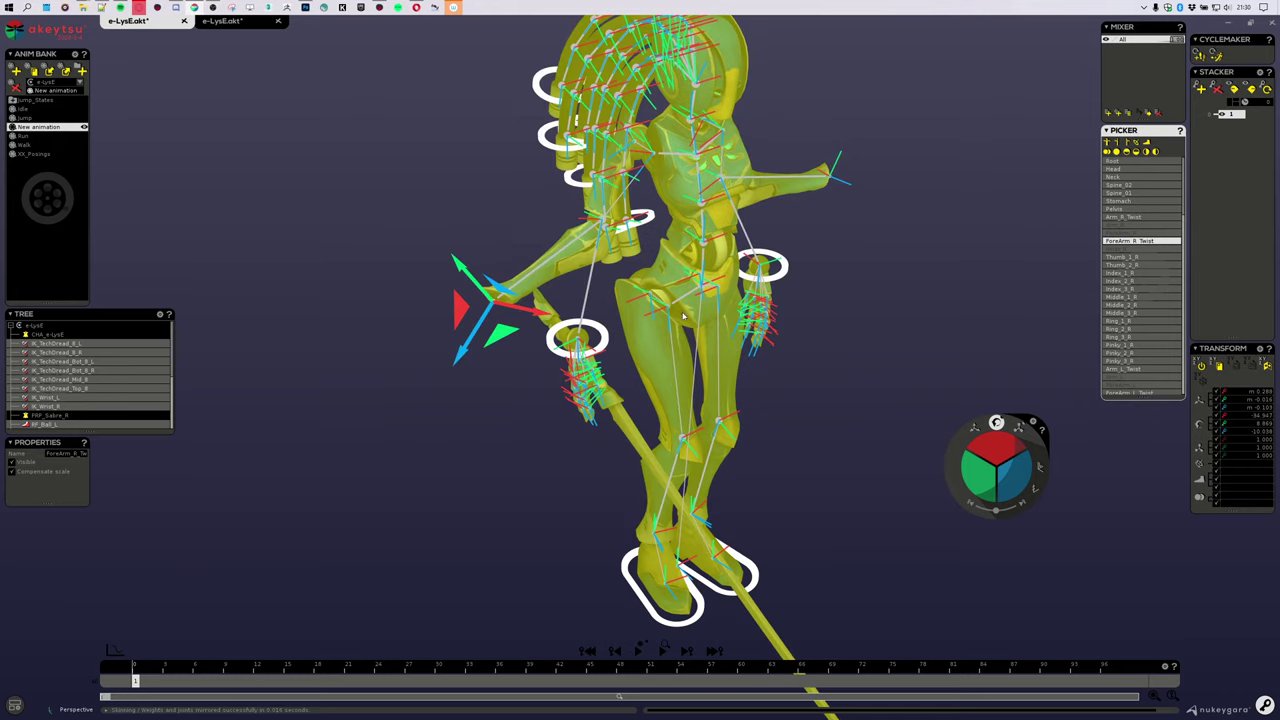
Step: Copy the whole rig's pose from the new animation and paste it onto the character in the Paint & Check stage
middle_drag(683, 316, 660, 370)
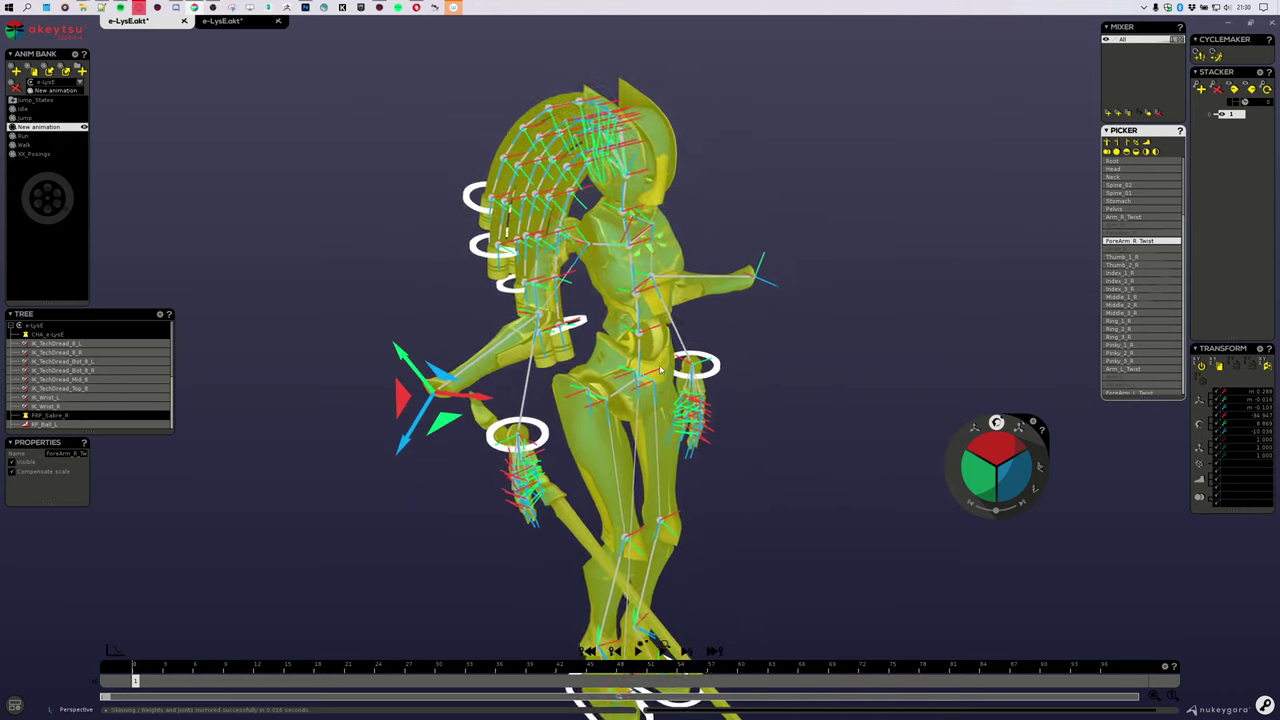
scroll(771, 176, up, 3)
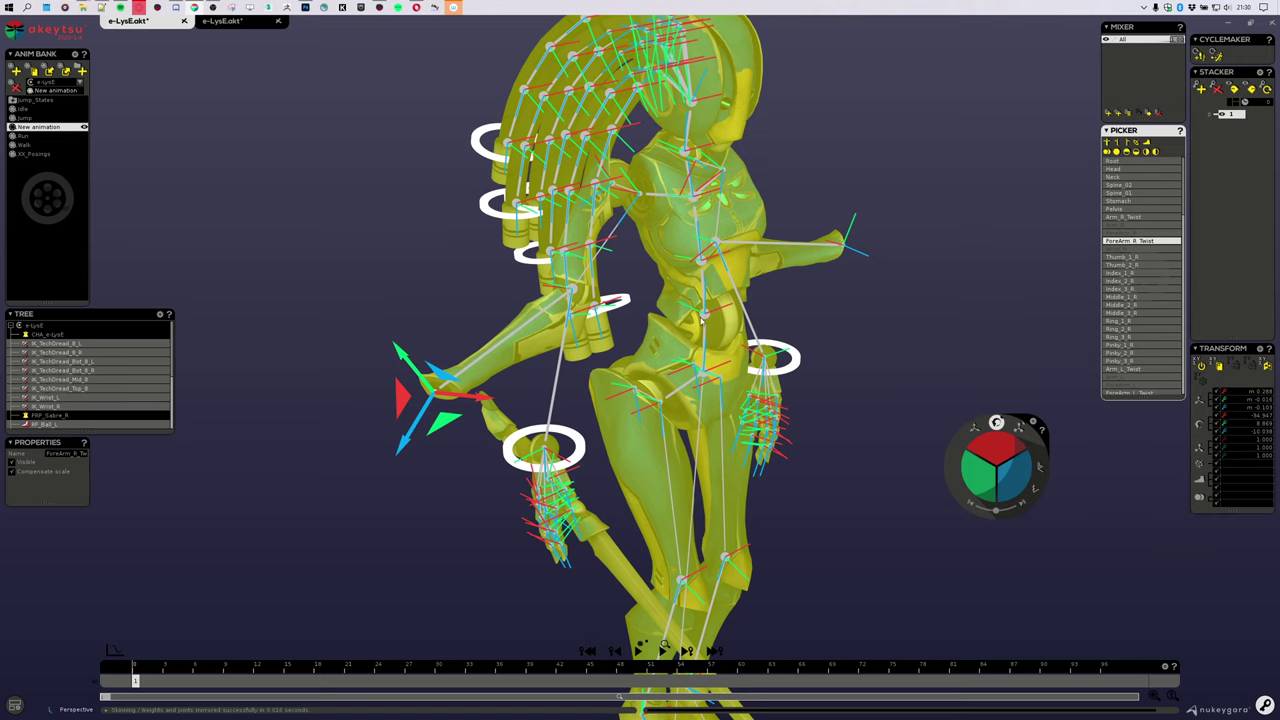
middle_drag(703, 319, 633, 308)
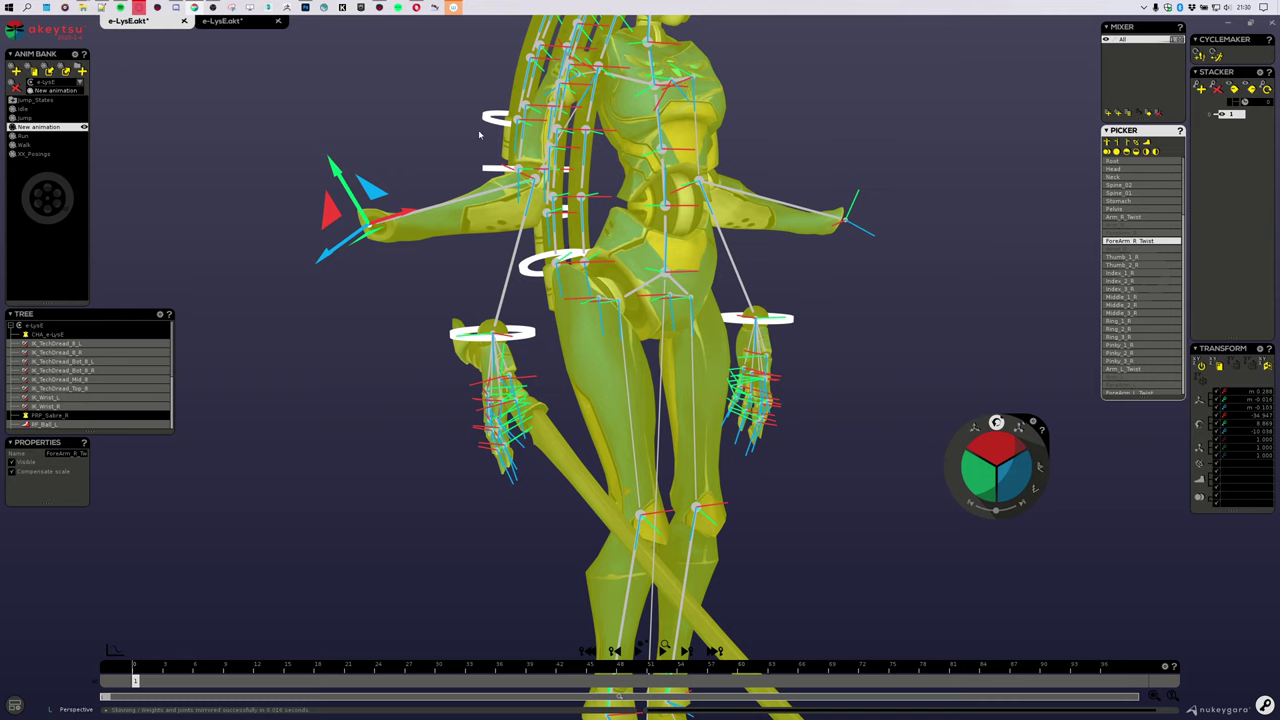
scroll(662, 231, down, 3)
middle_drag(662, 231, 557, 350)
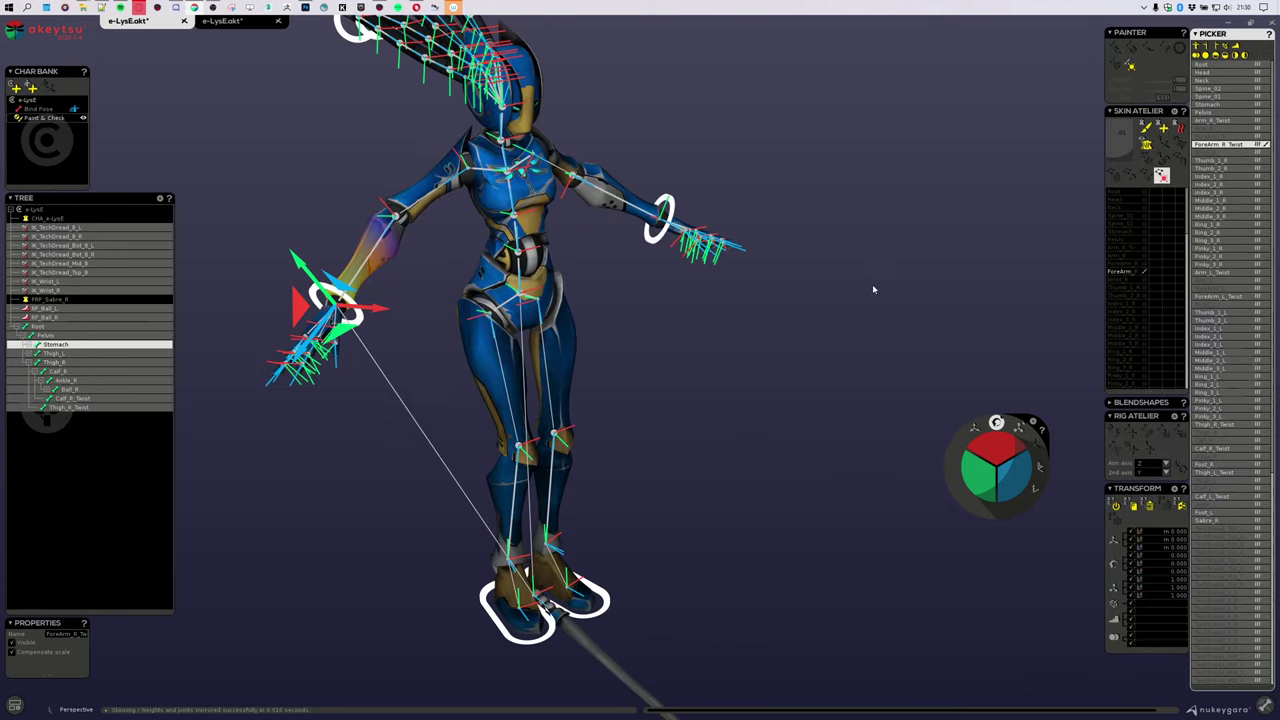
middle_drag(388, 457, 477, 459)
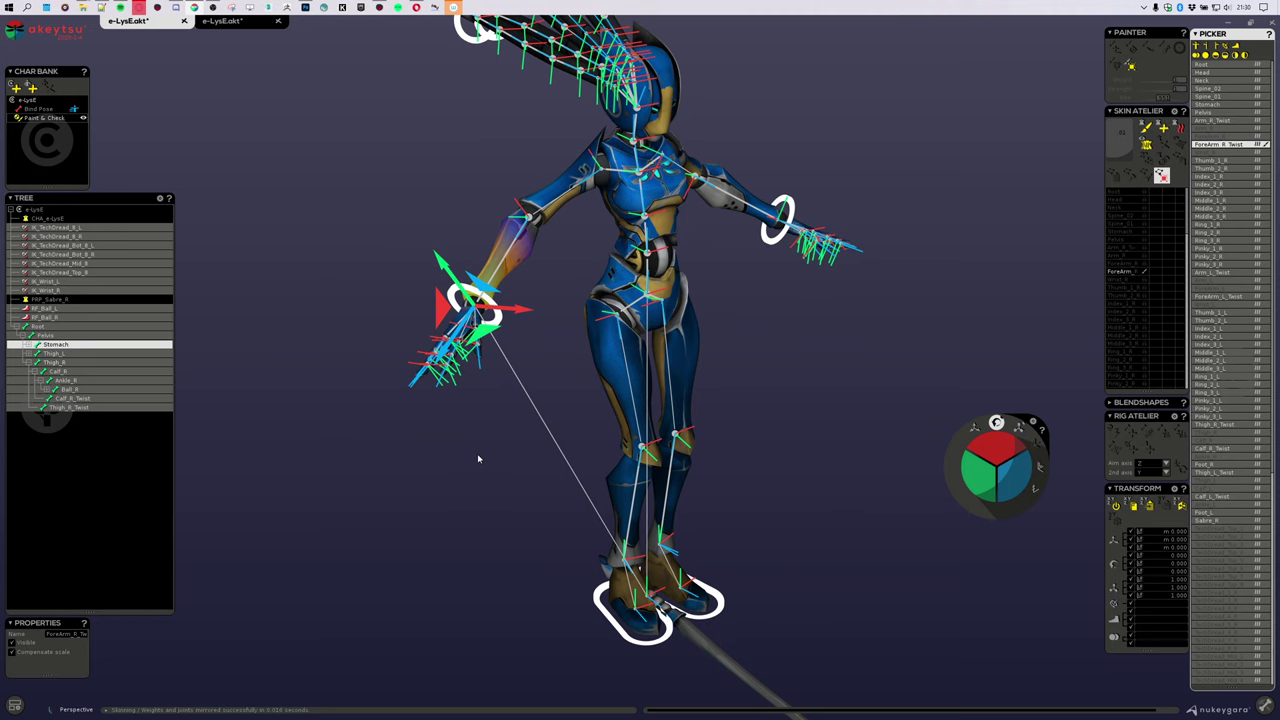
key(ctrl+z)
scroll(531, 304, up, 4)
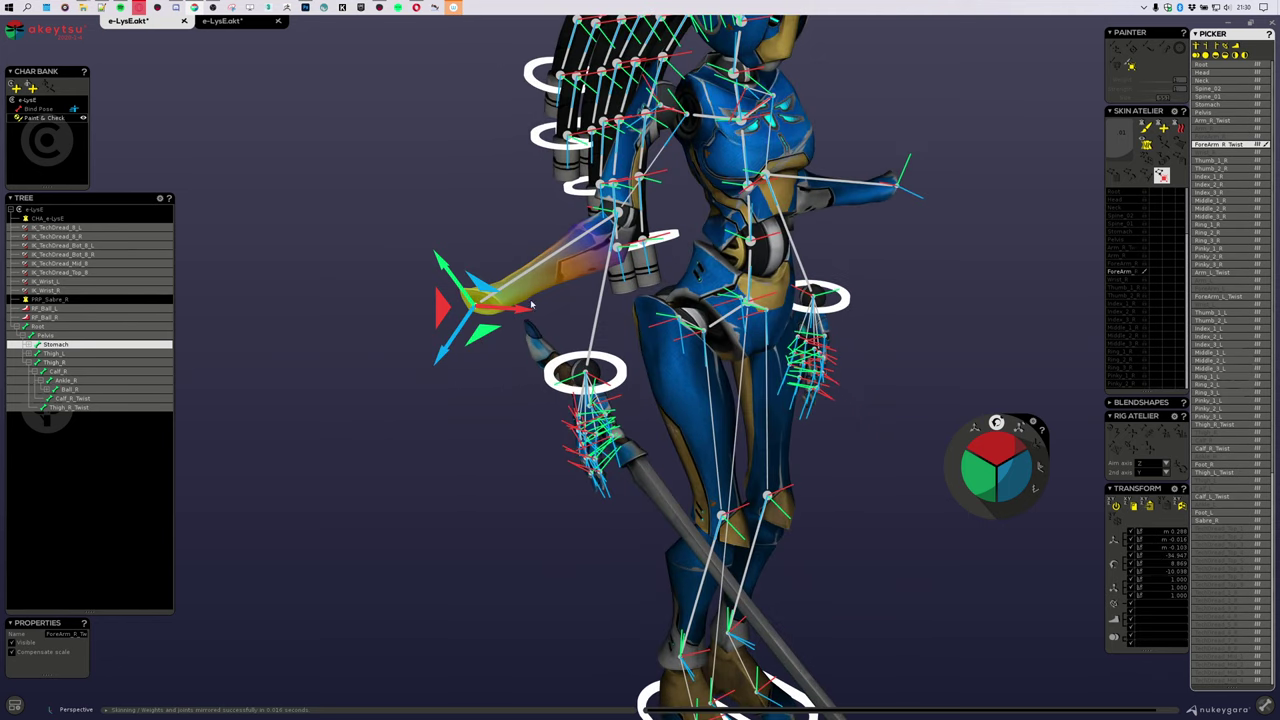
Step: Select only the right forearm twist joint and hide the joint display
click(545, 298)
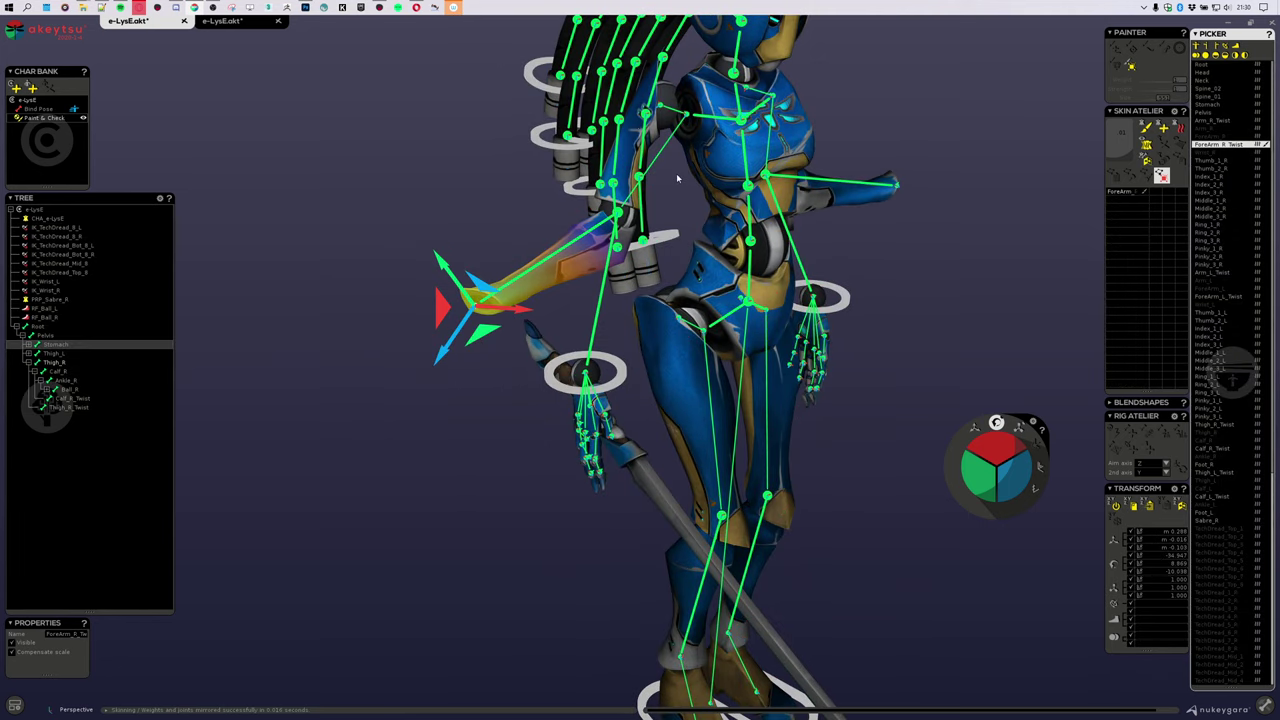
key(j)
key(j)
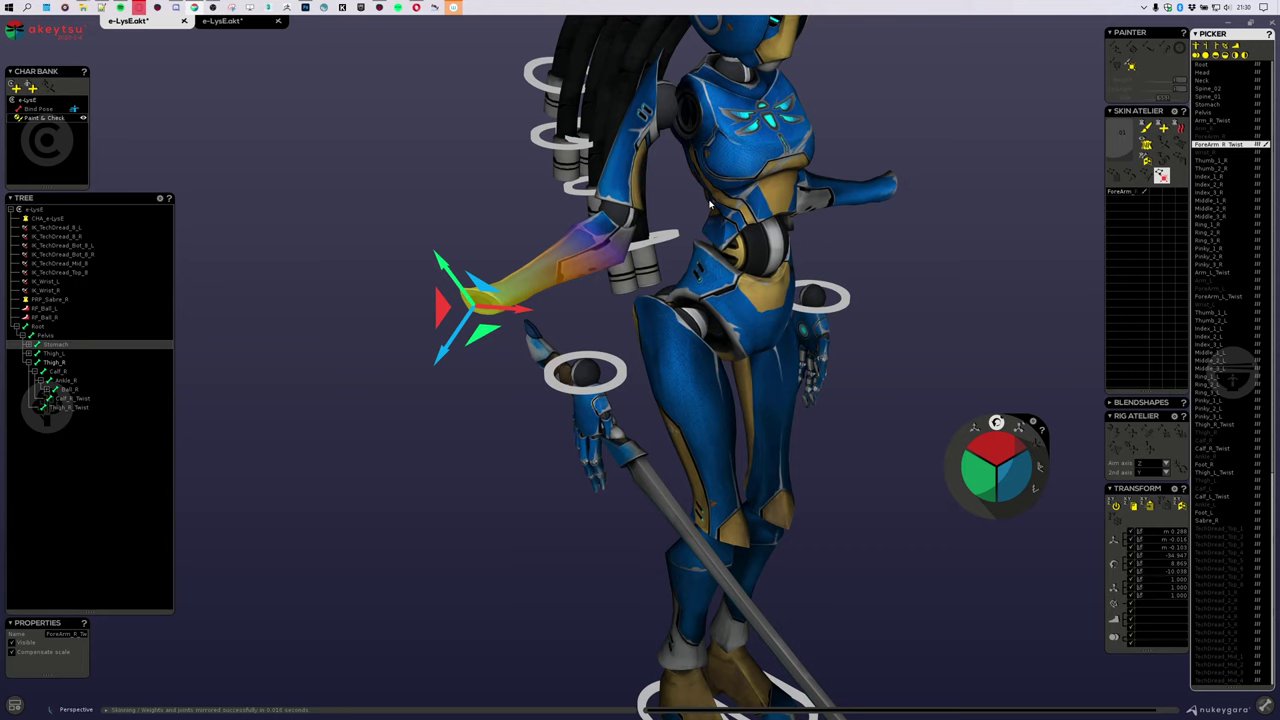
Step: Add the right upper arm, thigh and calf twist joints to the selection and reset the transforms of all four
middle_drag(710, 204, 655, 285)
click(590, 218)
mouse_move(634, 425)
right_down()
mouse_move(570, 400)
mouse_move(614, 413)
right_up()
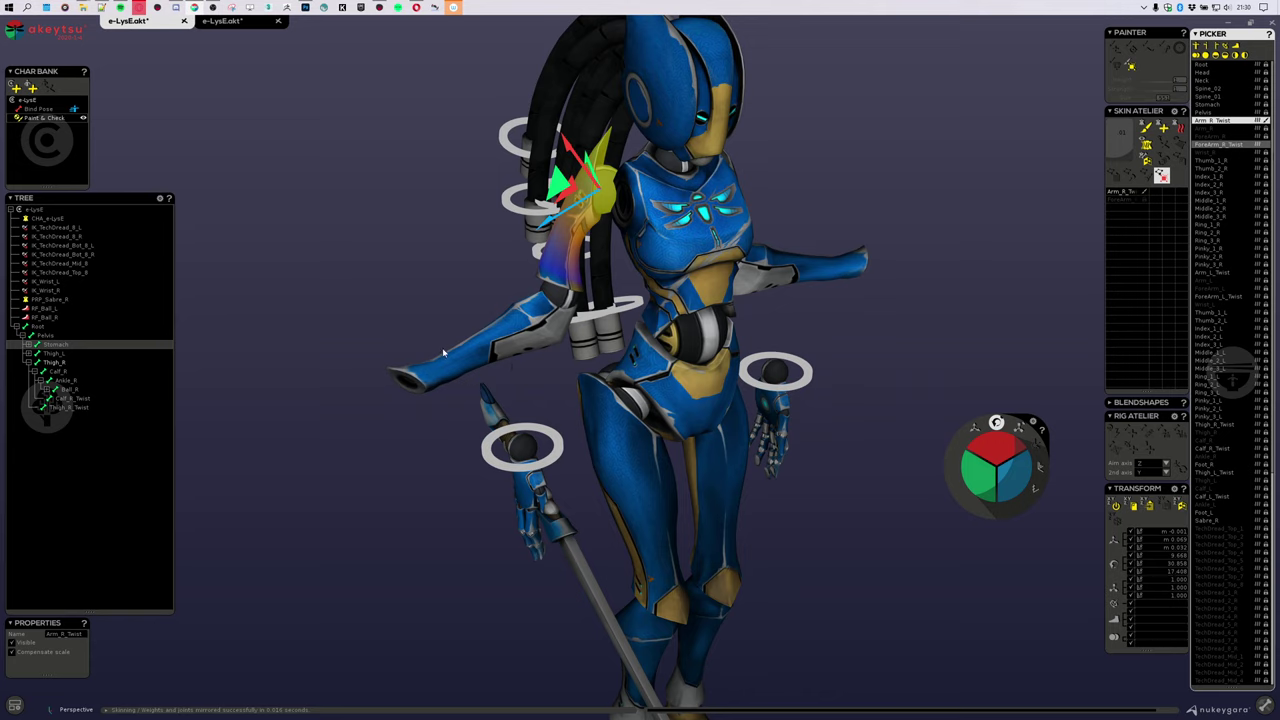
click(624, 438)
middle_drag(624, 438, 677, 320)
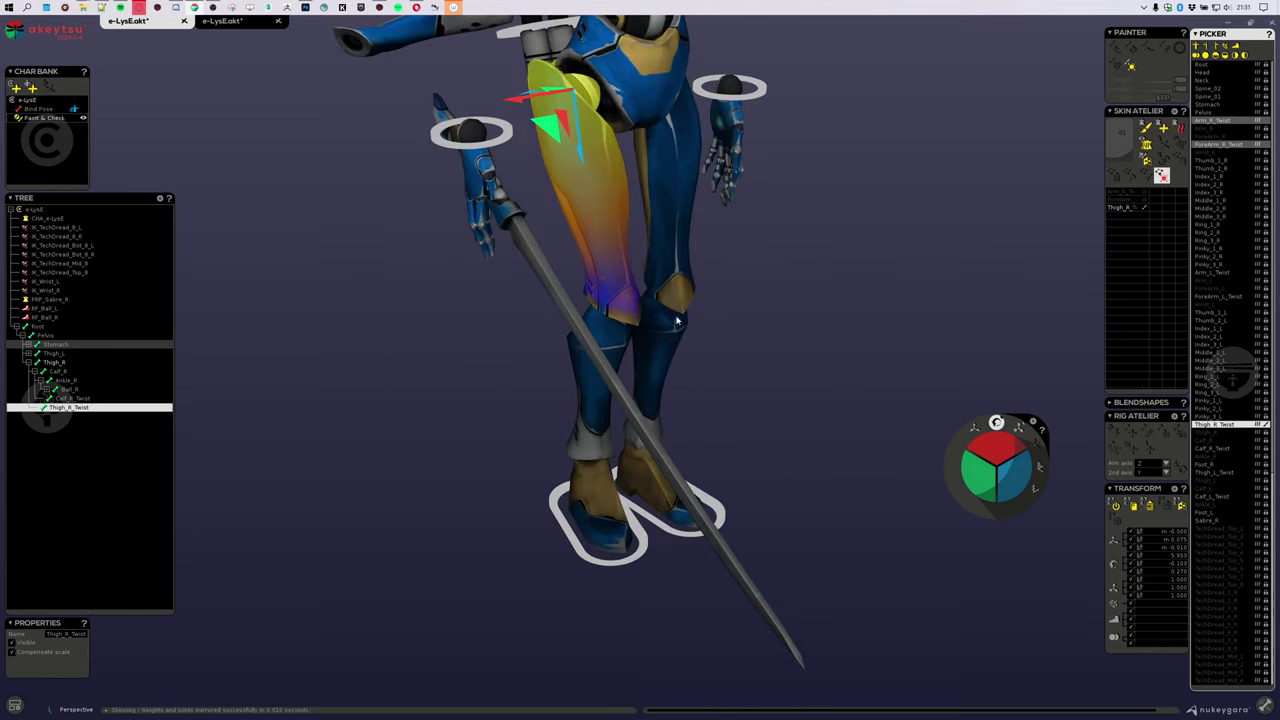
click(594, 447)
middle_drag(457, 297, 459, 433)
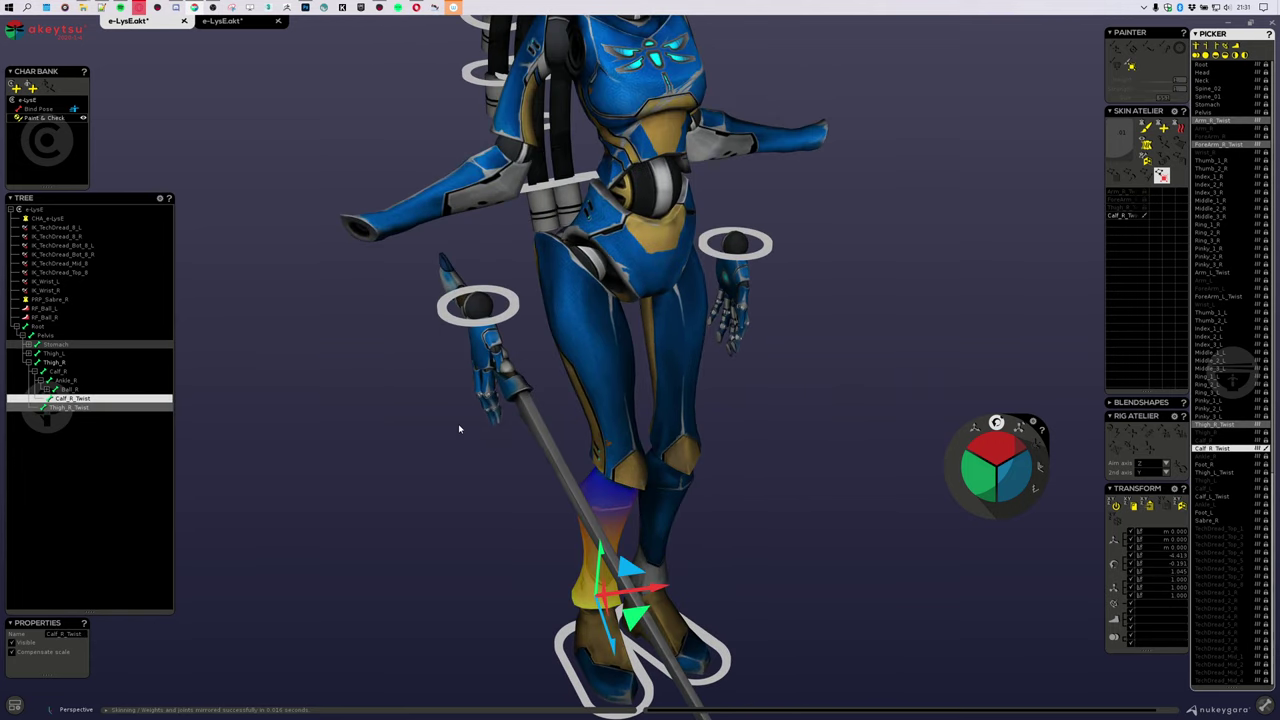
middle_drag(614, 254, 628, 382)
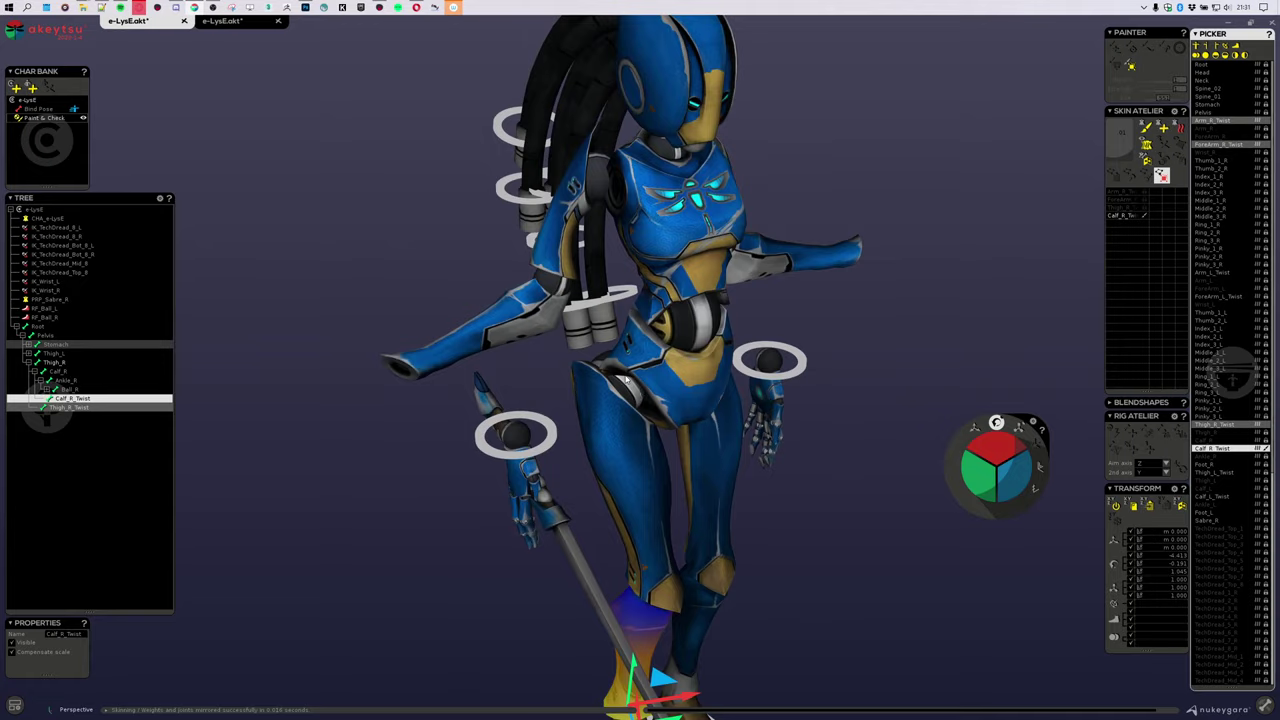
middle_drag(517, 294, 243, 231)
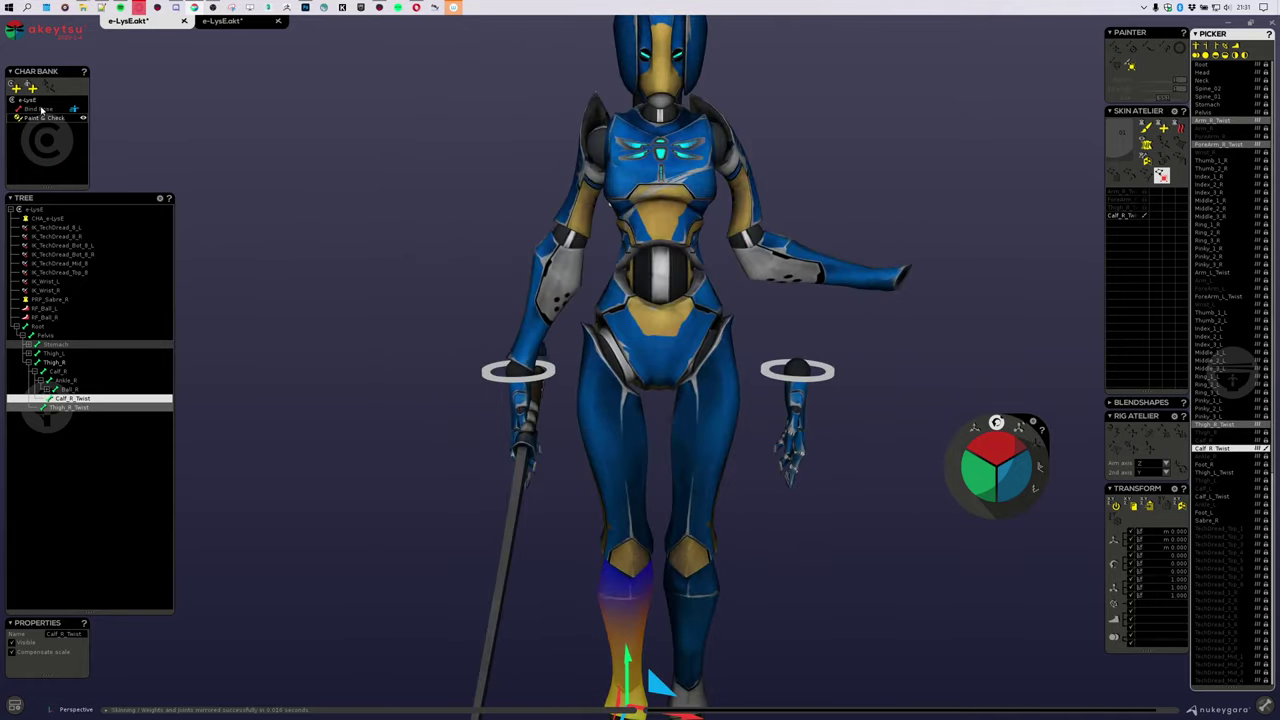
Step: Mirror the reset twist joints from the right limbs to the left side
middle_drag(397, 251, 540, 263)
middle_drag(742, 323, 990, 503)
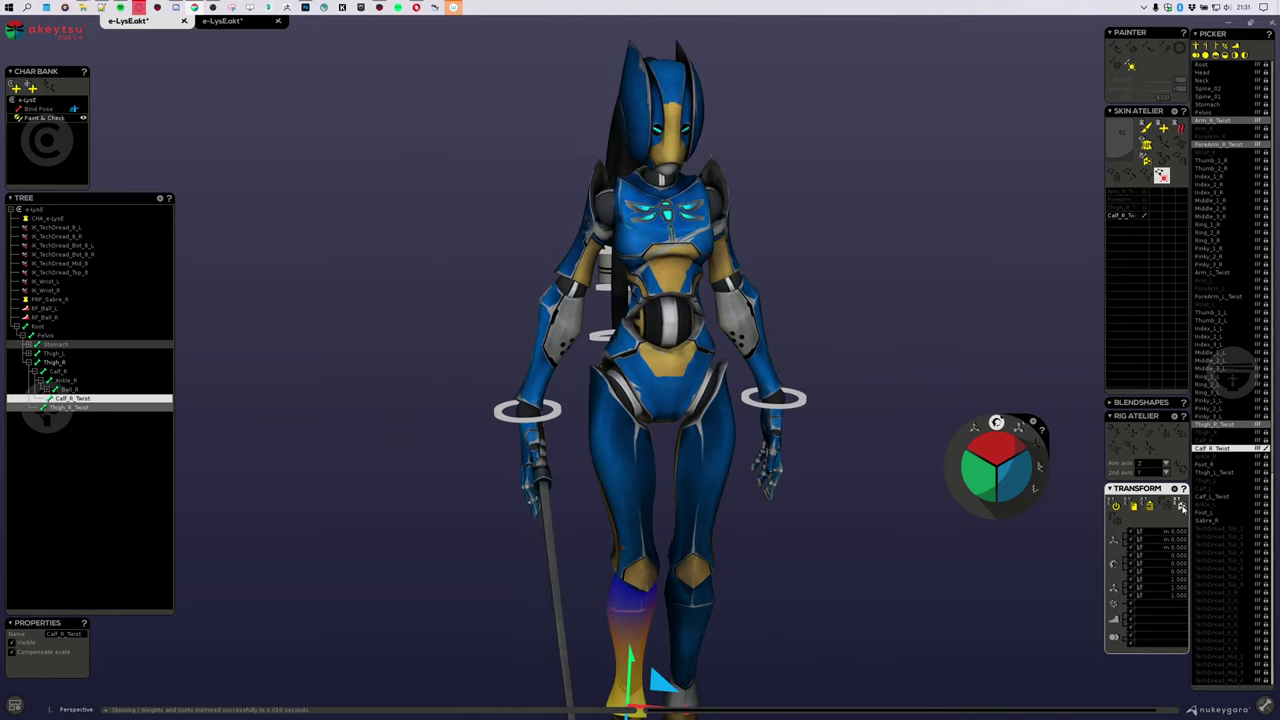
middle_drag(834, 491, 617, 178)
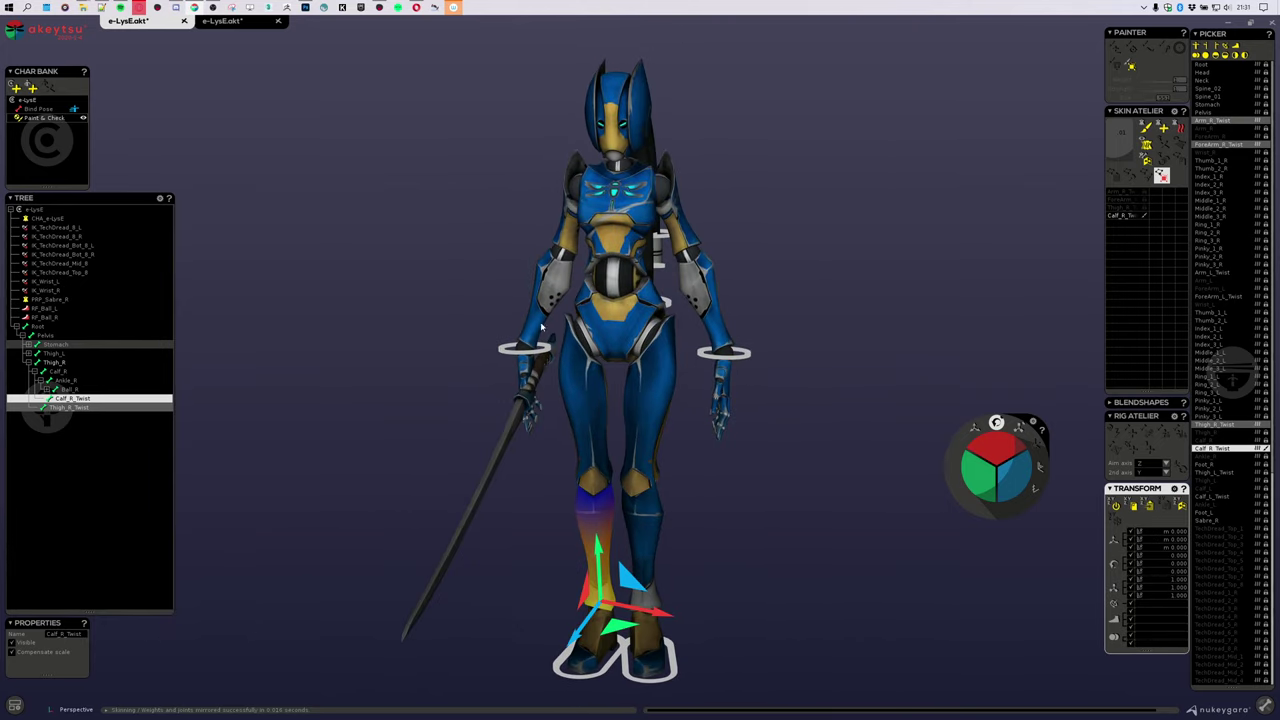
Step: Add a Ref Pose to the character and convert the existing animations to it in animation mode
click(32, 90)
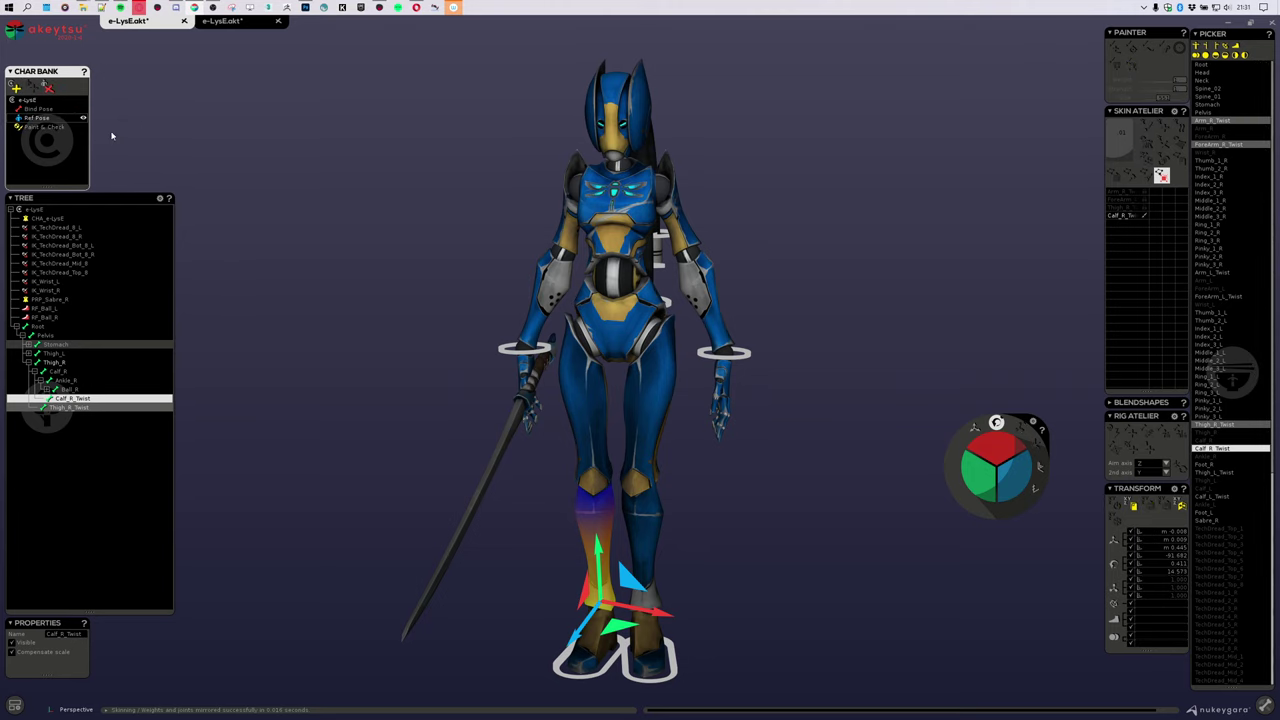
click(1265, 706)
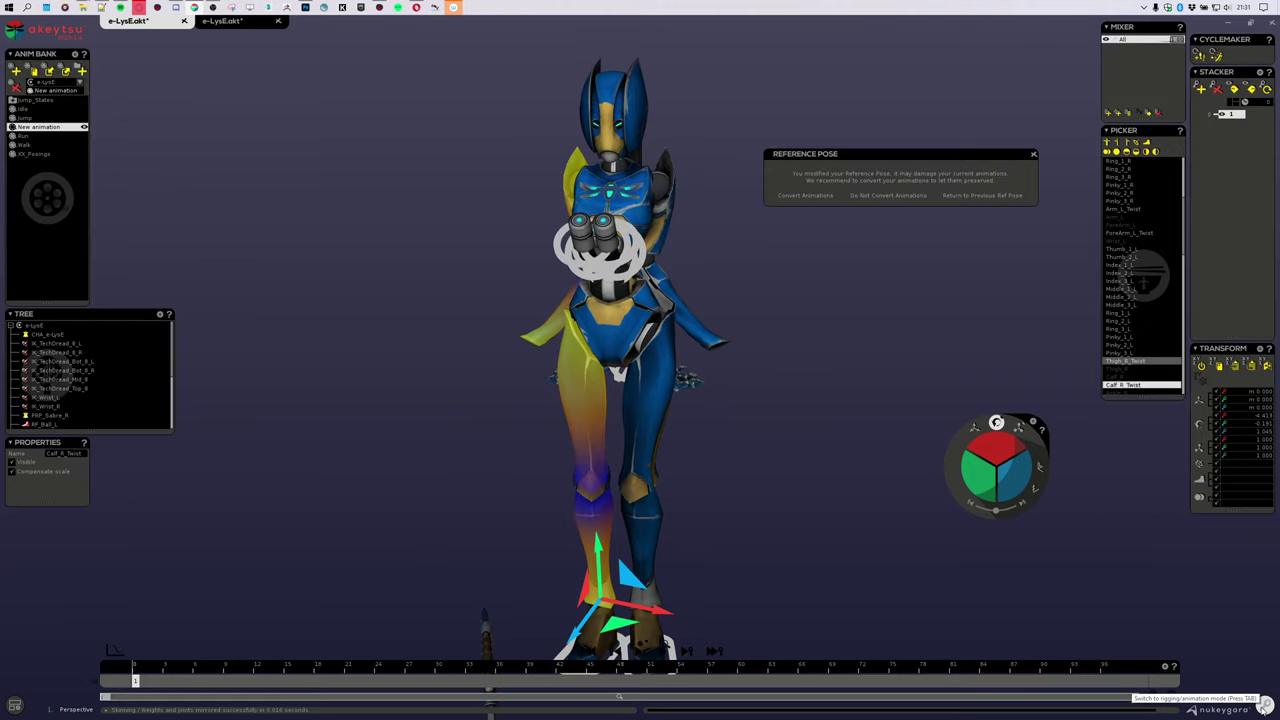
click(812, 197)
Step: Select the left thigh and calf twist joints and inspect the character's pose in the new animation
alt+drag(440, 290, 605, 297)
click(610, 248)
alt+drag(610, 248, 788, 310)
click(786, 291)
key(ctrl+z)
click(666, 360)
click(650, 598)
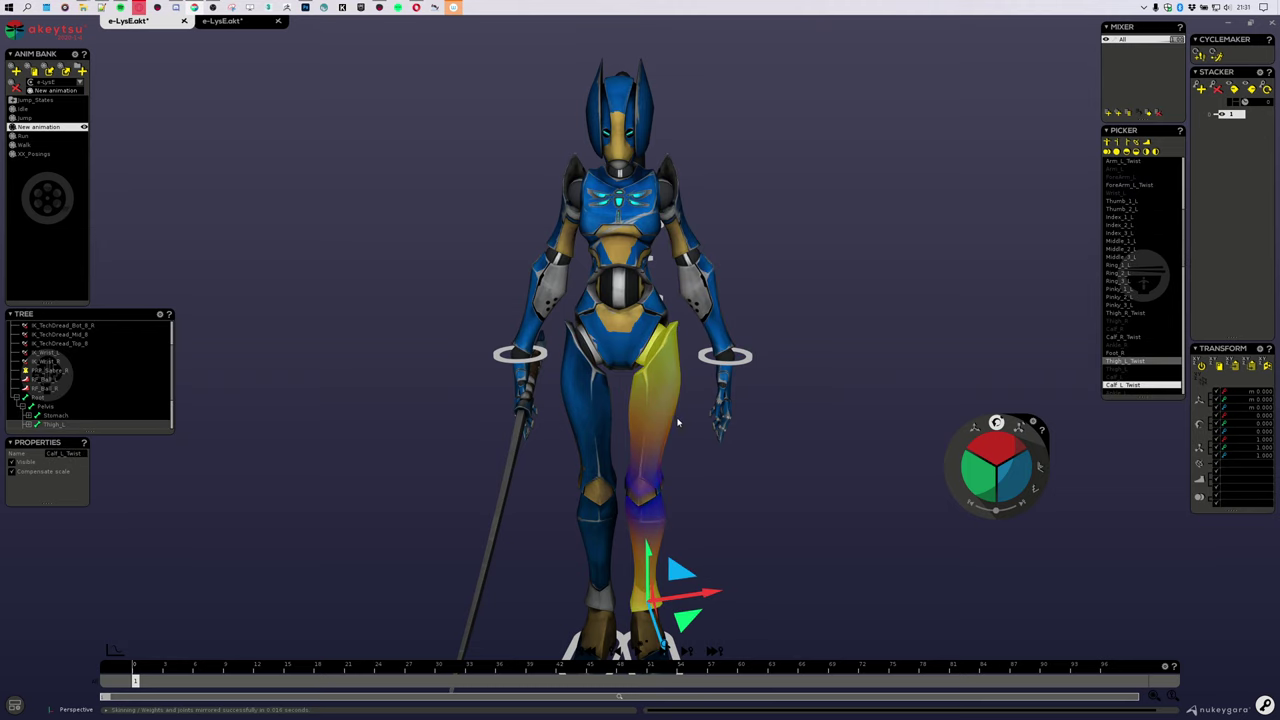
alt+drag(650, 598, 297, 282)
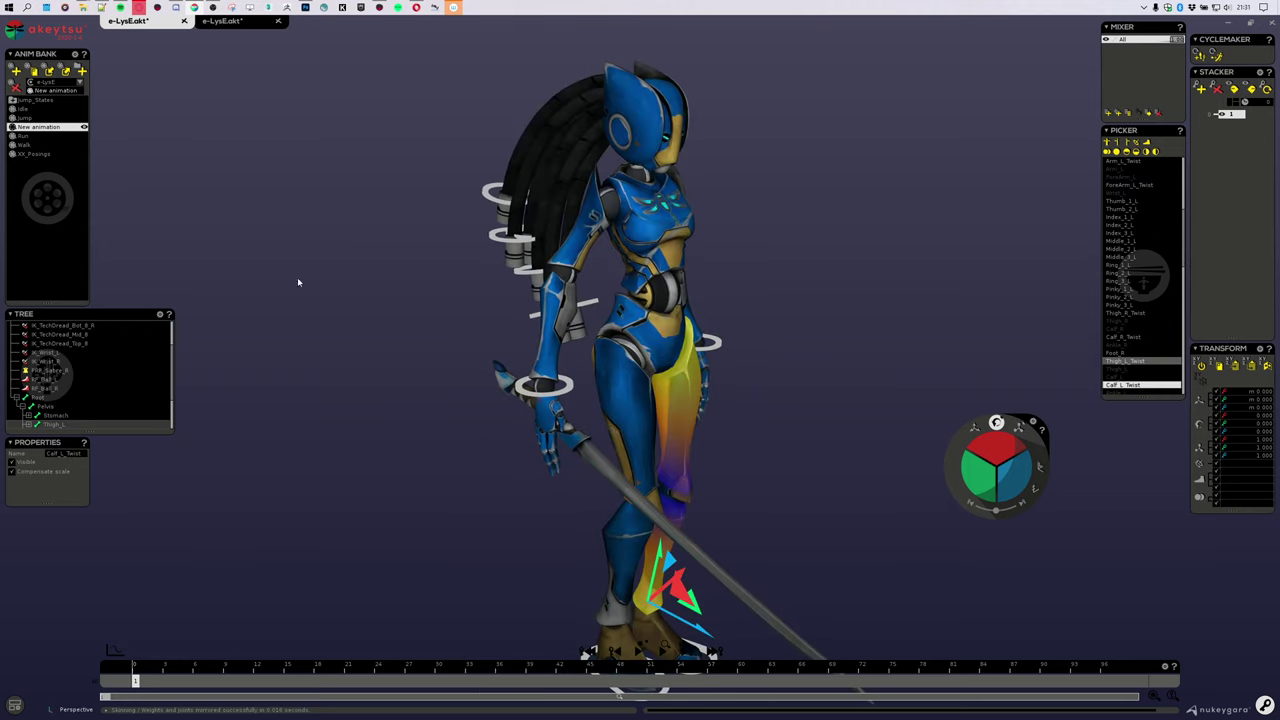
Step: Open the Idle animation and examine the whole character's arms and legs
click(28, 109)
alt+drag(541, 259, 597, 262)
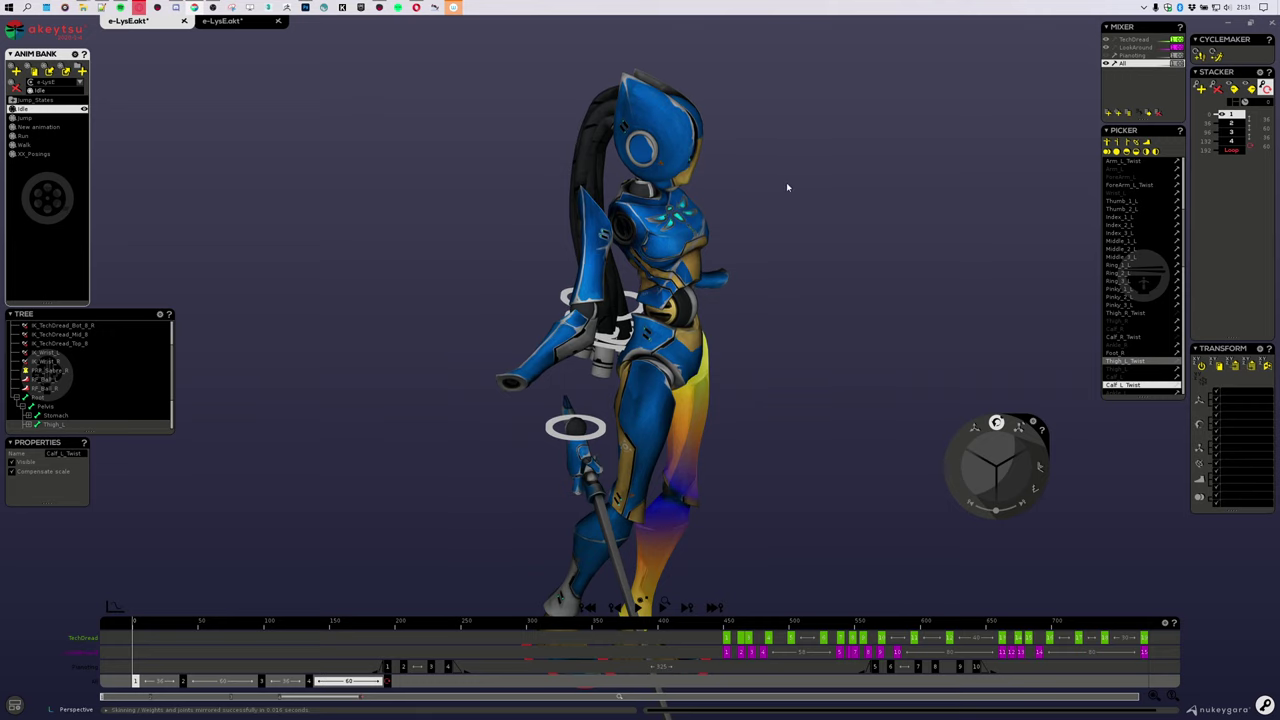
alt+middle_drag(759, 327, 706, 208)
scroll(640, 230, down, 3)
alt+drag(430, 280, 394, 265)
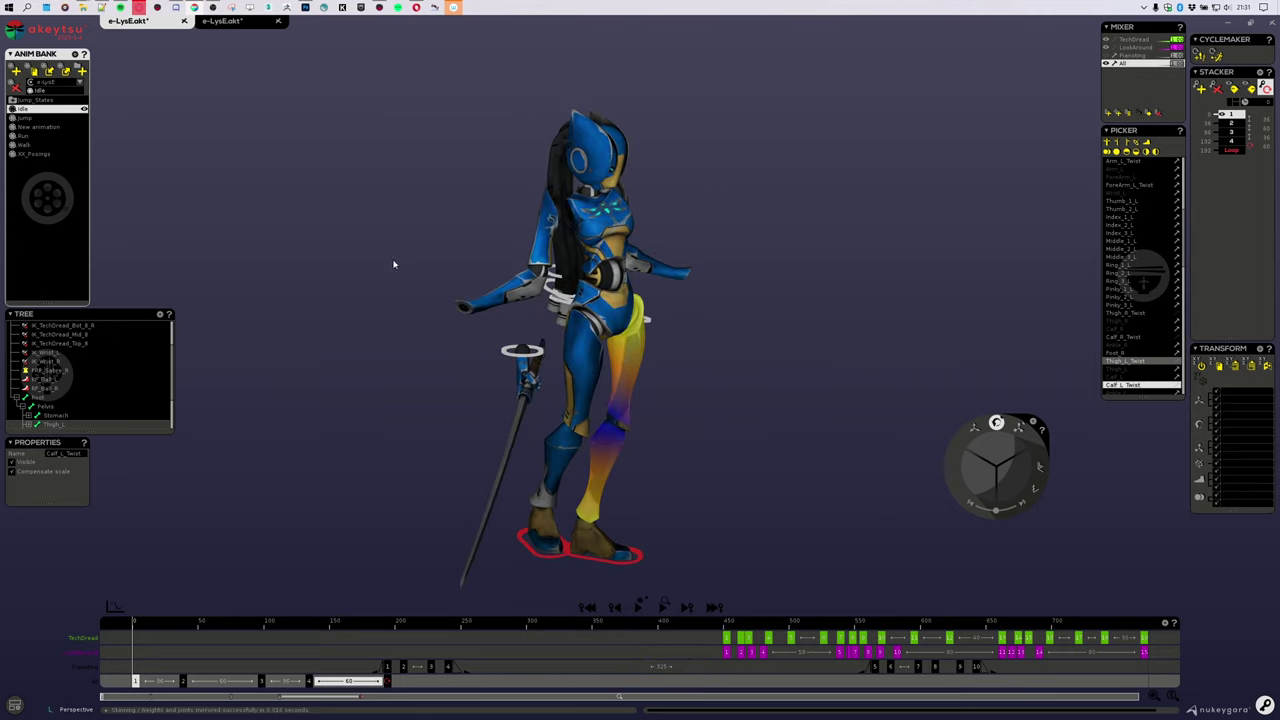
Step: Select the right upper arm twist joint and examine both arms in the Idle animation from the back, side and front
click(560, 230)
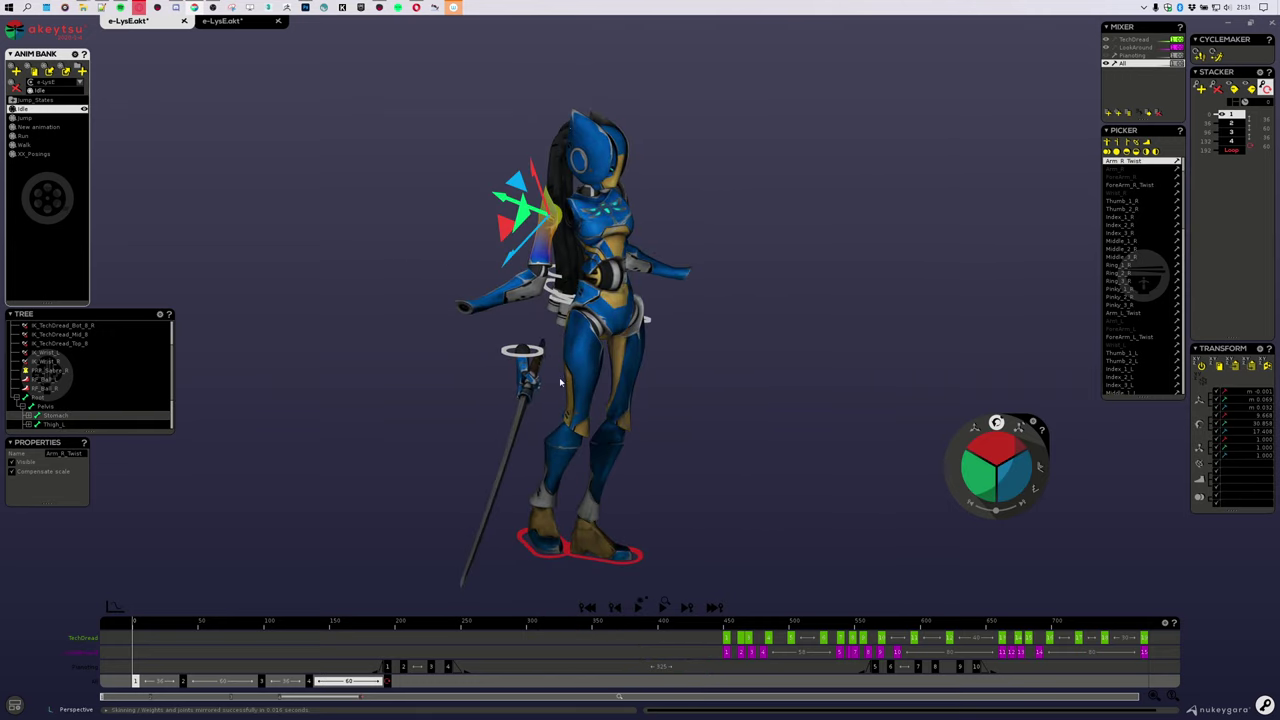
alt+drag(650, 322, 873, 306)
scroll(484, 215, up, 4)
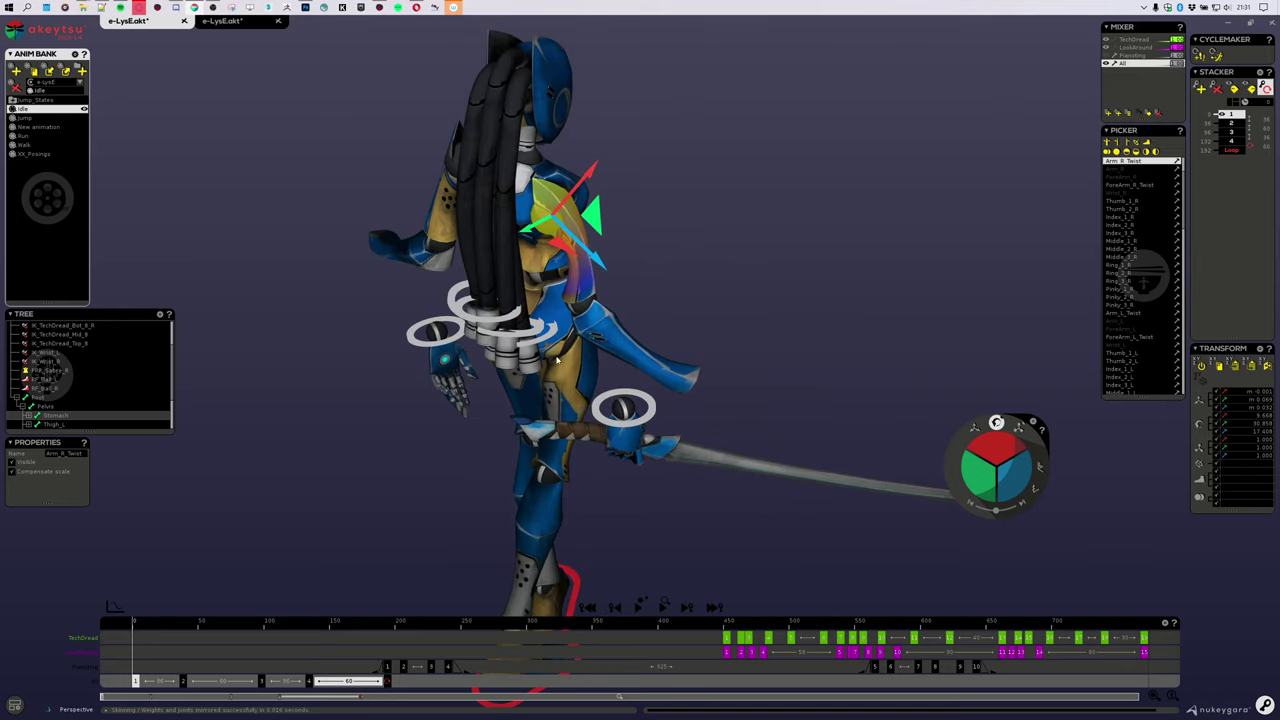
alt+drag(538, 268, 455, 232)
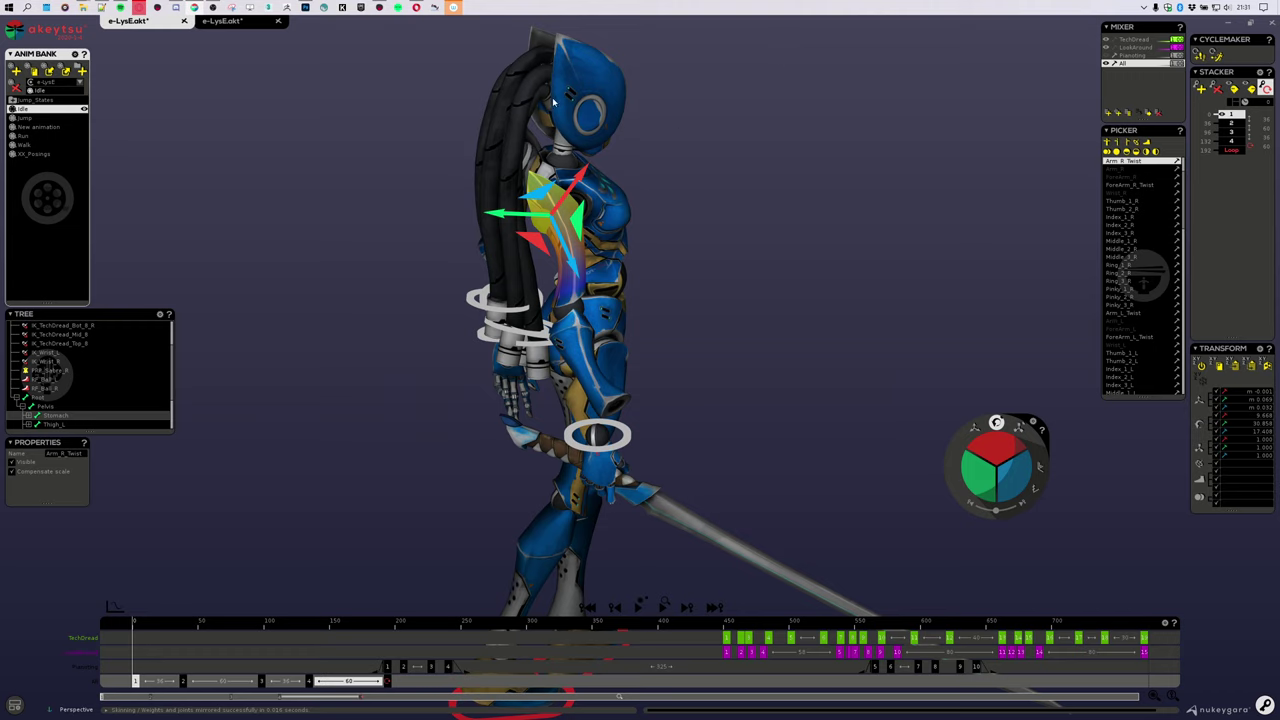
alt+middle_drag(787, 143, 761, 232)
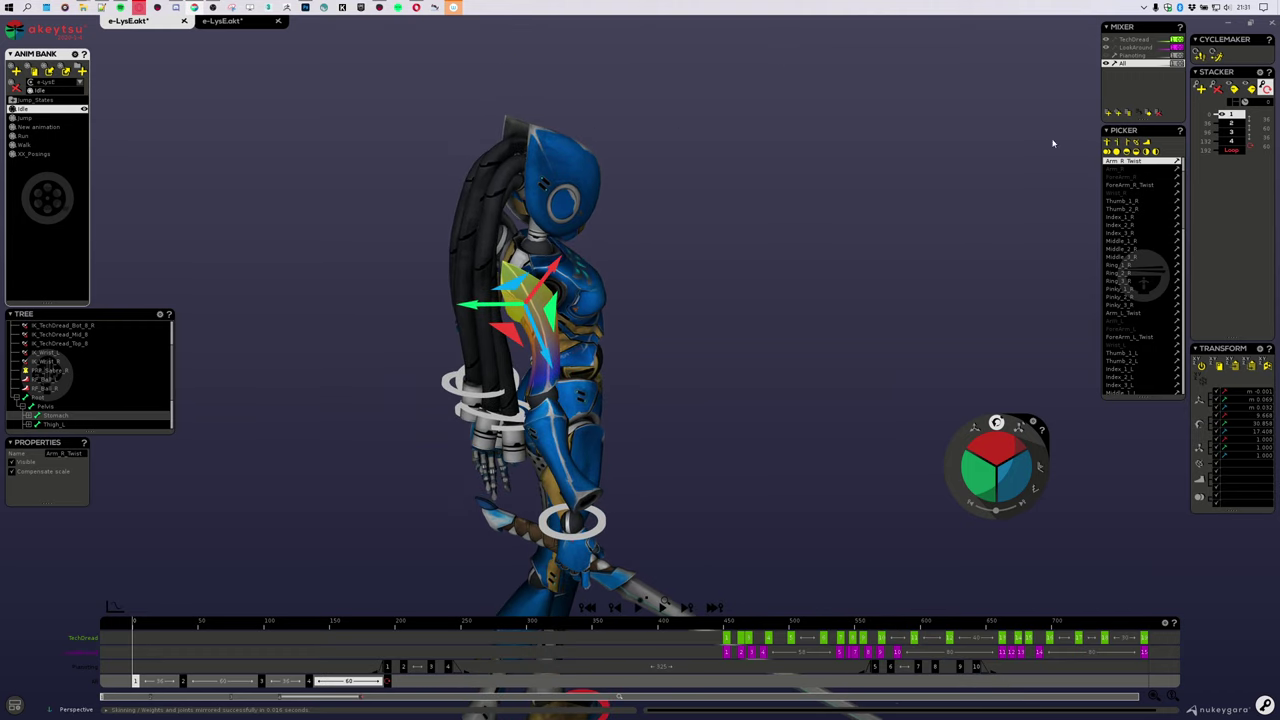
click(1105, 62)
alt+drag(790, 286, 622, 293)
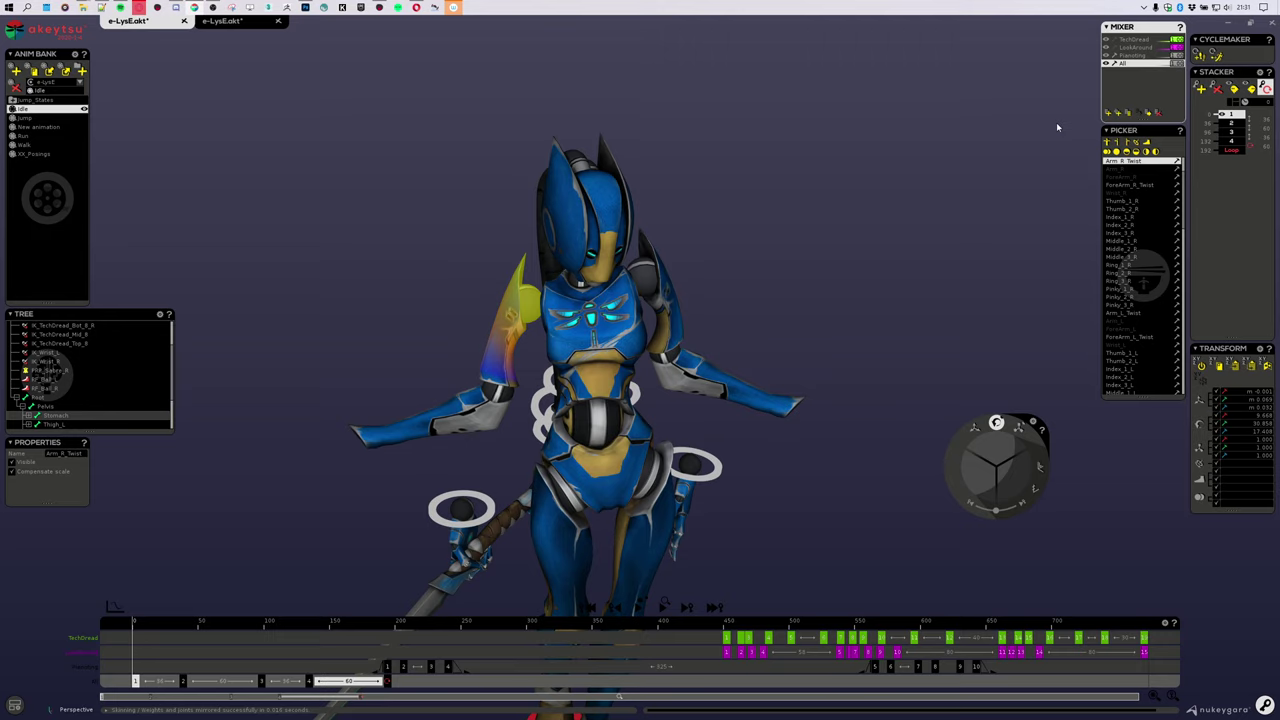
Step: Select all eight twist joints: both forearms, upper arms, thighs and calves
click(779, 418)
shift+click(390, 438)
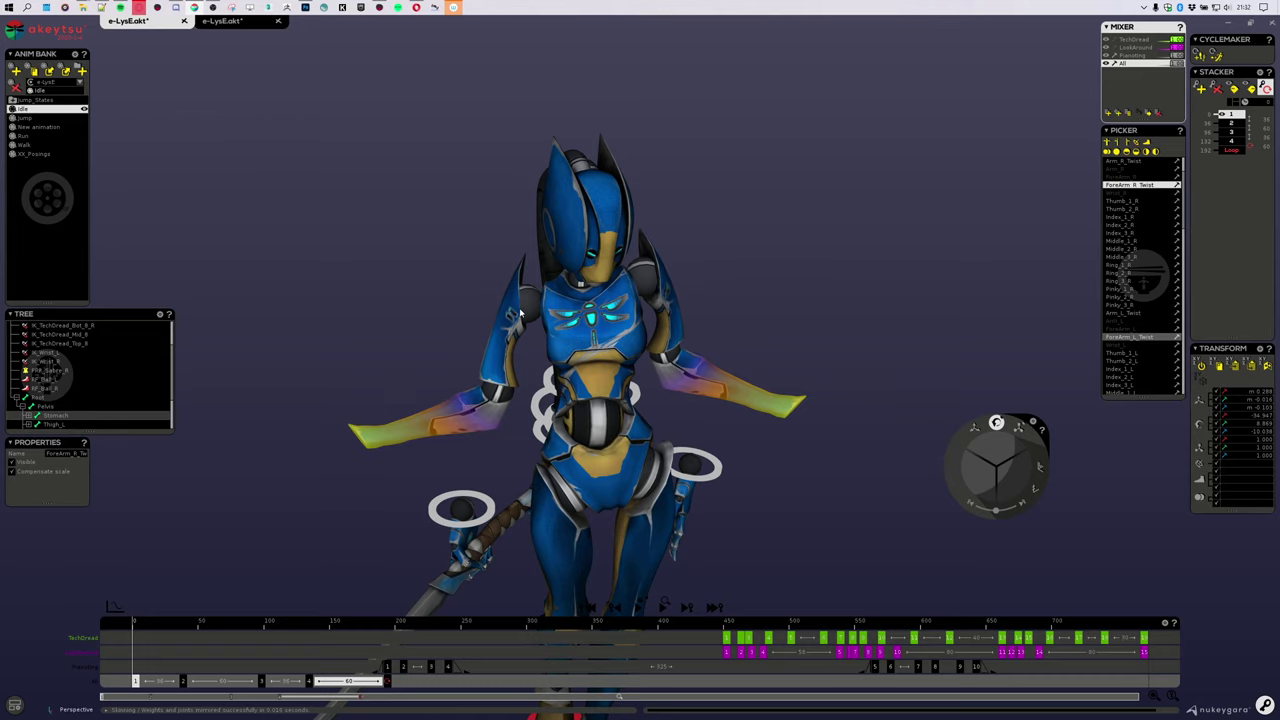
shift+click(520, 313)
shift+click(658, 290)
middle_drag(690, 445, 686, 165)
scroll(640, 300, down, 3)
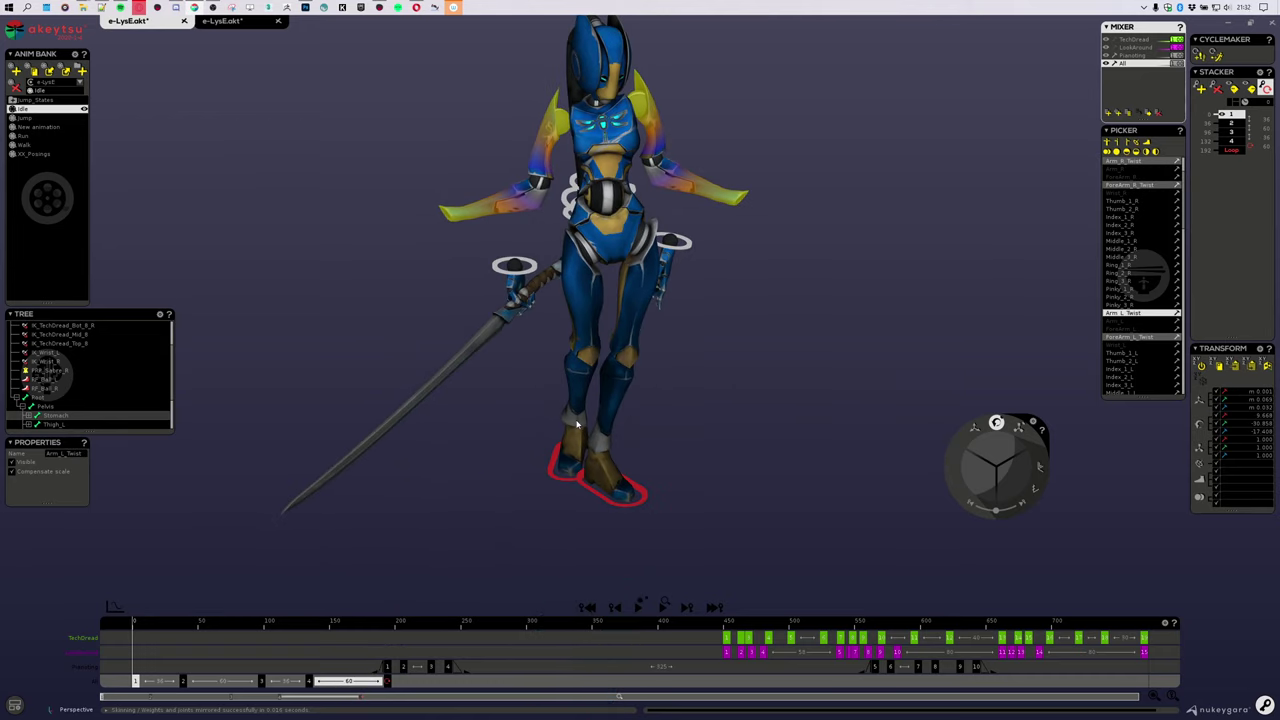
shift+click(577, 423)
shift+click(585, 280)
shift+click(636, 280)
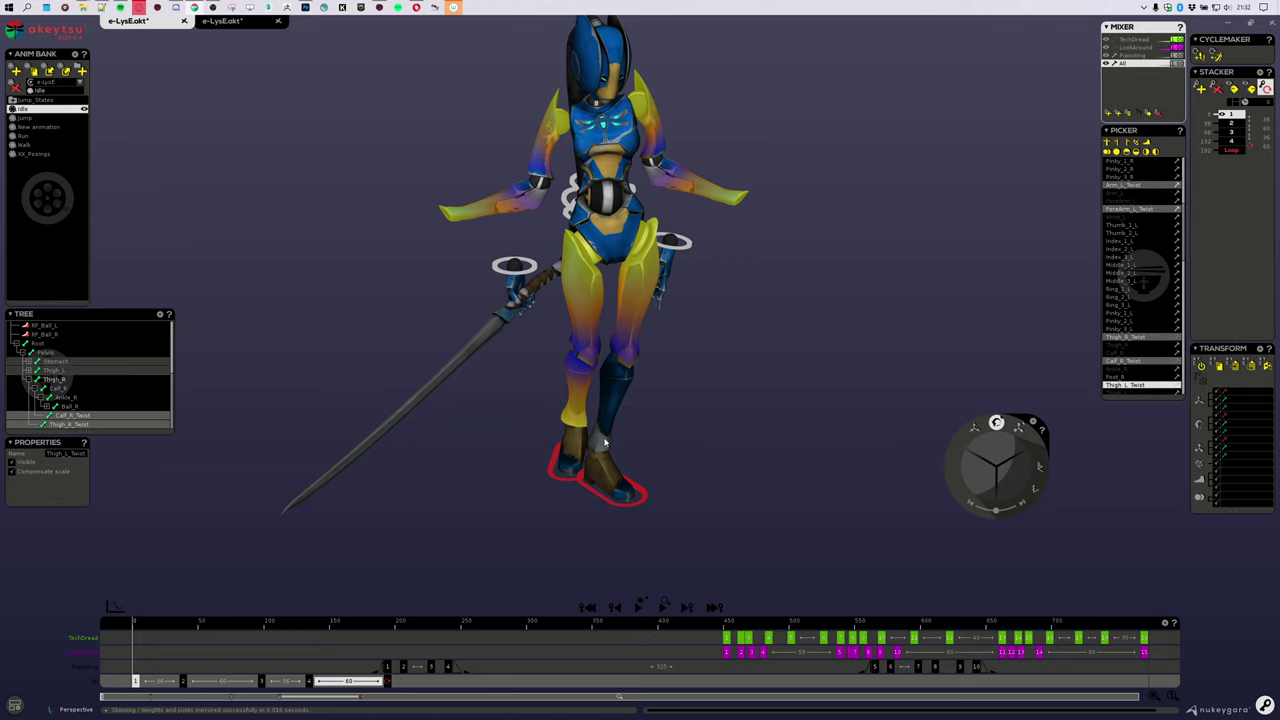
shift+click(604, 441)
Step: Select every key pose in the Idle animation's All layer and reset the selected twist joints on them
click(1221, 115)
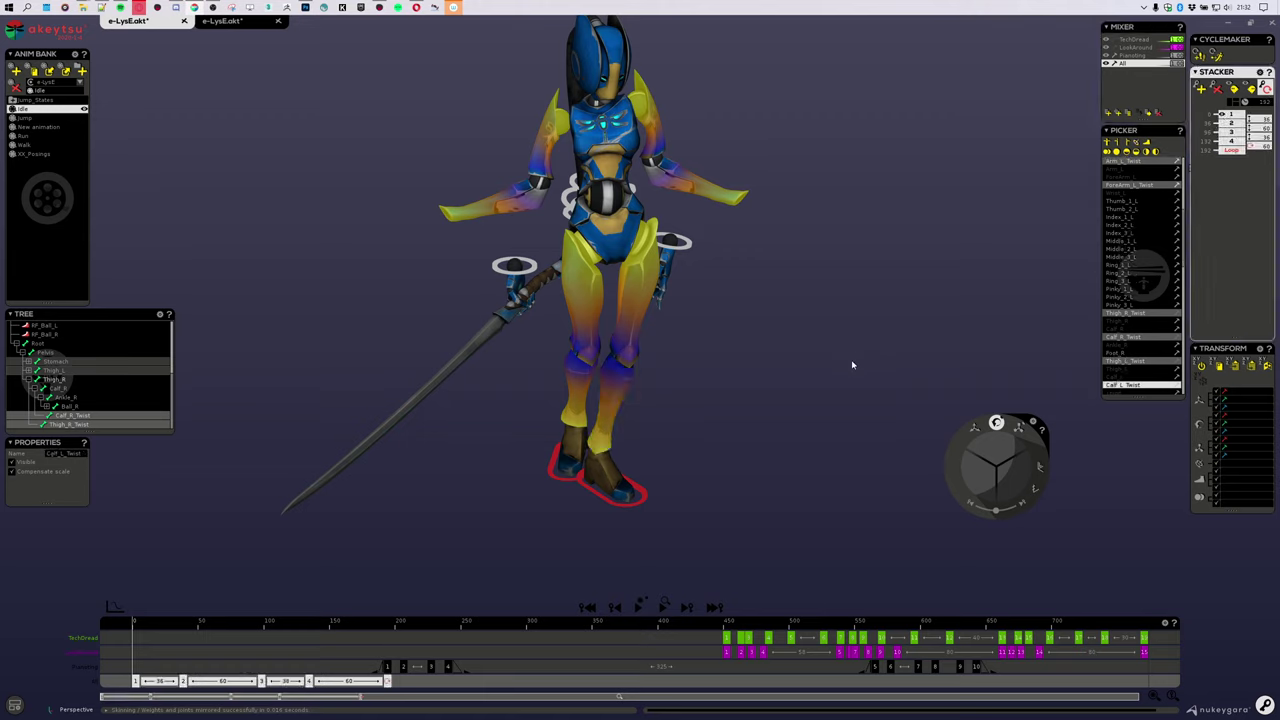
scroll(1176, 188, down, 2)
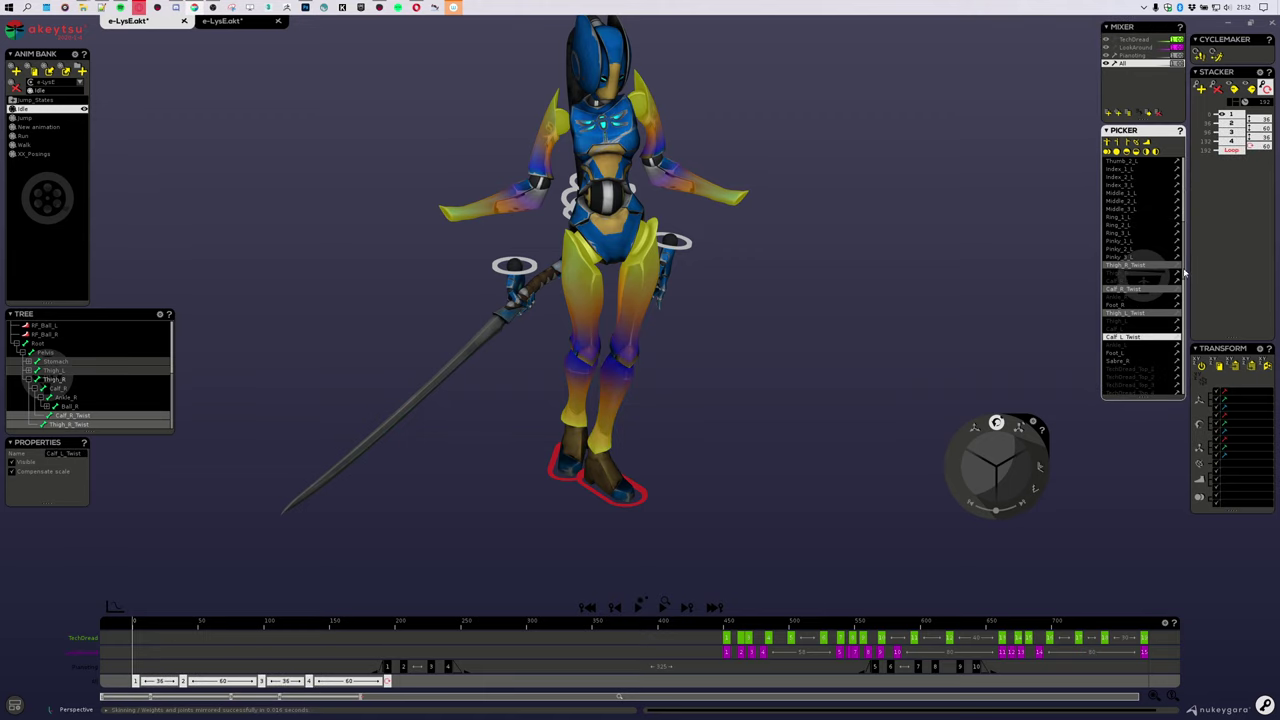
click(1178, 267)
middle_drag(830, 289, 796, 364)
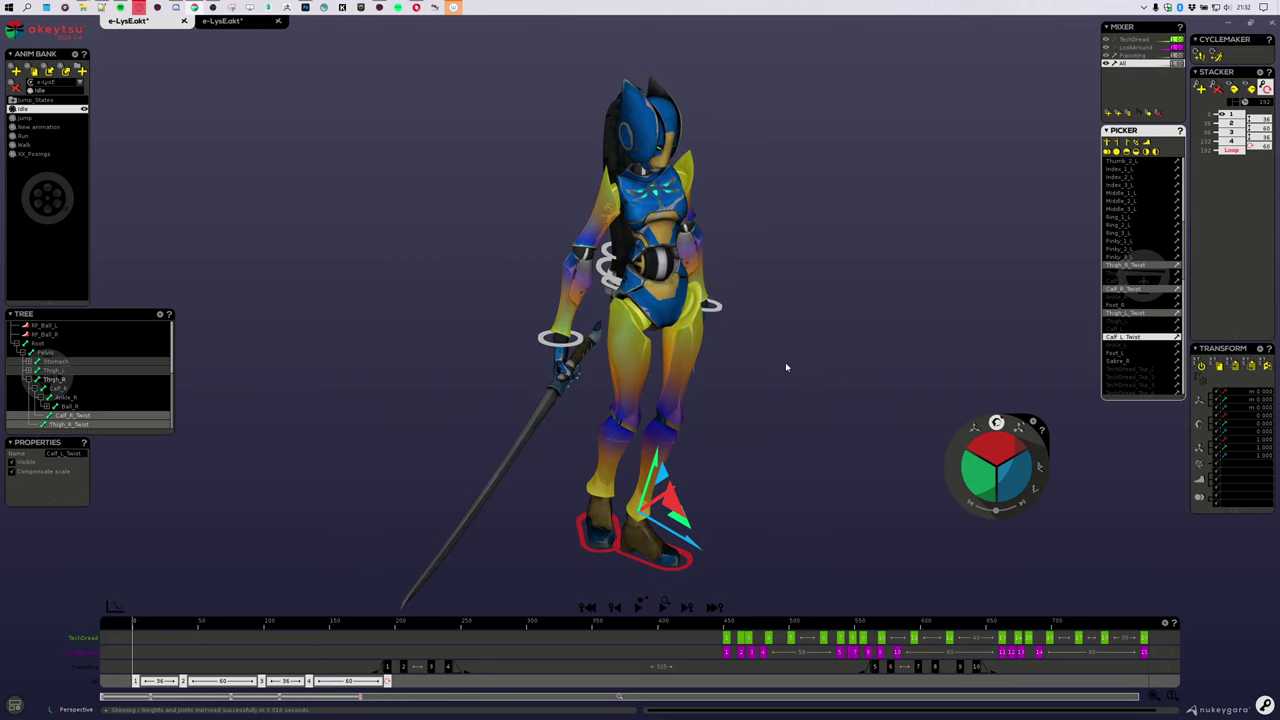
Step: Play the Idle animation and inspect the arm and leg deformation from several angles
key(space)
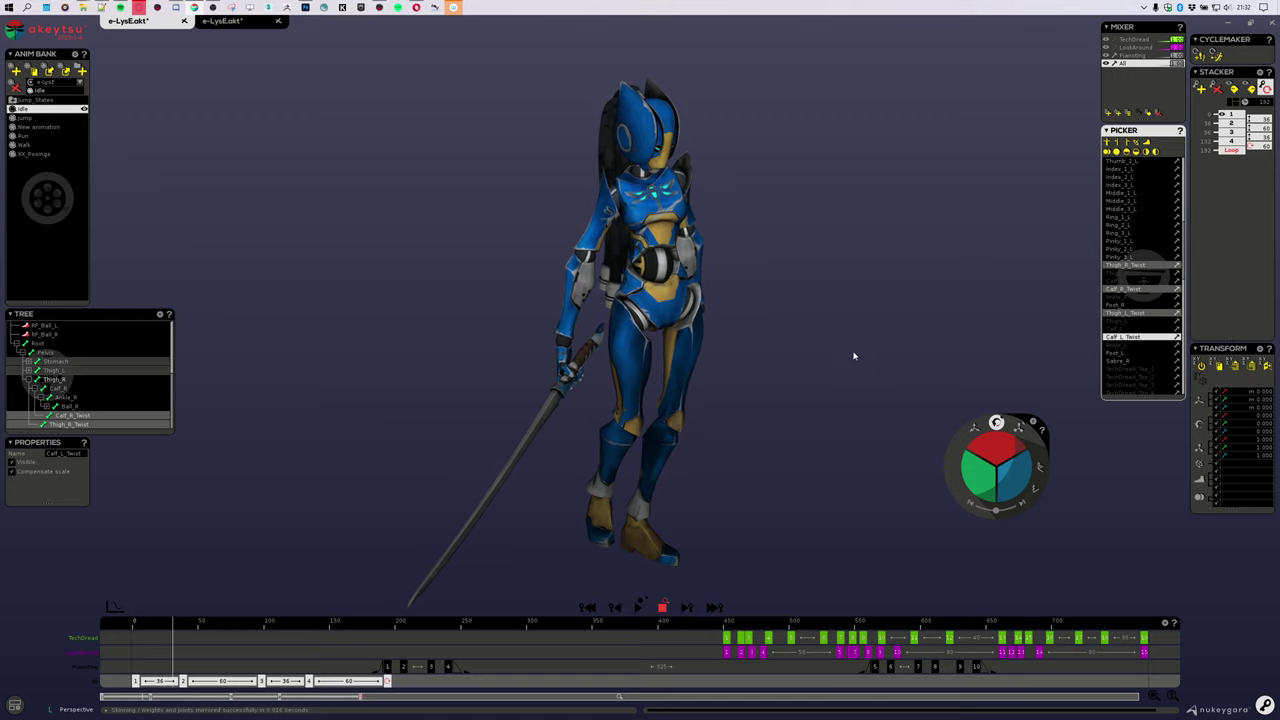
middle_drag(714, 375, 812, 378)
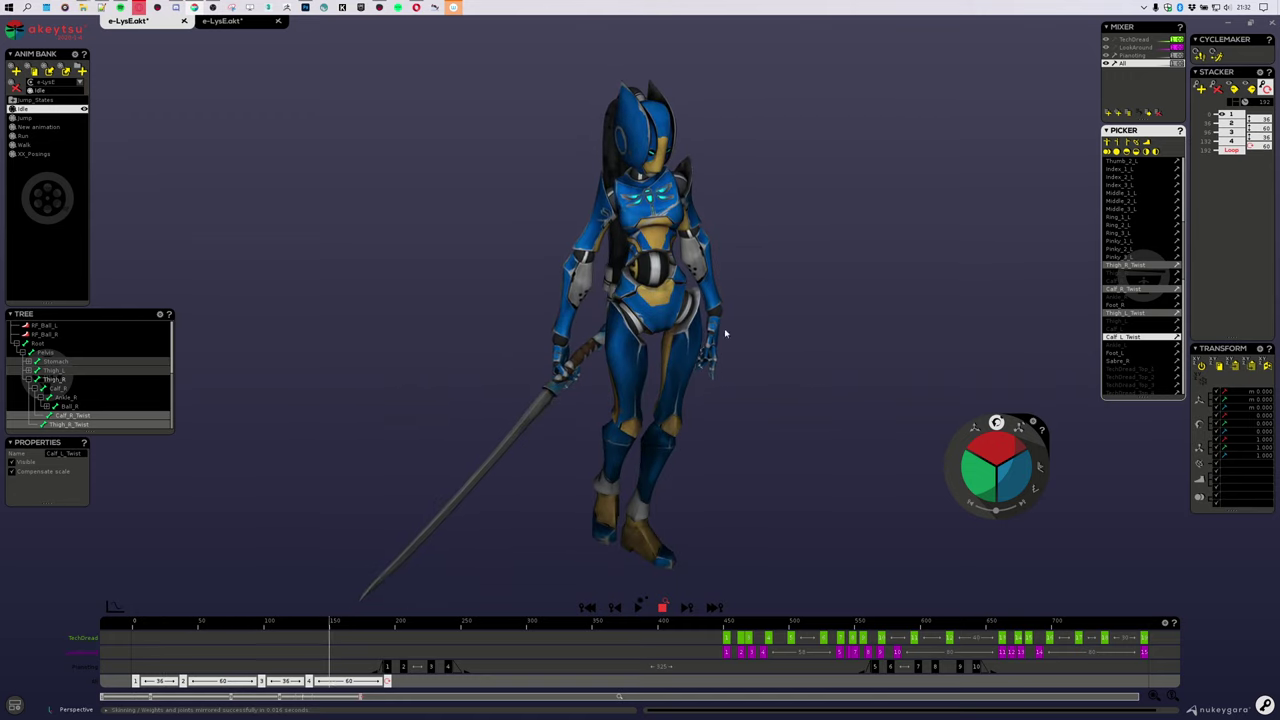
scroll(702, 417, up, 5)
middle_drag(702, 419, 786, 380)
scroll(686, 310, down, 5)
key(space)
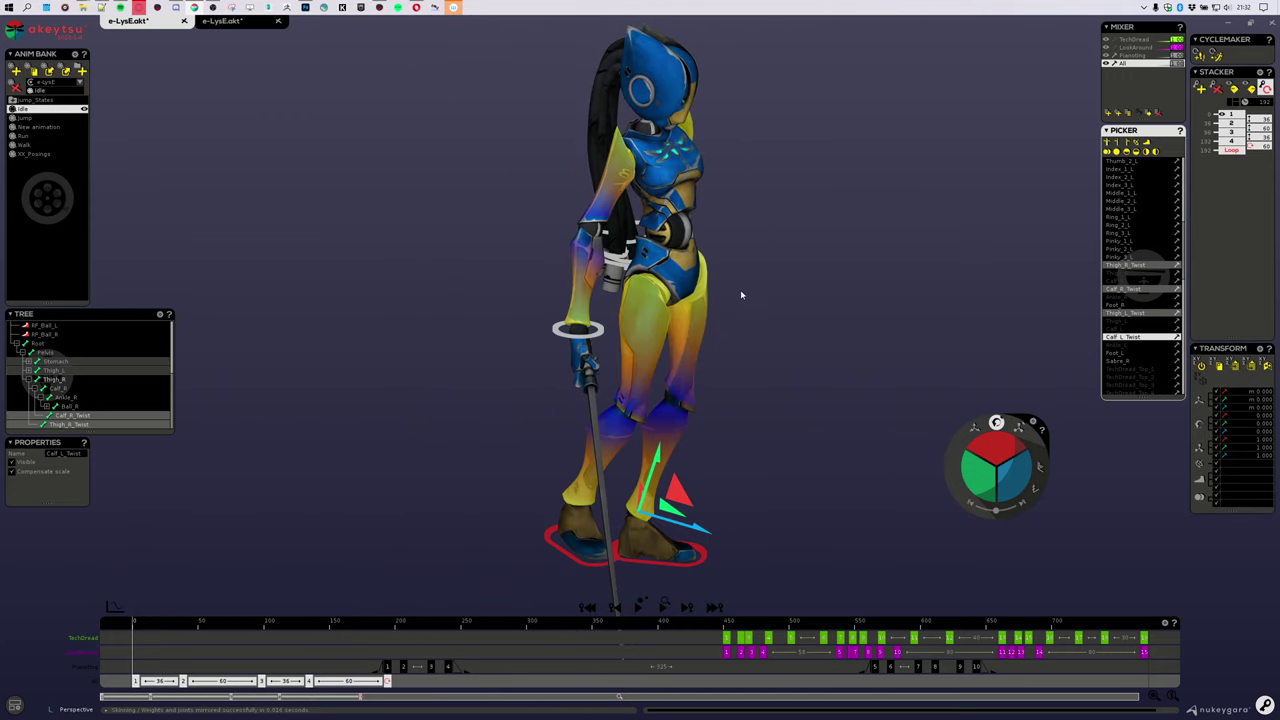
key(space)
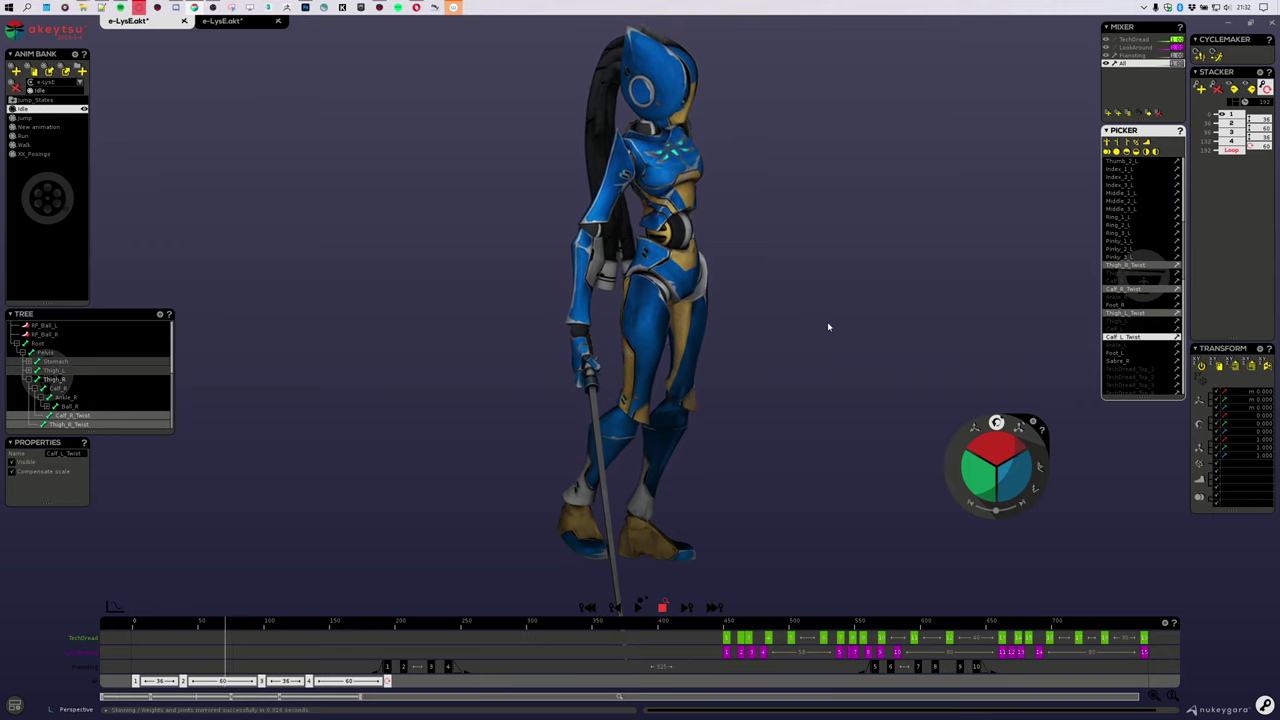
key(space)
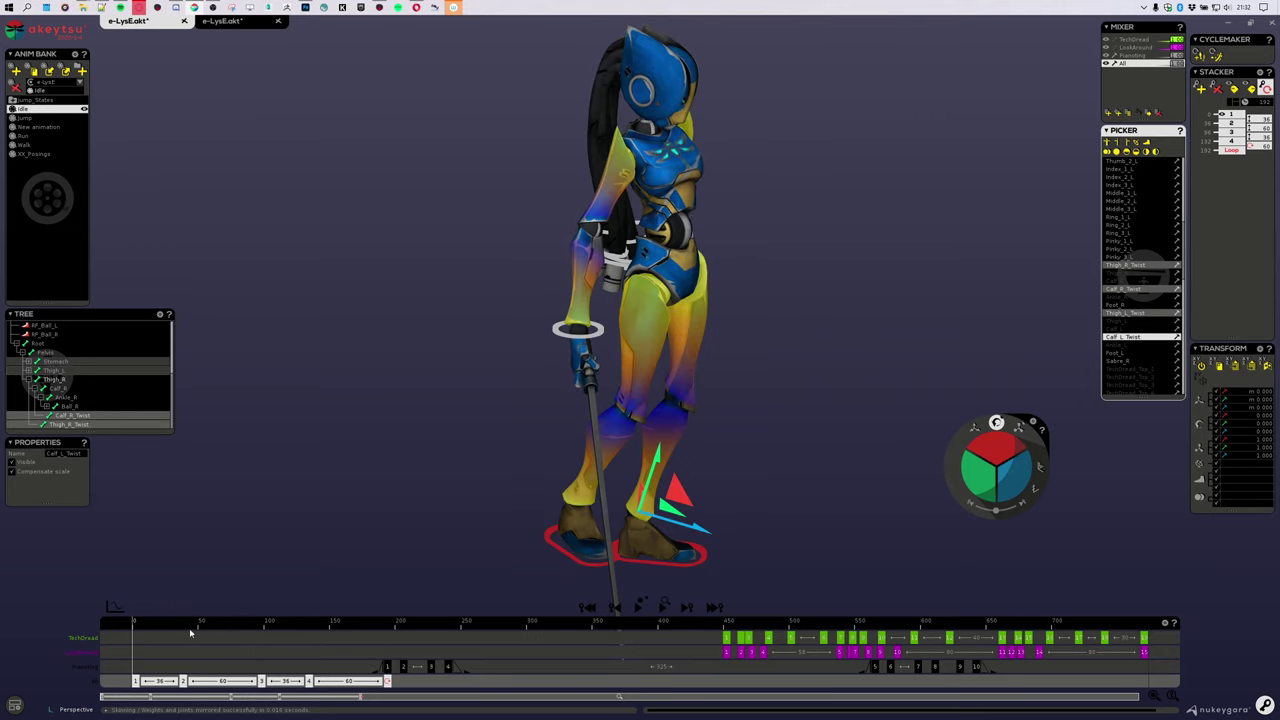
Step: Scrub the Idle animation to frame 235 and remove the selected twist joints from the Pianoting layer
drag(190, 632, 446, 628)
click(1135, 55)
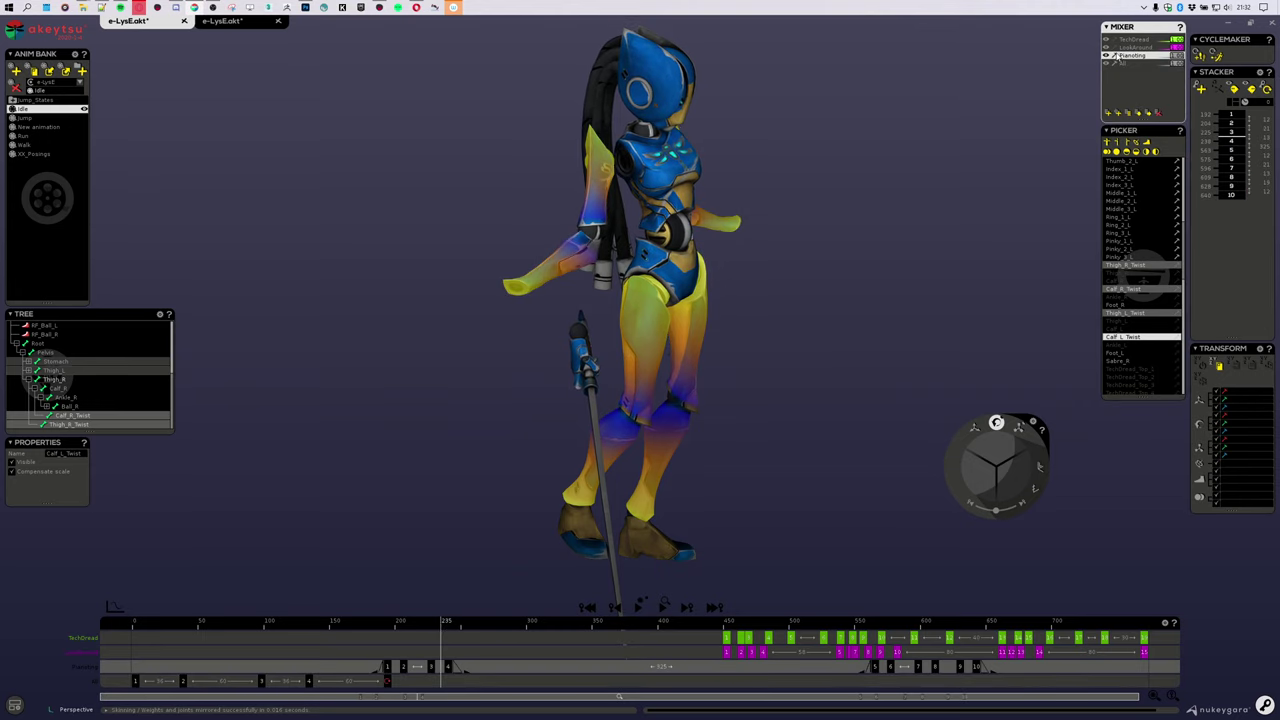
click(1177, 269)
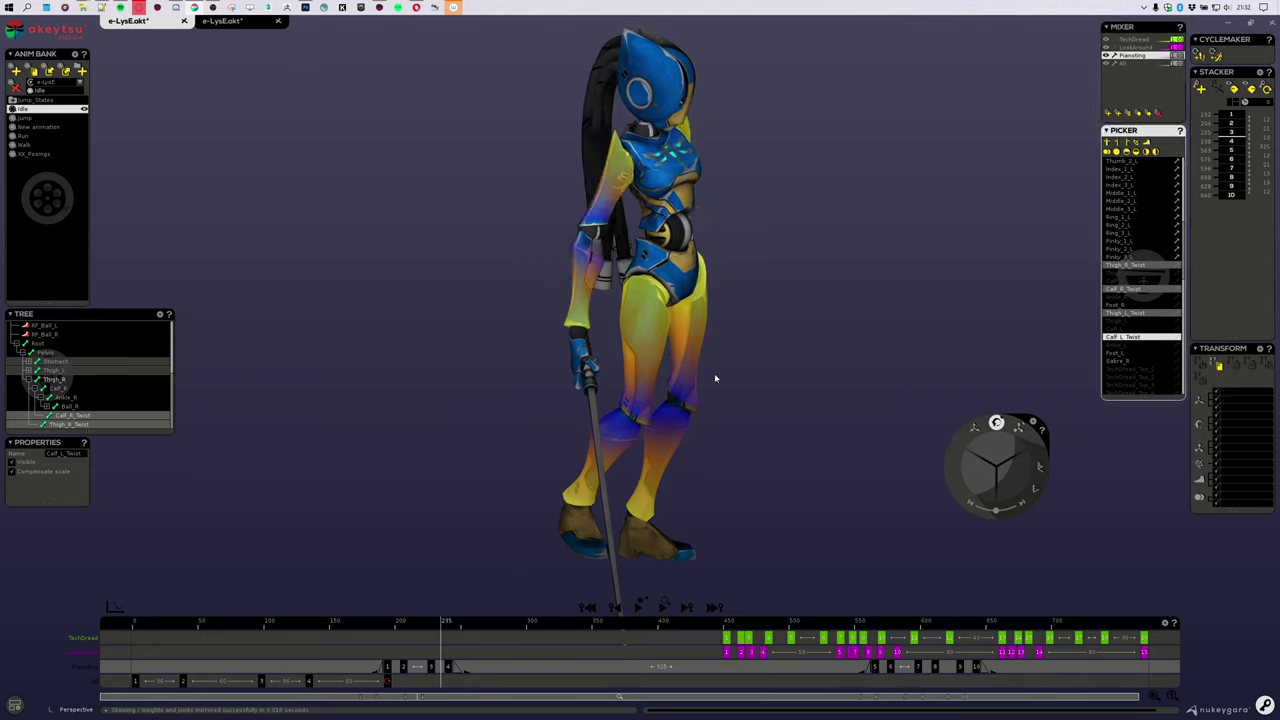
middle_drag(756, 380, 829, 301)
click(1115, 57)
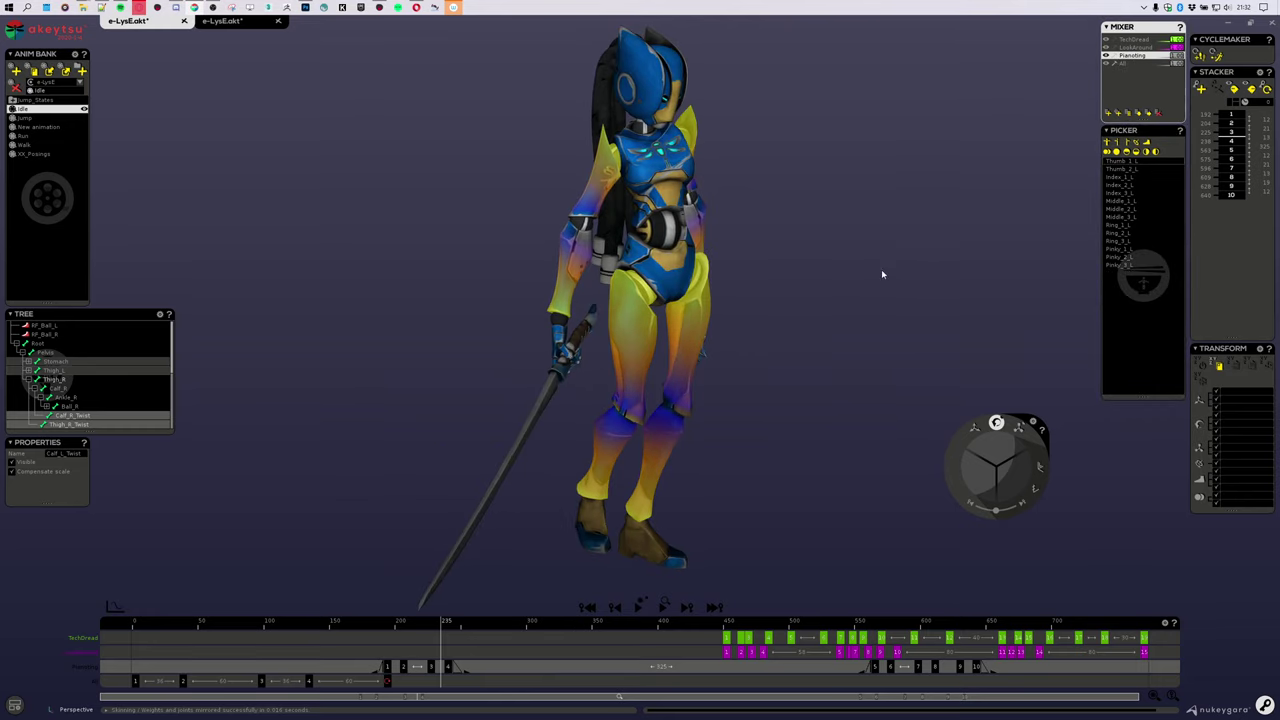
Step: Open the Jump animation and play it to check the limbs
click(34, 119)
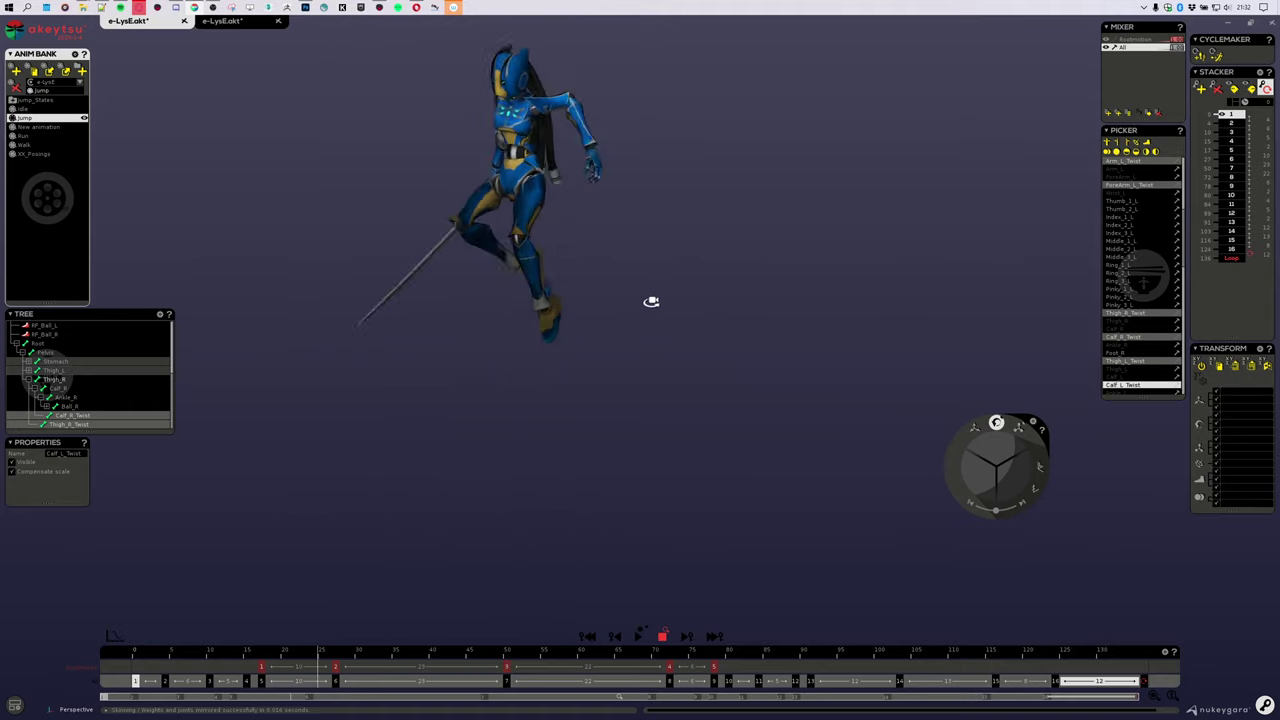
alt+drag(742, 294, 790, 288)
key(space)
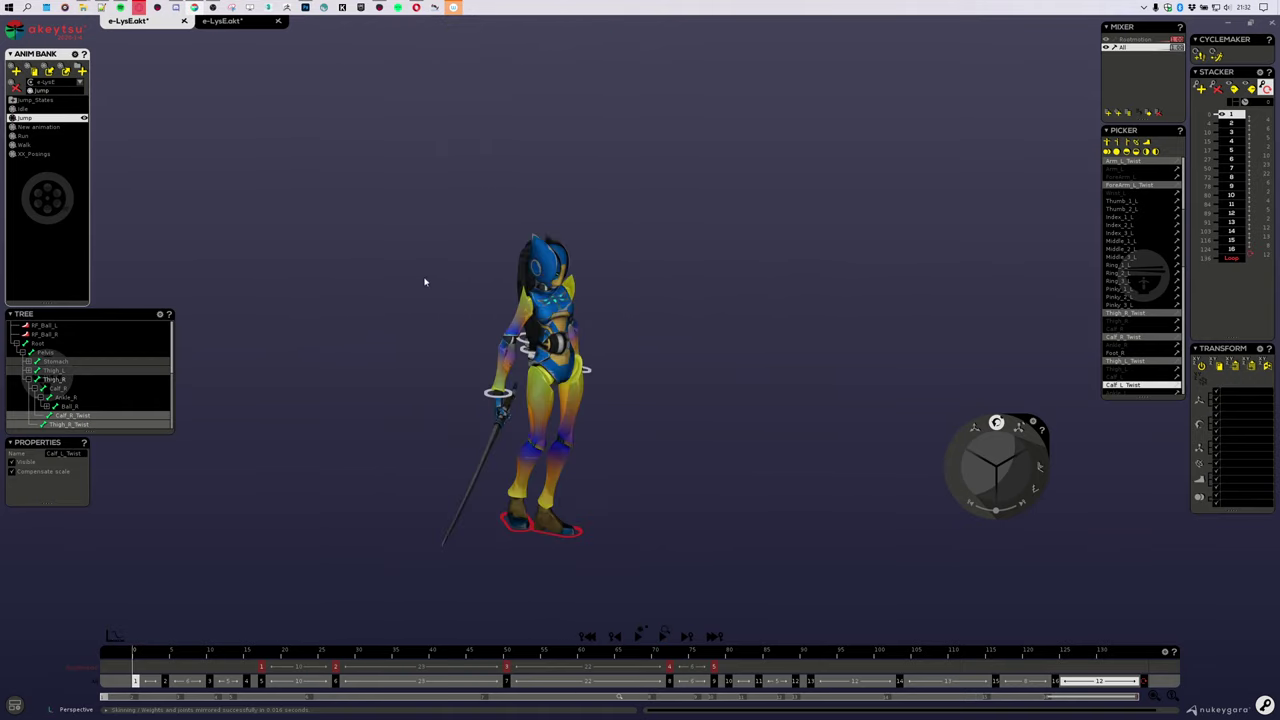
Step: Open the Walk animation and play it while inspecting the twist joints from both sides of the character
click(49, 130)
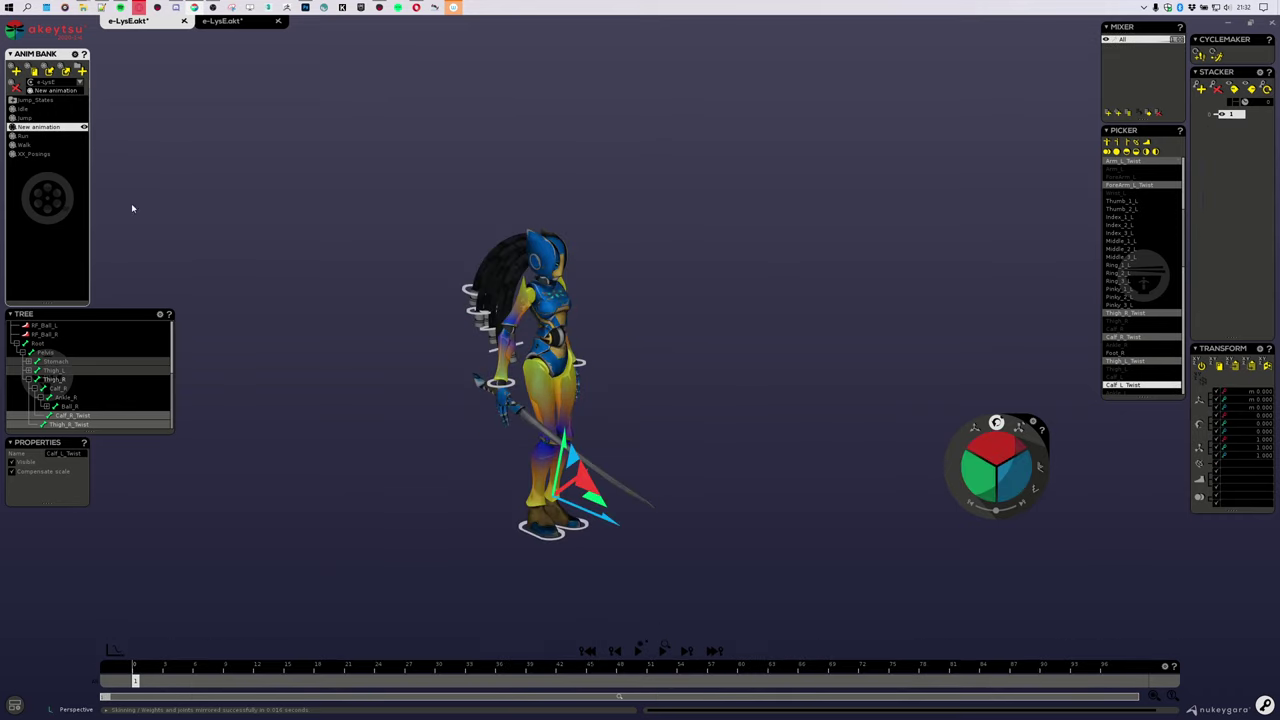
click(31, 146)
key(space)
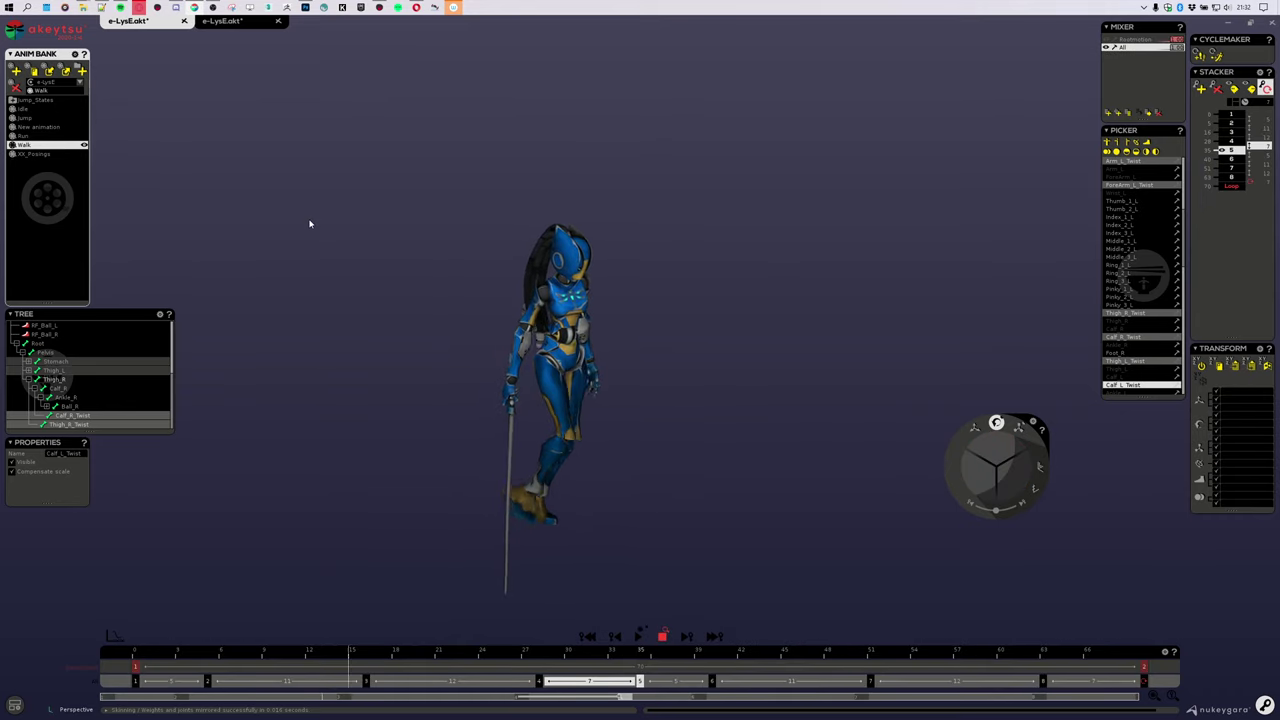
alt+drag(748, 231, 534, 231)
scroll(643, 306, up, 4)
alt+drag(560, 322, 832, 297)
key(space)
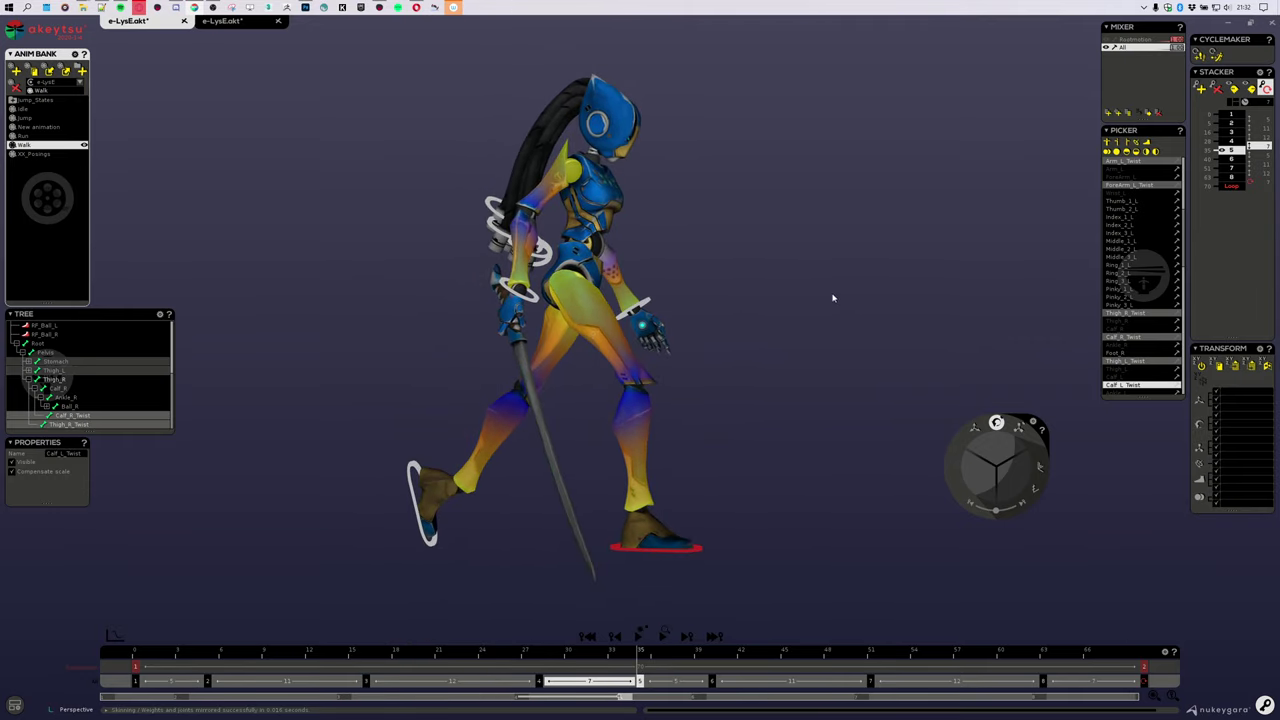
alt+drag(567, 183, 677, 300)
key(space)
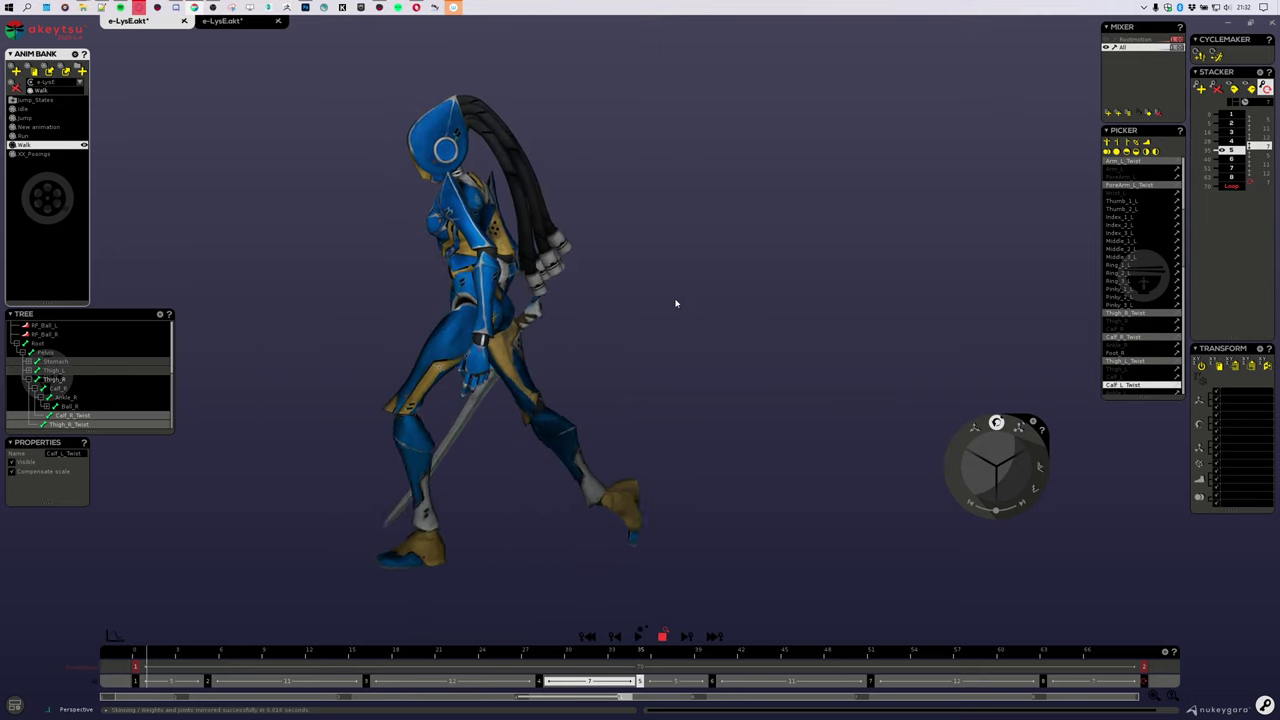
key(space)
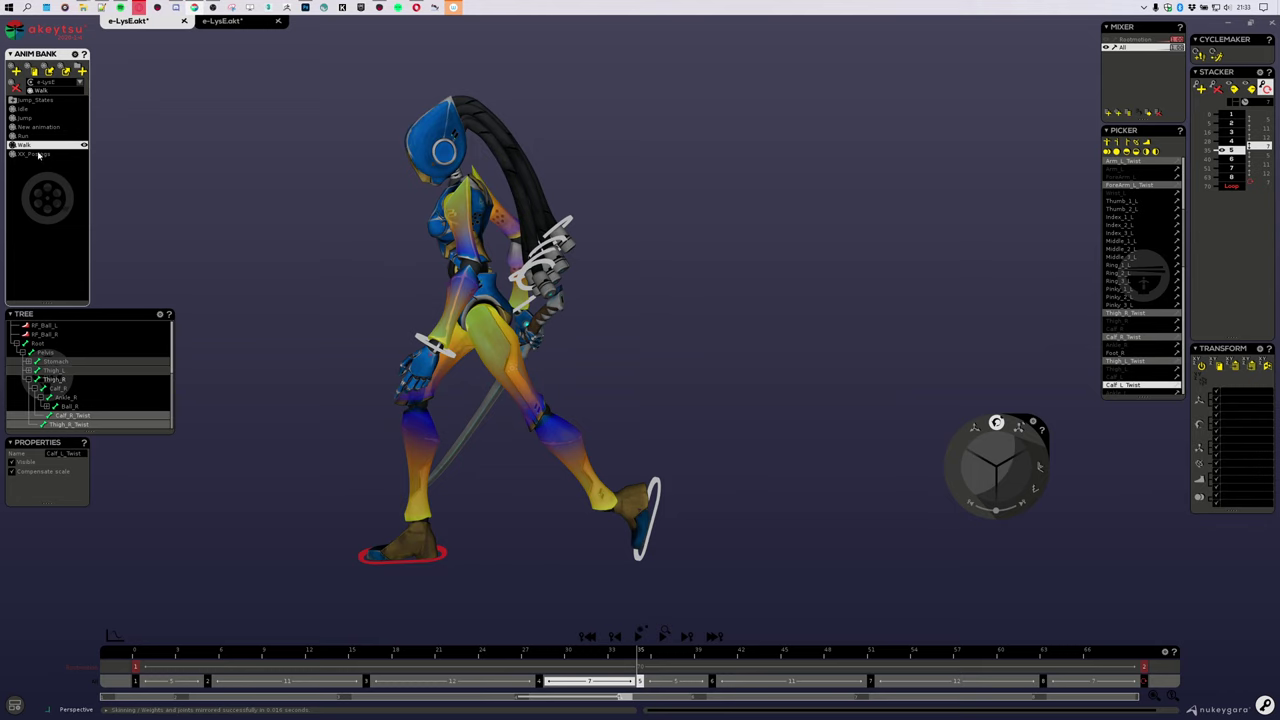
Step: Open and preview the Run animation, then reset the selected twist joints in it and check the limbs up close
click(30, 135)
key(space)
key(space)
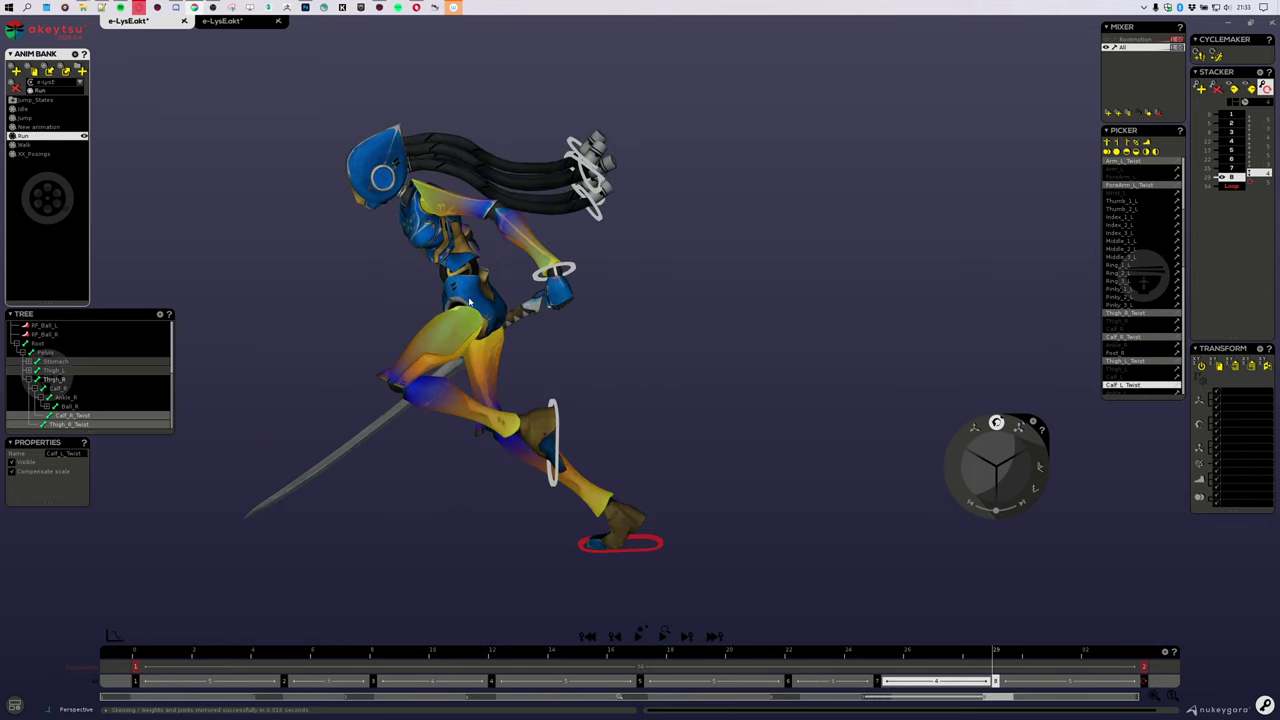
scroll(469, 300, up, 3)
scroll(460, 230, up, 2)
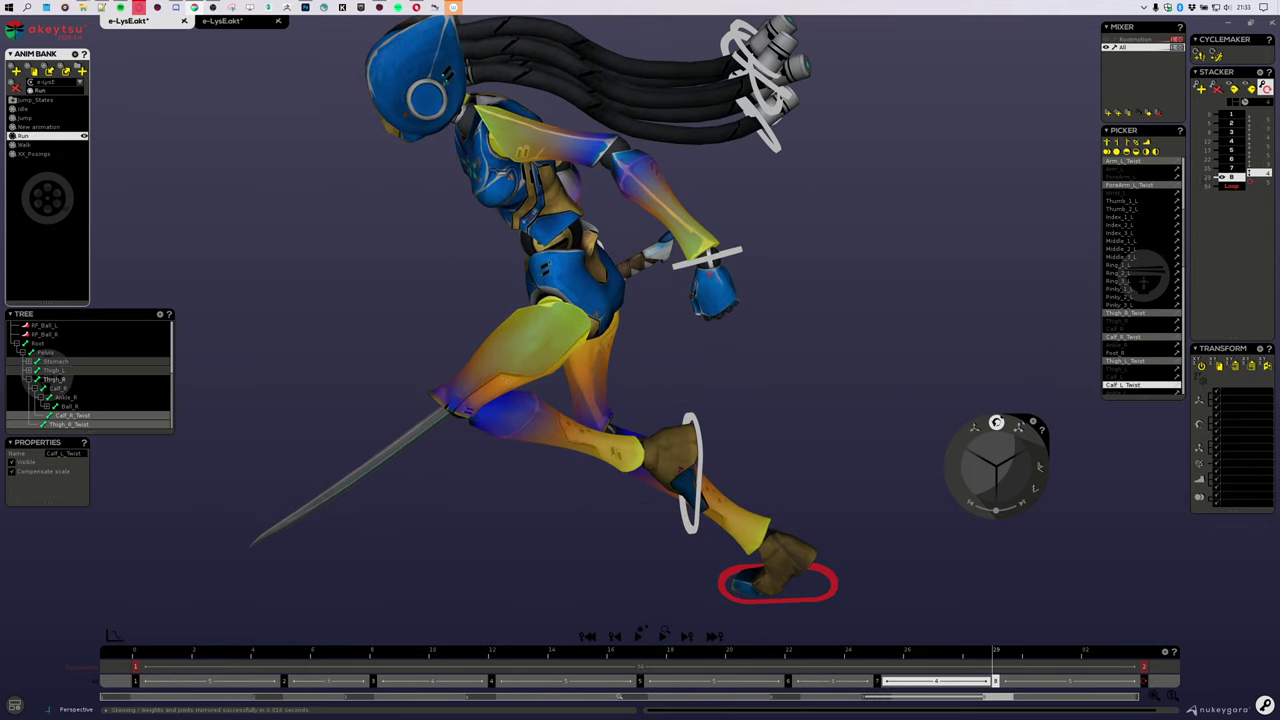
click(1179, 187)
middle_drag(611, 210, 683, 304)
scroll(683, 304, up, 3)
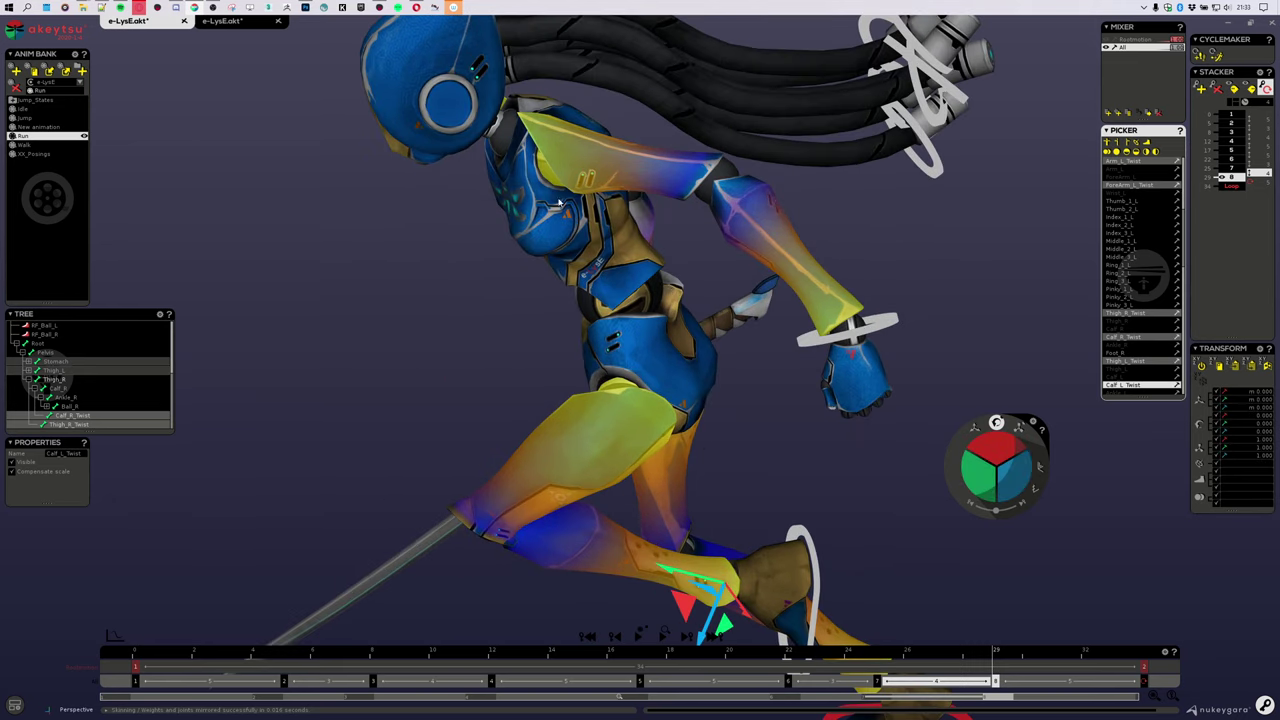
Step: Step back through the Run key poses, select the Arm_L_Twist joint and check the left arm's deformation up to frame 5
key(Left)
key(Left)
key(Left)
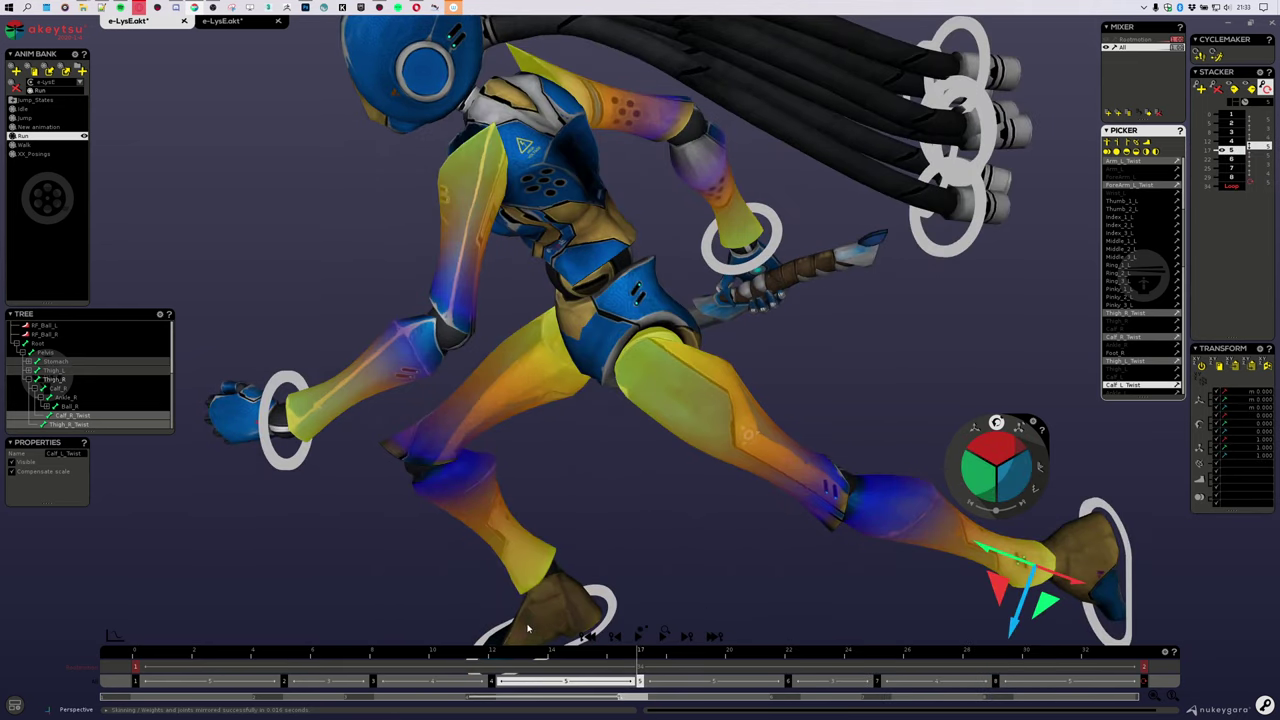
click(463, 288)
click(464, 205)
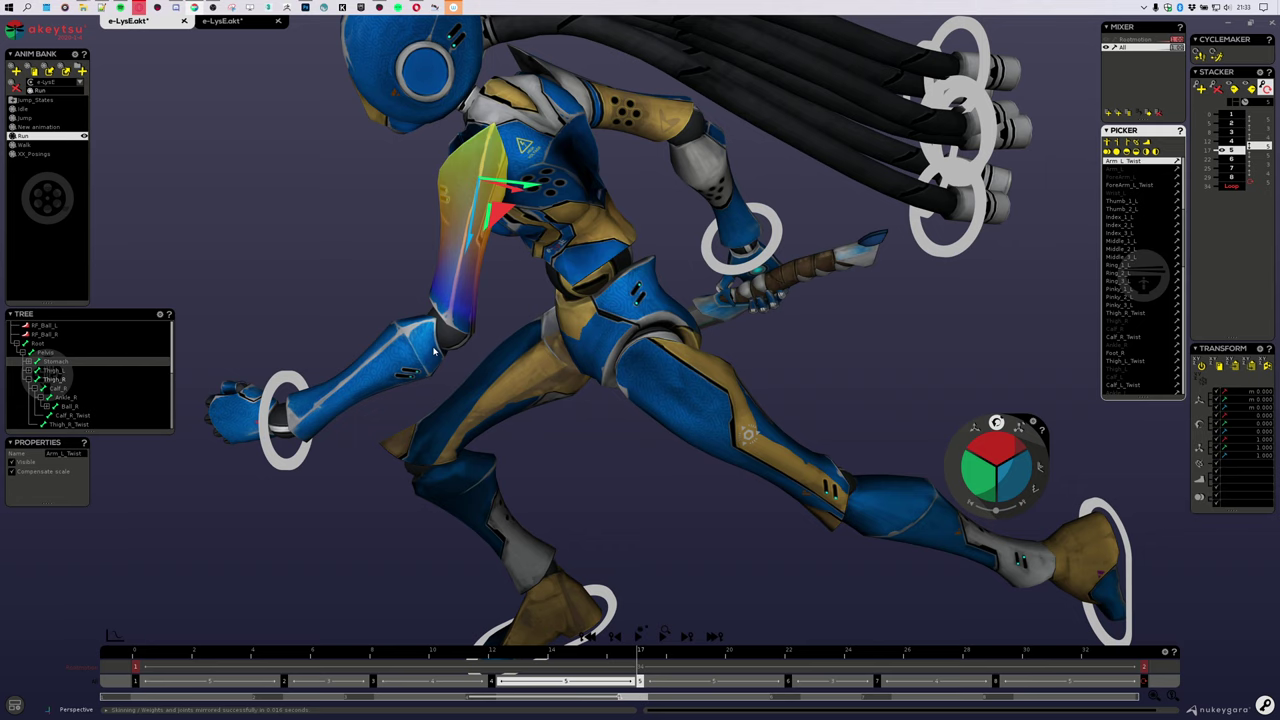
middle_drag(375, 501, 440, 479)
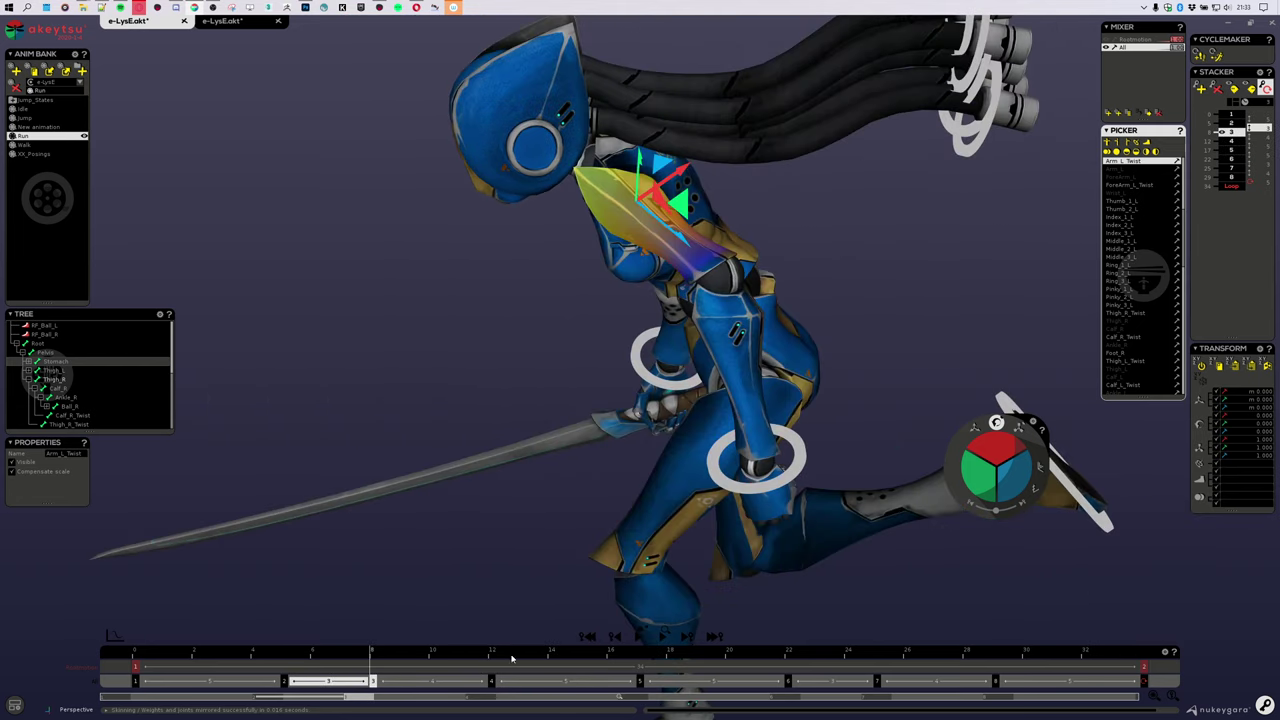
drag(364, 667, 269, 652)
middle_drag(704, 395, 637, 245)
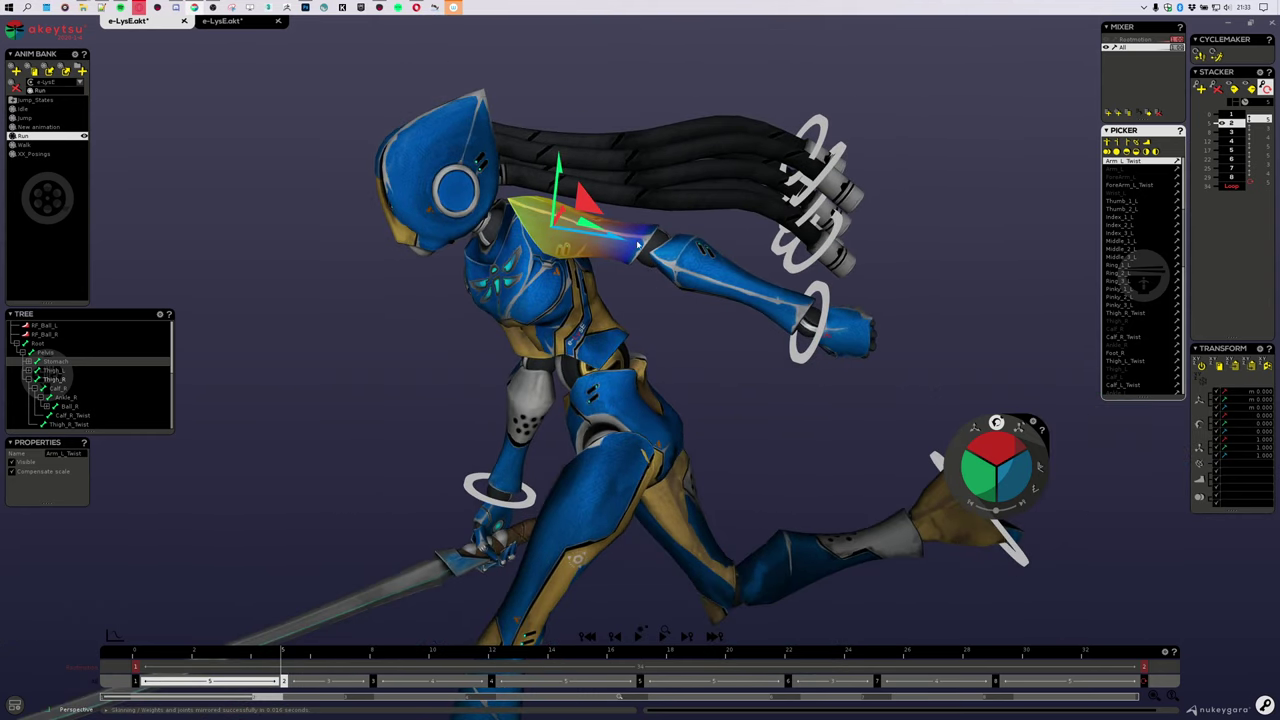
Step: Rotate the ForeArm_L joint and its ForeArm_L_Twist joint in the frame 5 pose of Run, and scrub back to frame 0
middle_drag(753, 303, 633, 266)
key(e)
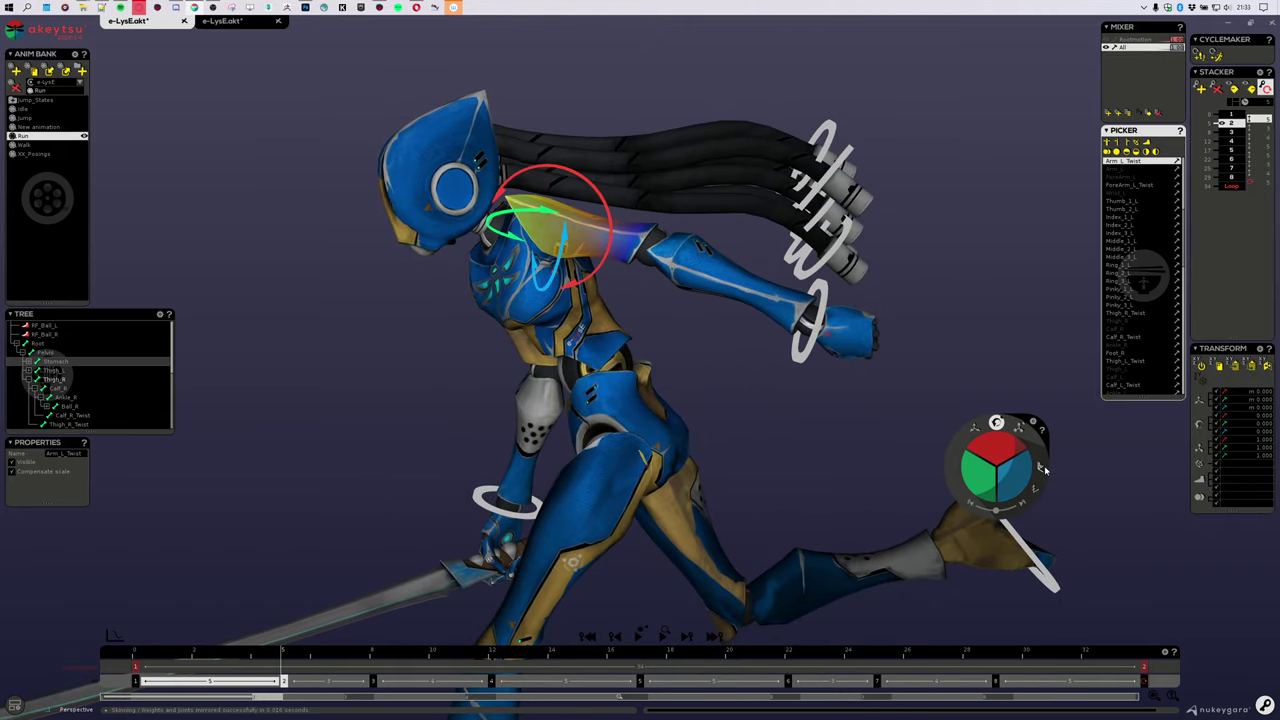
key(w)
middle_drag(770, 450, 753, 452)
key(e)
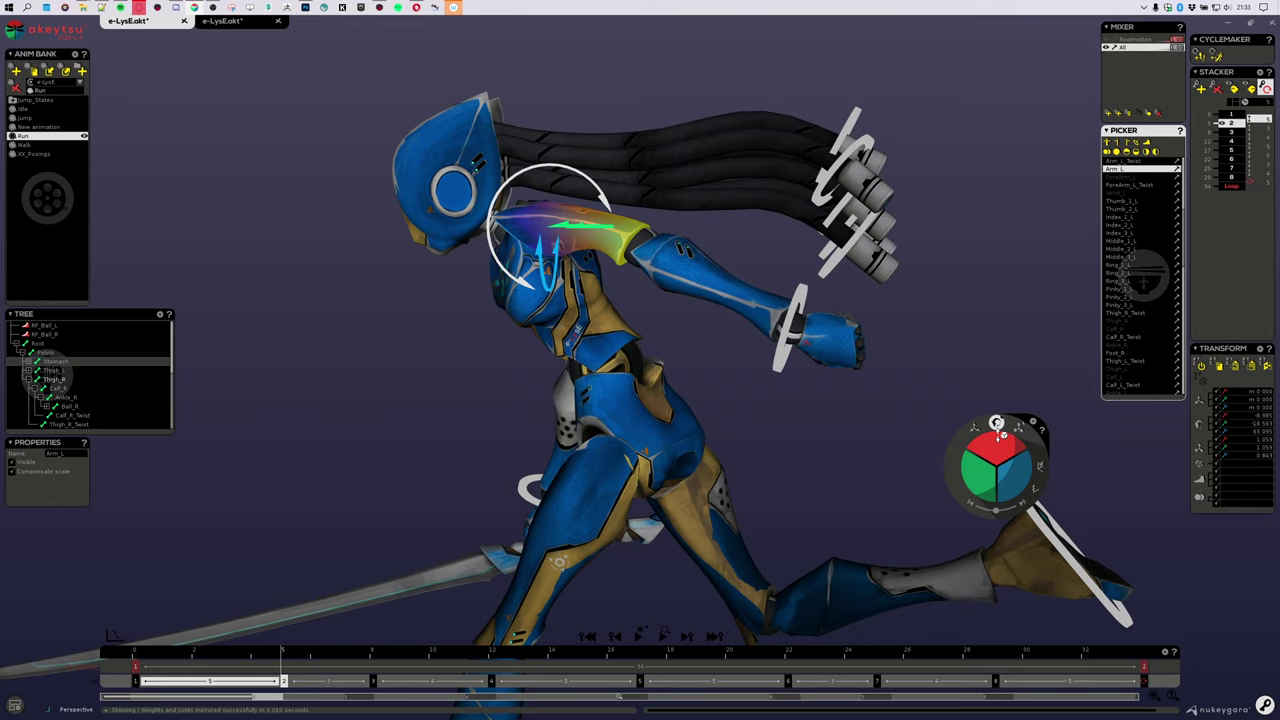
key(Down)
drag(999, 434, 1007, 434)
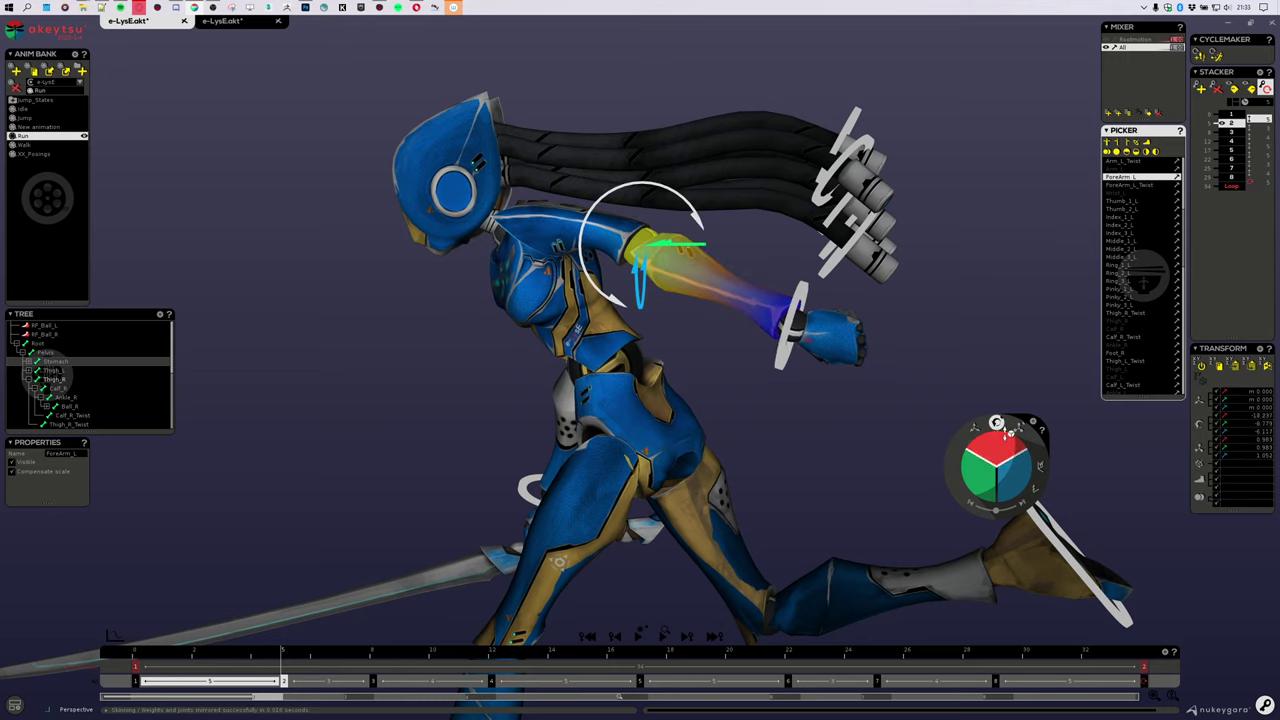
key(Down)
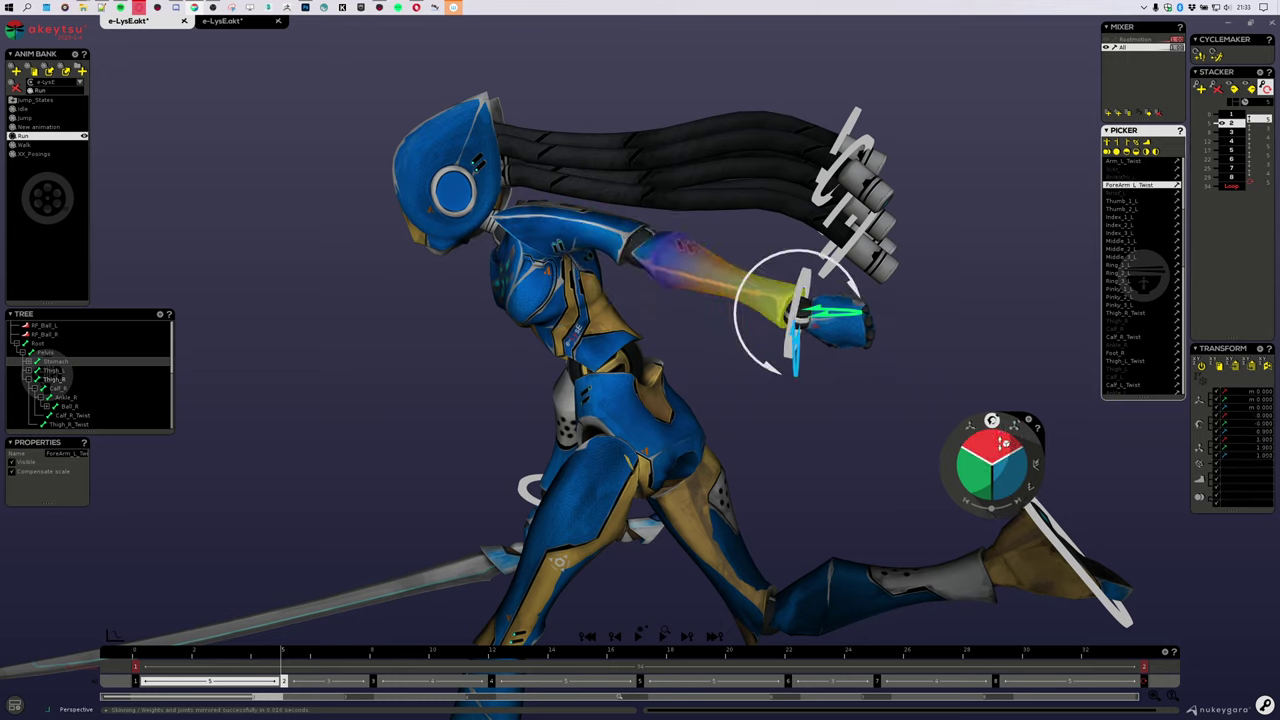
key(w)
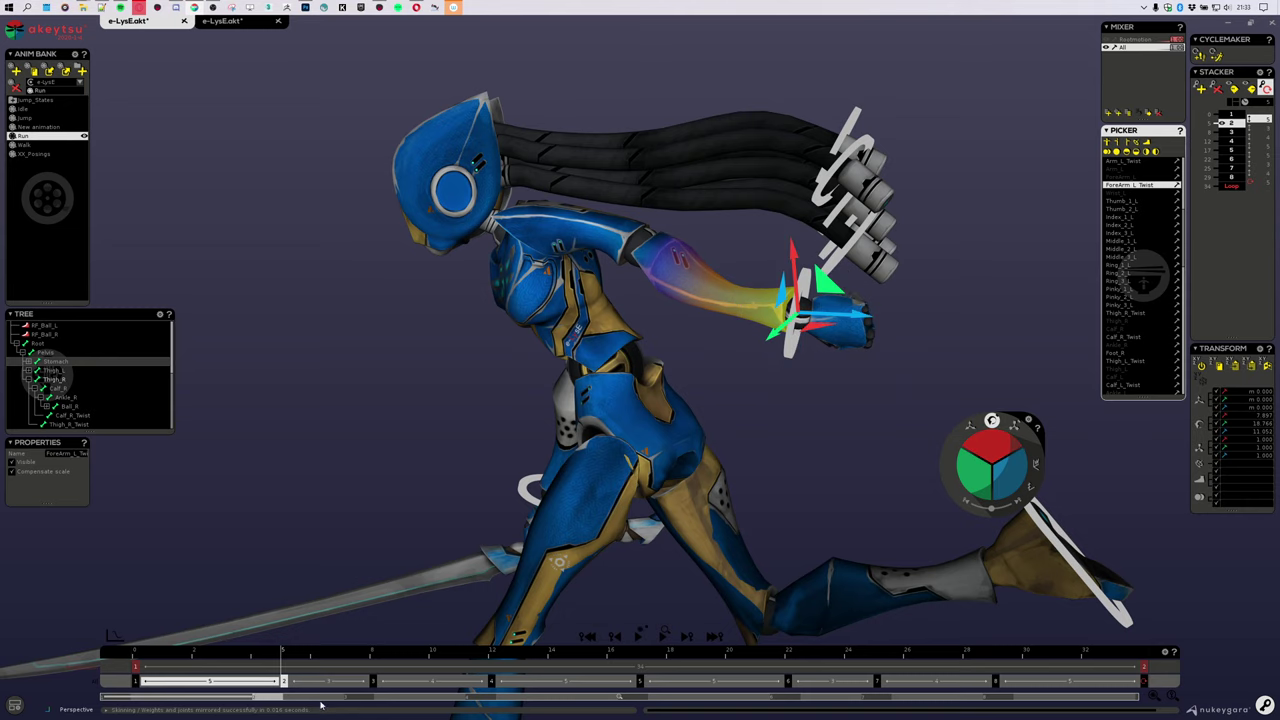
drag(254, 660, 102, 659)
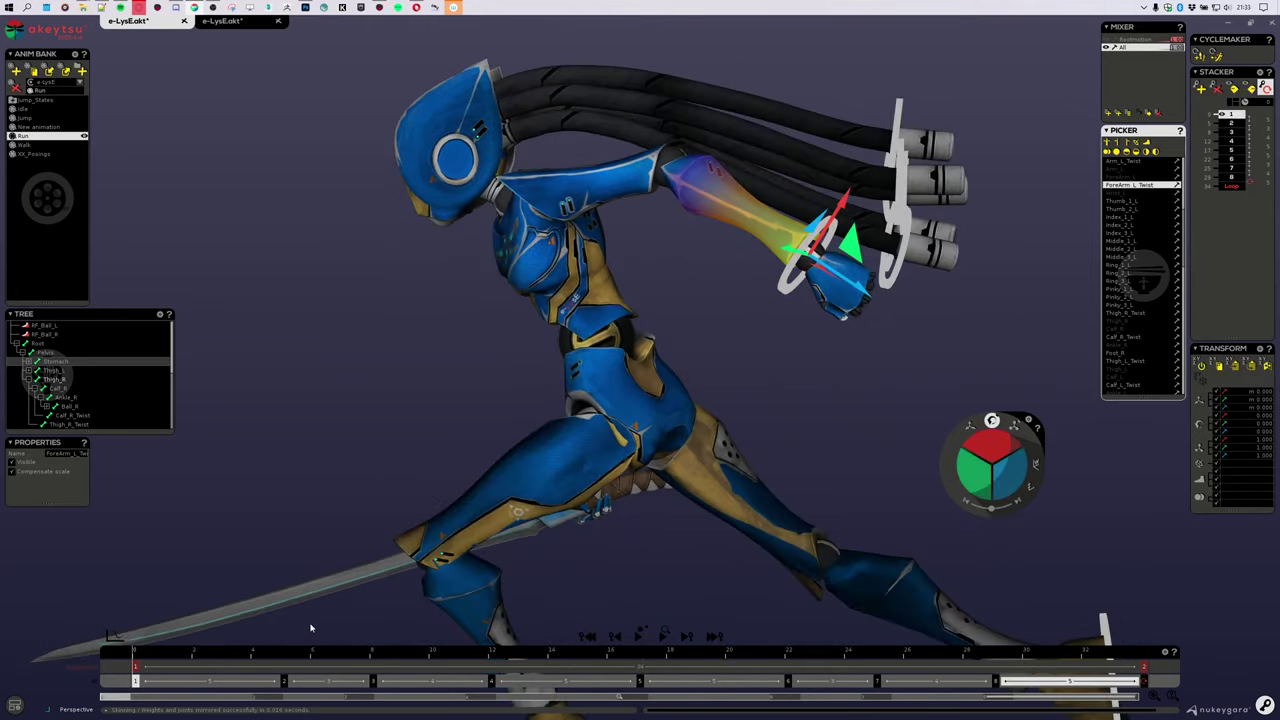
Step: Return to the frame 5 pose and rotate the Arm_L and Arm_L_Twist joints to refine the left shoulder
key(Right)
click(638, 243)
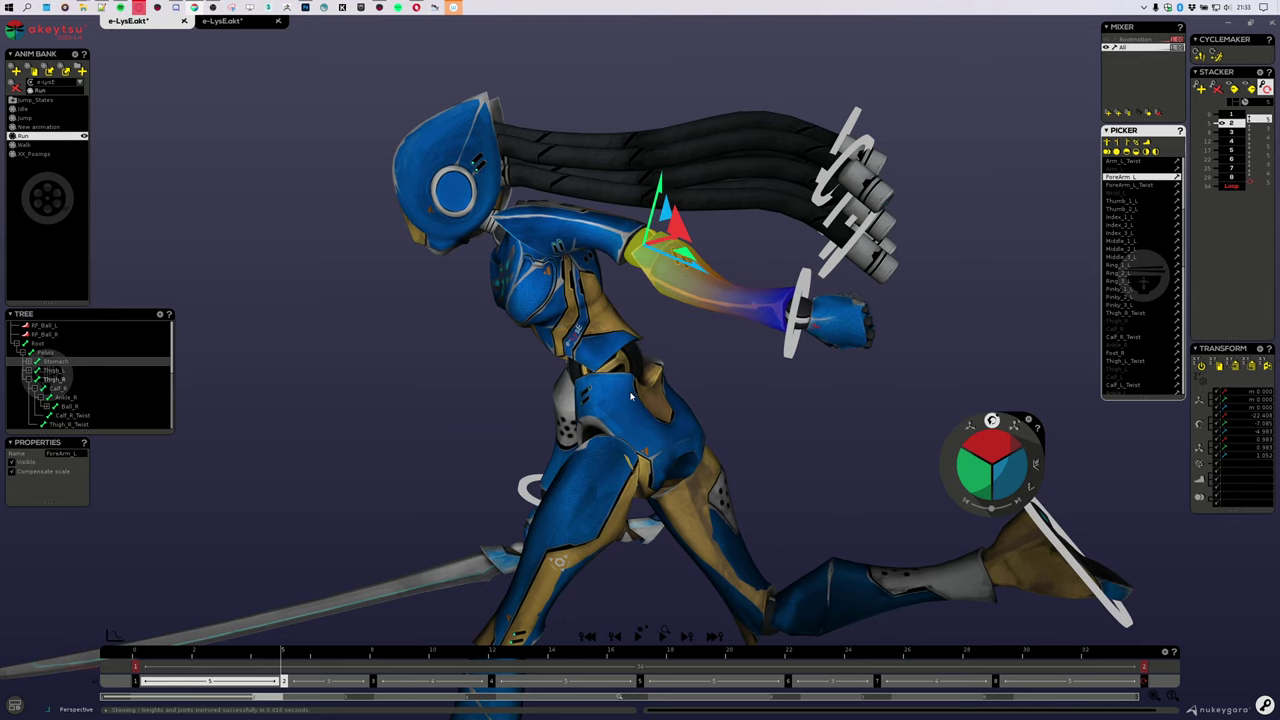
mouse_move(642, 378)
alt+mouse_down()
mouse_move(705, 392)
mouse_move(660, 380)
alt+mouse_up()
click(608, 246)
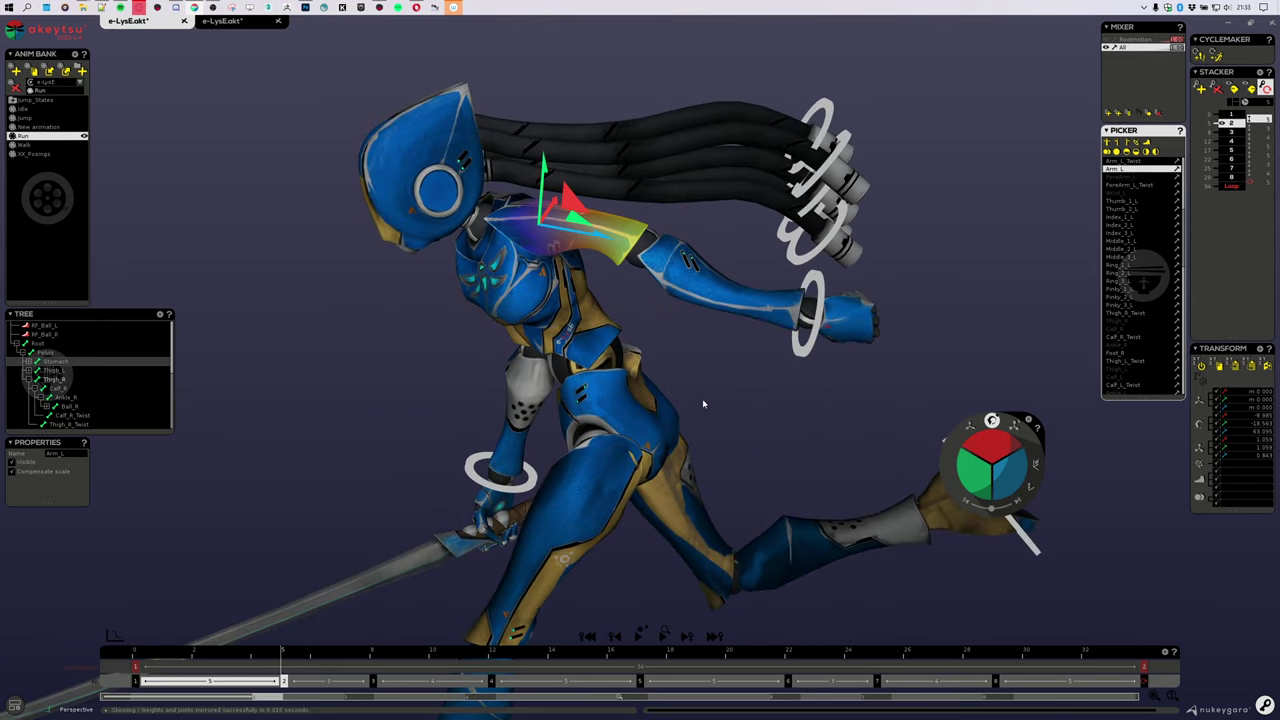
middle_drag(608, 246, 705, 369)
alt+drag(761, 413, 806, 417)
click(646, 288)
key(ctrl+z)
drag(991, 441, 992, 455)
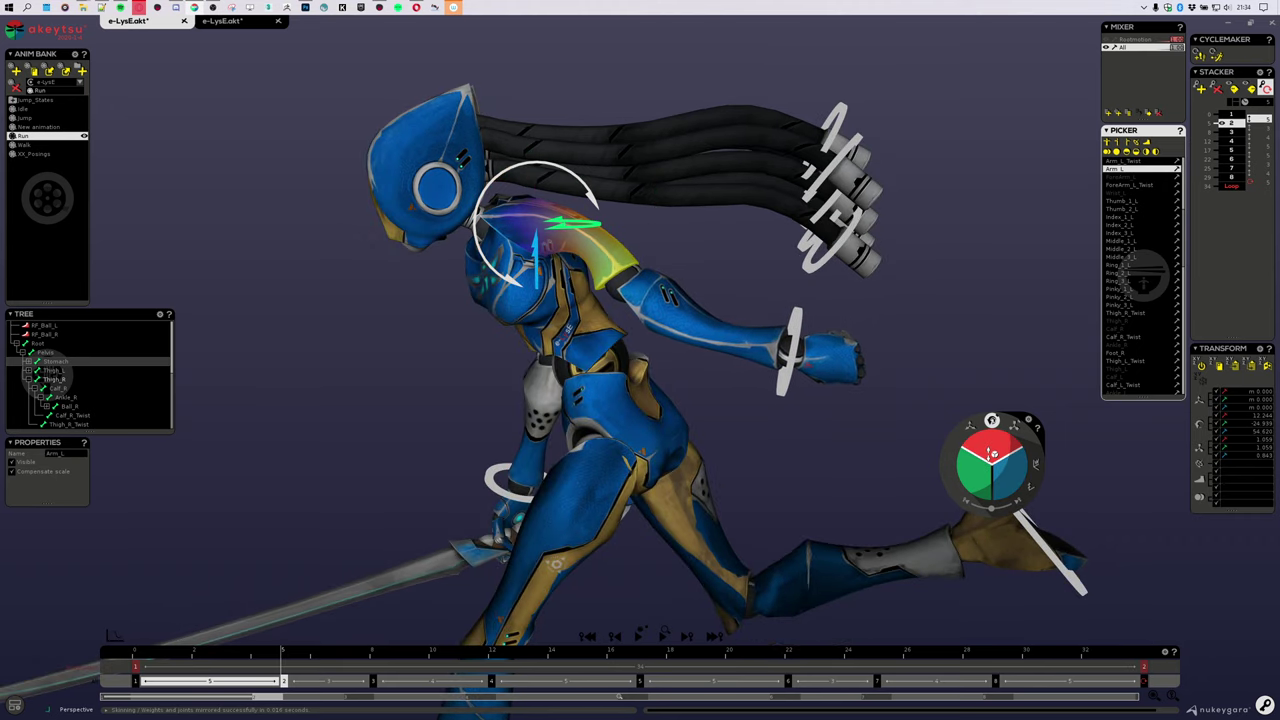
key(Down)
mouse_move(990, 445)
mouse_down()
mouse_move(992, 468)
mouse_move(993, 456)
mouse_up()
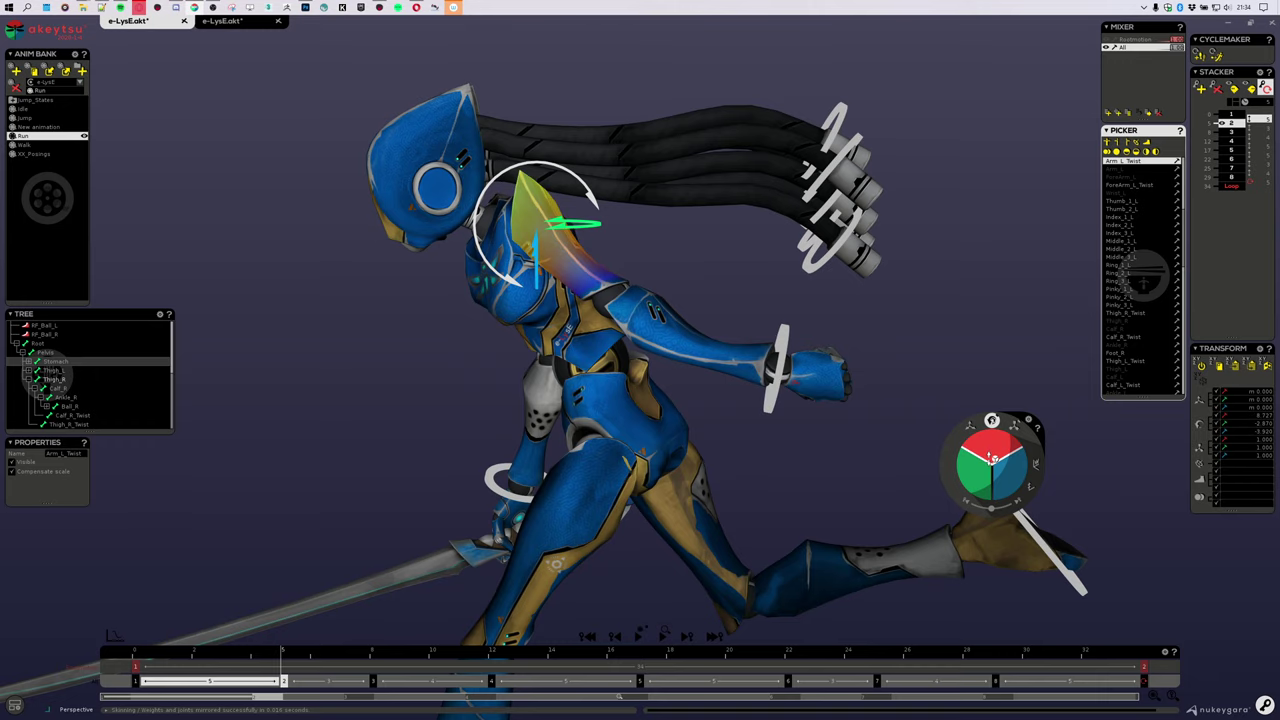
Step: Scrub the Run animation and compare the left arm between the first three key poses, ending on frame 8
mouse_move(668, 448)
middle_down()
mouse_move(778, 453)
mouse_move(643, 457)
mouse_move(686, 514)
mouse_move(689, 463)
mouse_move(674, 453)
middle_up()
scroll(643, 457, down, 2)
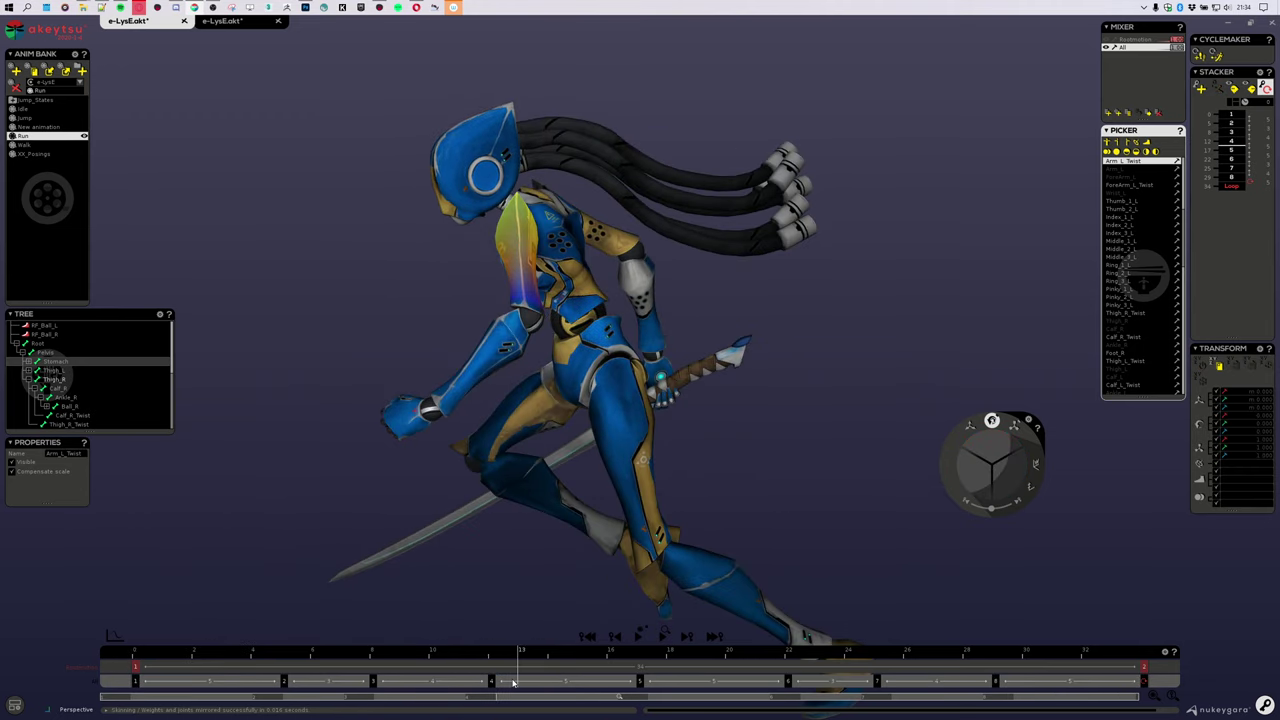
mouse_move(363, 687)
mouse_down()
mouse_move(382, 687)
mouse_move(308, 687)
mouse_move(382, 692)
mouse_up()
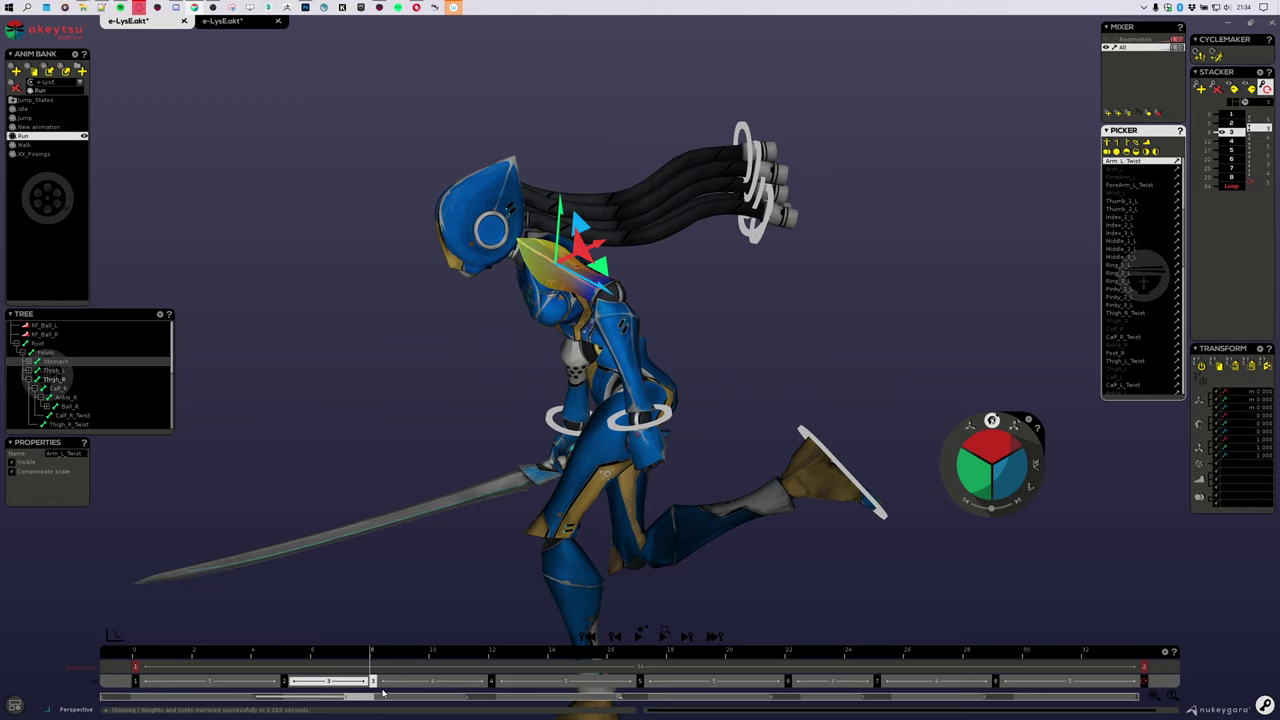
key(Left)
key(Left)
key(Right)
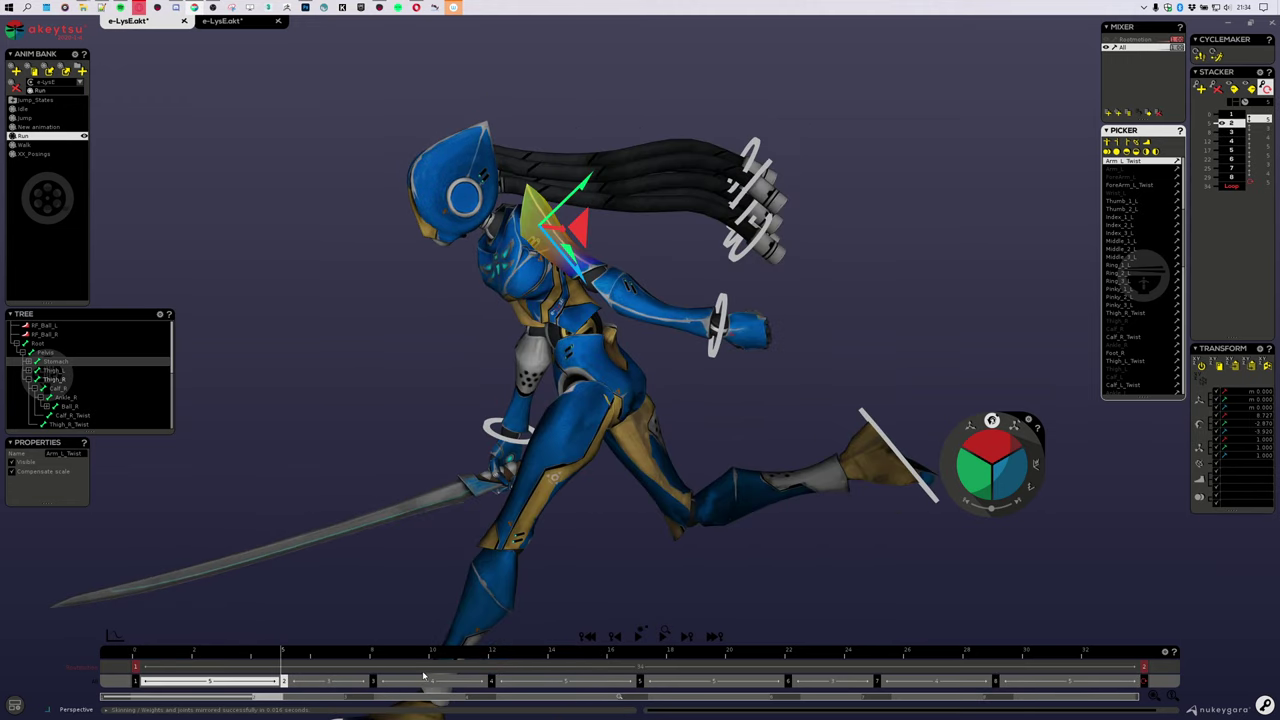
key(Right)
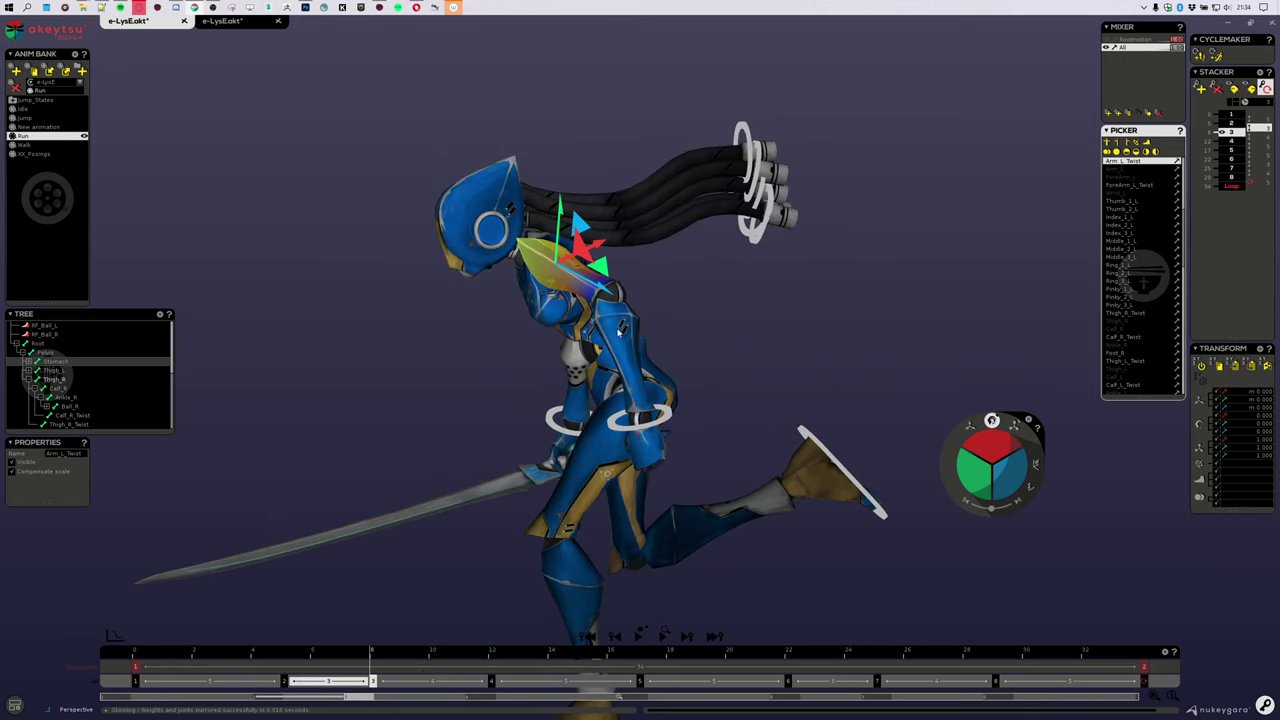
click(998, 460)
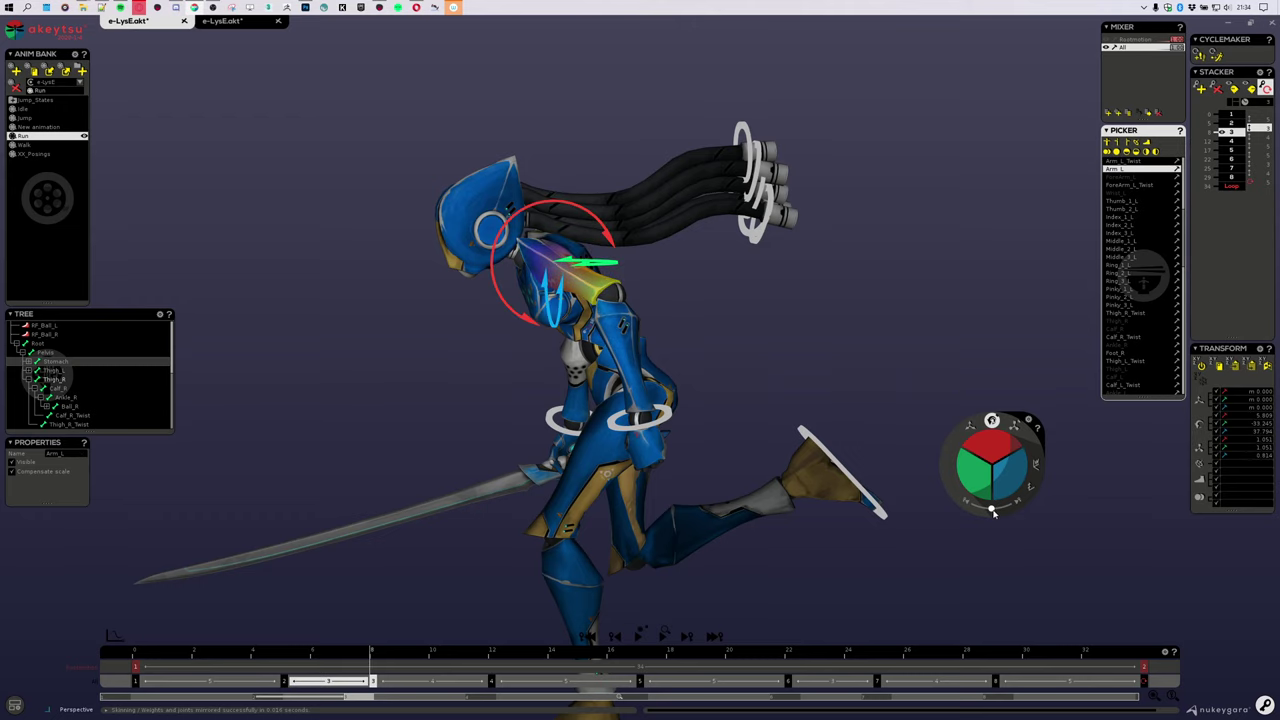
key(ctrl+z)
drag(987, 511, 1006, 512)
key(ctrl+z)
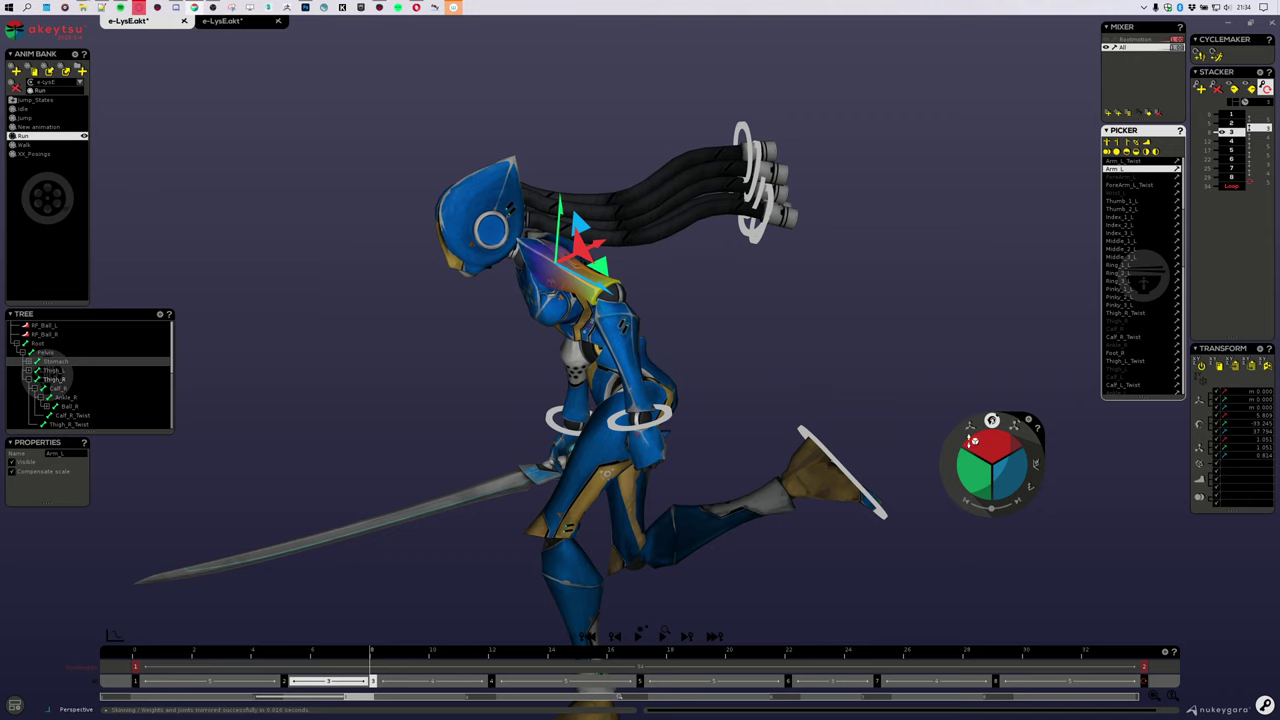
Step: Rotate the Arm_L, Arm_L_Twist and ForeArm_L_Twist joints in the frame 8 pose of Run
click(1003, 442)
drag(1003, 442, 1007, 455)
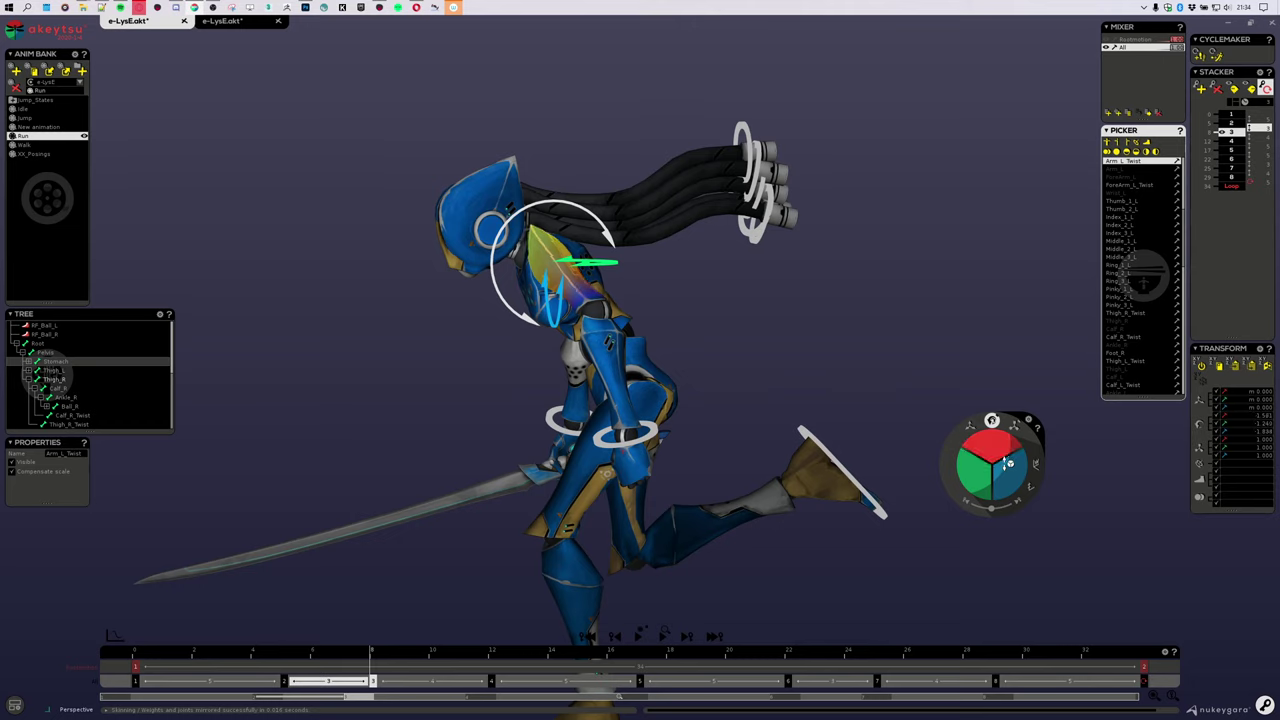
key(Down)
key(Down)
key(Down)
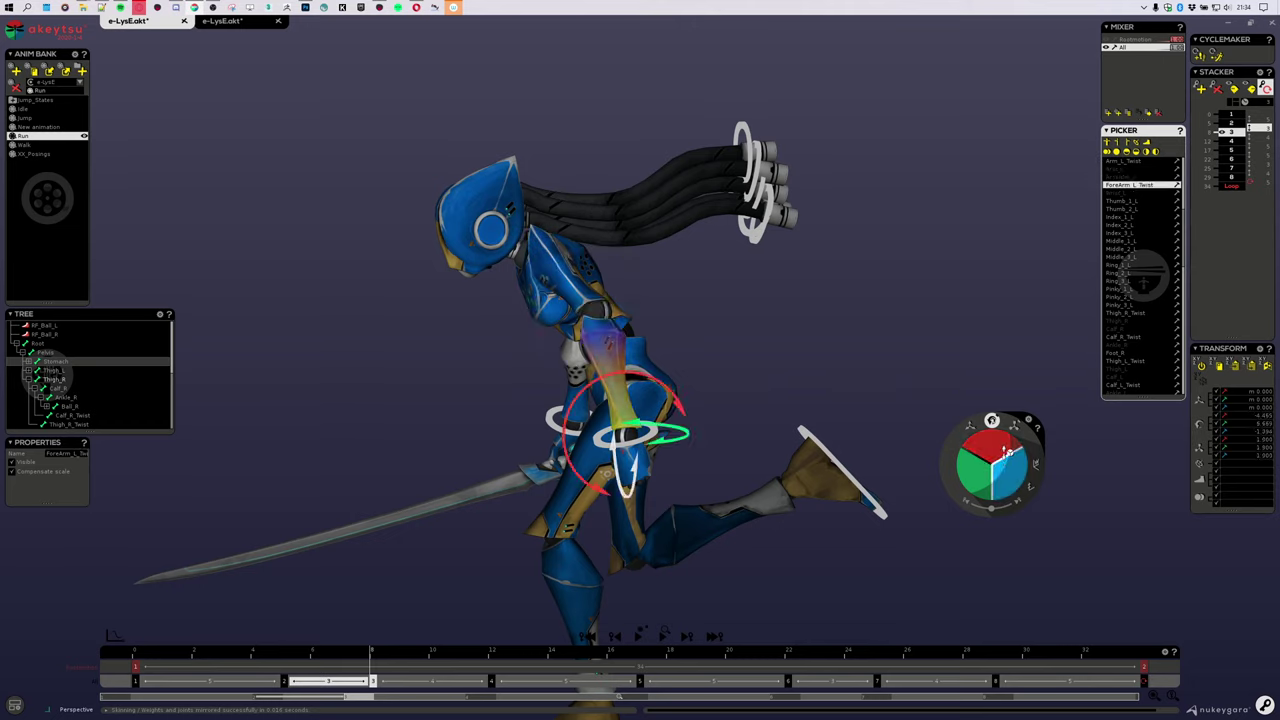
drag(996, 447, 998, 455)
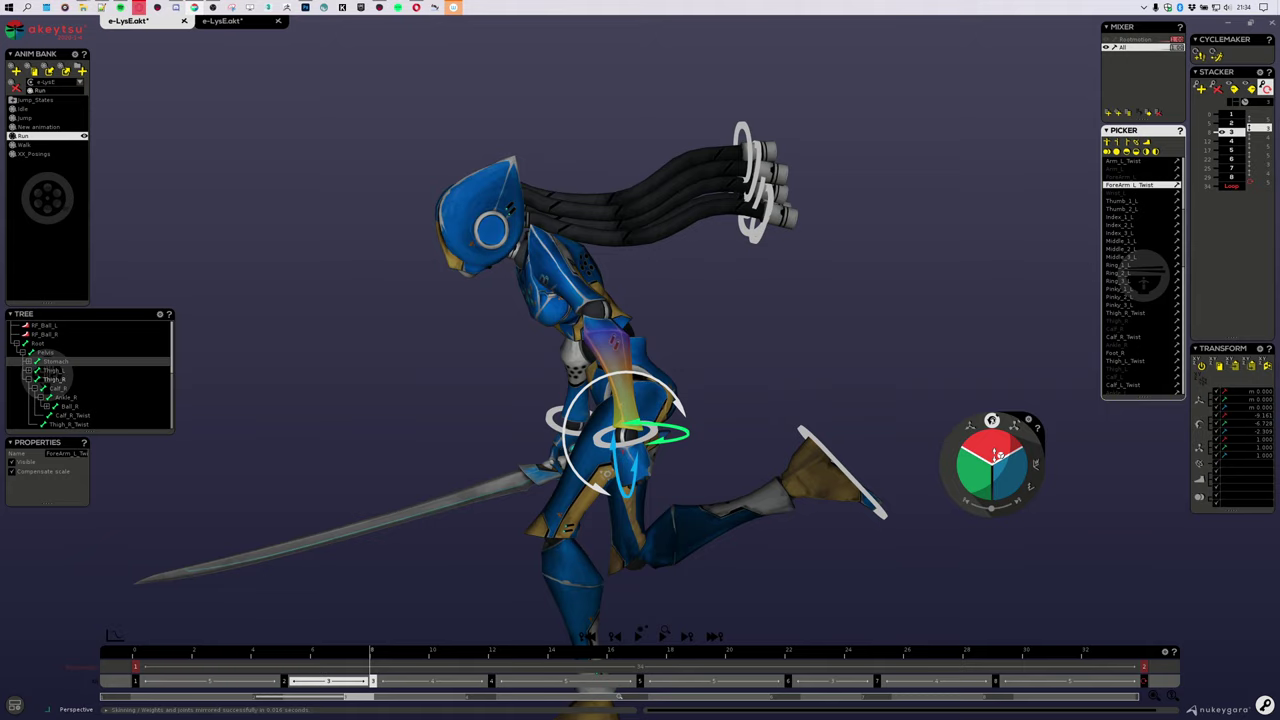
key(w)
Step: Scrub forward from frame 8 and play the Run animation to check the left arm's motion
drag(341, 659, 382, 656)
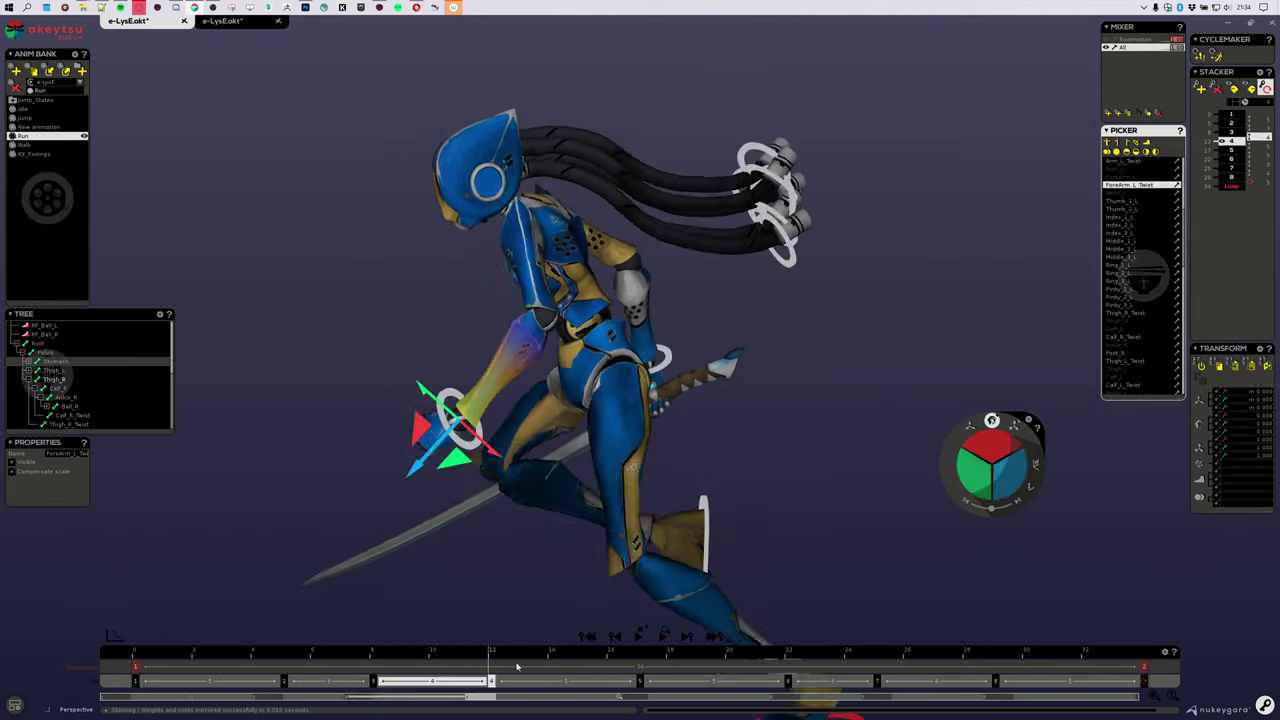
key(space)
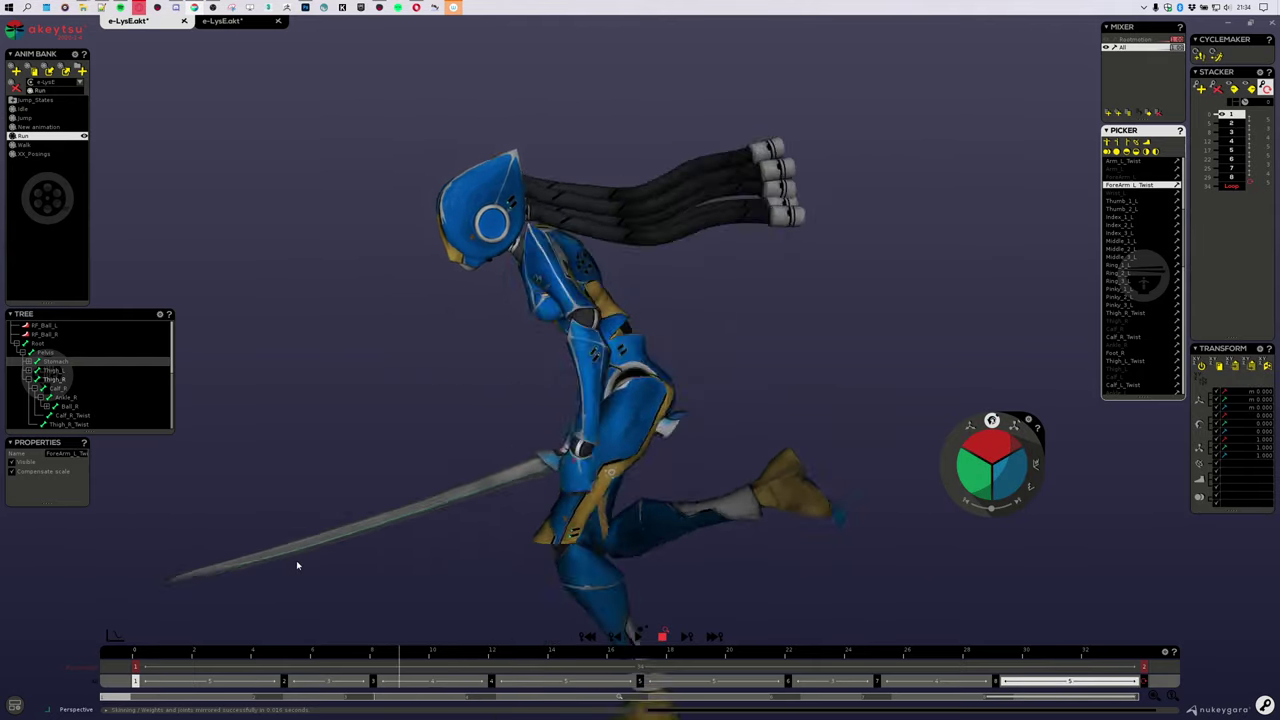
key(space)
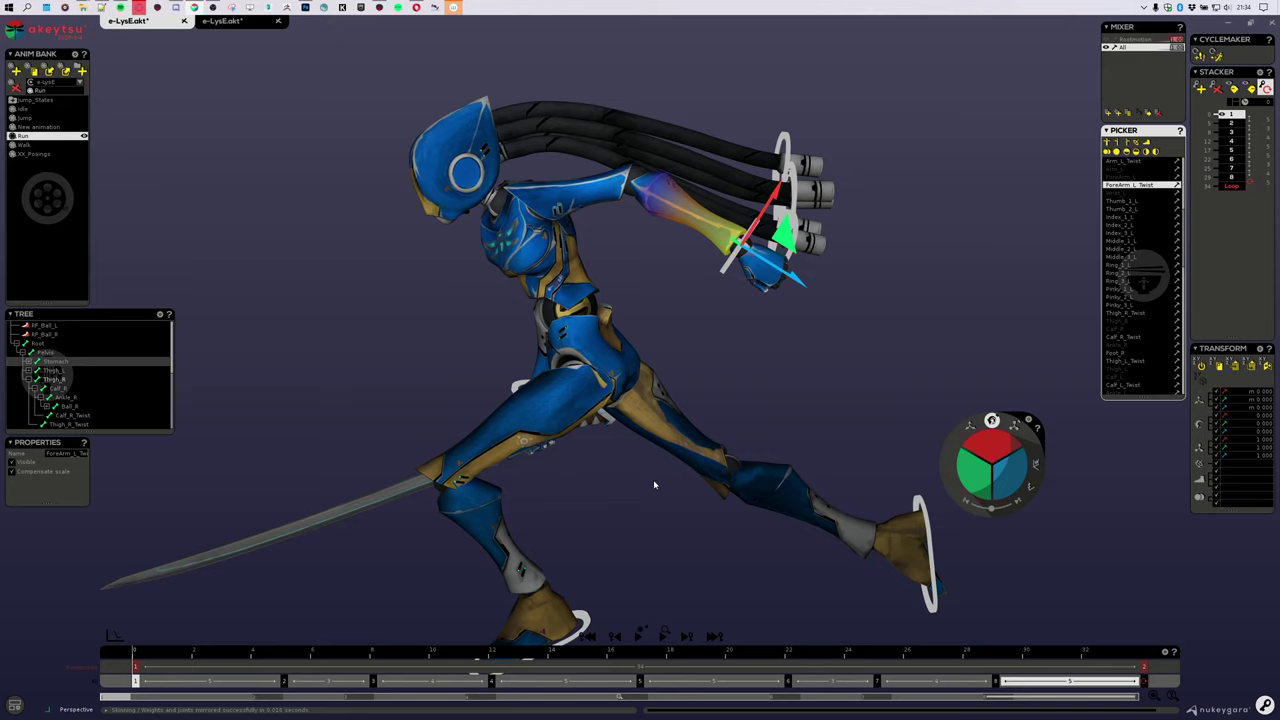
Step: Check the legs from both sides of the character and rotate the Thigh_L_Twist joint at frame 0 of Run
alt+drag(614, 230, 680, 268)
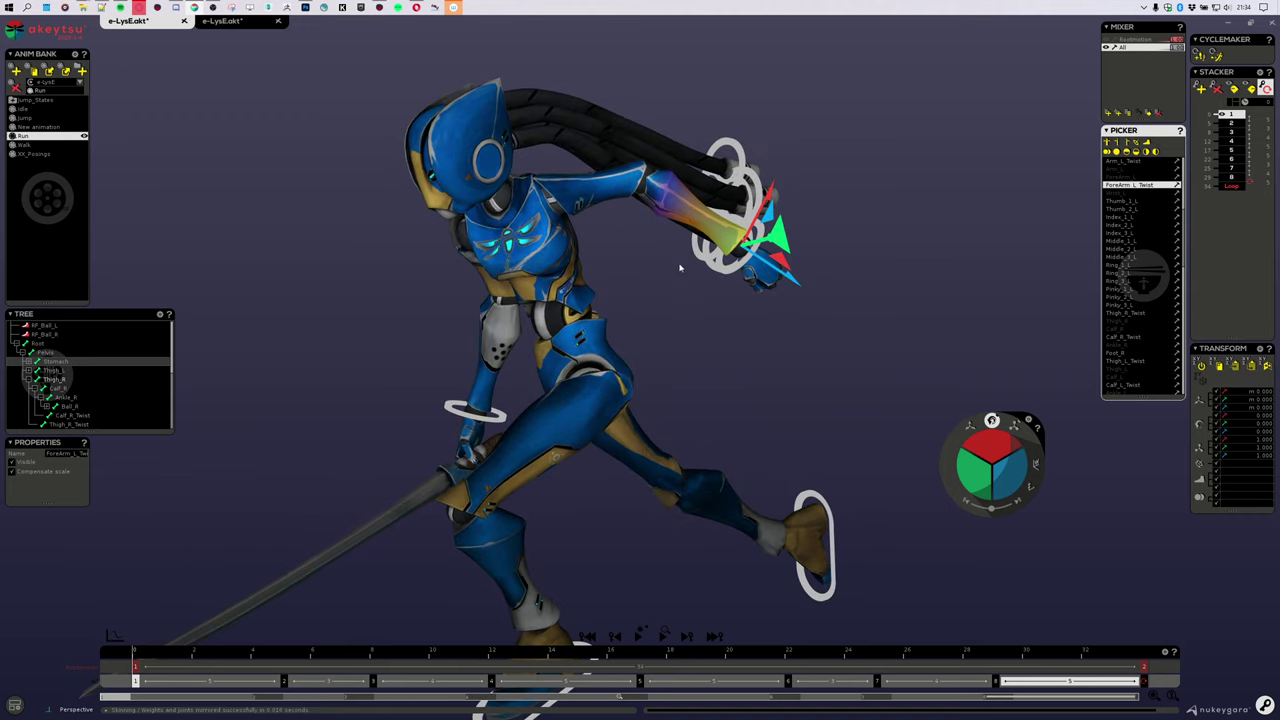
scroll(677, 307, down, 3)
alt+middle_drag(754, 413, 660, 374)
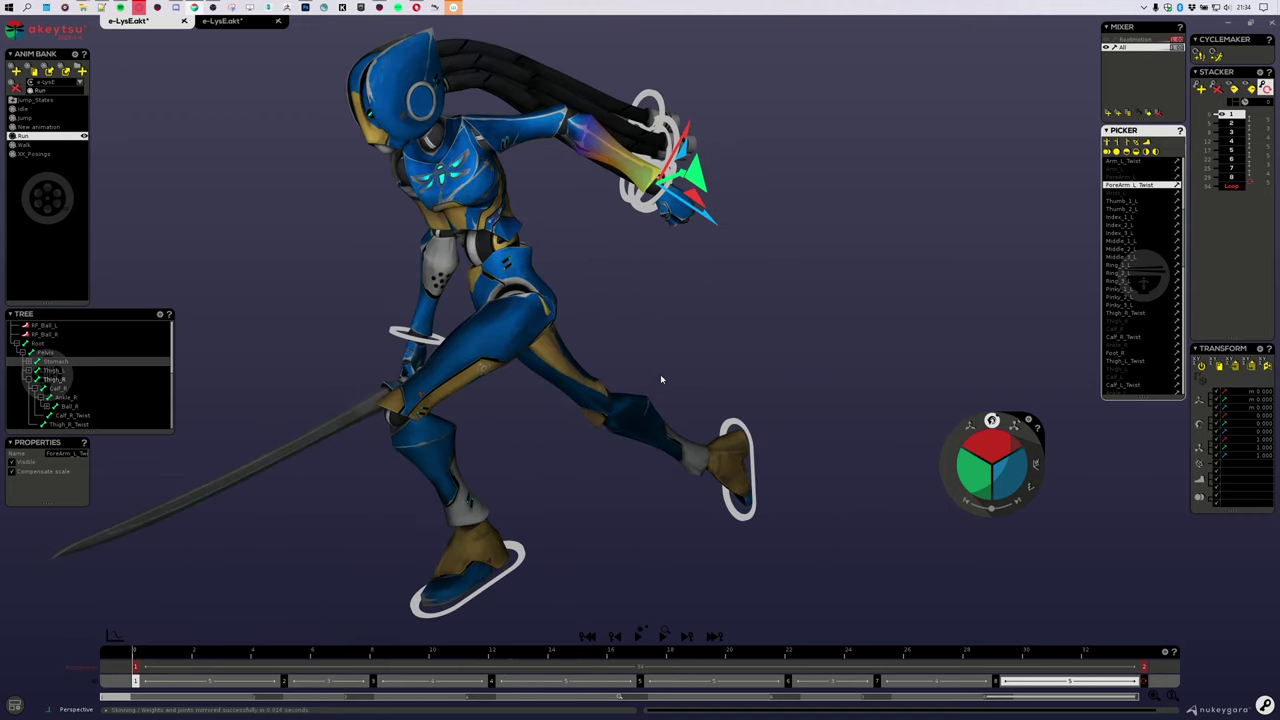
click(582, 399)
middle_drag(673, 535, 280, 556)
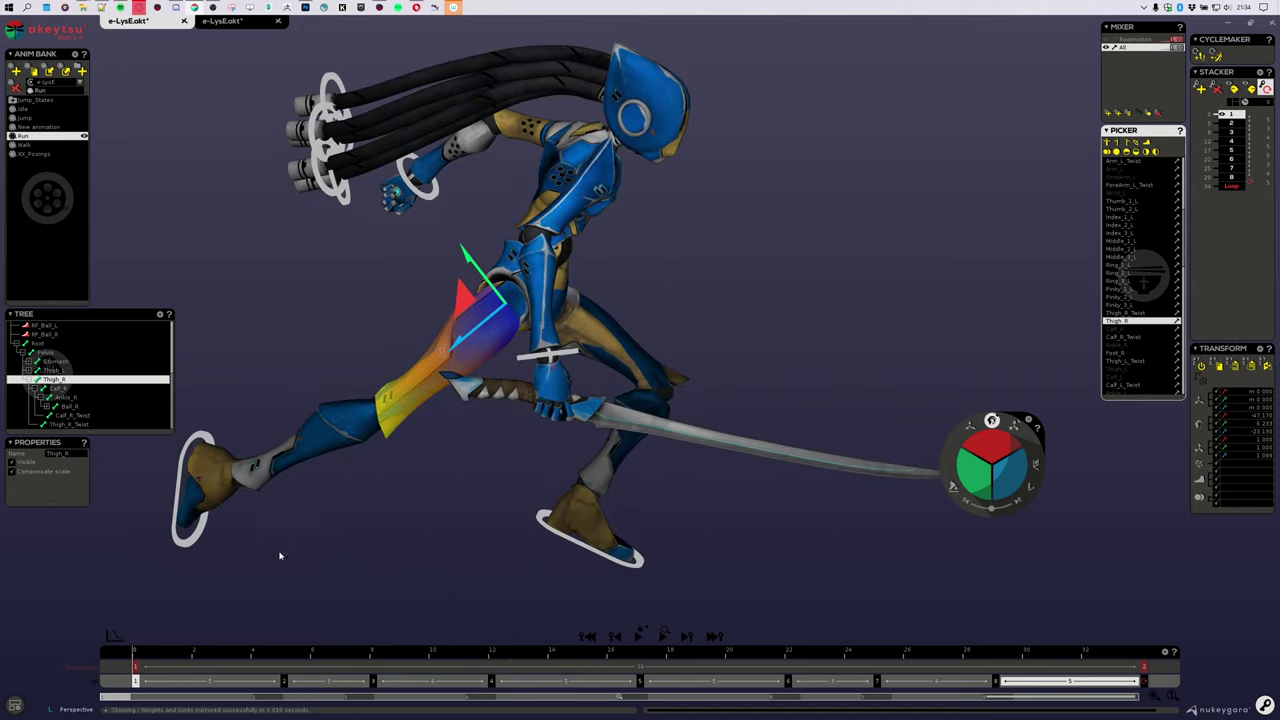
click(507, 336)
mouse_move(452, 492)
middle_down()
mouse_move(443, 483)
mouse_move(466, 480)
middle_up()
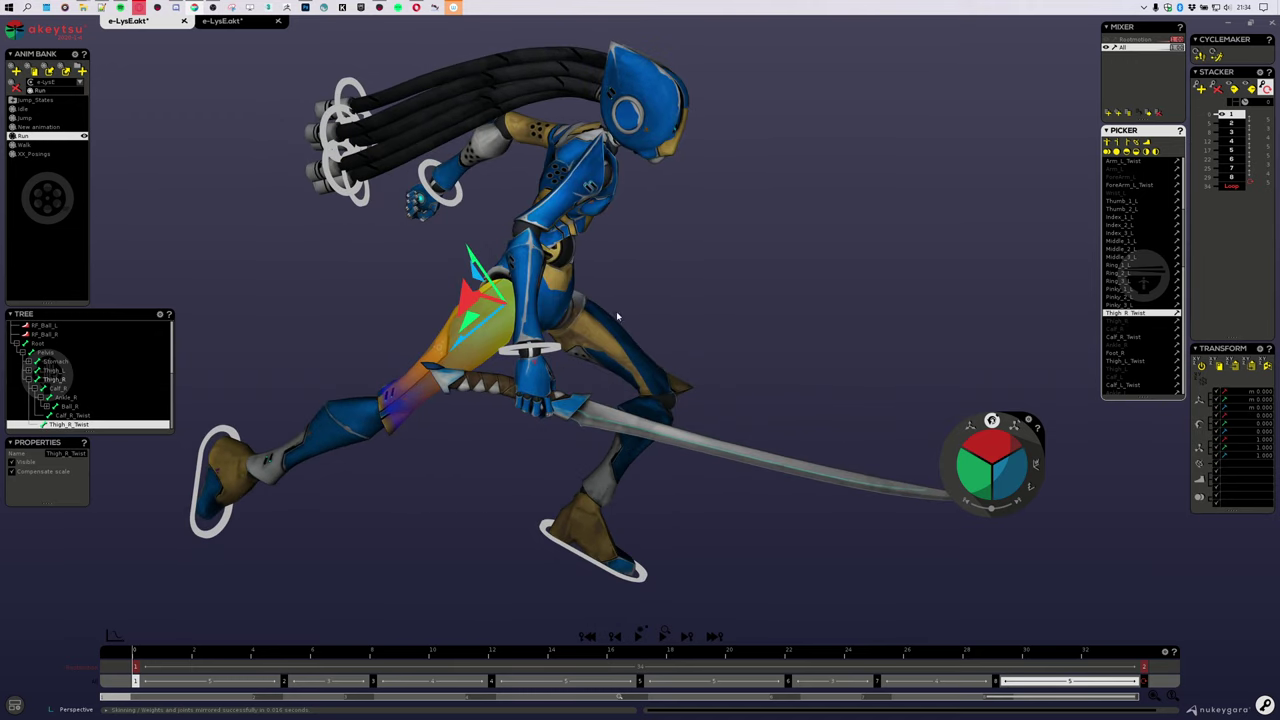
click(615, 326)
key(e)
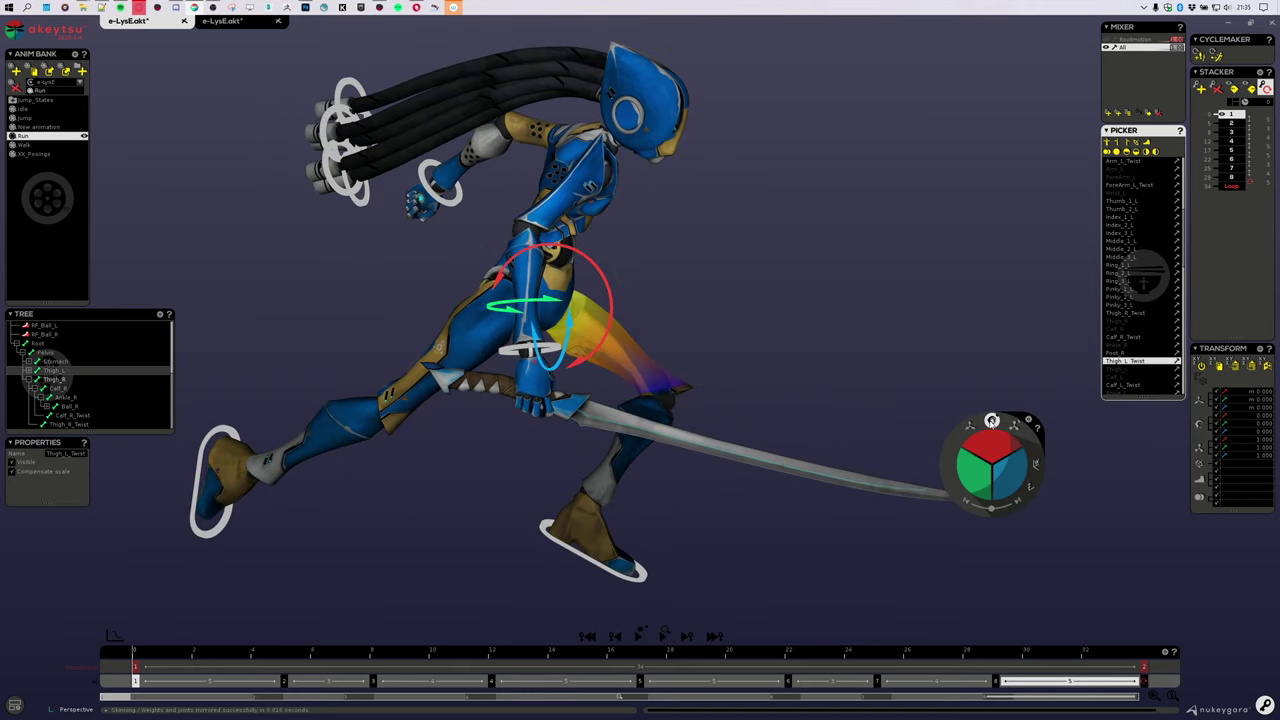
key(w)
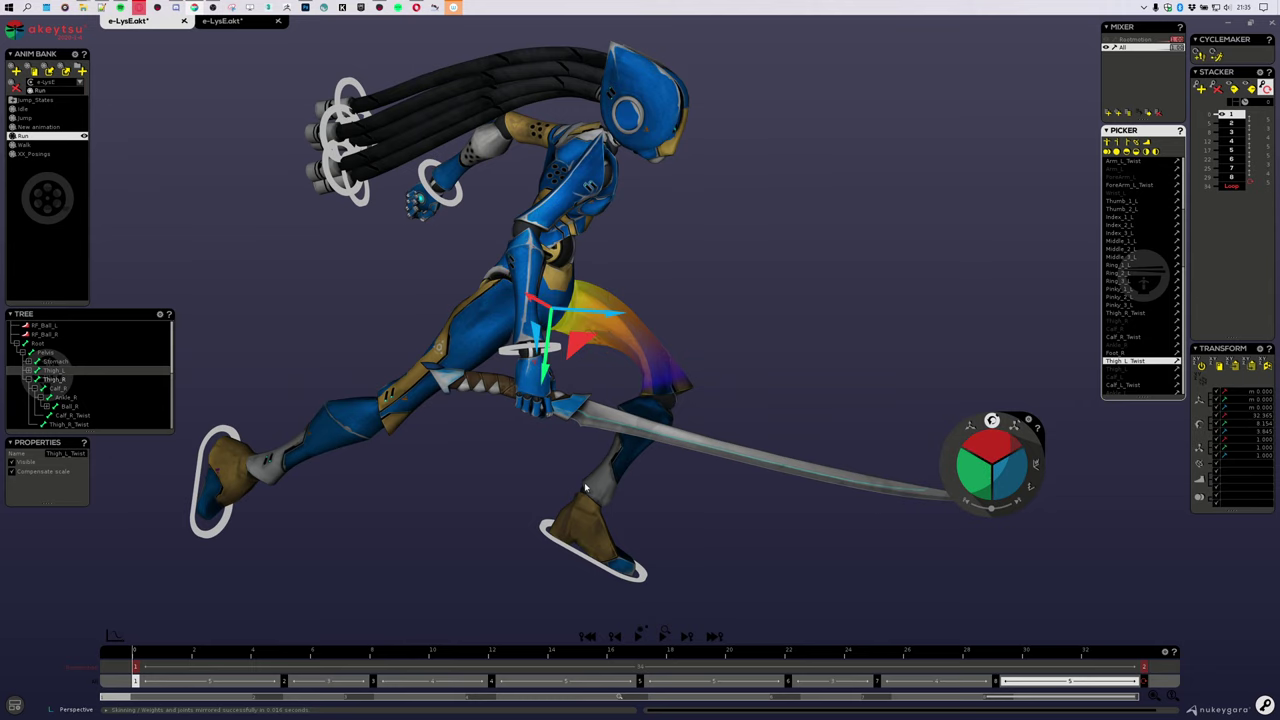
Step: Rotate the Calf_L_Twist joint at frame 0 of Run
click(586, 488)
key(e)
drag(991, 435, 1003, 457)
key(w)
Step: Rotate the Thigh_L_Twist joint further in the frame 0 pose of Run to correct the upper thigh near the hip
middle_drag(846, 394, 602, 402)
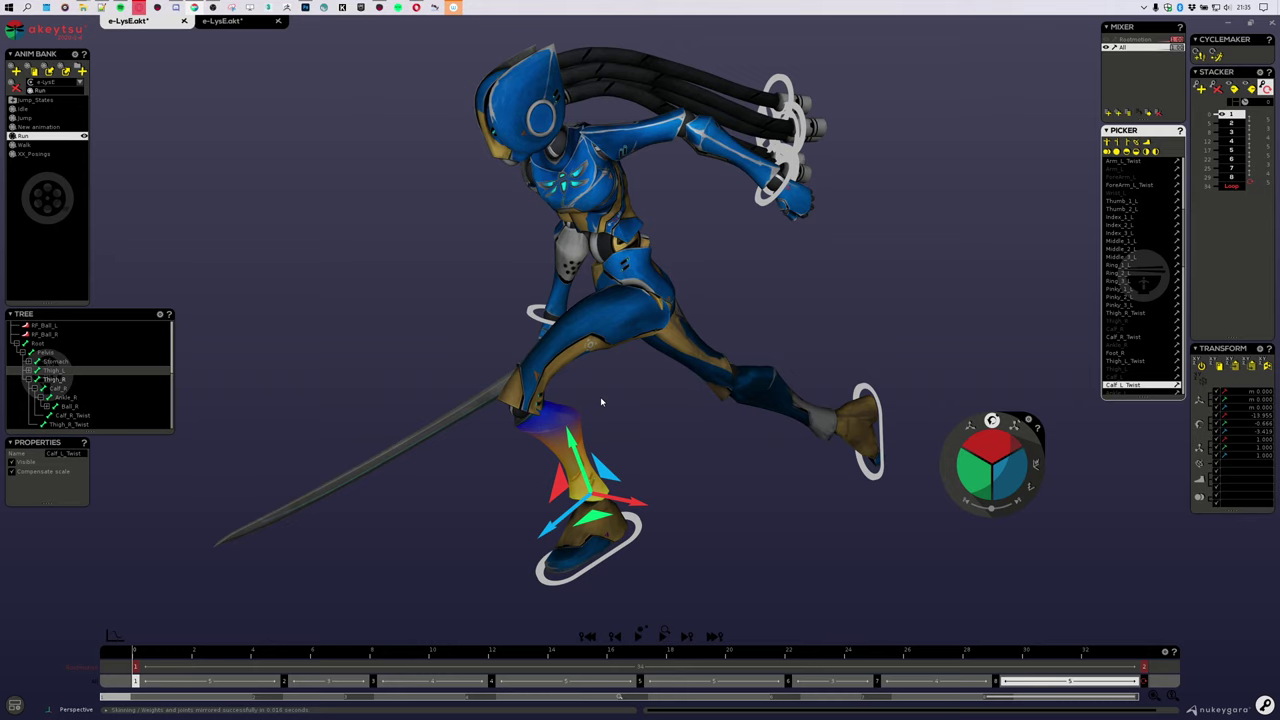
click(648, 320)
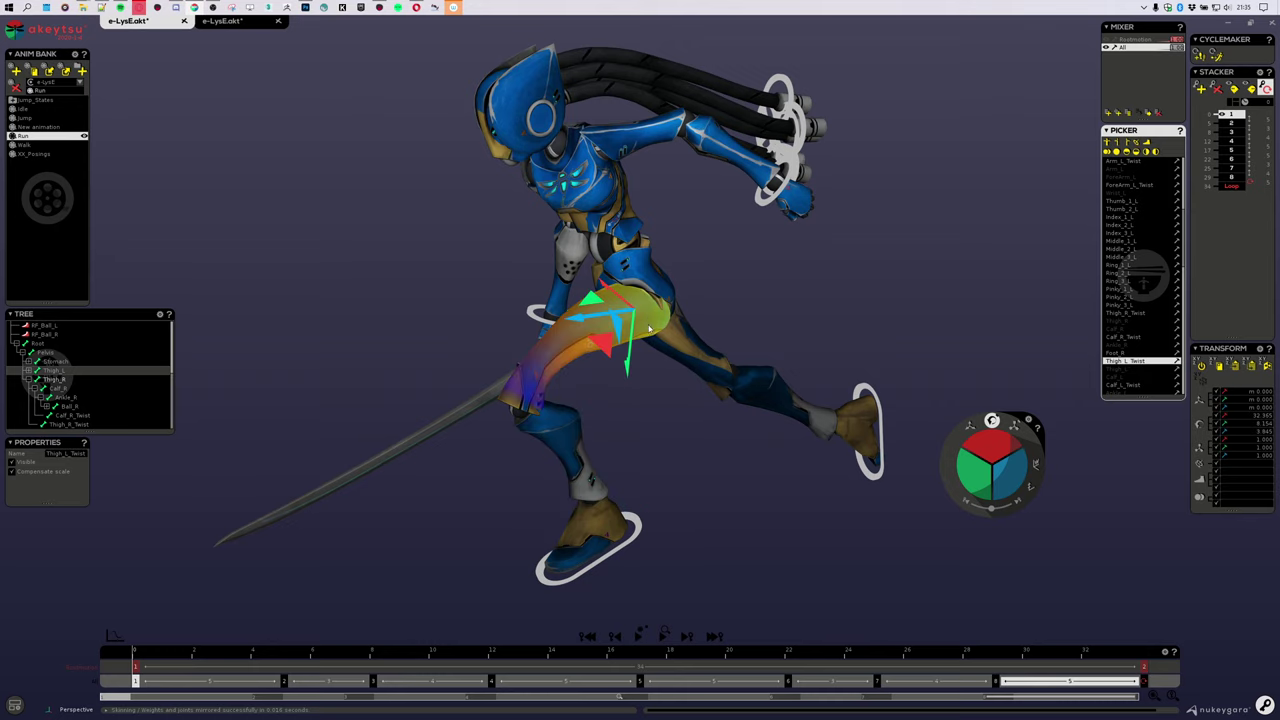
scroll(729, 441, up, 8)
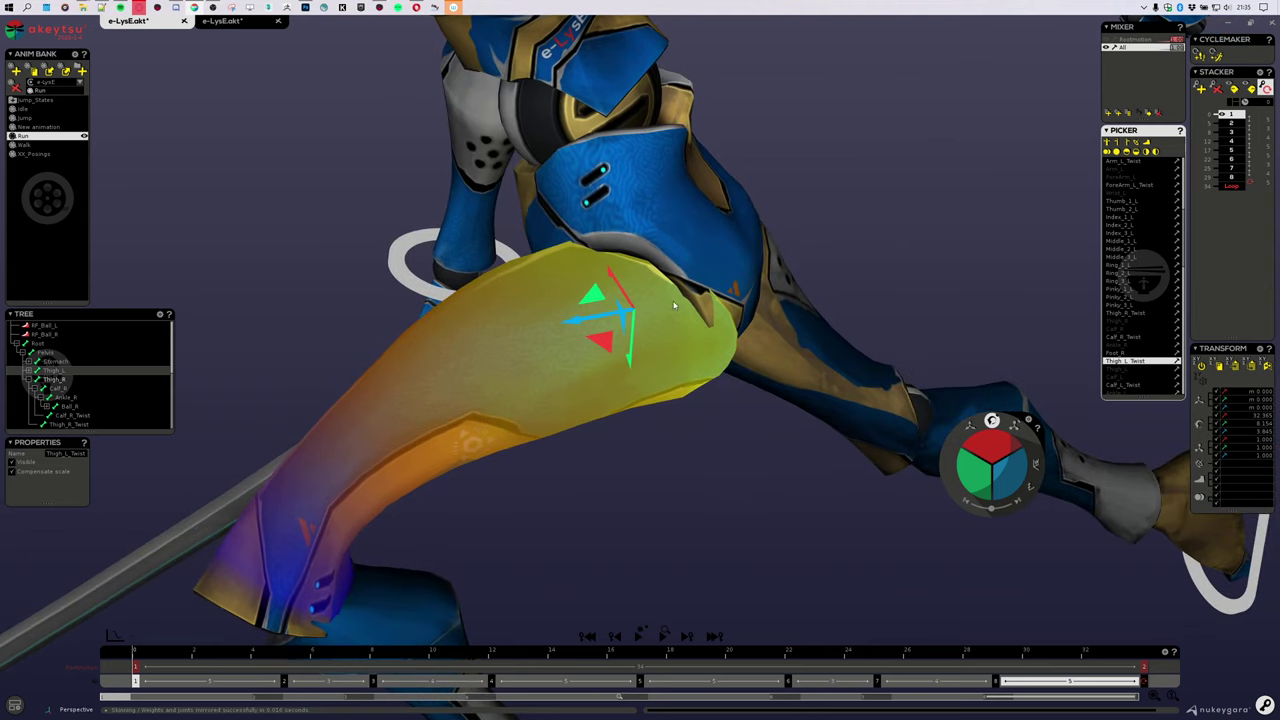
middle_drag(674, 305, 626, 263)
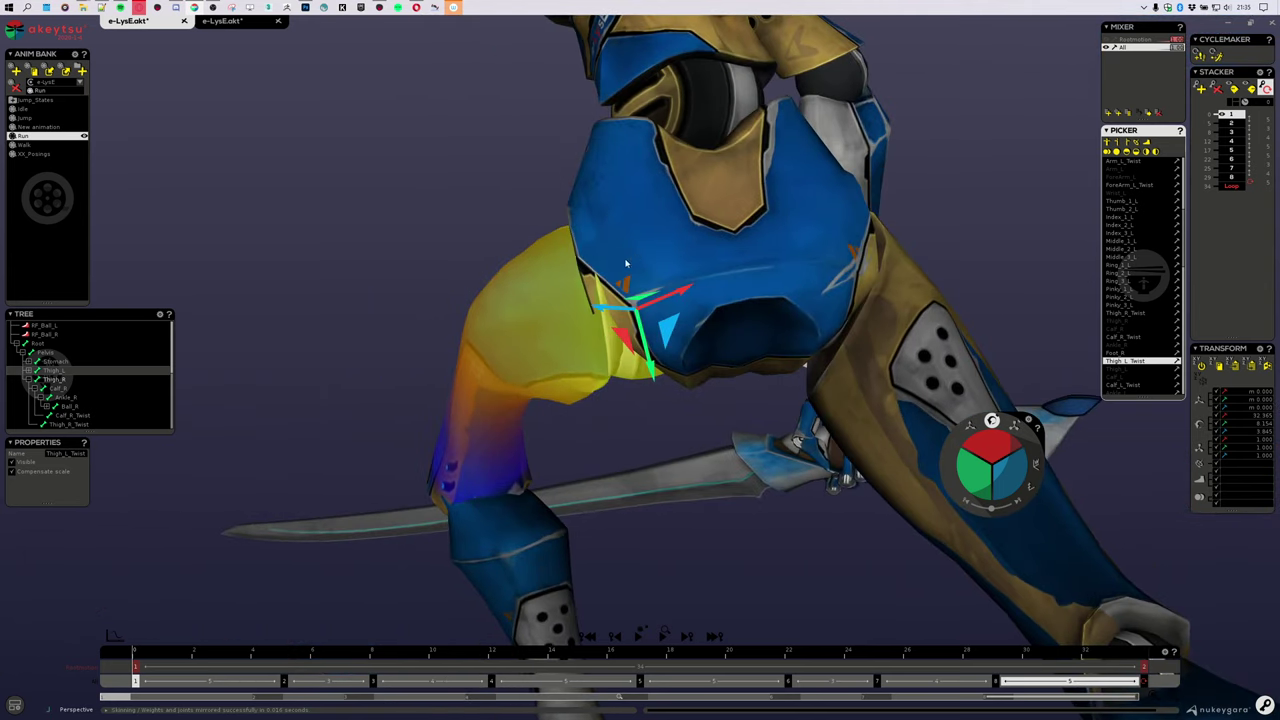
click(978, 470)
middle_drag(651, 543, 857, 495)
drag(997, 442, 840, 434)
drag(991, 449, 826, 463)
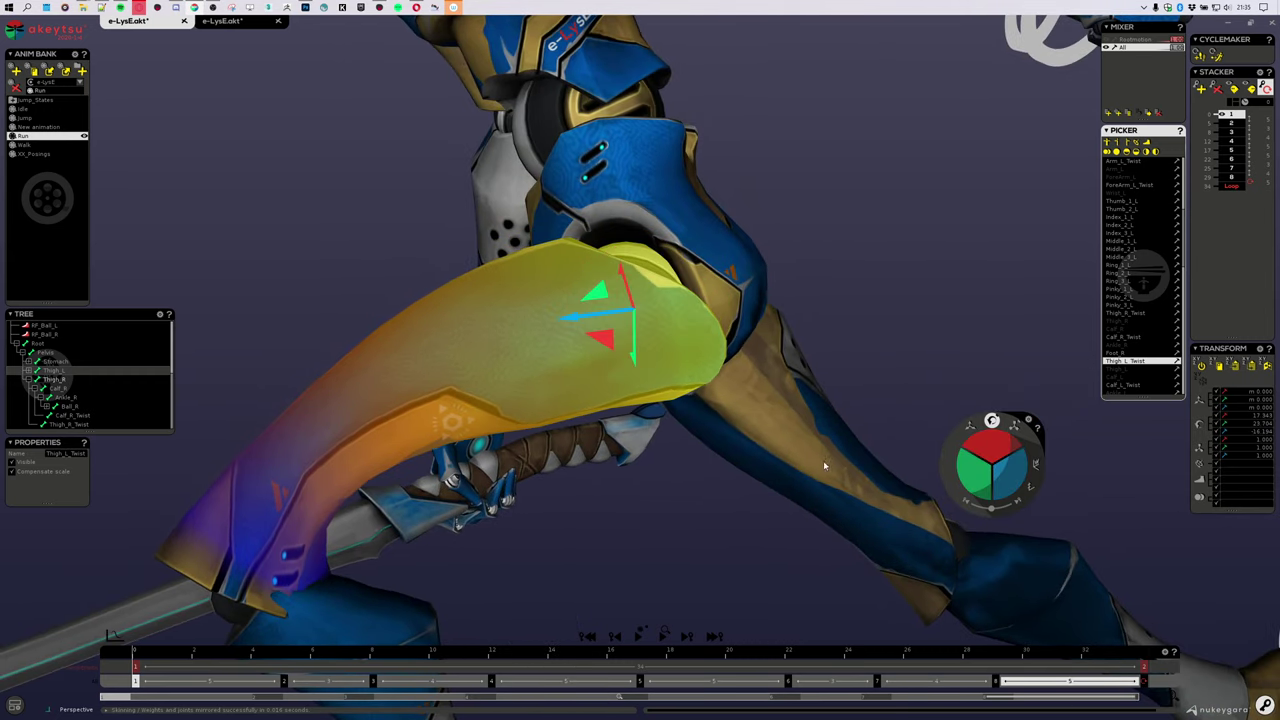
Step: Rotate the Thigh_R_Twist joint in the frame 17 pose of Run
middle_drag(826, 463, 493, 488)
click(706, 308)
middle_drag(706, 330, 835, 445)
key(Right)
middle_drag(546, 477, 640, 417)
key(Right)
key(Right)
key(Right)
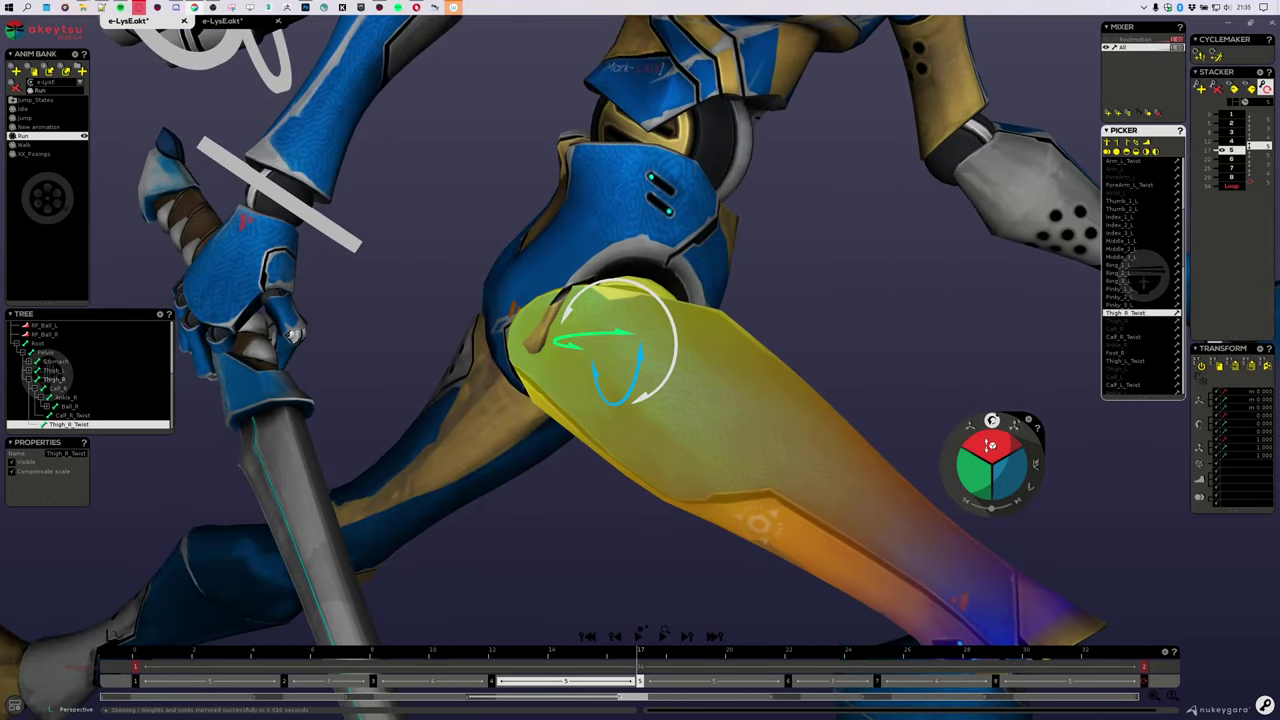
drag(992, 446, 1012, 448)
Step: Rotate the Thigh_L_Twist joint in the frame 5 pose of Run
key(Right)
mouse_move(805, 334)
middle_down()
mouse_move(931, 317)
mouse_move(797, 329)
mouse_move(843, 354)
mouse_move(877, 338)
mouse_move(766, 349)
mouse_move(771, 360)
mouse_move(863, 317)
mouse_move(897, 316)
mouse_move(591, 342)
mouse_move(704, 341)
mouse_move(600, 333)
mouse_move(729, 320)
mouse_move(810, 324)
middle_up()
key(Right)
key(Right)
key(Right)
click(704, 341)
key(Right)
drag(993, 445, 934, 443)
Step: Step through the Run key poses from frame 8 around to frame 0 to inspect the left thigh's deformation
key(Right)
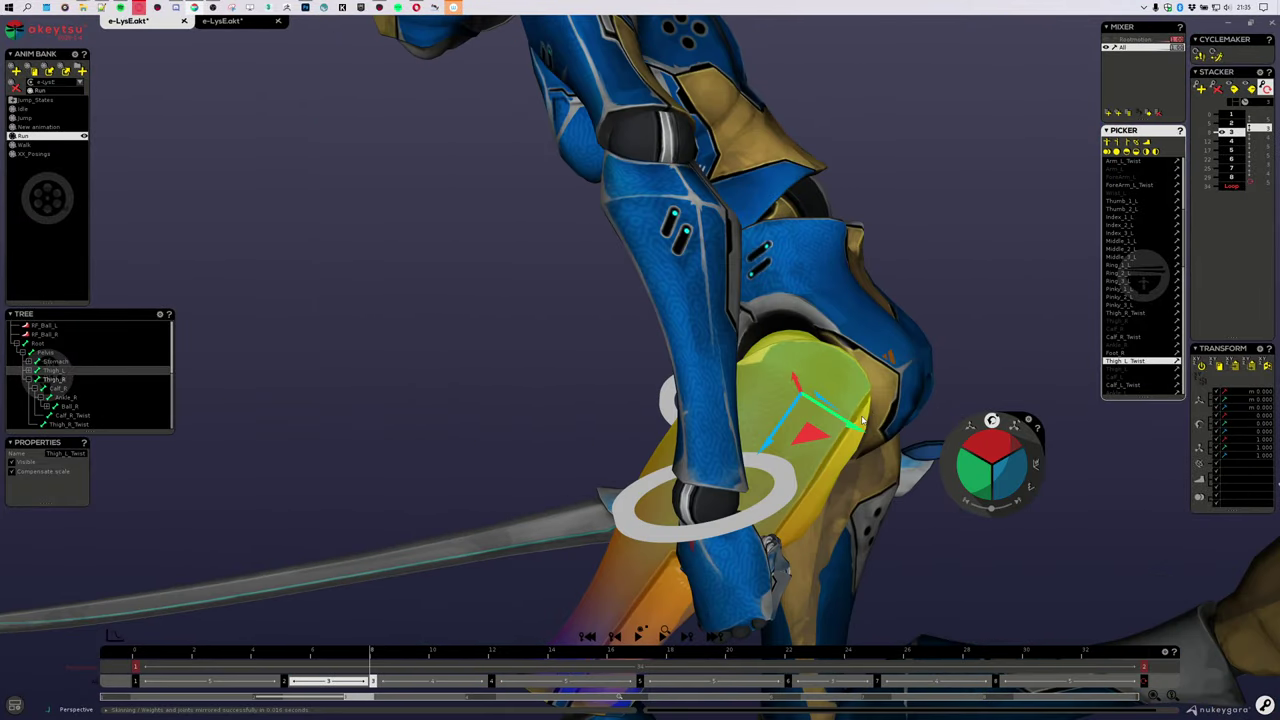
middle_drag(850, 422, 869, 349)
key(Right)
key(Right)
key(Right)
key(Right)
key(Right)
key(Right)
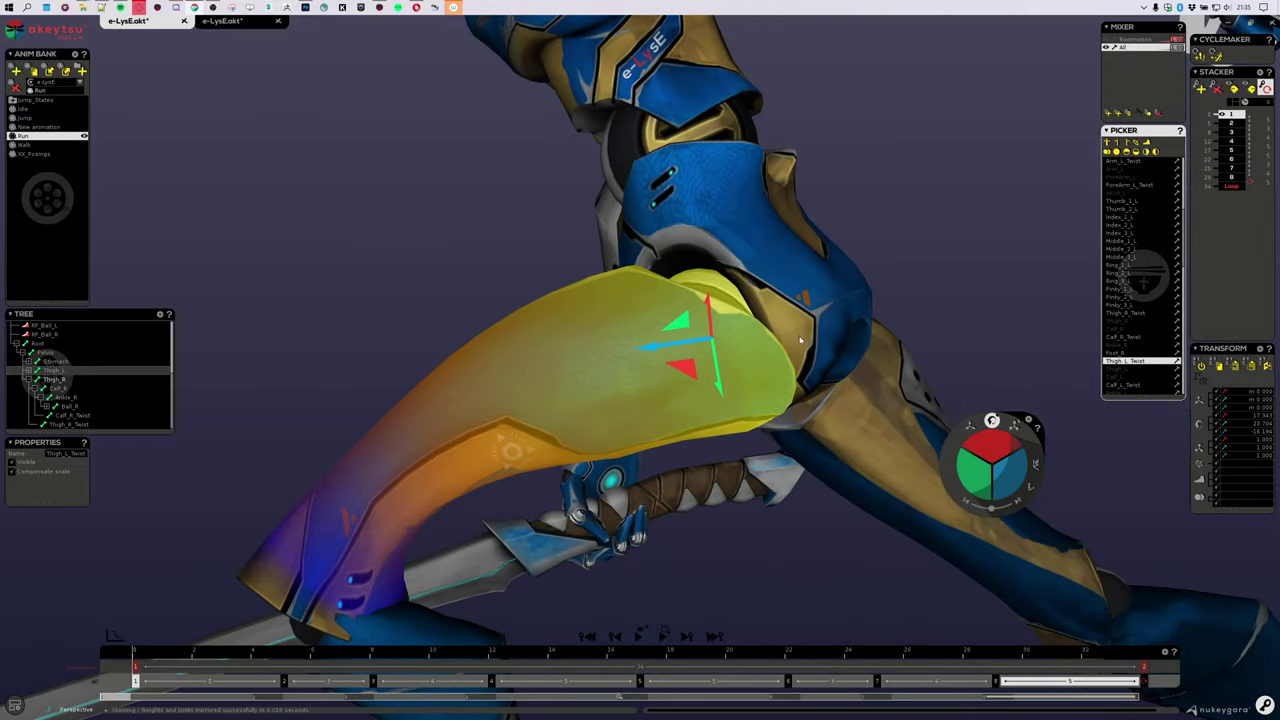
Step: Play the Run animation, check the whole character's motion from the front and both sides, and stop playback
scroll(804, 334, down, 6)
key(space)
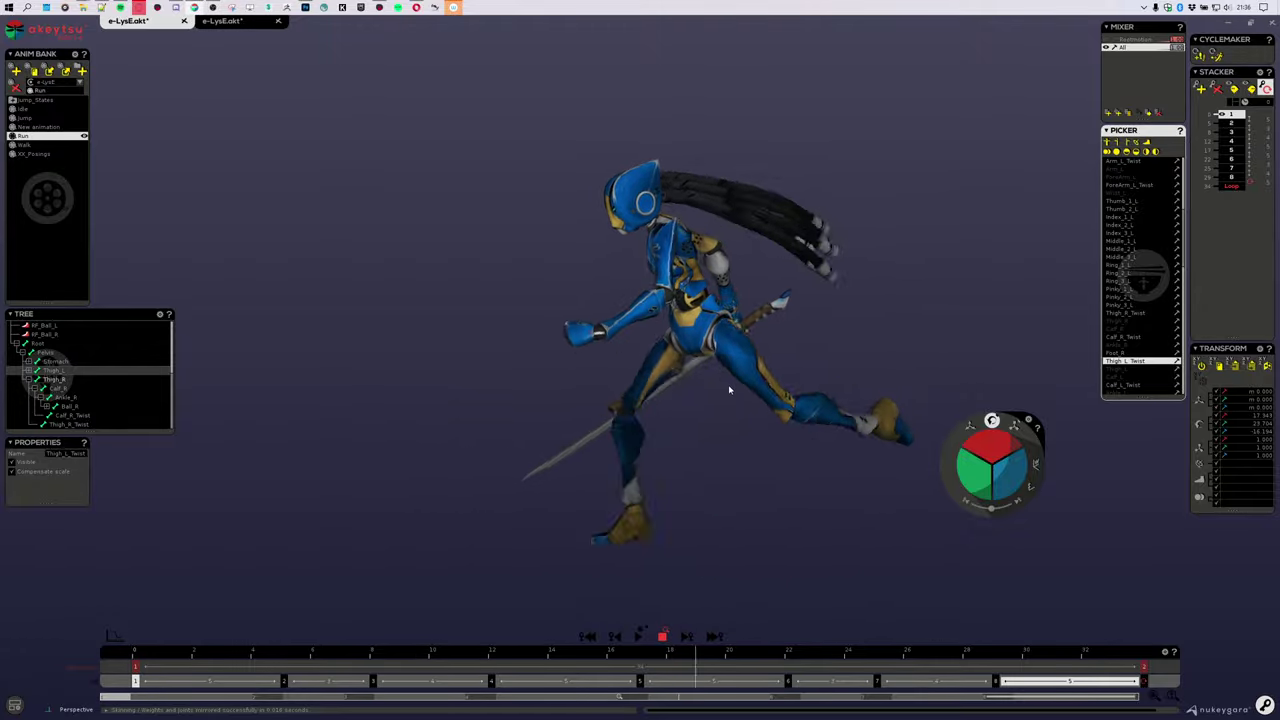
alt+drag(736, 420, 528, 408)
middle_drag(281, 403, 665, 360)
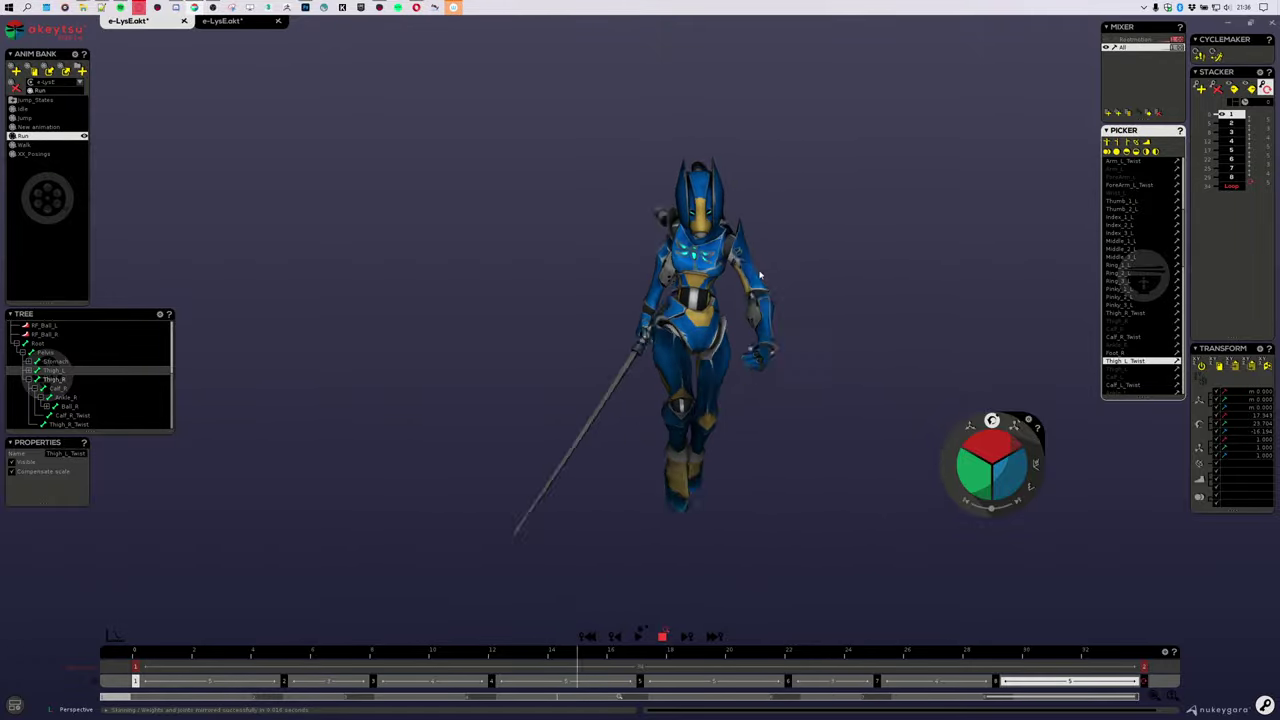
middle_drag(724, 392, 744, 418)
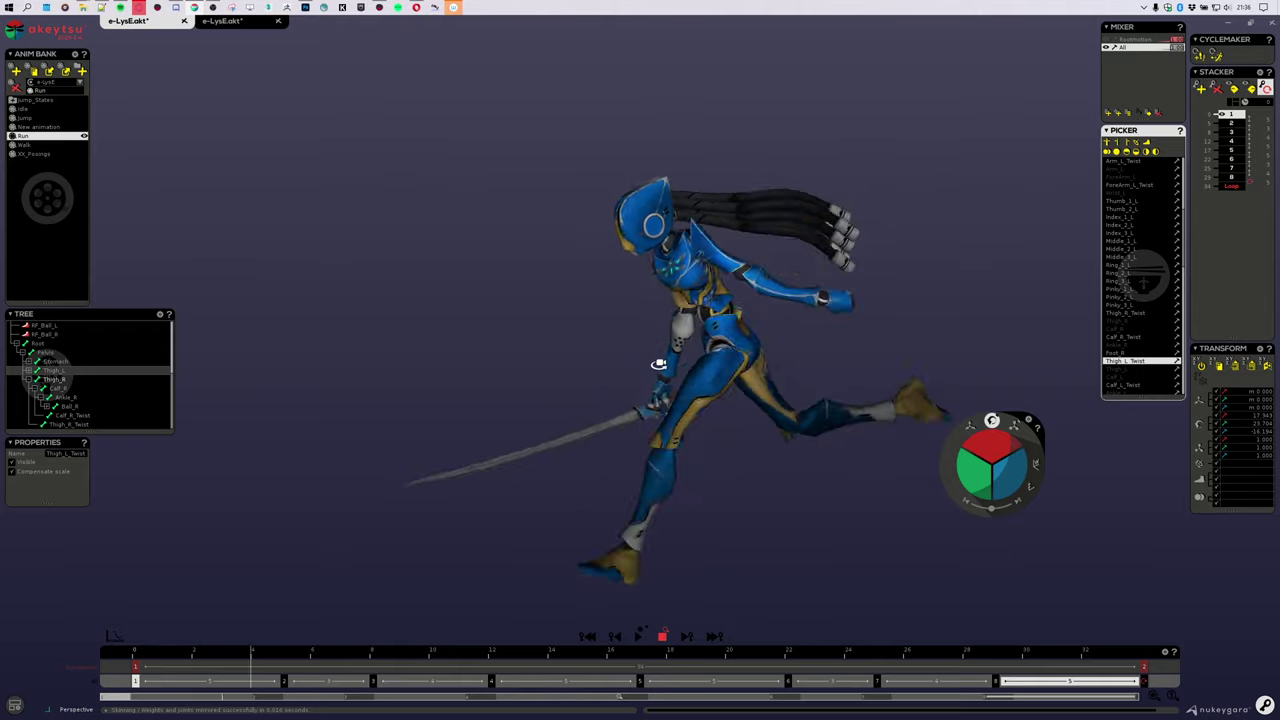
click(662, 636)
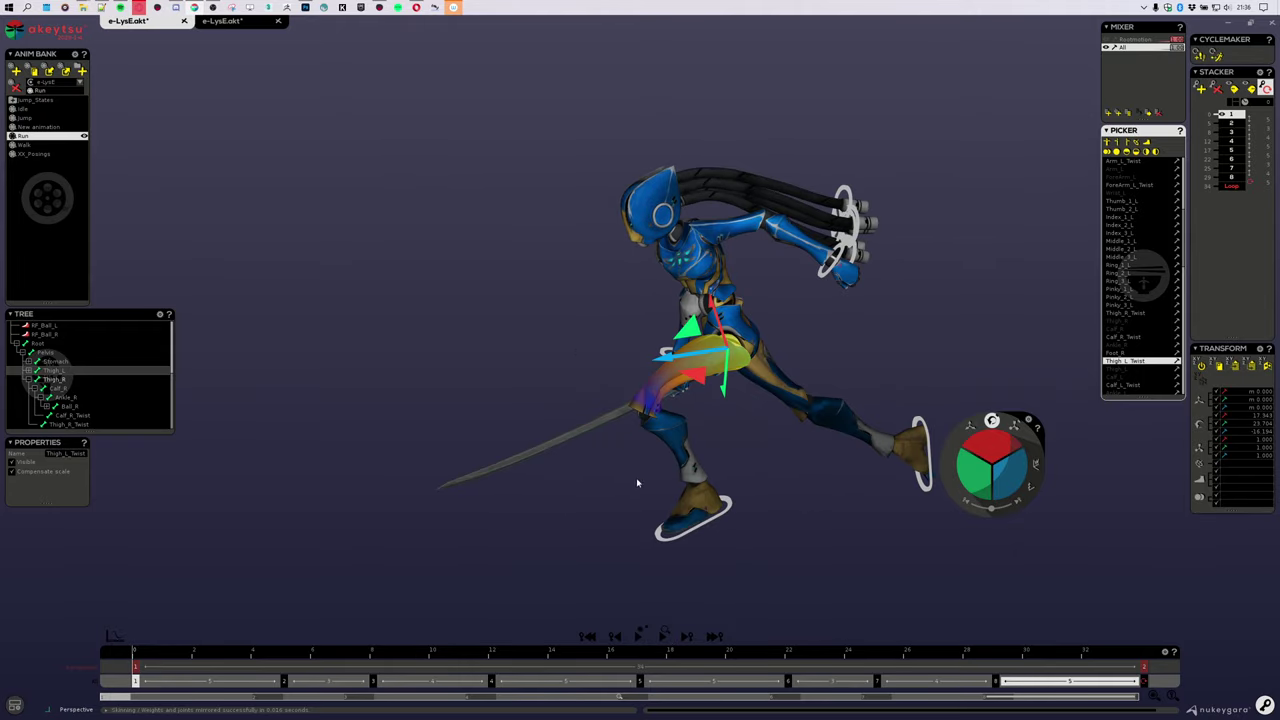
middle_drag(825, 491, 783, 512)
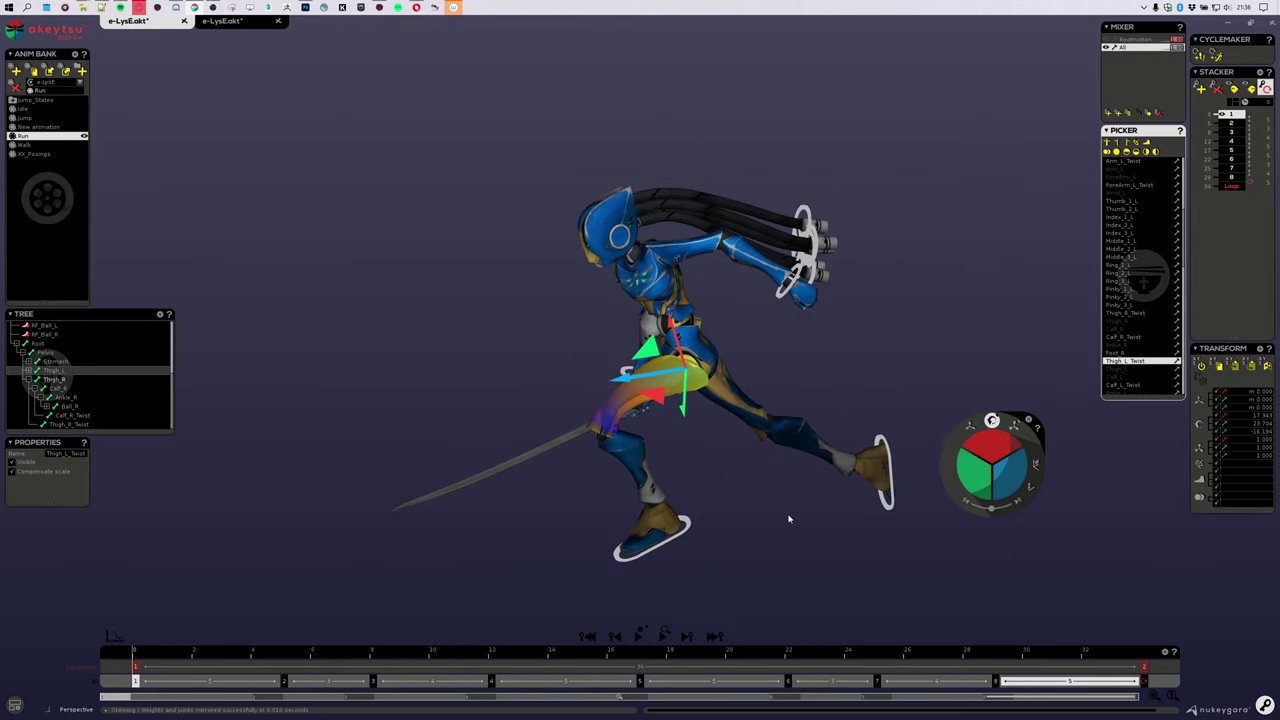